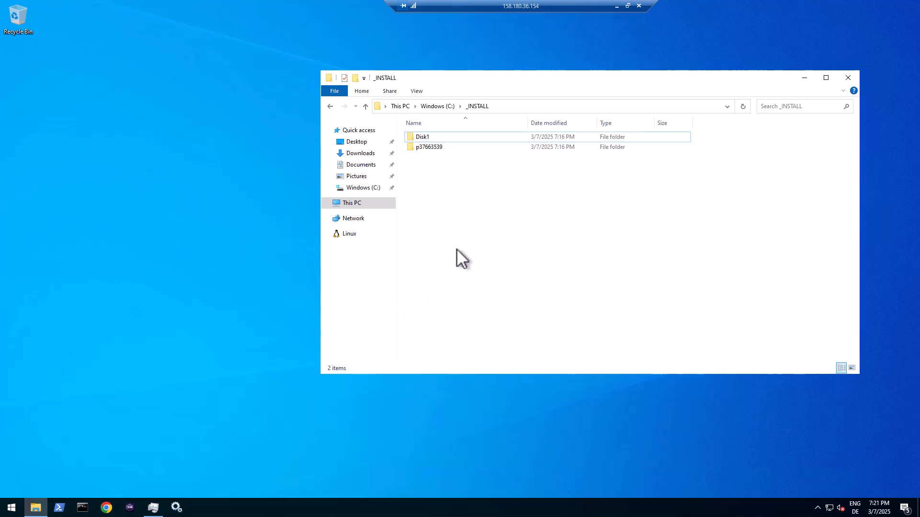
- Run setup.bat from the Disk1\install folder as administrator
{"action": "left_click", "coordinate": [436, 147]}
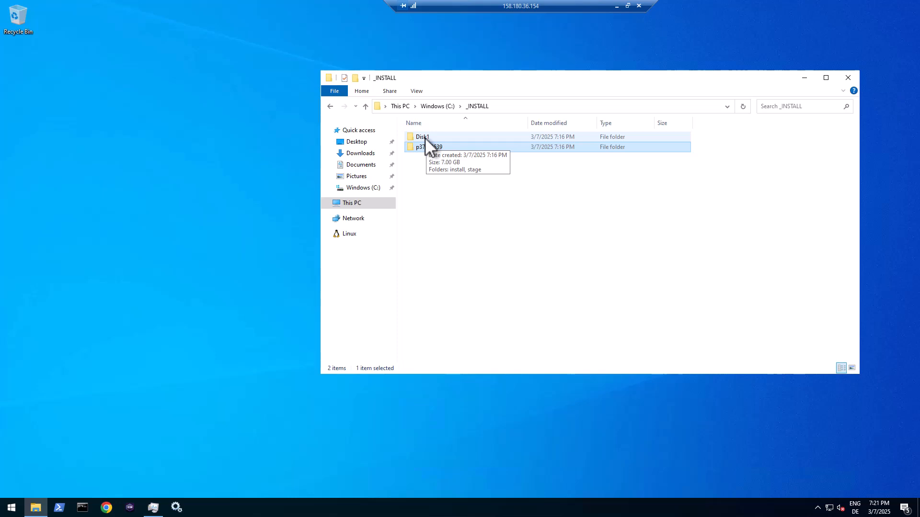
{"action": "left_click", "coordinate": [425, 137]}
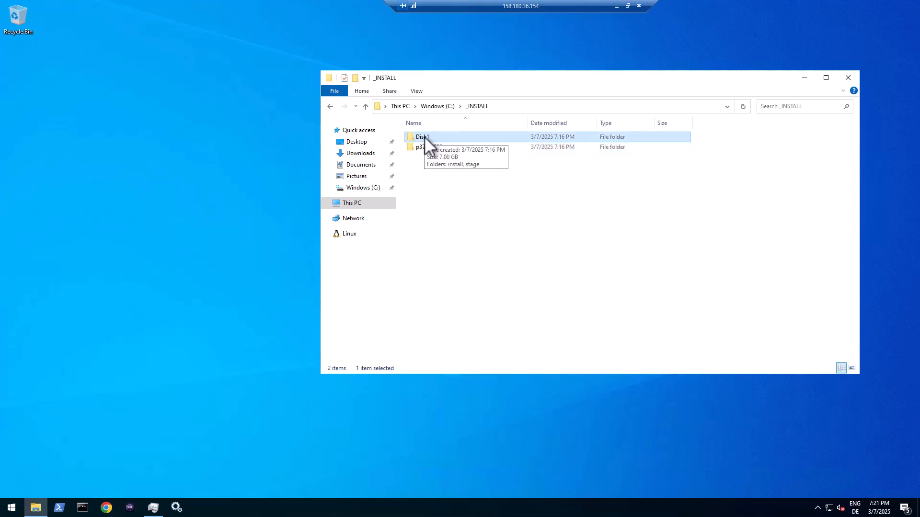
{"action": "double_click", "coordinate": [425, 137]}
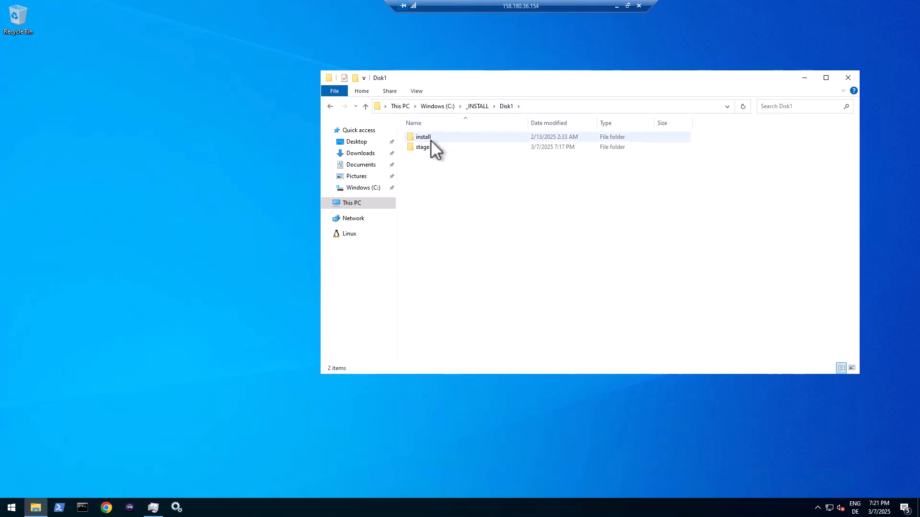
{"action": "mouse_move", "coordinate": [431, 139]}
{"action": "double_click", "coordinate": [423, 137]}
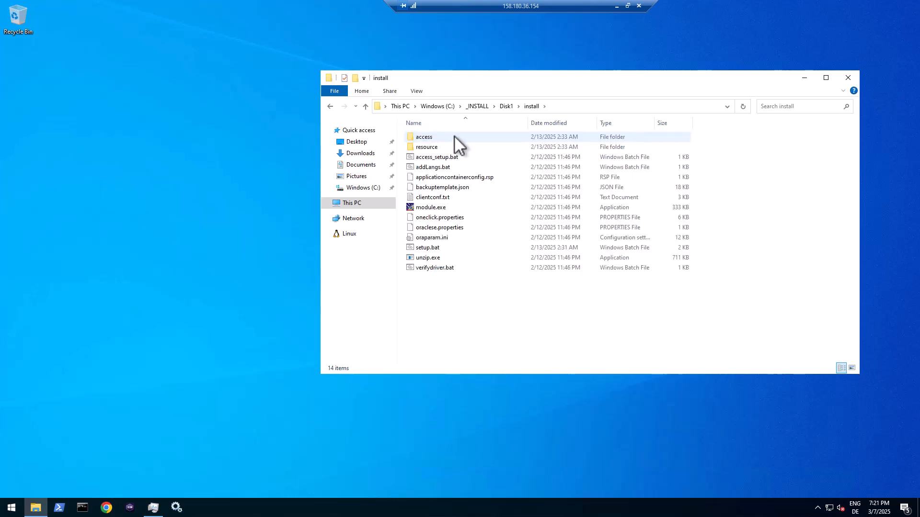
{"action": "right_click", "coordinate": [422, 248]}
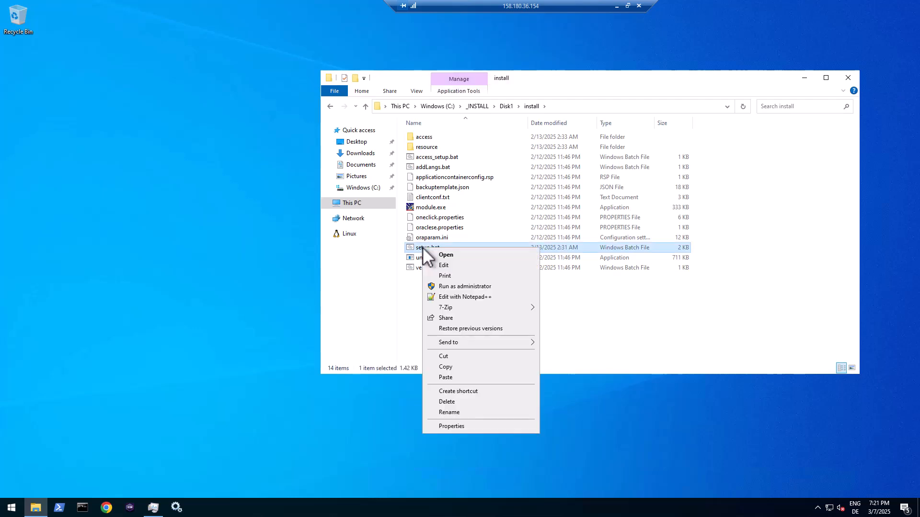
{"action": "left_click", "coordinate": [457, 286]}
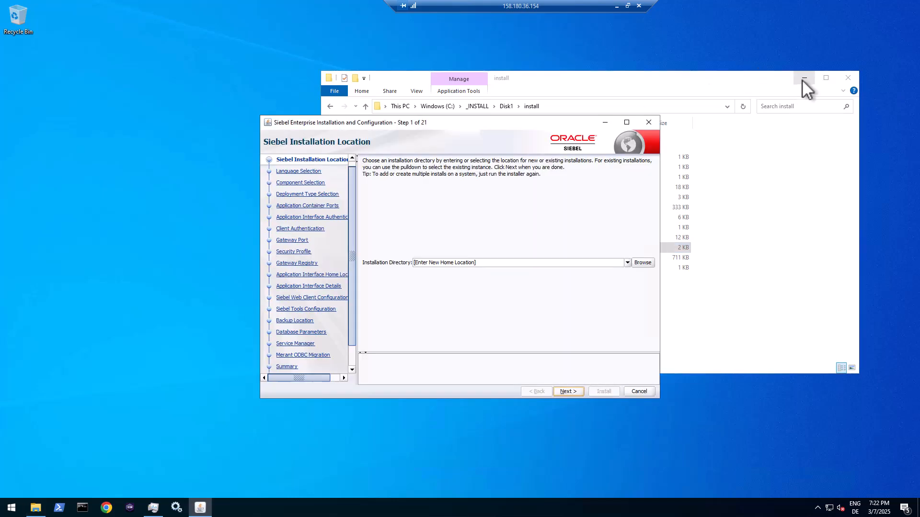
- Enter C:\siebel\mde as the installation directory and continue to Language Selection
{"action": "left_click", "coordinate": [804, 78]}
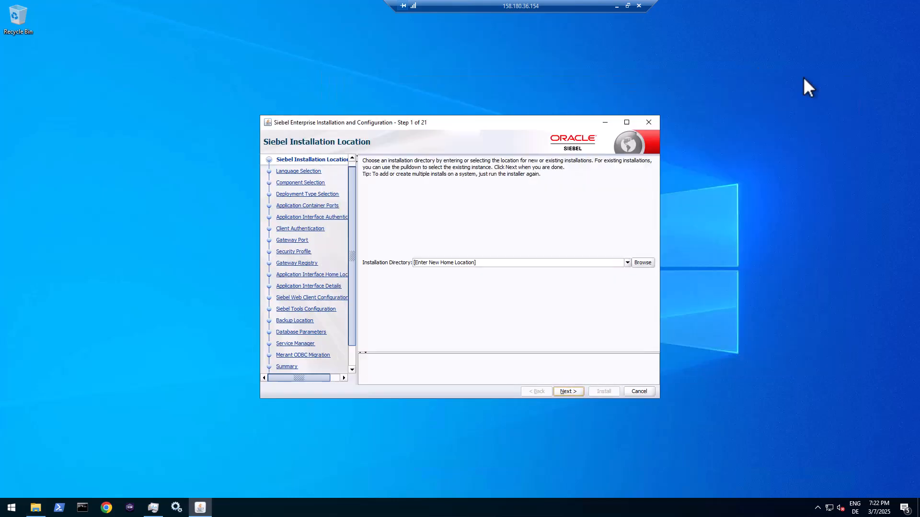
{"action": "left_click", "coordinate": [608, 264]}
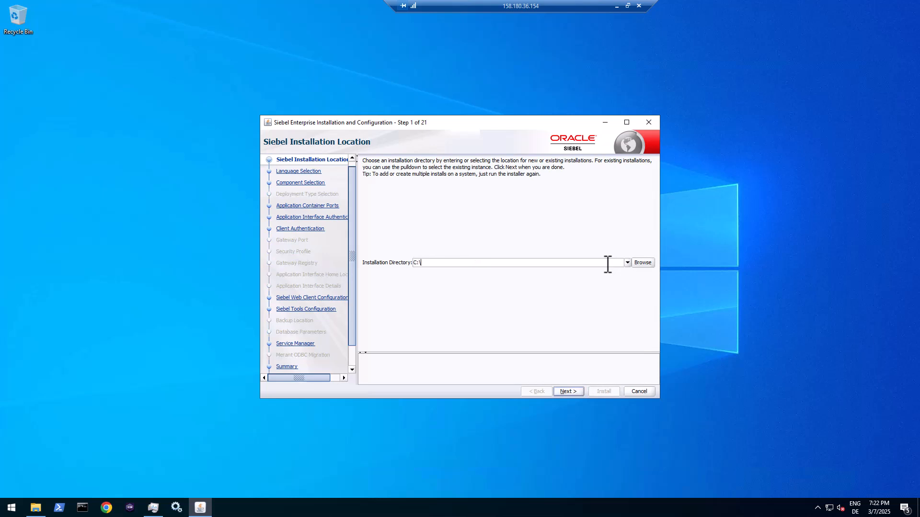
{"action": "type", "text": "C:\\siebel\\mde"}
{"action": "left_click_drag", "start_coordinate": [478, 122], "coordinate": [458, 81]}
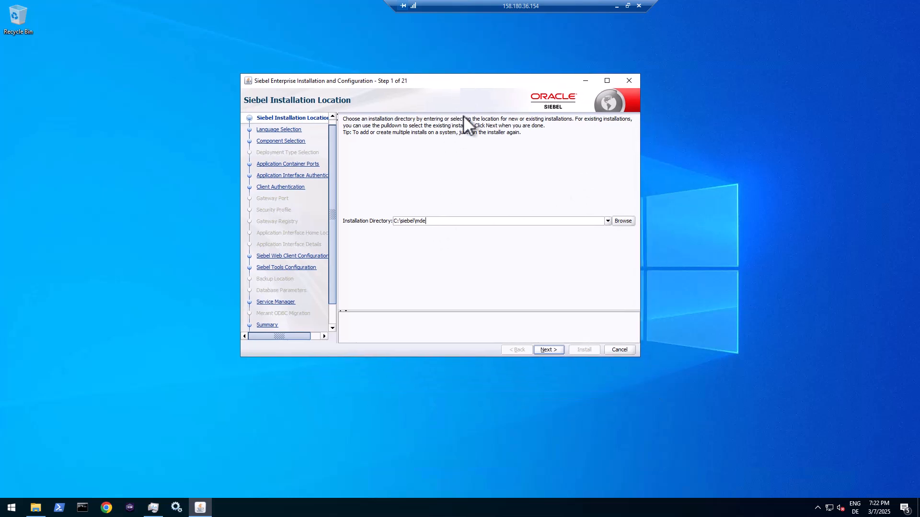
{"action": "left_click", "coordinate": [548, 350]}
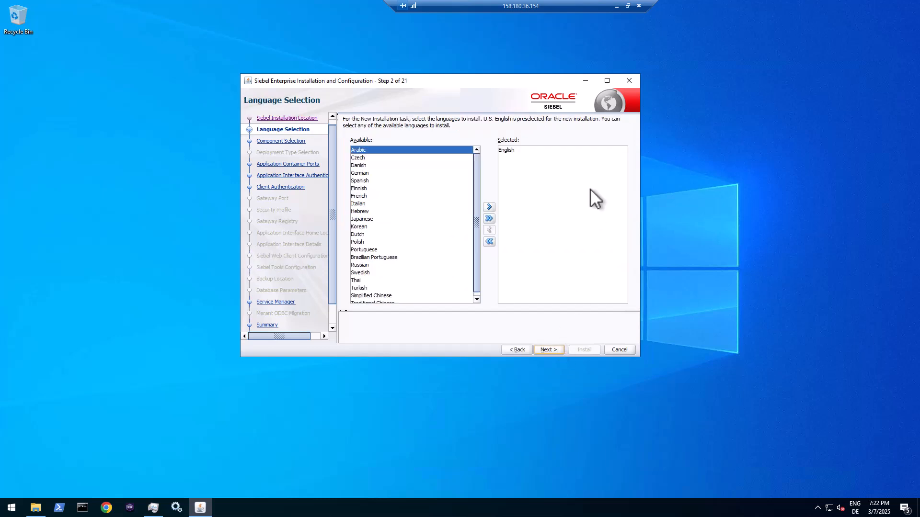
- Move German and French from Available to Selected languages alongside English
{"action": "left_click", "coordinate": [372, 172]}
{"action": "left_click", "coordinate": [372, 195], "text": "ctrl"}
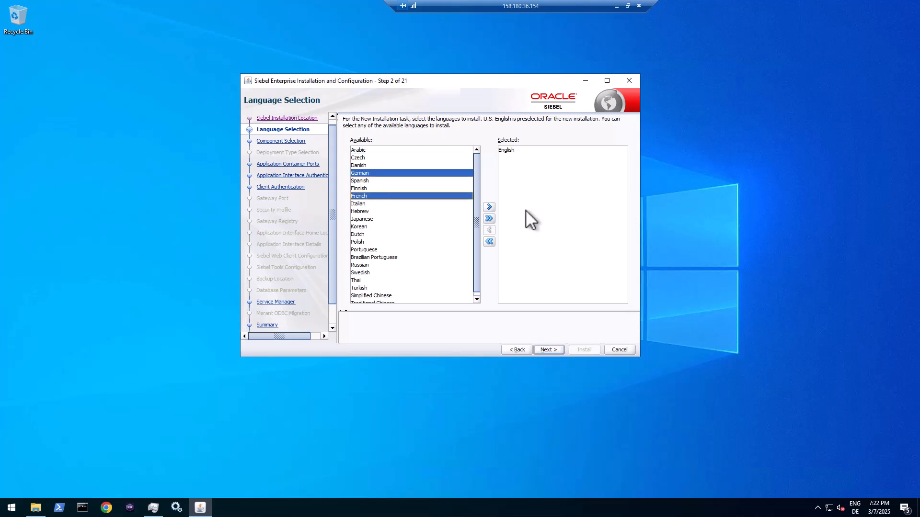
{"action": "left_click", "coordinate": [489, 207]}
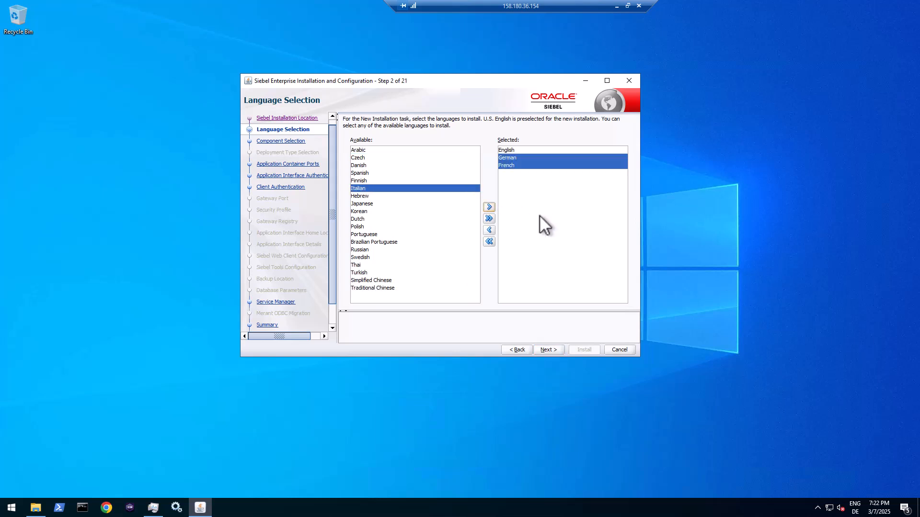
{"action": "left_click", "coordinate": [540, 174]}
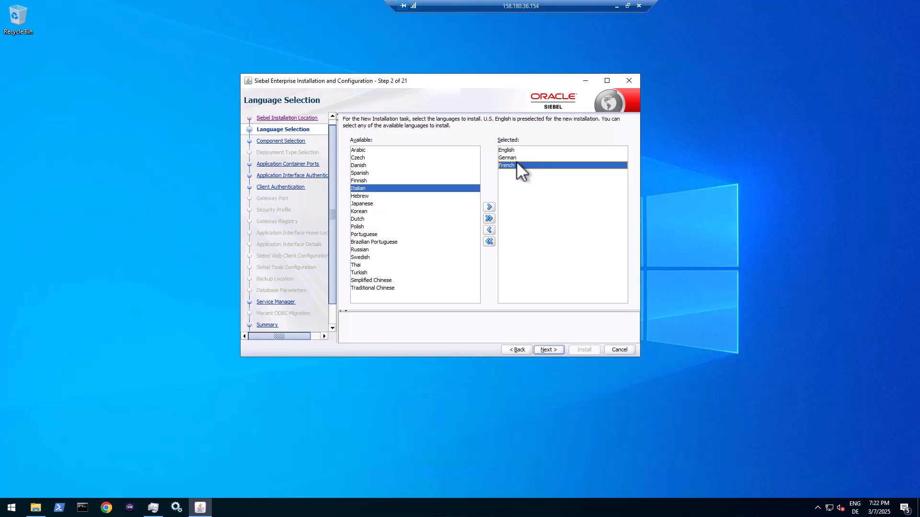
- On component selection, tick New Database Repository (master repository)
{"action": "left_click", "coordinate": [548, 349]}
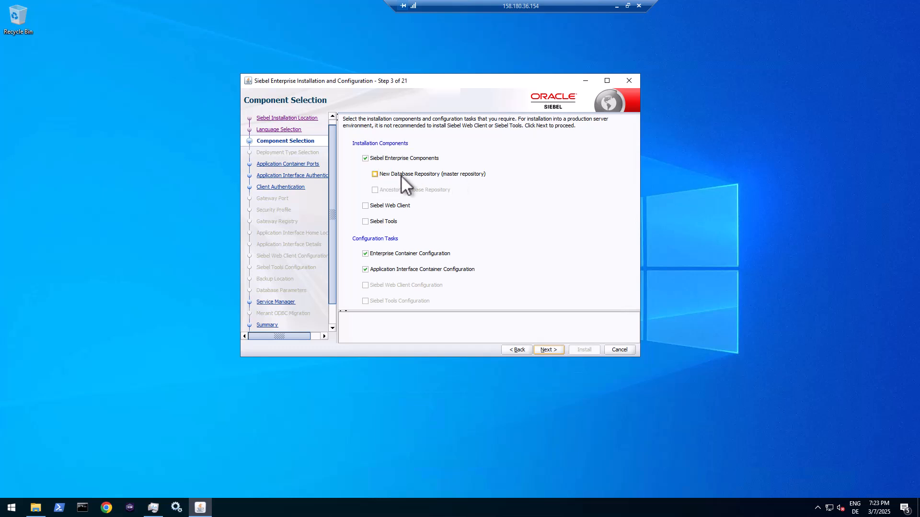
{"action": "left_click", "coordinate": [376, 174]}
- Change the HTTPS Redirect, HTTP Connection and Shutdown ports to 9011, 9012 and 9013
{"action": "left_click", "coordinate": [547, 350]}
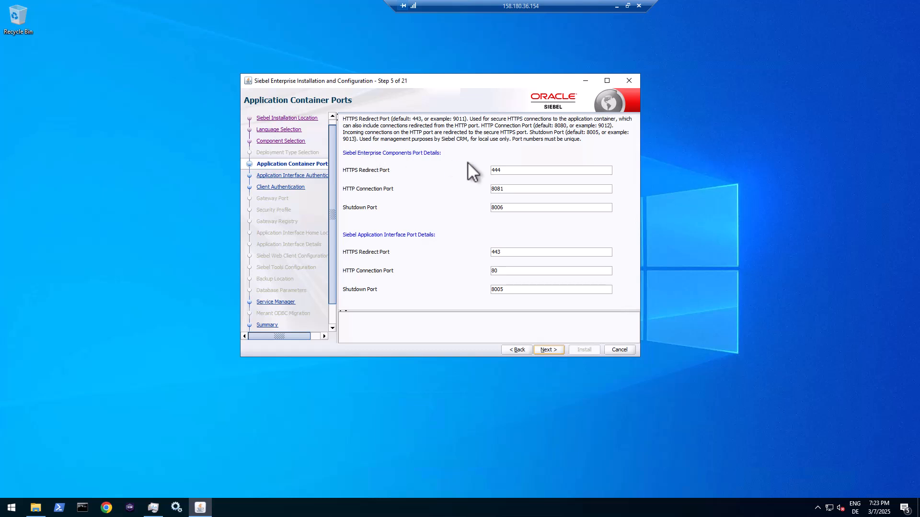
{"action": "left_click", "coordinate": [523, 172]}
{"action": "left_click_drag", "start_coordinate": [522, 172], "coordinate": [473, 171]}
{"action": "type", "text": "9011"}
{"action": "key", "text": "Tab"}
{"action": "type", "text": "9012"}
{"action": "key", "text": "Tab"}
{"action": "type", "text": "90"}
- Enter the administrator username, paste the password into both password fields, keep context name siebel
{"action": "left_click", "coordinate": [554, 349]}
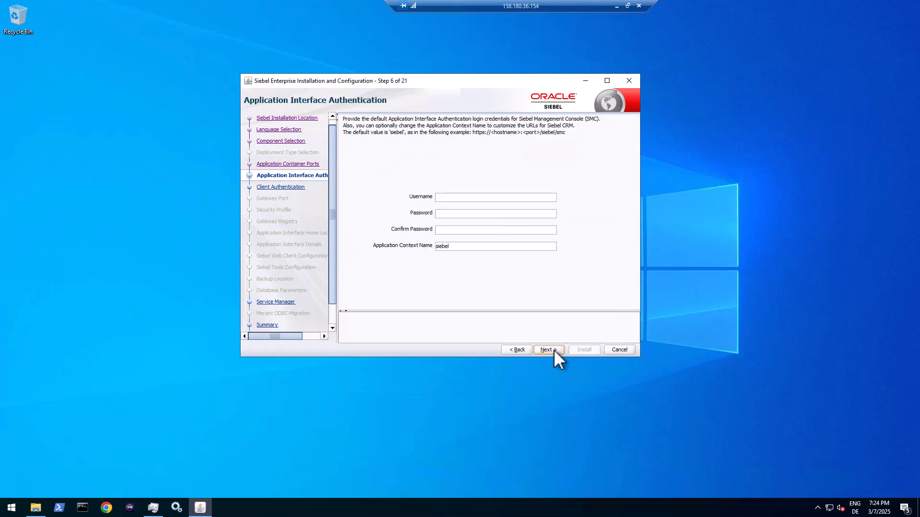
{"action": "left_click", "coordinate": [472, 201]}
{"action": "type", "text": "sadmin"}
{"action": "double_click", "coordinate": [472, 200]}
{"action": "key", "text": "Tab"}
{"action": "key", "text": "ctrl+v"}
{"action": "left_click_drag", "start_coordinate": [460, 198], "coordinate": [443, 199]}
{"action": "left_click", "coordinate": [458, 233]}
{"action": "key", "text": "ctrl+v"}
{"action": "left_click", "coordinate": [459, 246]}
- Browse to C:\keymaker\siebel and pick siebelkeystore.jks as the Enterprise Components keystore
{"action": "left_click", "coordinate": [553, 350]}
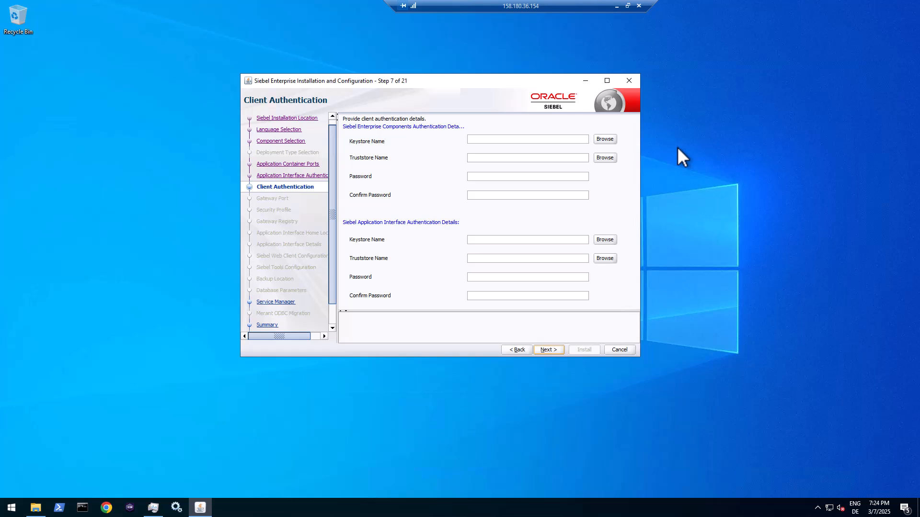
{"action": "left_click", "coordinate": [606, 140]}
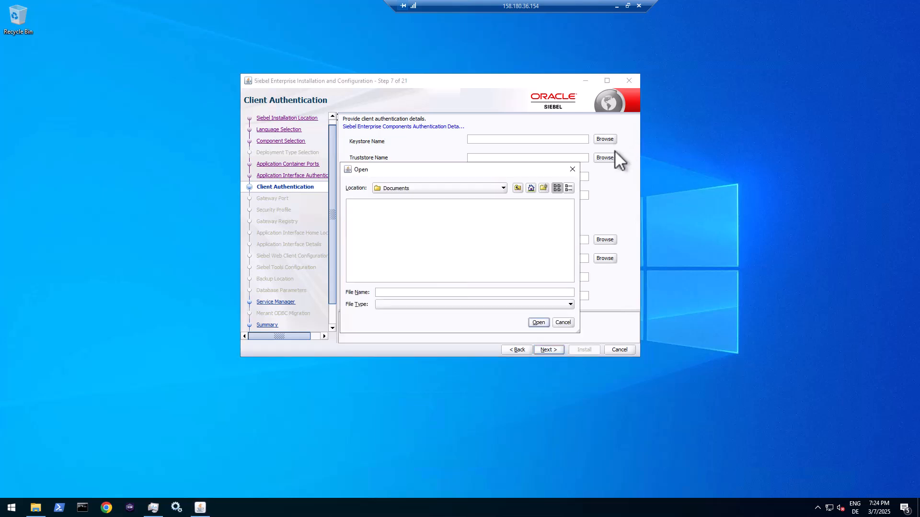
{"action": "left_click", "coordinate": [502, 189]}
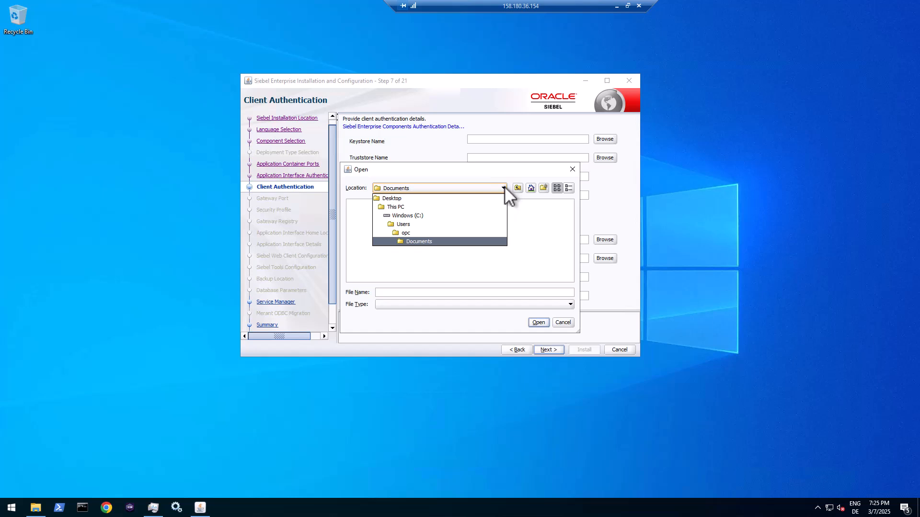
{"action": "left_click", "coordinate": [402, 215]}
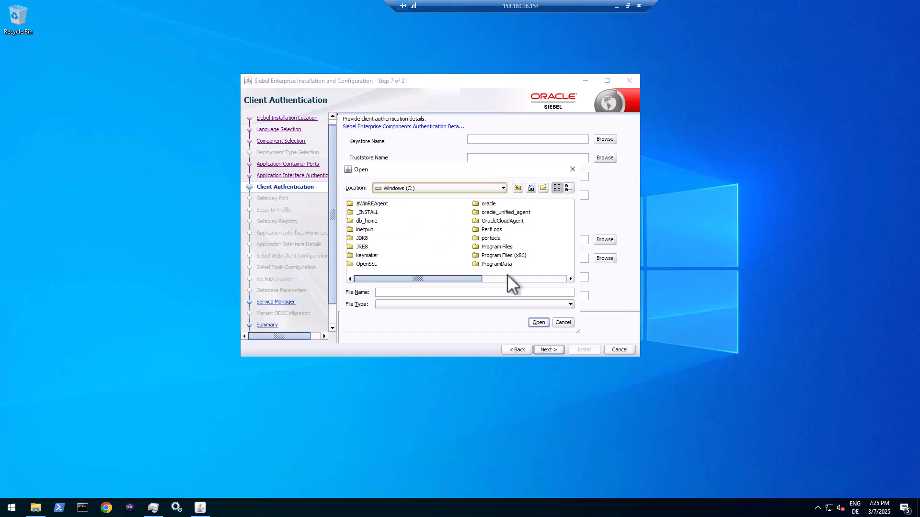
{"action": "double_click", "coordinate": [366, 255]}
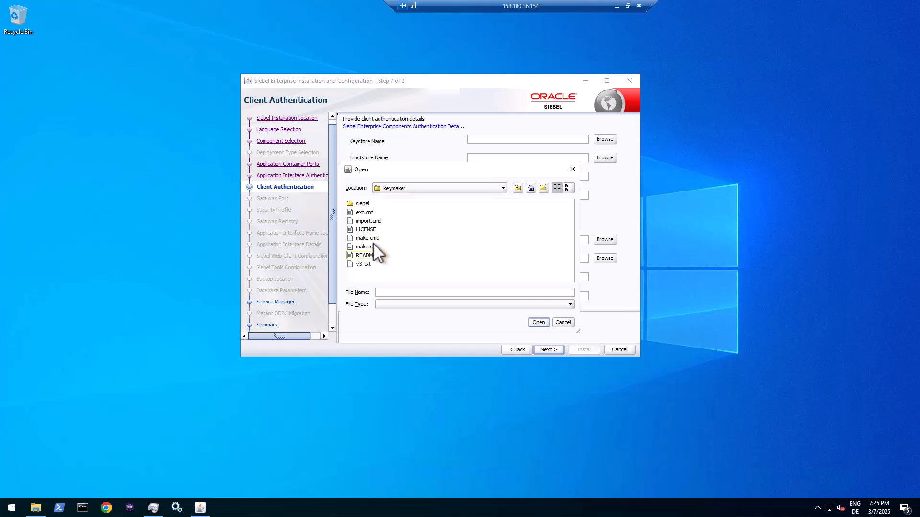
{"action": "double_click", "coordinate": [363, 203]}
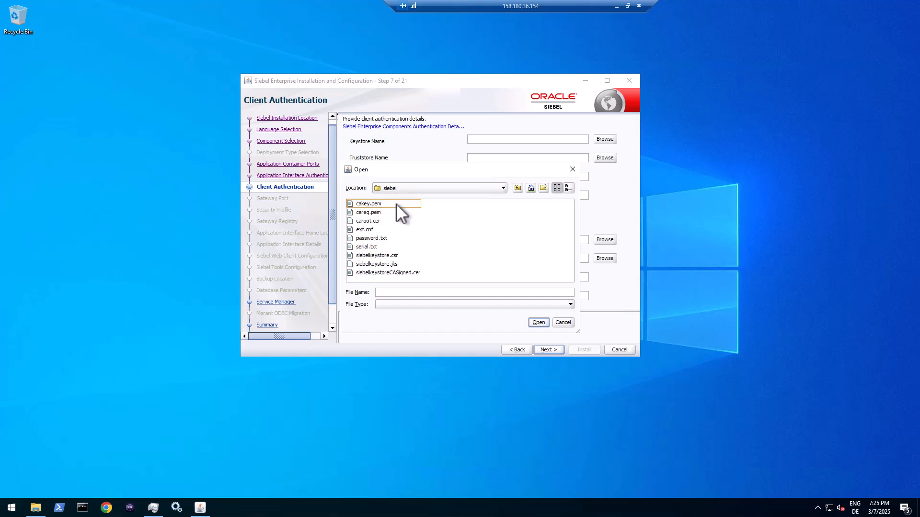
{"action": "double_click", "coordinate": [385, 263]}
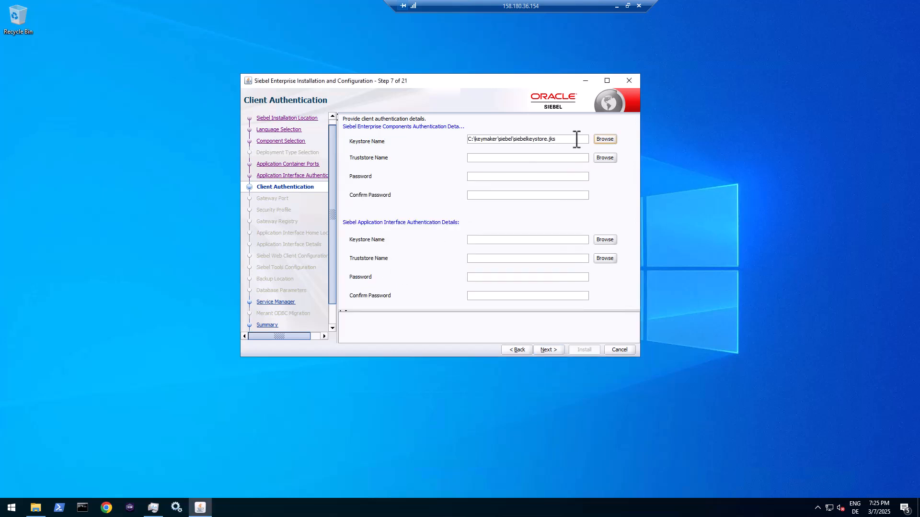
- Reuse the keystore path as the Enterprise Components truststore and enter its password
{"action": "left_click_drag", "start_coordinate": [577, 139], "coordinate": [451, 139]}
{"action": "key", "text": "ctrl+c"}
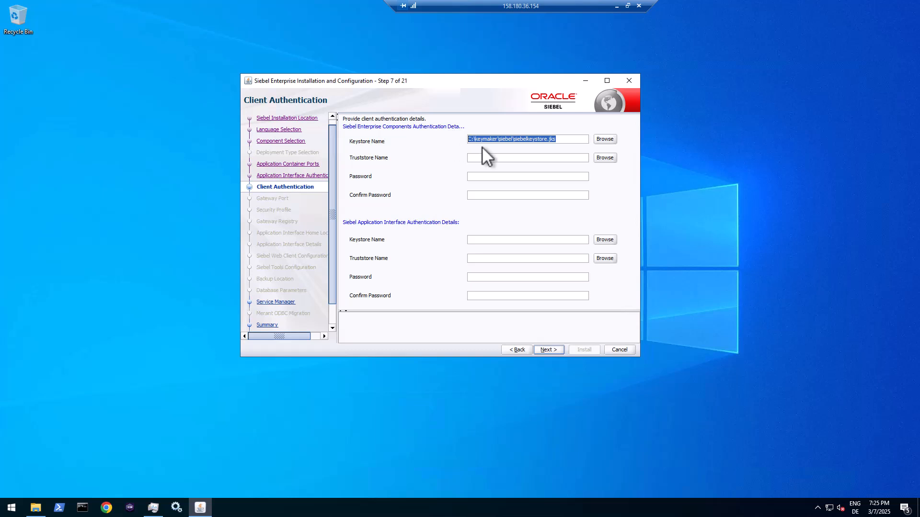
{"action": "left_click", "coordinate": [498, 158]}
{"action": "key", "text": "ctrl+v"}
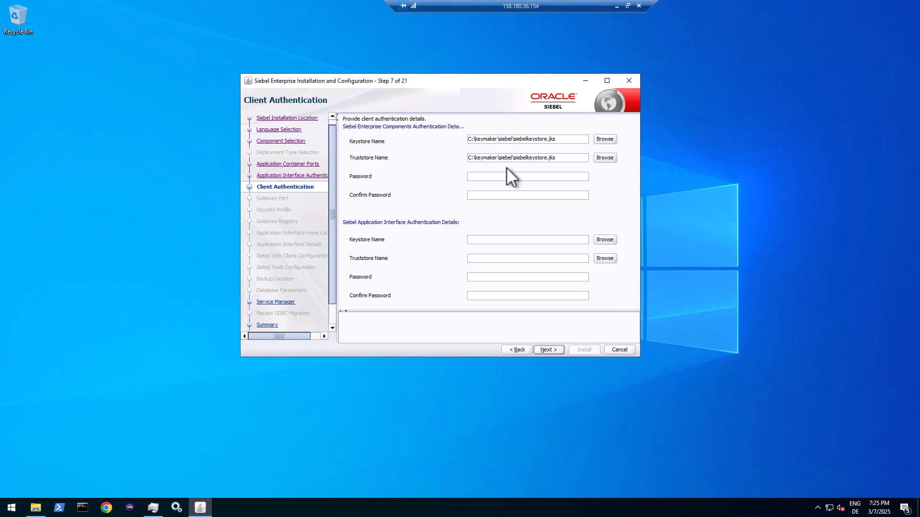
{"action": "left_click", "coordinate": [508, 177]}
{"action": "type", "text": "•••••••"}
{"action": "key", "text": "Tab"}
- Fill the Application Interface keystore, truststore and password fields using the same siebelkeystore.jks file
{"action": "key", "text": "ctrl+v"}
{"action": "key", "text": "Tab"}
{"action": "key", "text": "Tab"}
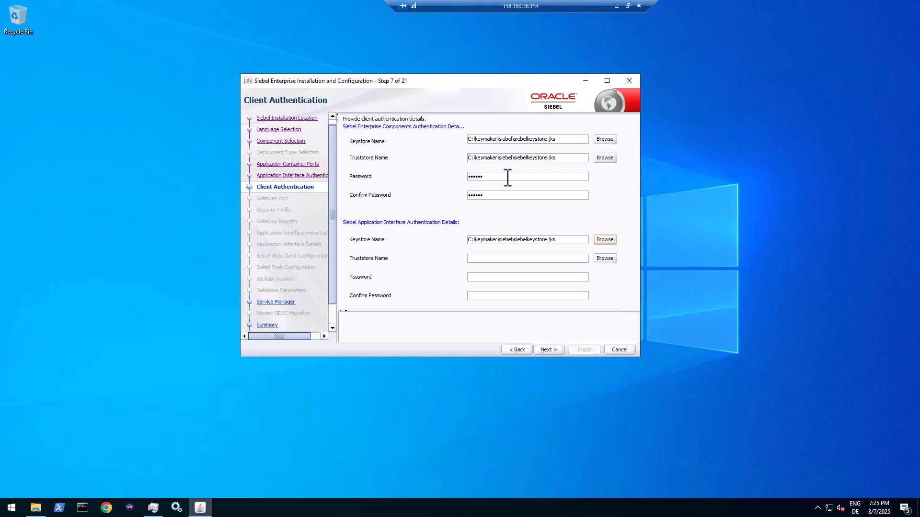
{"action": "key", "text": "ctrl+v"}
{"action": "key", "text": "Tab"}
{"action": "key", "text": "Tab"}
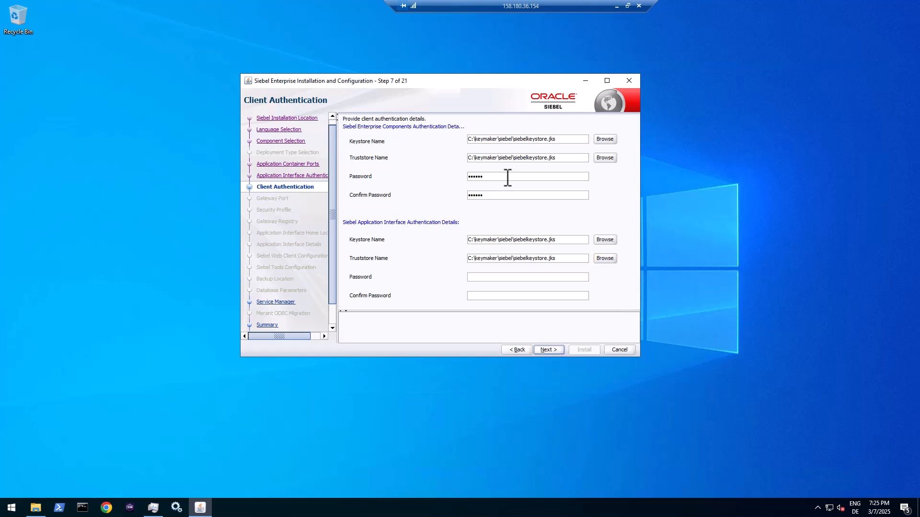
{"action": "type", "text": "••••••"}
{"action": "key", "text": "Tab"}
{"action": "type", "text": "•••••"}
- Disable automatic restart of services and advance to the Summary step
{"action": "left_click", "coordinate": [556, 350]}
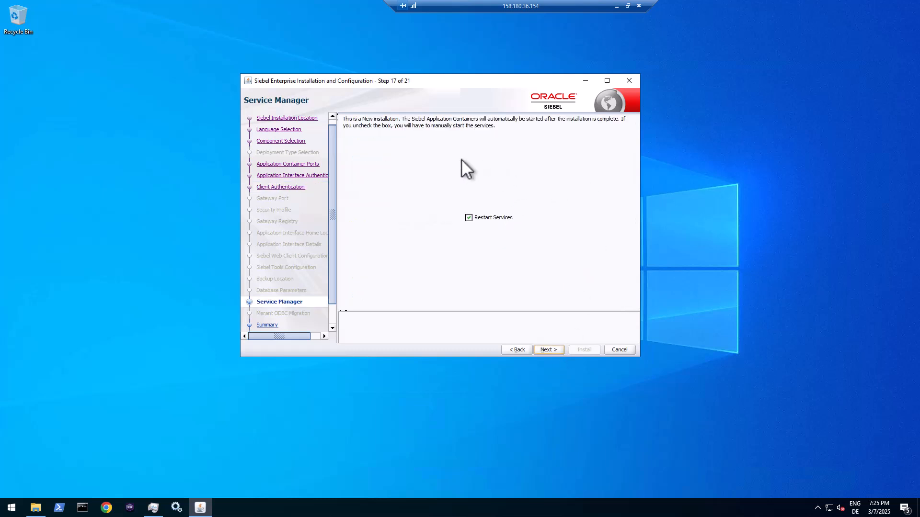
{"action": "left_click", "coordinate": [469, 218]}
{"action": "left_click", "coordinate": [549, 350]}
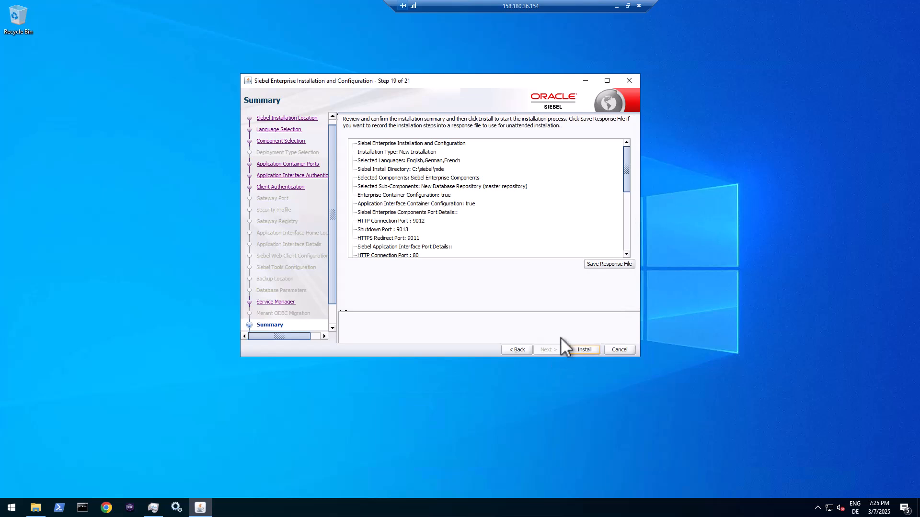
- Save the settings as response file install_mde.rsp in C:\_INSTALL
{"action": "left_click", "coordinate": [609, 263]}
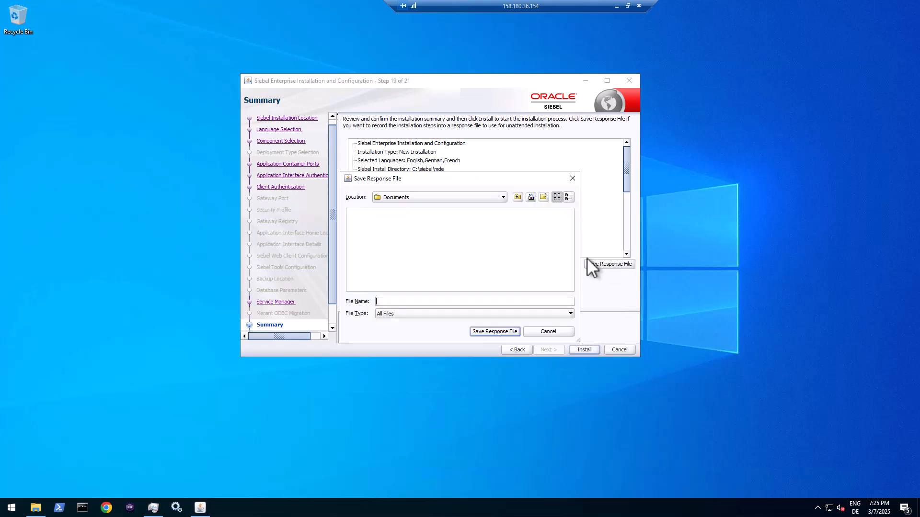
{"action": "left_click", "coordinate": [502, 196]}
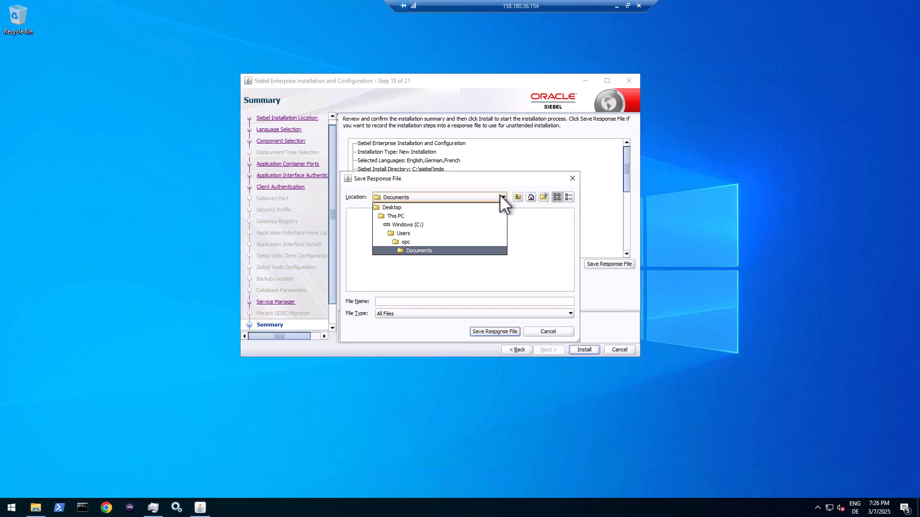
{"action": "left_click", "coordinate": [412, 223]}
{"action": "double_click", "coordinate": [366, 221]}
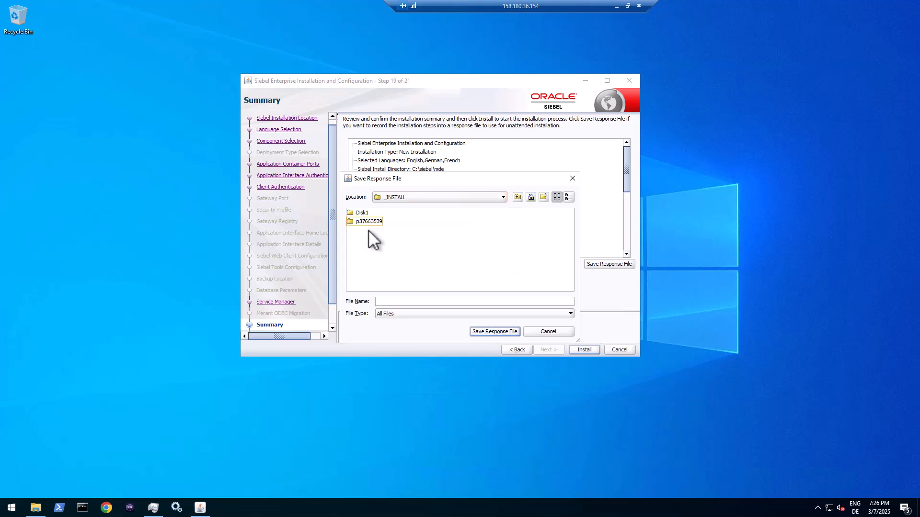
{"action": "left_click", "coordinate": [403, 301]}
{"action": "type", "text": "install_mde.rsp"}
{"action": "left_click", "coordinate": [492, 331]}
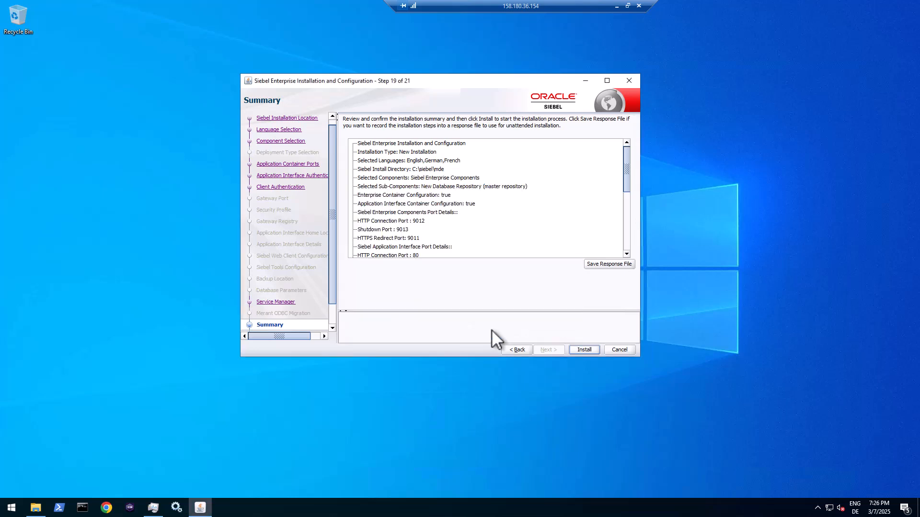
- Install until 100% completes, then close the installer and confirm the exit
{"action": "left_click", "coordinate": [583, 349]}
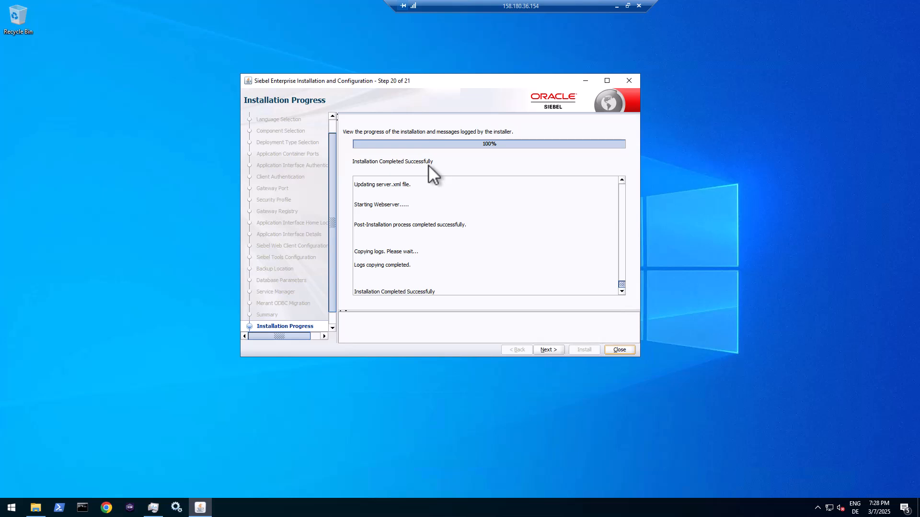
{"action": "left_click", "coordinate": [556, 352]}
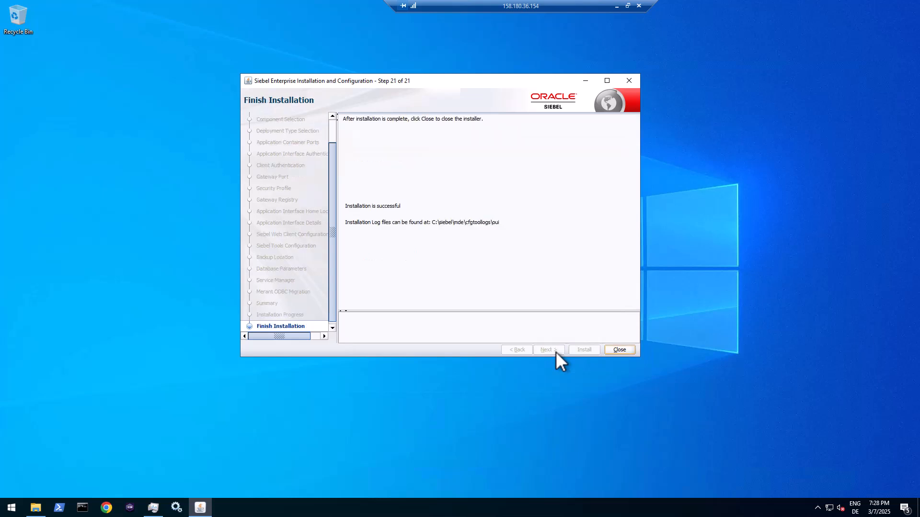
{"action": "left_click", "coordinate": [618, 350]}
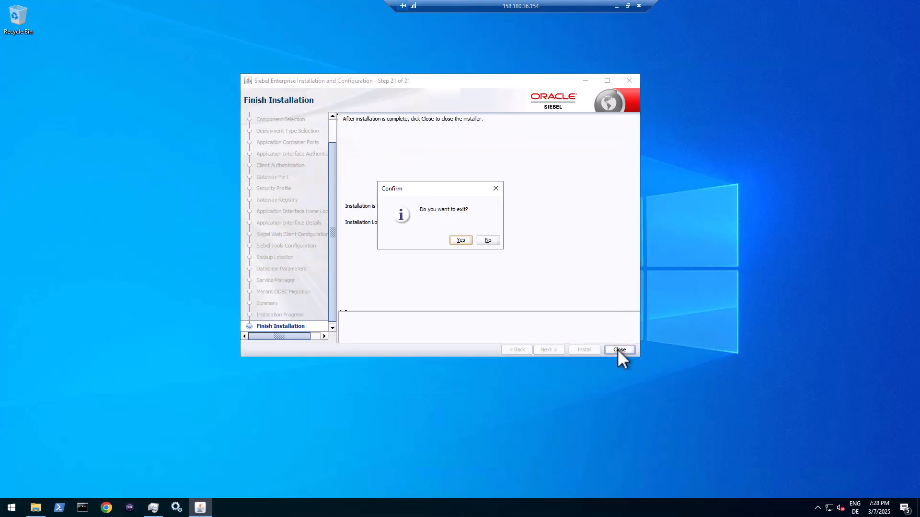
{"action": "left_click", "coordinate": [461, 239]}
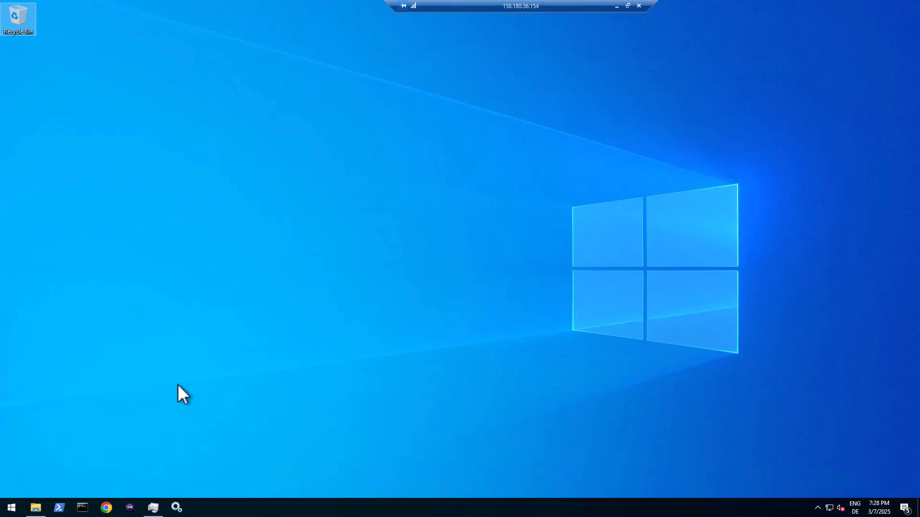
- Browse to C:\siebel\mde and select the oracledbclient folder among its 25 items
{"action": "left_click", "coordinate": [35, 509]}
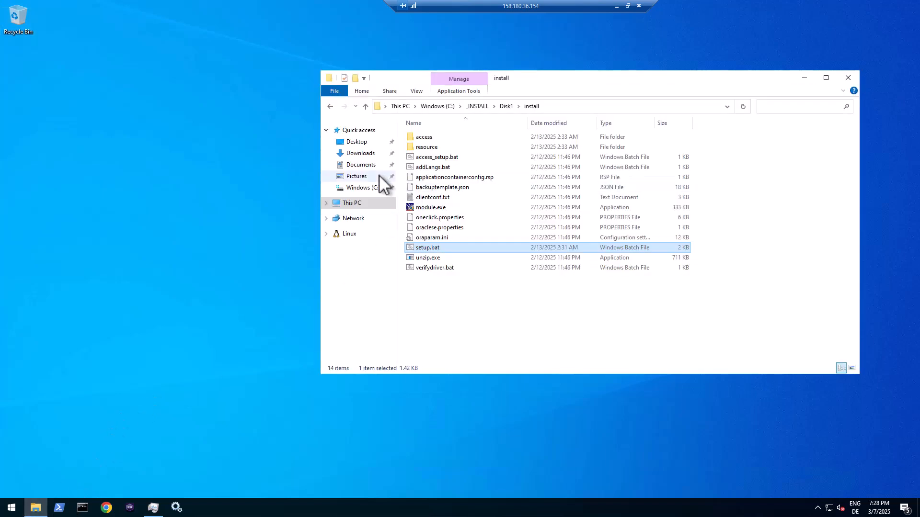
{"action": "left_click", "coordinate": [365, 191]}
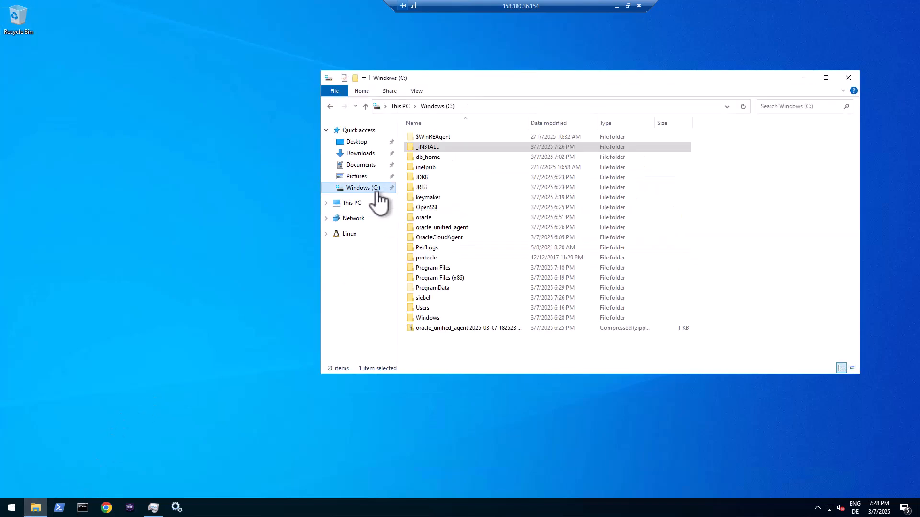
{"action": "double_click", "coordinate": [423, 298]}
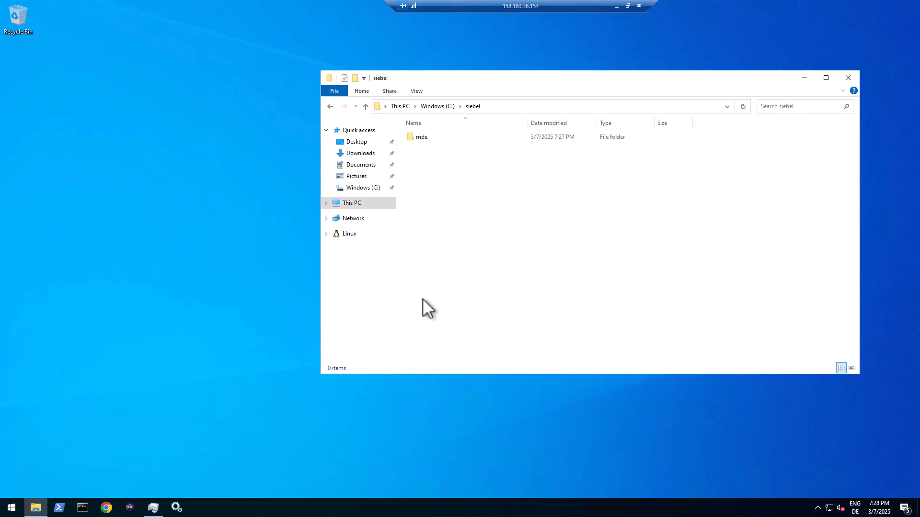
{"action": "double_click", "coordinate": [418, 137]}
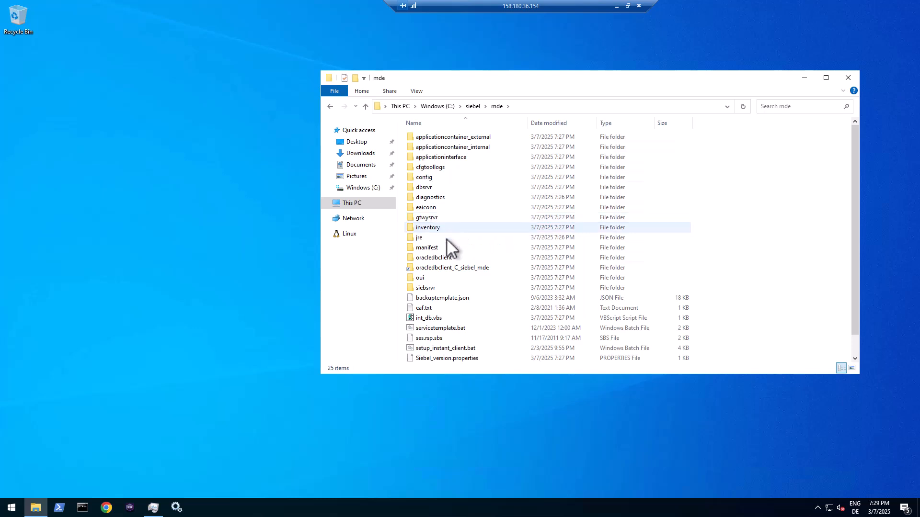
{"action": "left_click", "coordinate": [437, 258]}
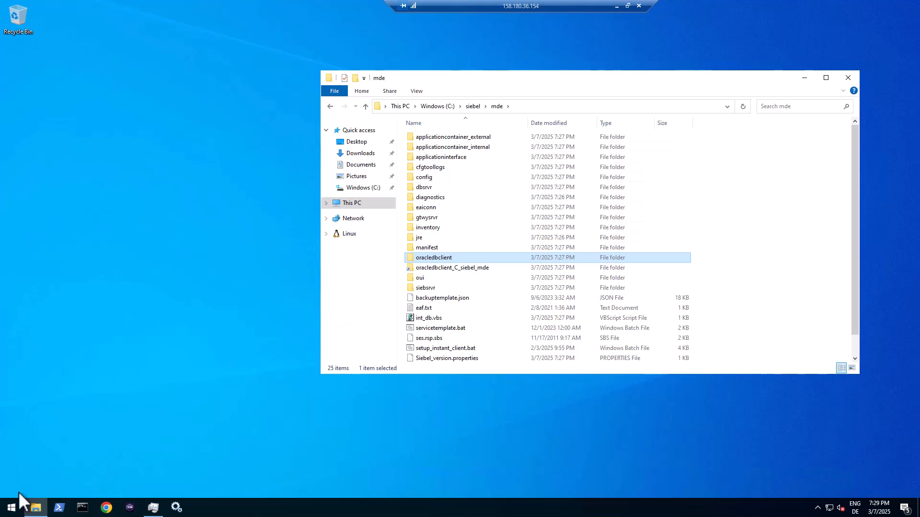
- Find 'env' in Start and open the system Path variable's entry list for editing
{"action": "left_click", "coordinate": [11, 507]}
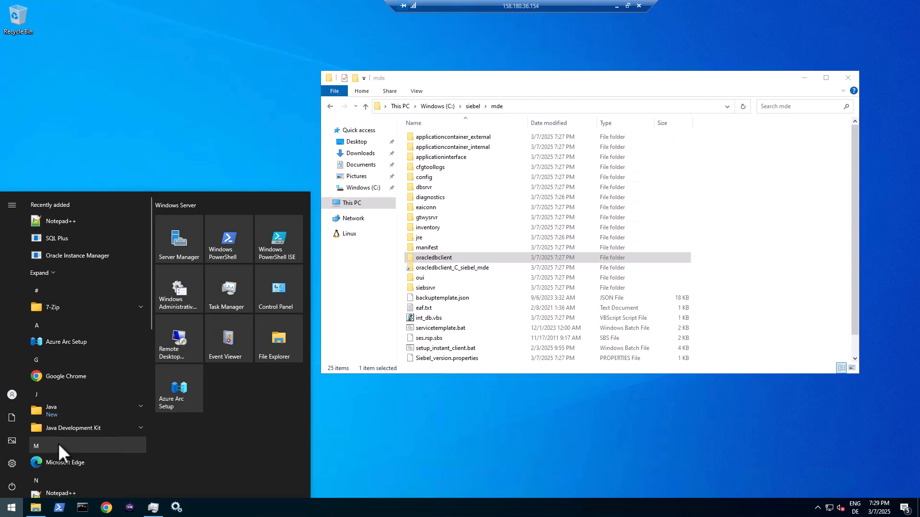
{"action": "type", "text": "env"}
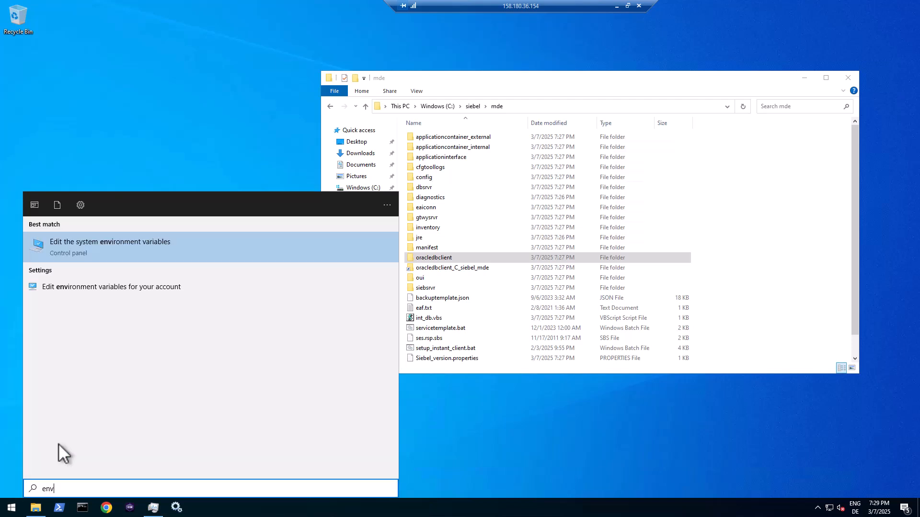
{"action": "key", "text": "Return"}
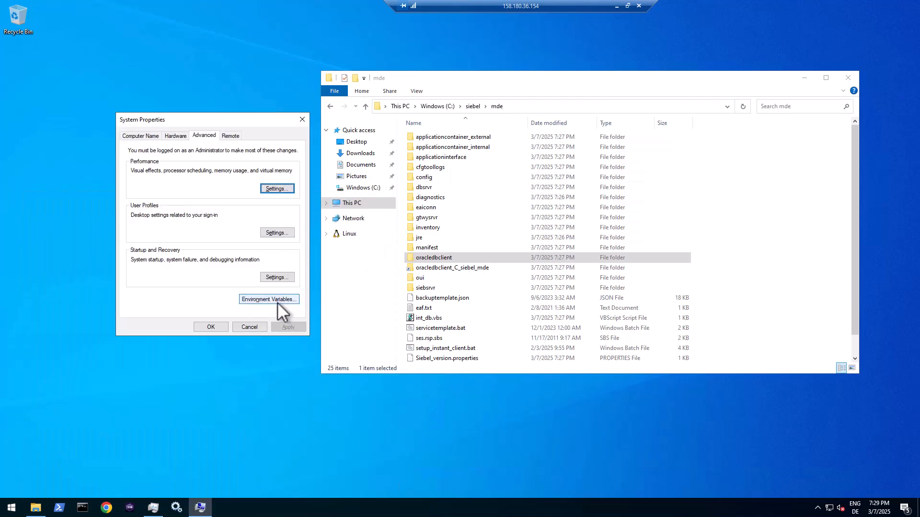
{"action": "left_click", "coordinate": [277, 302]}
{"action": "left_click", "coordinate": [343, 315]}
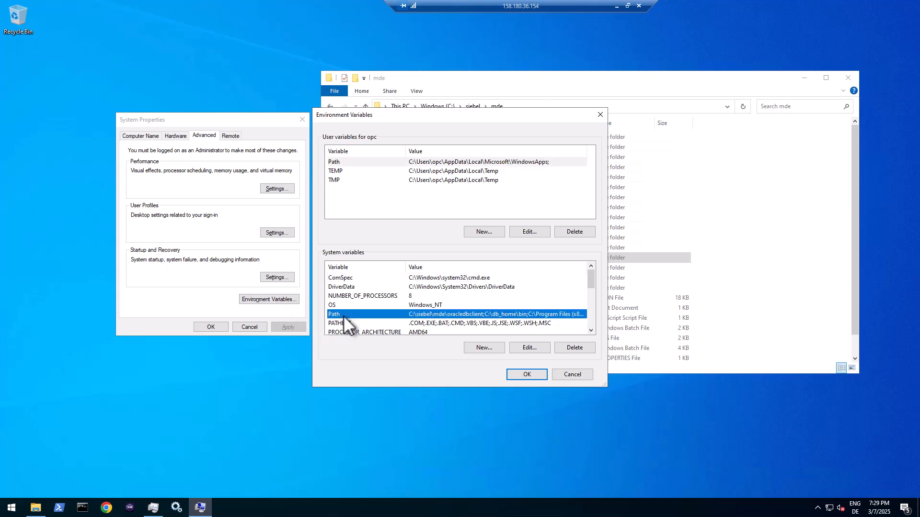
{"action": "left_click", "coordinate": [523, 346]}
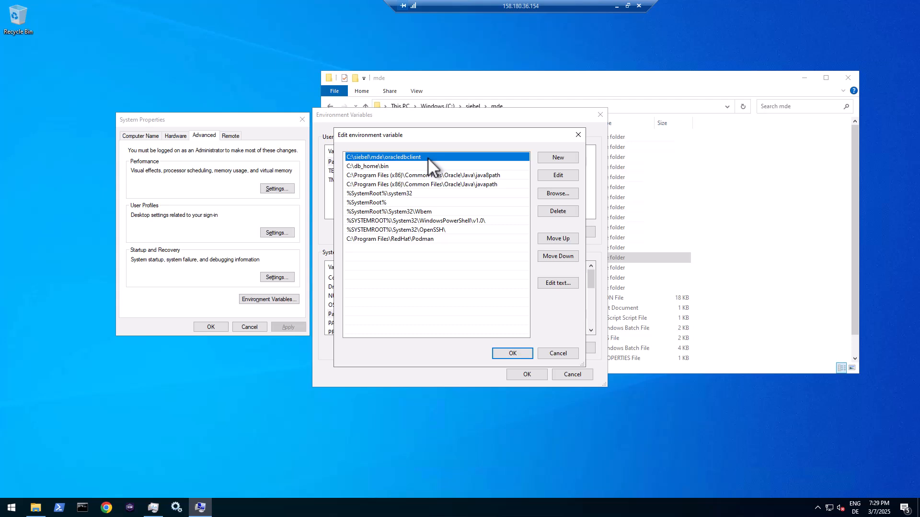
- Run sqlplus in a new Command Prompt and dismiss its startup error
{"action": "left_click", "coordinate": [83, 508]}
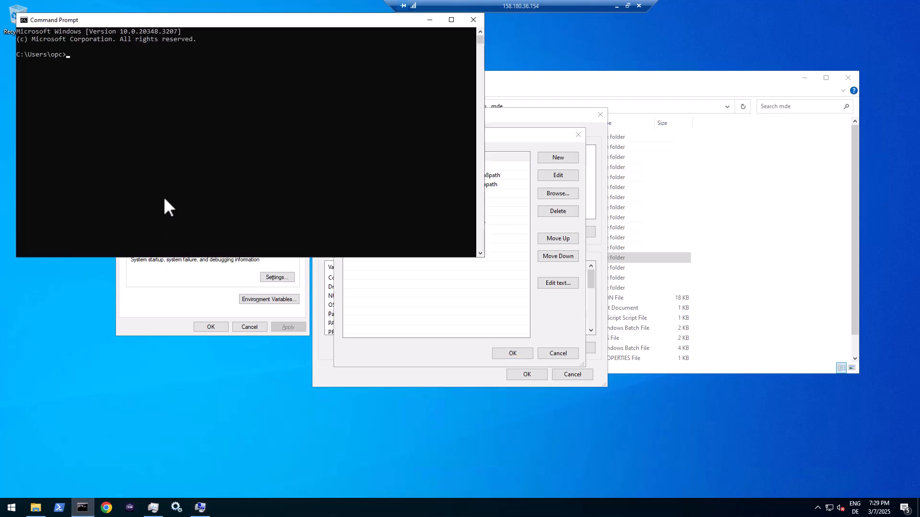
{"action": "type", "text": "sqlplus"}
{"action": "key", "text": "Return"}
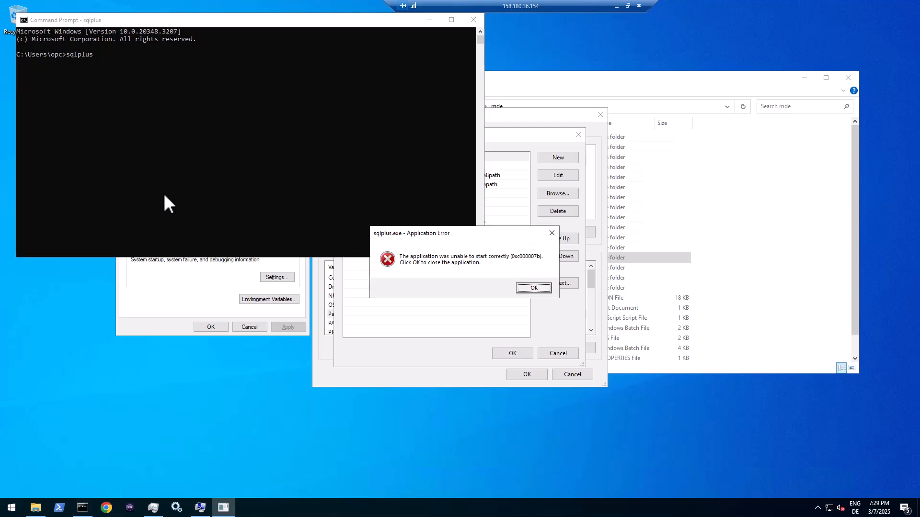
{"action": "key", "text": "Return"}
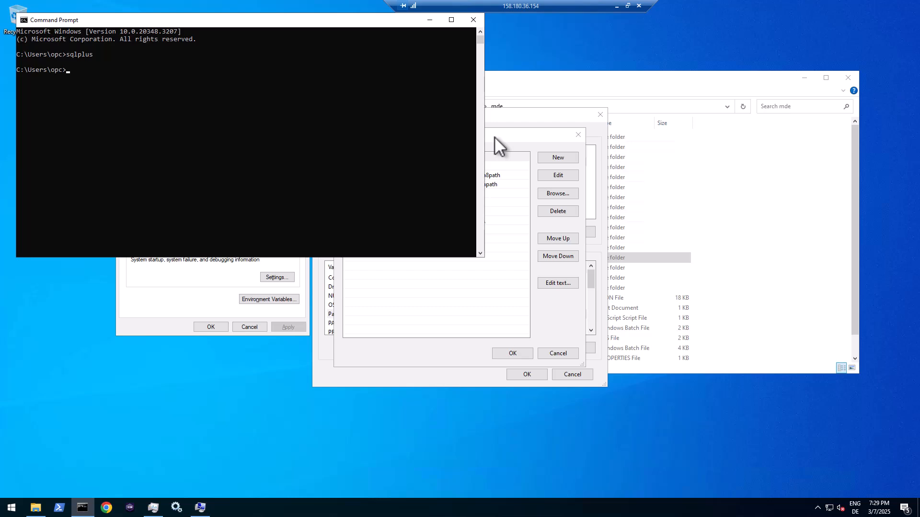
{"action": "left_click_drag", "start_coordinate": [338, 22], "coordinate": [427, 103]}
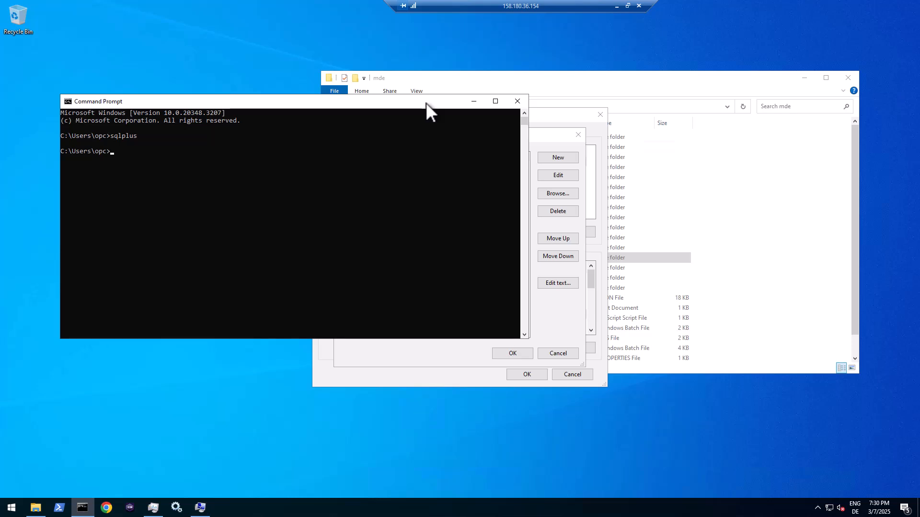
- Locate sqlplus.exe with 'where sqlplus', copy the oracledbclient path, and rerun sqlplus to its 0xc000007b error
{"action": "type", "text": "where sqlplus"}
{"action": "key", "text": "Return"}
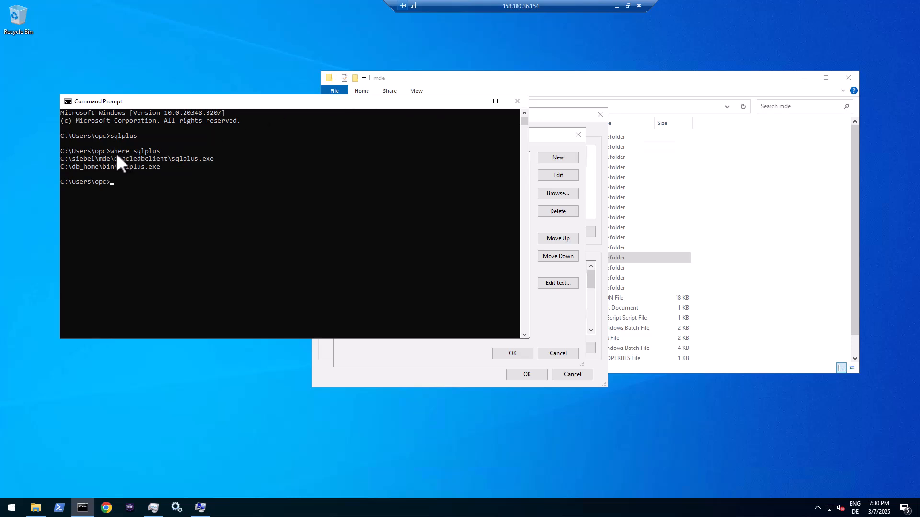
{"action": "left_click_drag", "start_coordinate": [116, 153], "coordinate": [171, 151]}
{"action": "left_click_drag", "start_coordinate": [71, 160], "coordinate": [211, 159]}
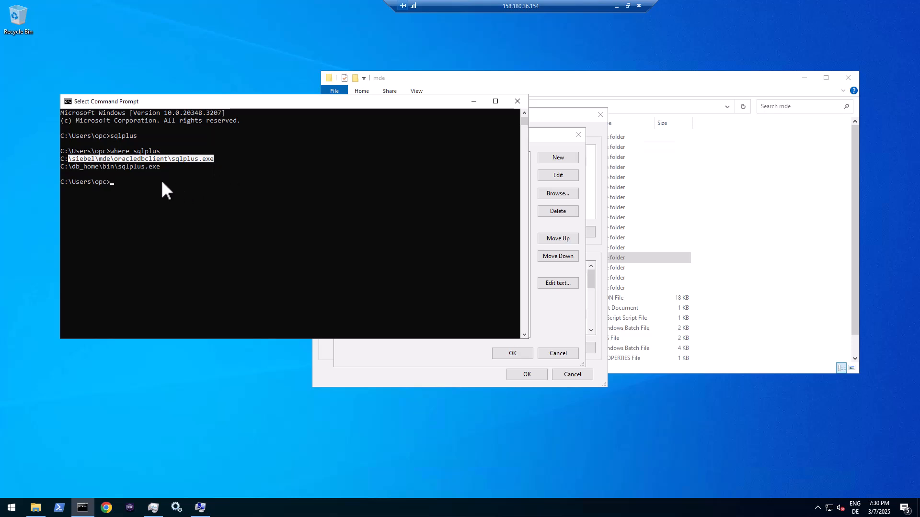
{"action": "key", "text": "ctrl+c"}
{"action": "type", "text": "sqlplus"}
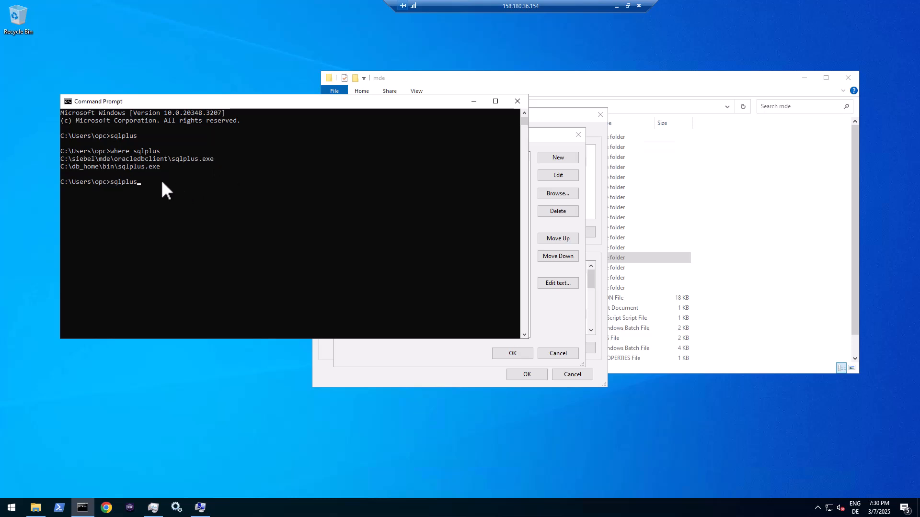
{"action": "key", "text": "Return"}
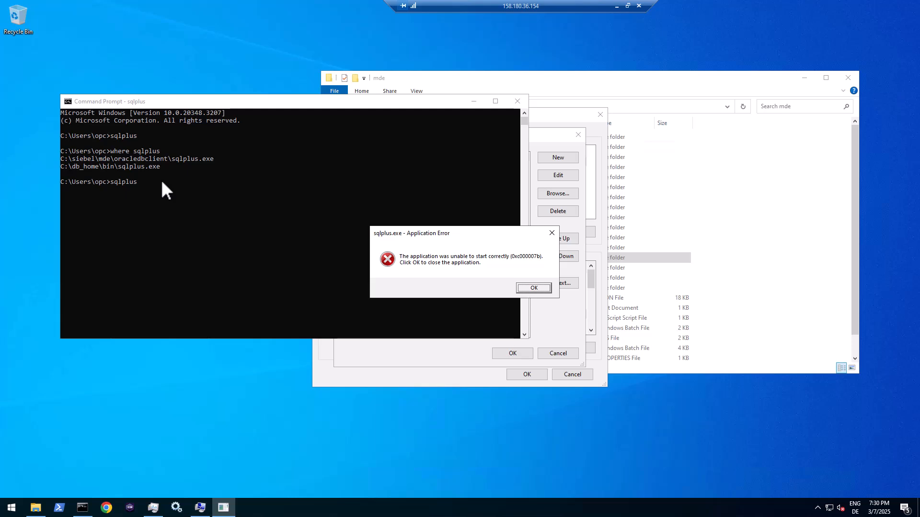
{"action": "left_click", "coordinate": [534, 289]}
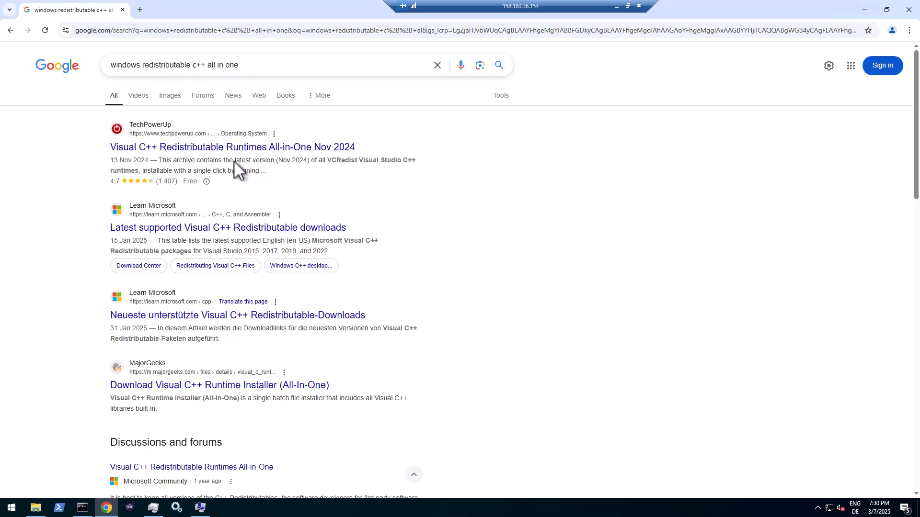
- Download Visual-C-Runtimes-All-in-One-Nov-2024.zip from TechPowerUp's DE server and show it in Downloads
{"action": "left_click", "coordinate": [217, 149]}
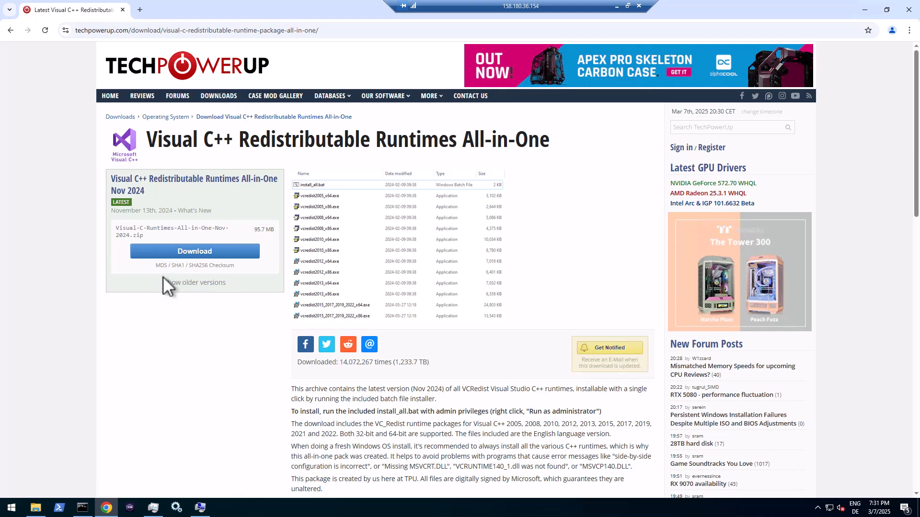
{"action": "left_click", "coordinate": [203, 254]}
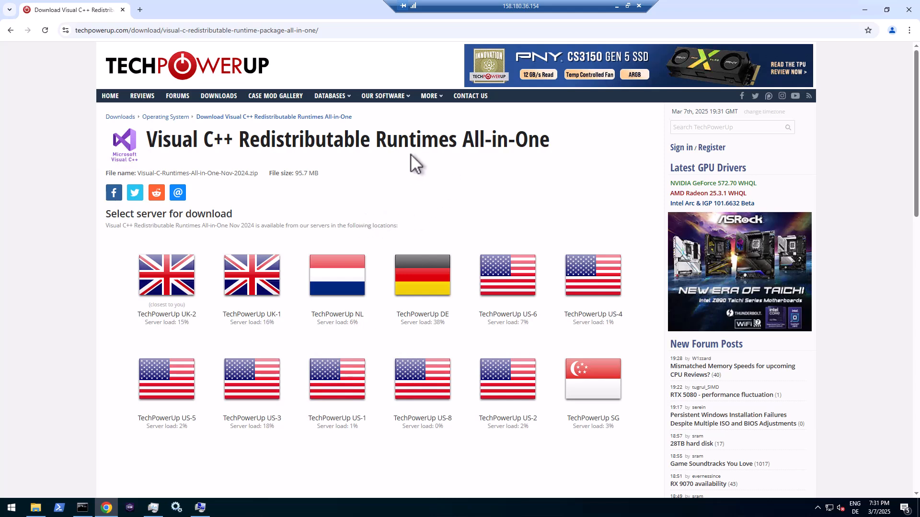
{"action": "left_click", "coordinate": [423, 282]}
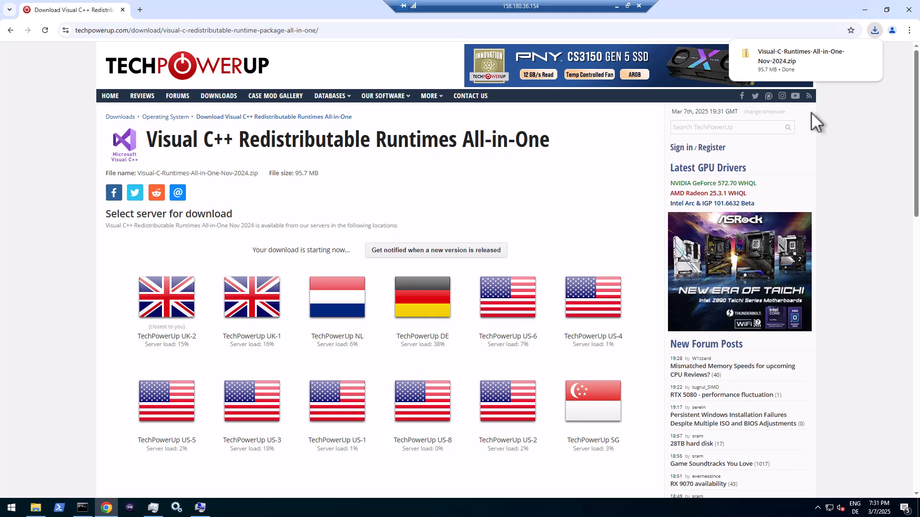
{"action": "mouse_move", "coordinate": [858, 70]}
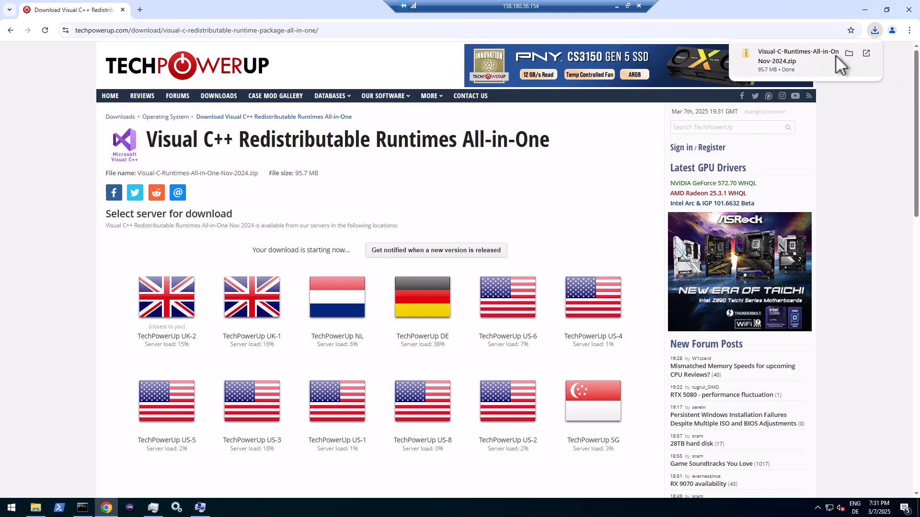
{"action": "left_click", "coordinate": [850, 54]}
{"action": "left_click", "coordinate": [909, 10]}
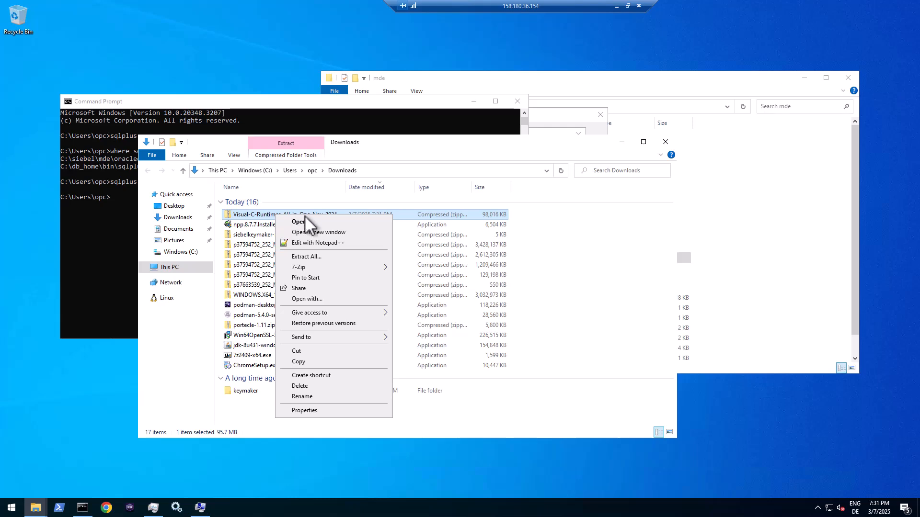
- Extract the Visual C++ runtimes zip with 7-Zip into its own folder and open it
{"action": "mouse_move", "coordinate": [313, 267]}
{"action": "left_click", "coordinate": [435, 309]}
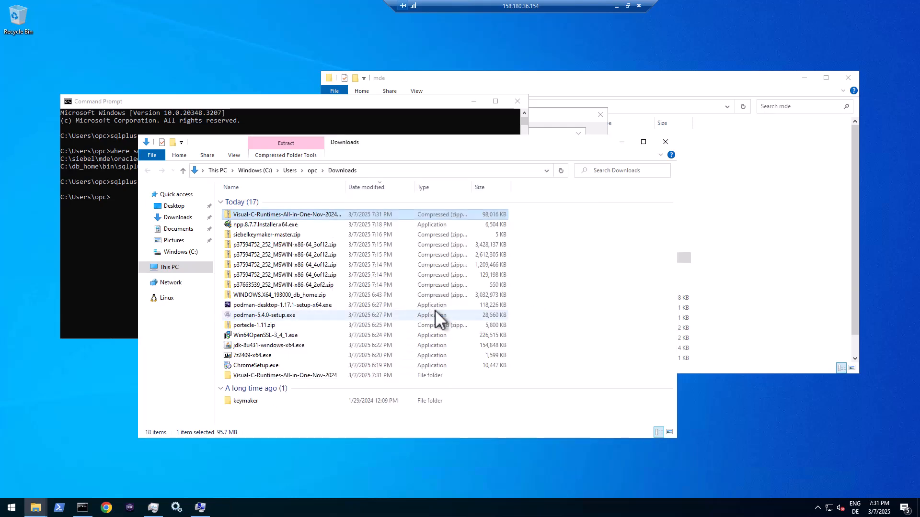
{"action": "double_click", "coordinate": [282, 376]}
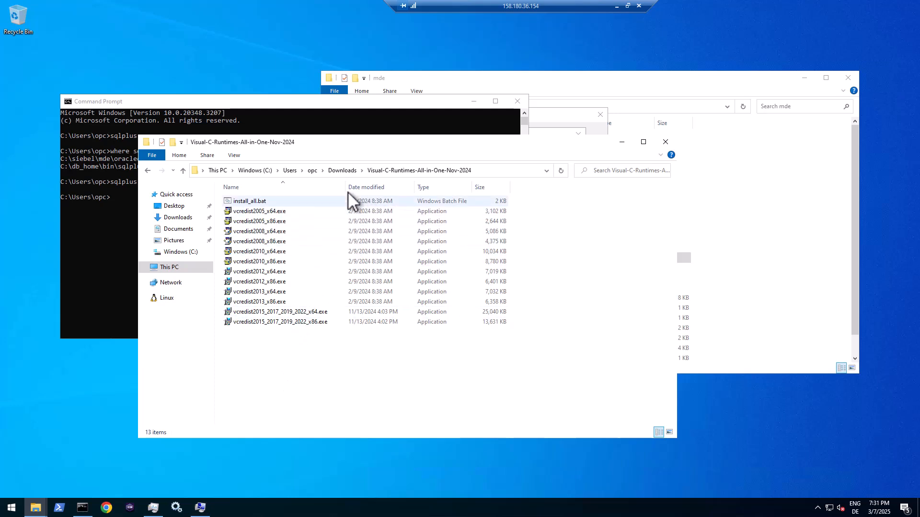
{"action": "left_click_drag", "start_coordinate": [345, 187], "coordinate": [381, 190]}
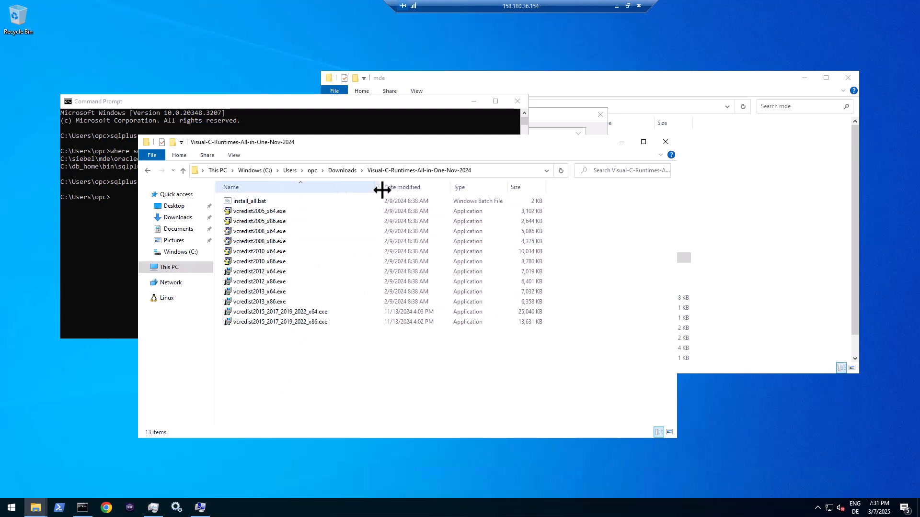
- Install vcredist2015_2017_2019_2022_x86.exe as administrator, accepting the license terms
{"action": "right_click", "coordinate": [309, 321]}
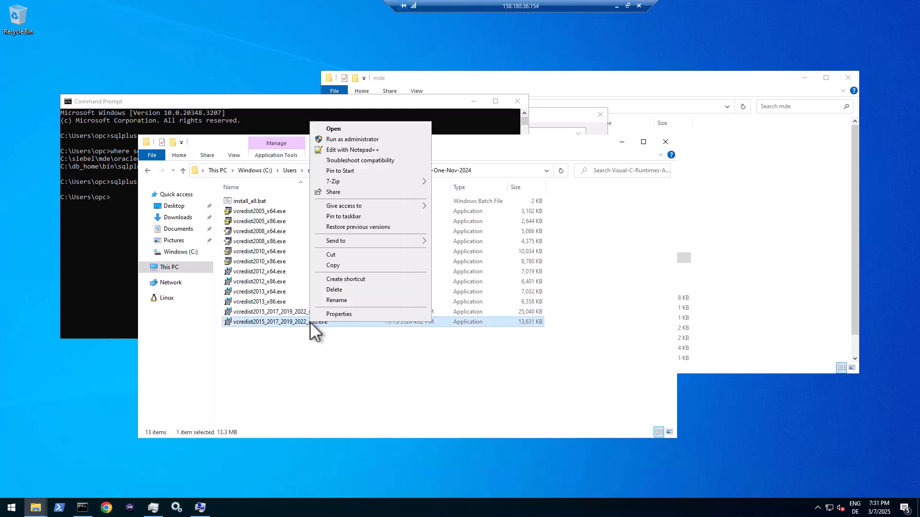
{"action": "left_click", "coordinate": [351, 139]}
{"action": "left_click", "coordinate": [356, 291]}
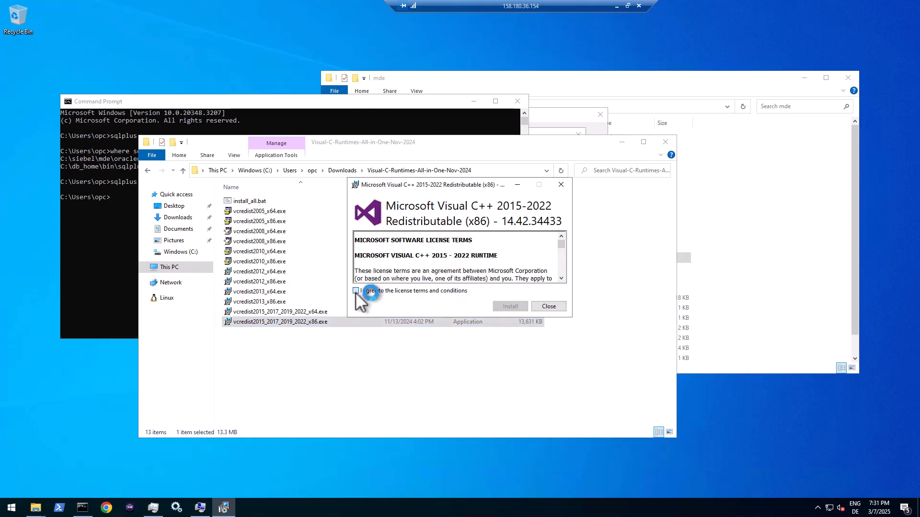
{"action": "left_click", "coordinate": [512, 306]}
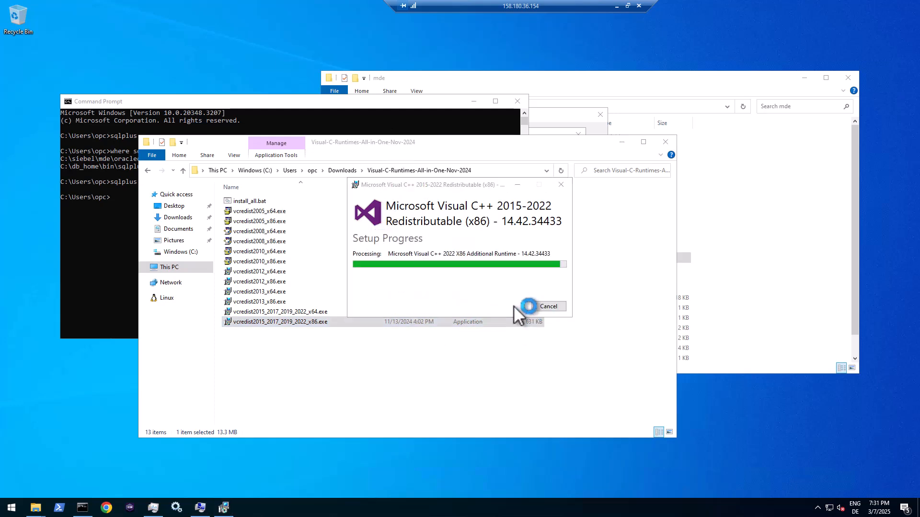
{"action": "left_click", "coordinate": [551, 307]}
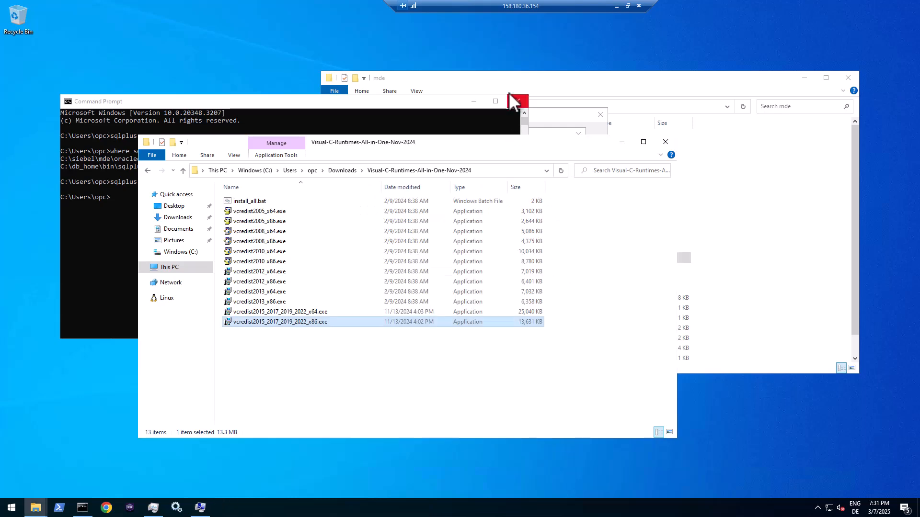
{"action": "left_click", "coordinate": [517, 101]}
- Run sqlplus in a fresh Command Prompt, reaching the SQL*Plus 19.23 user-name prompt, then close it
{"action": "left_click", "coordinate": [82, 508]}
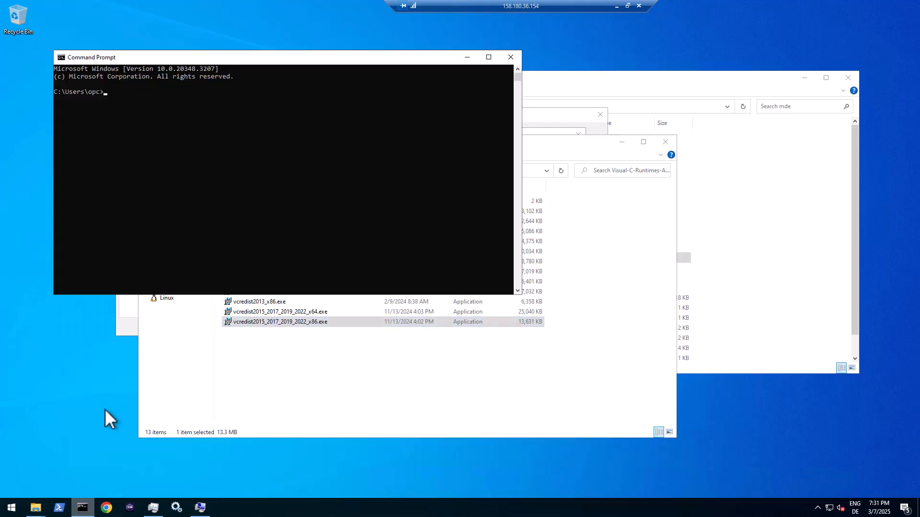
{"action": "type", "text": "sqlplus"}
{"action": "key", "text": "Return"}
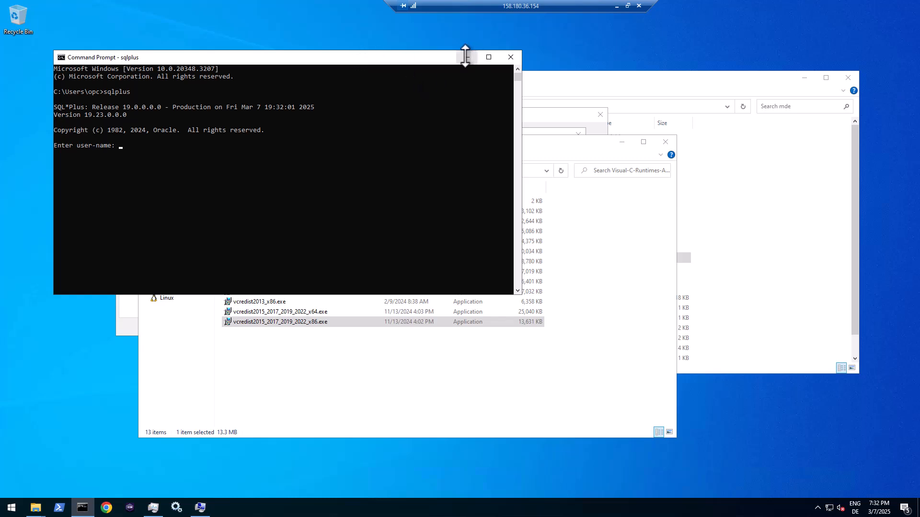
{"action": "left_click", "coordinate": [510, 57]}
- Open C:\siebel\mde\oracledbclient\network\admin in the mde folder window
{"action": "left_click", "coordinate": [470, 82]}
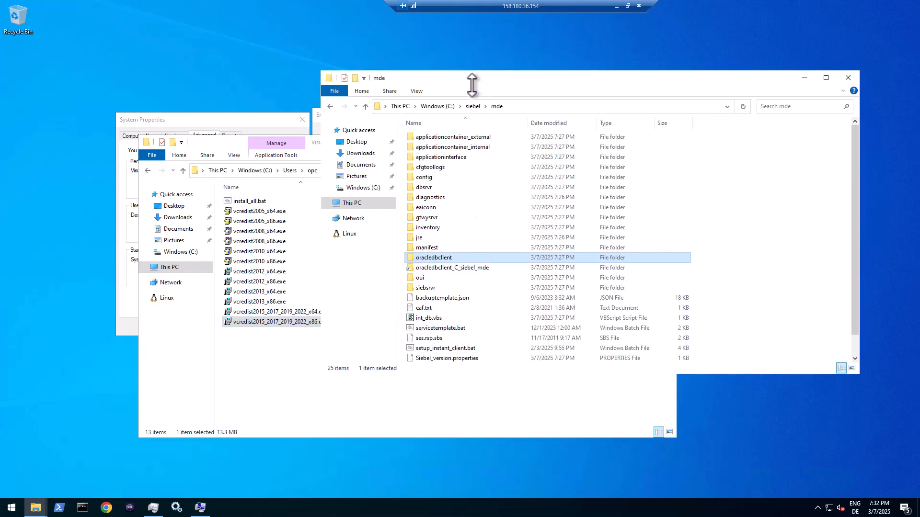
{"action": "double_click", "coordinate": [427, 258]}
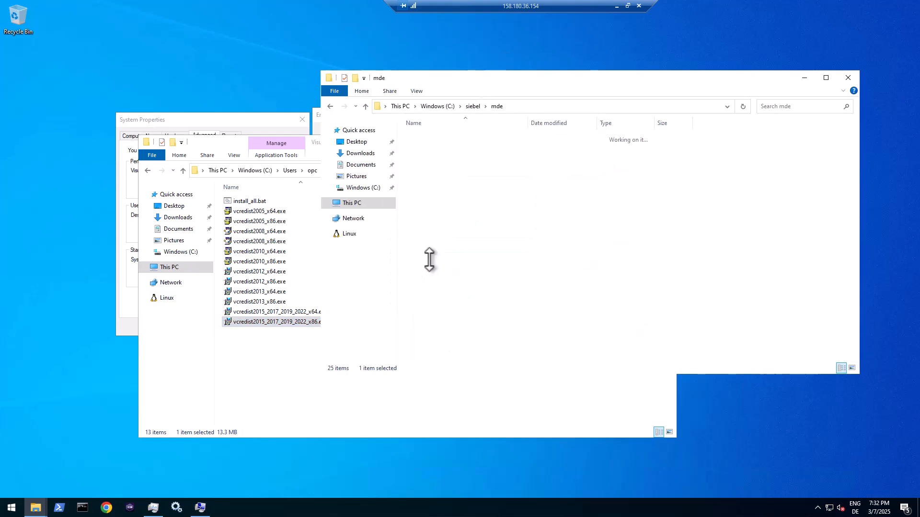
{"action": "double_click", "coordinate": [428, 147]}
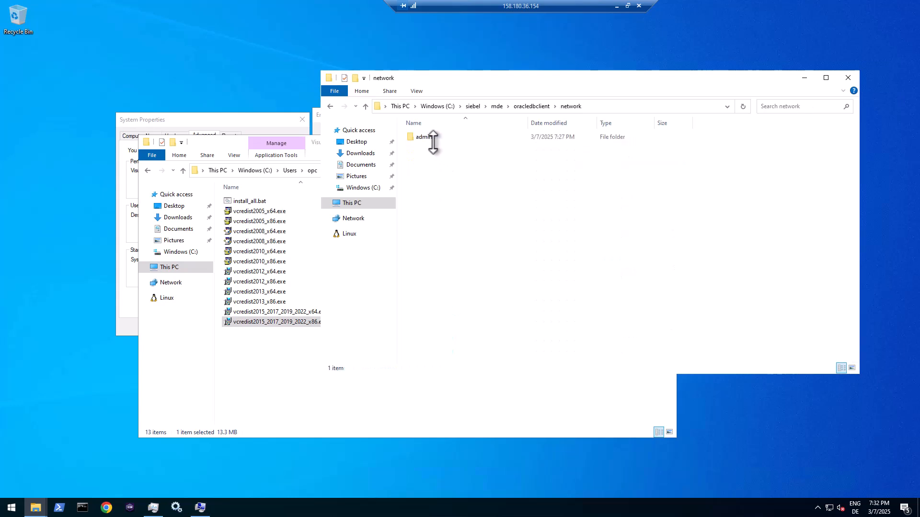
{"action": "double_click", "coordinate": [425, 136]}
- In the other Explorer window, navigate to C:\db_home\network\admin and bring up tnsnames.ora's context menu
{"action": "left_click", "coordinate": [40, 505]}
{"action": "mouse_move", "coordinate": [55, 481]}
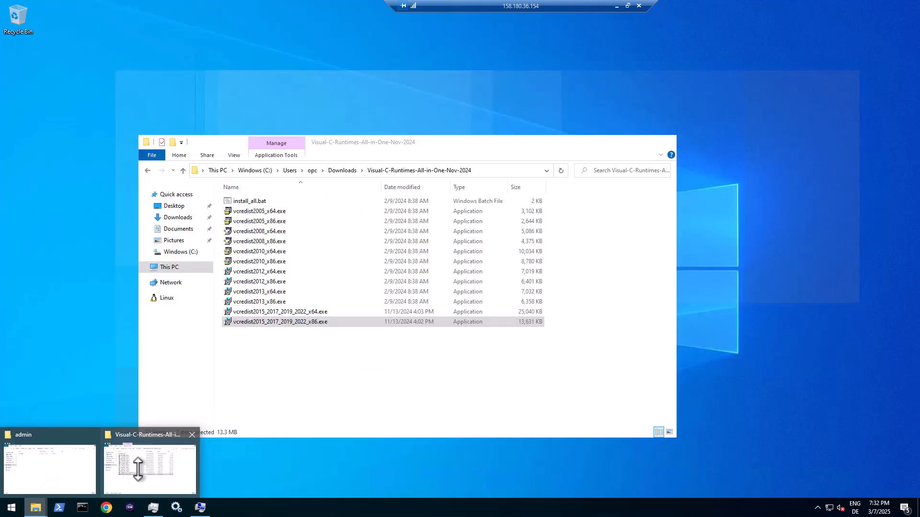
{"action": "left_click", "coordinate": [134, 464]}
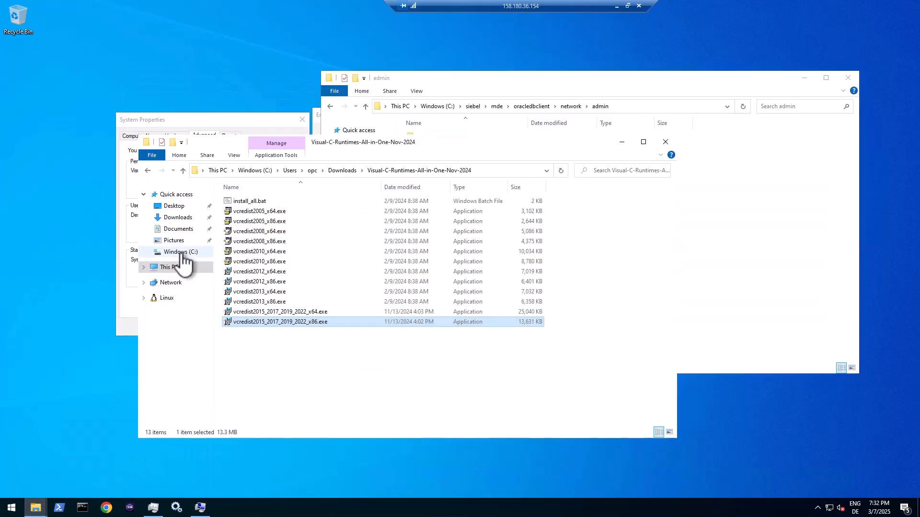
{"action": "left_click", "coordinate": [199, 251]}
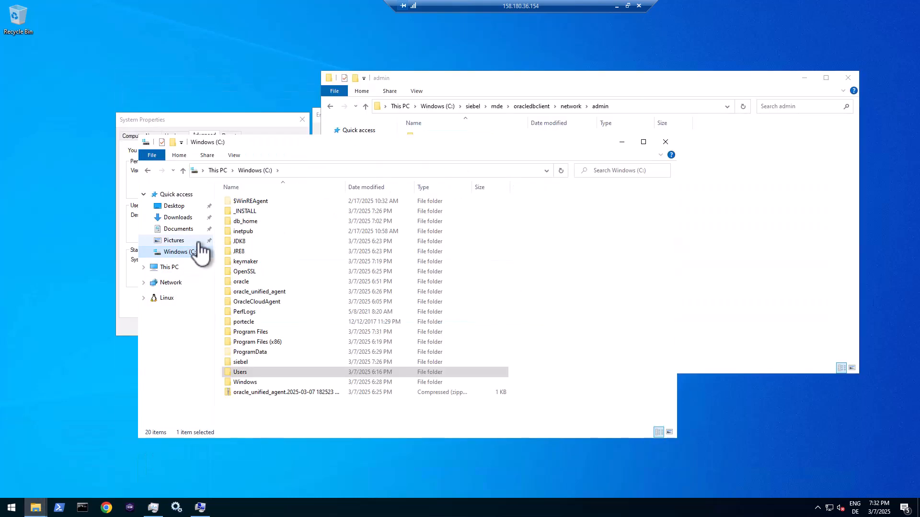
{"action": "double_click", "coordinate": [244, 282]}
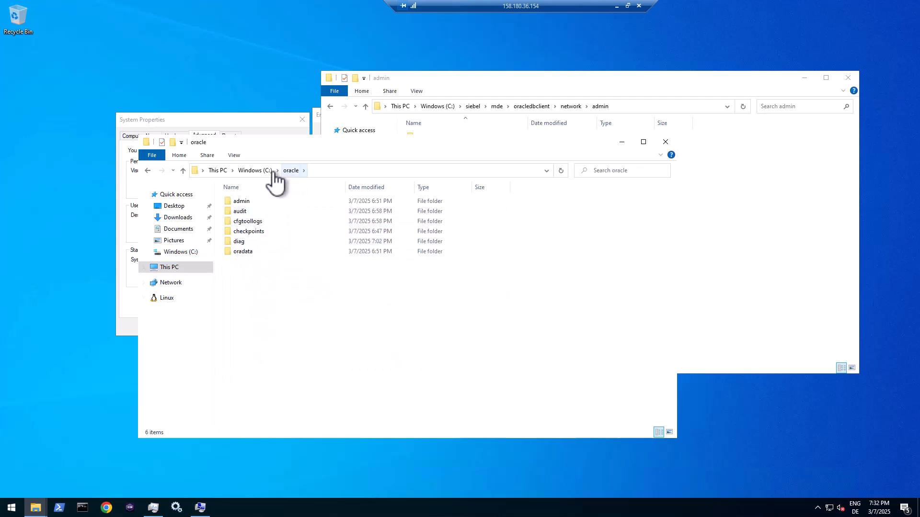
{"action": "left_click", "coordinate": [259, 171]}
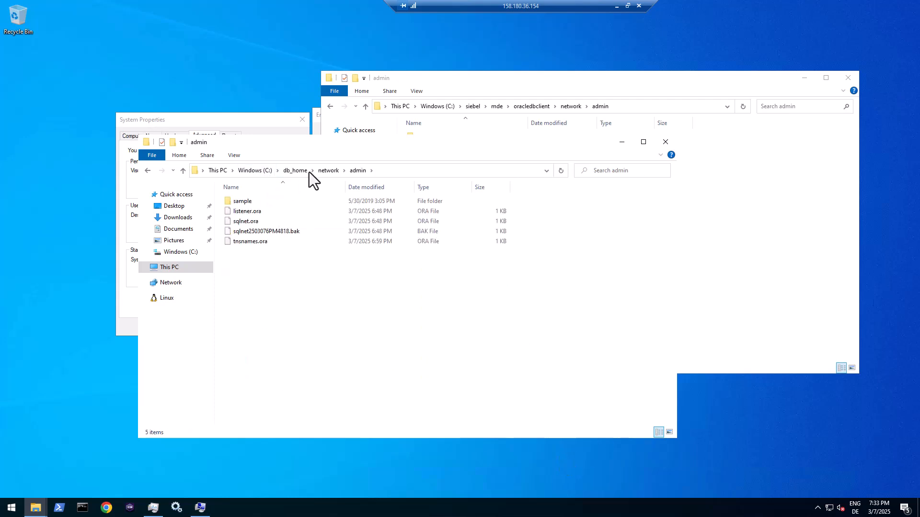
{"action": "left_click", "coordinate": [296, 171]}
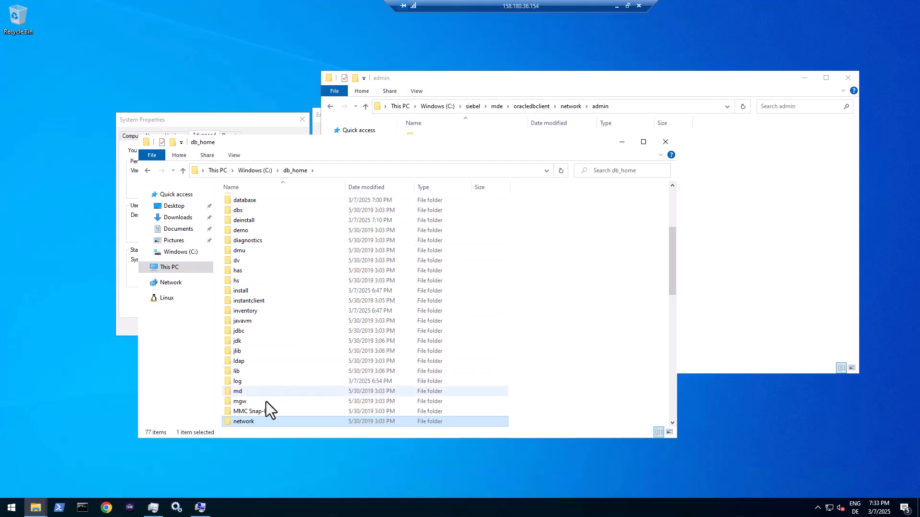
{"action": "double_click", "coordinate": [252, 421]}
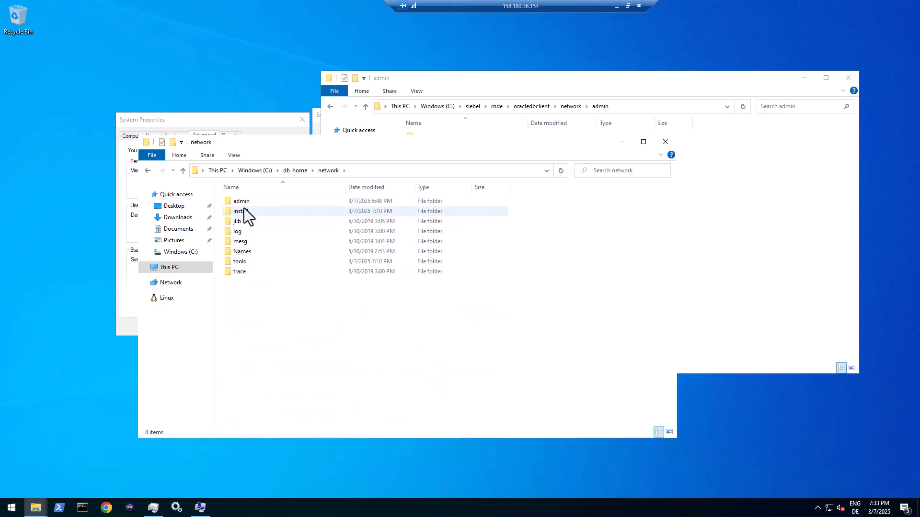
{"action": "double_click", "coordinate": [243, 202]}
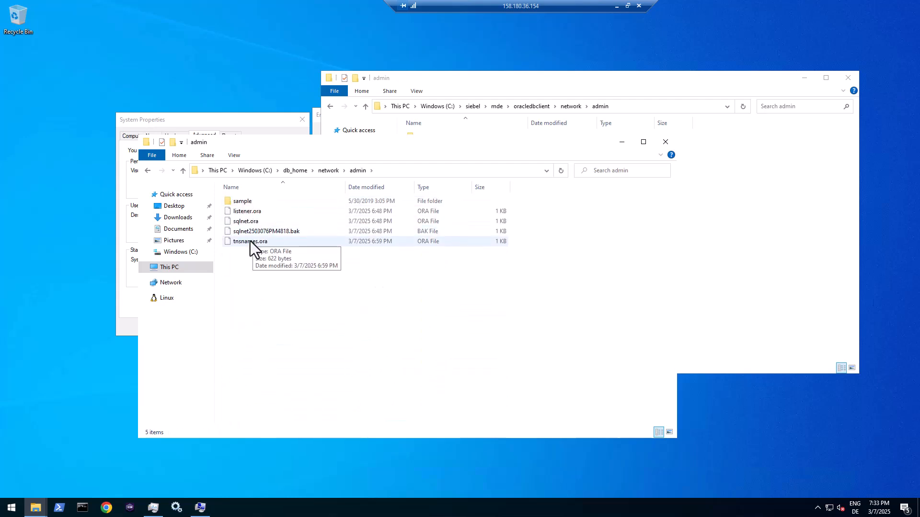
{"action": "right_click", "coordinate": [250, 240]}
- Edit tnsnames.ora in Notepad++ and select the ORCL entry on lines 19–26
{"action": "left_click", "coordinate": [276, 259]}
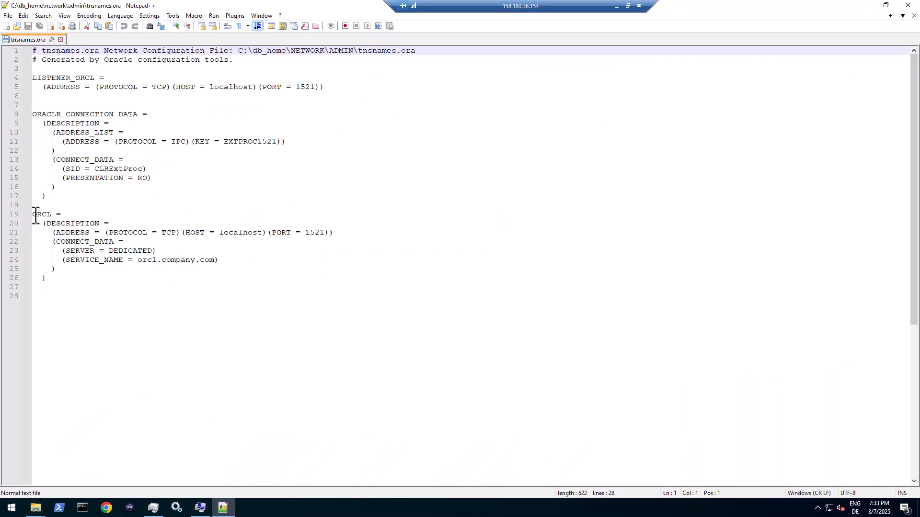
{"action": "left_click_drag", "start_coordinate": [33, 215], "coordinate": [109, 282]}
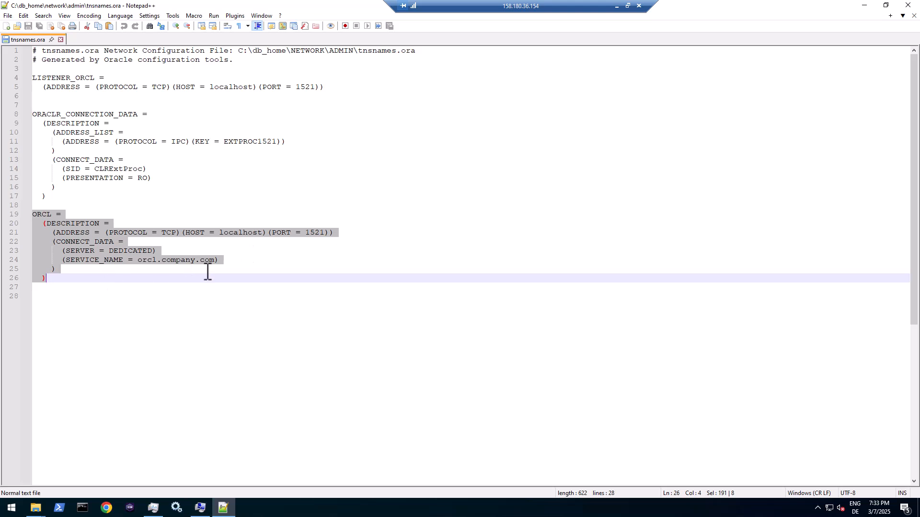
- Close Notepad++ and copy tnsnames.ora from db_home\network\admin into oracledbclient\network\admin
{"action": "left_click", "coordinate": [915, 15]}
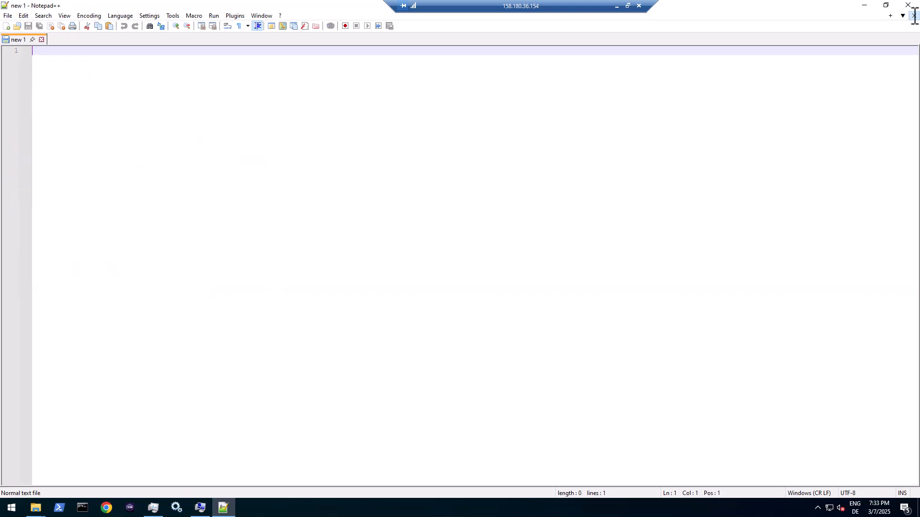
{"action": "left_click", "coordinate": [912, 5]}
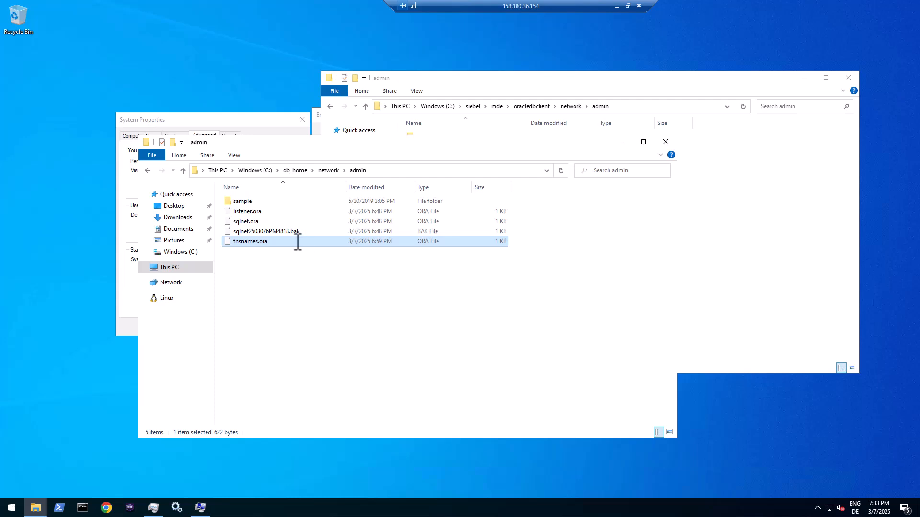
{"action": "left_click", "coordinate": [241, 231]}
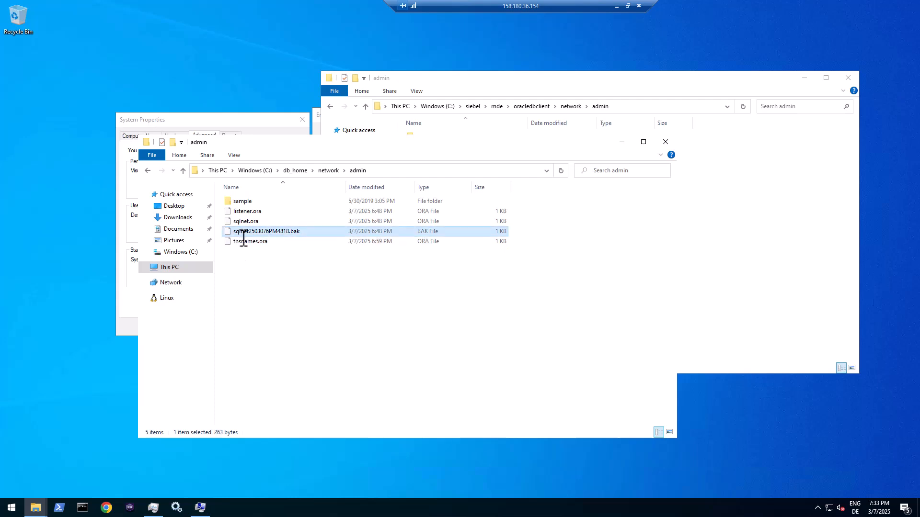
{"action": "left_click", "coordinate": [251, 242]}
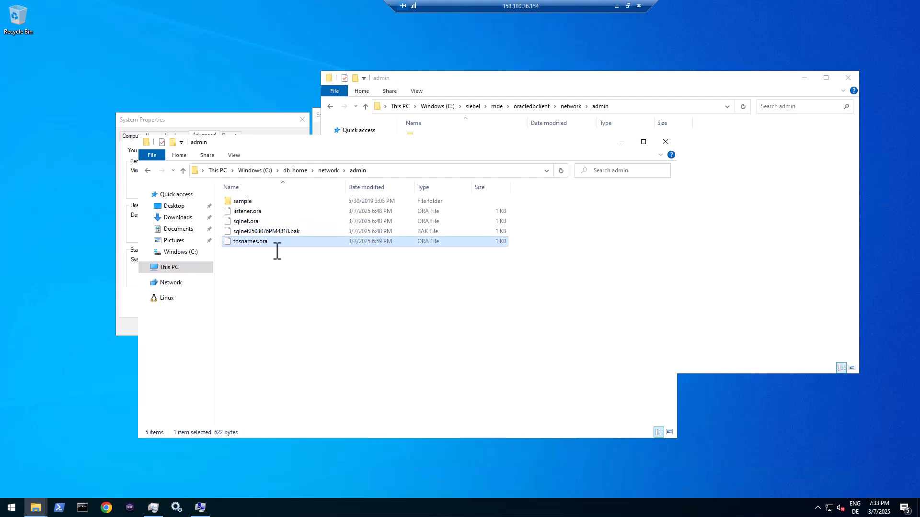
{"action": "left_click", "coordinate": [526, 83]}
{"action": "key", "text": "ctrl+v"}
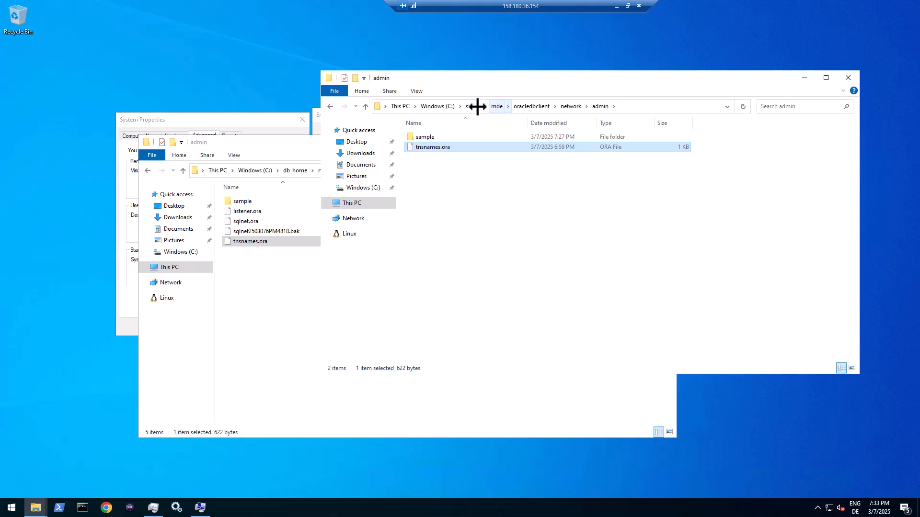
- Connect with sqlplus sys@orcl as sysdba using the sys password, and mark the 19.23.0.0.0 version
{"action": "left_click", "coordinate": [83, 508]}
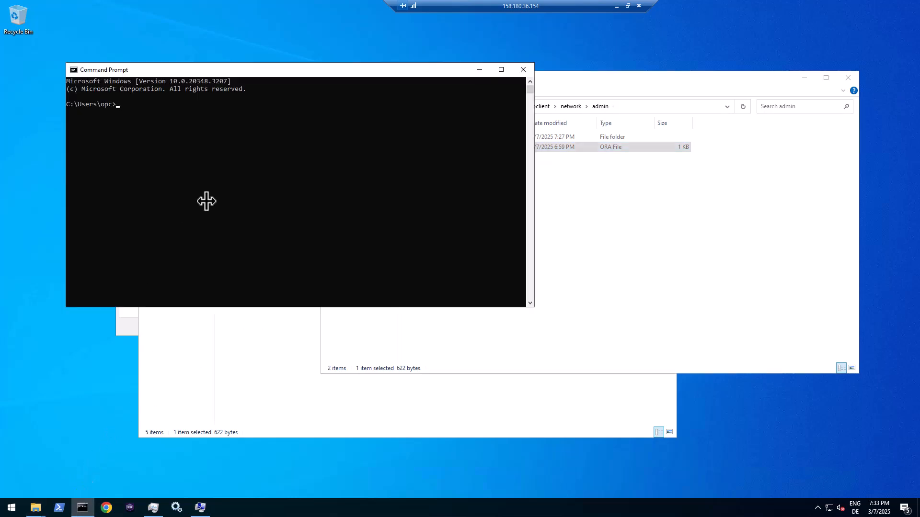
{"action": "type", "text": "sqlplus sys/Welcome1@orcl as sysd"}
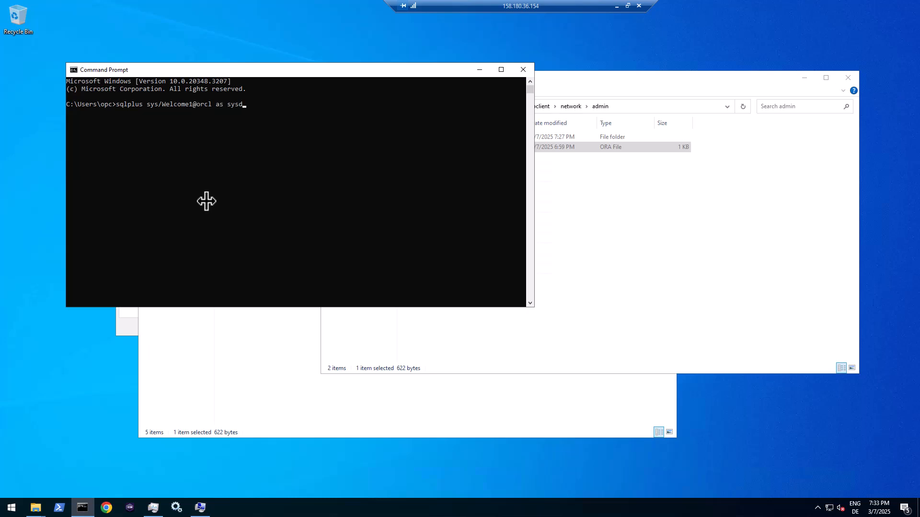
{"action": "type", "text": "ba"}
{"action": "key", "text": "Return"}
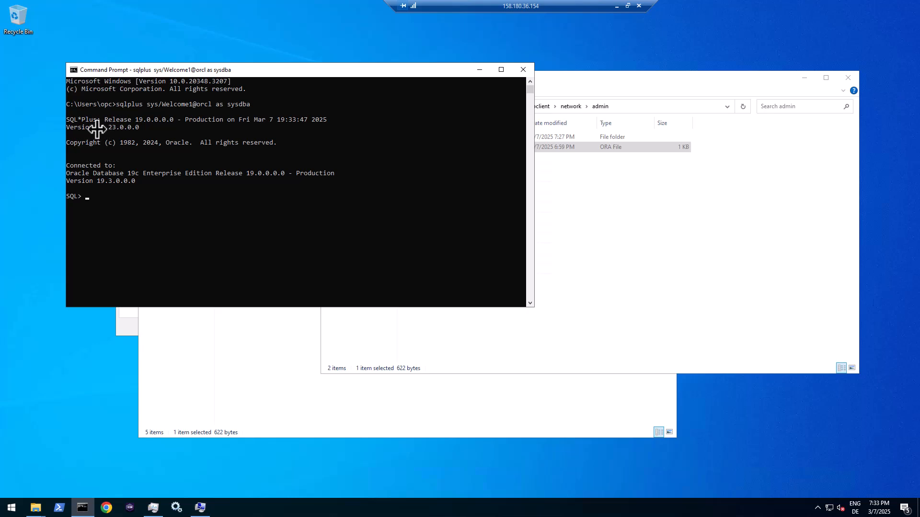
{"action": "left_click_drag", "start_coordinate": [98, 127], "coordinate": [124, 128]}
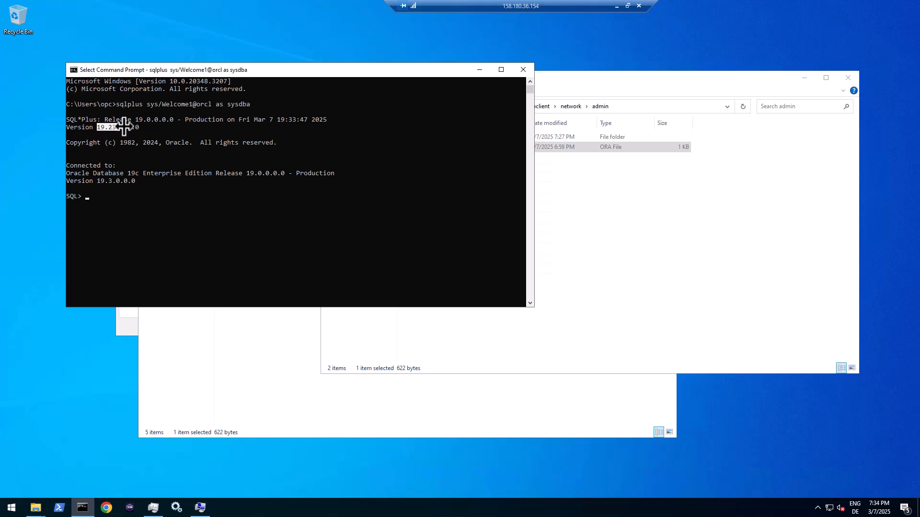
{"action": "left_click", "coordinate": [590, 197]}
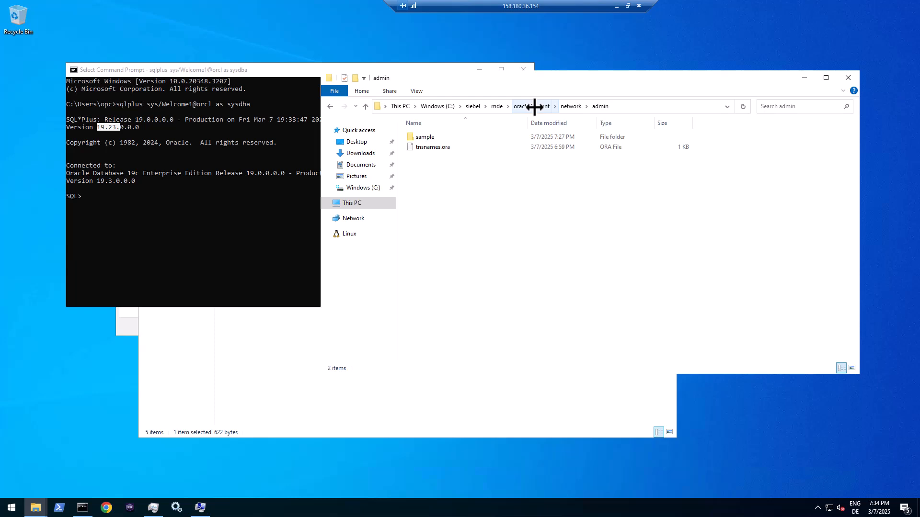
- Launch Database Server Configuration from the Start menu's Siebel Enterprise program group
{"action": "left_click", "coordinate": [476, 106]}
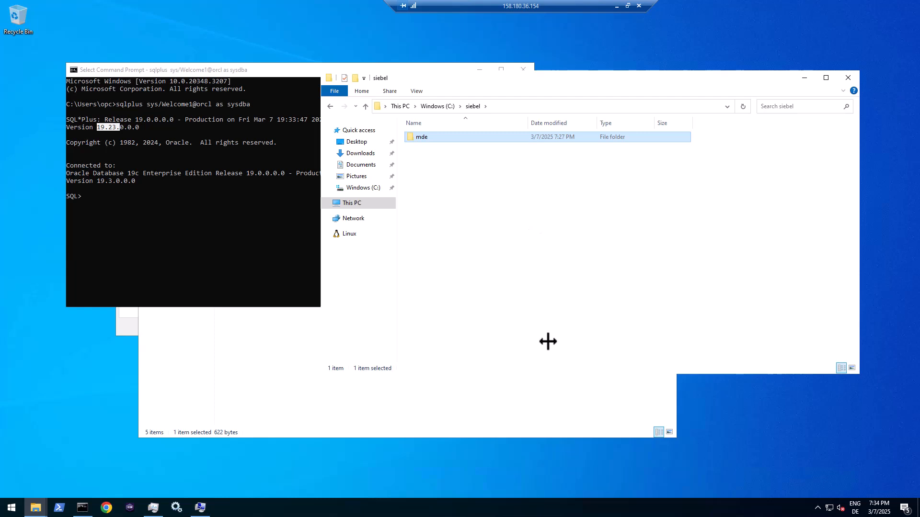
{"action": "key", "text": "super+d"}
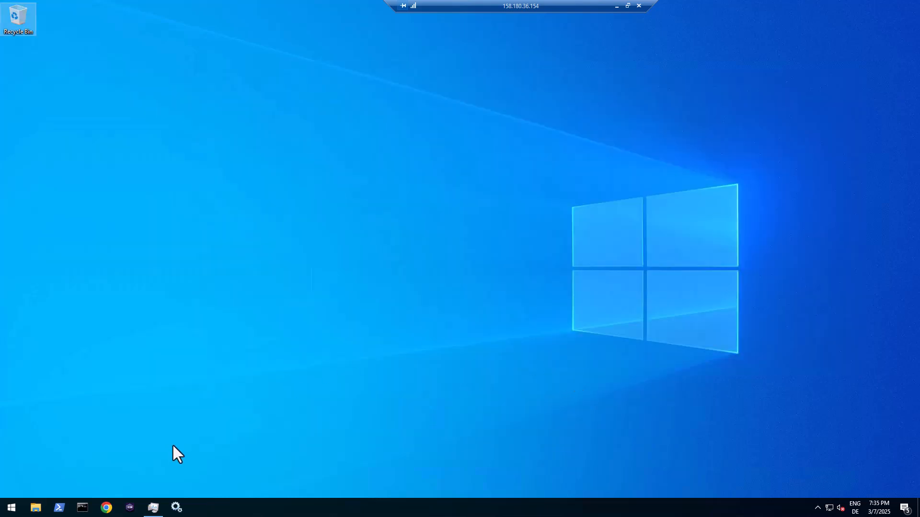
{"action": "left_click", "coordinate": [7, 509]}
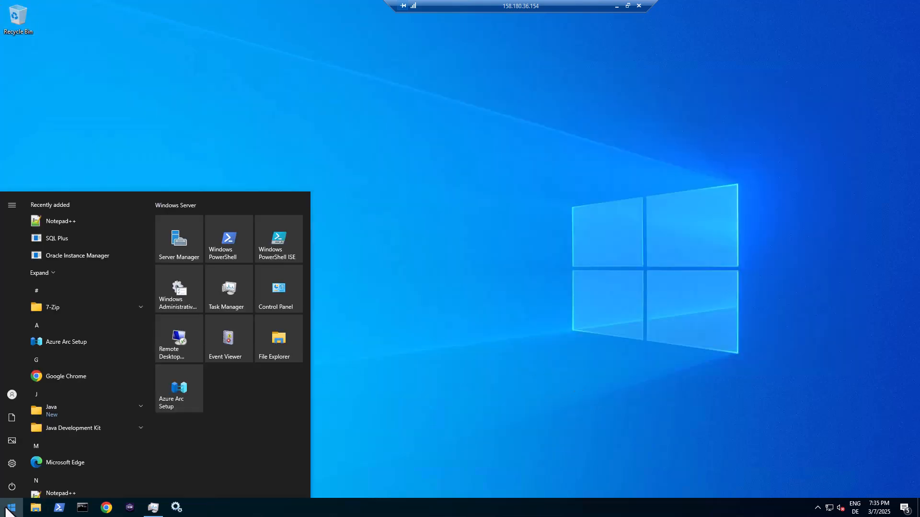
{"action": "scroll", "coordinate": [96, 409], "scroll_direction": "down", "scroll_amount": 5}
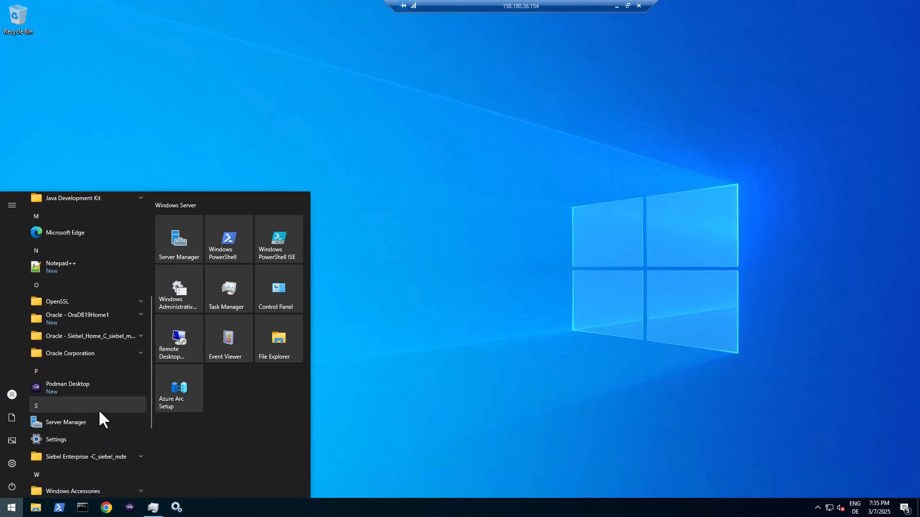
{"action": "left_click", "coordinate": [87, 459]}
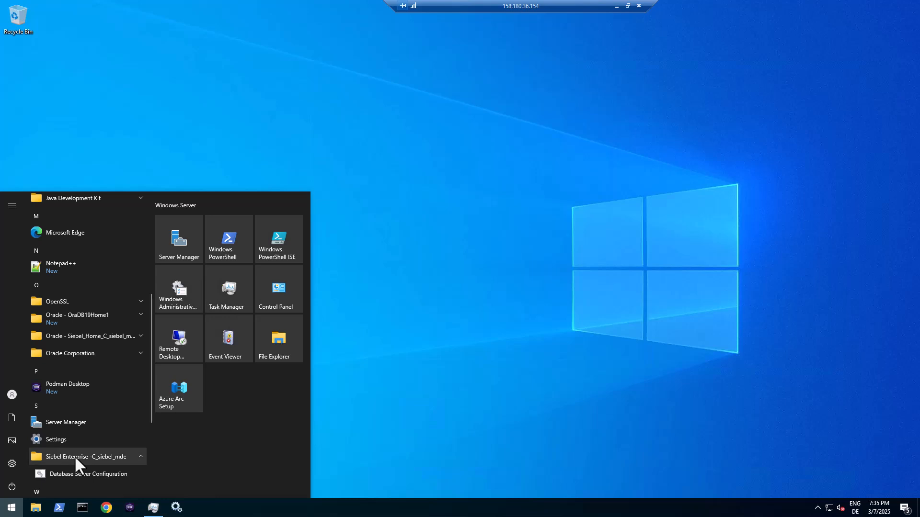
{"action": "scroll", "coordinate": [74, 456], "scroll_direction": "down", "scroll_amount": 1}
{"action": "scroll", "coordinate": [75, 455], "scroll_direction": "down", "scroll_amount": 3}
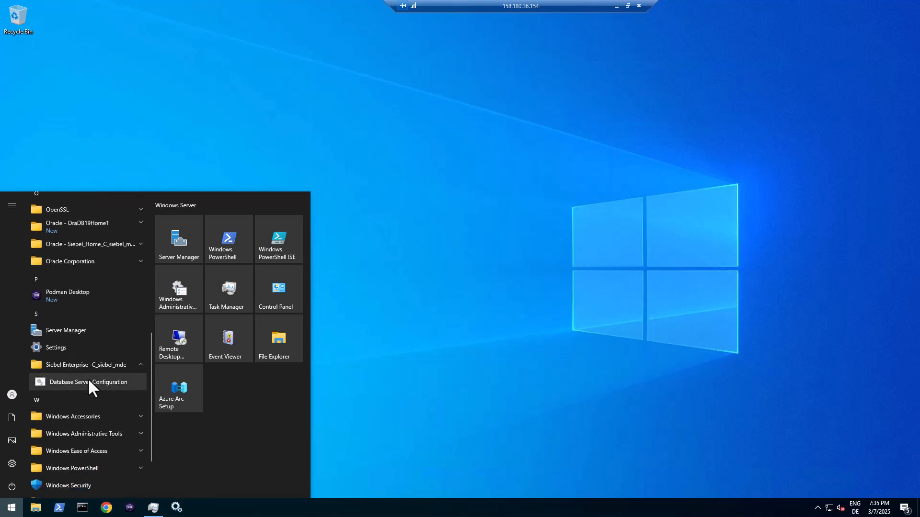
{"action": "left_click", "coordinate": [89, 382]}
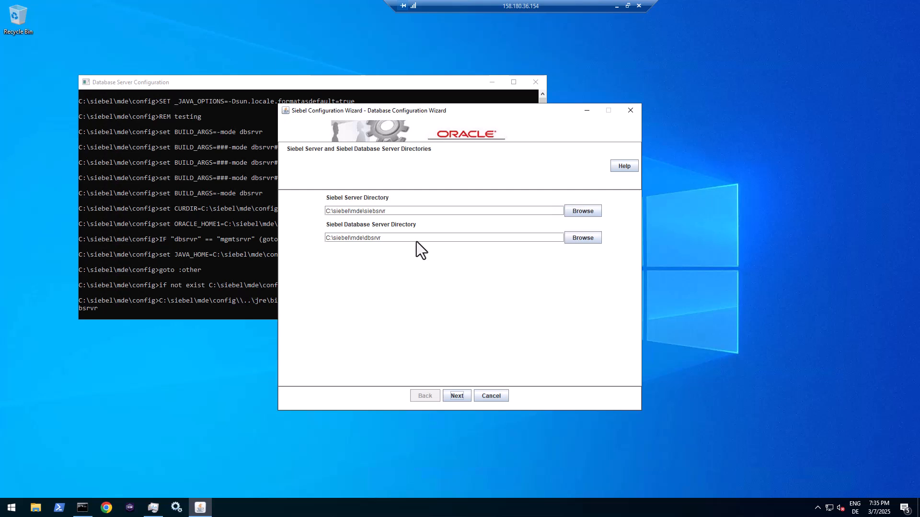
- Accept the server directories, Oracle Database Enterprise Edition, and Install Database as the operation
{"action": "left_click", "coordinate": [395, 212]}
{"action": "left_click", "coordinate": [457, 397]}
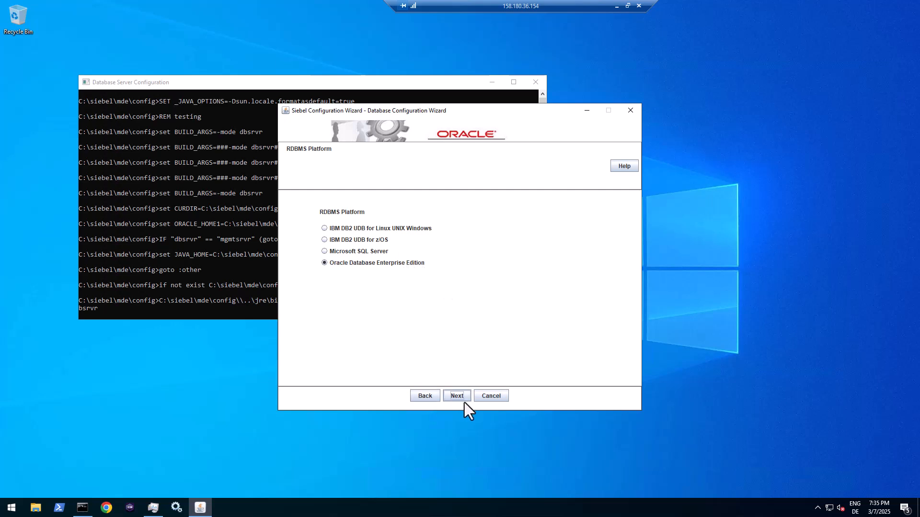
{"action": "left_click", "coordinate": [465, 398]}
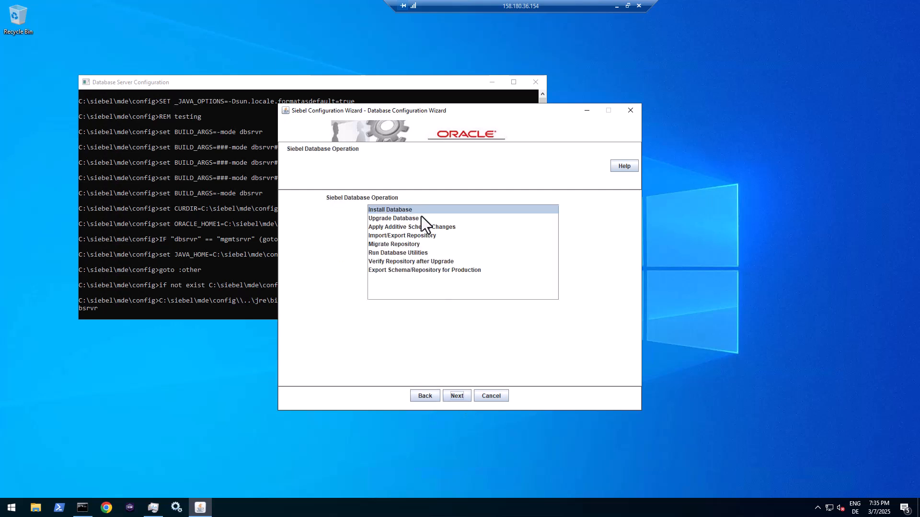
{"action": "left_click", "coordinate": [464, 397]}
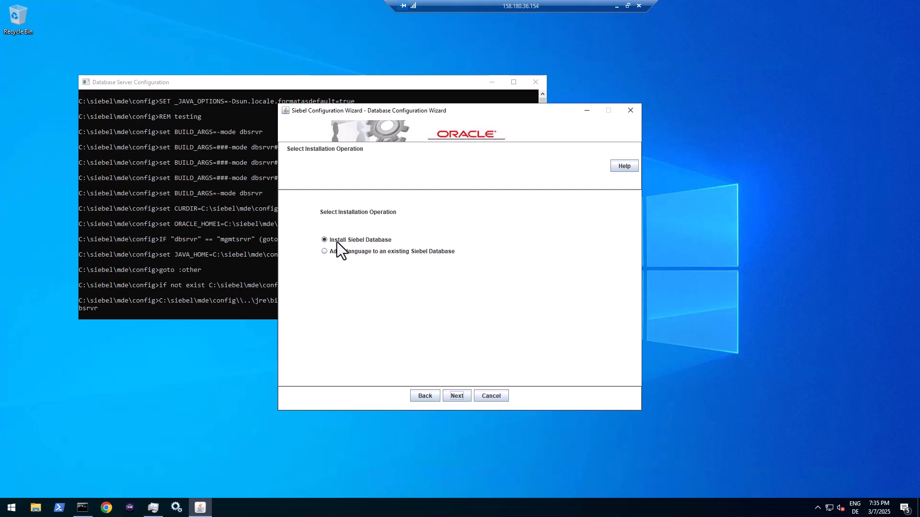
- Choose to install a new Siebel database and mark GRANTUSR.SQL as already run by the DBA
{"action": "left_click", "coordinate": [456, 395]}
{"action": "left_click", "coordinate": [425, 239]}
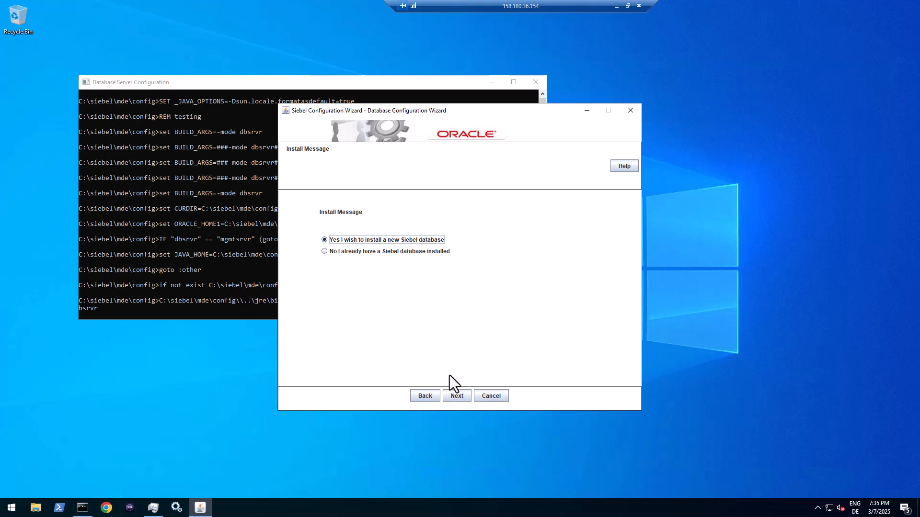
{"action": "left_click", "coordinate": [456, 396]}
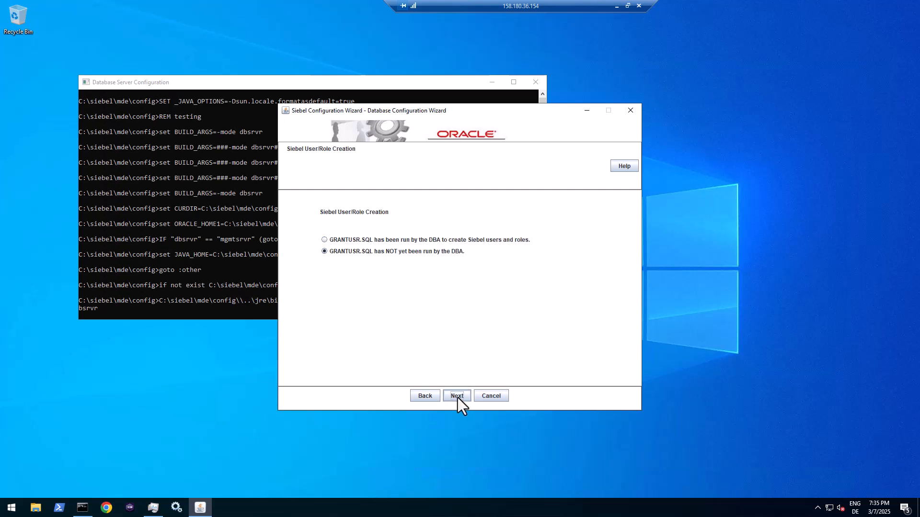
{"action": "left_click", "coordinate": [402, 239]}
{"action": "left_click", "coordinate": [415, 252]}
{"action": "left_click", "coordinate": [364, 239]}
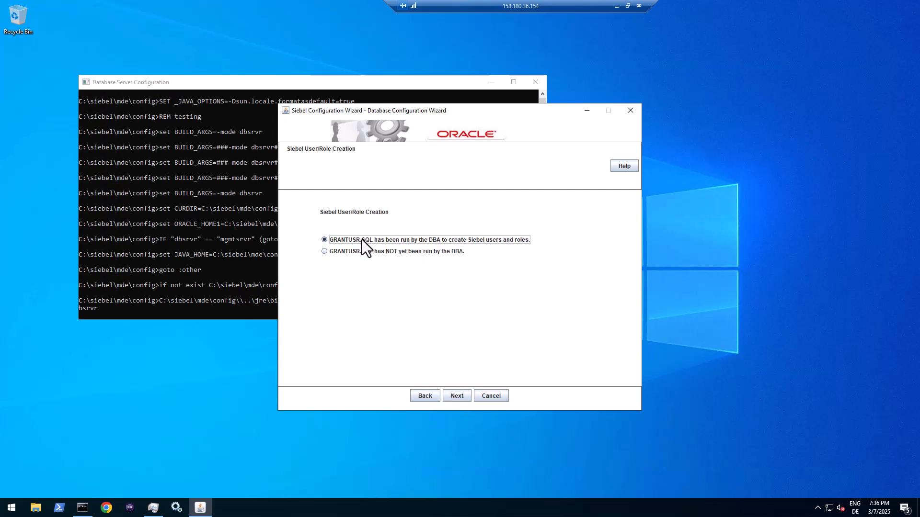
- In a new Command Prompt, connect sqlplus to orcl as sys with sysdba, entering the sys password
{"action": "left_click", "coordinate": [82, 507]}
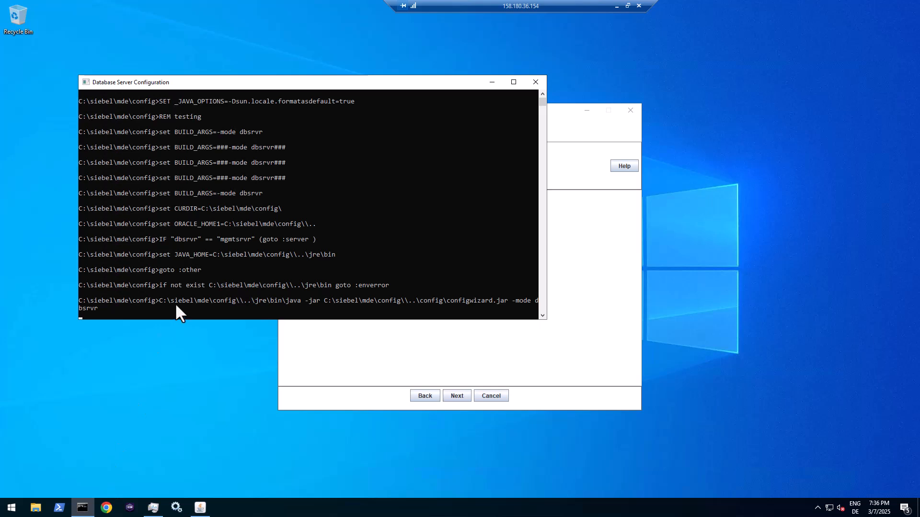
{"action": "right_click", "coordinate": [82, 507]}
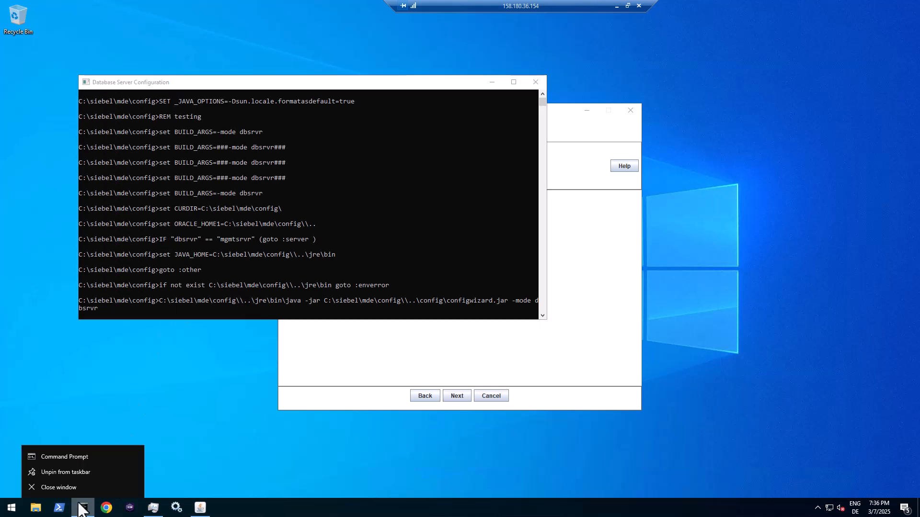
{"action": "left_click", "coordinate": [79, 456]}
{"action": "left_click_drag", "start_coordinate": [278, 98], "coordinate": [266, 87]}
{"action": "type", "text": "s"}
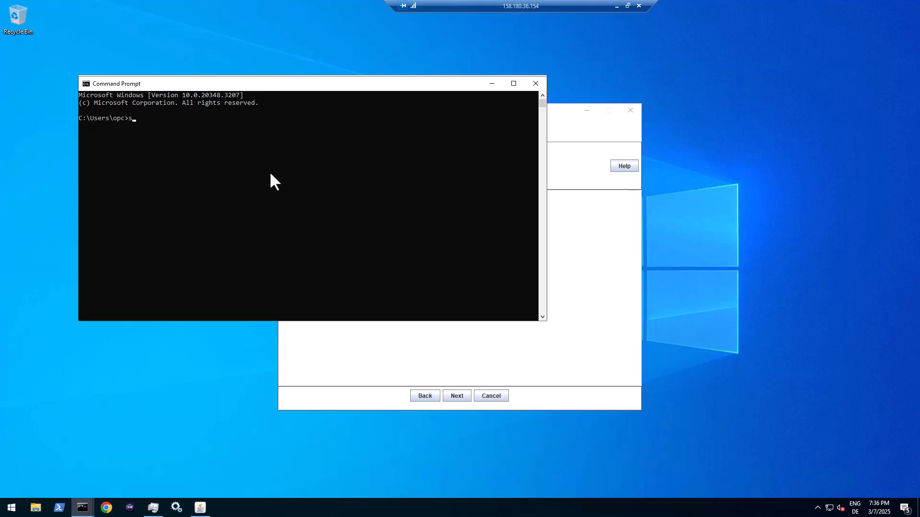
{"action": "type", "text": "qlplus sys/Welcome1@orcl as sysdba"}
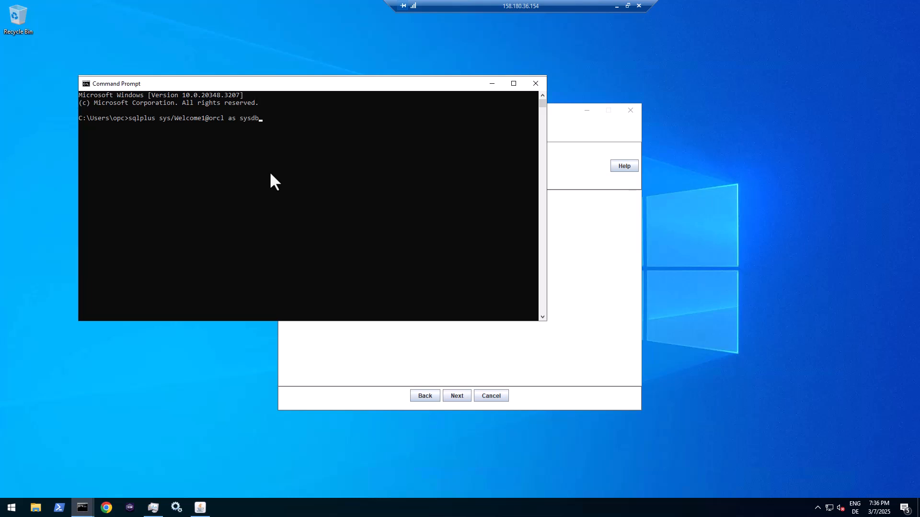
{"action": "key", "text": "Return"}
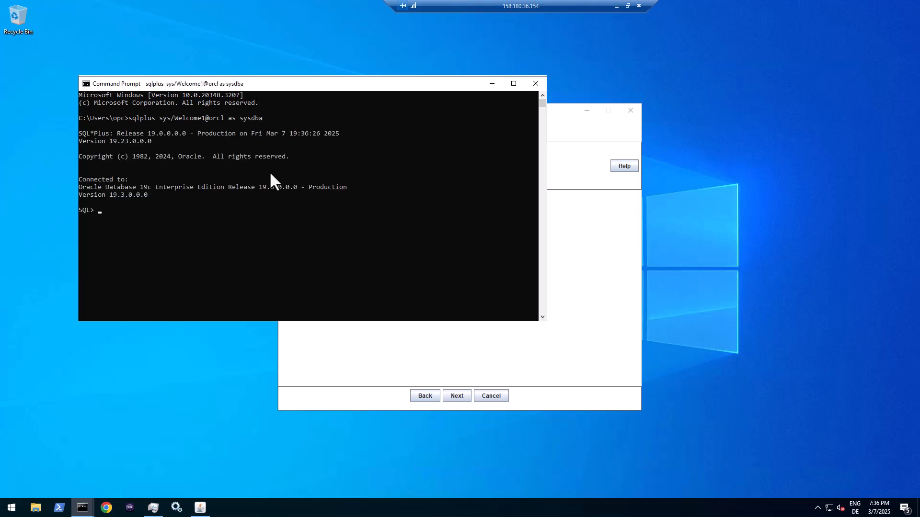
- Run @c:\siebel\mde\dbsrvr\ORACLE\grantusr.sql with table owner SIEBEL and its password, then close the session window
{"action": "type", "text": "@c:\\siebel\\mde\\dbsrvr\\ORACLE\\gratn"}
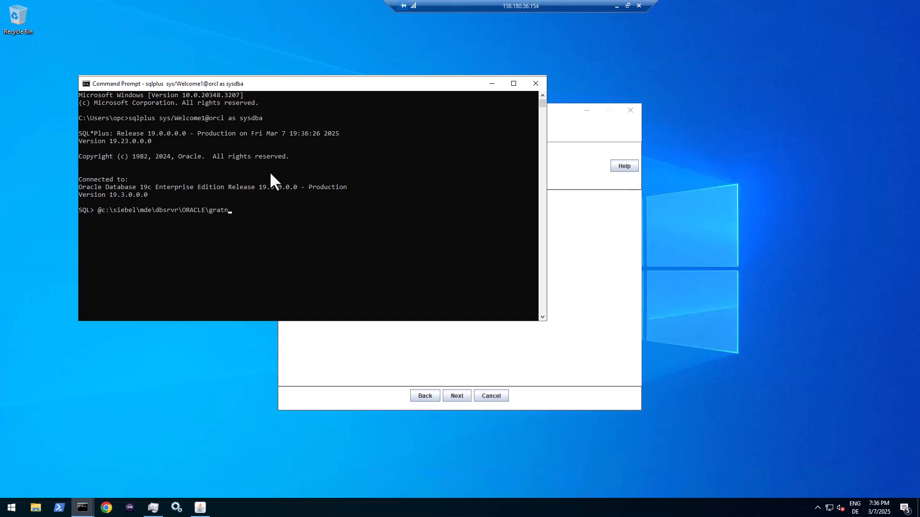
{"action": "key", "text": "BackSpace"}
{"action": "key", "text": "BackSpace"}
{"action": "type", "text": "ntusr.sql"}
{"action": "key", "text": "Return"}
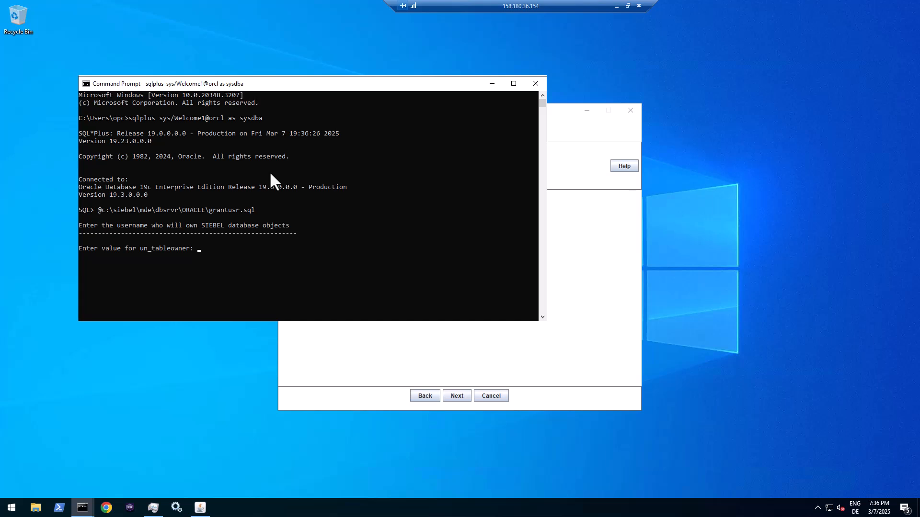
{"action": "type", "text": "SIEBEL"}
{"action": "key", "text": "Return"}
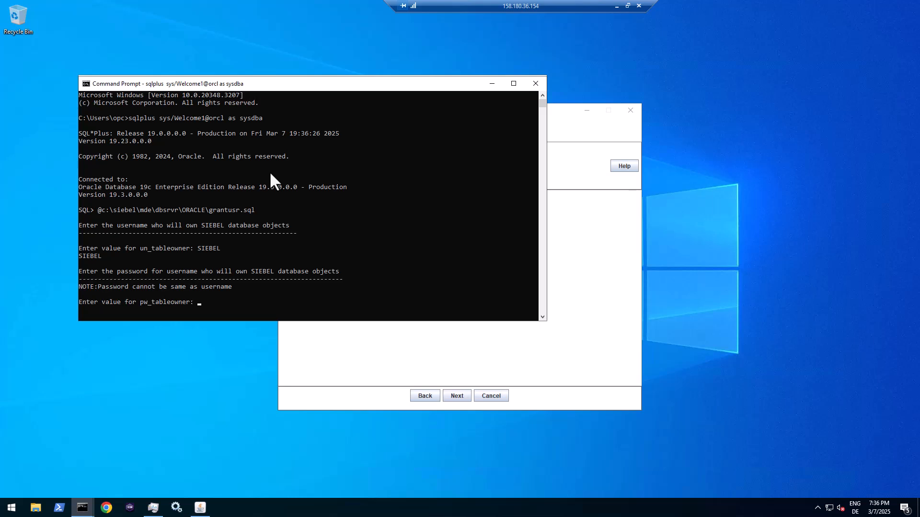
{"action": "type", "text": "Welcome1"}
{"action": "key", "text": "Return"}
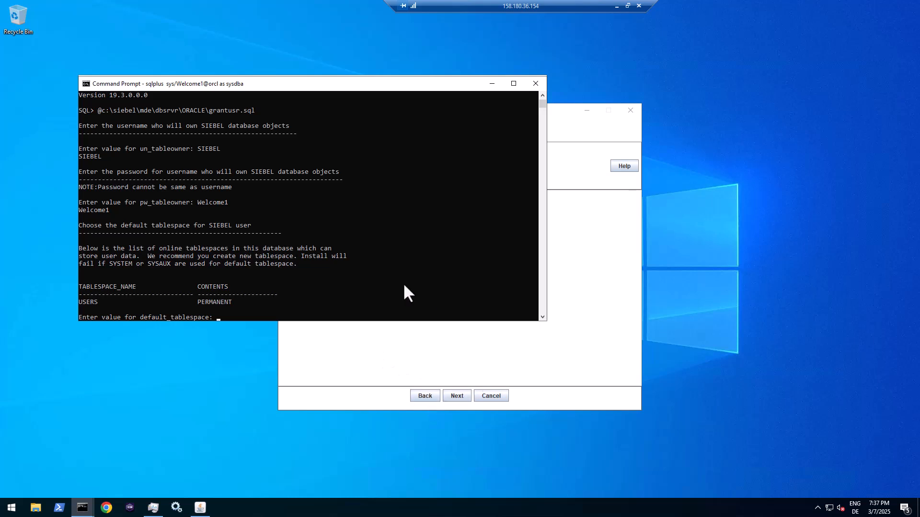
{"action": "left_click", "coordinate": [535, 83]}
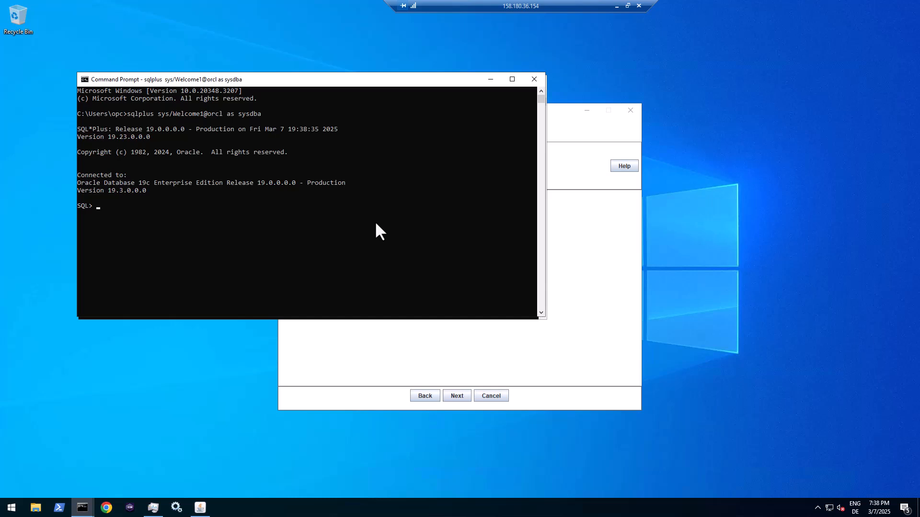
- Create the 1000M autoextending SIEBEL tablespace and set DEFAULT profile PASSWORD_VERIFY_FUNCTION to NULL
{"action": "type", "text": "CREATE SMALLFILE TABLESPACE \"SIEBEL\" DATAFILE 'SIEBEL.DBF' SIZE 1000M AUTOEXTEND ON NEXT 100M NOLOGGING DEFAULT NOCOMPRESS NO INMEMORY ONLINE EXTENT MANAGEMENT LOCAL AUTOALLOCATE SEGMENT SPACE MANAGEMENT AUTO;"}
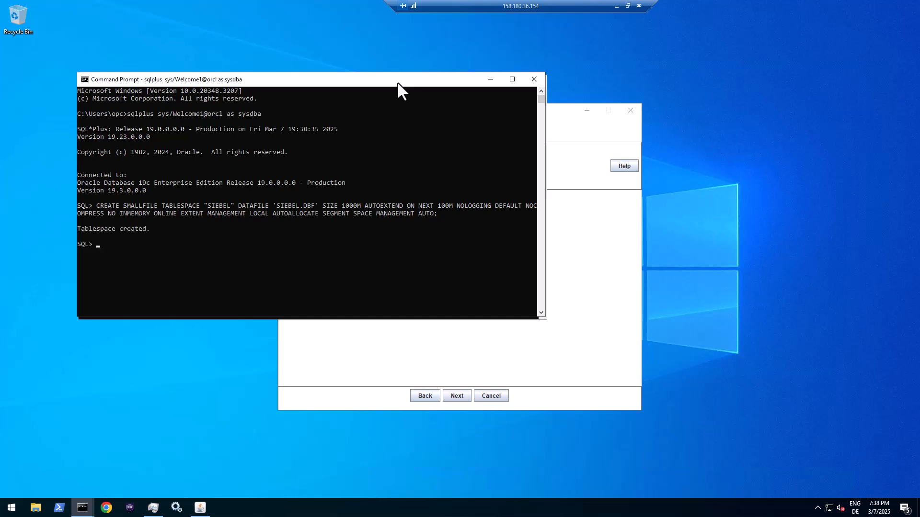
{"action": "key", "text": "ctrl+v"}
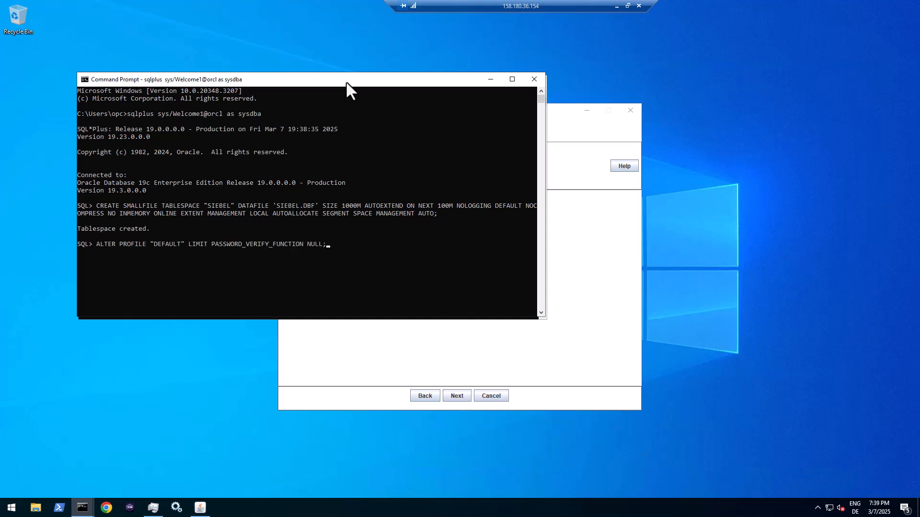
{"action": "key", "text": "Return"}
{"action": "type", "text": "@c:\\siebel\\mde\\"}
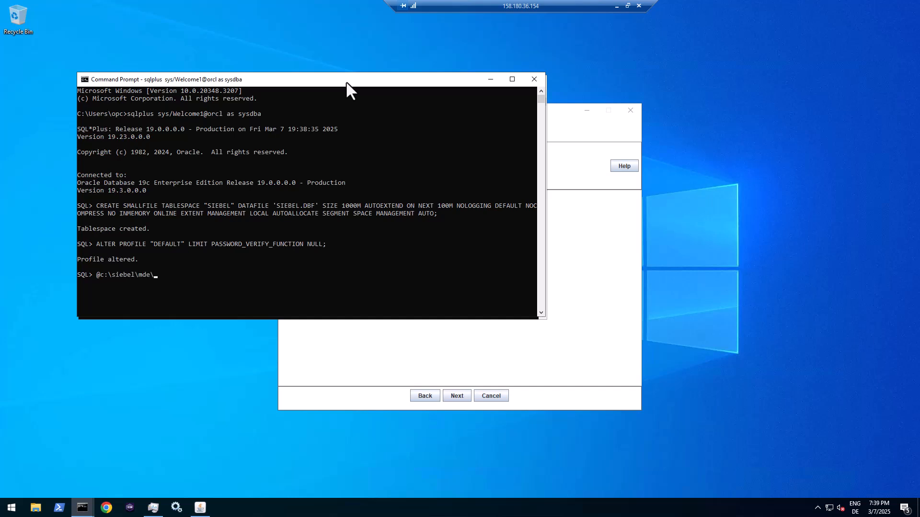
{"action": "type", "text": "dbsrvr\\ORACLE\\grantusr.sql"}
- Run grantusr.sql with table owner SIEBEL and its password, default tablespace SIEBEL, temporary tablespace TEMP
{"action": "key", "text": "Return"}
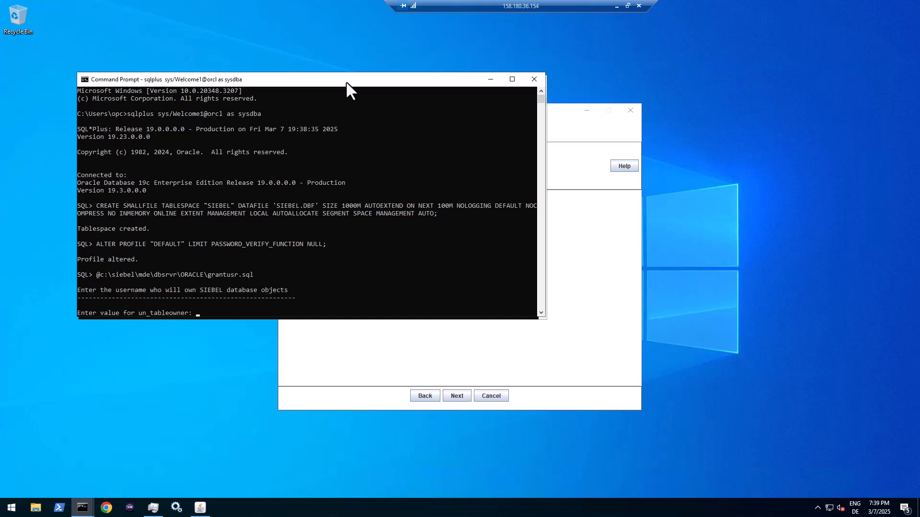
{"action": "type", "text": "SIEBEL"}
{"action": "key", "text": "Return"}
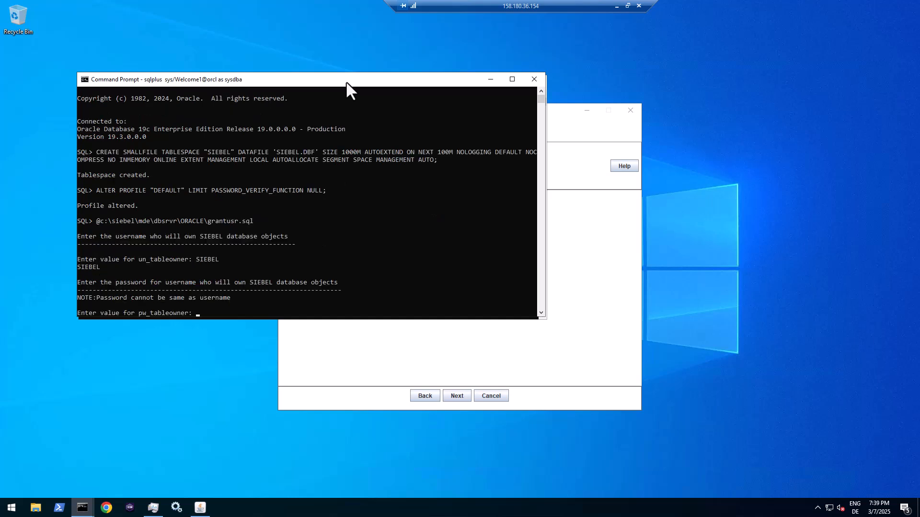
{"action": "type", "text": "Welcome1"}
{"action": "key", "text": "Return"}
{"action": "type", "text": "SIEBEL"}
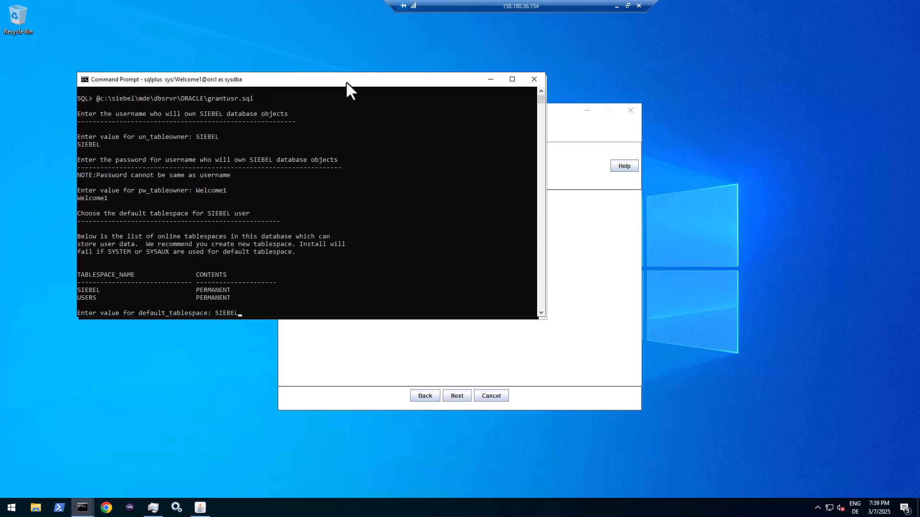
{"action": "key", "text": "Return"}
{"action": "type", "text": "TEMP"}
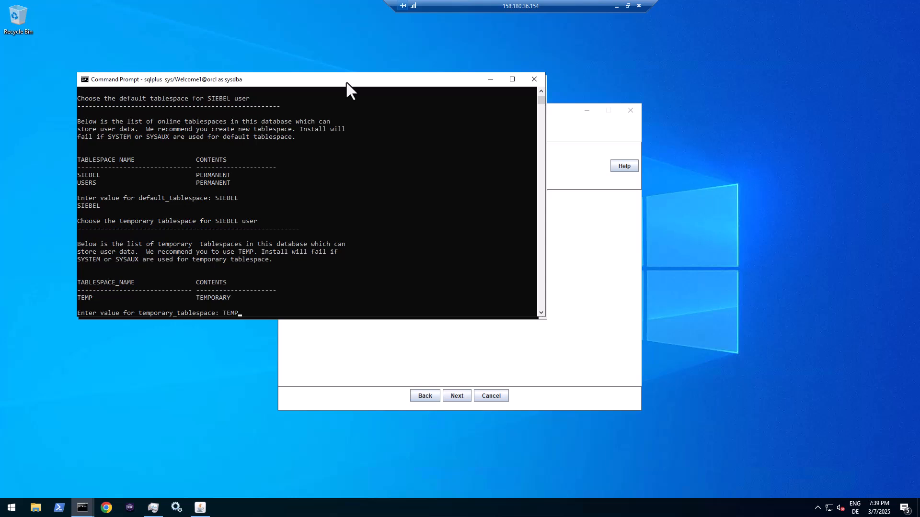
{"action": "key", "text": "Return"}
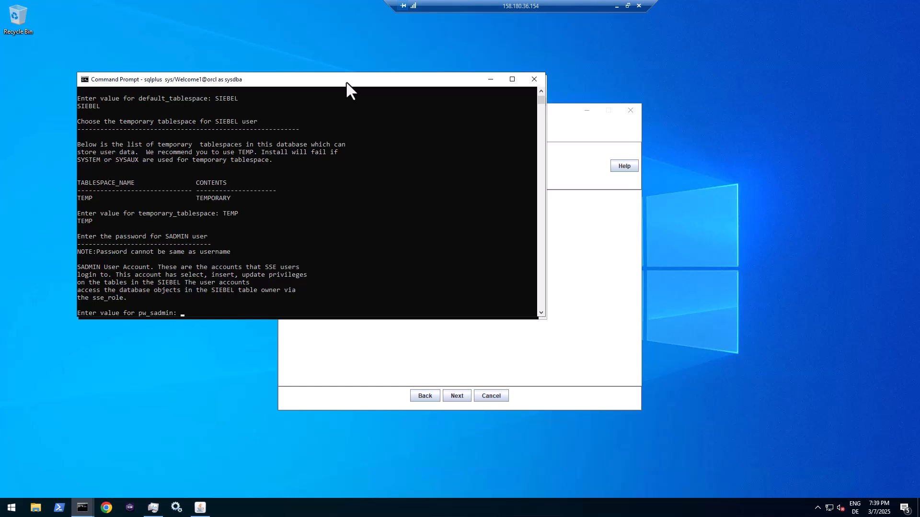
- Enter passwords for the SADMIN, LDAPUSER, GUESTCST and GUESTERM users to finish the script
{"action": "type", "text": "Welcome1"}
{"action": "key", "text": "Return"}
{"action": "type", "text": "Wel"}
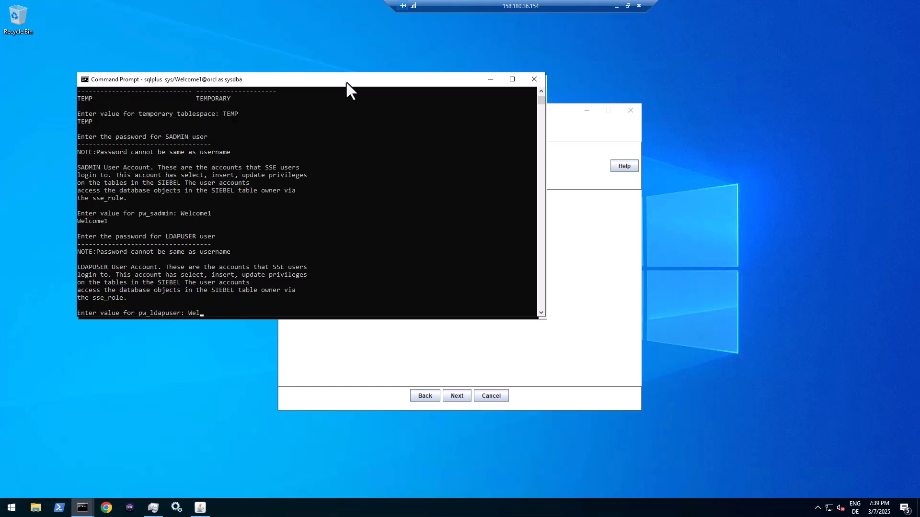
{"action": "type", "text": "come1"}
{"action": "key", "text": "Return"}
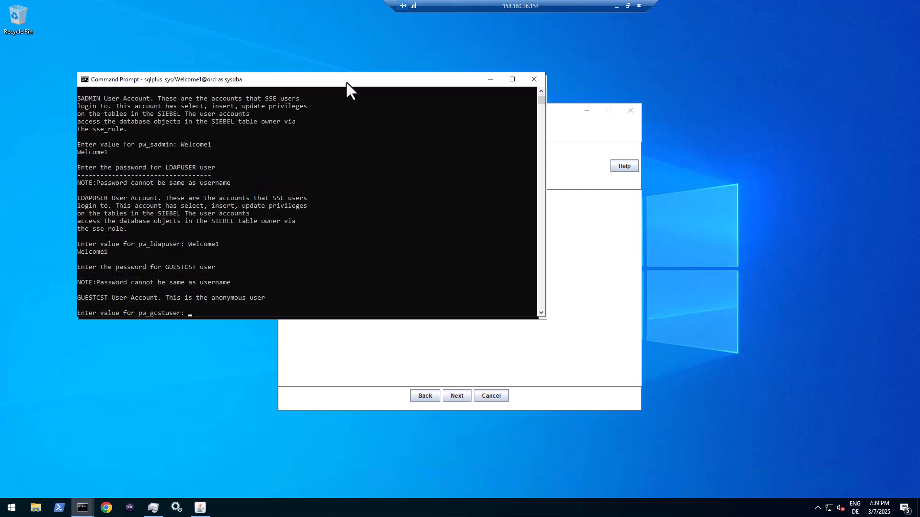
{"action": "type", "text": "Welcome1"}
{"action": "key", "text": "Return"}
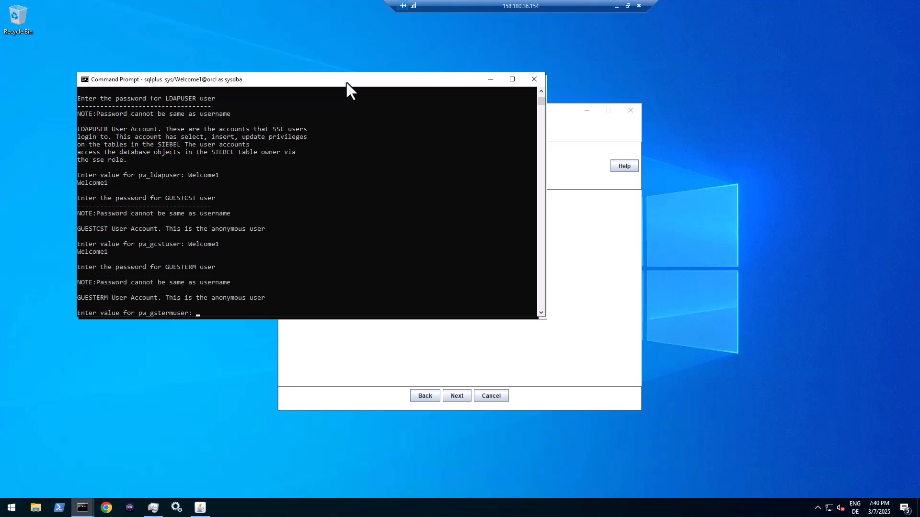
{"action": "type", "text": "Welcome1"}
{"action": "key", "text": "Return"}
{"action": "key", "text": "Return"}
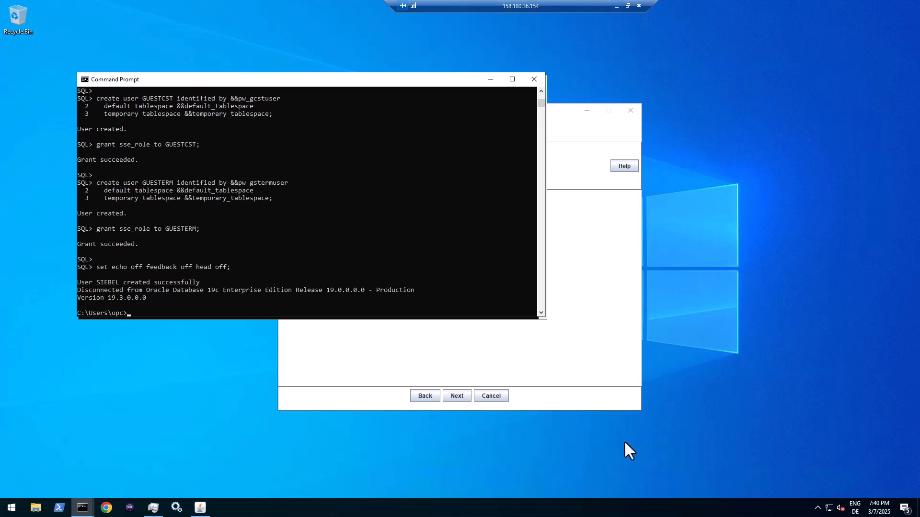
- Paste the alter commands (open_cursors 5000, SIEBELDB quota statements) into a new Notepad++ file
{"action": "right_click", "coordinate": [258, 155]}
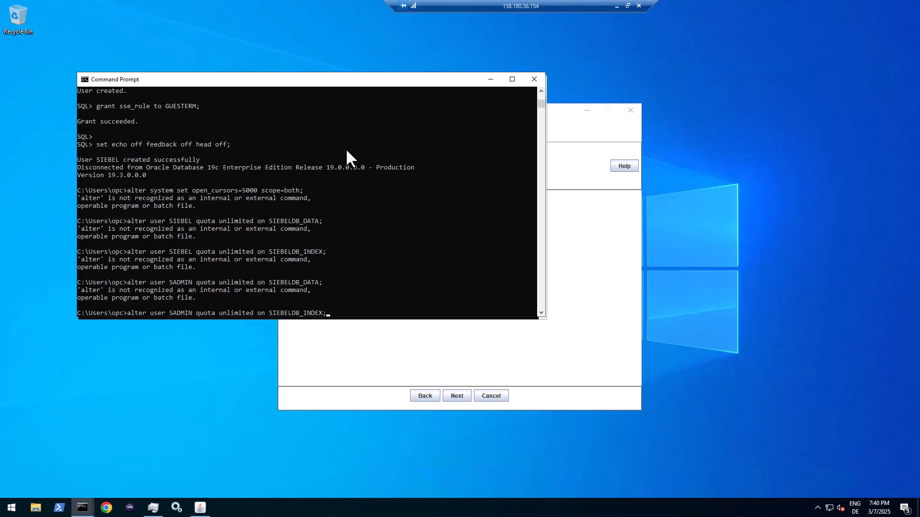
{"action": "left_click", "coordinate": [11, 507]}
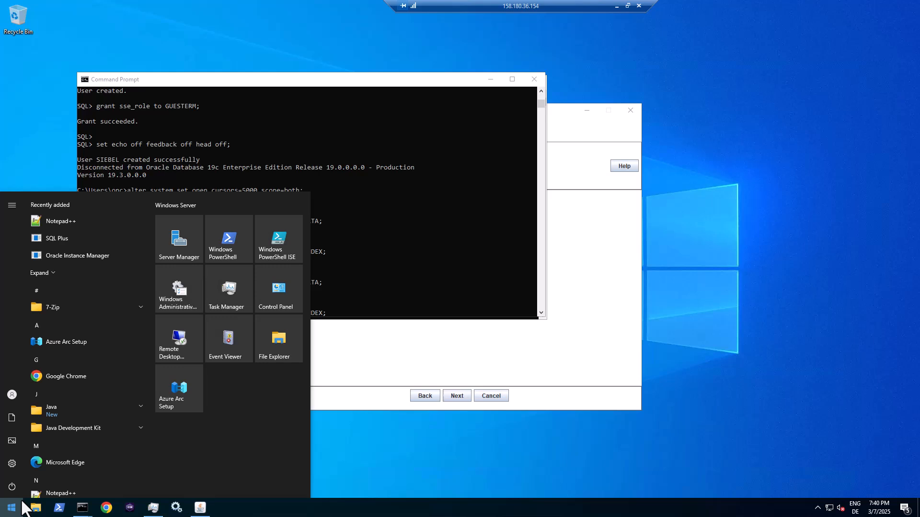
{"action": "left_click", "coordinate": [49, 492]}
{"action": "type", "text": "alter system set open_cursors=5000 scope=both; alter user SIEBEL quota unlimited on SIEBELDB_DATA; alter user SIEBEL quota unlimited on SIEBELDB_INDEX; alter user SADMIN quota unlimited on SIEBELDB_DATA; alter user SADMIN quota unlimited on SIEBELDB_INDEX;"}
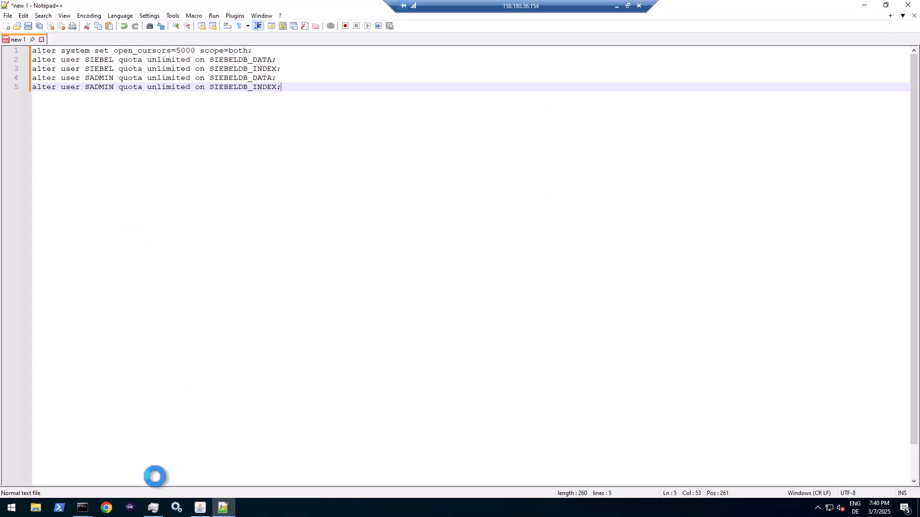
- Reconnect SQL*Plus as sysdba and run the alter statements; the SIEBELDB quota statements fail
{"action": "left_click", "coordinate": [82, 508]}
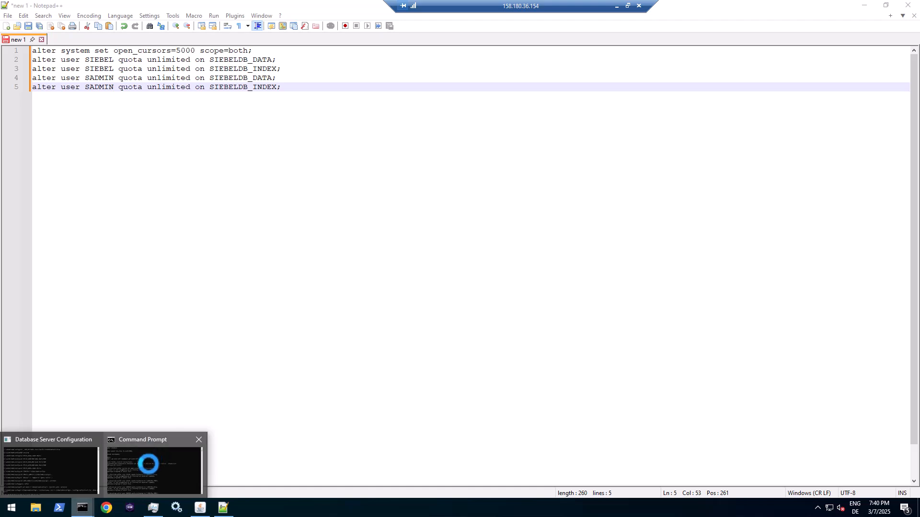
{"action": "left_click", "coordinate": [148, 464]}
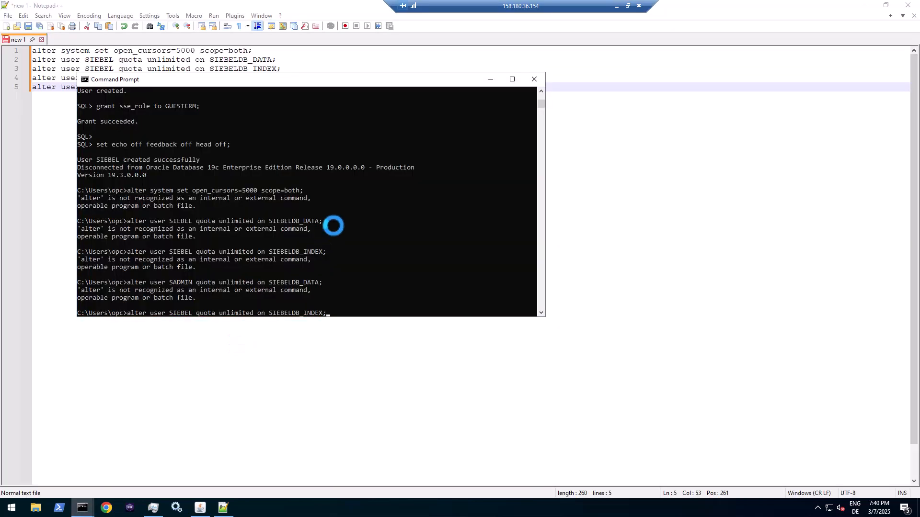
{"action": "key", "text": "Up"}
{"action": "key", "text": "Up"}
{"action": "key", "text": "Return"}
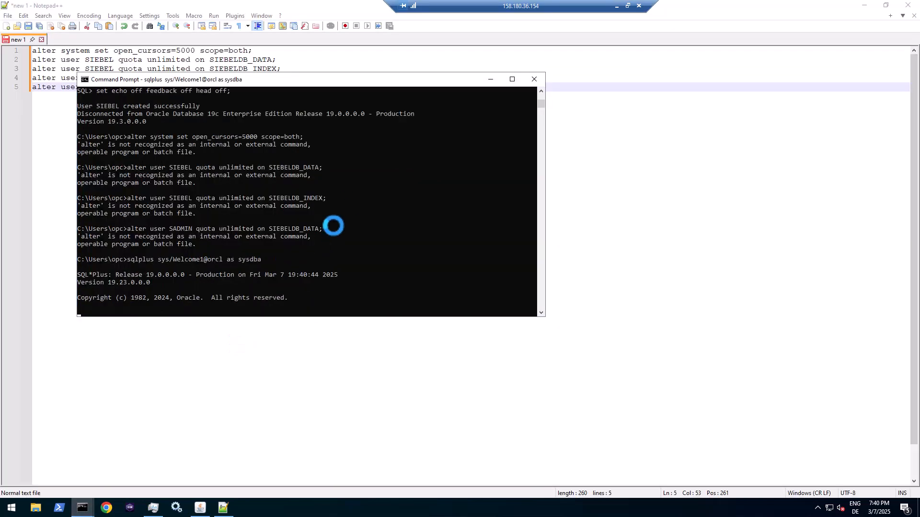
{"action": "right_click", "coordinate": [347, 201]}
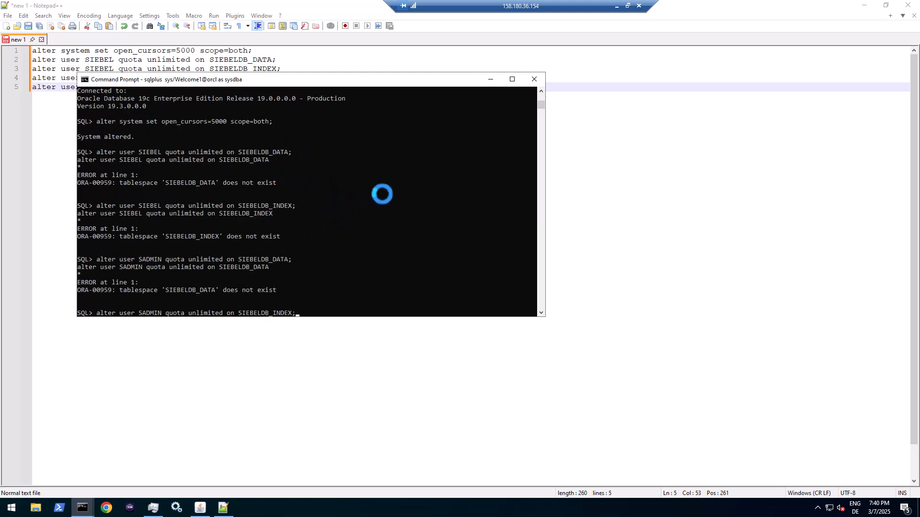
{"action": "left_click", "coordinate": [157, 68]}
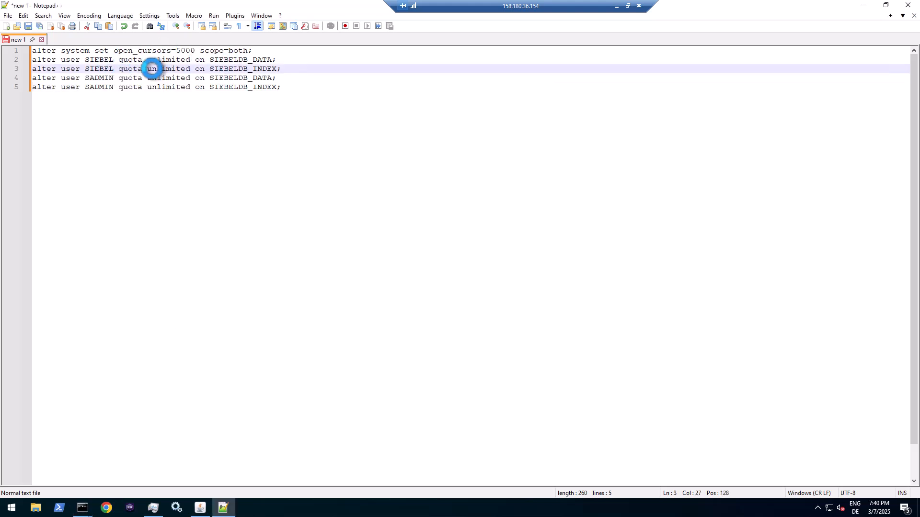
- Trim the Notepad++ file to three statements, changing the quotas to target tablespace SIEBEL
{"action": "left_click_drag", "start_coordinate": [32, 70], "coordinate": [289, 82]}
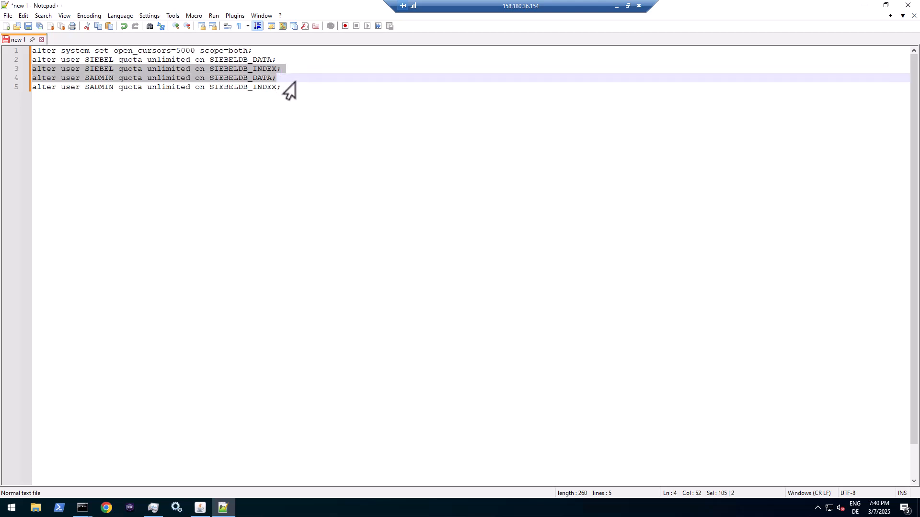
{"action": "key", "text": "Delete"}
{"action": "key", "text": "Delete"}
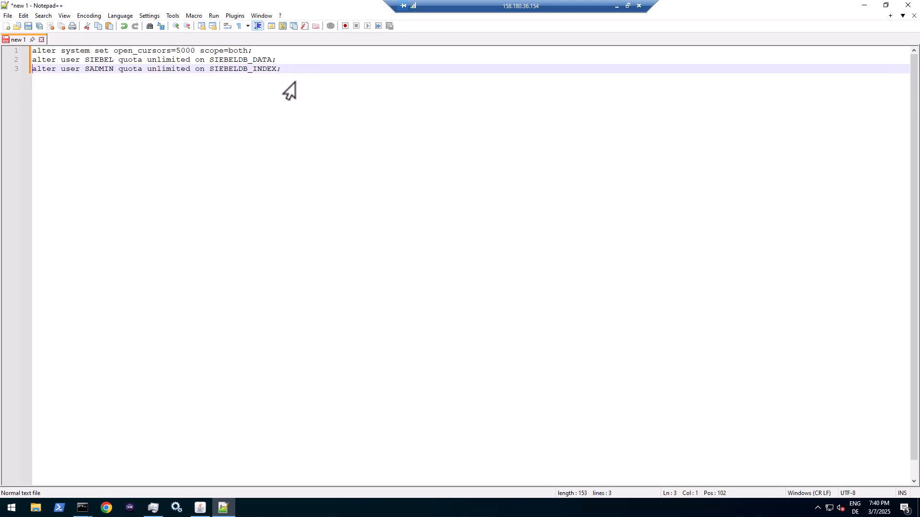
{"action": "left_click_drag", "start_coordinate": [238, 61], "coordinate": [276, 69]}
{"action": "key", "text": "Delete"}
{"action": "key", "text": "Delete"}
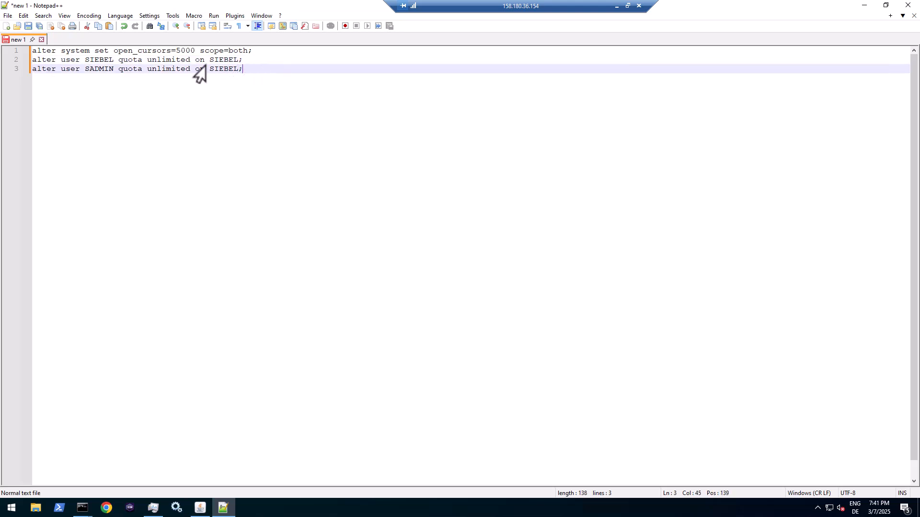
{"action": "left_click_drag", "start_coordinate": [19, 69], "coordinate": [21, 50]}
{"action": "key", "text": "super+c"}
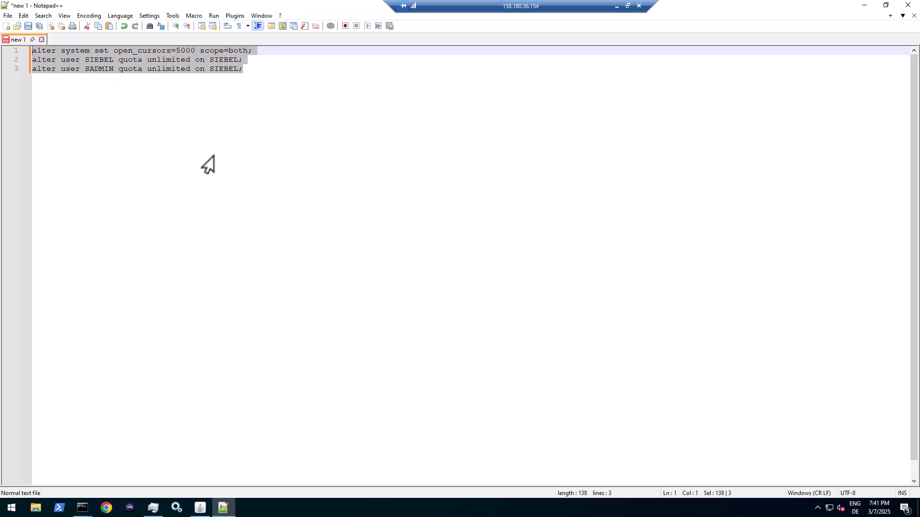
- Run the three statements in SQL*Plus: open_cursors 5000 and unlimited SIEBEL and SADMIN quotas
{"action": "mouse_move", "coordinate": [80, 510]}
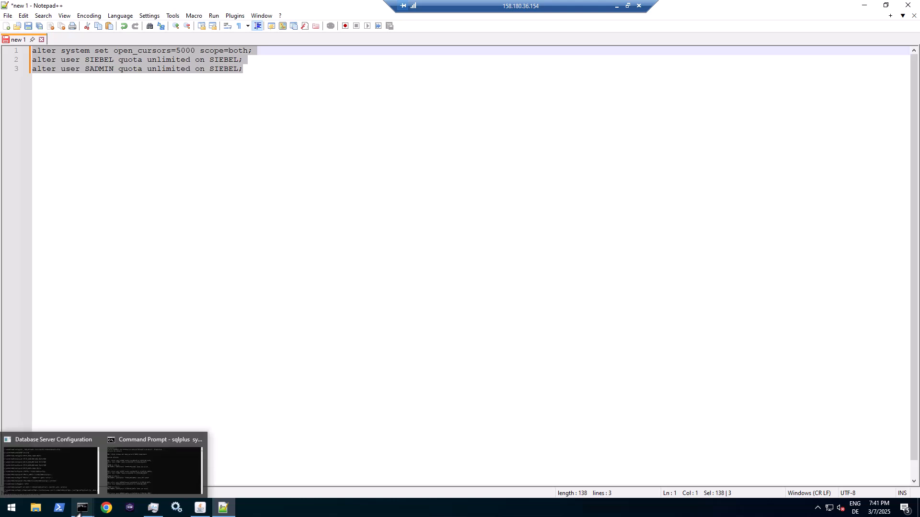
{"action": "left_click", "coordinate": [130, 488]}
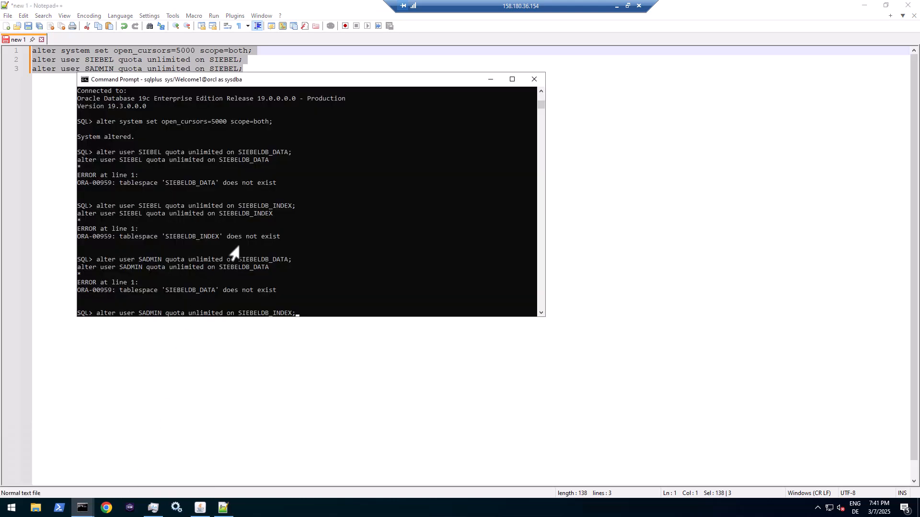
{"action": "key", "text": "Escape"}
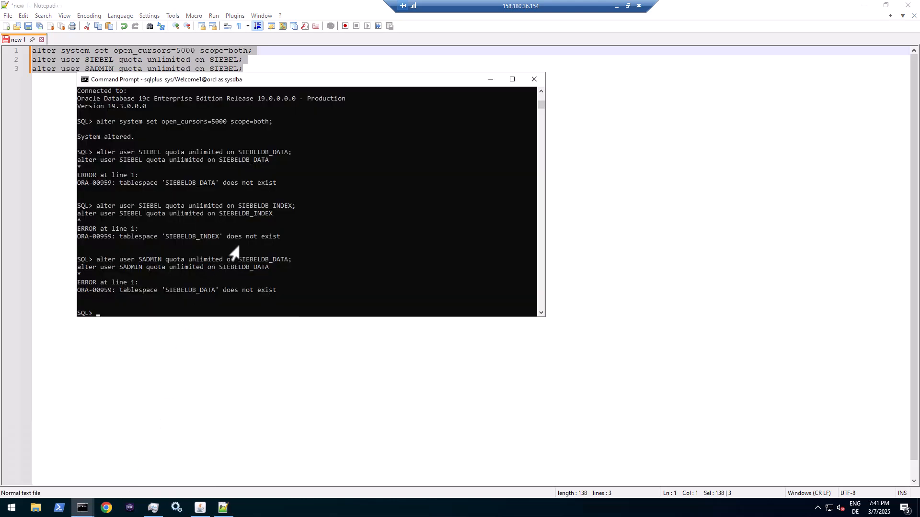
{"action": "right_click", "coordinate": [235, 252]}
{"action": "key", "text": "Return"}
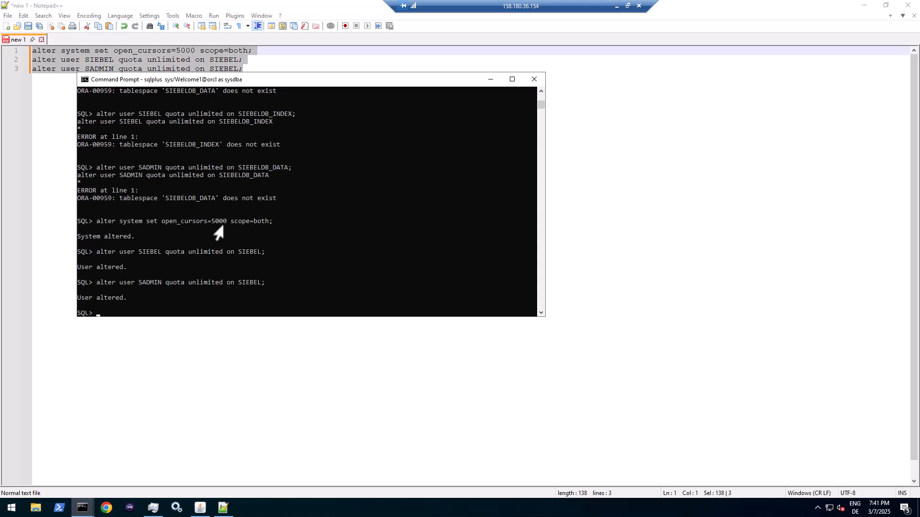
{"action": "left_click", "coordinate": [238, 61]}
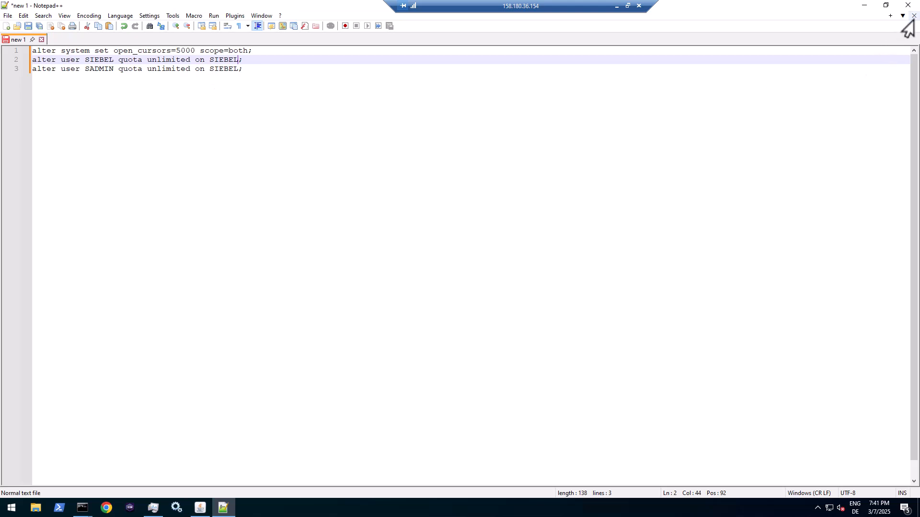
- Back in the wizard, accept existing users/roles, table owner SIEBEL, connect string orcl, and UNICODE encoding
{"action": "left_click", "coordinate": [200, 508]}
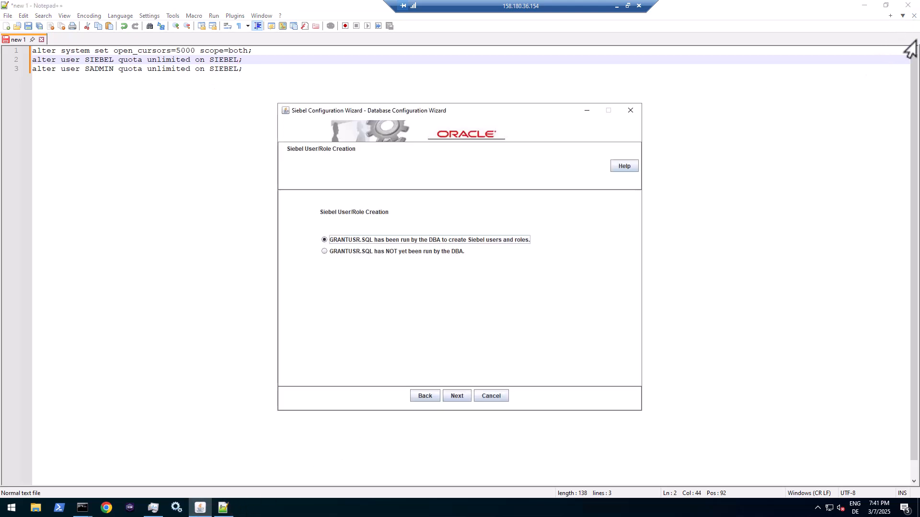
{"action": "left_click", "coordinate": [864, 6]}
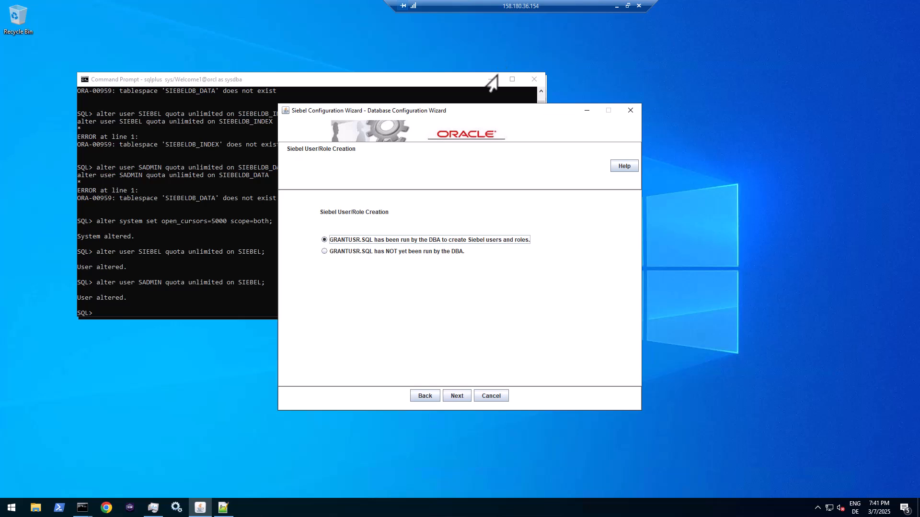
{"action": "left_click", "coordinate": [491, 80]}
{"action": "left_click", "coordinate": [489, 81]}
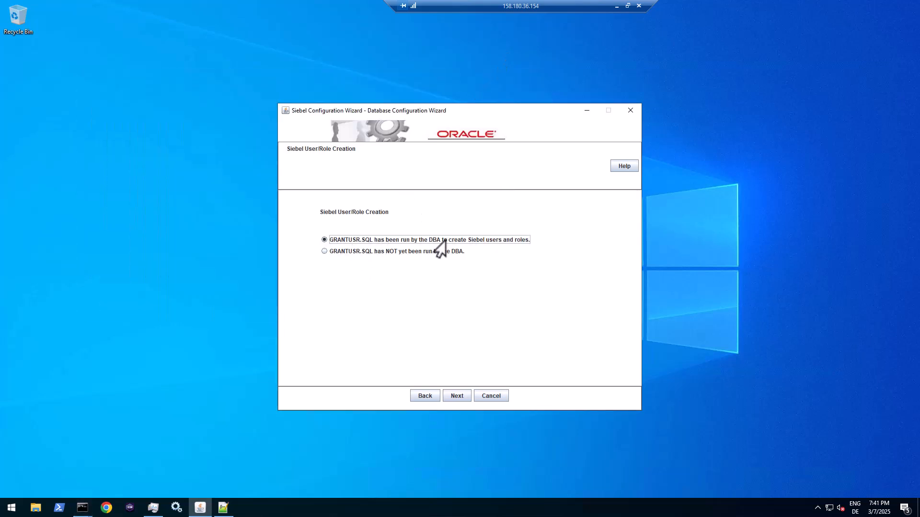
{"action": "left_click", "coordinate": [453, 398]}
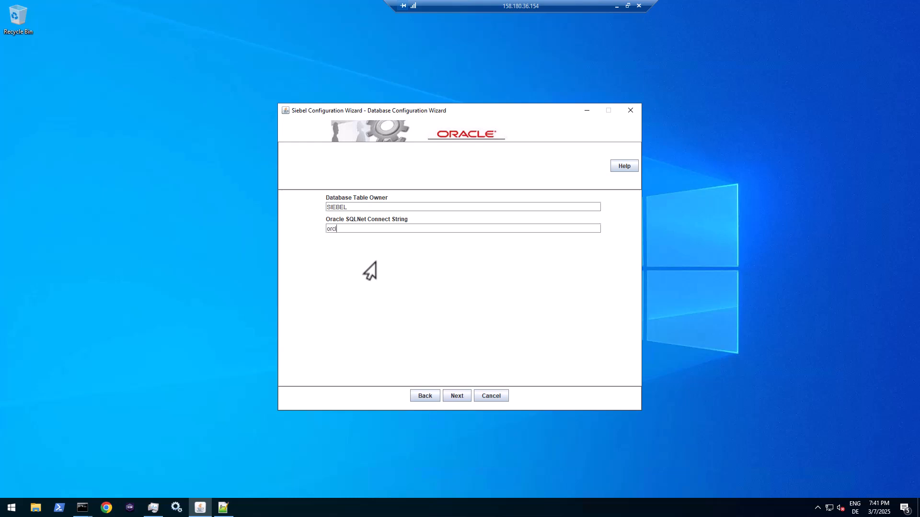
{"action": "left_click", "coordinate": [446, 398]}
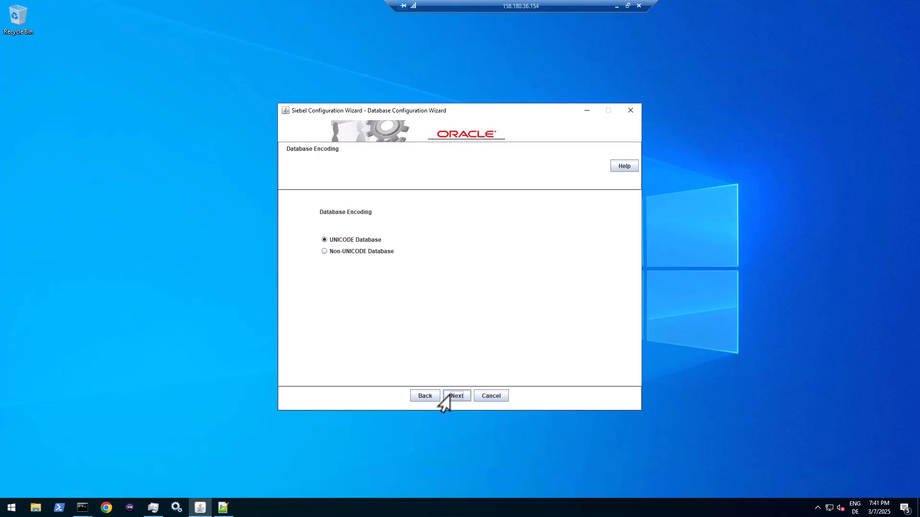
{"action": "left_click", "coordinate": [447, 397]}
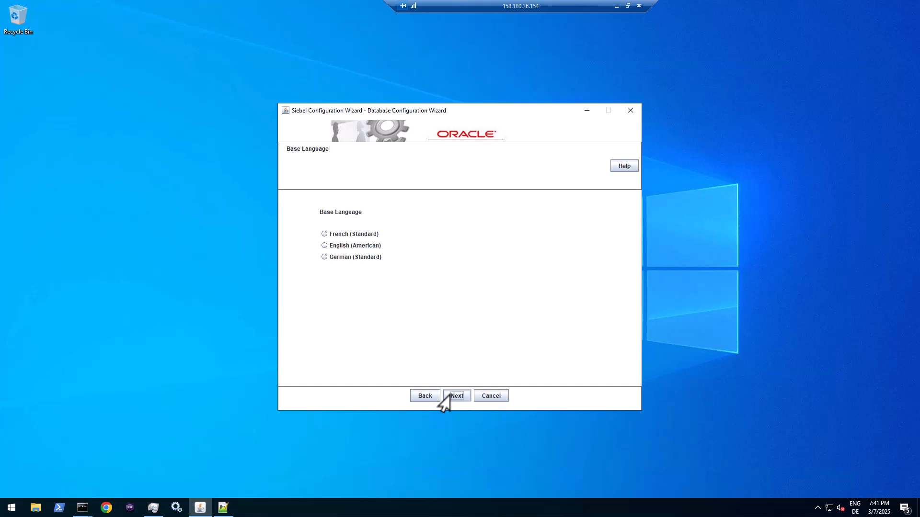
- Pick English (American) as base language and accept the SADMIN and SIEBEL table owner credentials
{"action": "left_click", "coordinate": [321, 248]}
{"action": "left_click", "coordinate": [456, 396]}
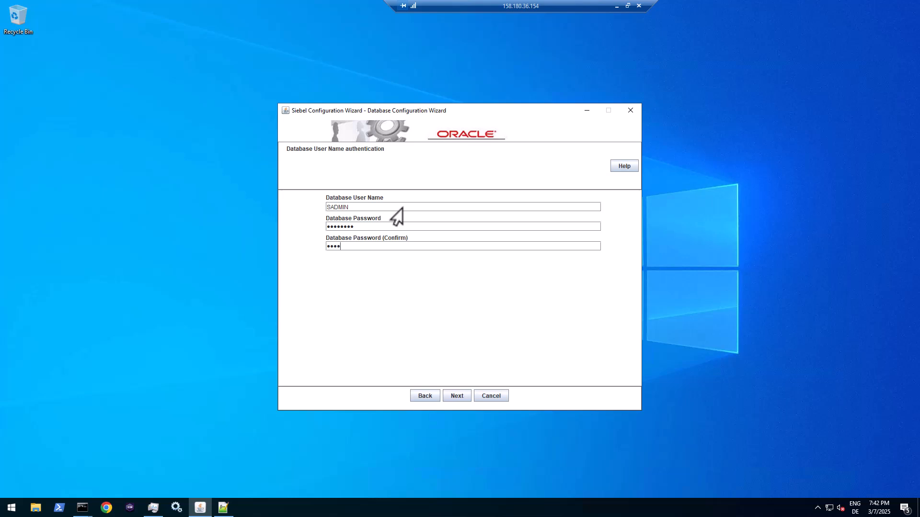
{"action": "left_click", "coordinate": [455, 397]}
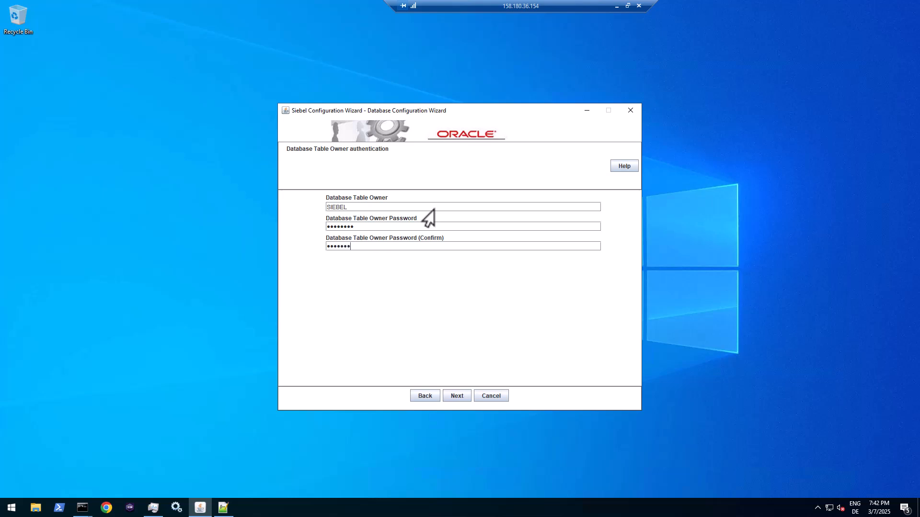
{"action": "left_click", "coordinate": [452, 396]}
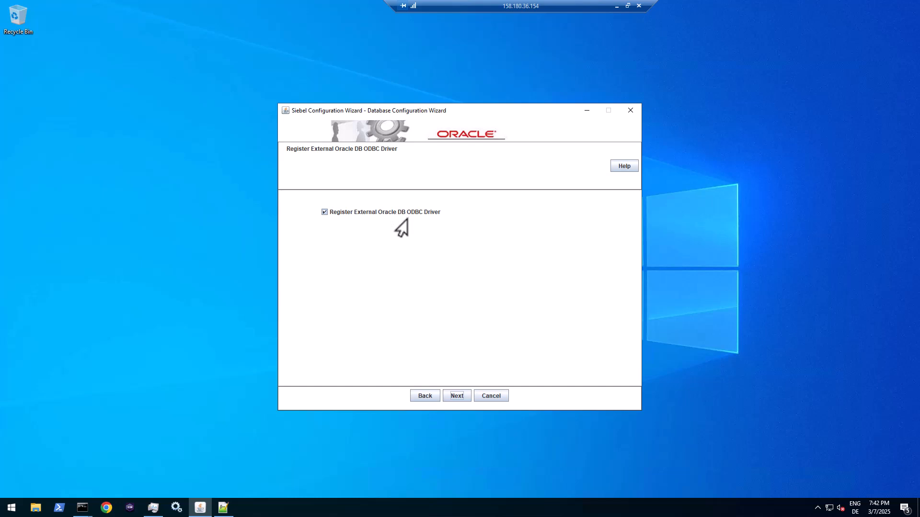
- Accept ODBC registration, SIEBEL tablespaces, no parallel indexing, SSE_ROLE grantee, install log directory, and apply now
{"action": "left_click", "coordinate": [453, 397]}
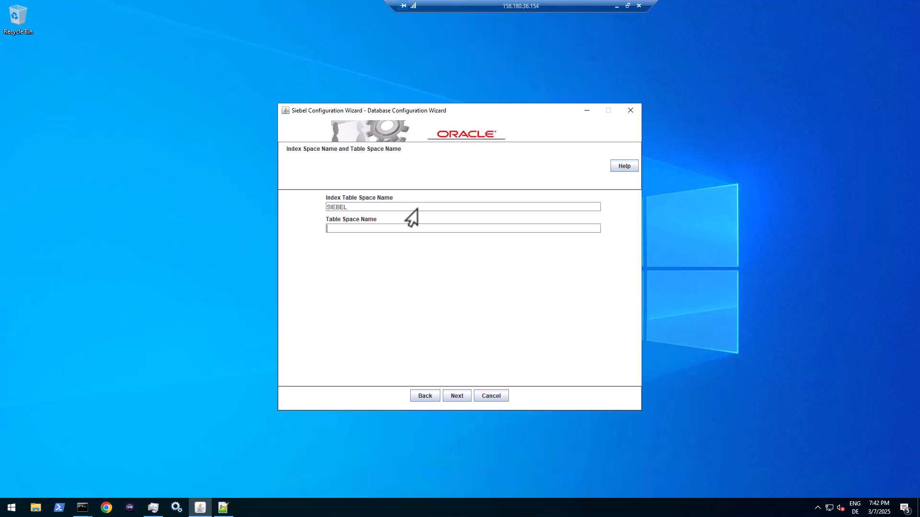
{"action": "left_click", "coordinate": [452, 397]}
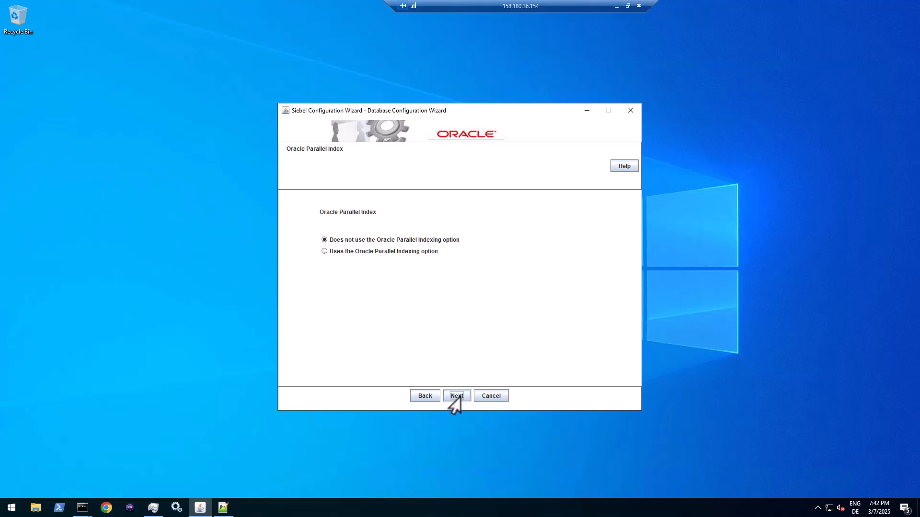
{"action": "left_click", "coordinate": [454, 397]}
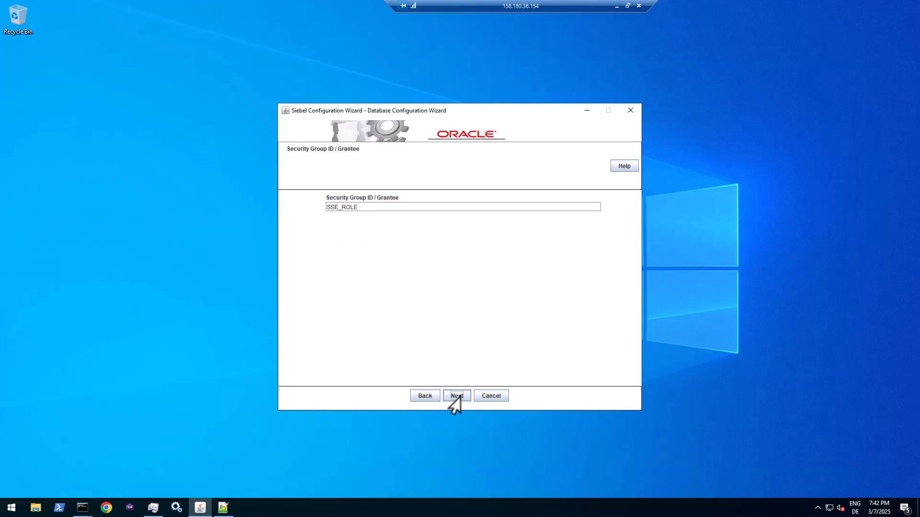
{"action": "left_click", "coordinate": [361, 209]}
{"action": "left_click", "coordinate": [454, 397]}
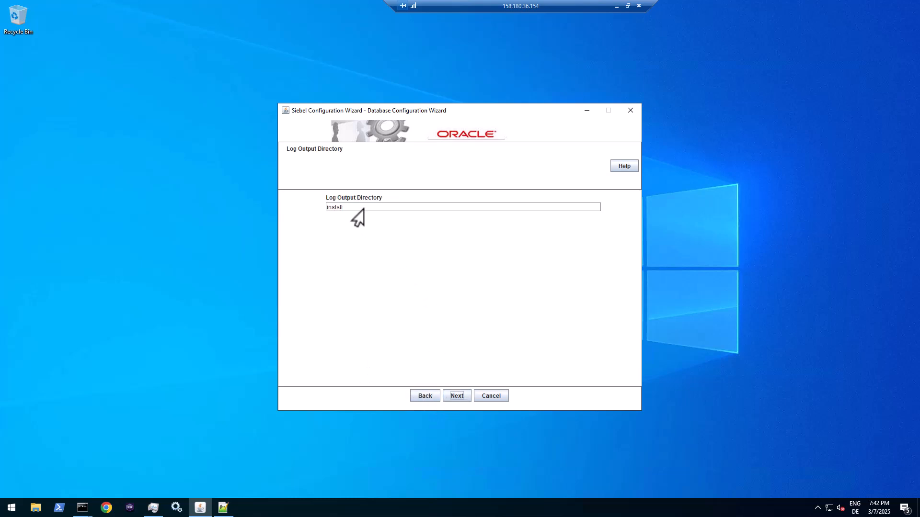
{"action": "left_click", "coordinate": [457, 397]}
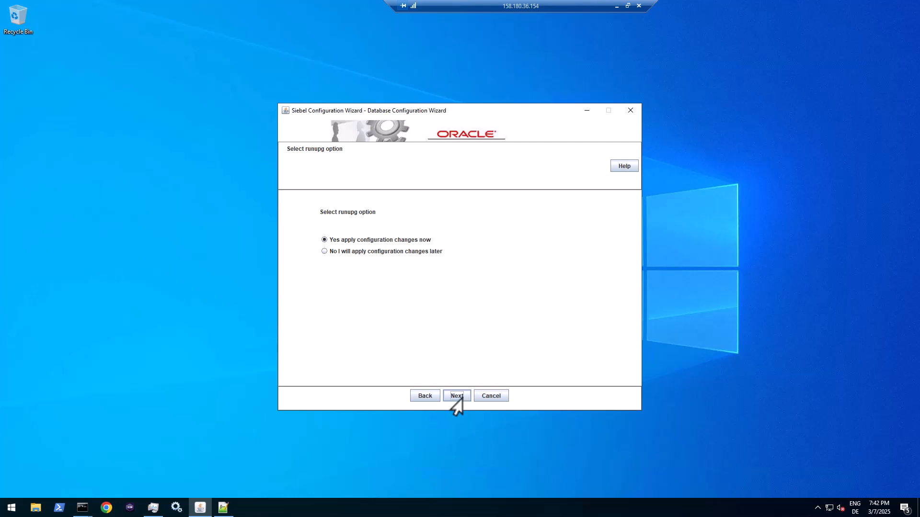
{"action": "left_click", "coordinate": [457, 398]}
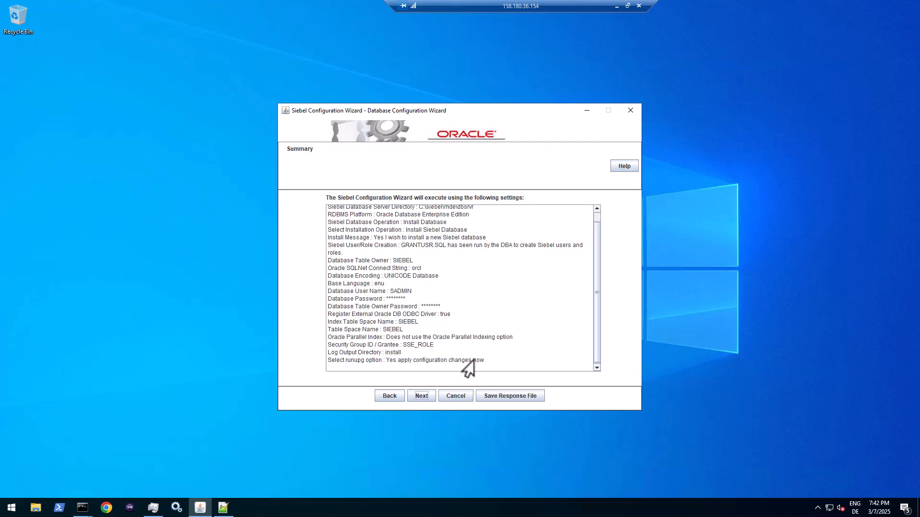
- Accept the Summary page settings to launch the Siebel Upgrade Wizard
{"action": "left_click", "coordinate": [414, 395]}
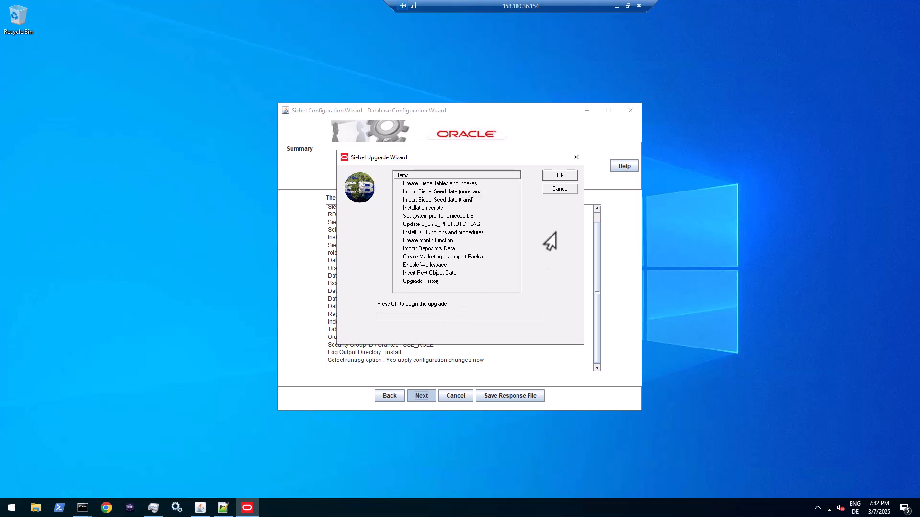
- Begin creating Siebel tables and indexes, minimize the configuration wizard, and move the progress dialog upper right
{"action": "left_click", "coordinate": [552, 179]}
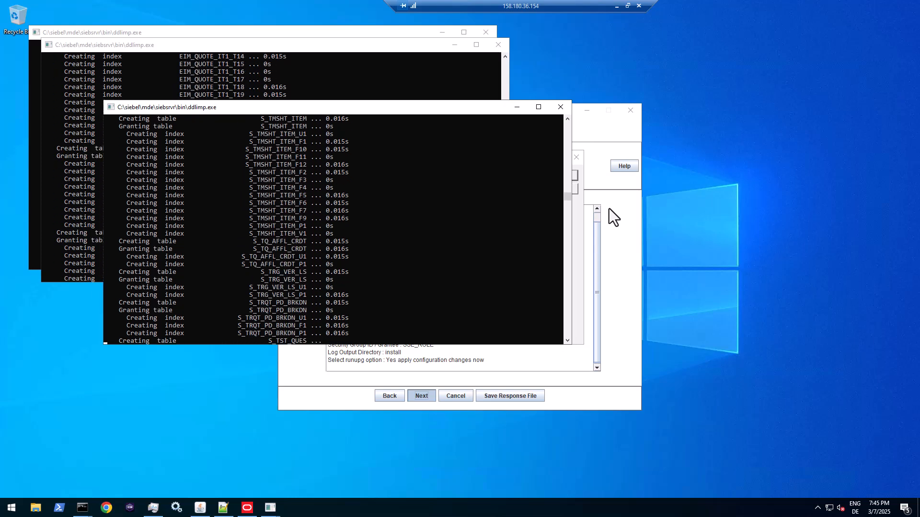
{"action": "left_click", "coordinate": [585, 113]}
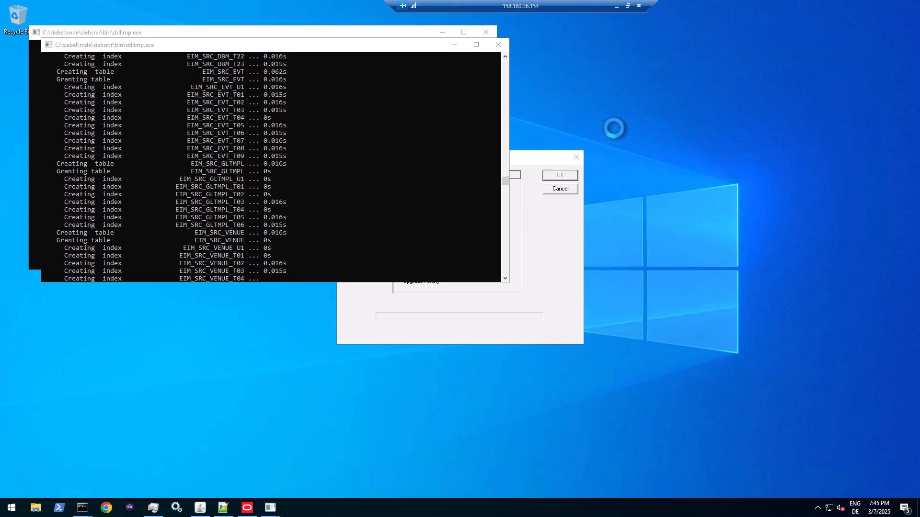
{"action": "left_click_drag", "start_coordinate": [529, 158], "coordinate": [759, 54]}
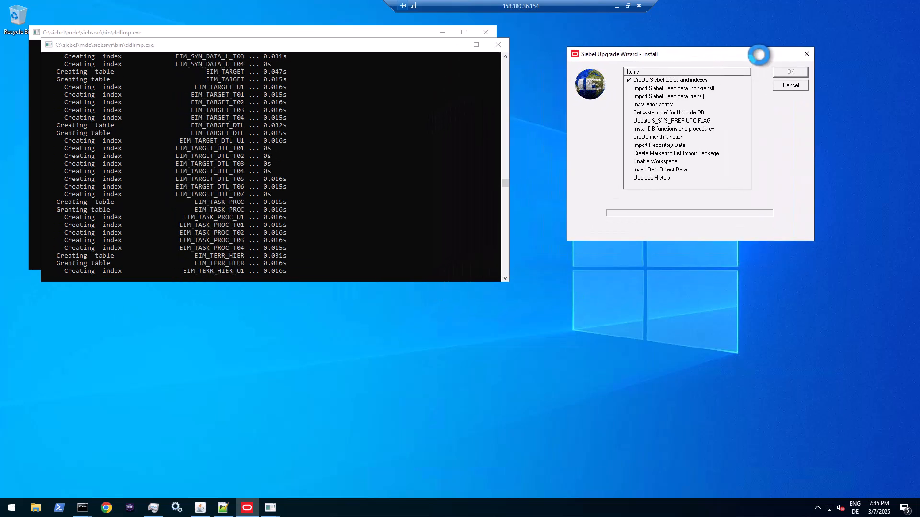
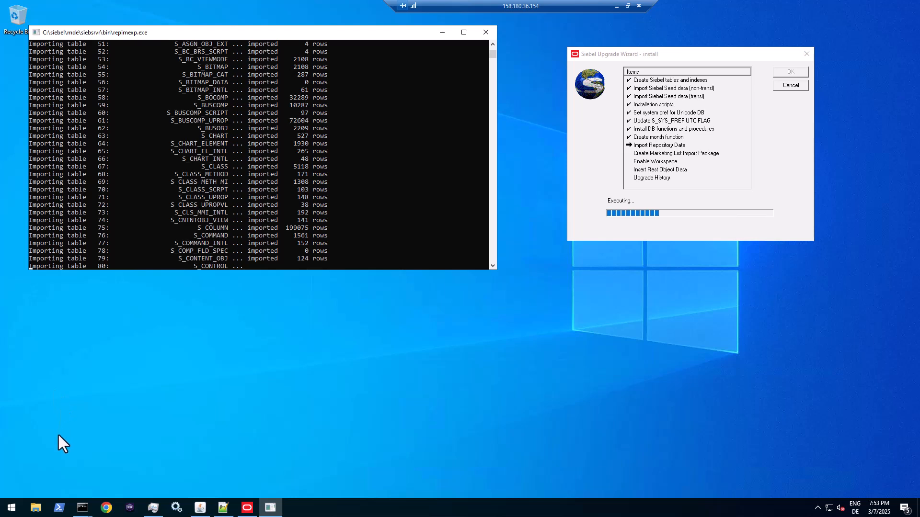
- Launch ODBC Data Sources (32-bit) from a Start search for 'od'
{"action": "left_click", "coordinate": [11, 509]}
{"action": "type", "text": "ód"}
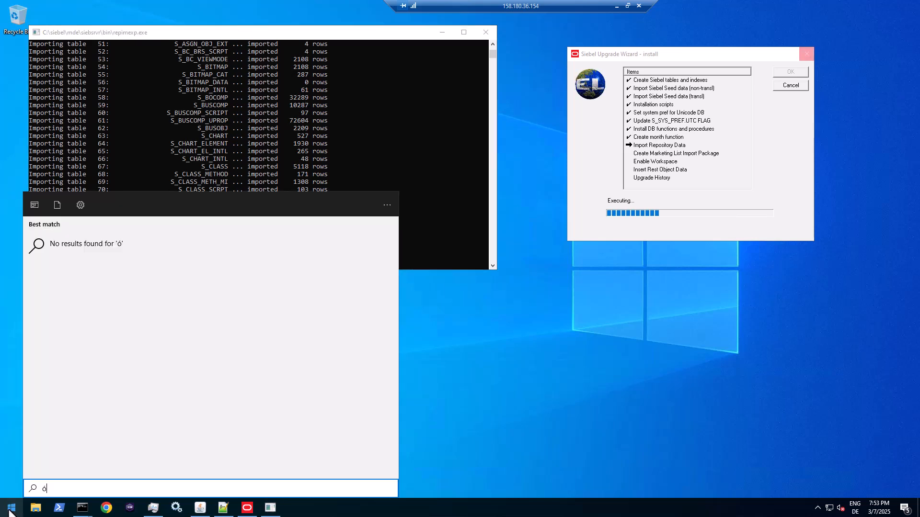
{"action": "key", "text": "BackSpace"}
{"action": "key", "text": "BackSpace"}
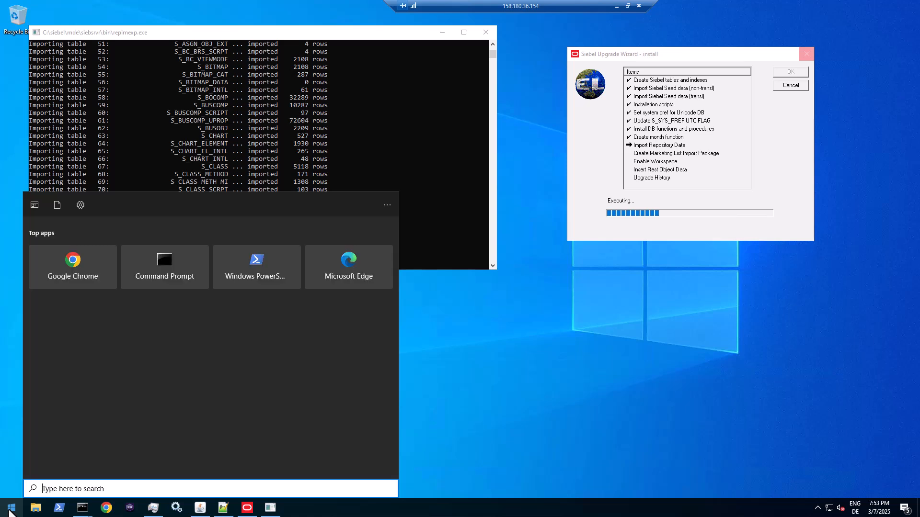
{"action": "type", "text": "od"}
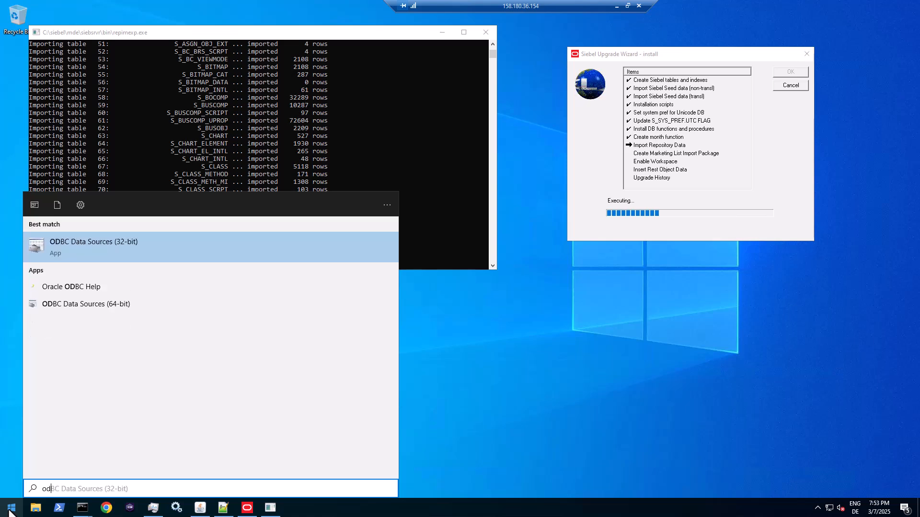
{"action": "left_click", "coordinate": [81, 257]}
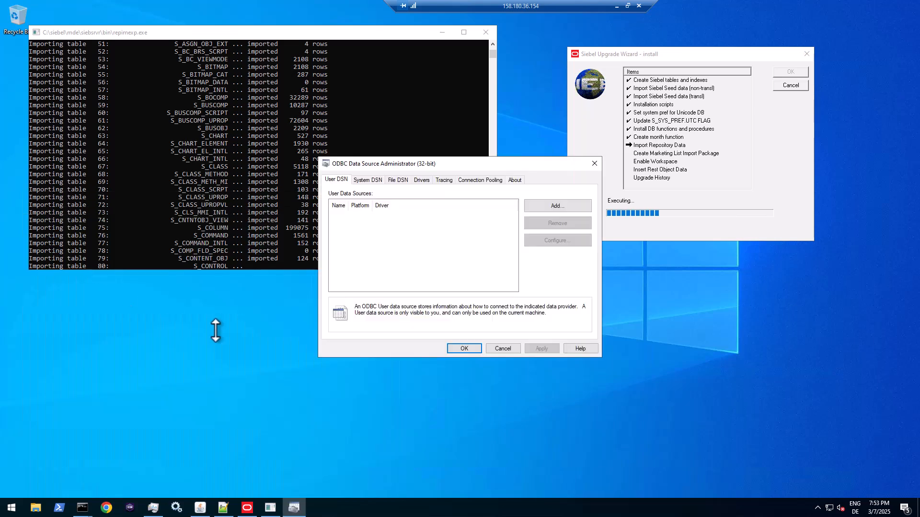
- Review the Siebel Oracle90 and oracledbclient_C_siebel_mde drivers, then open the SiebelInstall_DSN settings
{"action": "left_click", "coordinate": [368, 179]}
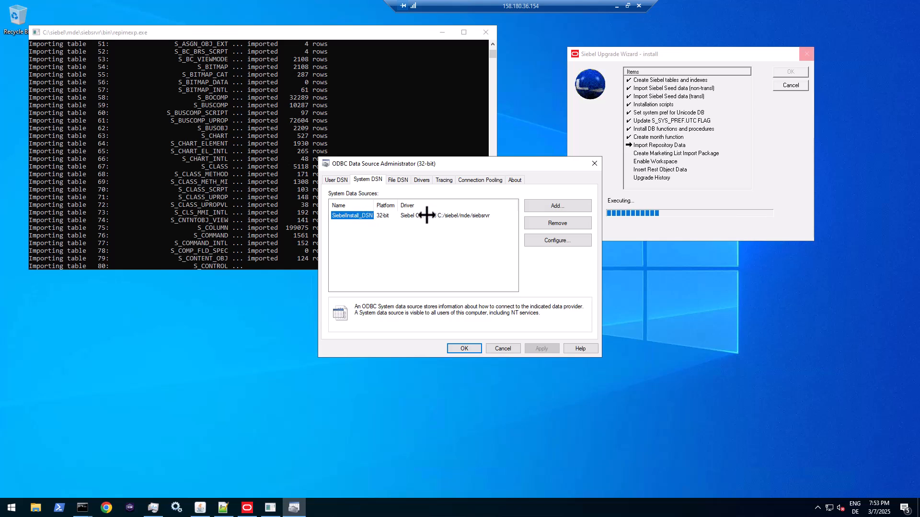
{"action": "left_click", "coordinate": [424, 180]}
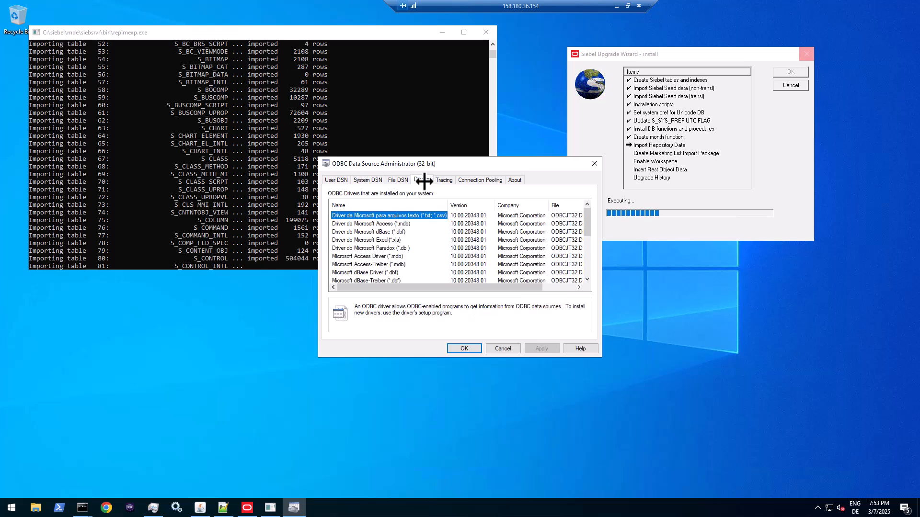
{"action": "left_click_drag", "start_coordinate": [588, 213], "coordinate": [581, 278]}
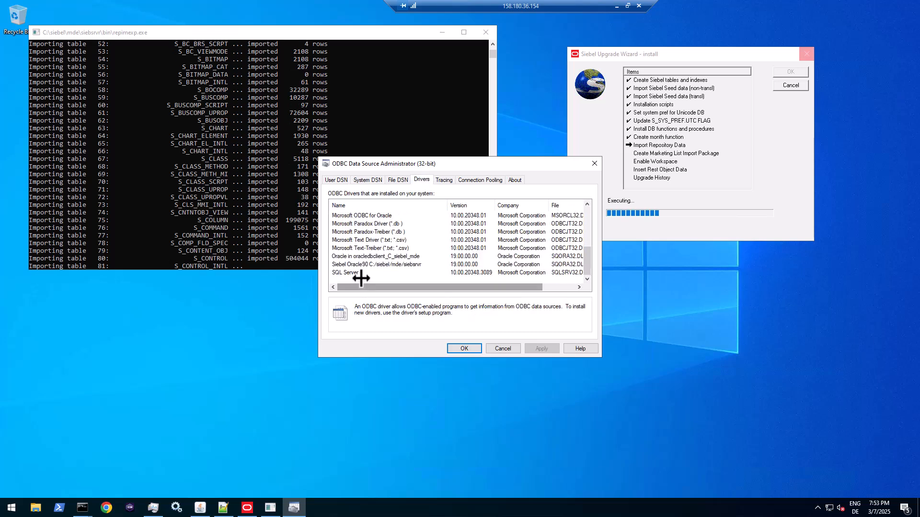
{"action": "left_click", "coordinate": [375, 264]}
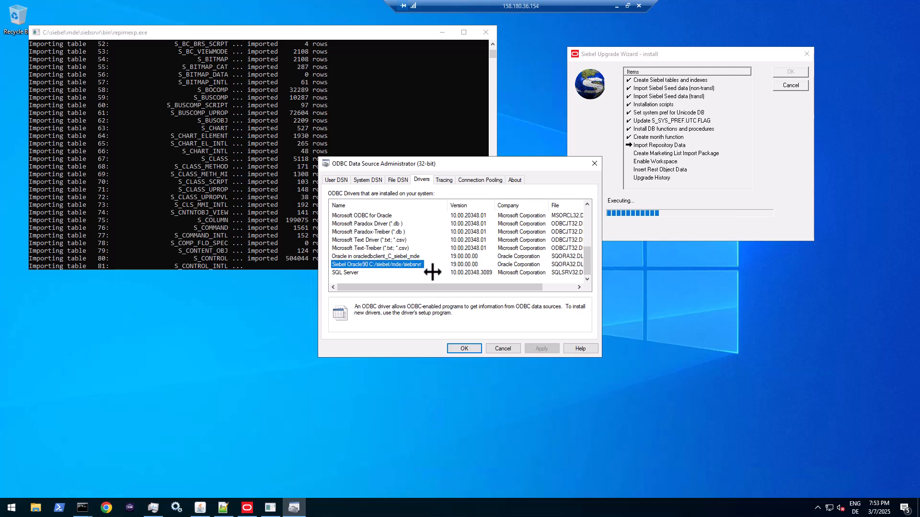
{"action": "left_click_drag", "start_coordinate": [449, 285], "coordinate": [481, 286]}
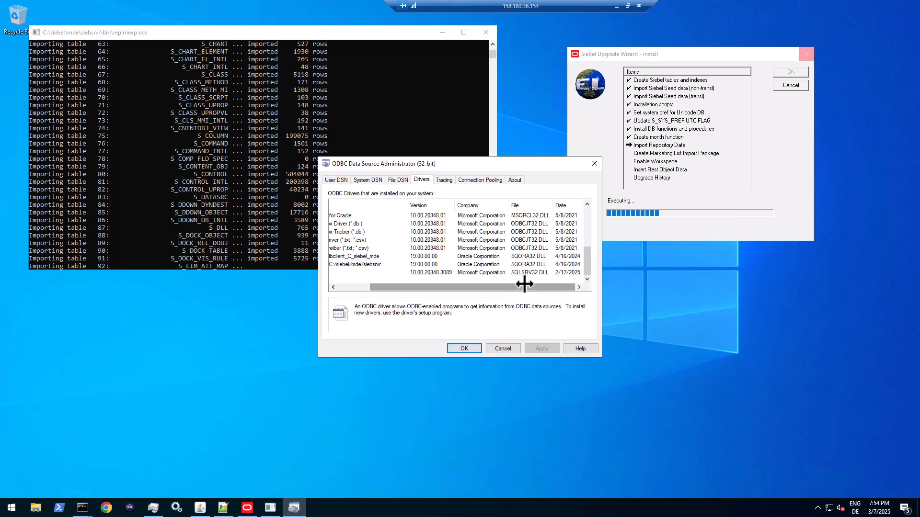
{"action": "left_click_drag", "start_coordinate": [524, 284], "coordinate": [412, 263]}
{"action": "left_click", "coordinate": [413, 257]}
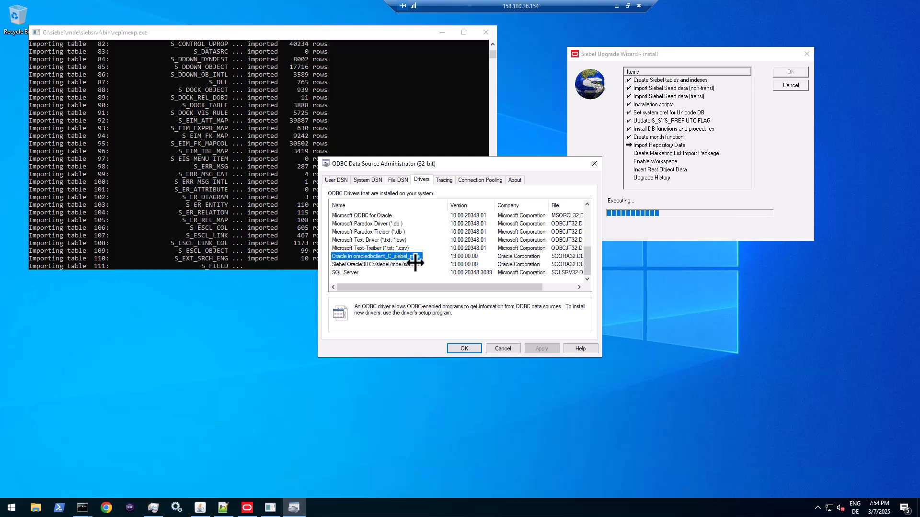
{"action": "left_click", "coordinate": [414, 265]}
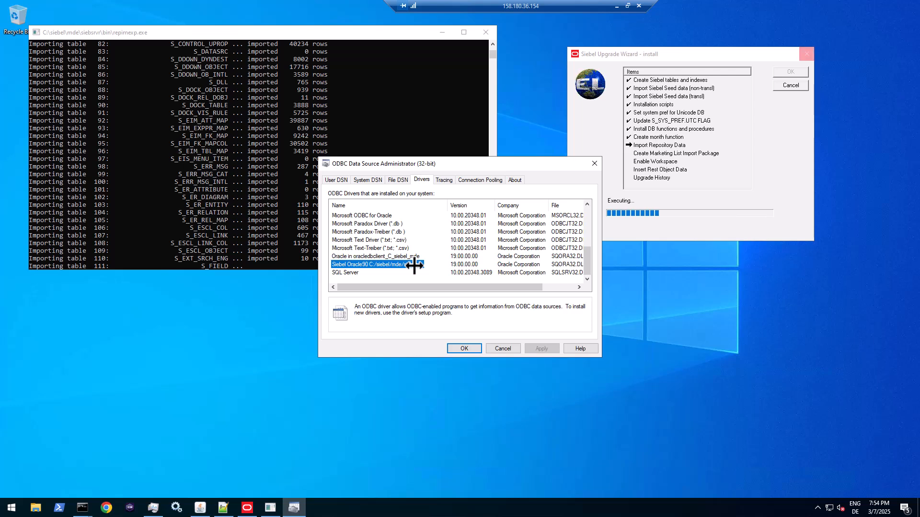
{"action": "left_click", "coordinate": [368, 180]}
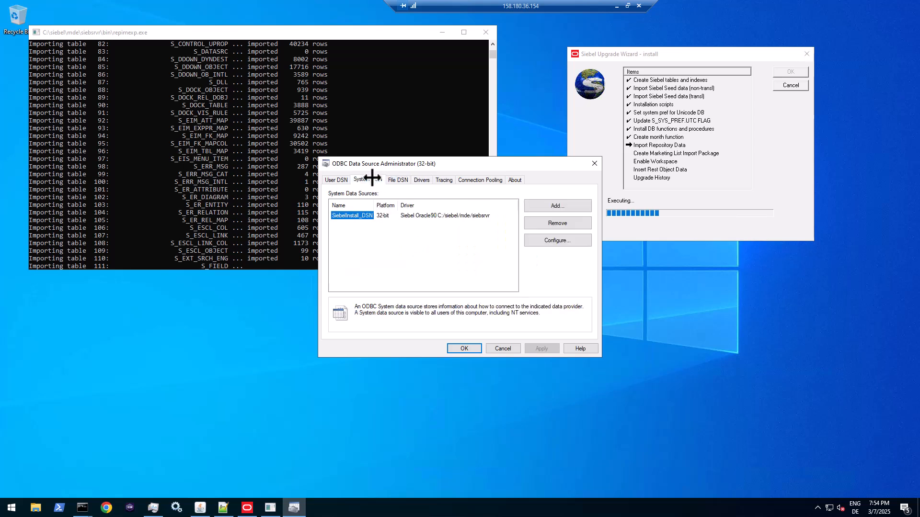
{"action": "double_click", "coordinate": [362, 215]}
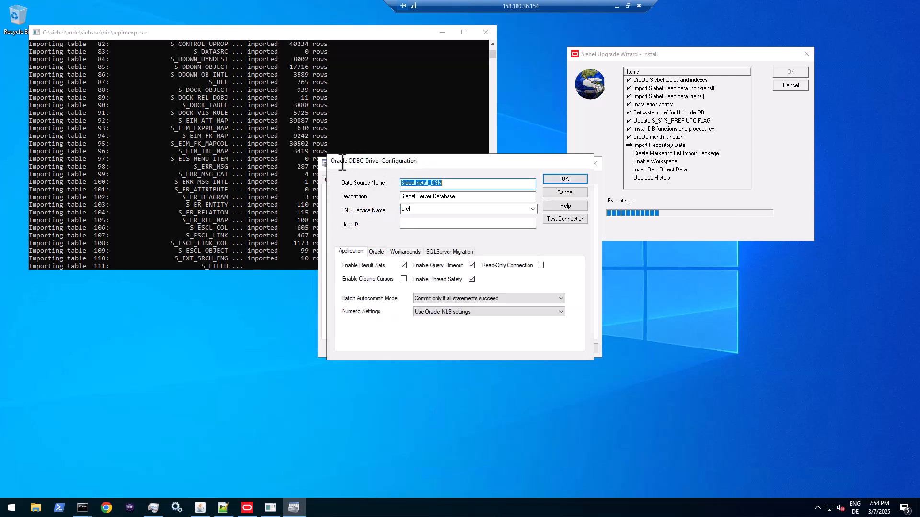
- Cancel the SiebelInstall_DSN Oracle driver configuration and close the ODBC Data Source Administrator
{"action": "left_click_drag", "start_coordinate": [385, 158], "coordinate": [418, 151]}
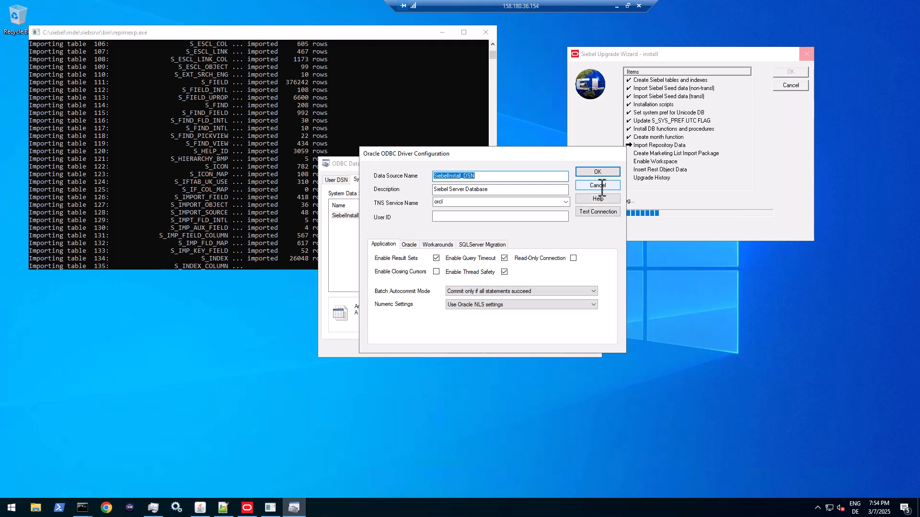
{"action": "left_click", "coordinate": [600, 186]}
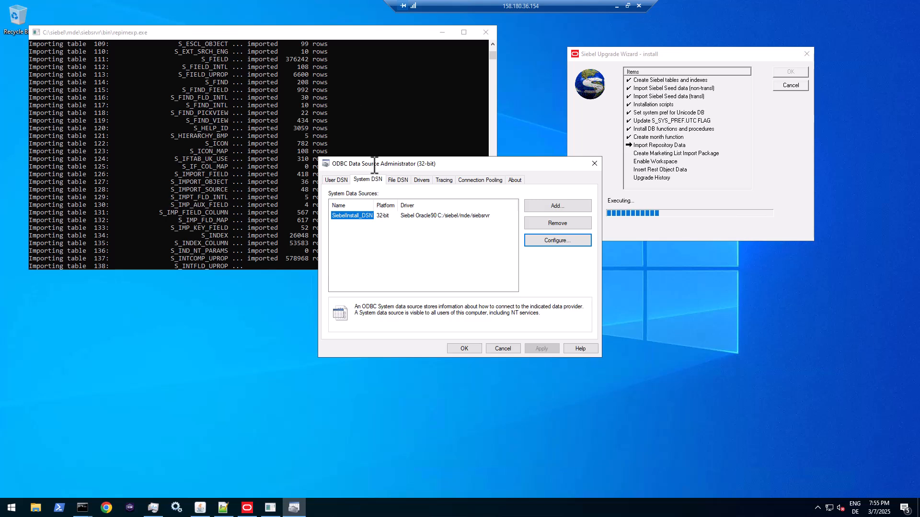
{"action": "left_click_drag", "start_coordinate": [368, 165], "coordinate": [221, 291]}
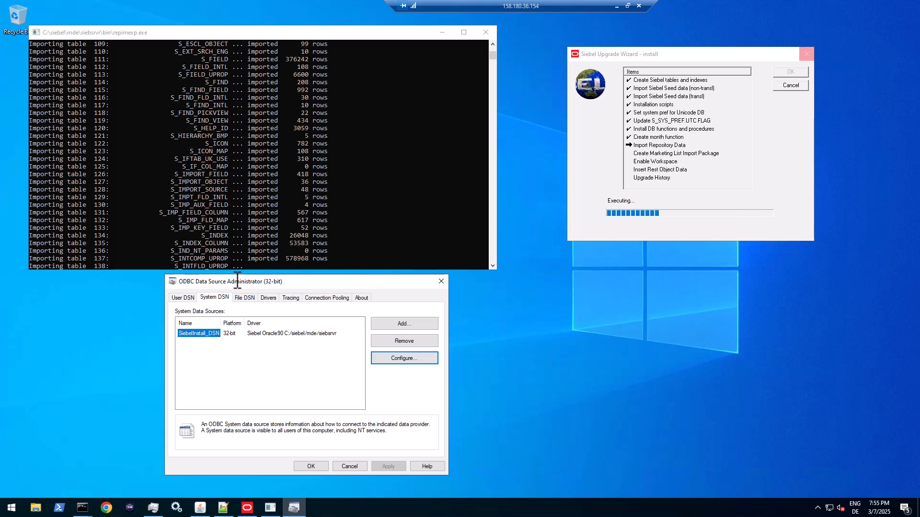
{"action": "left_click", "coordinate": [441, 281]}
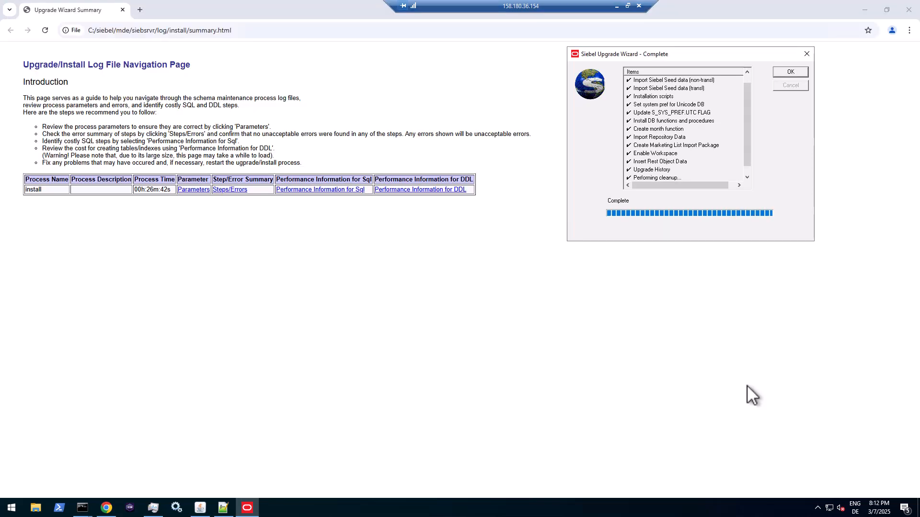
- Bring the install log's summary.html page forward in Chrome and open its Steps/Errors Summary
{"action": "left_click", "coordinate": [748, 169]}
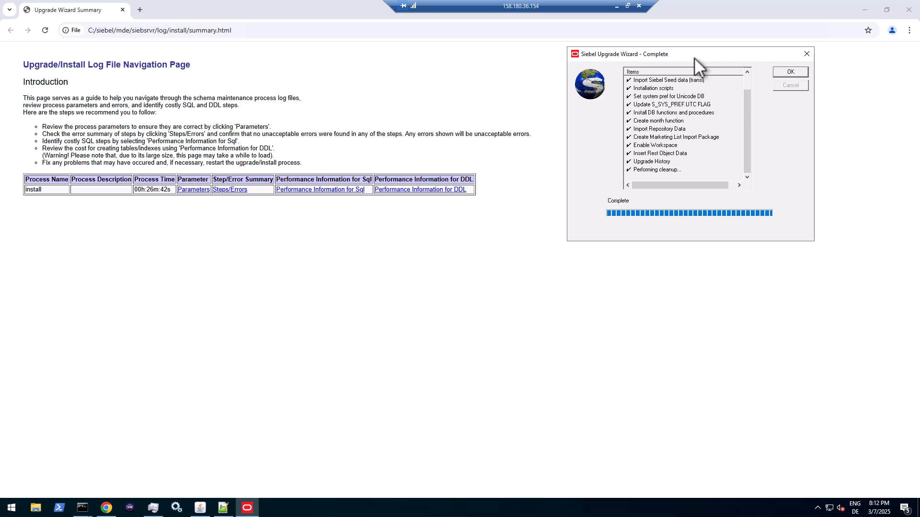
{"action": "key", "text": "Return"}
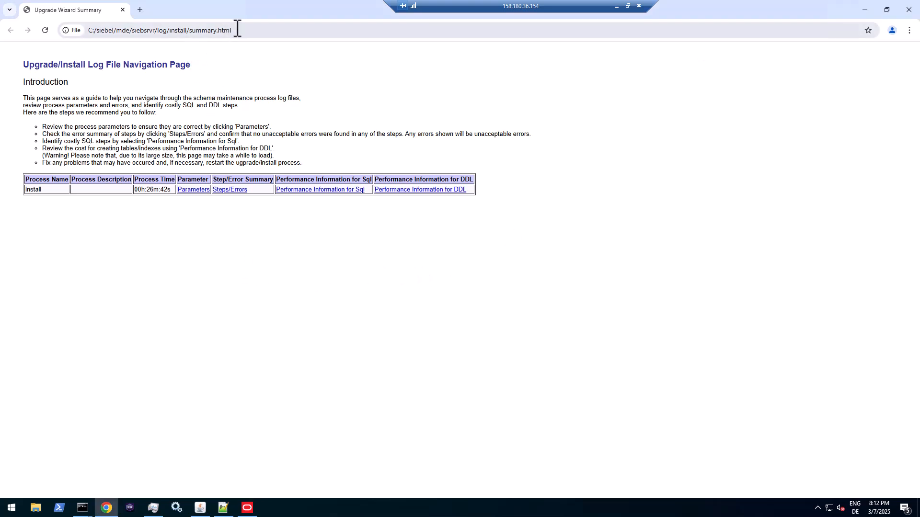
{"action": "left_click_drag", "start_coordinate": [234, 30], "coordinate": [91, 29]}
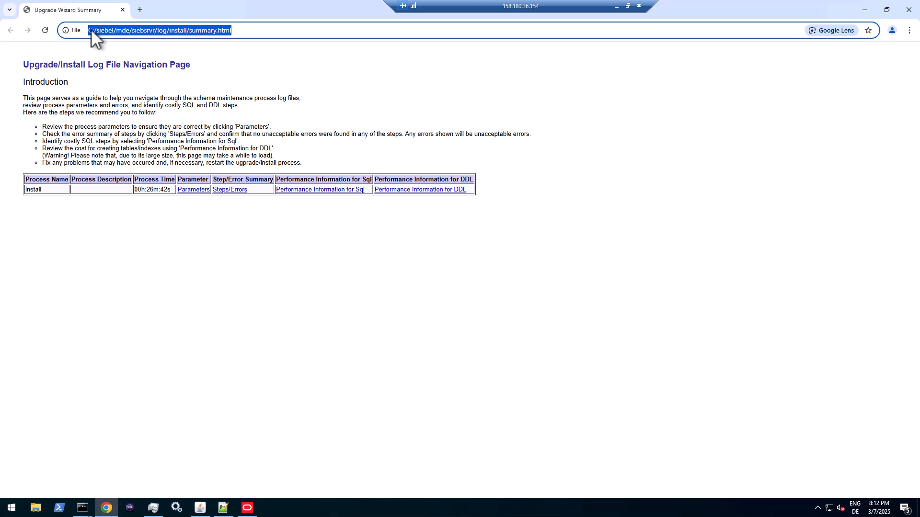
{"action": "left_click", "coordinate": [192, 29]}
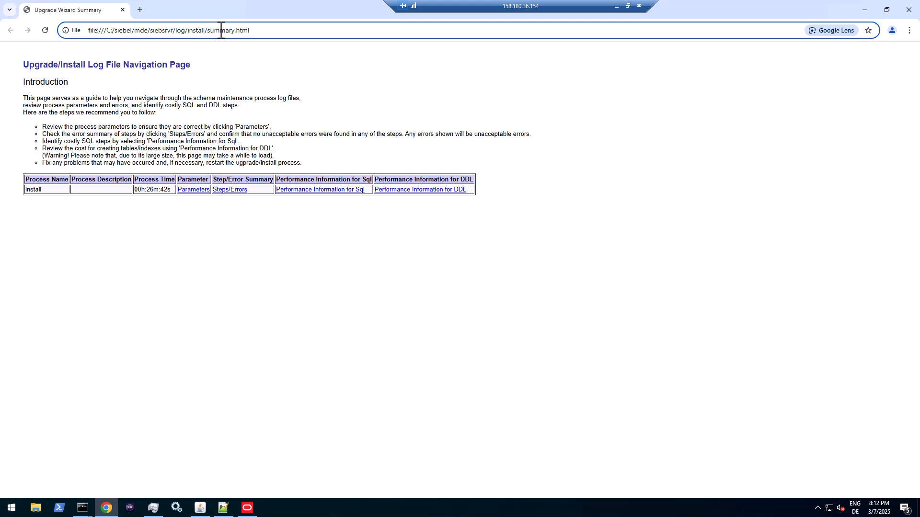
{"action": "left_click_drag", "start_coordinate": [269, 30], "coordinate": [84, 35]}
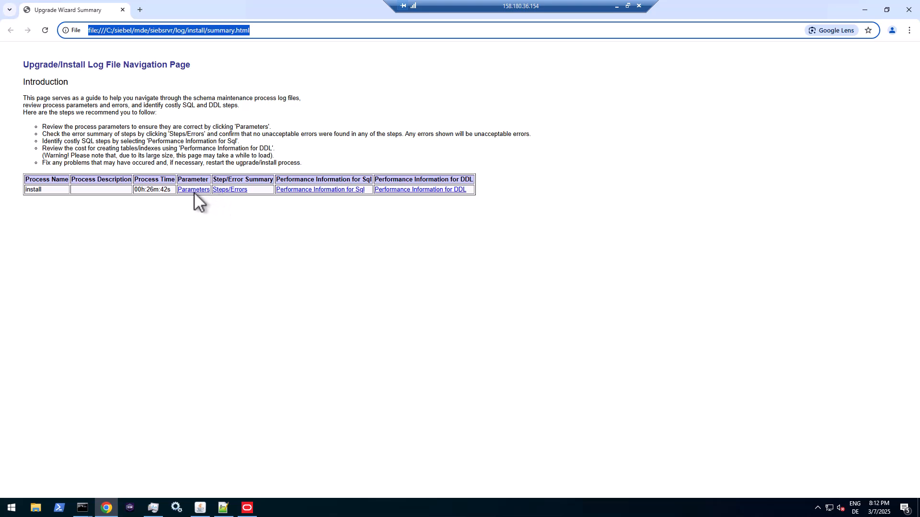
{"action": "left_click", "coordinate": [242, 197]}
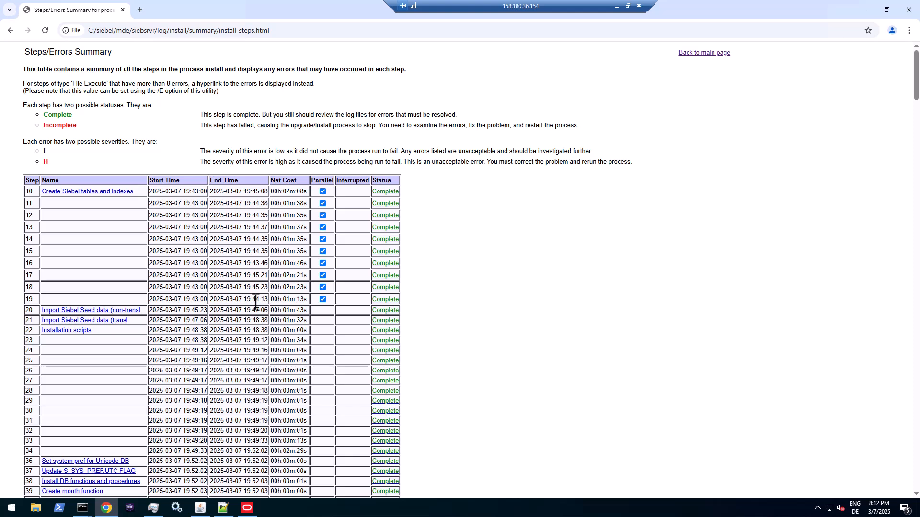
- Reopen the Steps/Errors summary and check step timings, including Import Repository Data's 13 minutes
{"action": "left_click", "coordinate": [10, 30]}
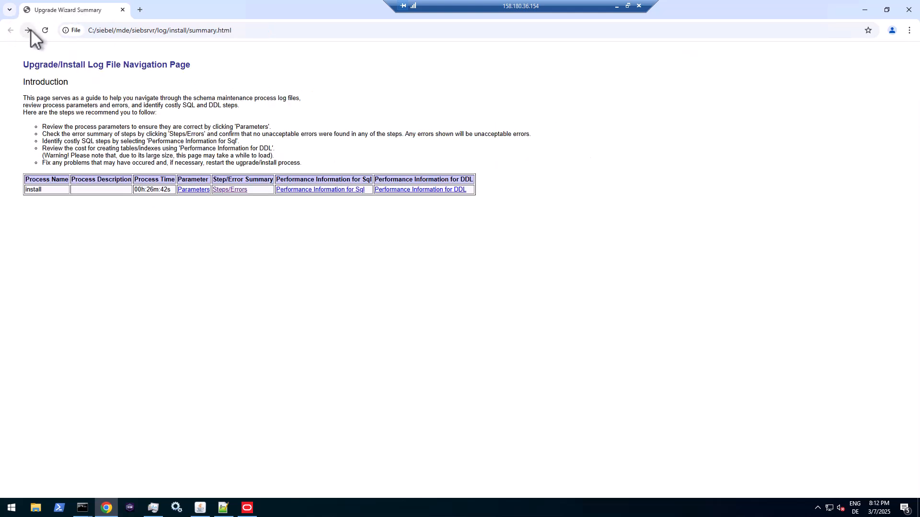
{"action": "left_click", "coordinate": [231, 191]}
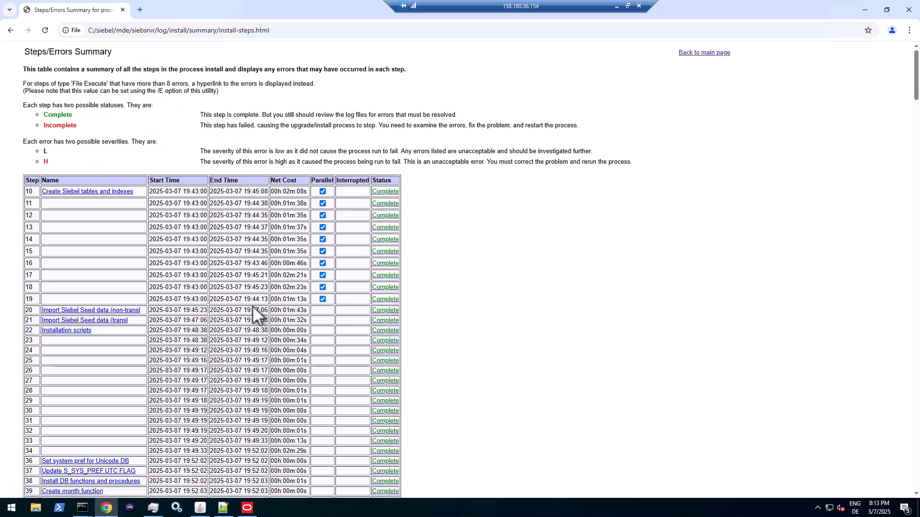
{"action": "scroll", "coordinate": [252, 305], "scroll_direction": "down", "scroll_amount": 3}
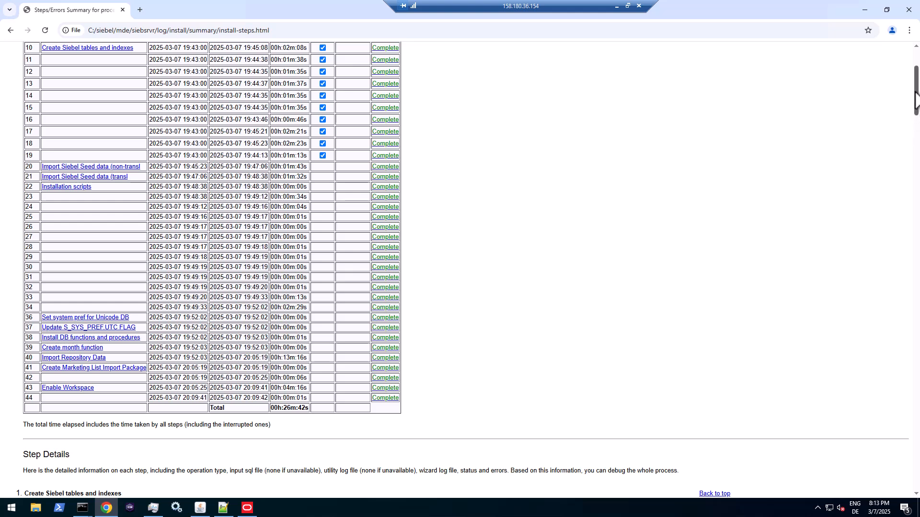
{"action": "left_click_drag", "start_coordinate": [916, 98], "coordinate": [916, 72]}
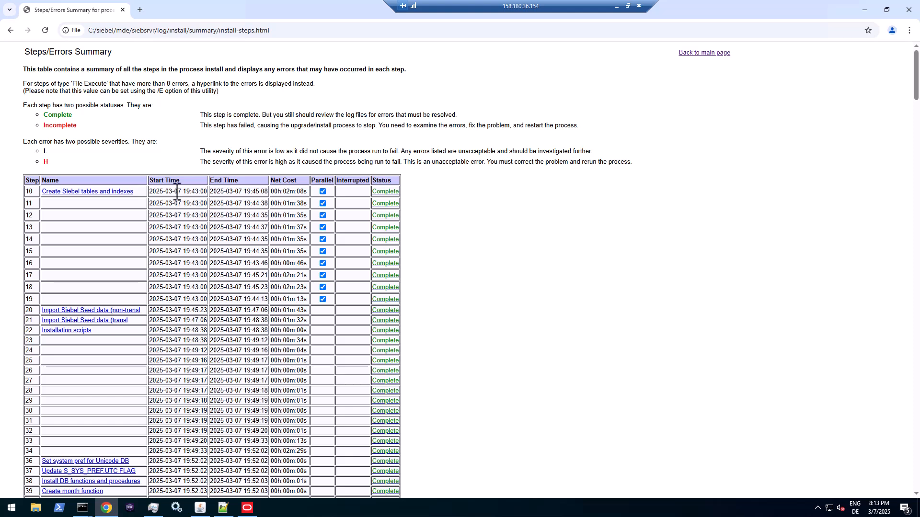
{"action": "left_click_drag", "start_coordinate": [175, 192], "coordinate": [190, 297]}
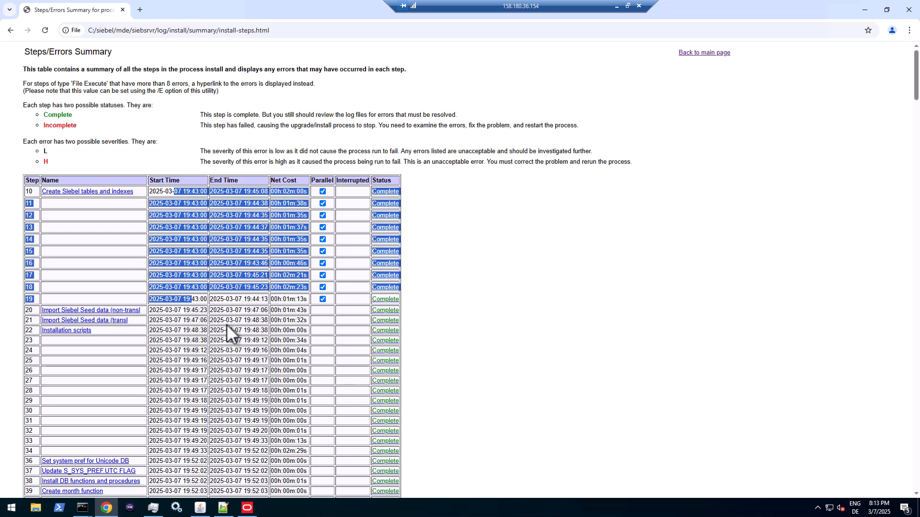
{"action": "scroll", "coordinate": [235, 369], "scroll_direction": "down", "scroll_amount": 1}
{"action": "scroll", "coordinate": [235, 366], "scroll_direction": "down", "scroll_amount": 2}
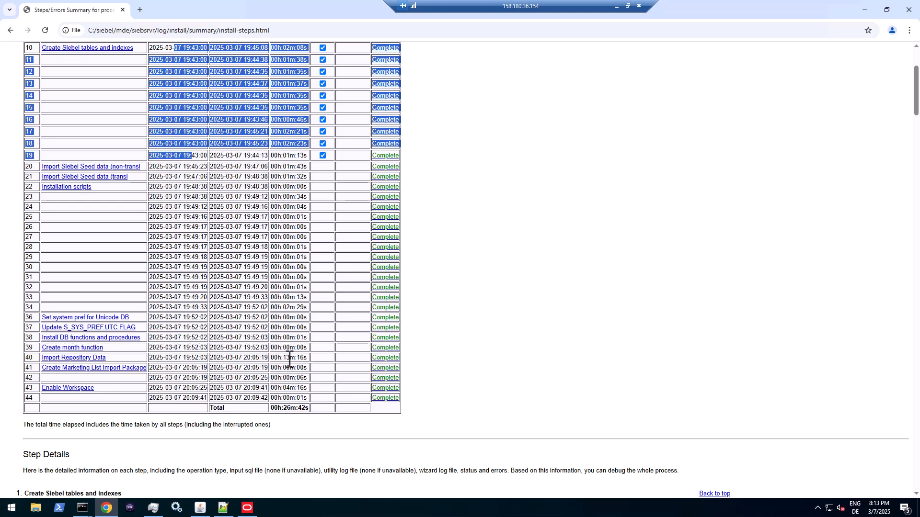
{"action": "left_click_drag", "start_coordinate": [283, 357], "coordinate": [292, 359]}
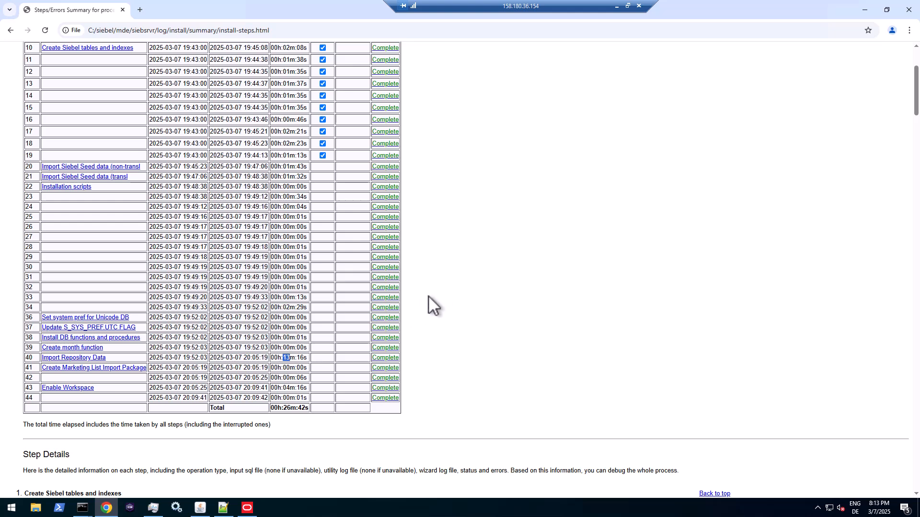
- Finish scanning the Complete steps table and close Chrome
{"action": "left_click", "coordinate": [464, 267]}
{"action": "scroll", "coordinate": [464, 268], "scroll_direction": "down", "scroll_amount": 3}
{"action": "scroll", "coordinate": [636, 218], "scroll_direction": "up", "scroll_amount": 6}
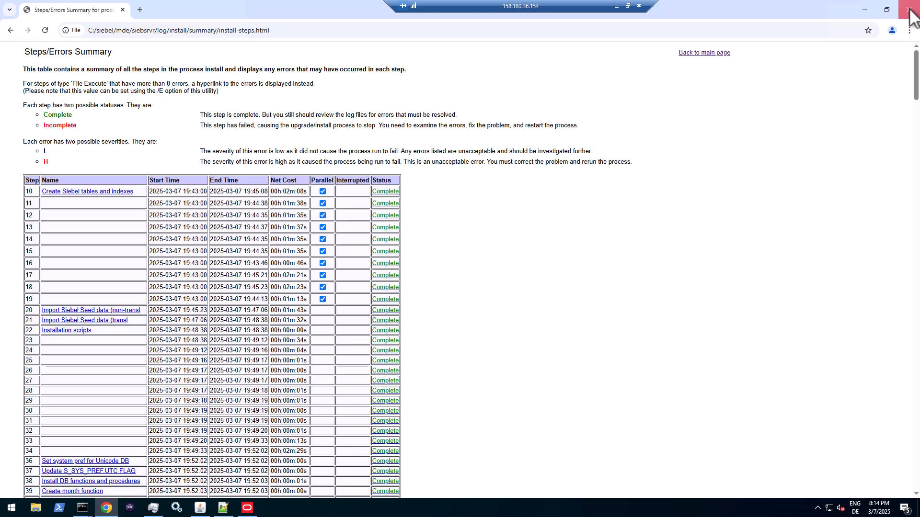
{"action": "left_click", "coordinate": [910, 10]}
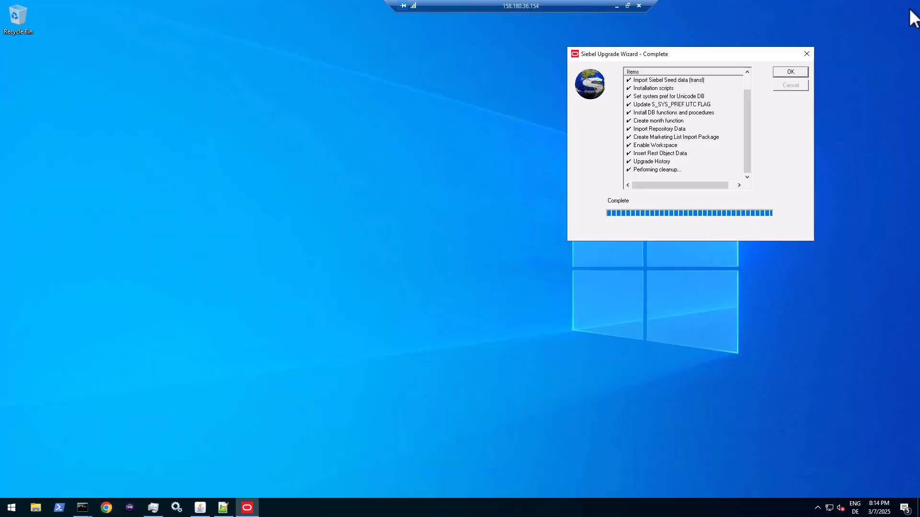
- Dismiss the Upgrade Wizard Complete dialog and success message, then exit the Siebel Configuration Wizard
{"action": "left_click", "coordinate": [790, 71]}
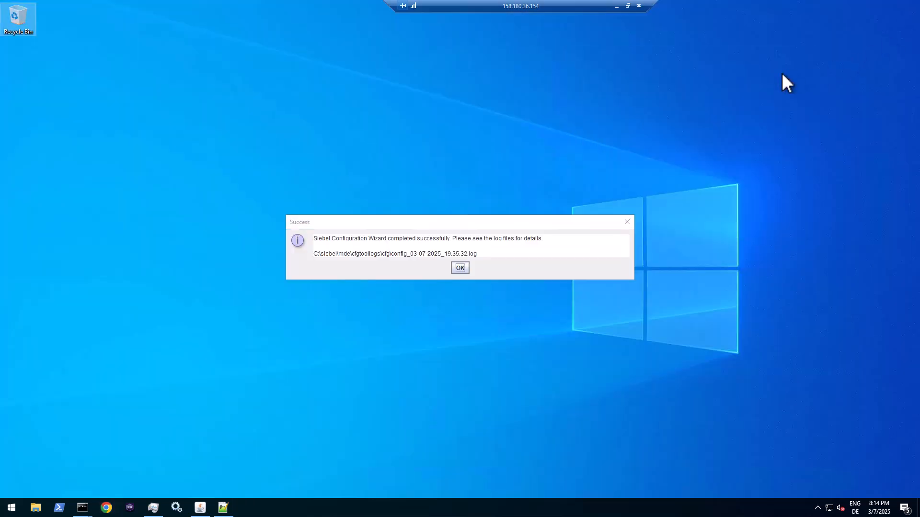
{"action": "left_click", "coordinate": [459, 268]}
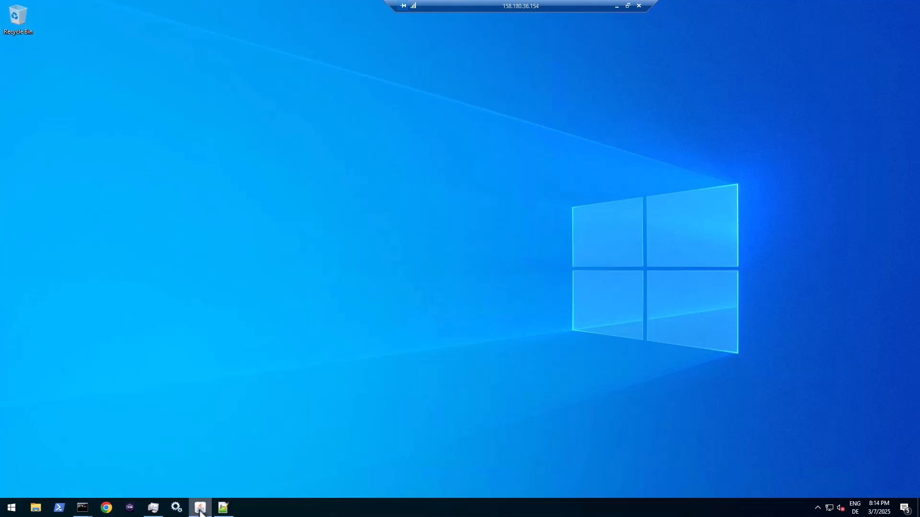
{"action": "left_click_drag", "start_coordinate": [397, 148], "coordinate": [395, 90]}
{"action": "left_click", "coordinate": [478, 374]}
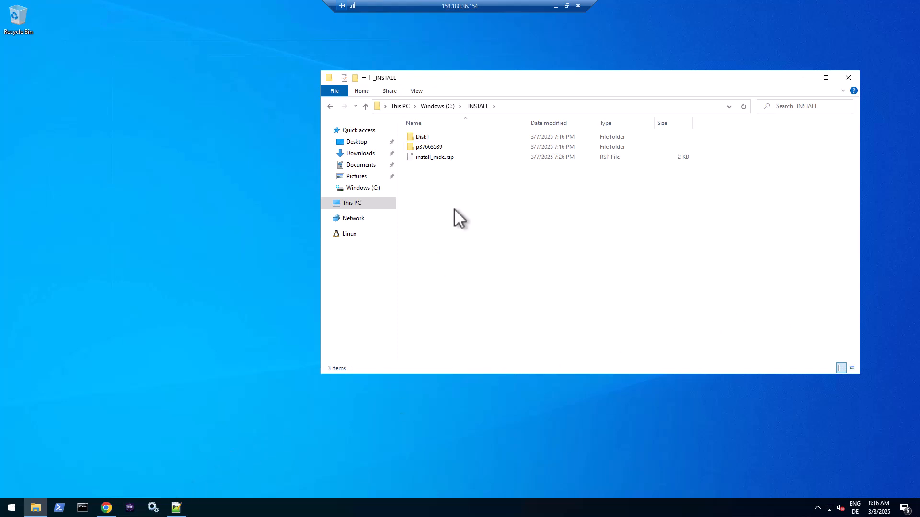
- Open the p37663539 patch folder in C:\_INSTALL
{"action": "left_click", "coordinate": [436, 145]}
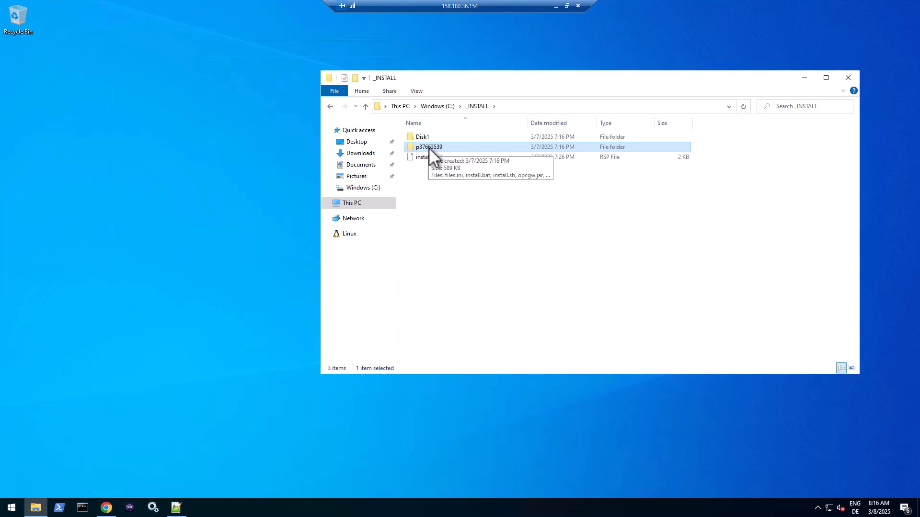
{"action": "double_click", "coordinate": [427, 147]}
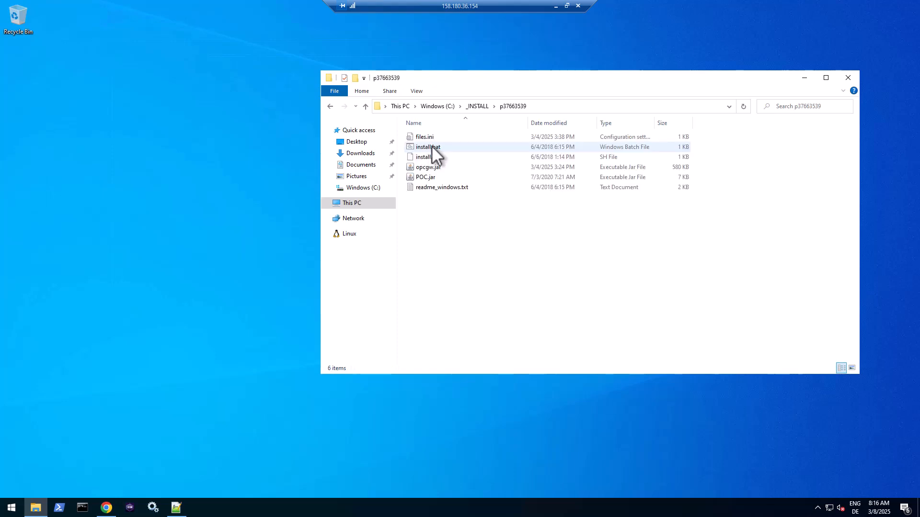
{"action": "double_click", "coordinate": [432, 187]}
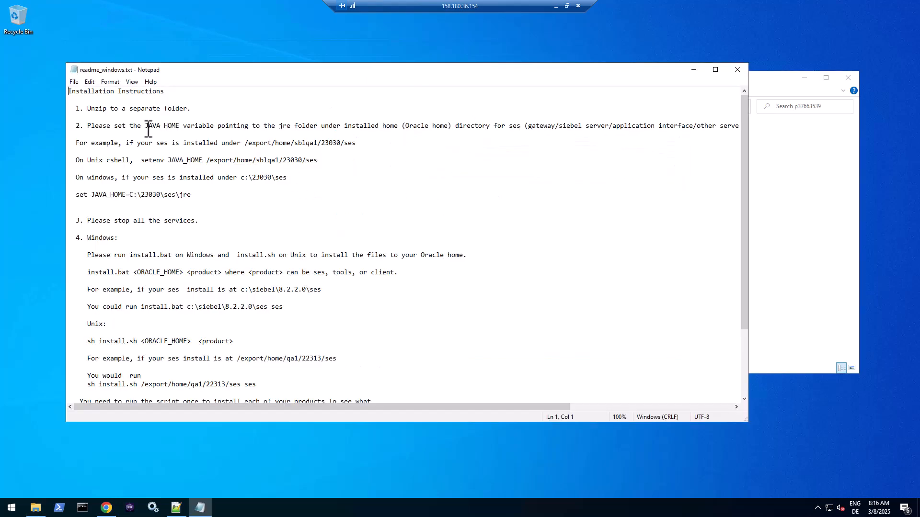
{"action": "left_click_drag", "start_coordinate": [88, 109], "coordinate": [185, 108]}
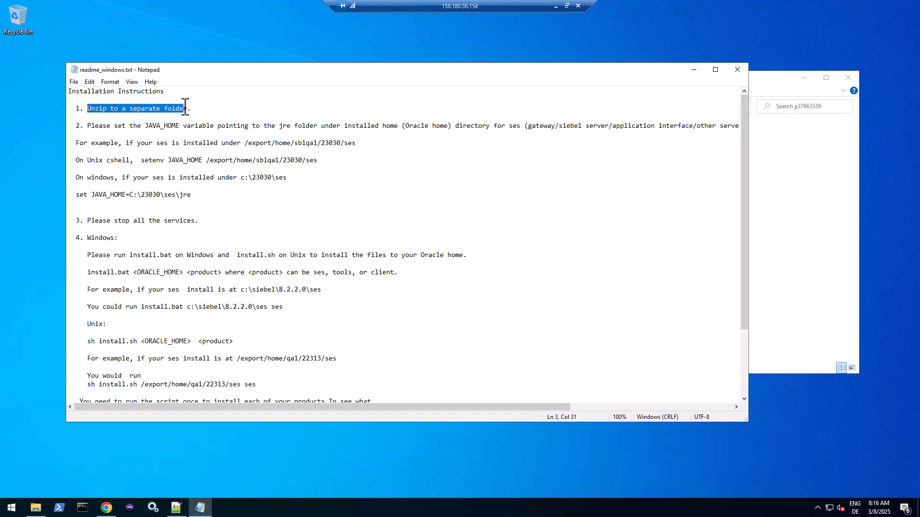
{"action": "double_click", "coordinate": [143, 126]}
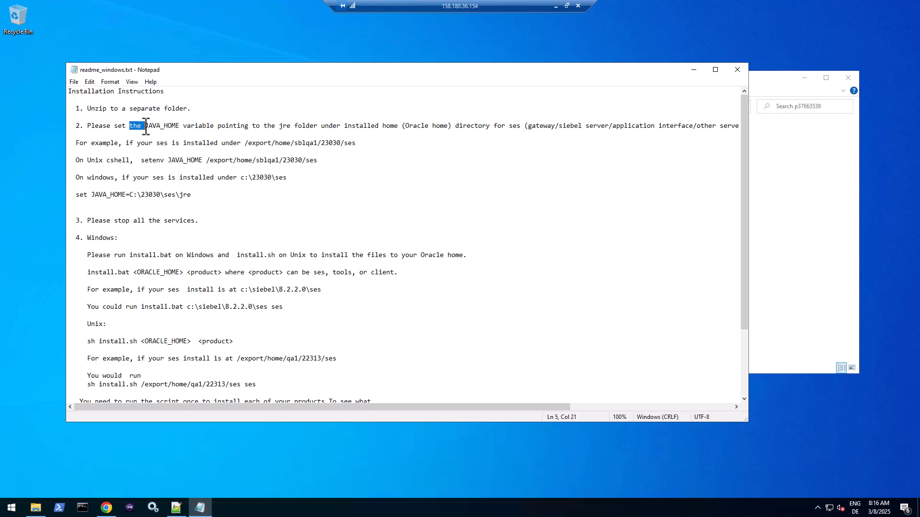
{"action": "double_click", "coordinate": [123, 221]}
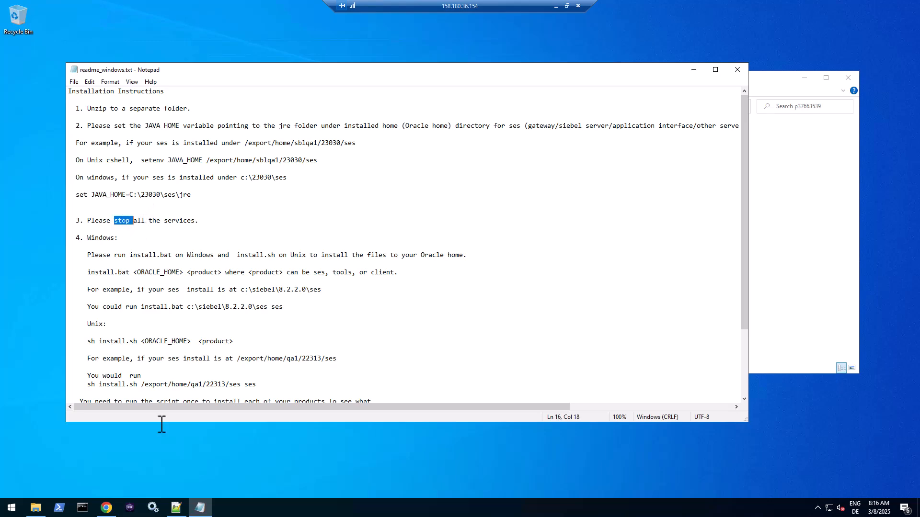
- Stop the External and Internal Apache Tomcat SiebelApplicationContainer services in Services
{"action": "left_click", "coordinate": [153, 508]}
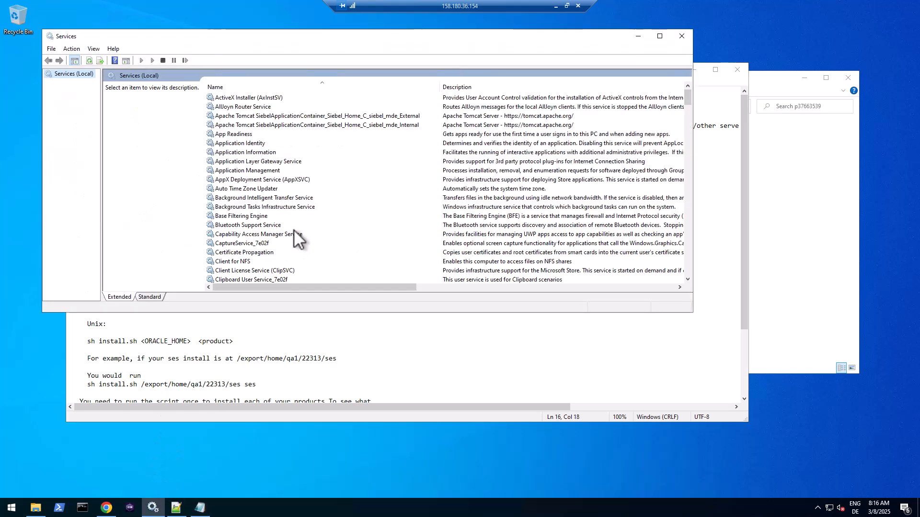
{"action": "left_click", "coordinate": [300, 116]}
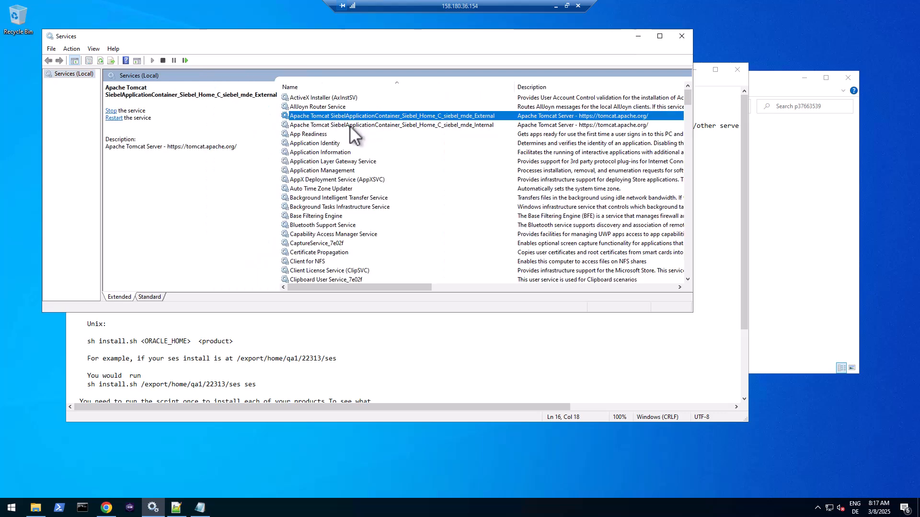
{"action": "left_click_drag", "start_coordinate": [342, 287], "coordinate": [470, 287]}
{"action": "left_click_drag", "start_coordinate": [530, 287], "coordinate": [246, 302]}
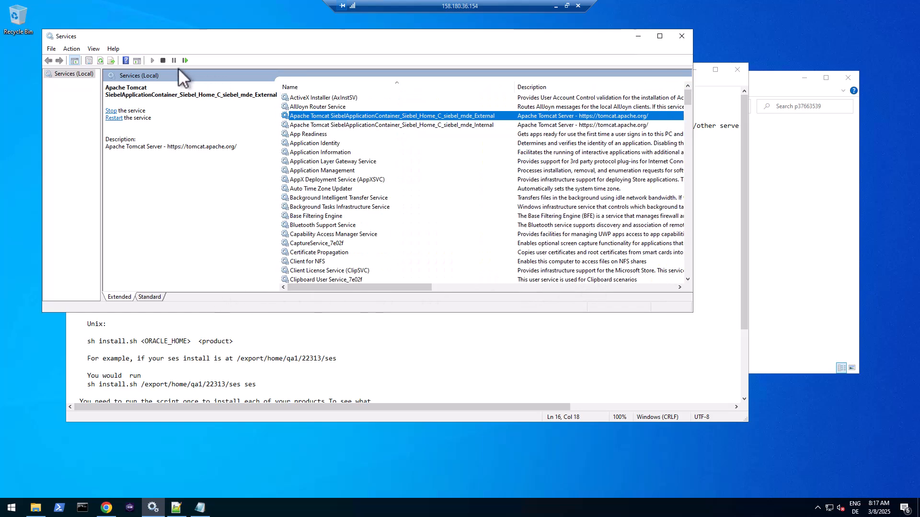
{"action": "left_click", "coordinate": [164, 60]}
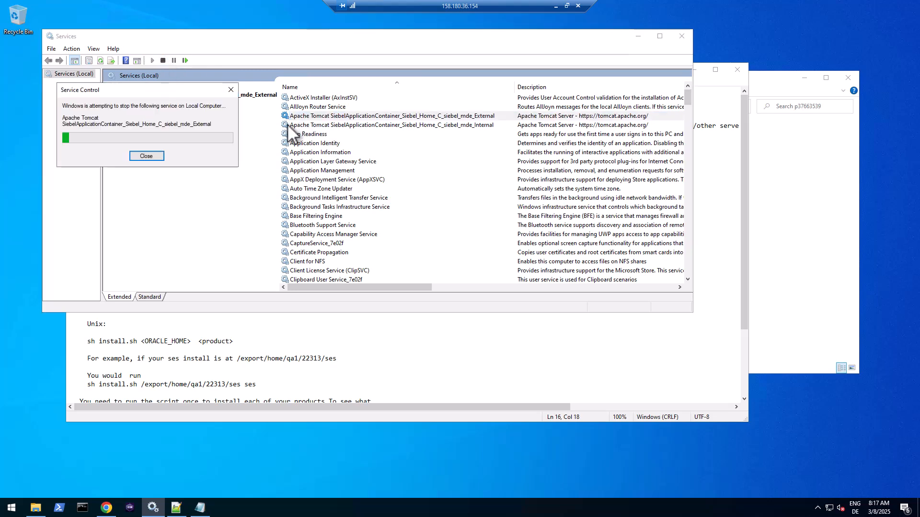
{"action": "left_click", "coordinate": [146, 156]}
{"action": "left_click", "coordinate": [329, 126]}
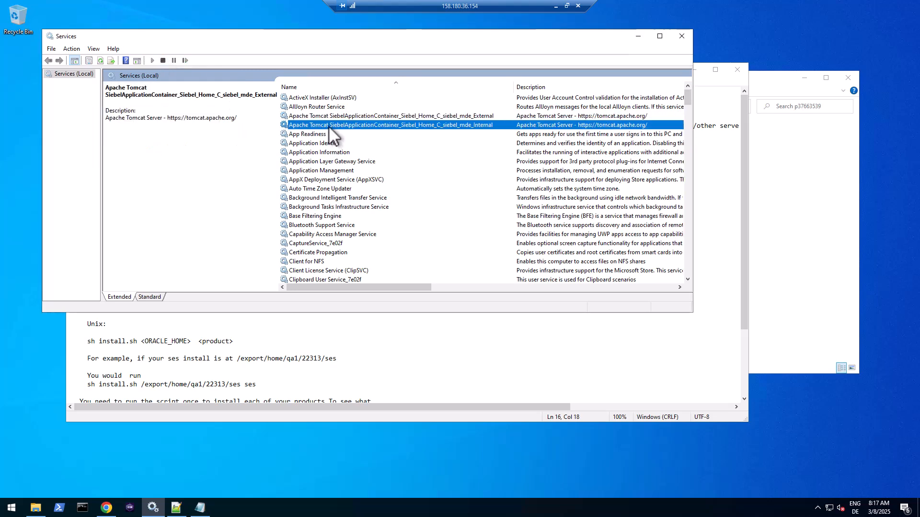
{"action": "left_click", "coordinate": [163, 59]}
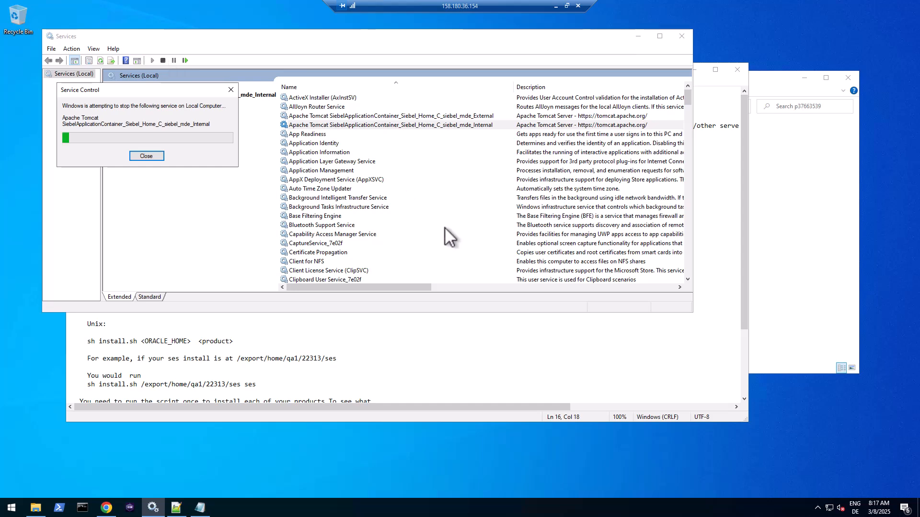
{"action": "left_click", "coordinate": [669, 367]}
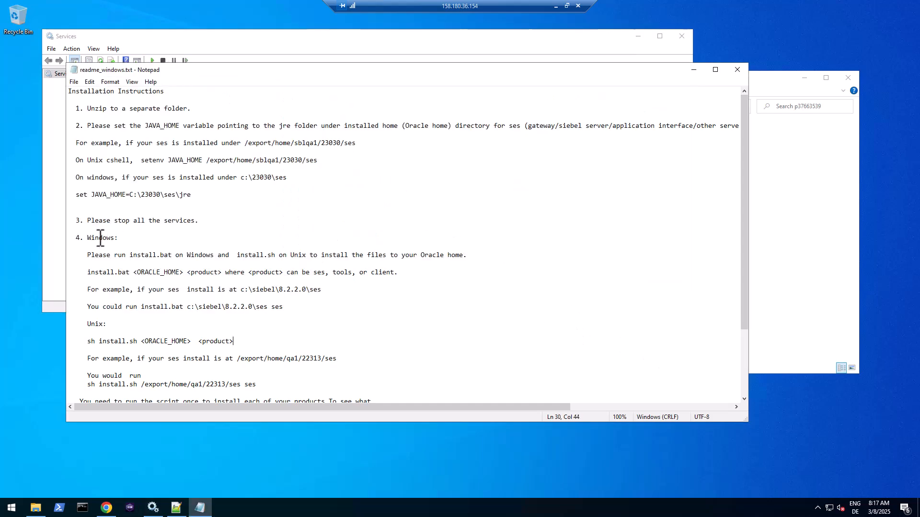
- Read the readme's install.bat usage, its ses product argument and the files.ini note
{"action": "left_click_drag", "start_coordinate": [126, 254], "coordinate": [179, 255]}
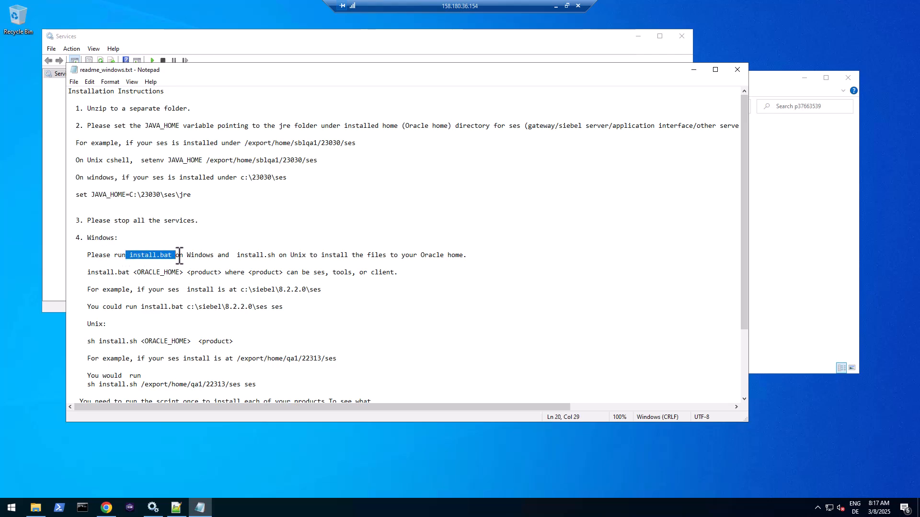
{"action": "left_click", "coordinate": [188, 307]}
{"action": "left_click_drag", "start_coordinate": [195, 306], "coordinate": [280, 311]}
{"action": "left_click", "coordinate": [280, 310]}
{"action": "double_click", "coordinate": [280, 310]}
{"action": "scroll", "coordinate": [281, 310], "scroll_direction": "down", "scroll_amount": 2}
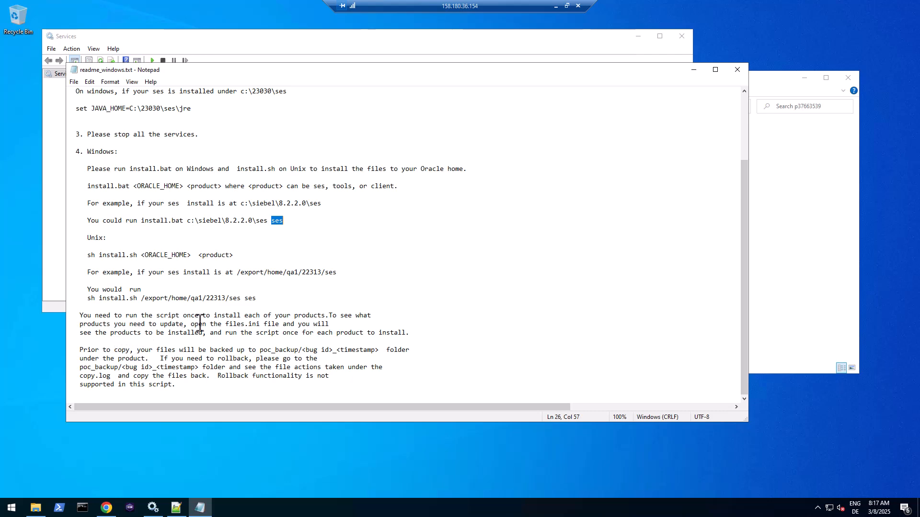
{"action": "left_click_drag", "start_coordinate": [209, 324], "coordinate": [274, 324]}
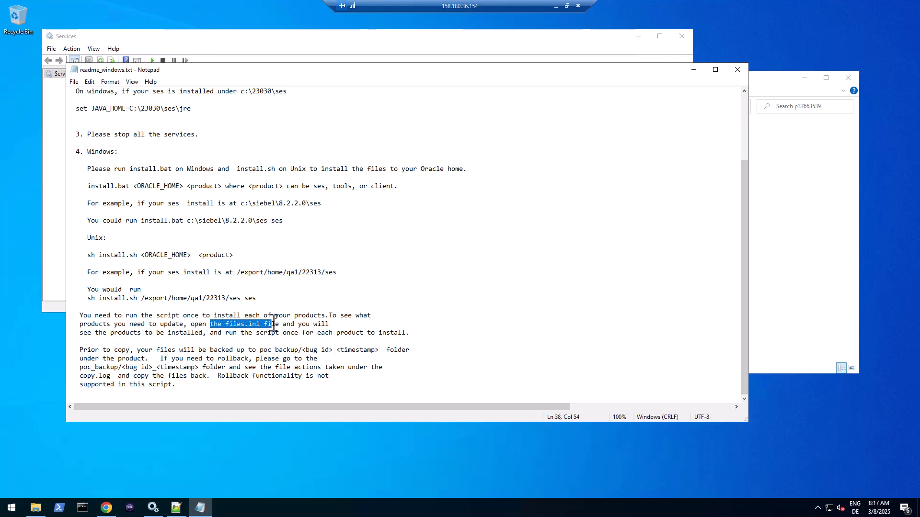
- Check the ses,opcgw.jar entry in files.ini, close it, and start a Command Prompt
{"action": "left_click", "coordinate": [769, 176]}
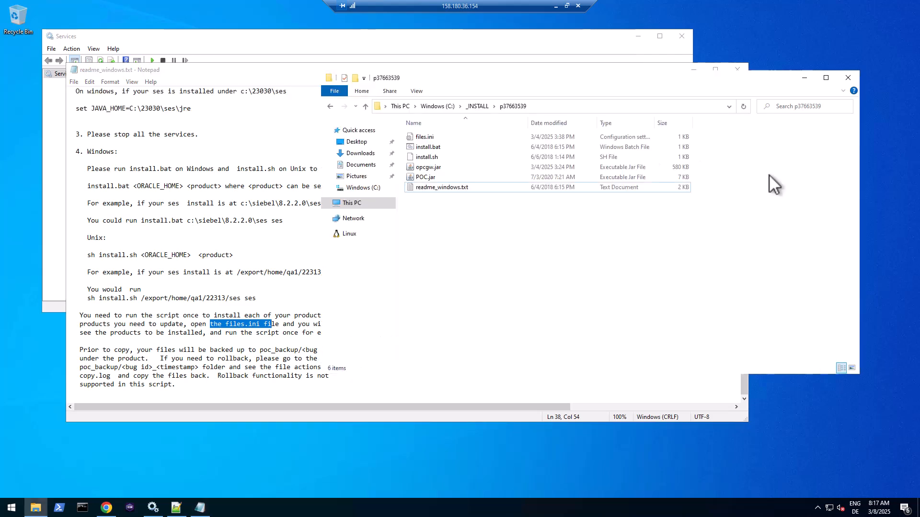
{"action": "double_click", "coordinate": [424, 138]}
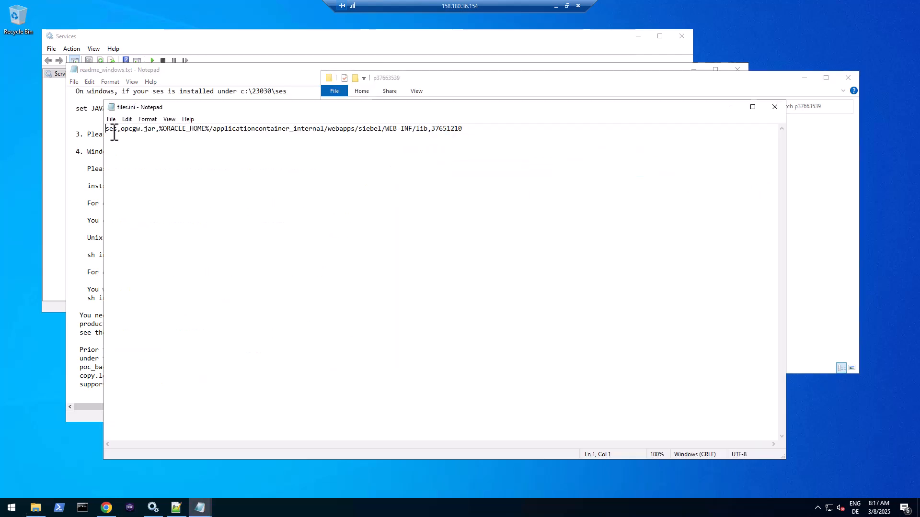
{"action": "double_click", "coordinate": [145, 132]}
{"action": "left_click", "coordinate": [115, 128]}
{"action": "left_click_drag", "start_coordinate": [120, 129], "coordinate": [106, 128]}
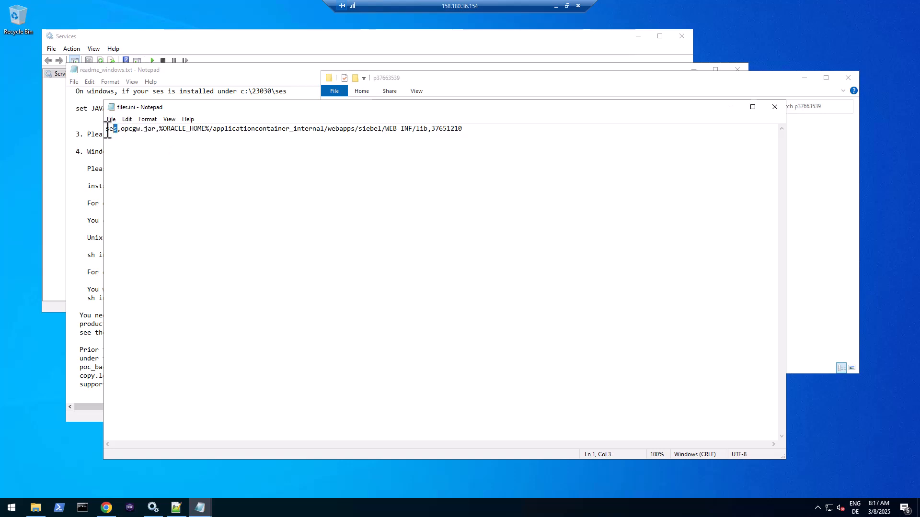
{"action": "left_click", "coordinate": [145, 134]}
{"action": "left_click_drag", "start_coordinate": [119, 128], "coordinate": [106, 128]}
{"action": "left_click", "coordinate": [774, 108]}
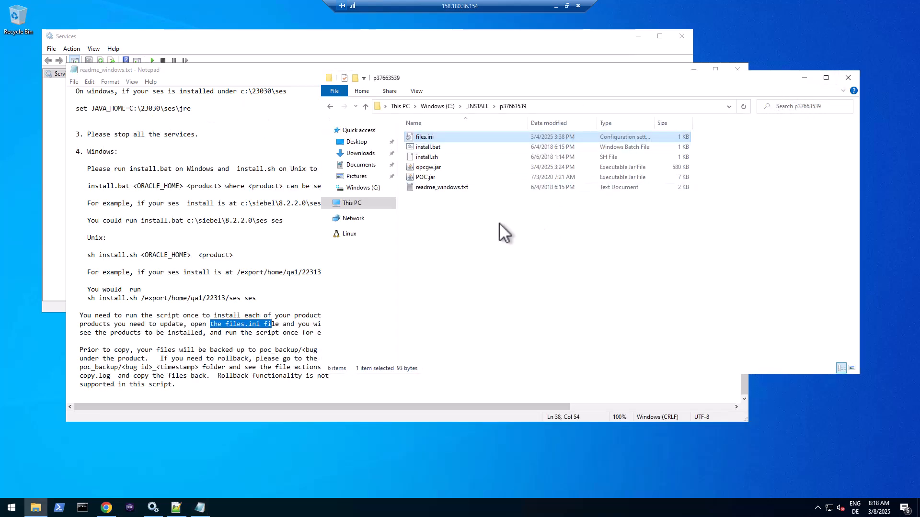
{"action": "left_click", "coordinate": [83, 509]}
- Change the Command Prompt directory to the p37663539 patch folder
{"action": "left_click", "coordinate": [538, 107]}
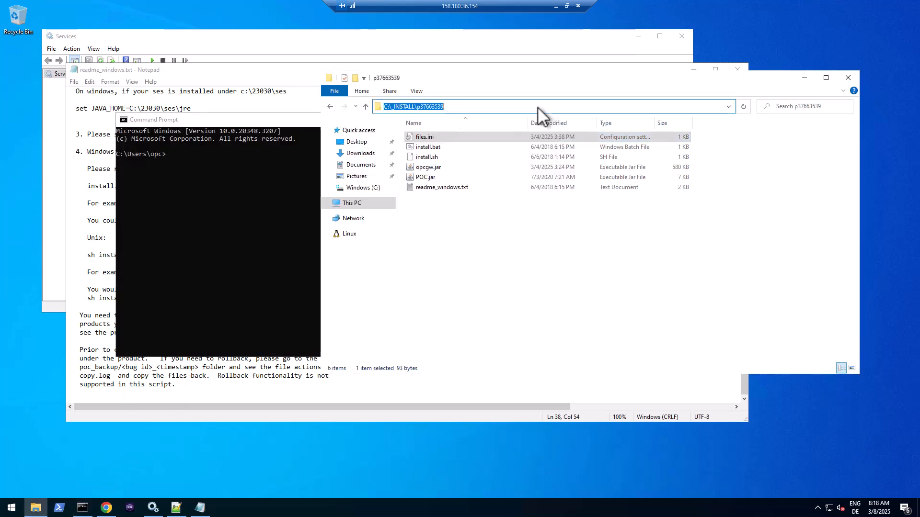
{"action": "left_click", "coordinate": [240, 137]}
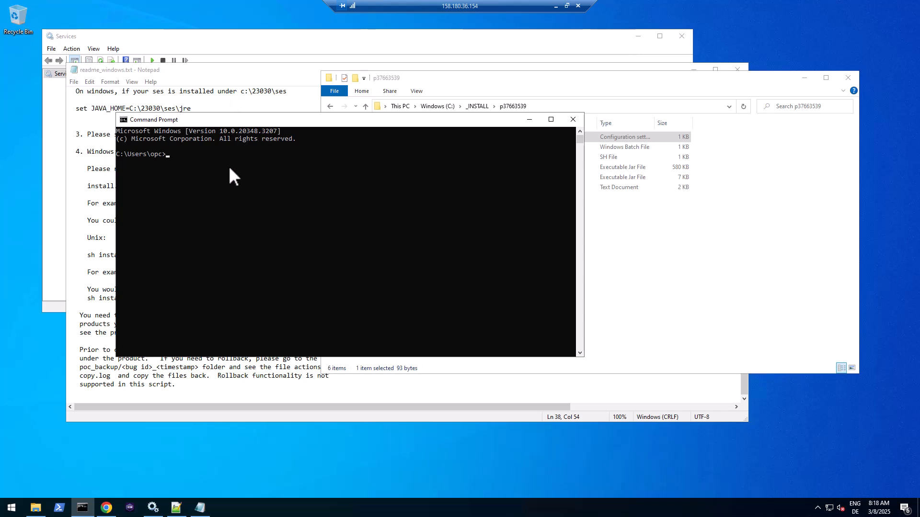
{"action": "type", "text": "C:\\_INSTALL\\p37663539"}
{"action": "key", "text": "Home"}
{"action": "type", "text": "cd"}
{"action": "key", "text": "Return"}
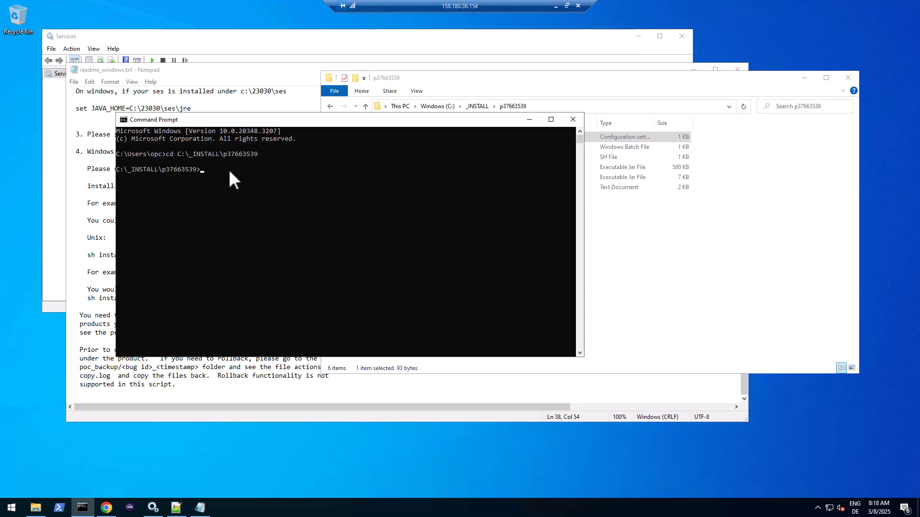
{"action": "left_click_drag", "start_coordinate": [252, 120], "coordinate": [470, 206]}
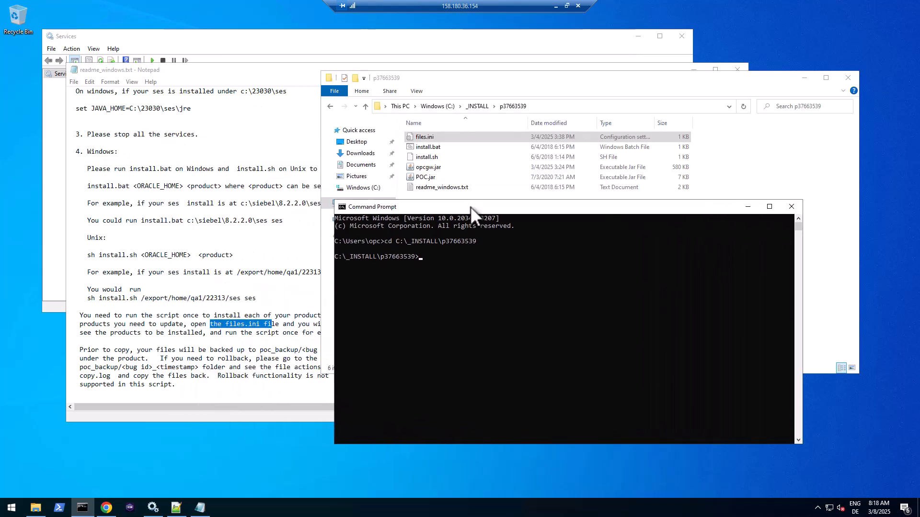
- Set JAVA_HOME to C:\siebel\mde\jre after confirming the jre folder exists
{"action": "type", "text": "set JAVA_HOME=C:\\siebel\\mde\\jre"}
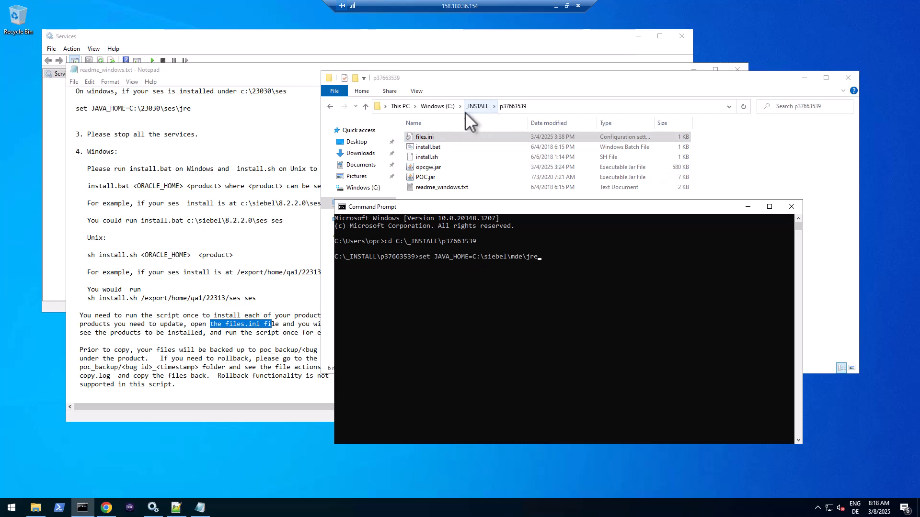
{"action": "left_click", "coordinate": [447, 106]}
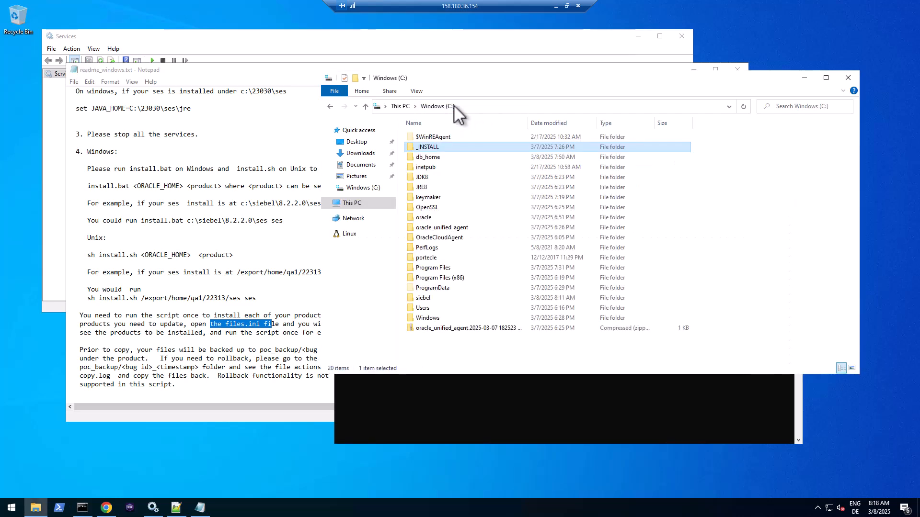
{"action": "double_click", "coordinate": [426, 297]}
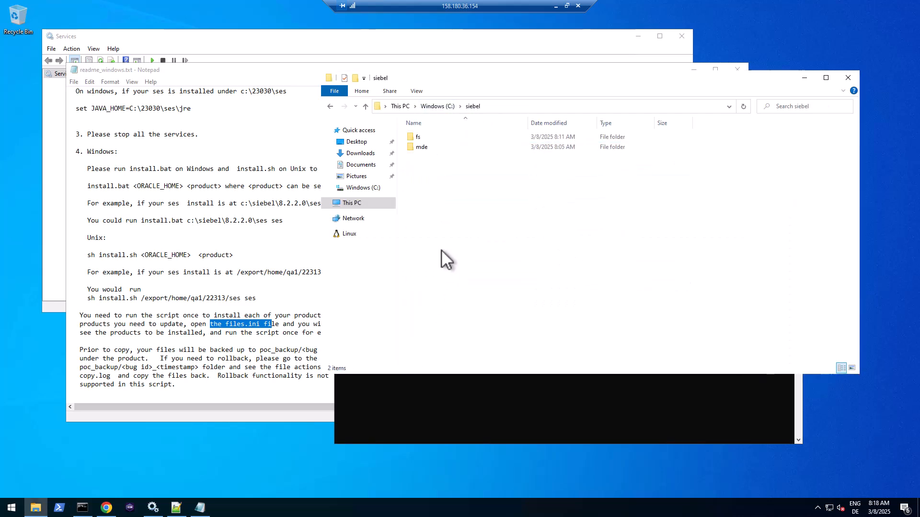
{"action": "double_click", "coordinate": [421, 146]}
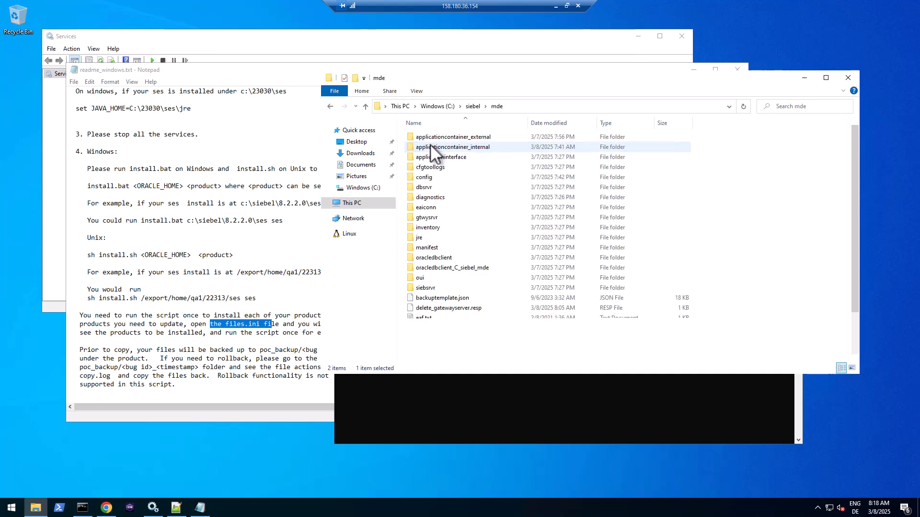
{"action": "left_click", "coordinate": [421, 237]}
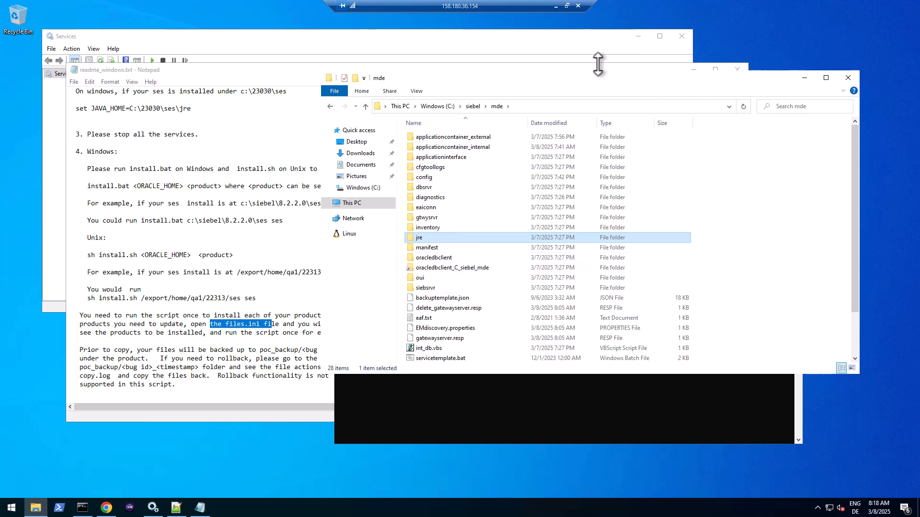
{"action": "left_click", "coordinate": [434, 396]}
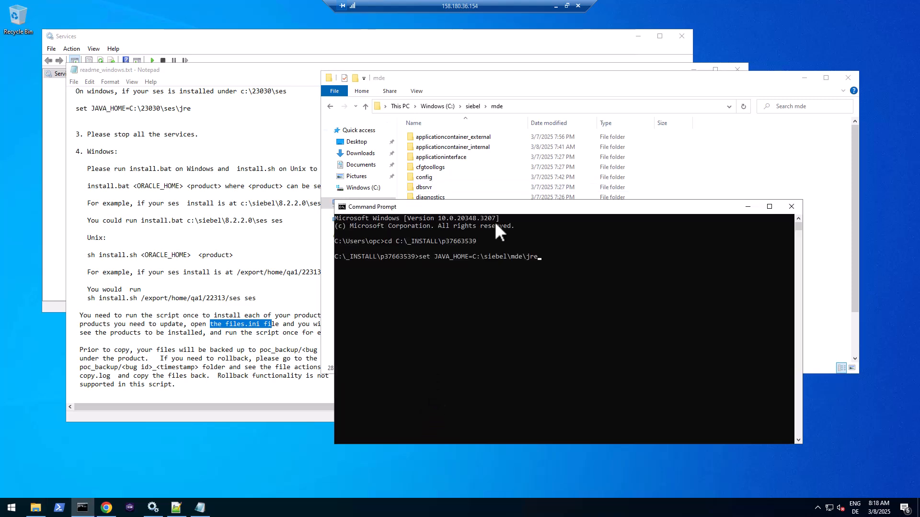
{"action": "key", "text": "Return"}
- Run install.bat C:\siebel\mde ses to apply the patch
{"action": "type", "text": "inst"}
{"action": "key", "text": "Tab"}
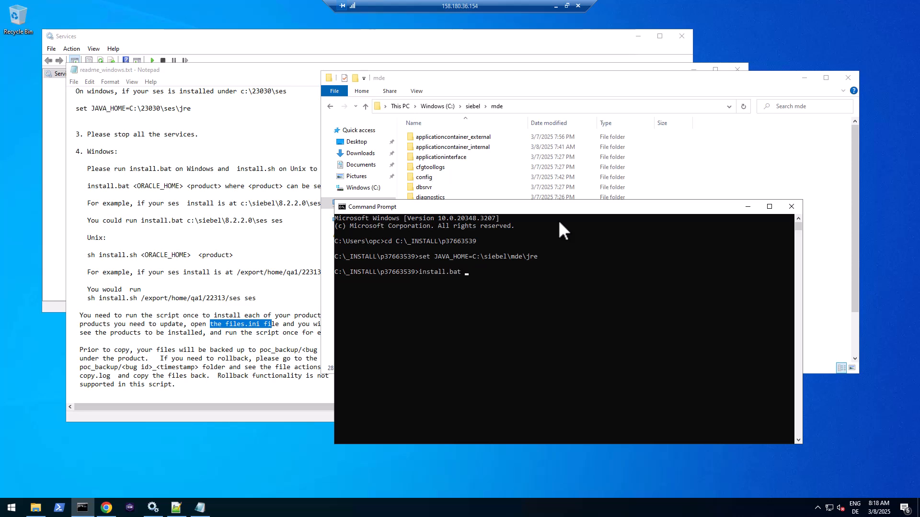
{"action": "left_click", "coordinate": [545, 108]}
{"action": "key", "text": "ctrl+c"}
{"action": "left_click", "coordinate": [368, 422]}
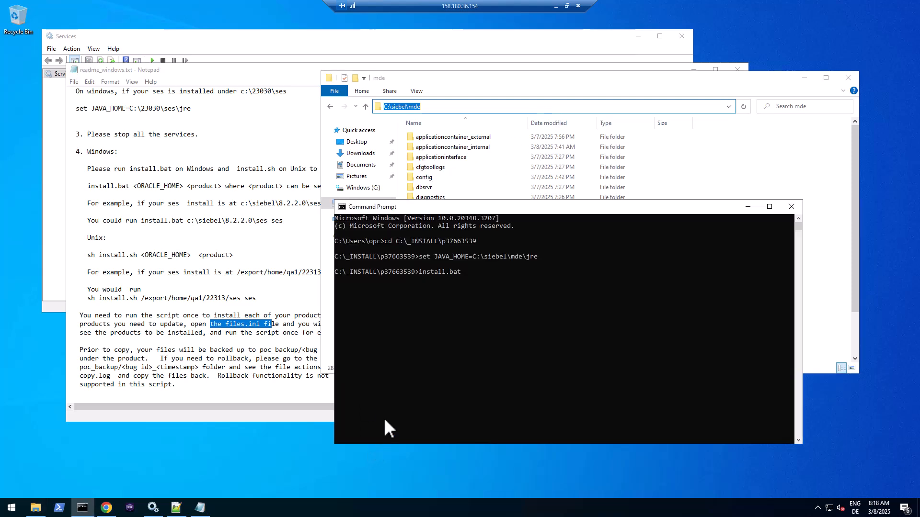
{"action": "key", "text": "ctrl+v"}
{"action": "type", "text": "ses"}
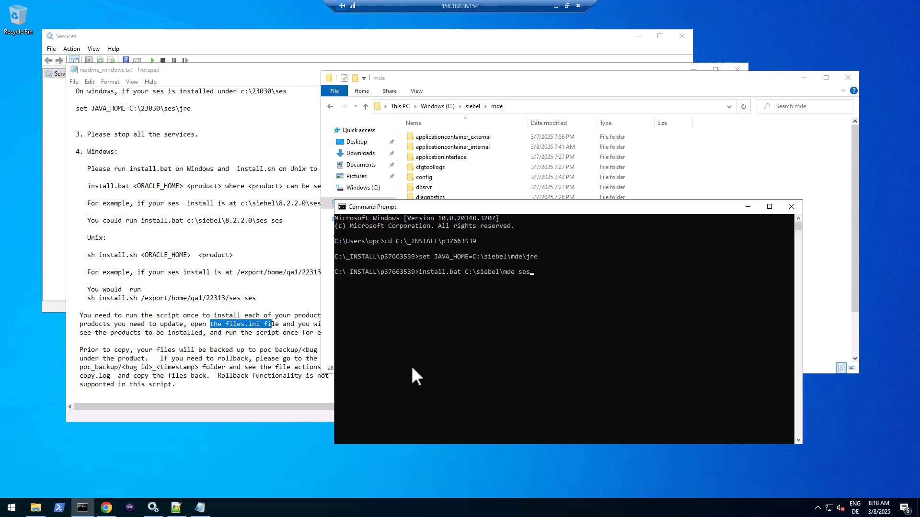
{"action": "key", "text": "Return"}
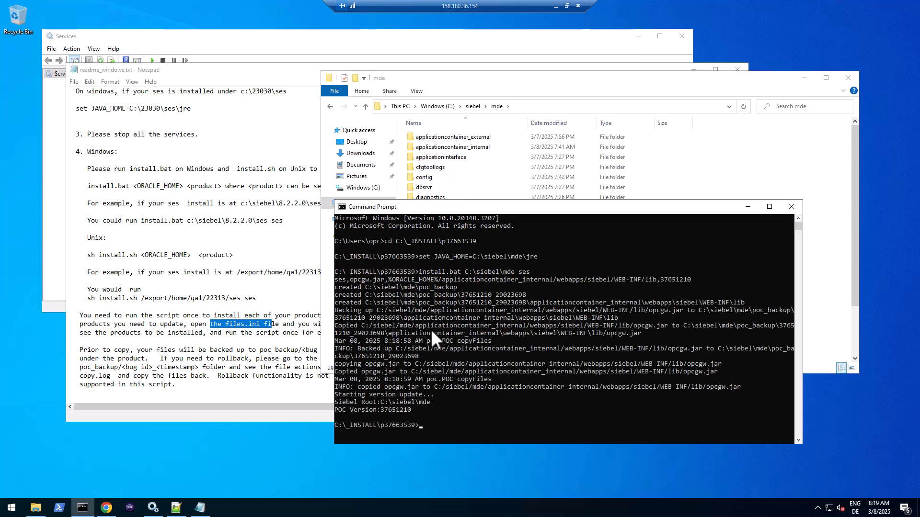
- Review the output showing opcgw.jar copied and POC Version 37651210
{"action": "left_click_drag", "start_coordinate": [525, 207], "coordinate": [444, 133]}
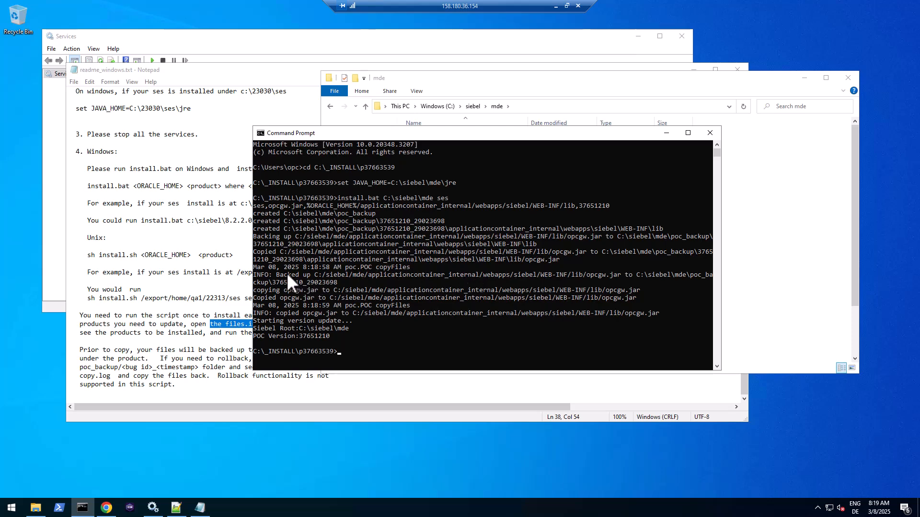
{"action": "left_click_drag", "start_coordinate": [277, 251], "coordinate": [343, 267]}
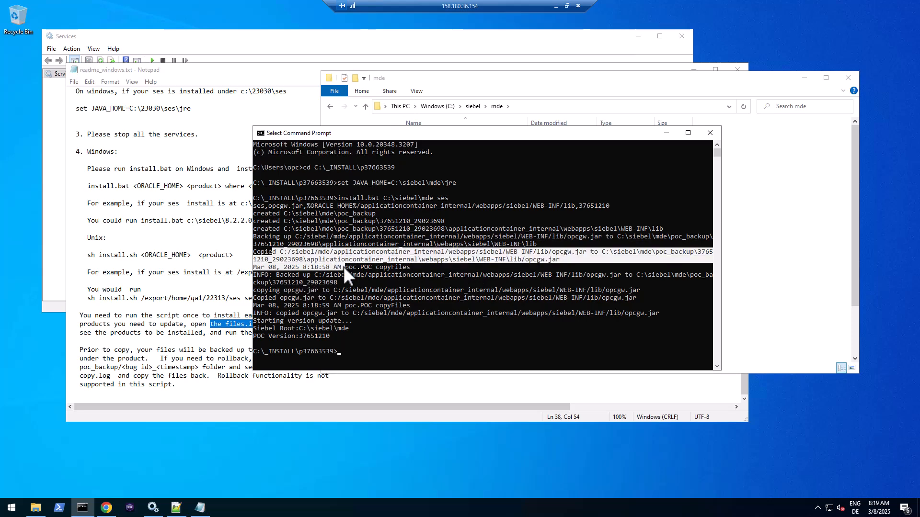
{"action": "left_click_drag", "start_coordinate": [265, 318], "coordinate": [341, 321]}
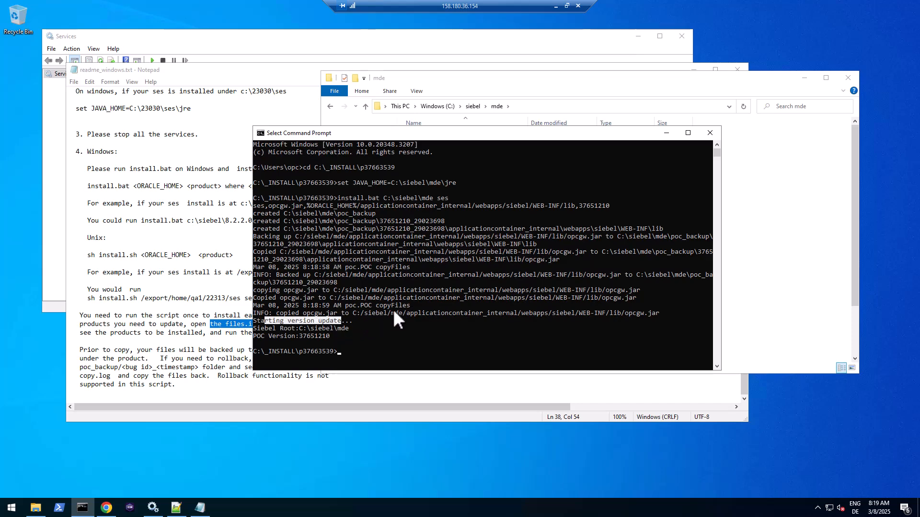
{"action": "left_click", "coordinate": [776, 209]}
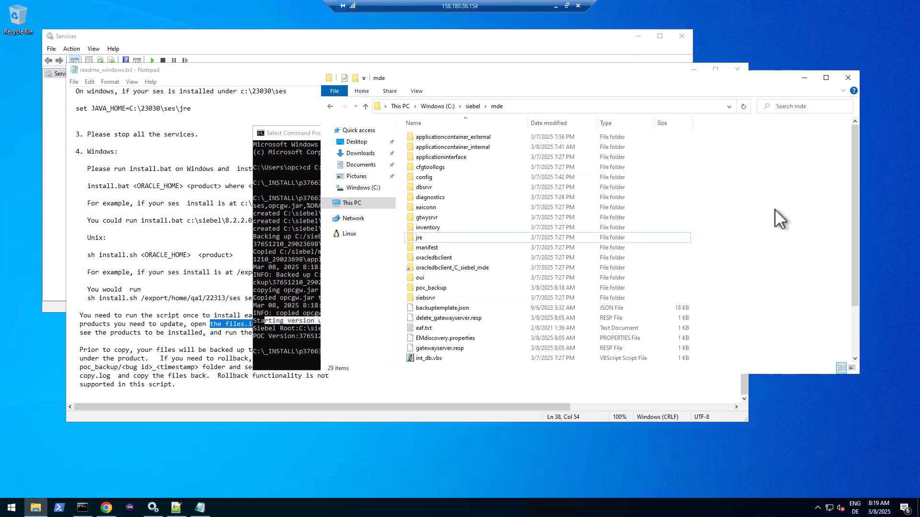
- Open C:\siebel\mde\Siebel_version.properties in Notepad (always) and check SIEBEL_VERSION and POC_ID 37651210
{"action": "left_click", "coordinate": [473, 106]}
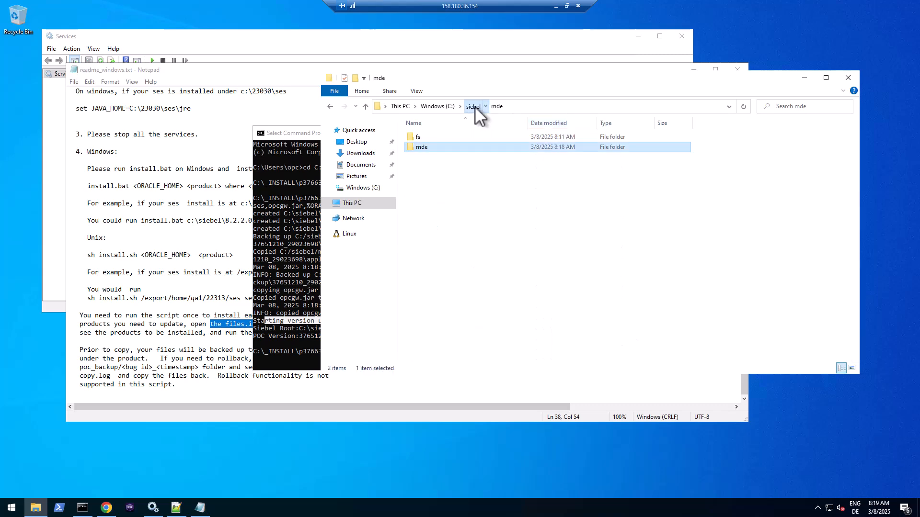
{"action": "double_click", "coordinate": [423, 148]}
{"action": "scroll", "coordinate": [439, 331], "scroll_direction": "down", "scroll_amount": 2}
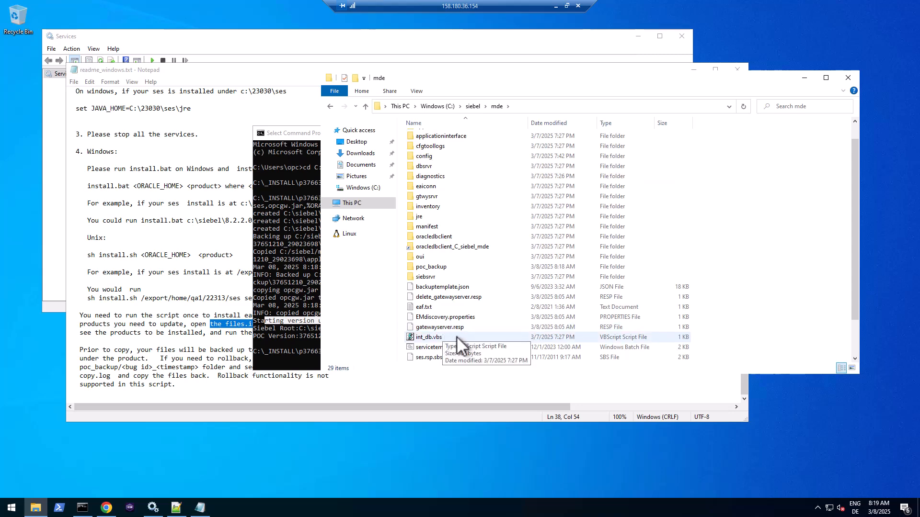
{"action": "double_click", "coordinate": [447, 336]}
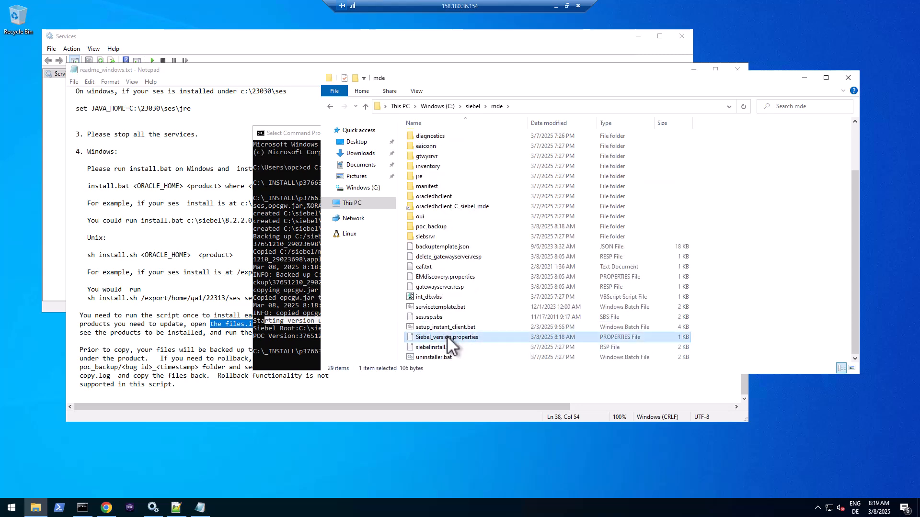
{"action": "left_click", "coordinate": [427, 177]}
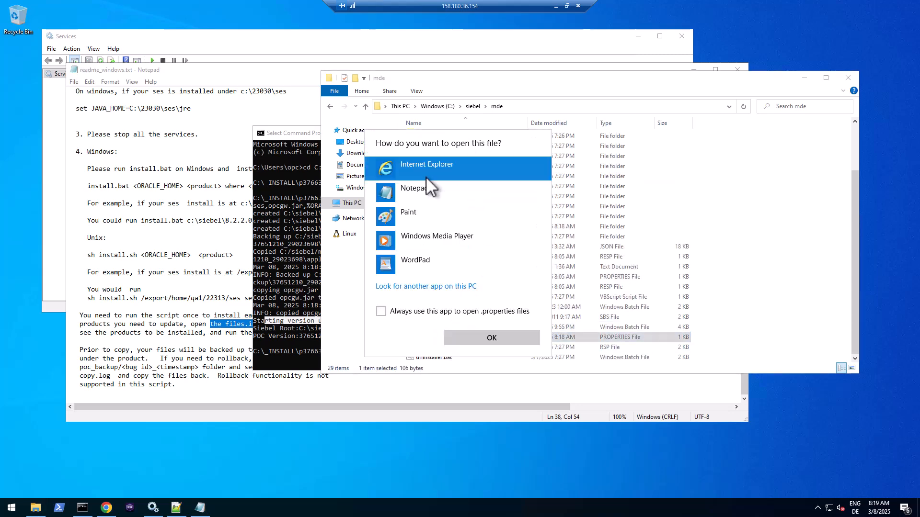
{"action": "left_click", "coordinate": [412, 191]}
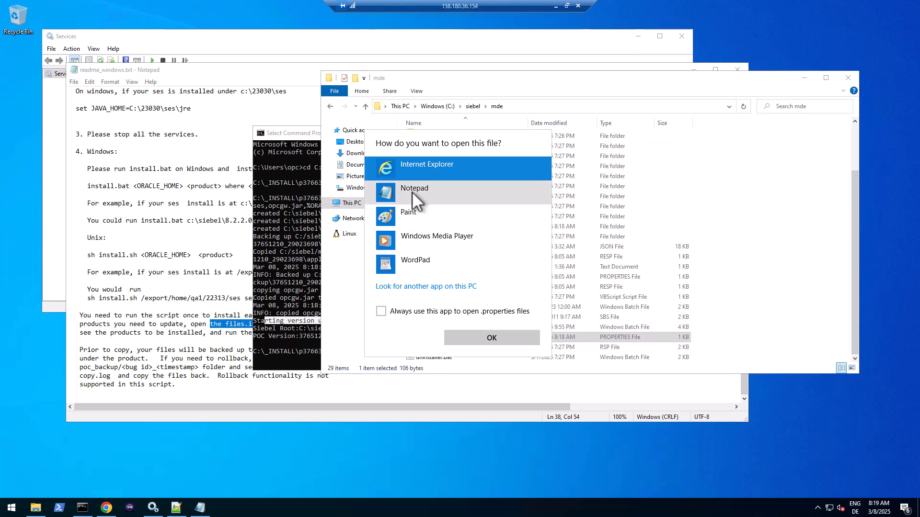
{"action": "left_click", "coordinate": [477, 337]}
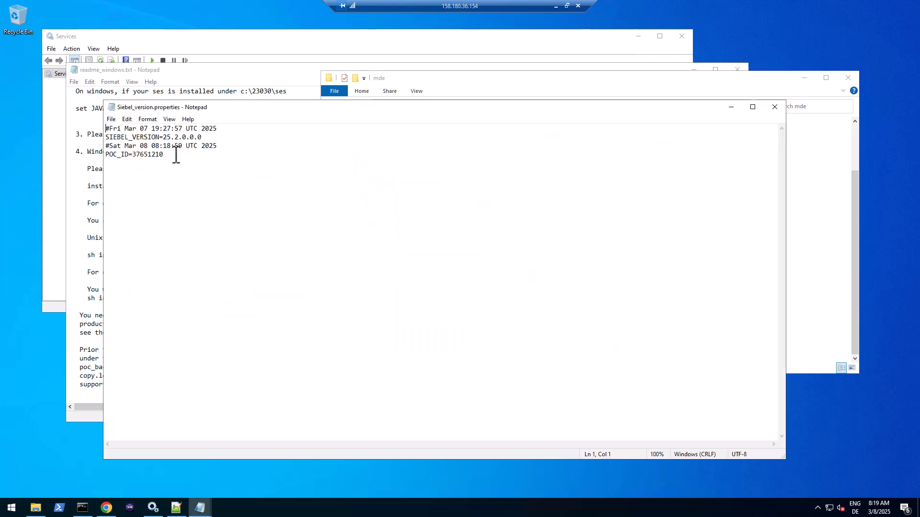
{"action": "left_click_drag", "start_coordinate": [174, 154], "coordinate": [106, 150]}
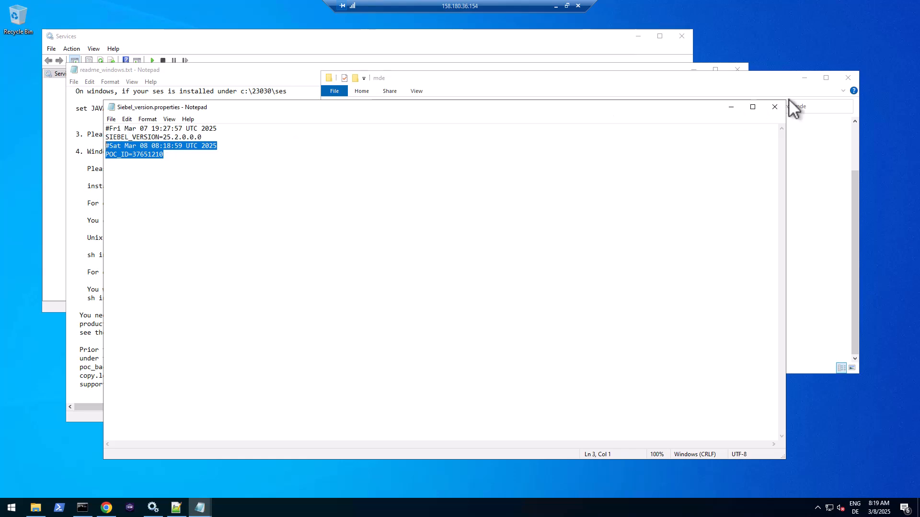
- Close the version properties file and select the External Tomcat SiebelApplicationContainer service in Services
{"action": "left_click", "coordinate": [774, 107]}
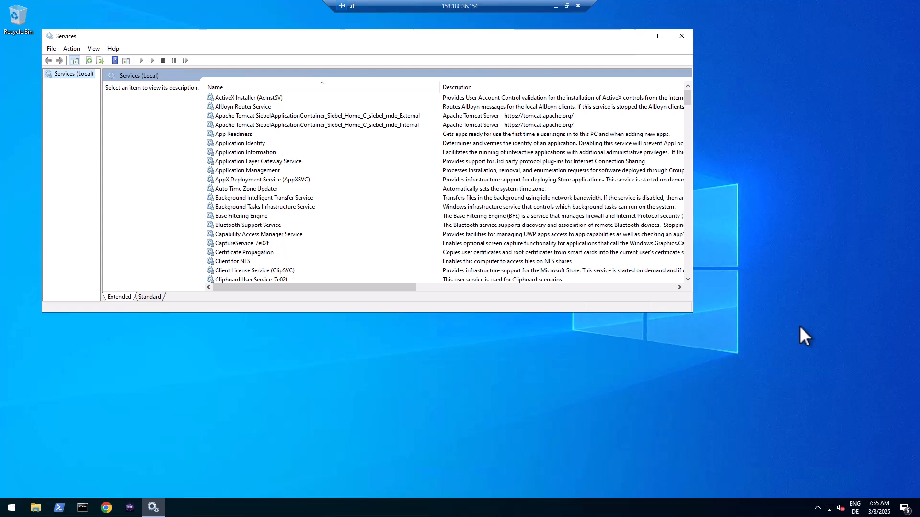
{"action": "left_click", "coordinate": [402, 116]}
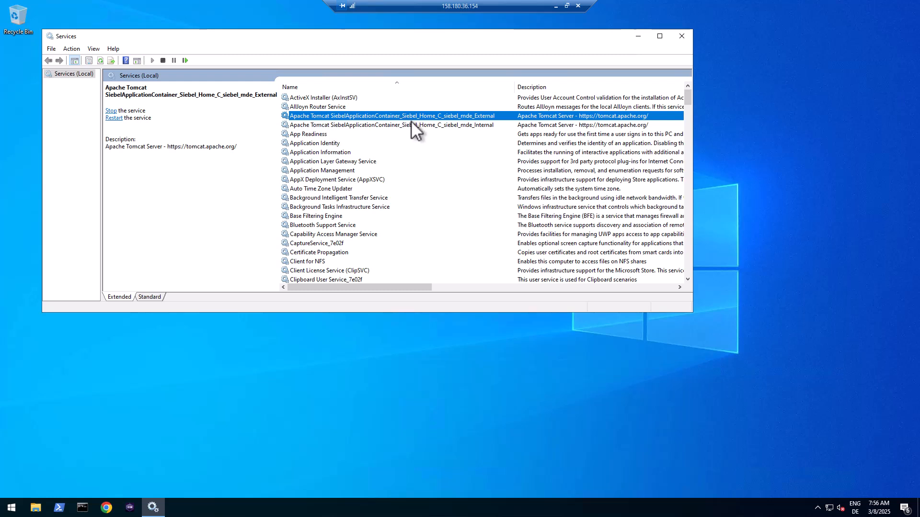
- Copy the External Tomcat service's executable path from its Properties and open a new Command Prompt
{"action": "left_click", "coordinate": [415, 124]}
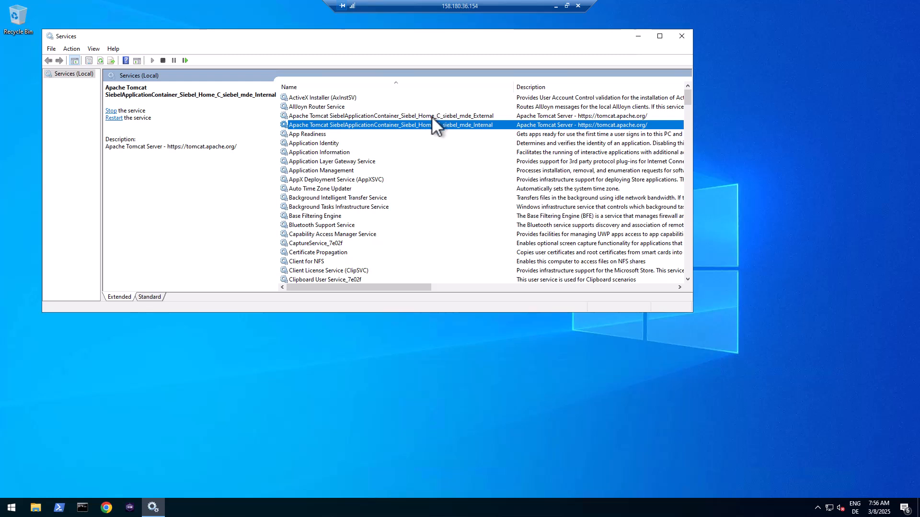
{"action": "left_click", "coordinate": [431, 116]}
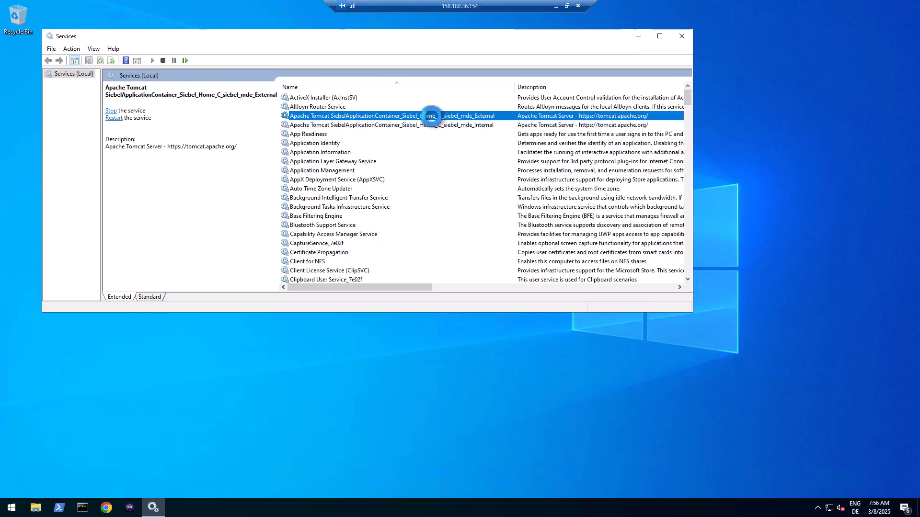
{"action": "right_click", "coordinate": [431, 116]}
{"action": "left_click", "coordinate": [460, 208]}
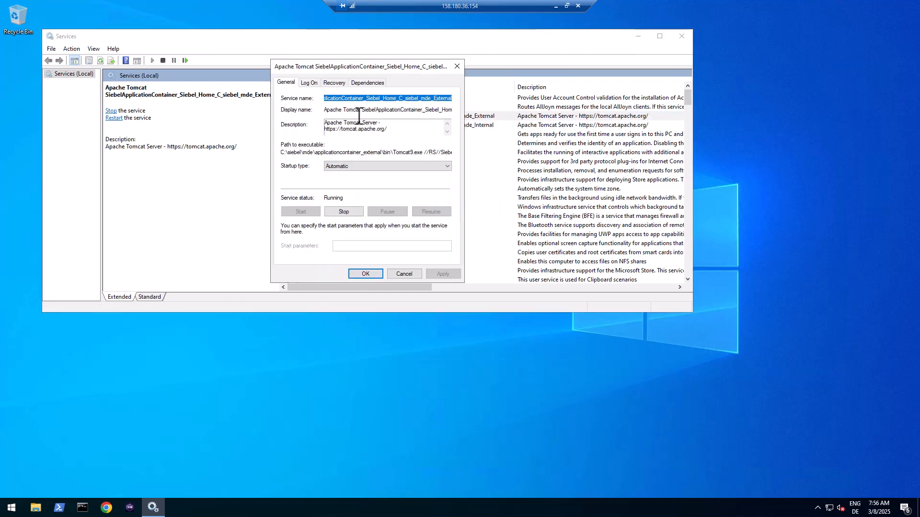
{"action": "left_click_drag", "start_coordinate": [281, 152], "coordinate": [478, 150]}
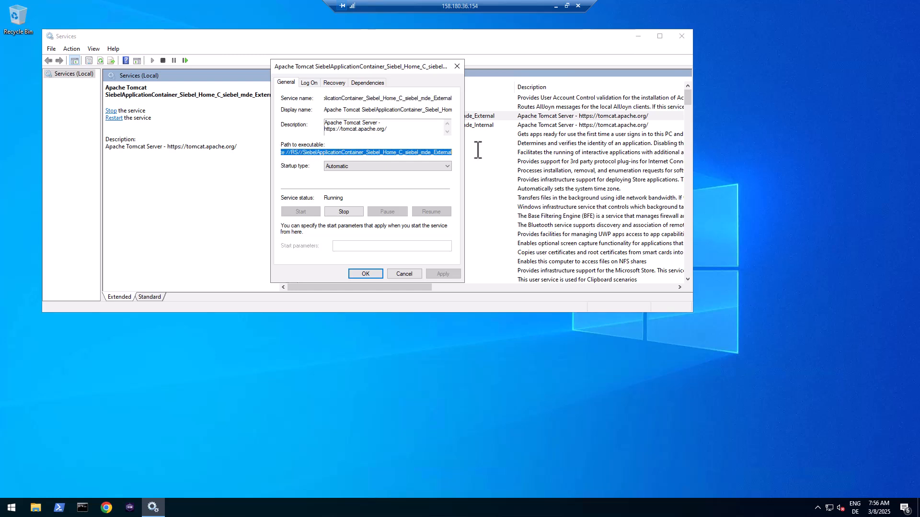
{"action": "right_click", "coordinate": [417, 154]}
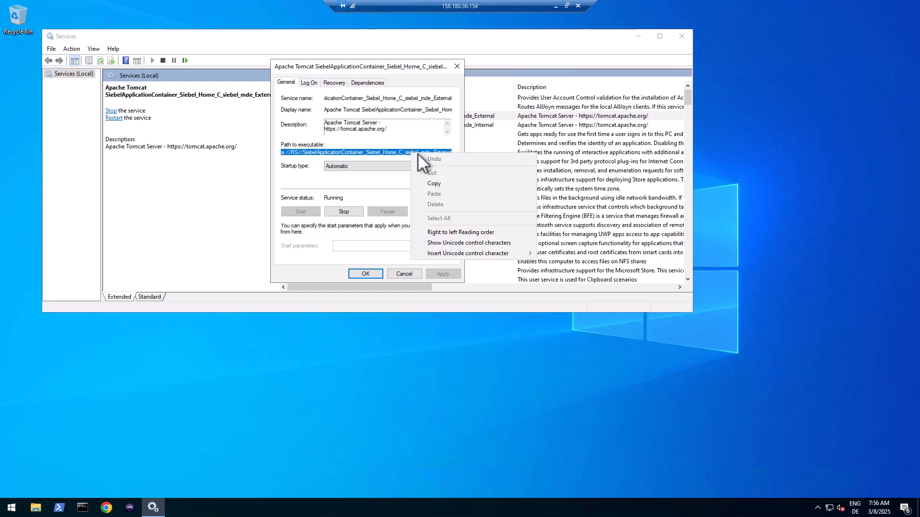
{"action": "left_click", "coordinate": [431, 184]}
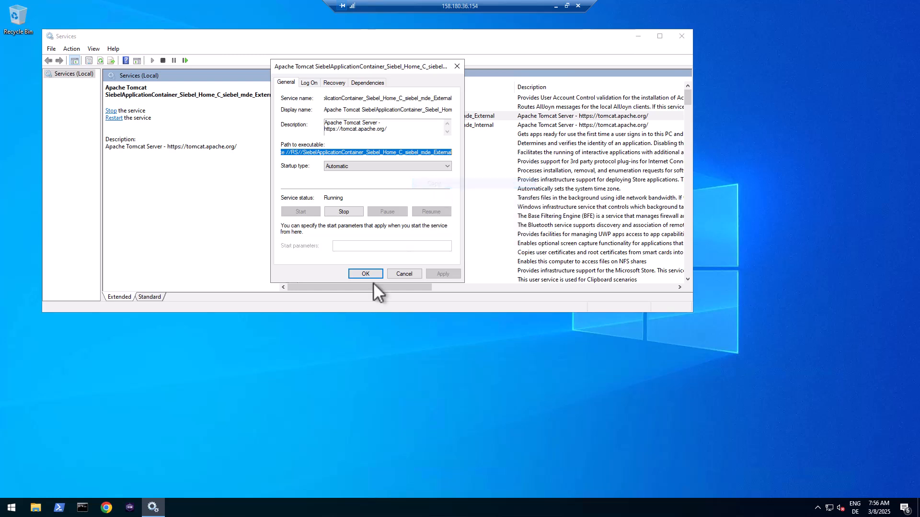
{"action": "left_click", "coordinate": [84, 508]}
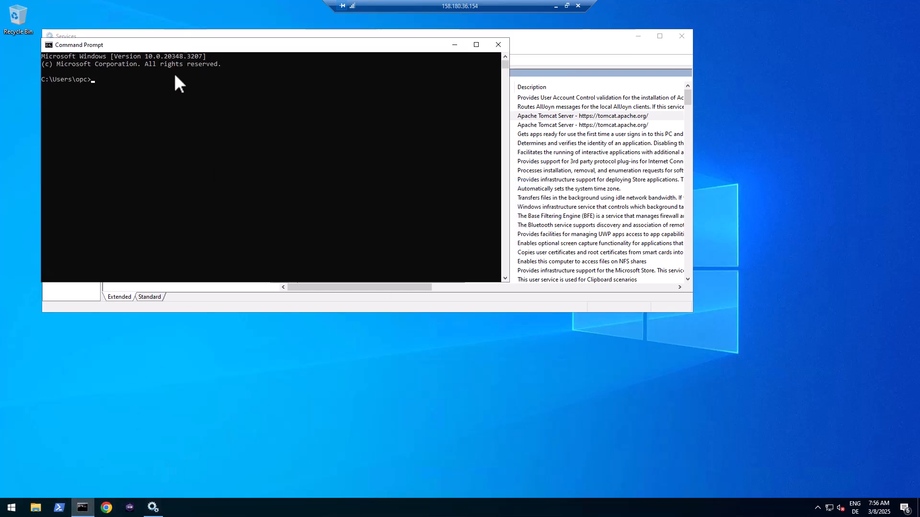
- Paste the External service path and edit it into a Tomcat9w.exe //ES// command
{"action": "right_click", "coordinate": [169, 110]}
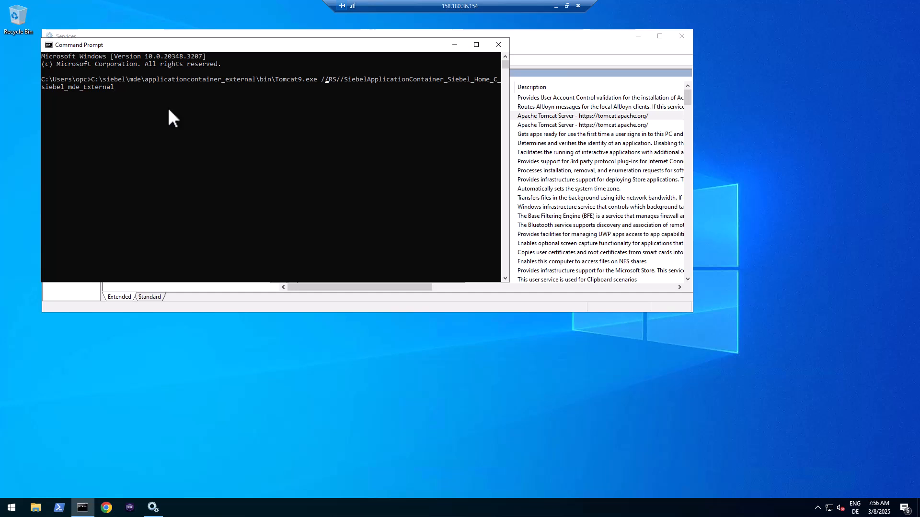
{"action": "key", "text": "Right"}
{"action": "key", "text": "Right"}
{"action": "key", "text": "BackSpace"}
{"action": "type", "text": "E"}
{"action": "key", "text": "Left"}
{"action": "key", "text": "Left"}
{"action": "key", "text": "Left"}
{"action": "key", "text": "Left"}
{"action": "key", "text": "Left"}
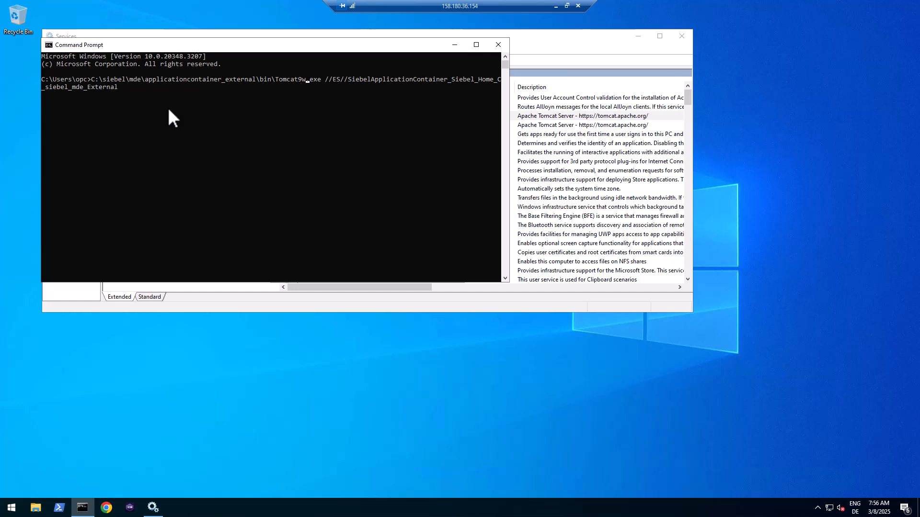
- Run the command and set the External service's initial and maximum memory pools to 2560 MB, then save
{"action": "key", "text": "Return"}
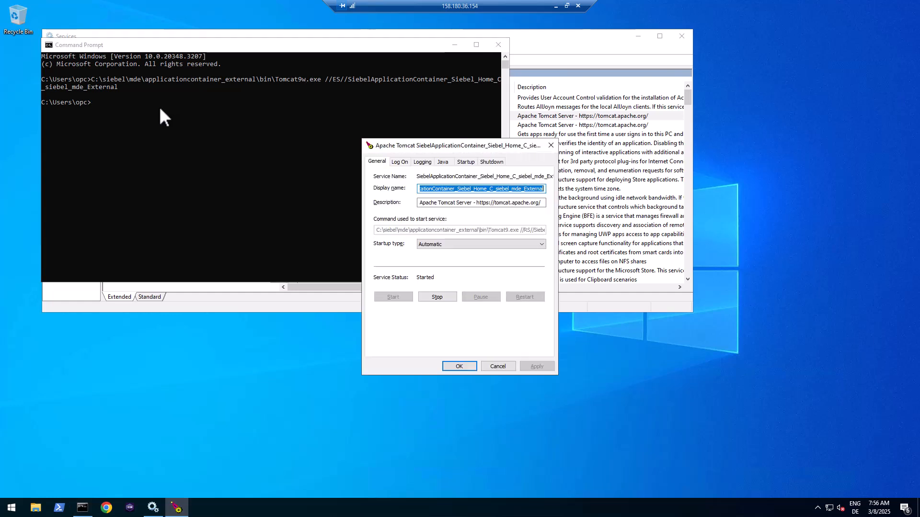
{"action": "left_click", "coordinate": [442, 164]}
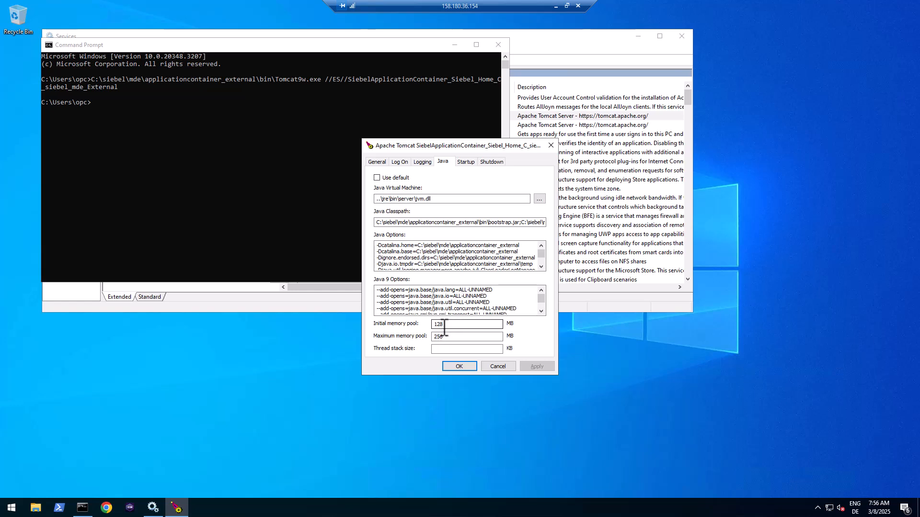
{"action": "left_click_drag", "start_coordinate": [446, 325], "coordinate": [424, 328]}
{"action": "type", "text": "2560"}
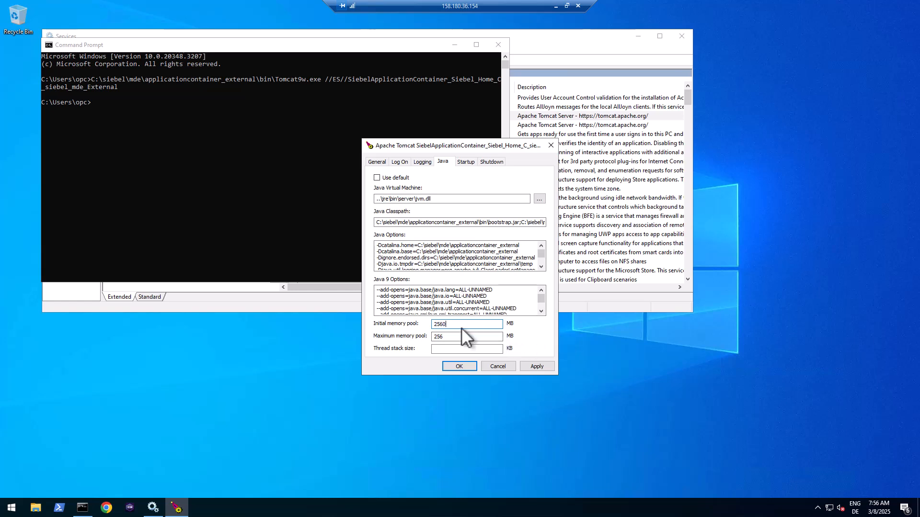
{"action": "left_click_drag", "start_coordinate": [451, 325], "coordinate": [428, 339]}
{"action": "key", "text": "ctrl+c"}
{"action": "key", "text": "ctrl+v"}
{"action": "left_click_drag", "start_coordinate": [451, 337], "coordinate": [422, 324]}
{"action": "left_click", "coordinate": [530, 365]}
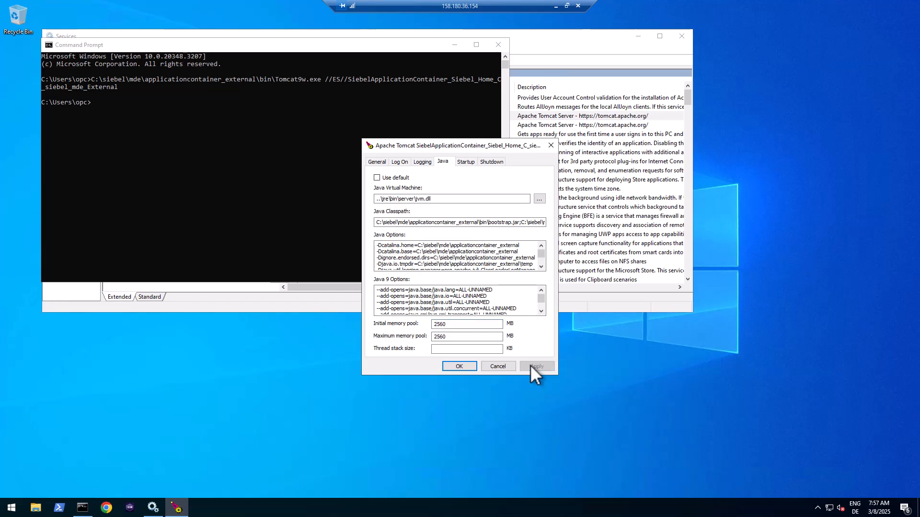
{"action": "left_click", "coordinate": [459, 366]}
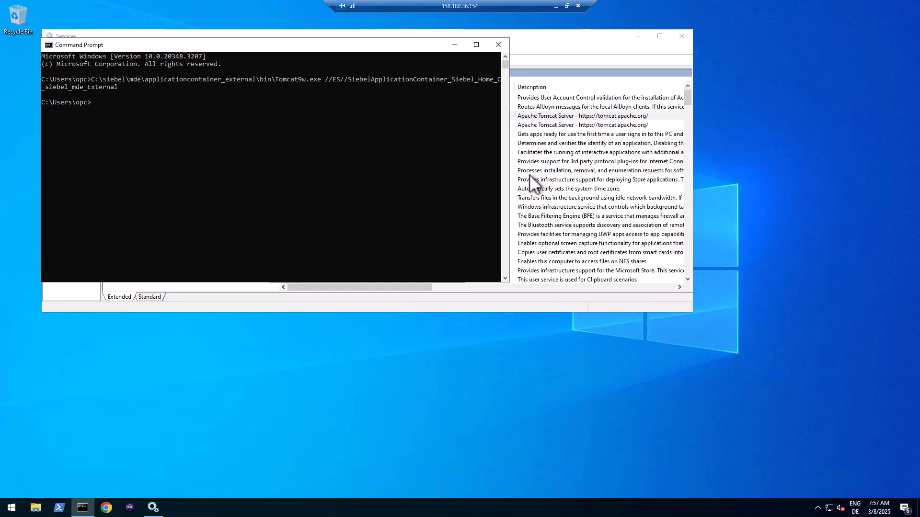
- Copy the Internal Tomcat service's path and run it as a Tomcat9w.exe //ES// command
{"action": "left_click", "coordinate": [516, 39]}
{"action": "double_click", "coordinate": [390, 124]}
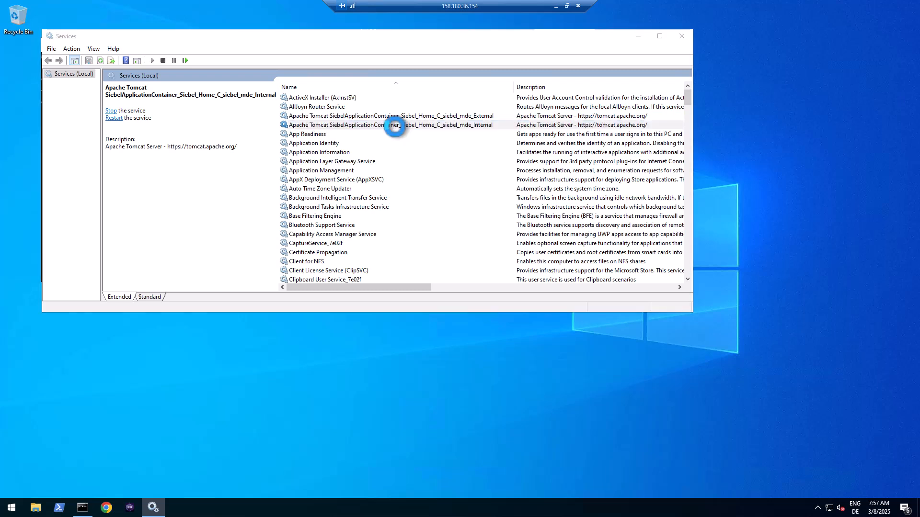
{"action": "left_click_drag", "start_coordinate": [294, 165], "coordinate": [507, 165]}
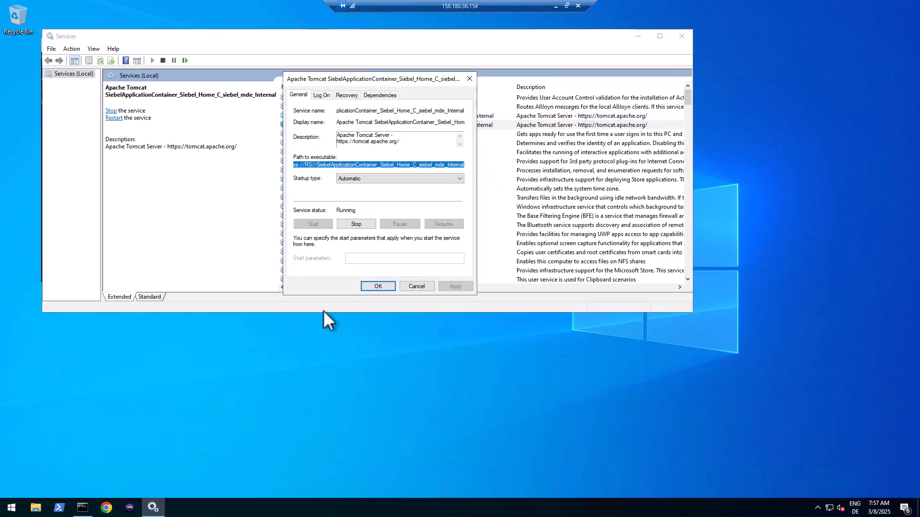
{"action": "left_click", "coordinate": [82, 507]}
{"action": "right_click", "coordinate": [258, 181]}
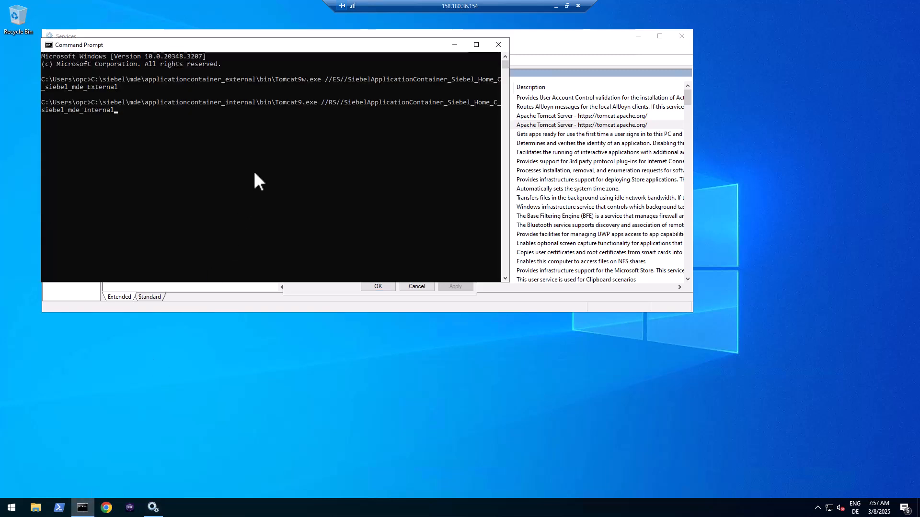
{"action": "key", "text": "Right"}
{"action": "key", "text": "Right"}
{"action": "type", "text": "E"}
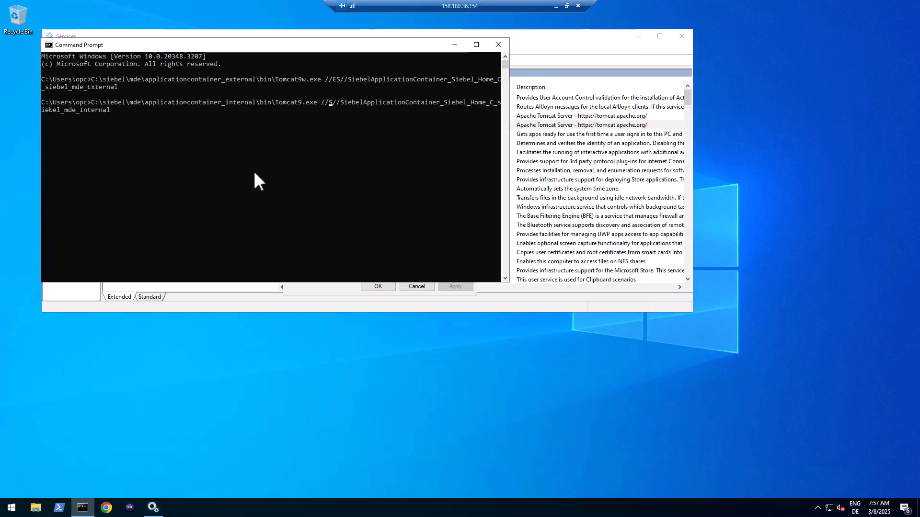
{"action": "key", "text": "Delete"}
{"action": "key", "text": "Left"}
{"action": "key", "text": "Left"}
{"action": "key", "text": "Left"}
{"action": "key", "text": "Left"}
{"action": "key", "text": "Left"}
{"action": "key", "text": "Left"}
{"action": "key", "text": "Left"}
{"action": "key", "text": "Left"}
{"action": "type", "text": "w"}
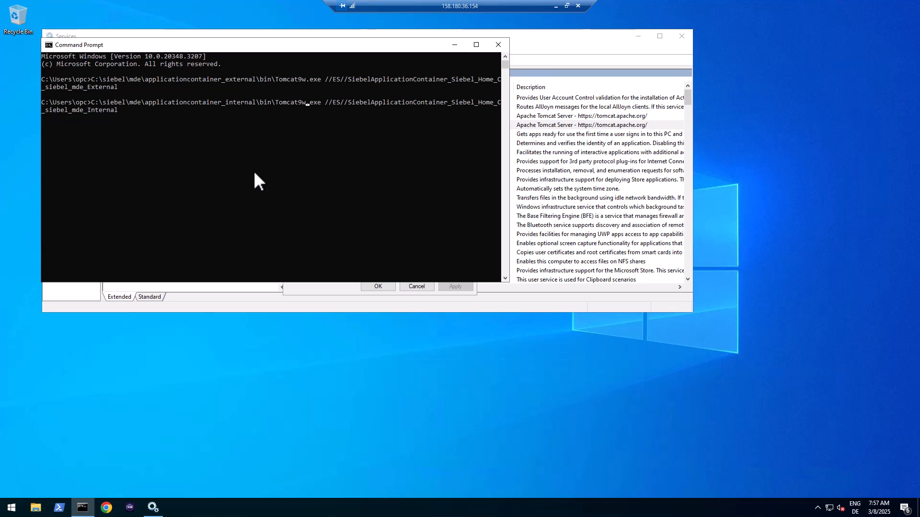
{"action": "key", "text": "Return"}
- Set the Internal service's initial and maximum memory pools to 2560 MB and save
{"action": "left_click", "coordinate": [443, 162]}
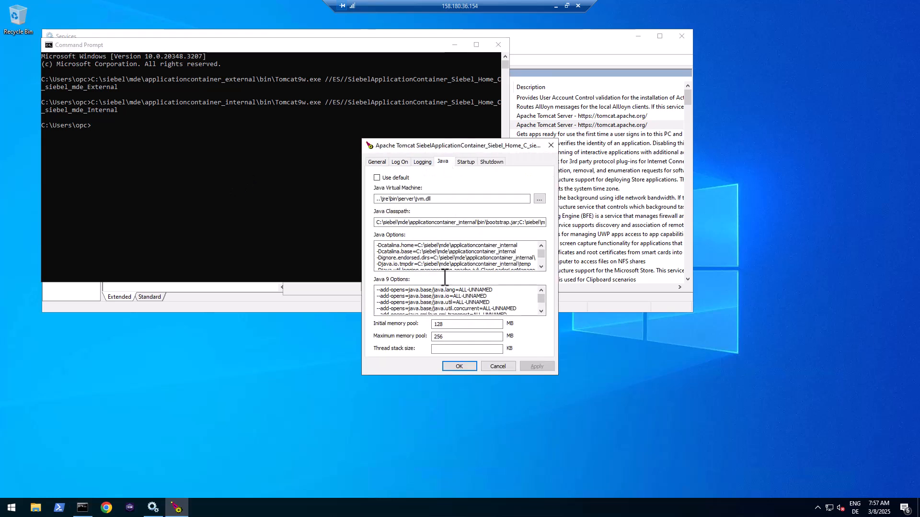
{"action": "left_click_drag", "start_coordinate": [453, 325], "coordinate": [420, 327]}
{"action": "type", "text": "2560"}
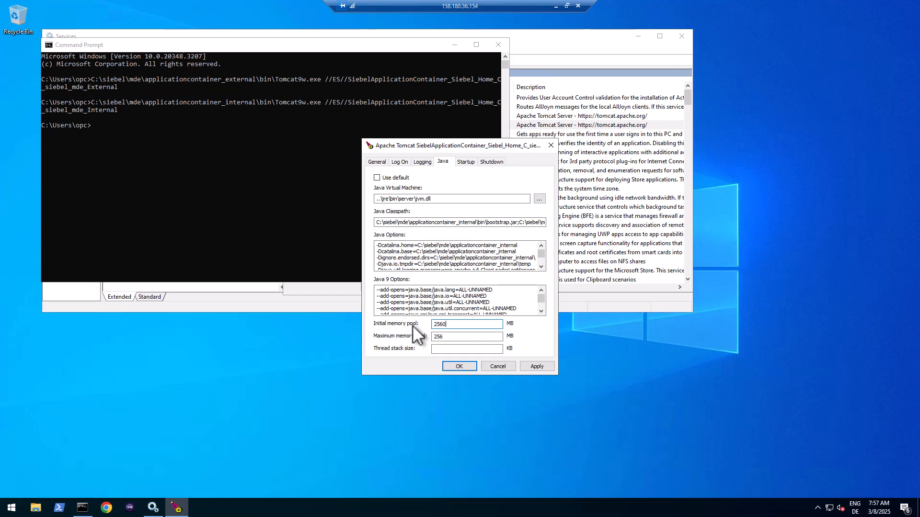
{"action": "key", "text": "shift+Home"}
{"action": "key", "text": "Tab"}
{"action": "key", "text": "ctrl+v"}
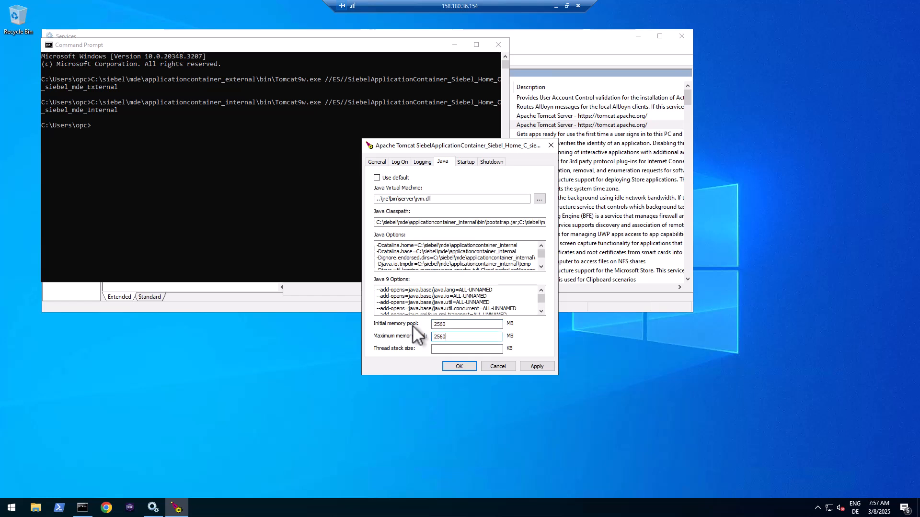
{"action": "left_click", "coordinate": [459, 367]}
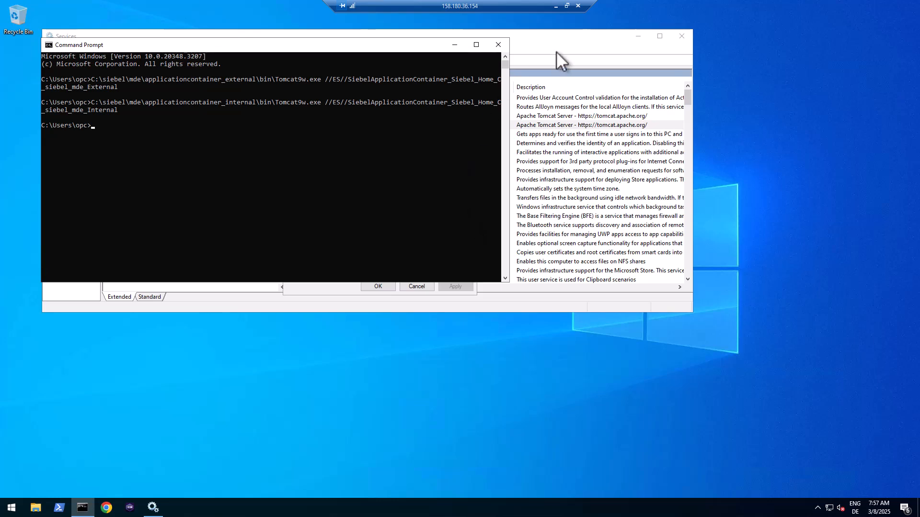
- Change the startup type of both Internal and External Tomcat services to Manual
{"action": "left_click", "coordinate": [554, 35]}
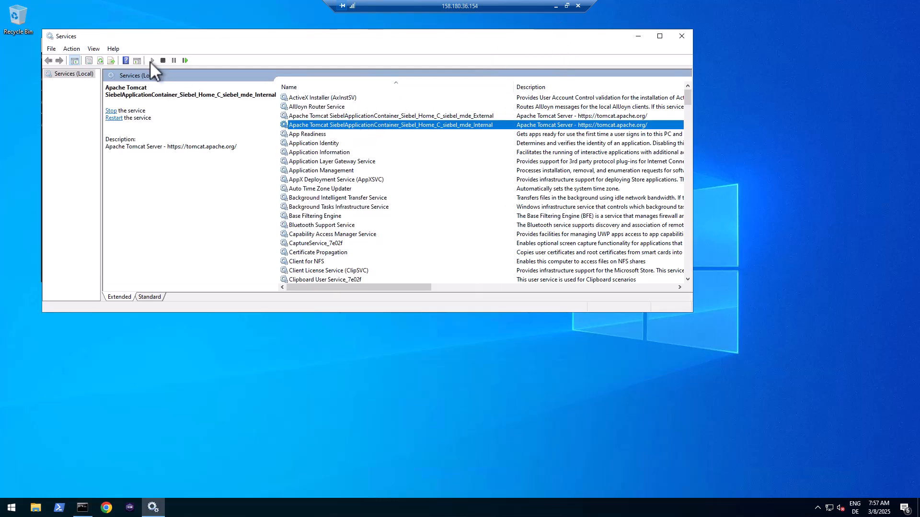
{"action": "left_click", "coordinate": [364, 110]}
{"action": "left_click", "coordinate": [368, 125]}
{"action": "left_click_drag", "start_coordinate": [400, 288], "coordinate": [652, 281]}
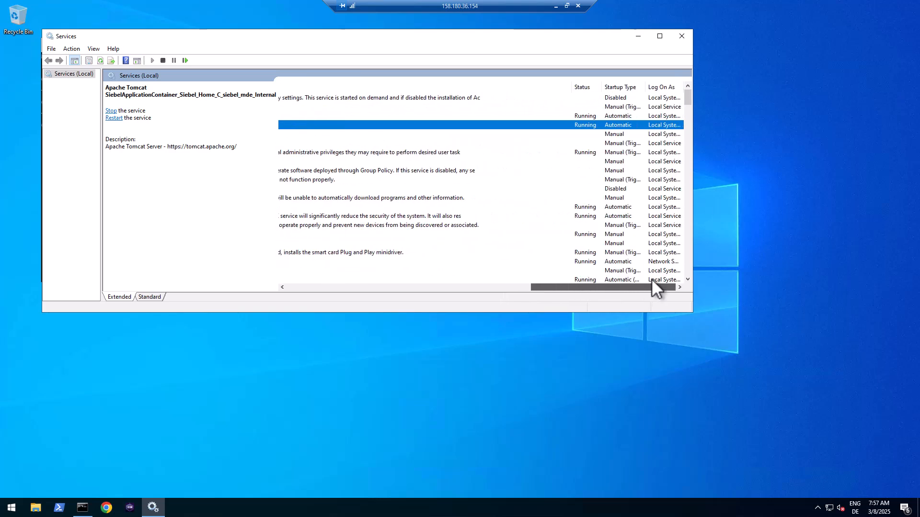
{"action": "double_click", "coordinate": [625, 127]}
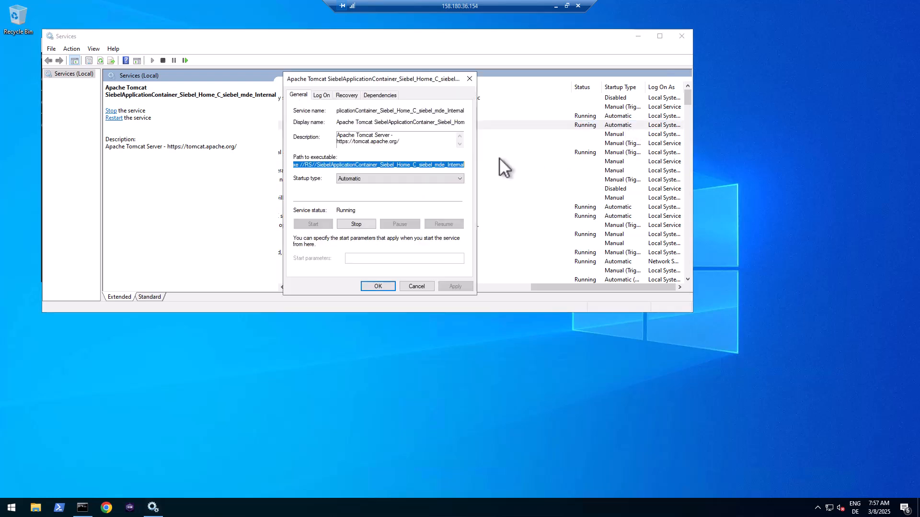
{"action": "left_click", "coordinate": [363, 179]}
{"action": "left_click", "coordinate": [355, 199]}
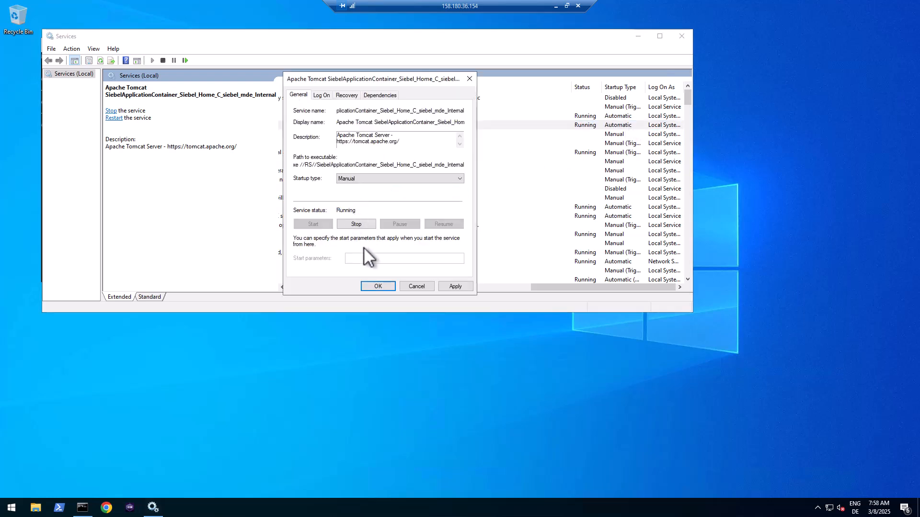
{"action": "left_click", "coordinate": [377, 286]}
{"action": "double_click", "coordinate": [621, 123]}
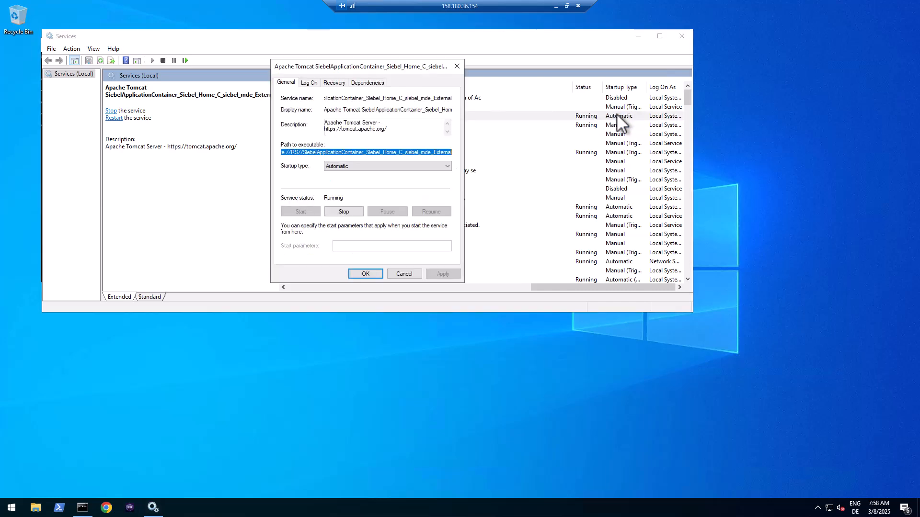
{"action": "left_click", "coordinate": [364, 166]}
{"action": "left_click", "coordinate": [343, 188]}
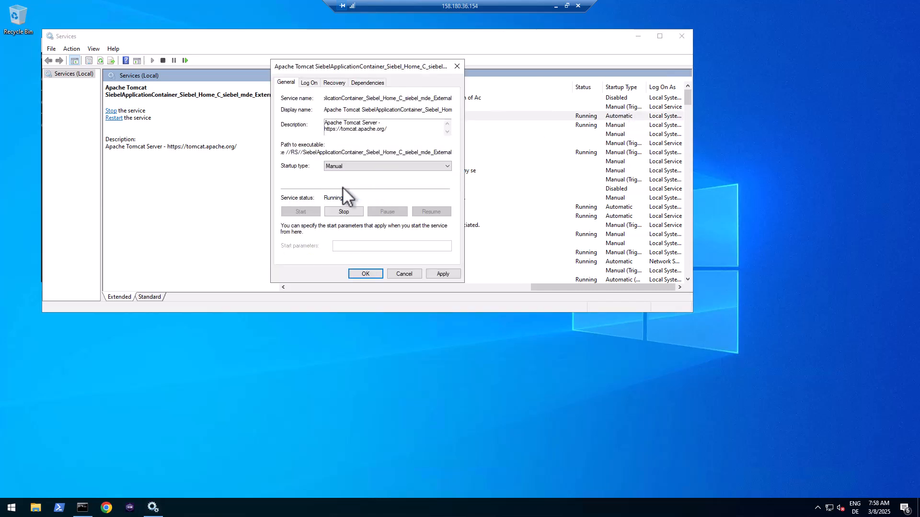
{"action": "left_click", "coordinate": [366, 274]}
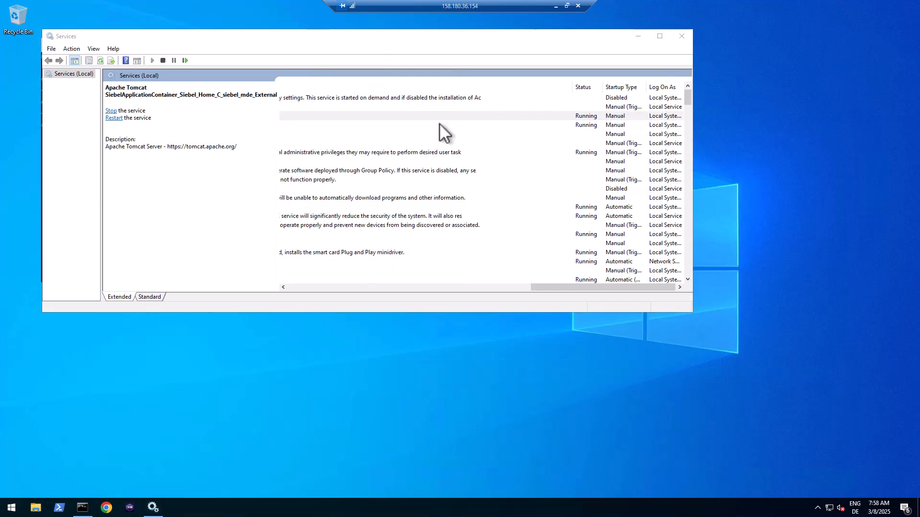
- Restart the Internal and External Tomcat application container services
{"action": "left_click", "coordinate": [313, 289]}
{"action": "left_click", "coordinate": [335, 125]}
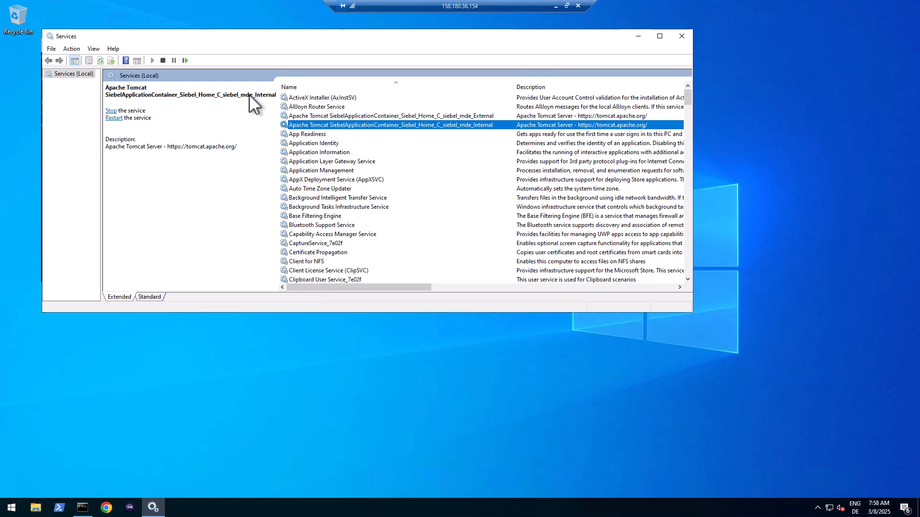
{"action": "left_click", "coordinate": [184, 59]}
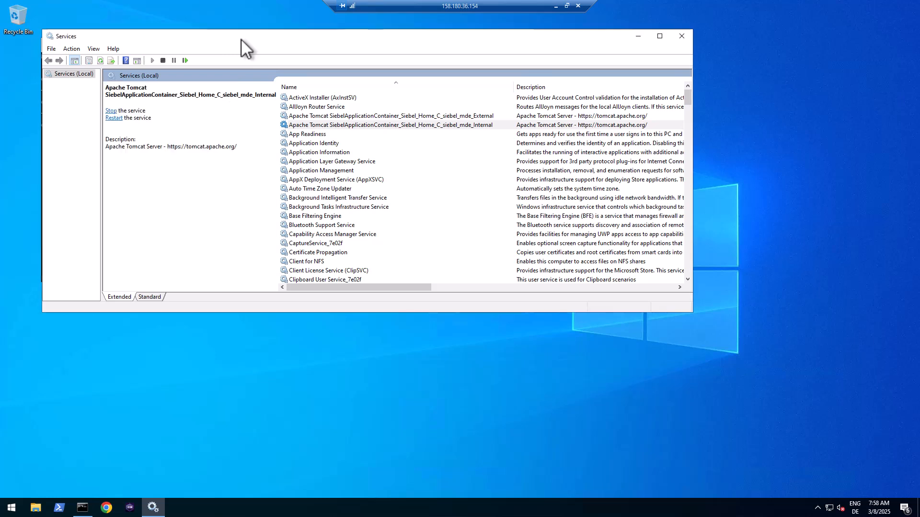
{"action": "left_click", "coordinate": [355, 116]}
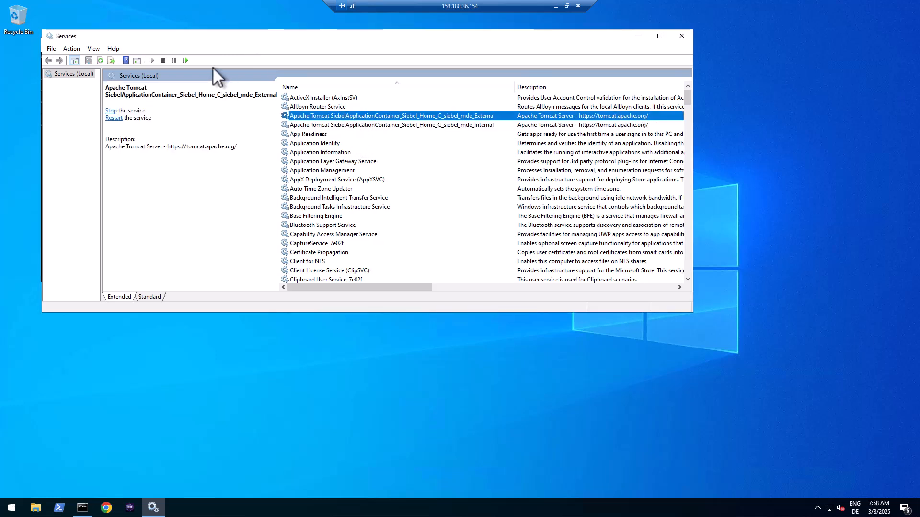
{"action": "left_click", "coordinate": [185, 60]}
{"action": "left_click", "coordinate": [107, 509]}
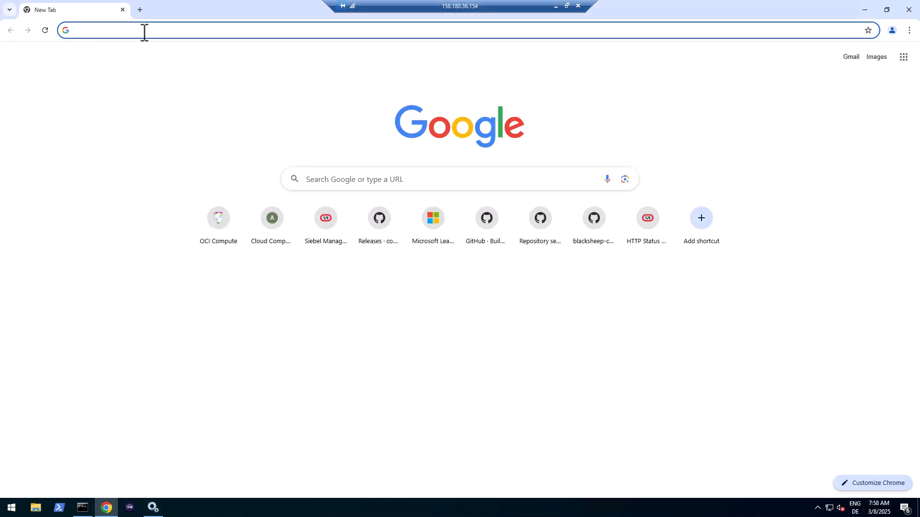
{"action": "left_click", "coordinate": [145, 30]}
{"action": "type", "text": "https"}
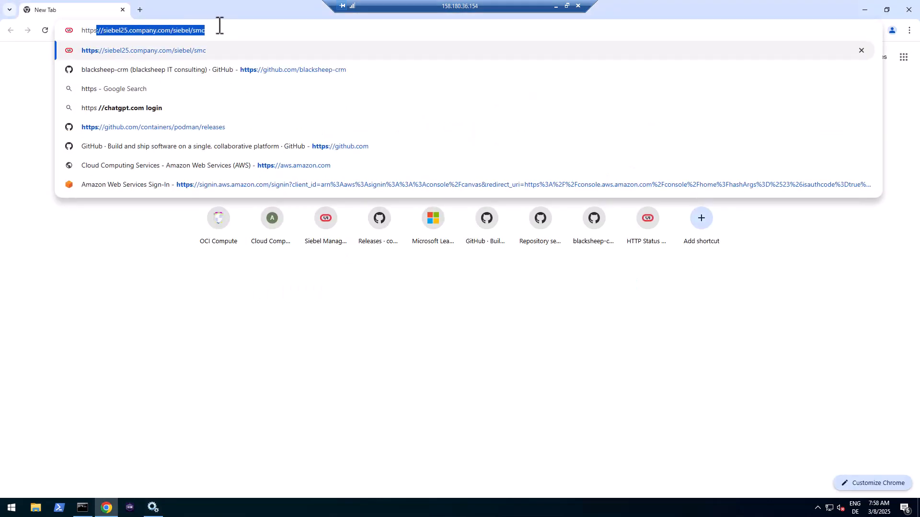
{"action": "key", "text": "Right"}
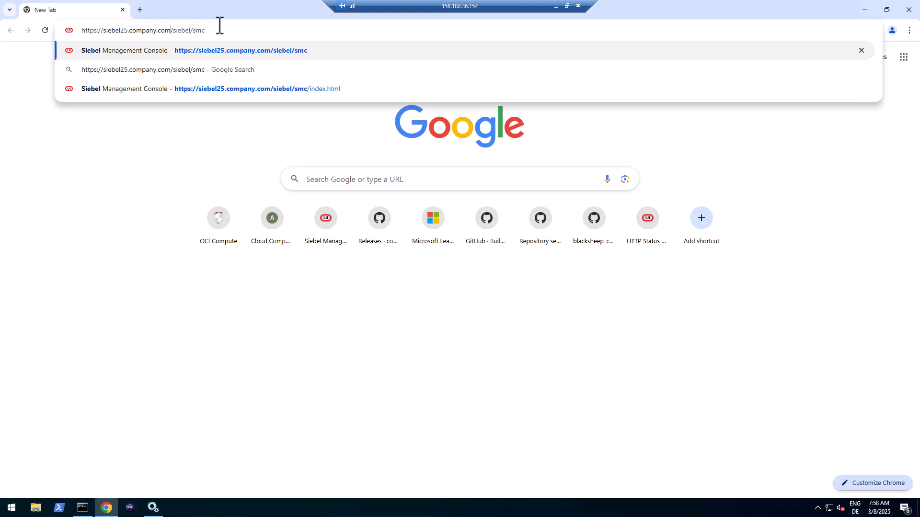
{"action": "key", "text": "shift+Left"}
{"action": "key", "text": "shift+Left"}
{"action": "key", "text": "shift+Left"}
{"action": "key", "text": "shift+Left"}
{"action": "key", "text": "shift+Left"}
{"action": "key", "text": "shift+Left"}
{"action": "key", "text": "shift+Left"}
{"action": "key", "text": "shift+Left"}
{"action": "key", "text": "shift+Left"}
{"action": "key", "text": "shift+Left"}
{"action": "key", "text": "shift+Left"}
{"action": "key", "text": "shift+Left"}
{"action": "key", "text": "shift+Left"}
{"action": "key", "text": "shift+Left"}
{"action": "key", "text": "shift+Left"}
{"action": "key", "text": "shift+Left"}
{"action": "key", "text": "shift+Left"}
{"action": "key", "text": "shift+Left"}
{"action": "key", "text": "shift+Left"}
{"action": "key", "text": "shift+Left"}
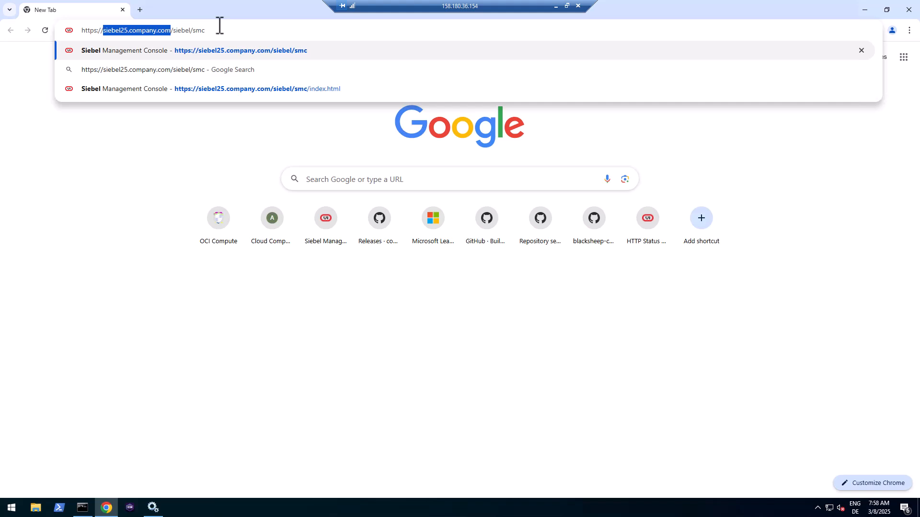
{"action": "key", "text": "Right"}
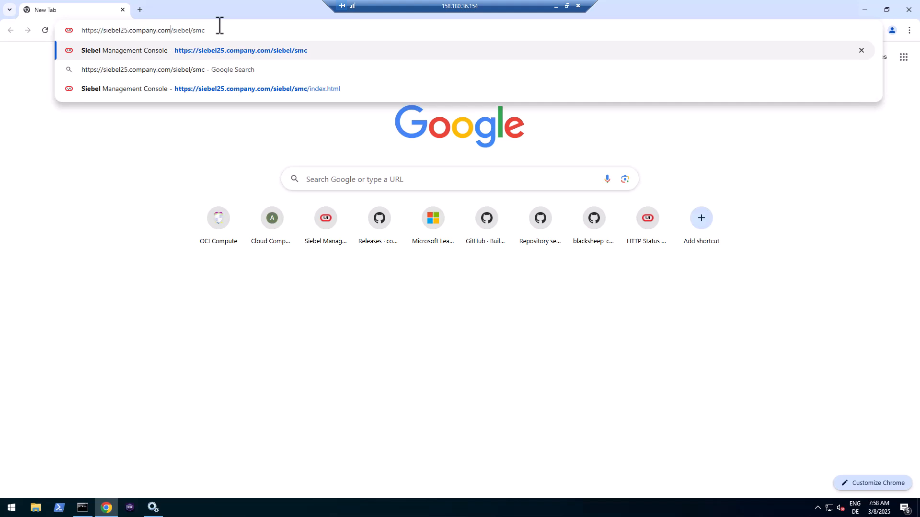
{"action": "type", "text": ":443"}
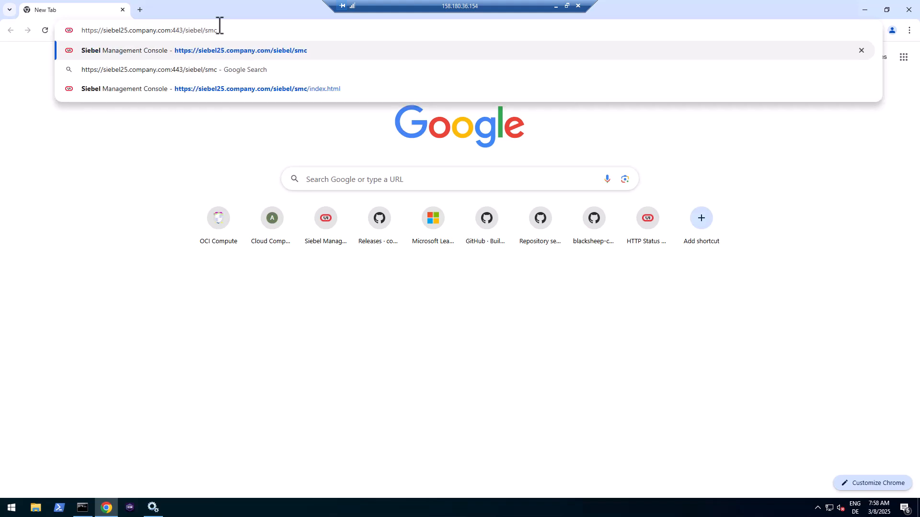
{"action": "key", "text": "shift+Right"}
{"action": "key", "text": "shift+Right"}
{"action": "key", "text": "shift+Right"}
{"action": "key", "text": "shift+Right"}
{"action": "key", "text": "shift+Right"}
{"action": "key", "text": "shift+Right"}
{"action": "key", "text": "shift+Right"}
{"action": "key", "text": "shift+Right"}
{"action": "key", "text": "shift+Right"}
{"action": "key", "text": "shift+Right"}
{"action": "key", "text": "shift+Right"}
{"action": "key", "text": "Return"}
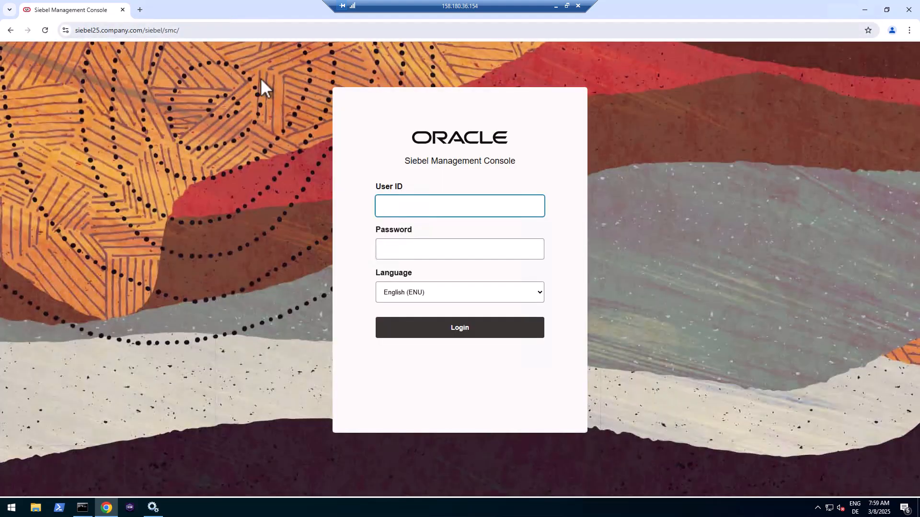
- Sign in to the Siebel Management Console with the administrator user ID and password
{"action": "type", "text": "sadmin"}
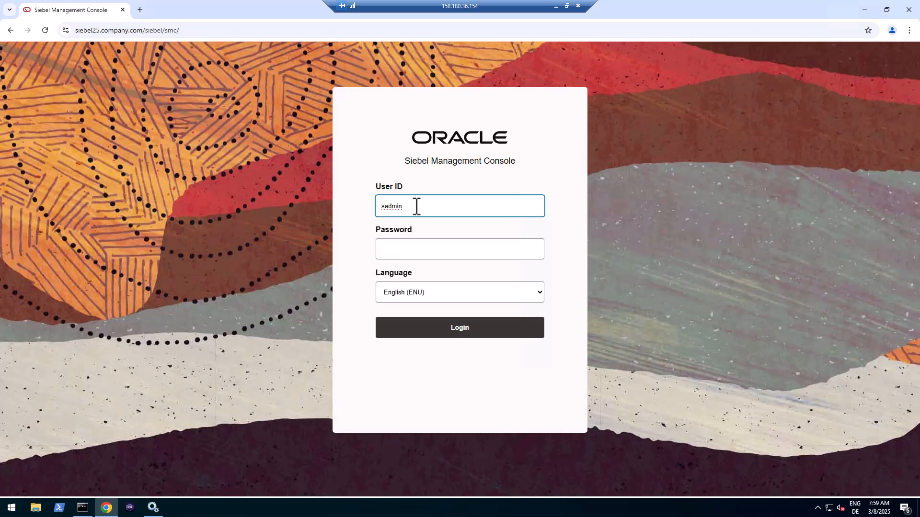
{"action": "left_click", "coordinate": [415, 247]}
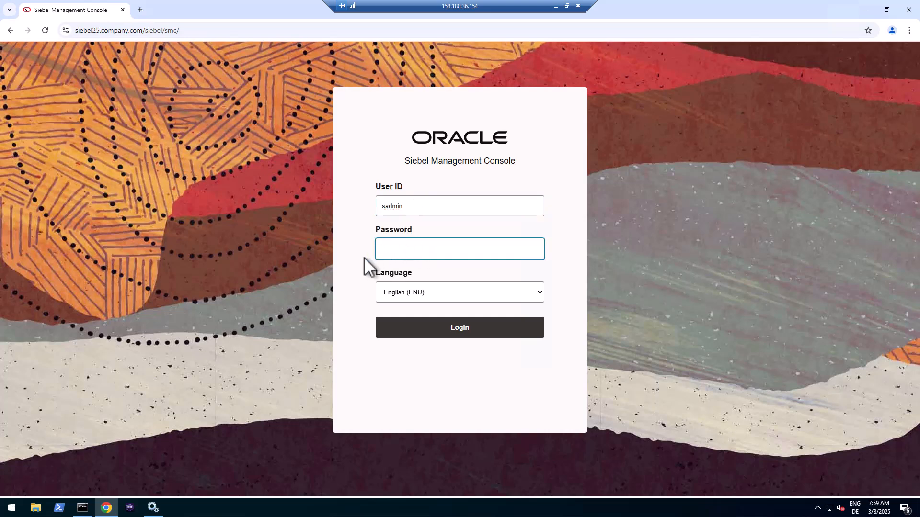
{"action": "type", "text": "••"}
{"action": "left_click", "coordinate": [455, 334]}
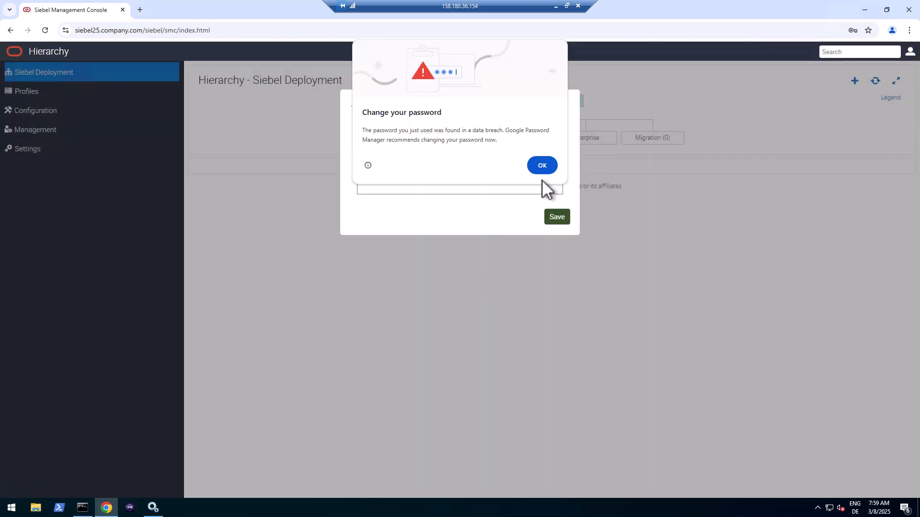
- Dismiss the browser's password warning and go to the gateway Host Name:HTTPS Port entry
{"action": "left_click", "coordinate": [542, 168]}
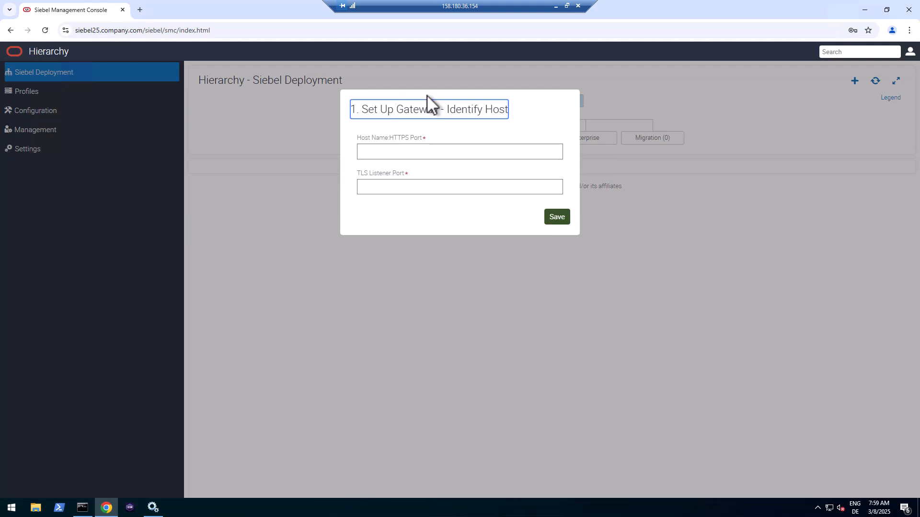
{"action": "left_click", "coordinate": [419, 156]}
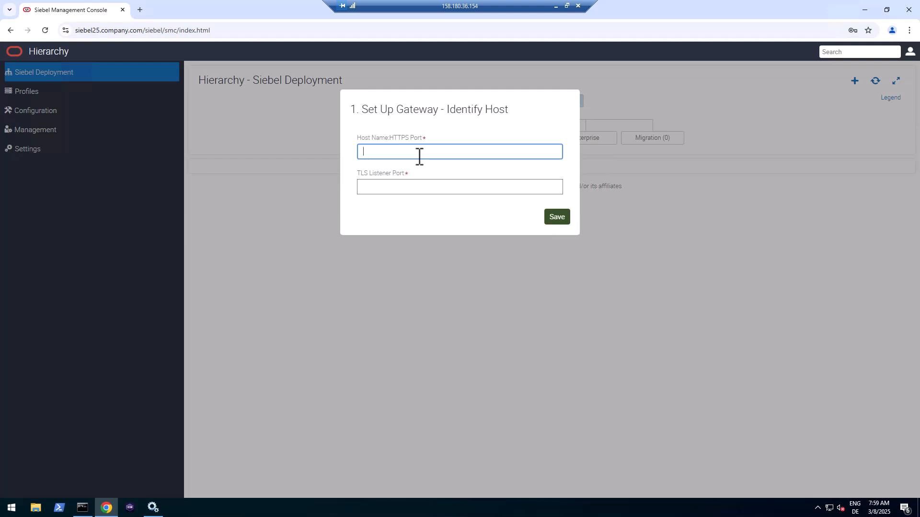
{"action": "left_click", "coordinate": [398, 185]}
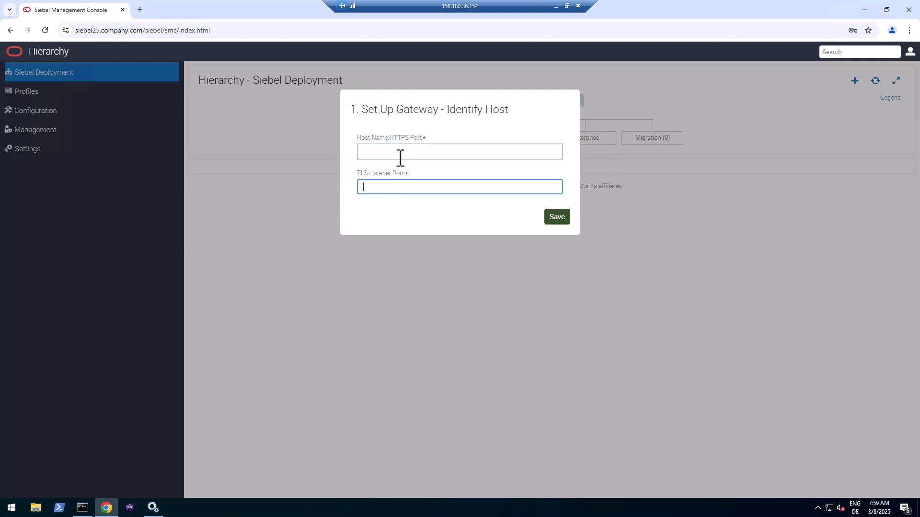
{"action": "left_click", "coordinate": [400, 158]}
{"action": "type", "text": "co"}
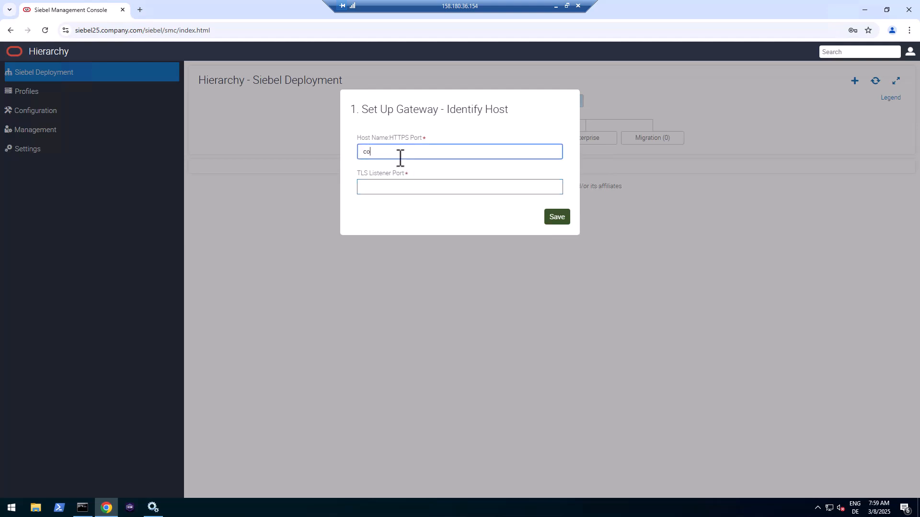
{"action": "key", "text": "BackSpace"}
{"action": "key", "text": "BackSpace"}
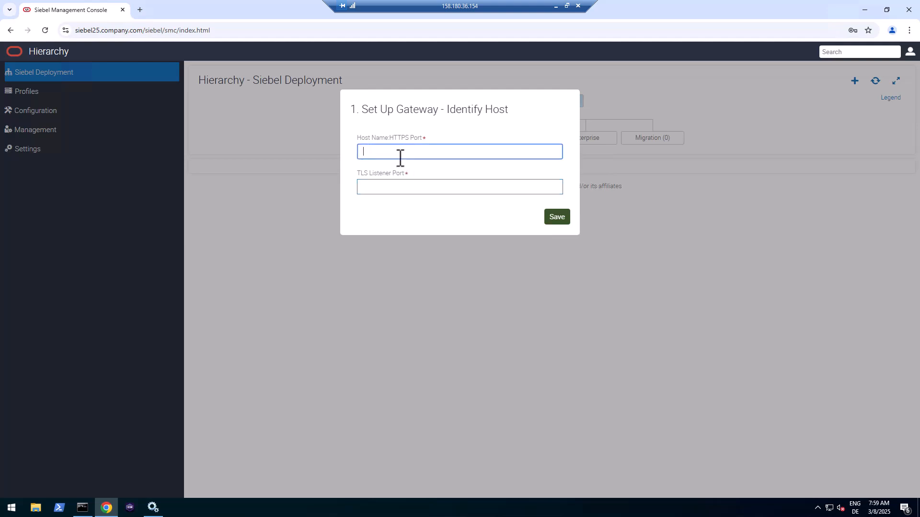
- Copy siebel25.company.com from the address bar and enter siebel25.company.com:9011 as the host
{"action": "left_click", "coordinate": [99, 30]}
{"action": "double_click", "coordinate": [99, 31]}
{"action": "left_click", "coordinate": [100, 30]}
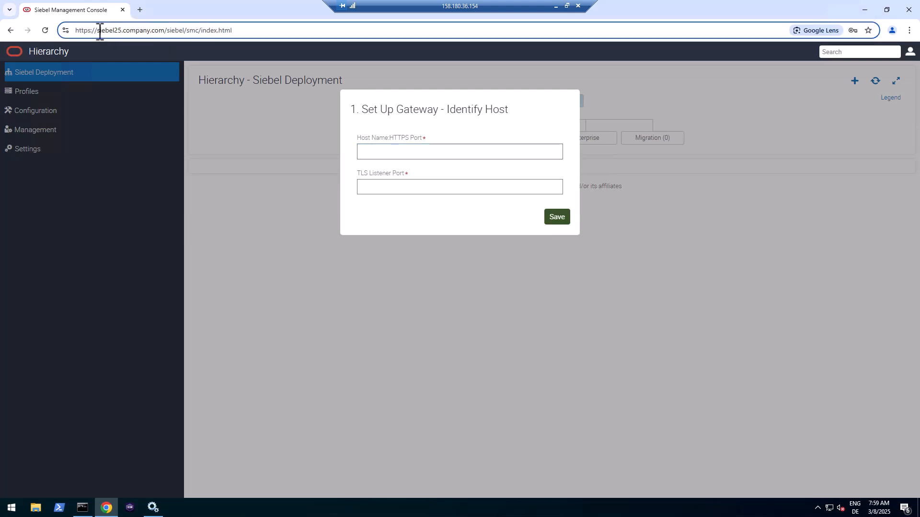
{"action": "left_click_drag", "start_coordinate": [98, 31], "coordinate": [166, 31]}
{"action": "key", "text": "ctrl+c"}
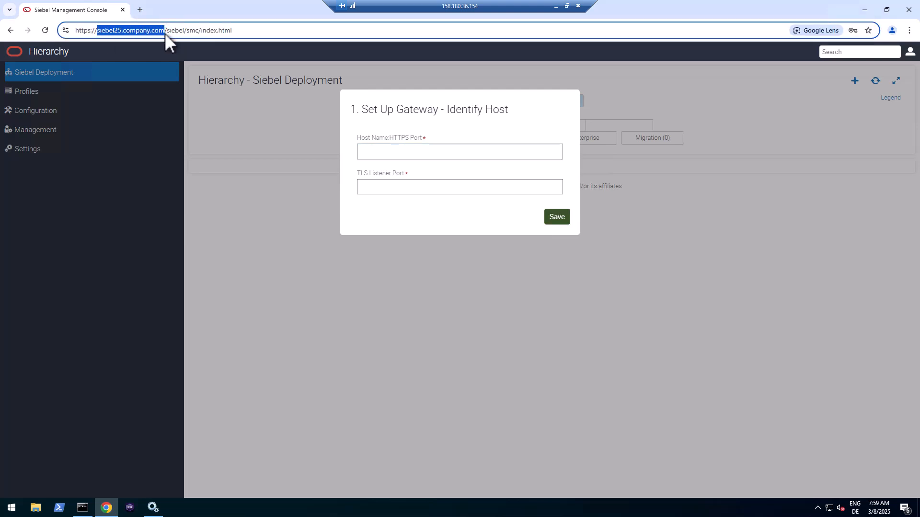
{"action": "left_click", "coordinate": [404, 155]}
{"action": "key", "text": "ctrl+v"}
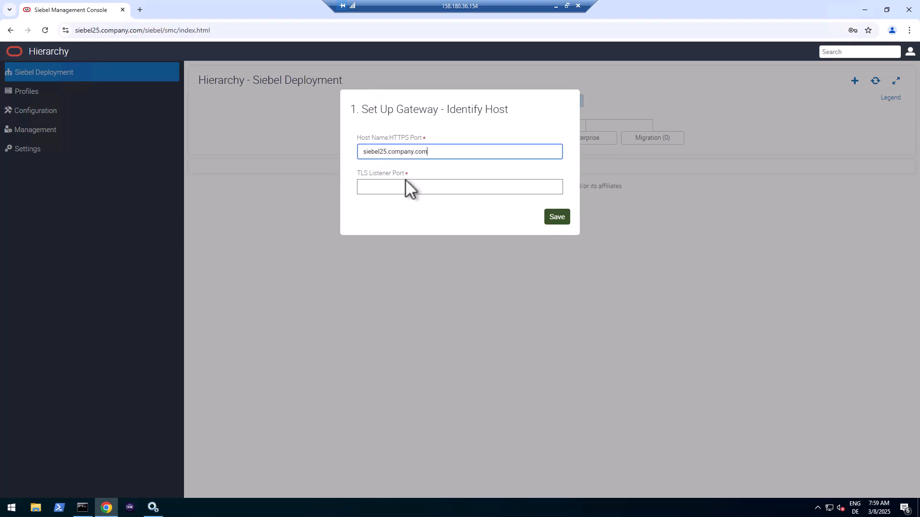
{"action": "type", "text": ":9011"}
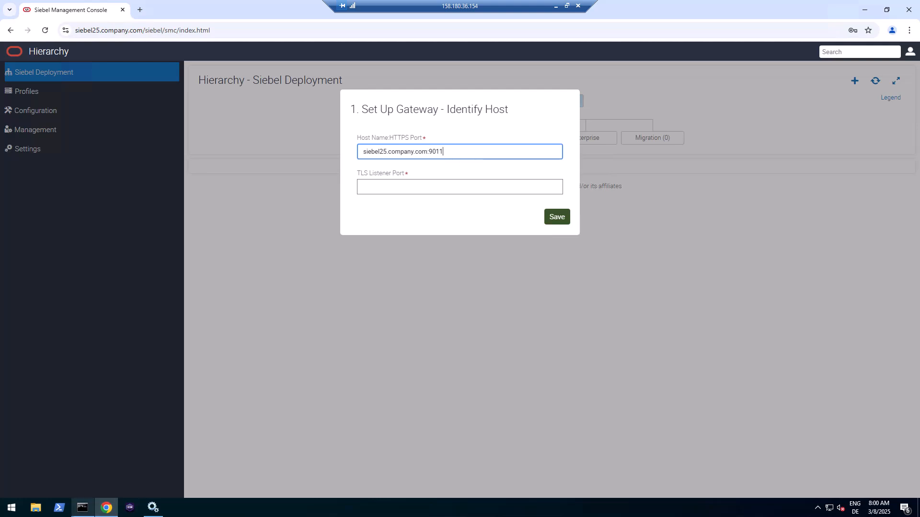
- Browse to C:\siebel\mde\applicationcontainer_internal\conf and open server.xml with Notepad++
{"action": "left_click", "coordinate": [36, 508]}
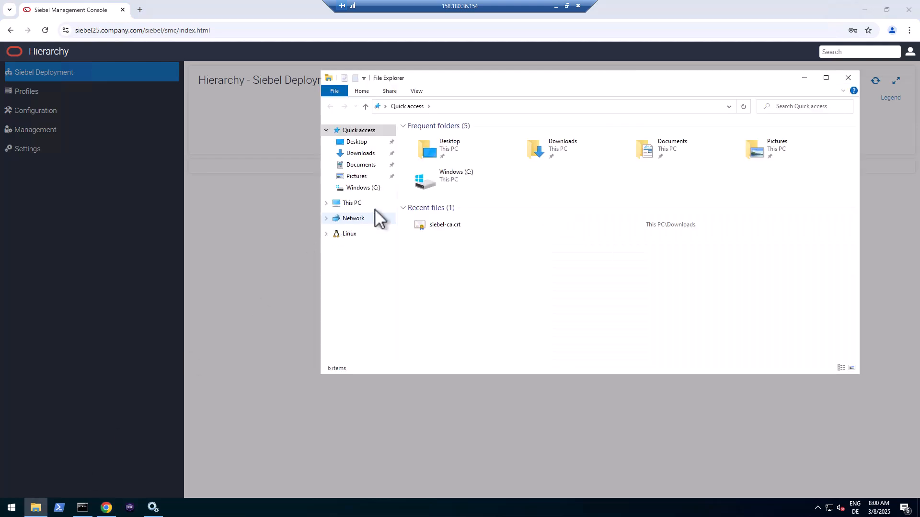
{"action": "left_click", "coordinate": [369, 188]}
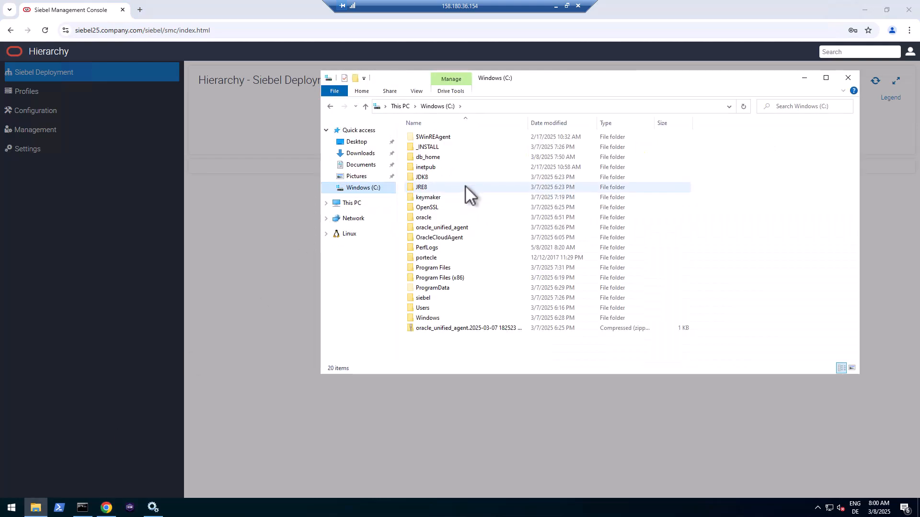
{"action": "double_click", "coordinate": [425, 297]}
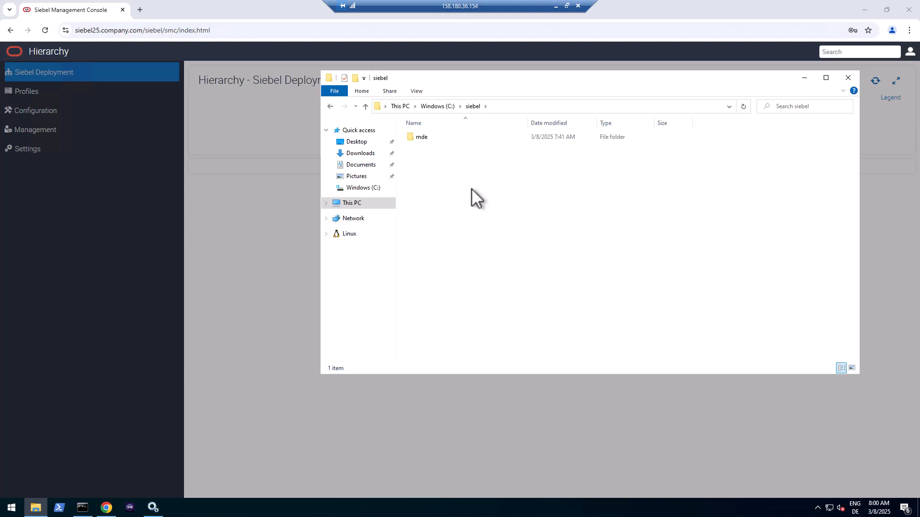
{"action": "double_click", "coordinate": [422, 137]}
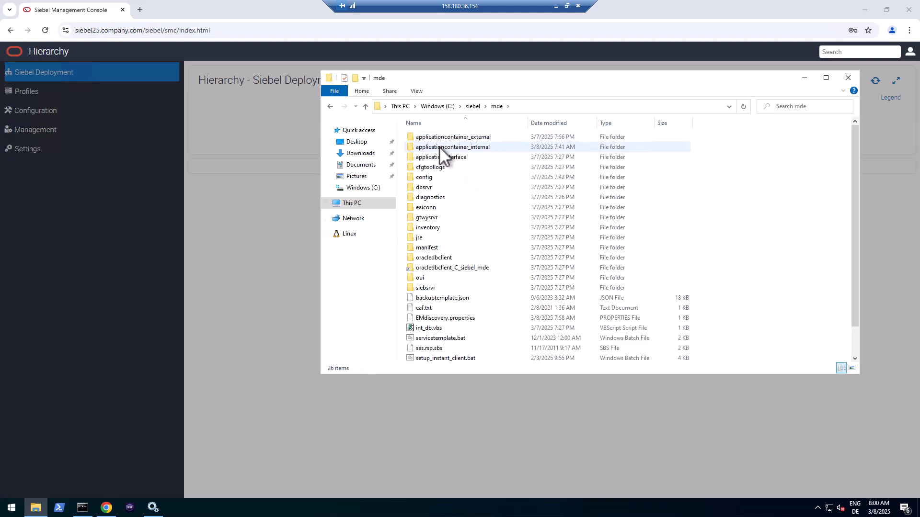
{"action": "double_click", "coordinate": [438, 146]}
{"action": "double_click", "coordinate": [422, 148]}
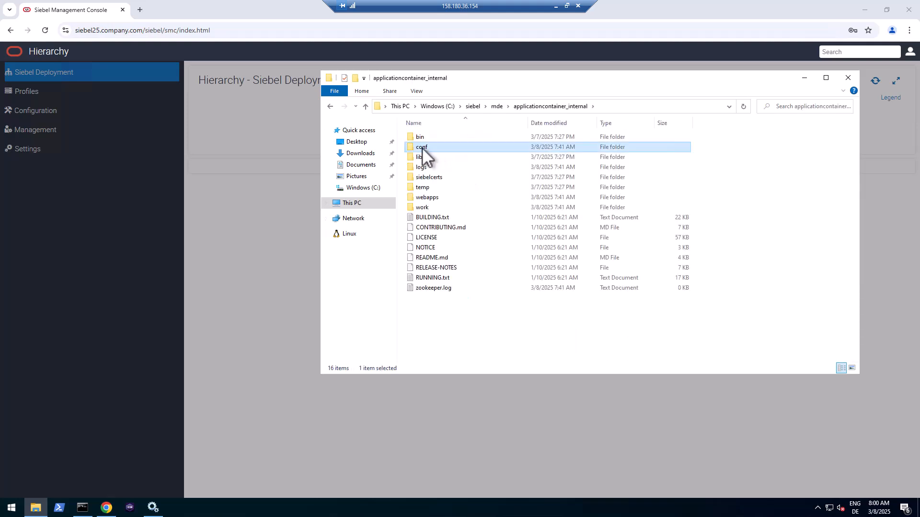
{"action": "left_click", "coordinate": [435, 208]}
{"action": "right_click", "coordinate": [435, 207]}
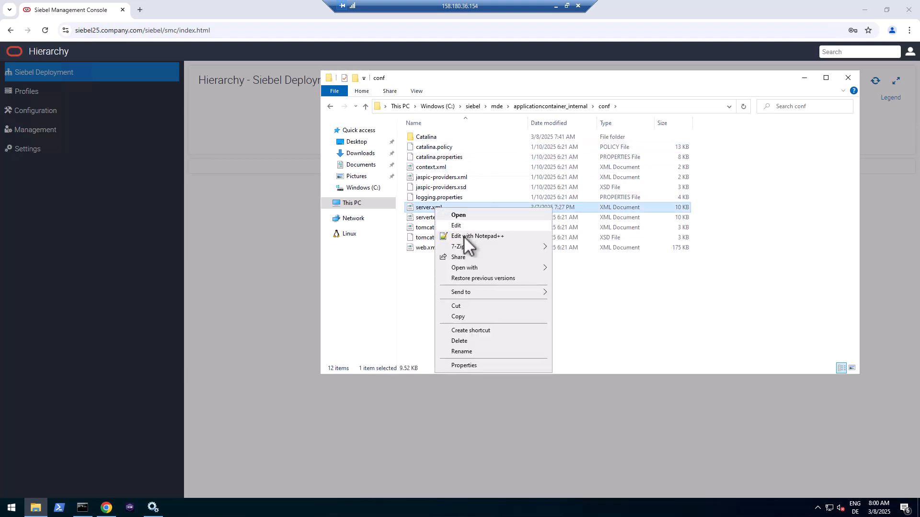
{"action": "left_click", "coordinate": [464, 237]}
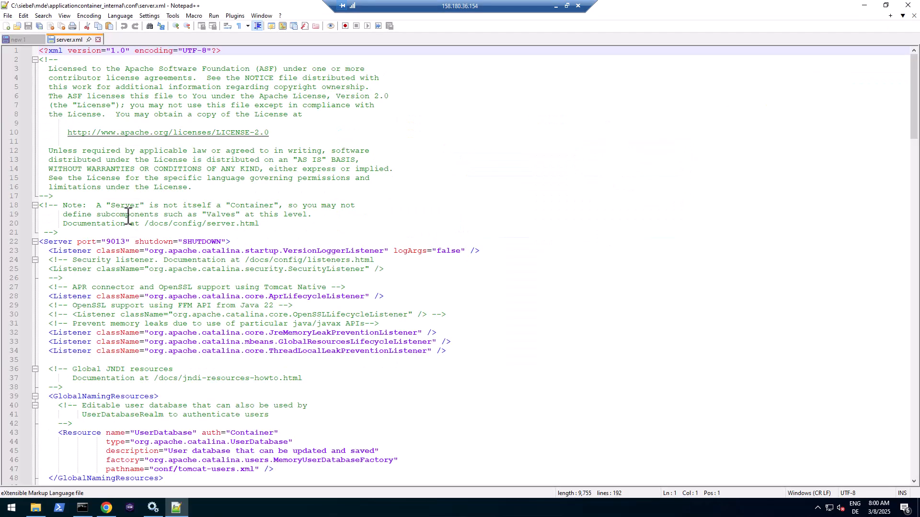
- Check the line-128 connector uses port 9011 and https, then close server.xml and minimize Notepad++
{"action": "double_click", "coordinate": [115, 241]}
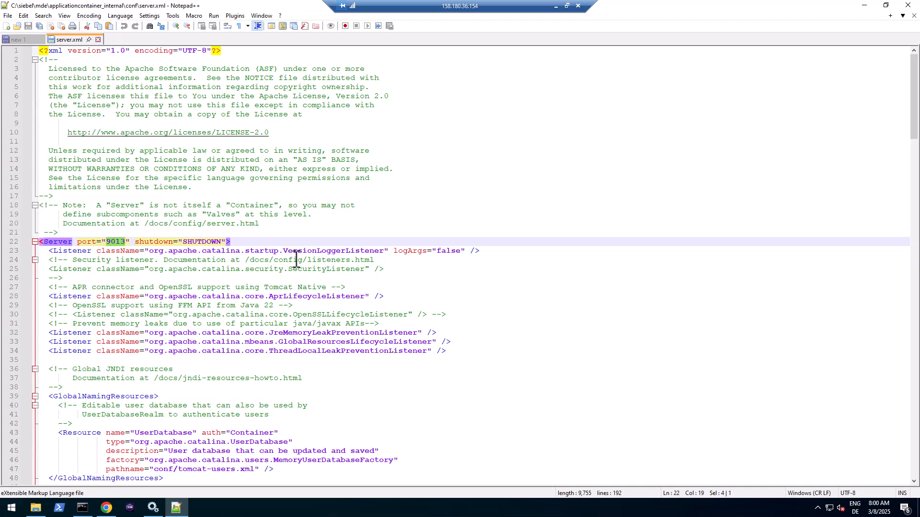
{"action": "scroll", "coordinate": [296, 260], "scroll_direction": "down", "scroll_amount": 10}
{"action": "scroll", "coordinate": [296, 260], "scroll_direction": "down", "scroll_amount": 15}
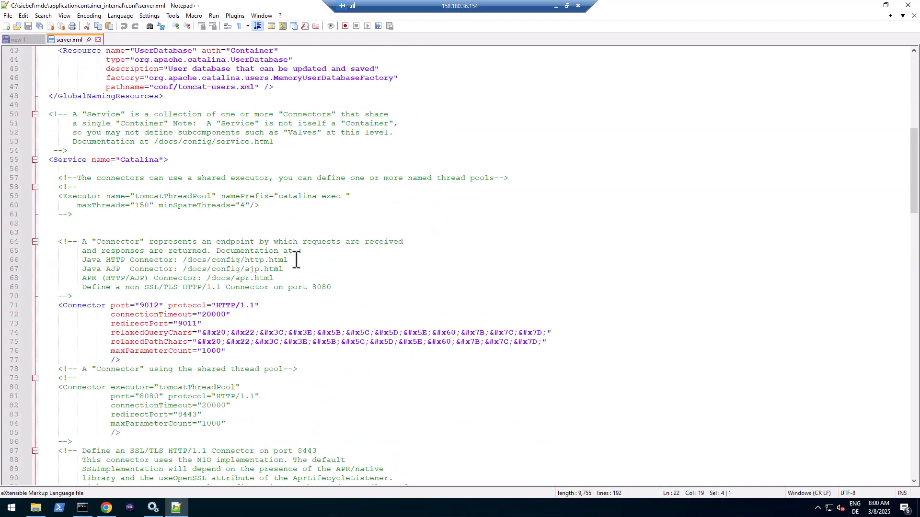
{"action": "scroll", "coordinate": [292, 263], "scroll_direction": "down", "scroll_amount": 12}
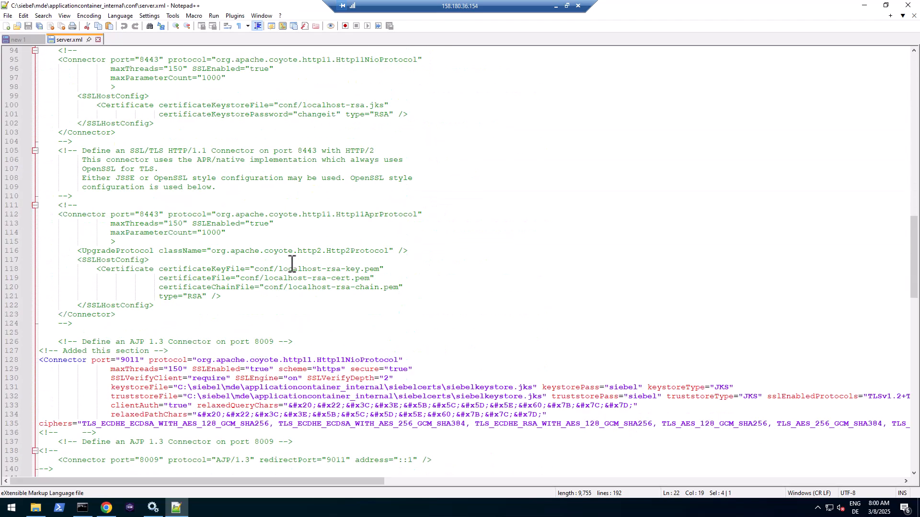
{"action": "left_click", "coordinate": [136, 196]}
{"action": "double_click", "coordinate": [136, 196]}
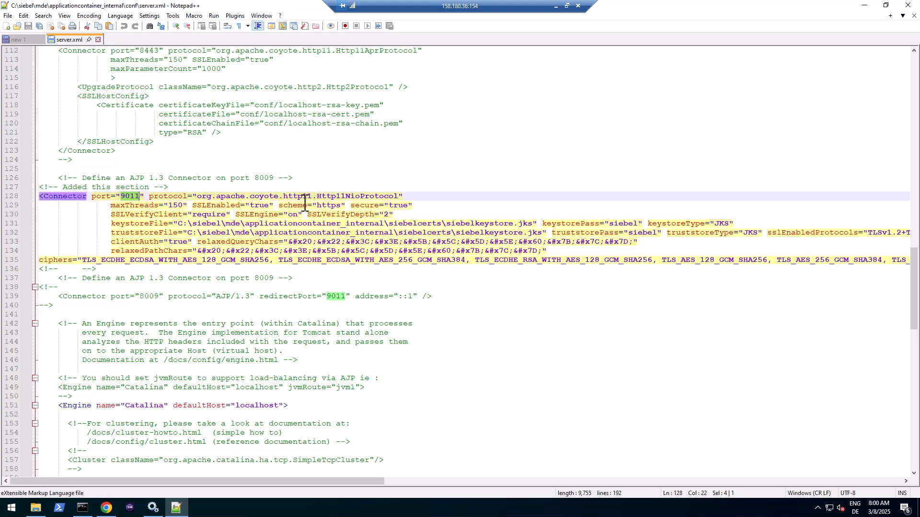
{"action": "double_click", "coordinate": [330, 207]}
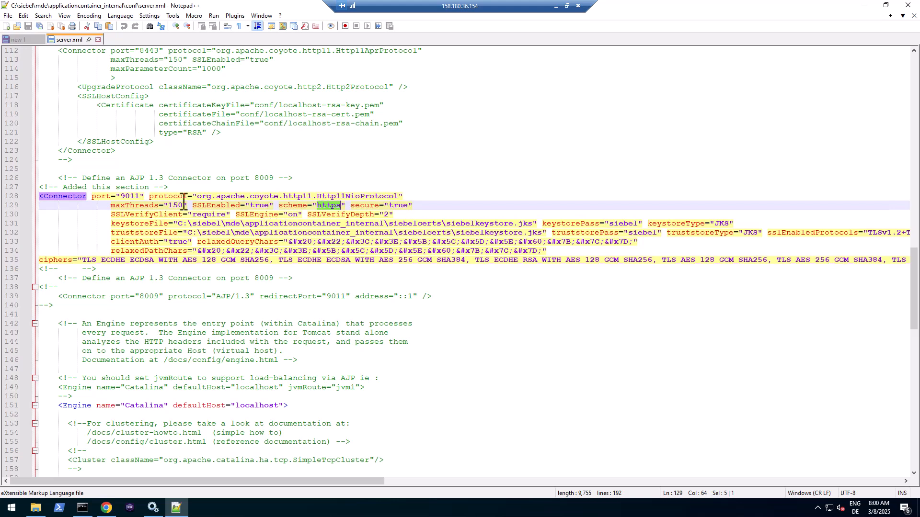
{"action": "double_click", "coordinate": [137, 196]}
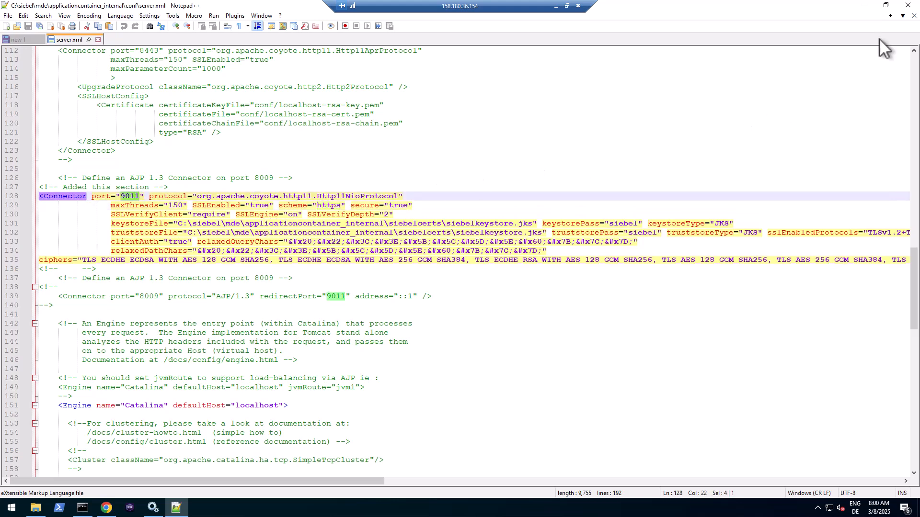
{"action": "left_click", "coordinate": [915, 15]}
{"action": "left_click", "coordinate": [864, 4]}
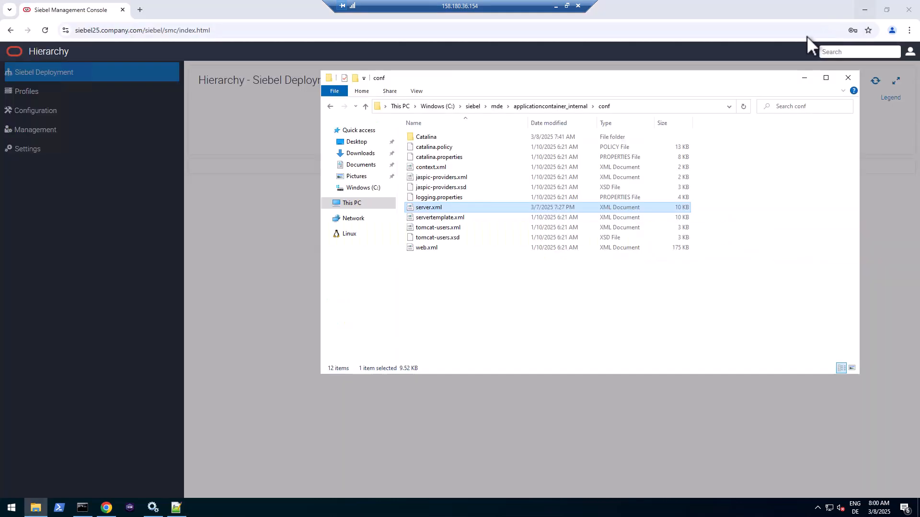
- Enter 2320 as the TLS listener port and save the host details
{"action": "left_click", "coordinate": [286, 218]}
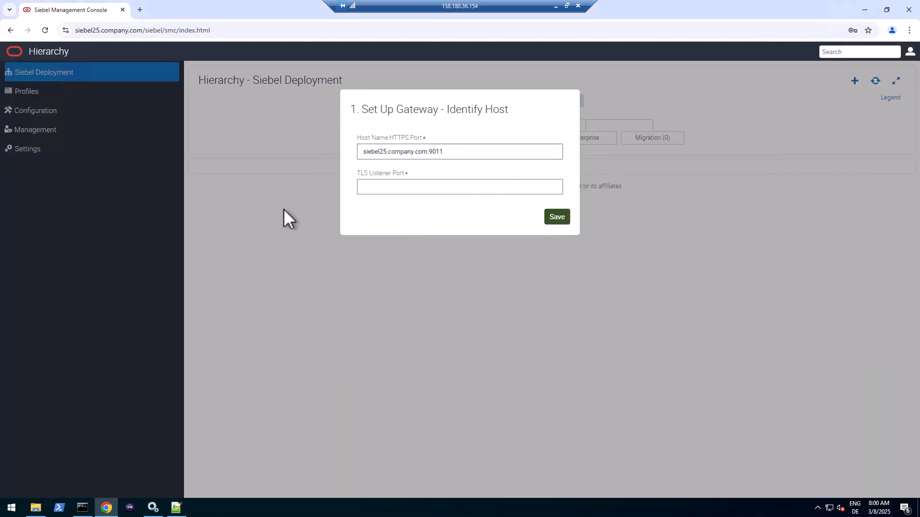
{"action": "left_click", "coordinate": [411, 186]}
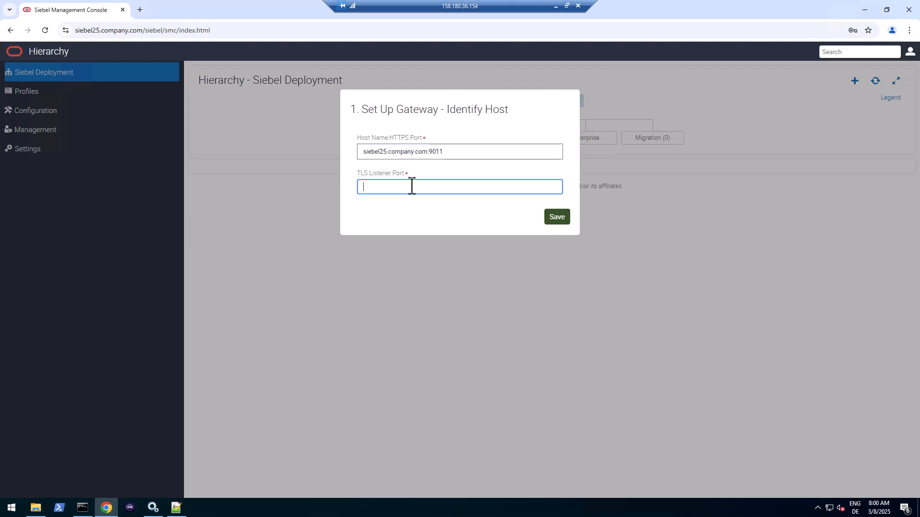
{"action": "type", "text": "2320"}
{"action": "left_click_drag", "start_coordinate": [382, 189], "coordinate": [360, 190]}
{"action": "left_click", "coordinate": [557, 221]}
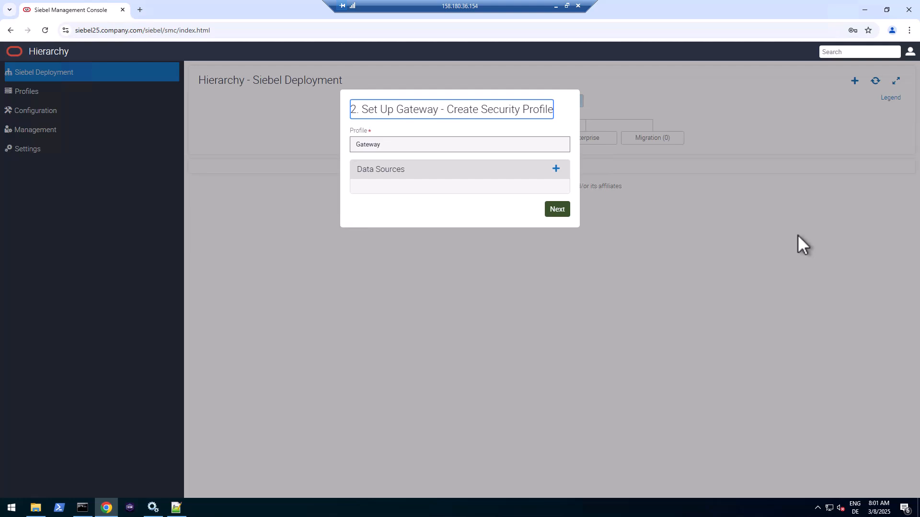
- Open DevTools on the Network tab filtered to Fetch/XHR, and highlight the Create Security Profile title
{"action": "key", "text": "F12"}
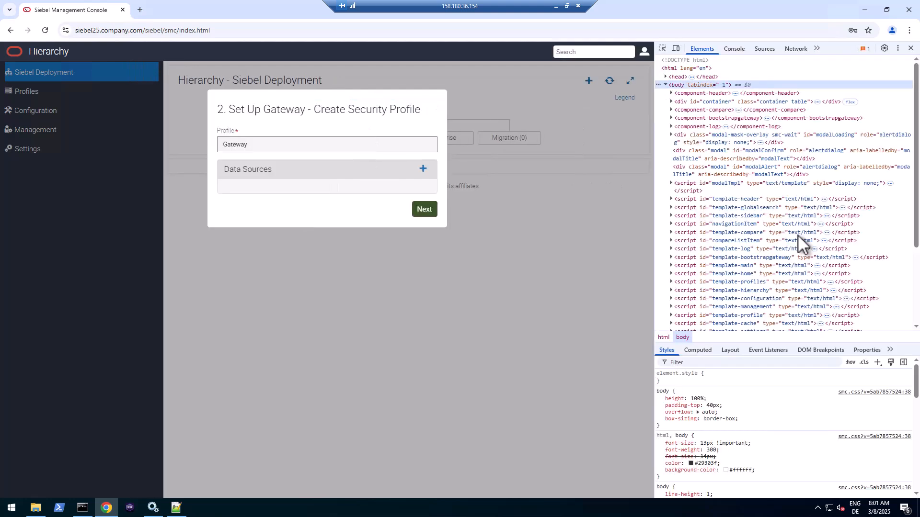
{"action": "left_click", "coordinate": [801, 49]}
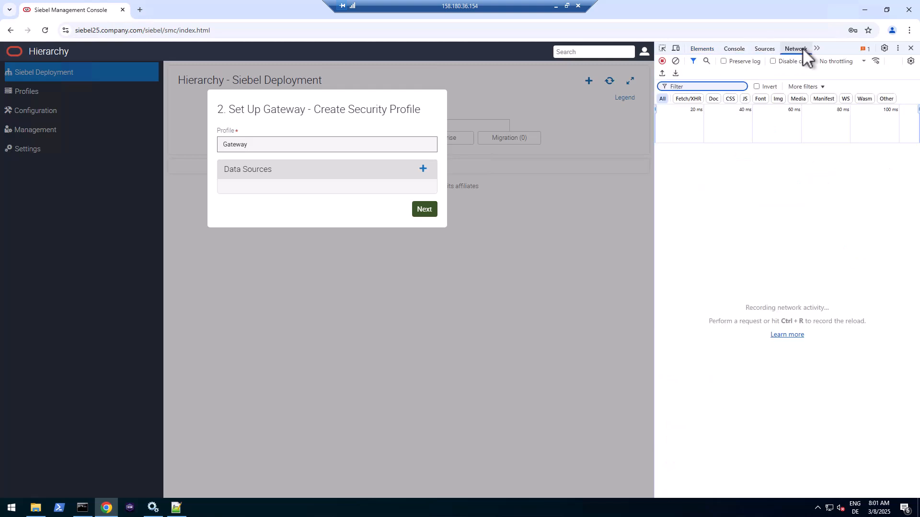
{"action": "left_click", "coordinate": [686, 98]}
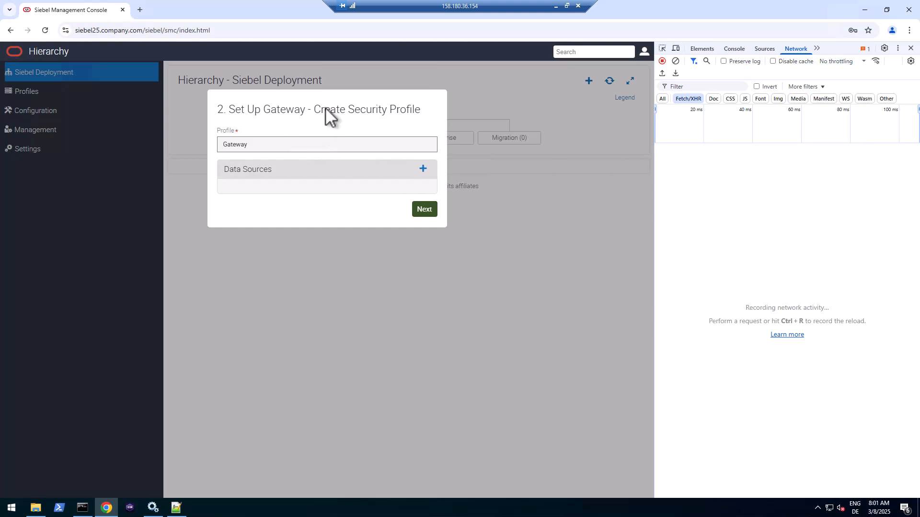
{"action": "left_click_drag", "start_coordinate": [219, 111], "coordinate": [346, 100]}
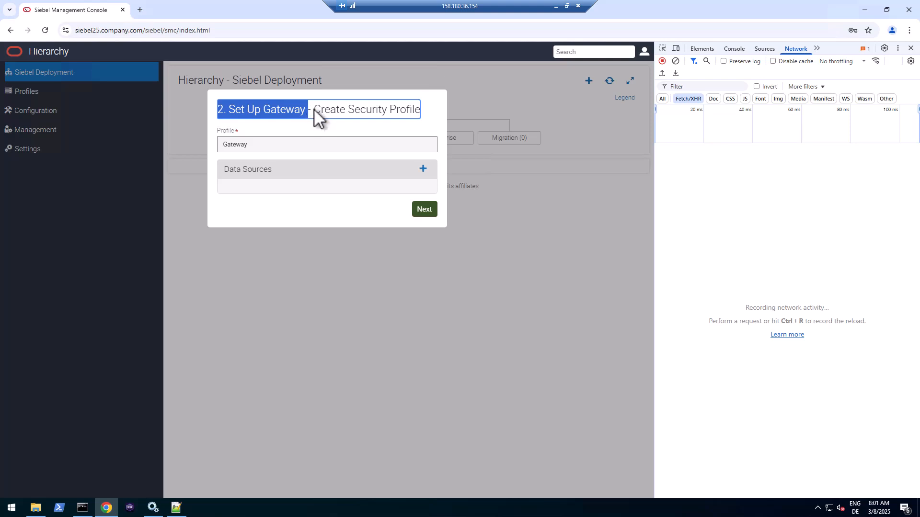
{"action": "left_click_drag", "start_coordinate": [314, 109], "coordinate": [418, 110]}
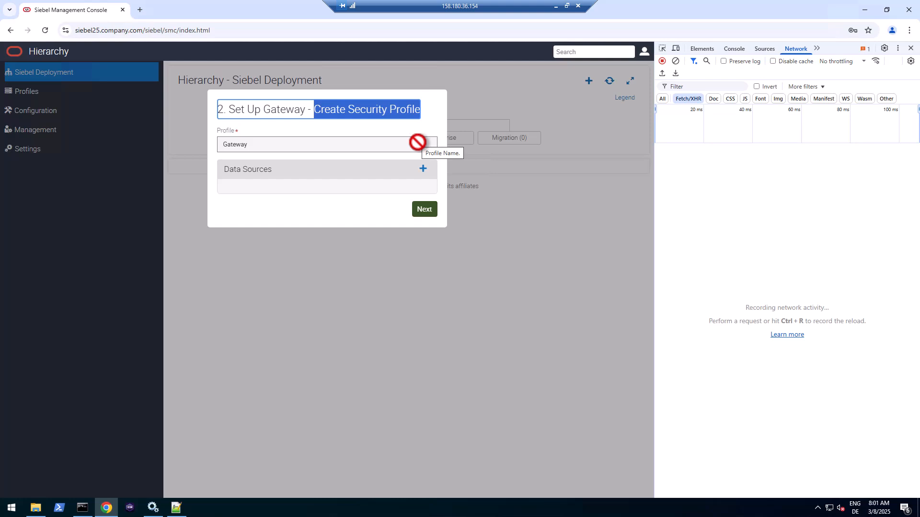
- Add a data source to the security profile and set it to Basic database authentication
{"action": "left_click", "coordinate": [423, 169]}
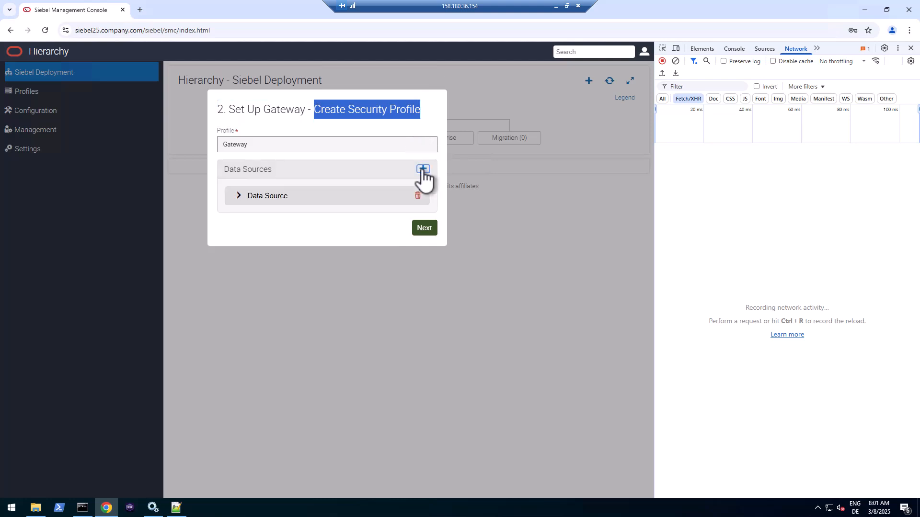
{"action": "left_click", "coordinate": [239, 196]}
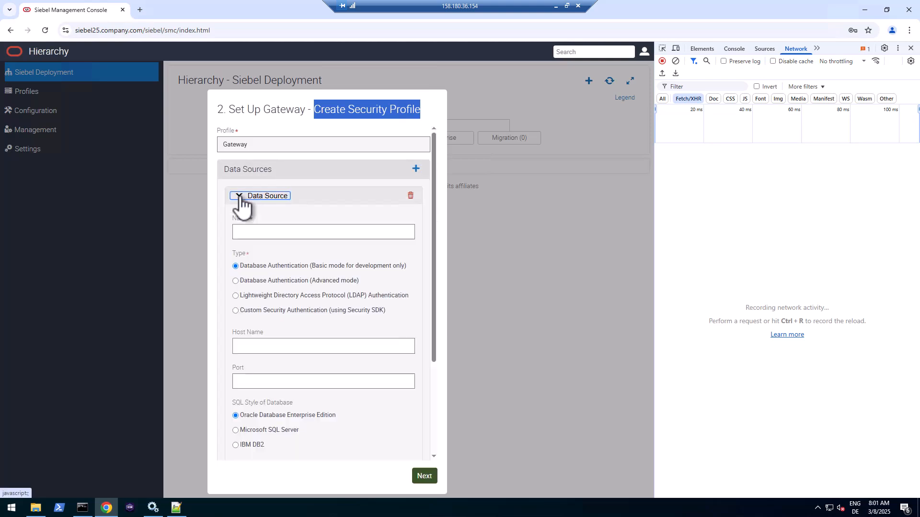
{"action": "left_click", "coordinate": [257, 232]}
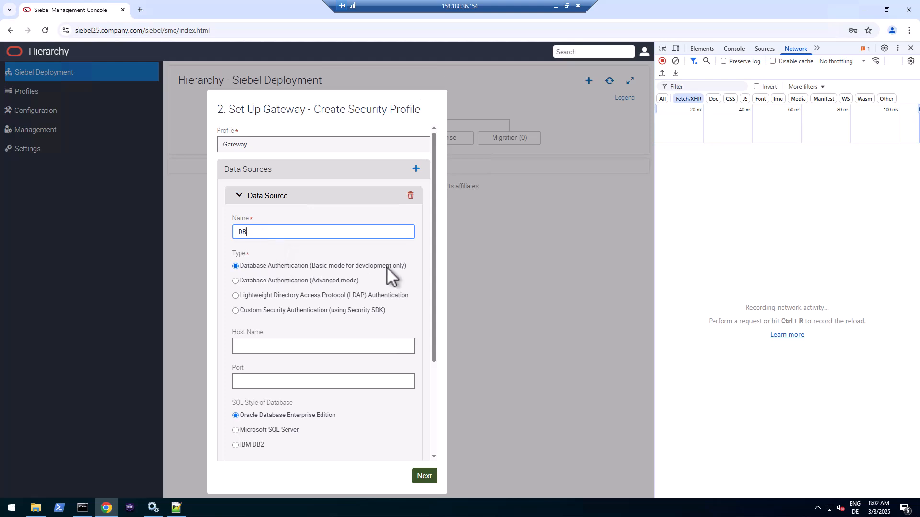
{"action": "left_click", "coordinate": [327, 281]}
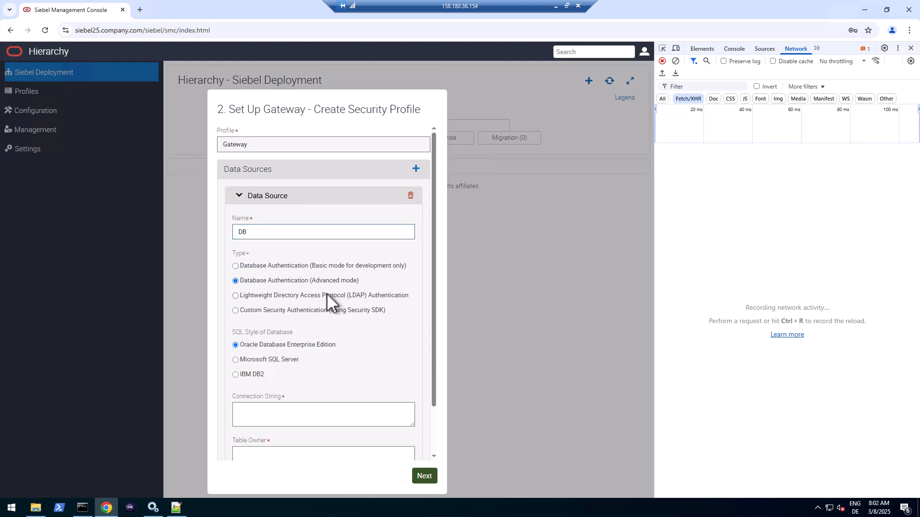
{"action": "left_click", "coordinate": [329, 265]}
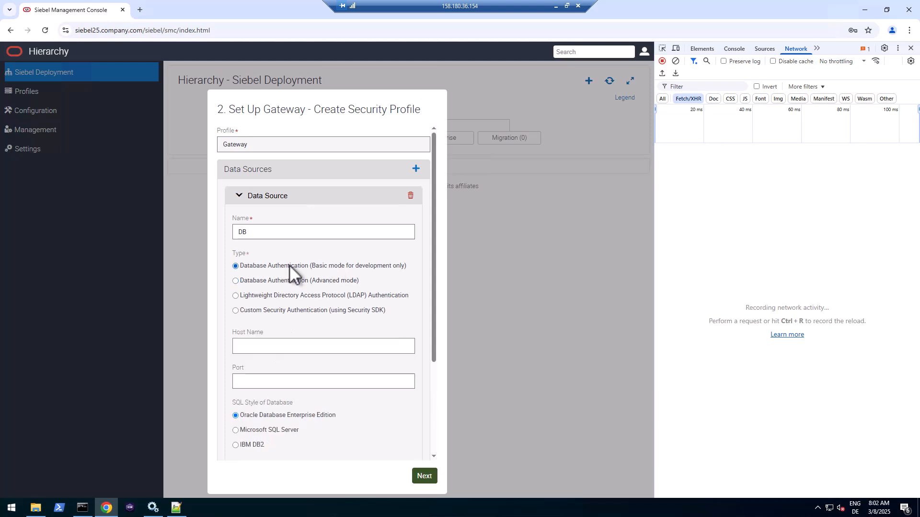
- Fill in host localhost, port 1521, service name orcl and table owner SIEBEL
{"action": "left_click", "coordinate": [278, 347]}
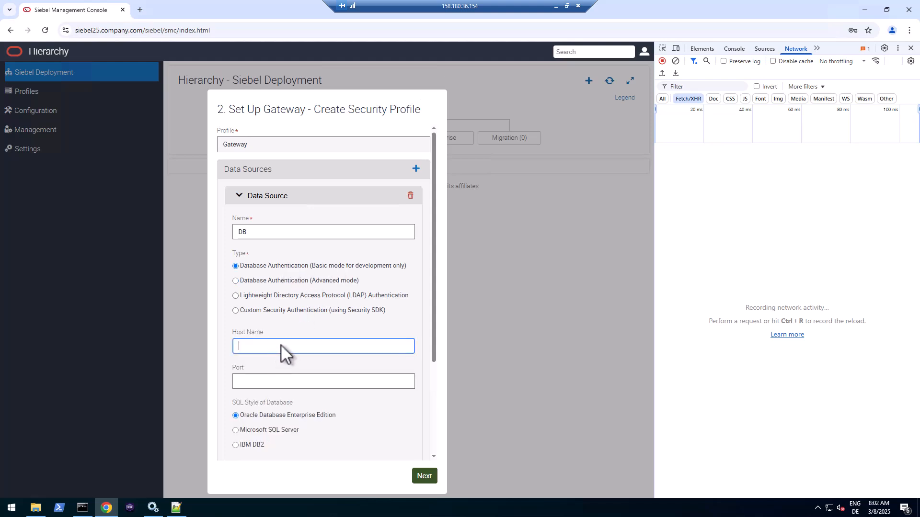
{"action": "type", "text": "localhost"}
{"action": "key", "text": "Tab"}
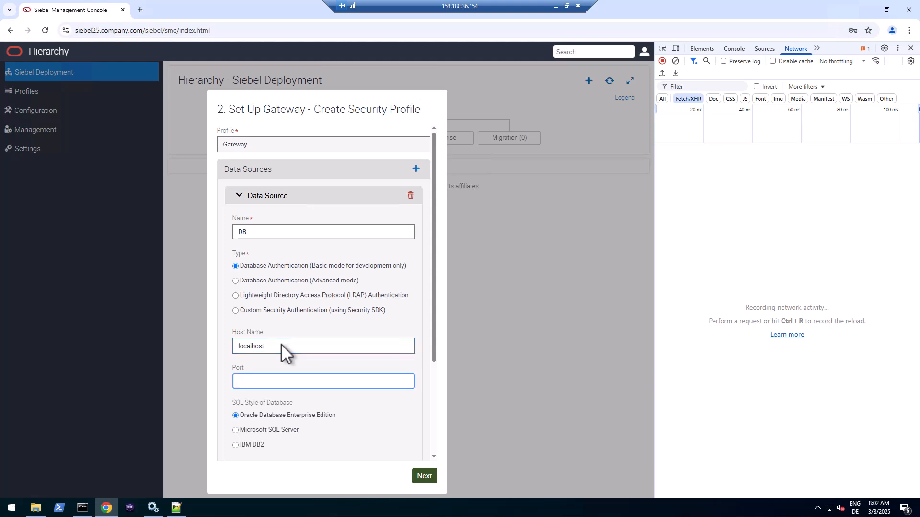
{"action": "type", "text": "1521"}
{"action": "scroll", "coordinate": [292, 352], "scroll_direction": "down", "scroll_amount": 3}
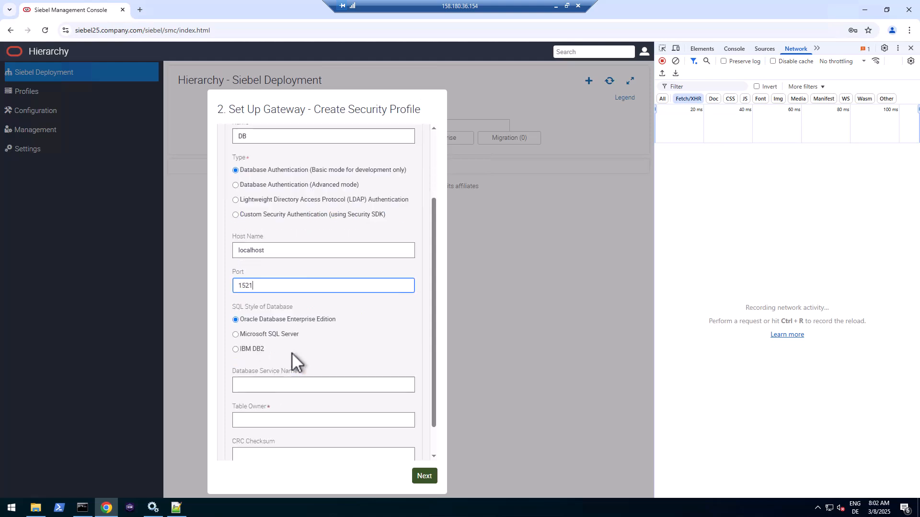
{"action": "left_click", "coordinate": [293, 349]}
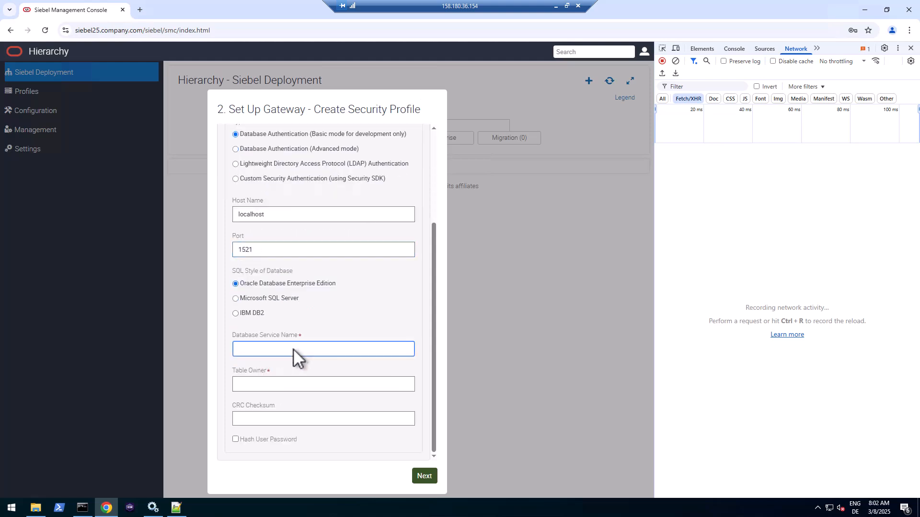
{"action": "type", "text": "orcl"}
{"action": "left_click", "coordinate": [277, 385]}
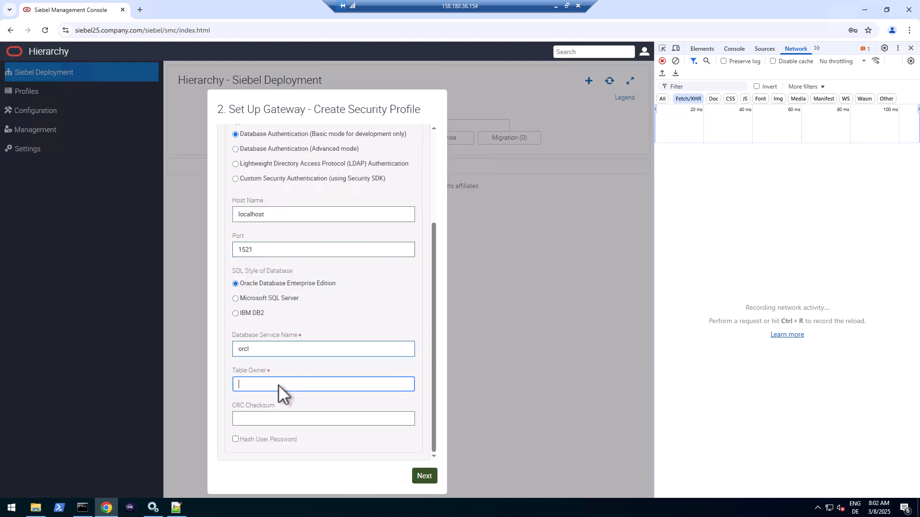
{"action": "type", "text": "SIEBEL"}
- Choose DB as the security adapter data source and enter test user SADMIN with its password
{"action": "left_click", "coordinate": [425, 477]}
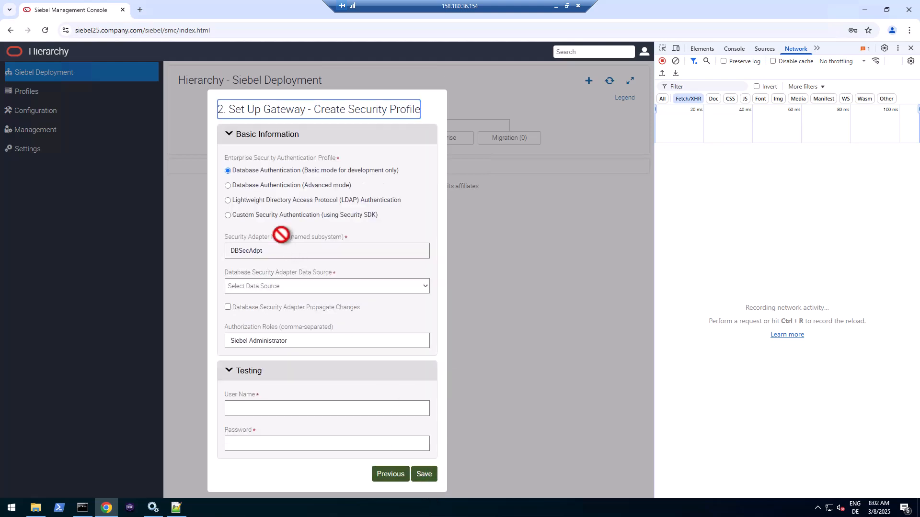
{"action": "left_click", "coordinate": [272, 287]}
{"action": "left_click", "coordinate": [248, 312]}
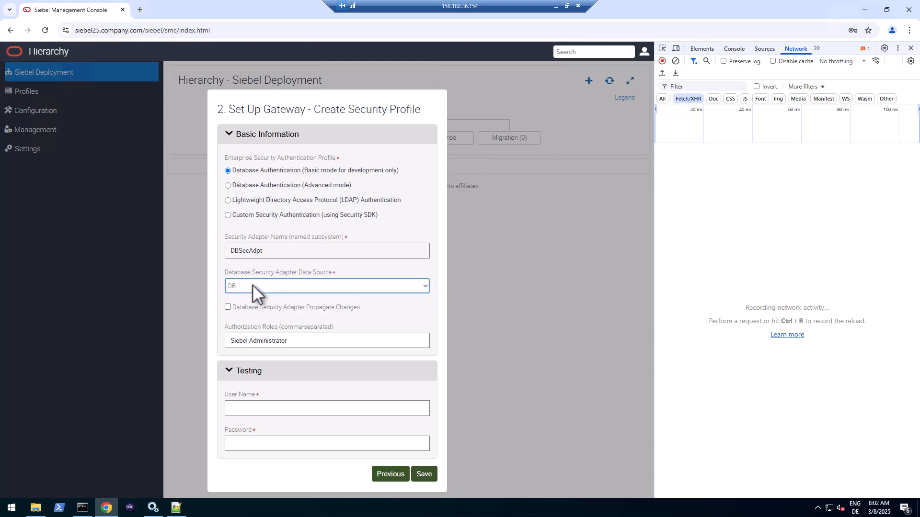
{"action": "left_click", "coordinate": [259, 410]}
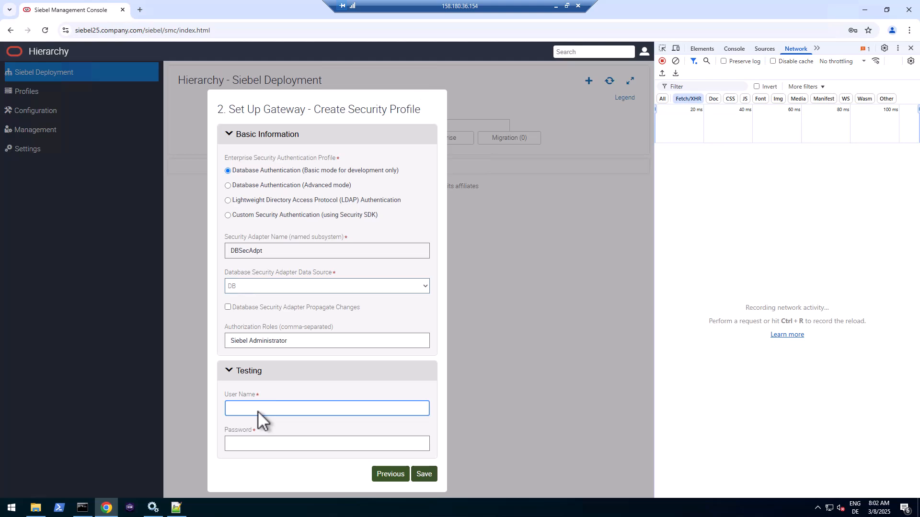
{"action": "type", "text": "SADMIN"}
{"action": "key", "text": "Tab"}
{"action": "type", "text": "Welcome"}
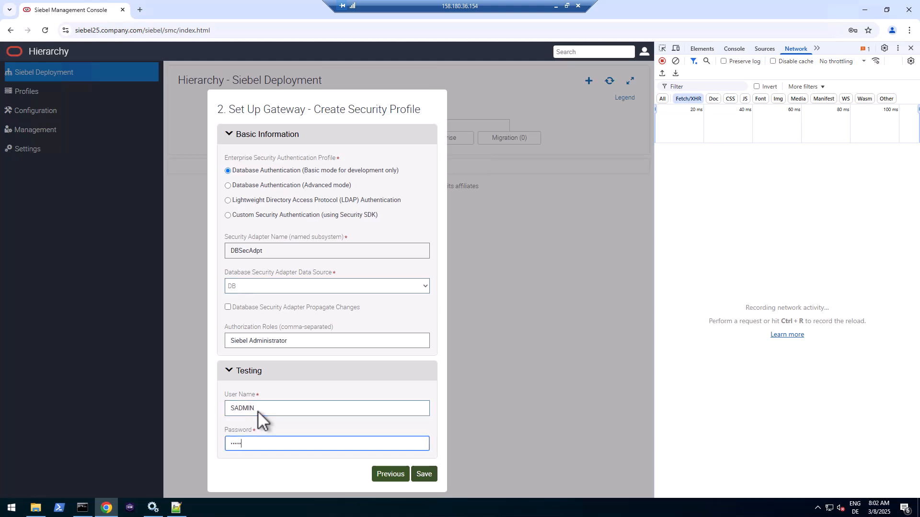
{"action": "type", "text": "1"}
- Save and validate the Gateway security profile, dismissing the browser's password warning
{"action": "left_click", "coordinate": [431, 475]}
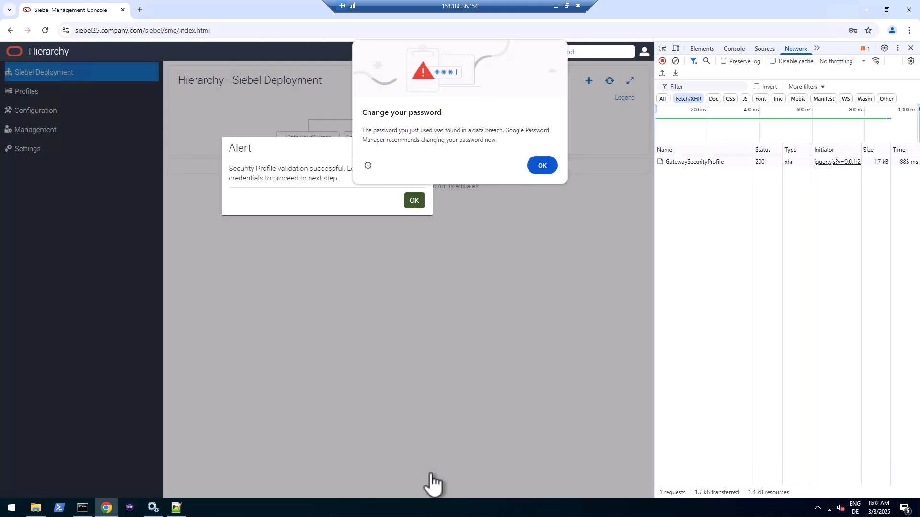
{"action": "left_click", "coordinate": [542, 165]}
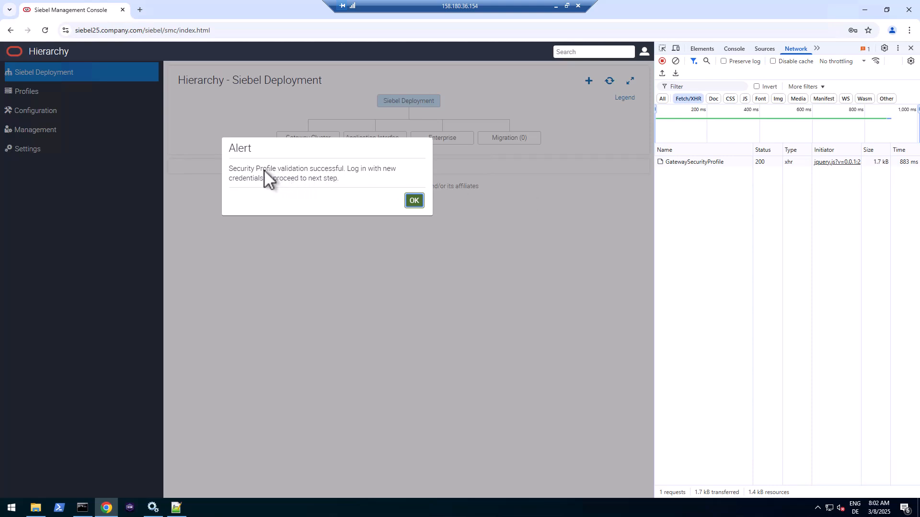
{"action": "left_click_drag", "start_coordinate": [261, 169], "coordinate": [329, 168]}
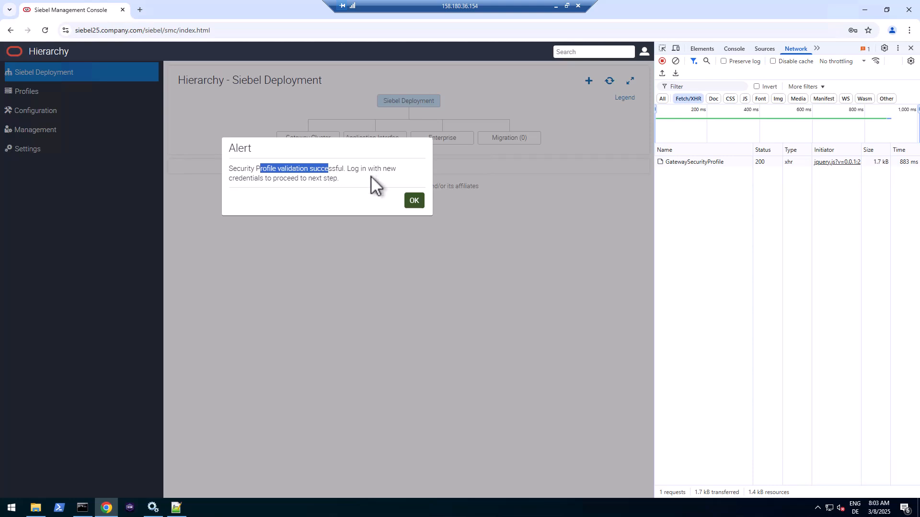
- Copy the GatewaySecurityProfile request URL from the DevTools request details
{"action": "left_click", "coordinate": [684, 162]}
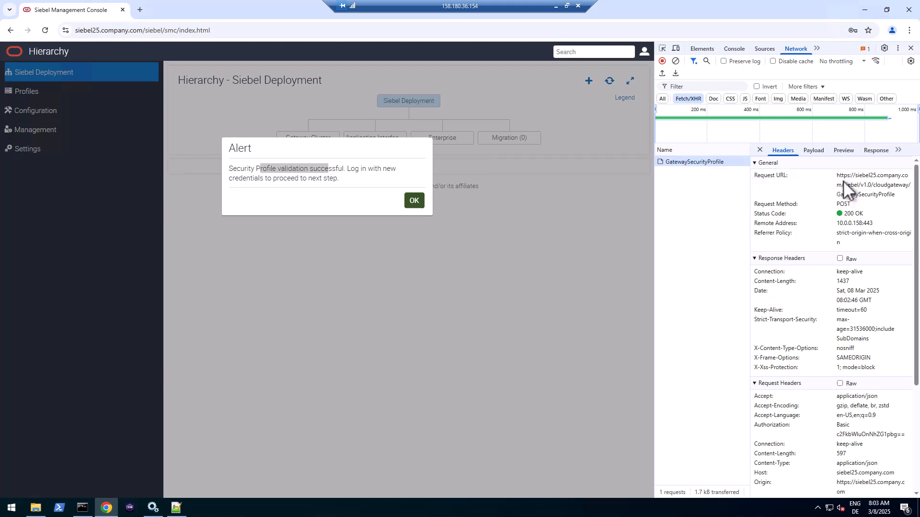
{"action": "left_click_drag", "start_coordinate": [838, 176], "coordinate": [895, 197]}
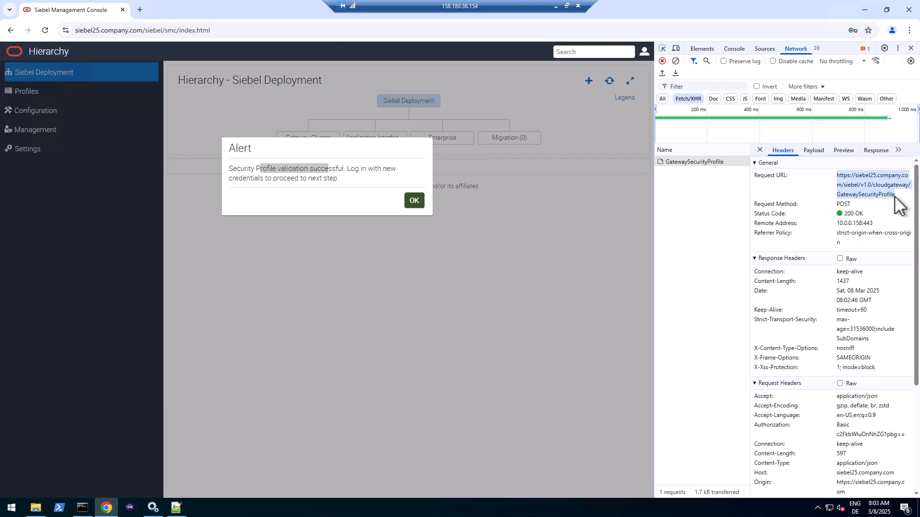
{"action": "double_click", "coordinate": [847, 205]}
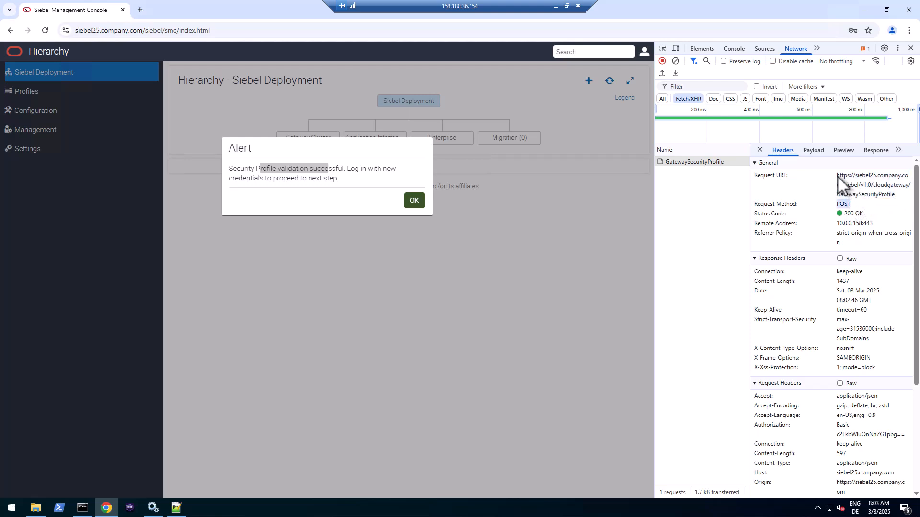
{"action": "left_click_drag", "start_coordinate": [838, 175], "coordinate": [893, 194]}
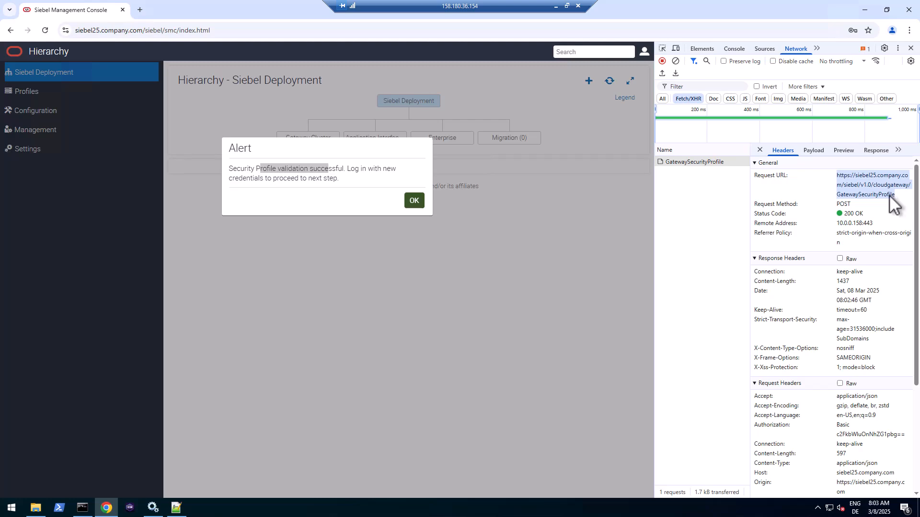
{"action": "right_click", "coordinate": [892, 200]}
{"action": "left_click", "coordinate": [776, 207]}
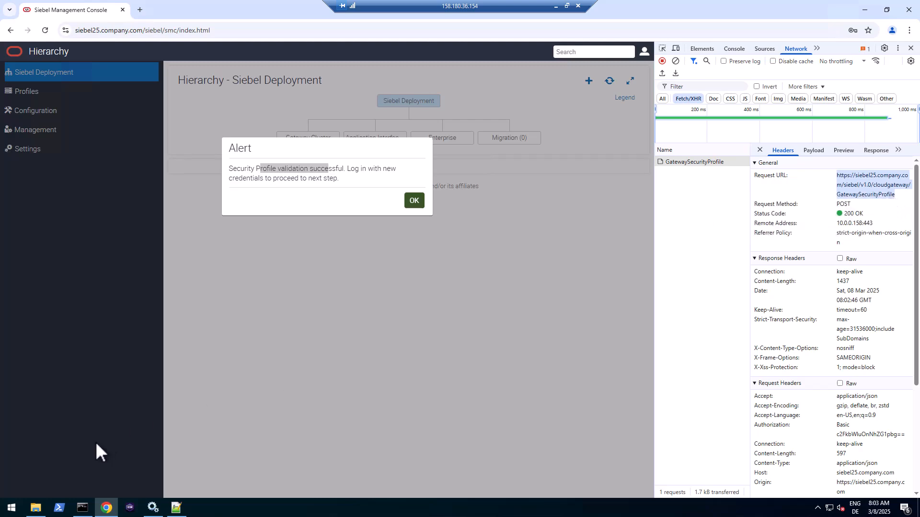
{"action": "left_click", "coordinate": [176, 507]}
- In a new Notepad++ document, paste the request URL on line 2 prefixed with POST
{"action": "left_click", "coordinate": [7, 27]}
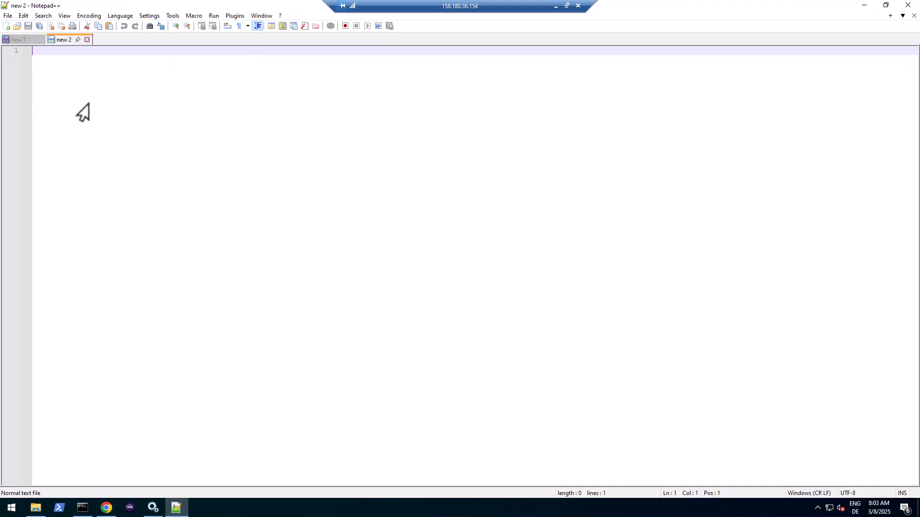
{"action": "key", "text": "Return"}
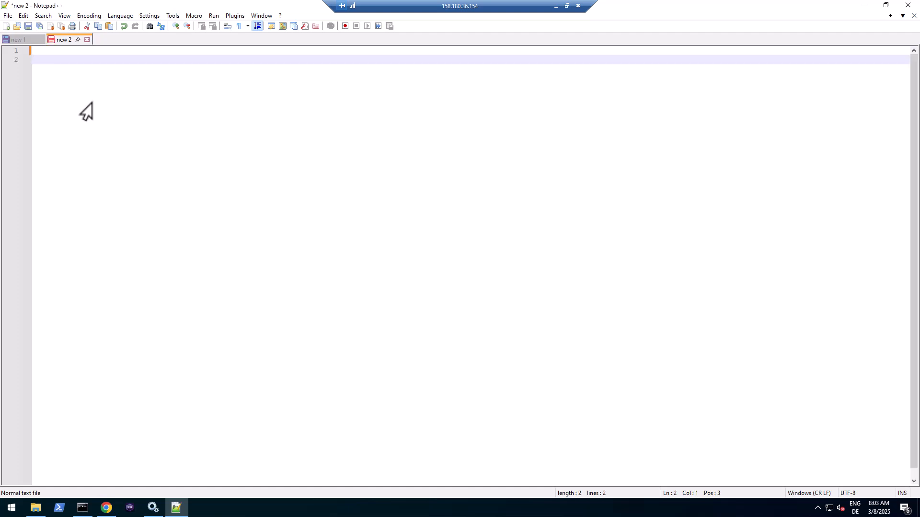
{"action": "key", "text": "ctrl+v"}
{"action": "key", "text": "Home"}
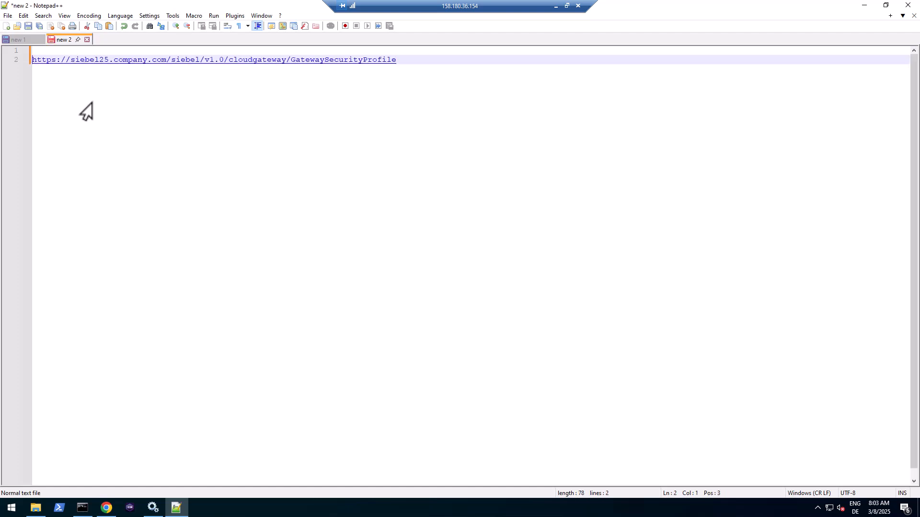
{"action": "type", "text": "POST"}
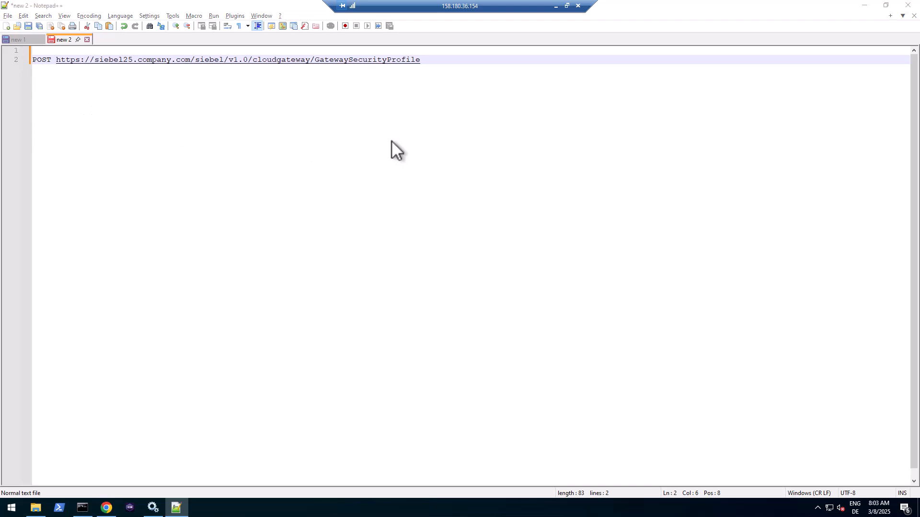
- Copy the raw JSON request payload from DevTools and paste it on line 4
{"action": "key", "text": "alt+Tab"}
{"action": "left_click", "coordinate": [821, 149]}
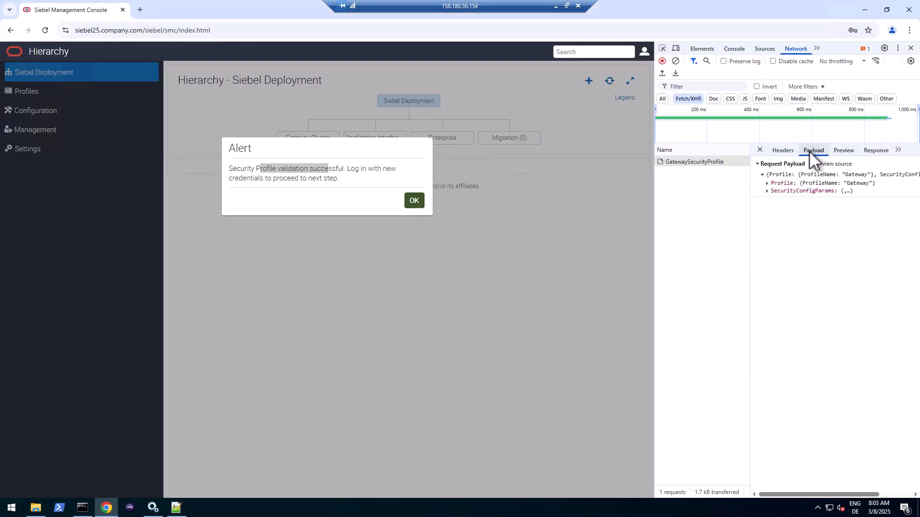
{"action": "left_click", "coordinate": [832, 164]}
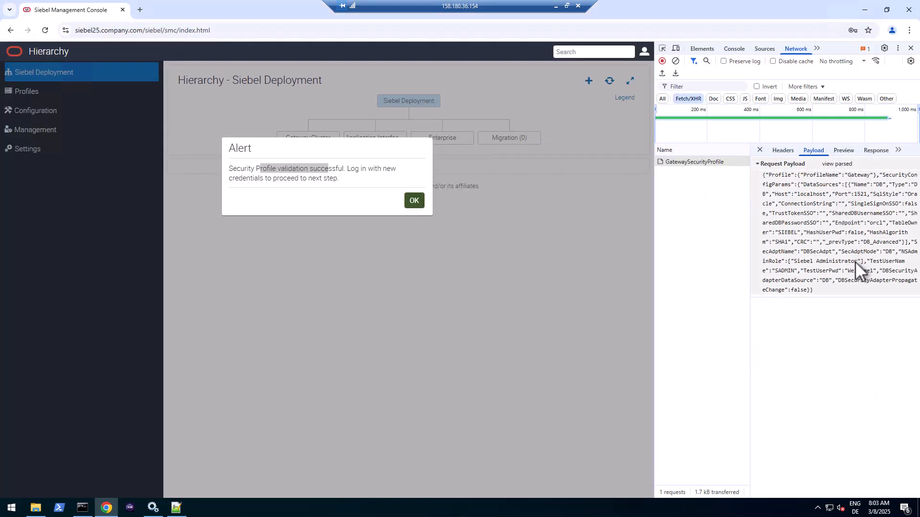
{"action": "triple_click", "coordinate": [821, 283]}
{"action": "left_click_drag", "start_coordinate": [819, 280], "coordinate": [829, 287]}
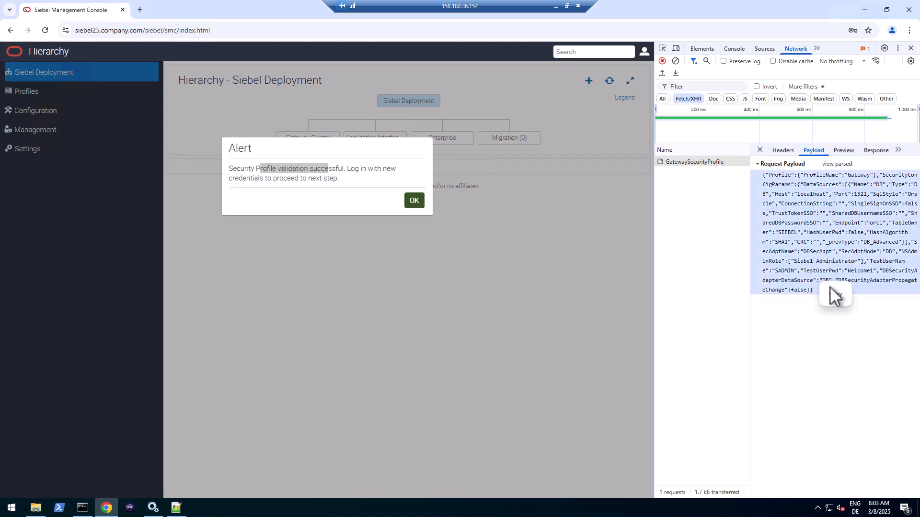
{"action": "left_click", "coordinate": [177, 507]}
{"action": "left_click", "coordinate": [440, 57]}
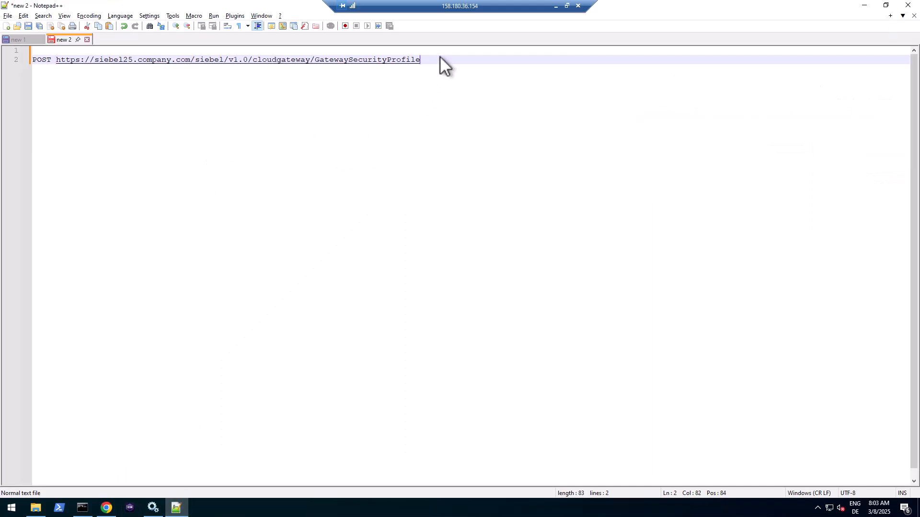
{"action": "key", "text": "Return"}
{"action": "key", "text": "Return"}
{"action": "key", "text": "ctrl+v"}
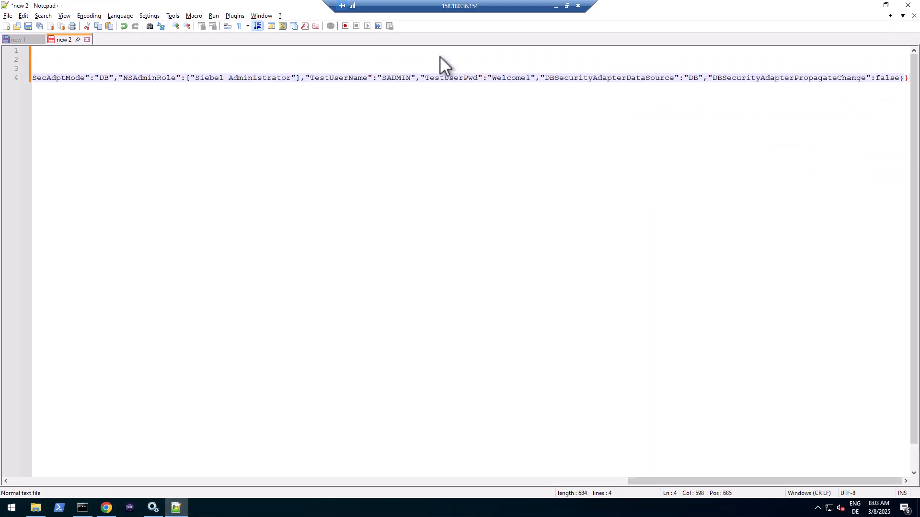
{"action": "left_click_drag", "start_coordinate": [734, 484], "coordinate": [59, 485]}
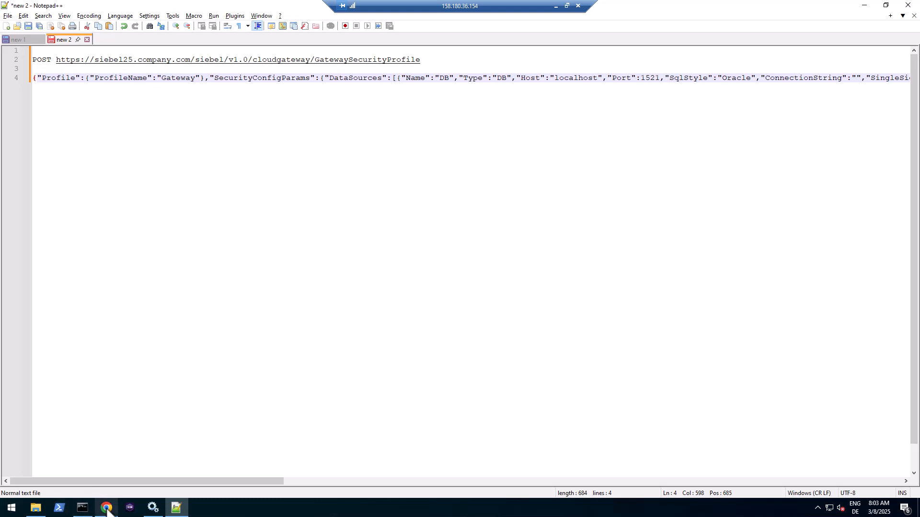
- Inspect the request's Authorization header, then acknowledge the validation success alert
{"action": "mouse_move", "coordinate": [107, 510]}
{"action": "left_click", "coordinate": [109, 480]}
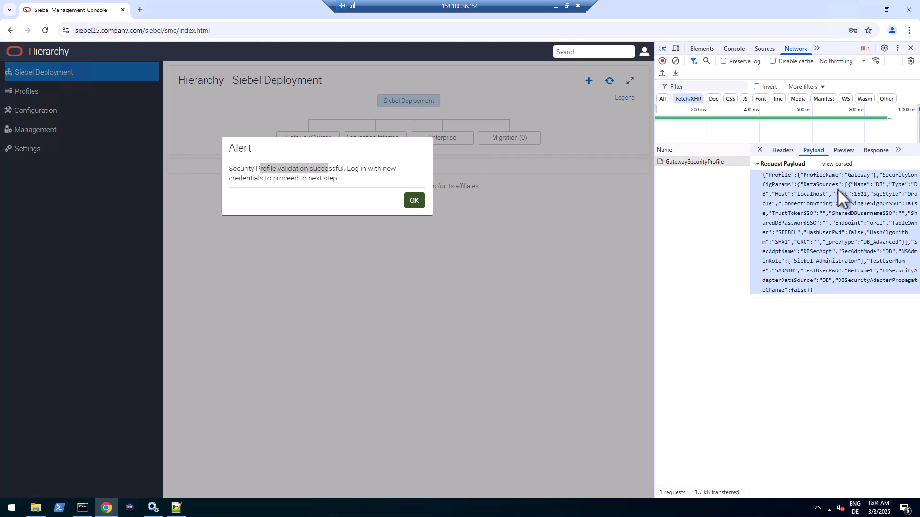
{"action": "left_click", "coordinate": [790, 151]}
{"action": "scroll", "coordinate": [860, 384], "scroll_direction": "down", "scroll_amount": 2}
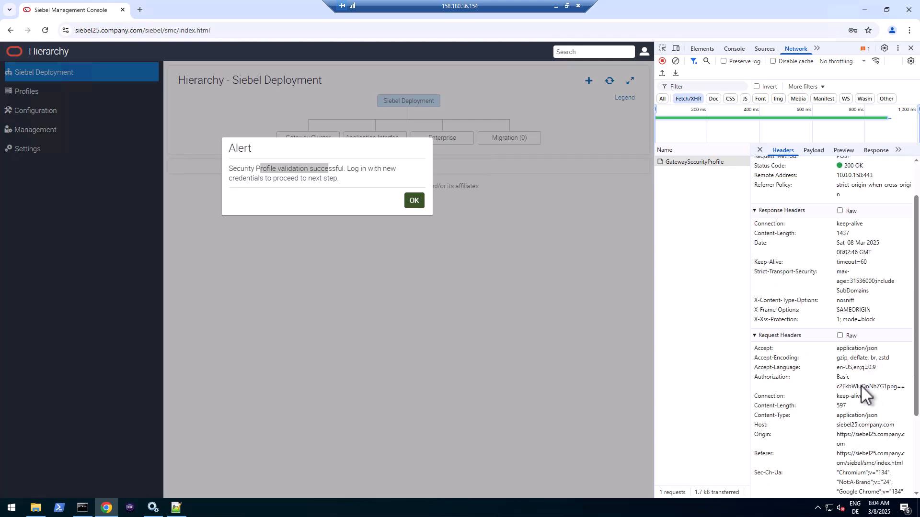
{"action": "scroll", "coordinate": [860, 384], "scroll_direction": "down", "scroll_amount": 3}
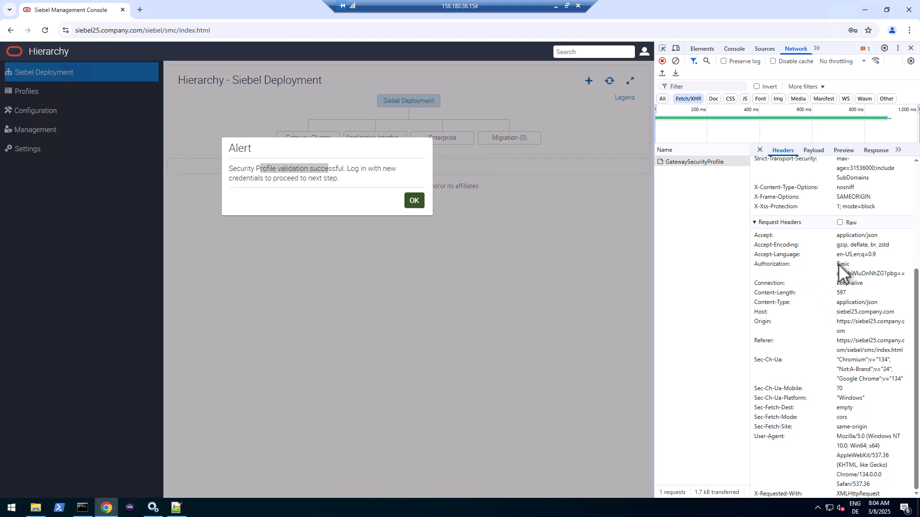
{"action": "left_click_drag", "start_coordinate": [838, 264], "coordinate": [902, 283]}
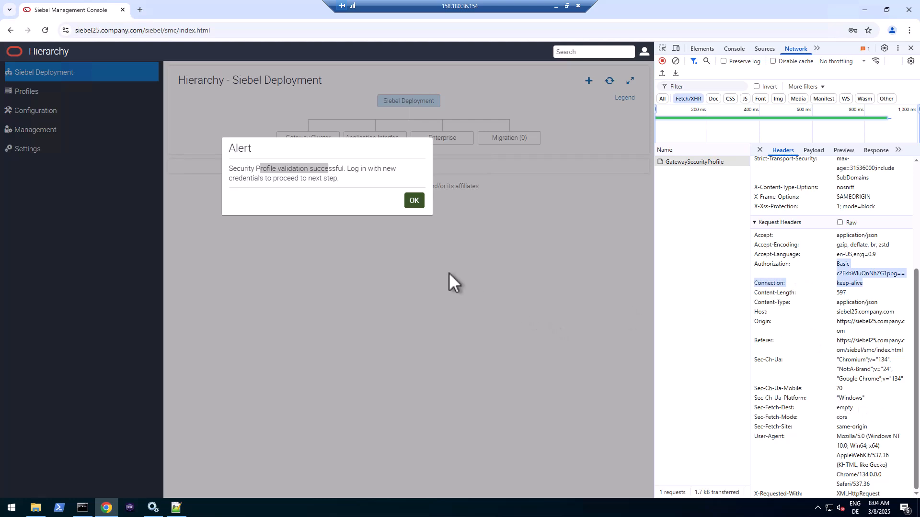
{"action": "left_click", "coordinate": [414, 200]}
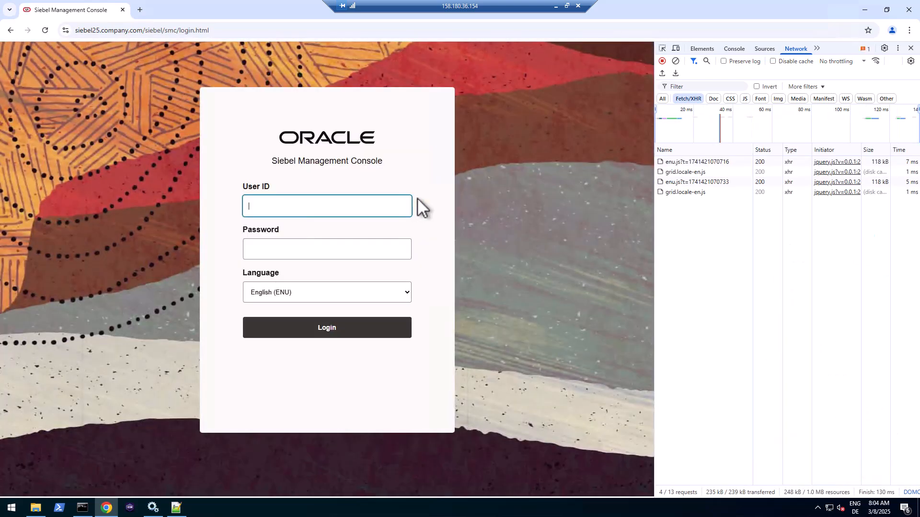
- Log back in to the console as SADMIN and dismiss the password warning
{"action": "left_click", "coordinate": [331, 201]}
{"action": "type", "text": "SADMIN"}
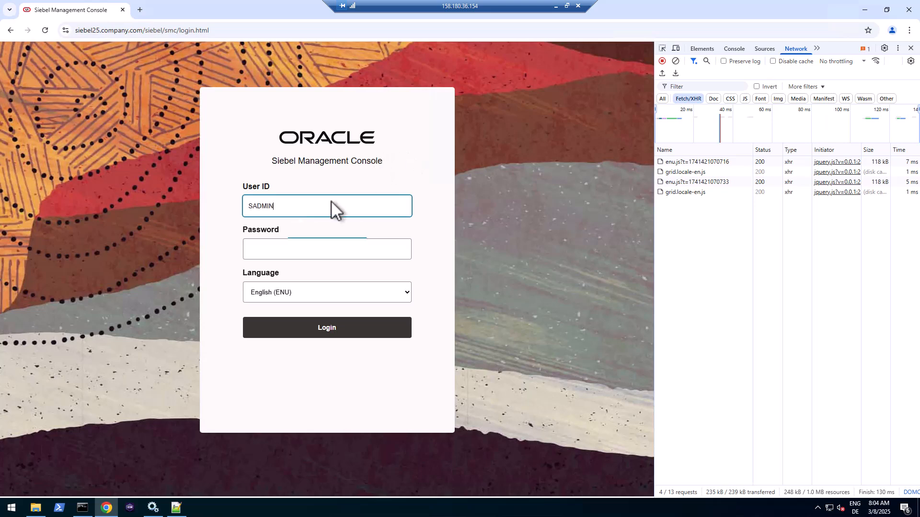
{"action": "key", "text": "Tab"}
{"action": "type", "text": "*****"}
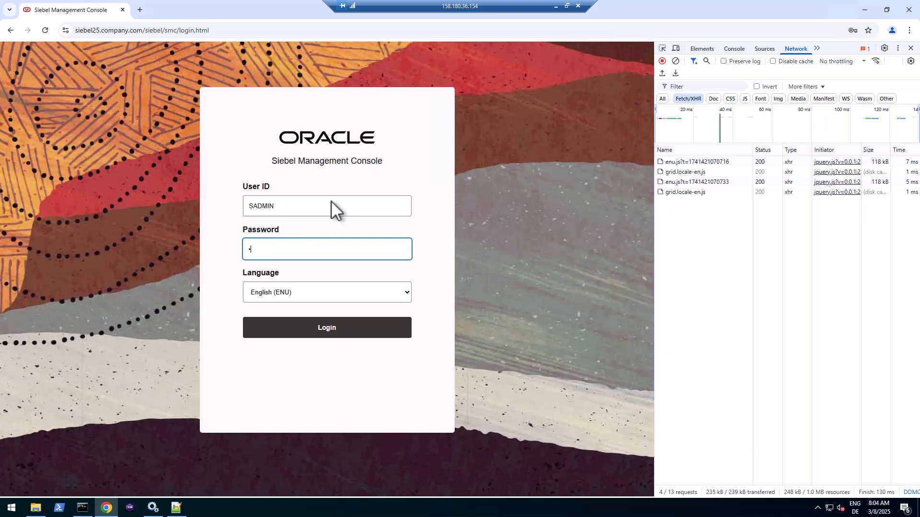
{"action": "type", "text": "***"}
{"action": "left_click", "coordinate": [334, 328]}
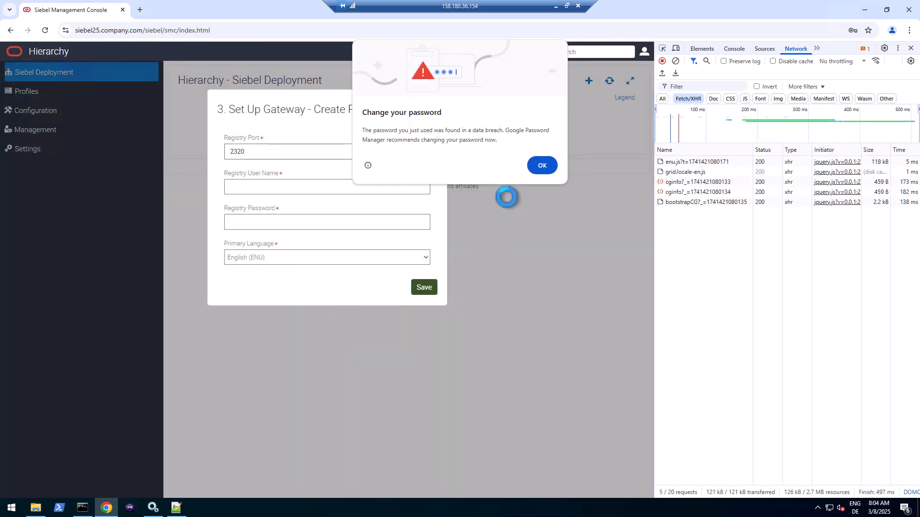
{"action": "left_click", "coordinate": [546, 164]}
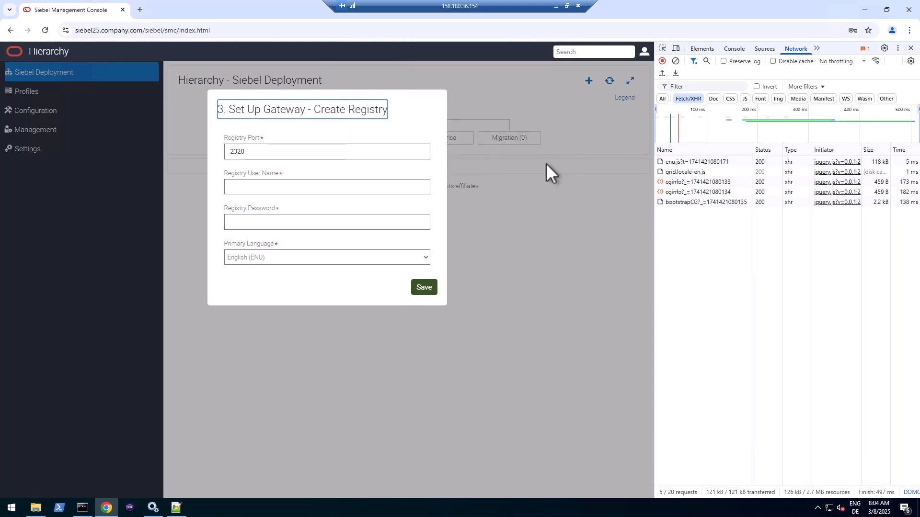
- Set the registry port to 2330, enter user SADMIN with password and confirmation, and save
{"action": "left_click", "coordinate": [254, 150]}
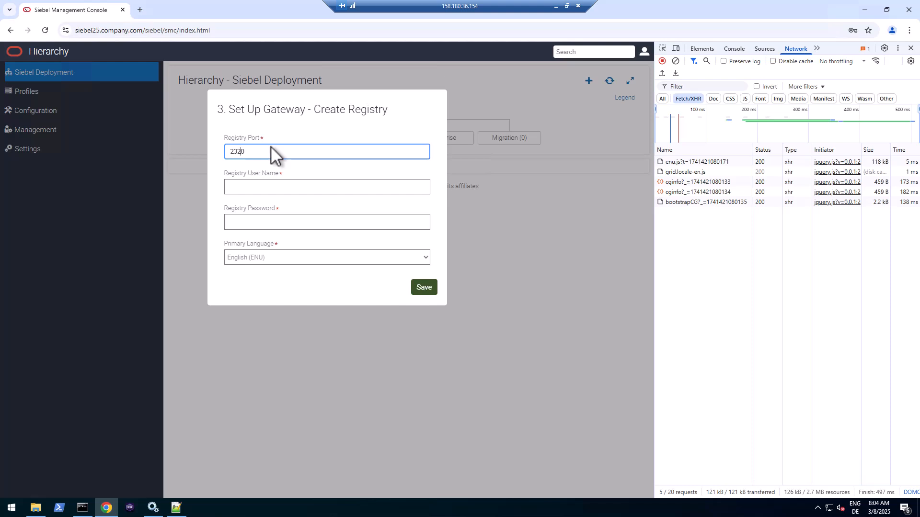
{"action": "key", "text": "Left"}
{"action": "key", "text": "BackSpace"}
{"action": "type", "text": "3"}
{"action": "left_click", "coordinate": [282, 186]}
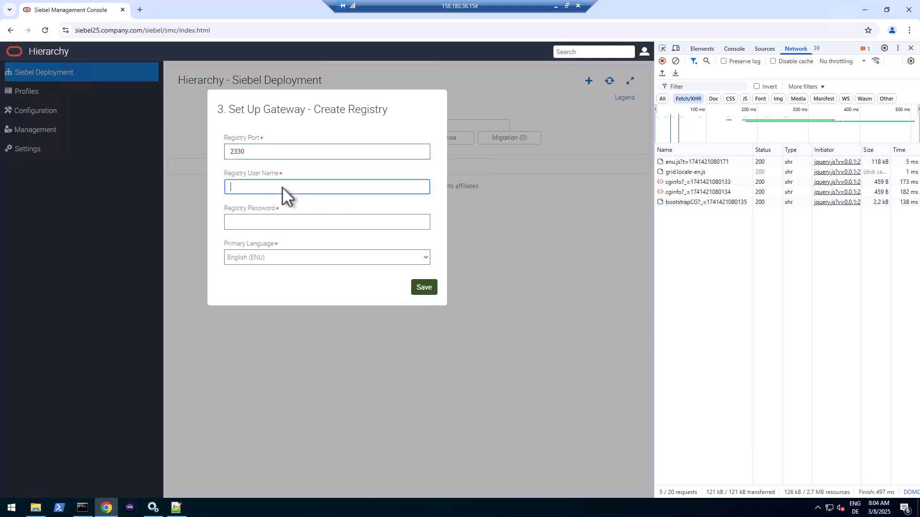
{"action": "type", "text": "SADMIN"}
{"action": "key", "text": "Tab"}
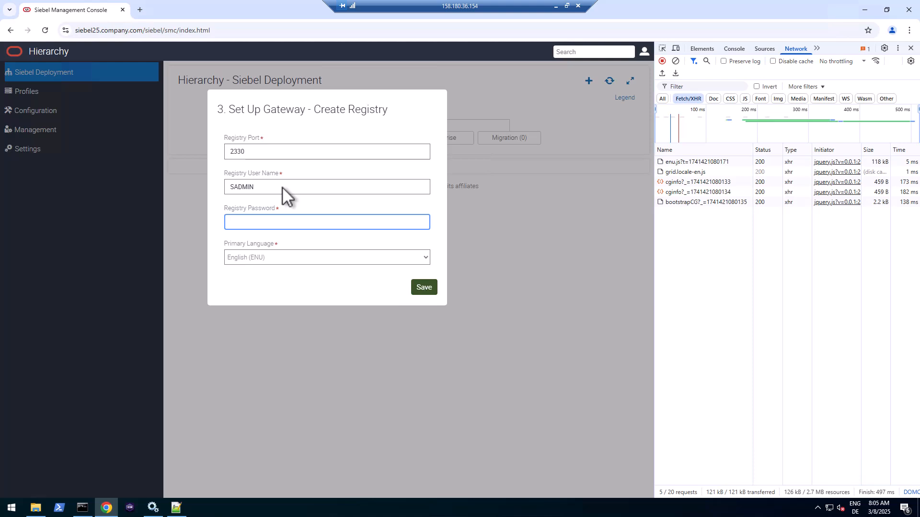
{"action": "type", "text": "We"}
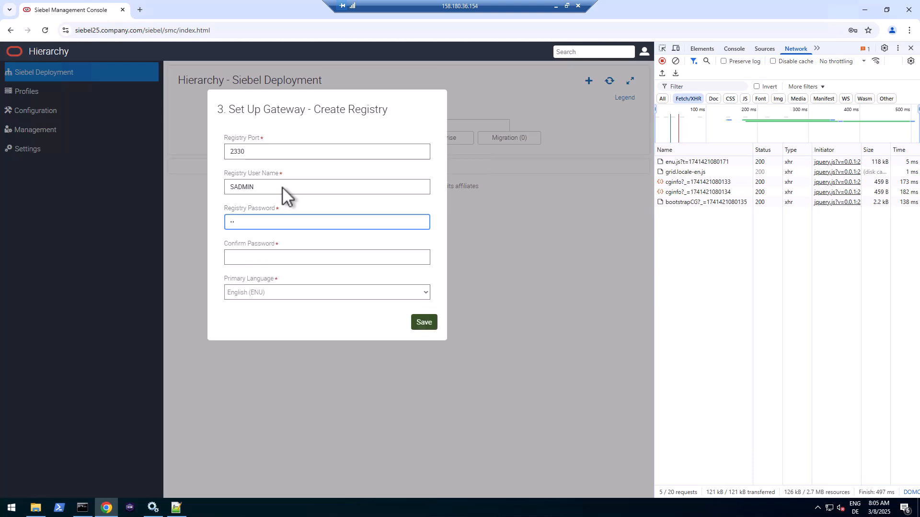
{"action": "type", "text": "••••••"}
{"action": "key", "text": "Tab"}
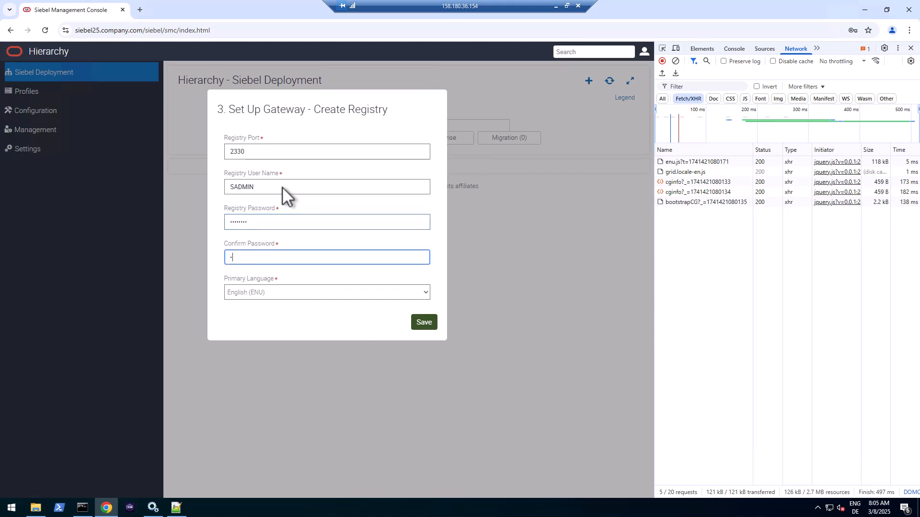
{"action": "type", "text": "•••••••"}
{"action": "left_click", "coordinate": [258, 188]}
{"action": "left_click_drag", "start_coordinate": [257, 188], "coordinate": [230, 189]}
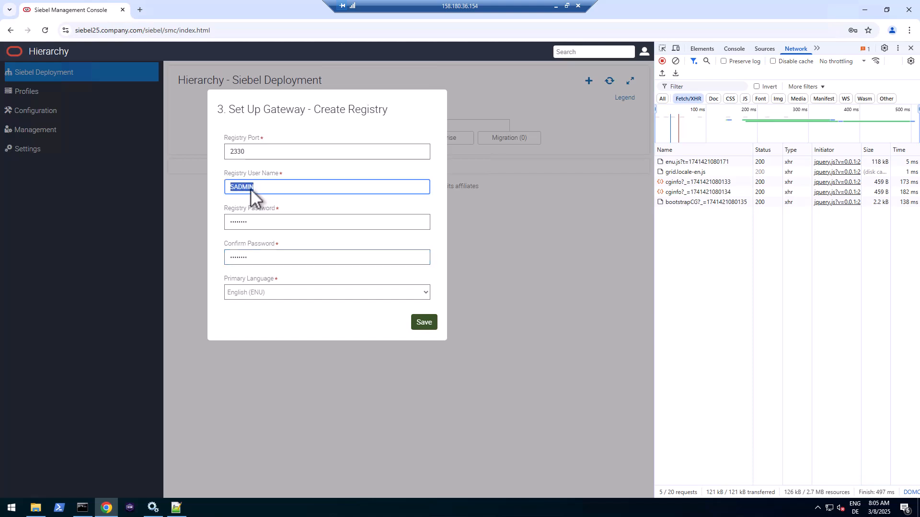
{"action": "left_click", "coordinate": [262, 221]}
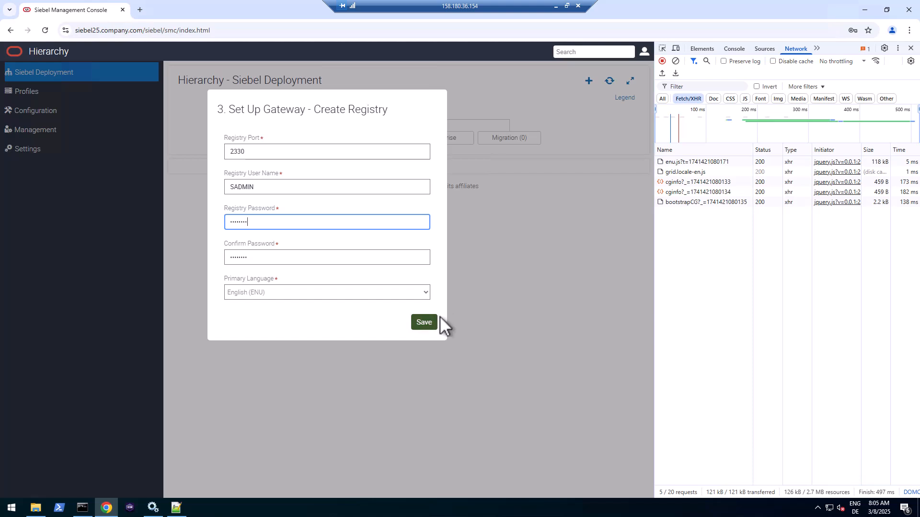
{"action": "left_click", "coordinate": [424, 323]}
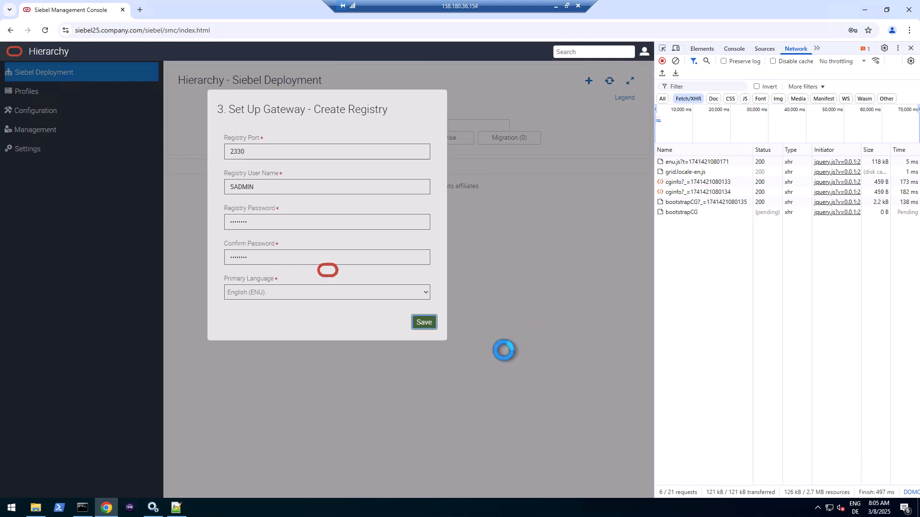
- Change the Siebel Gateway Registry service's startup type to Manual
{"action": "left_click", "coordinate": [154, 512]}
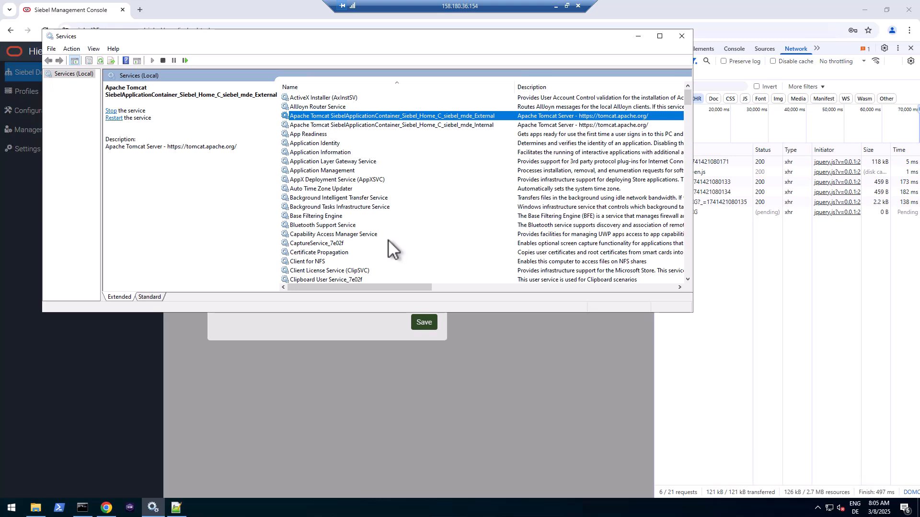
{"action": "left_click", "coordinate": [349, 181]}
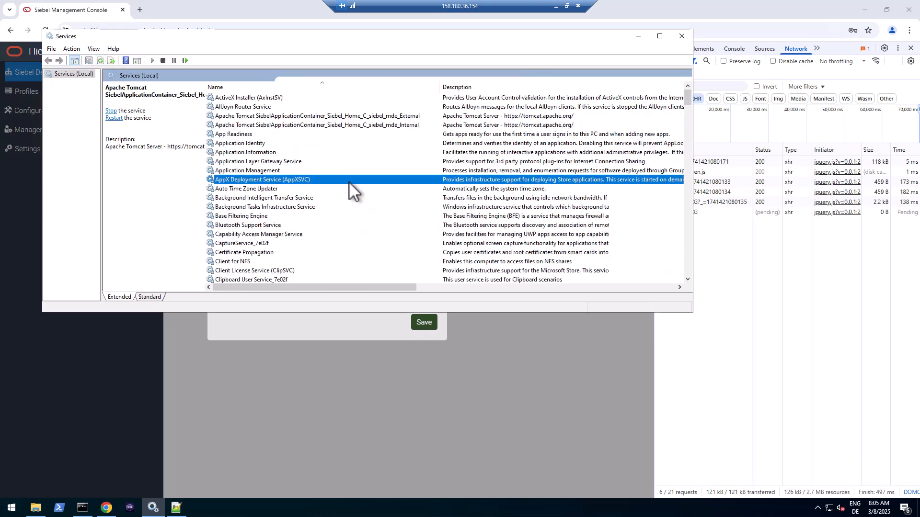
{"action": "key", "text": "s"}
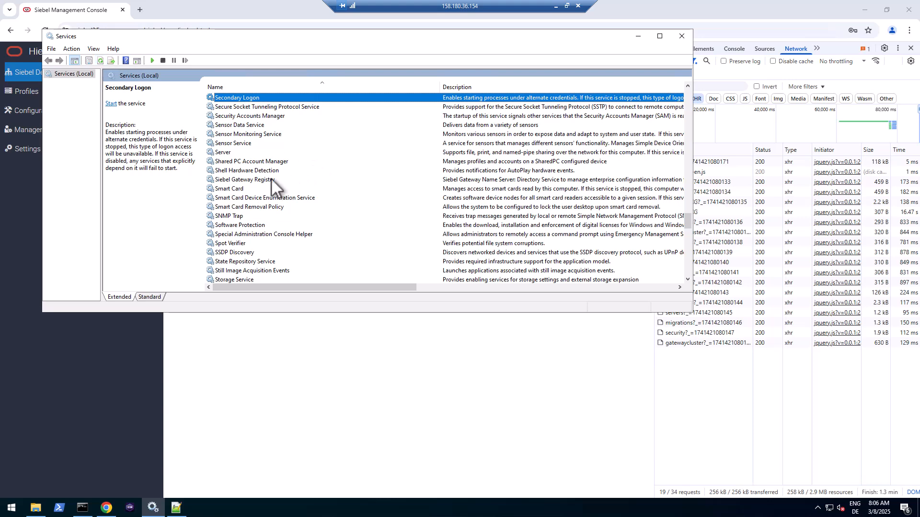
{"action": "left_click", "coordinate": [270, 179]}
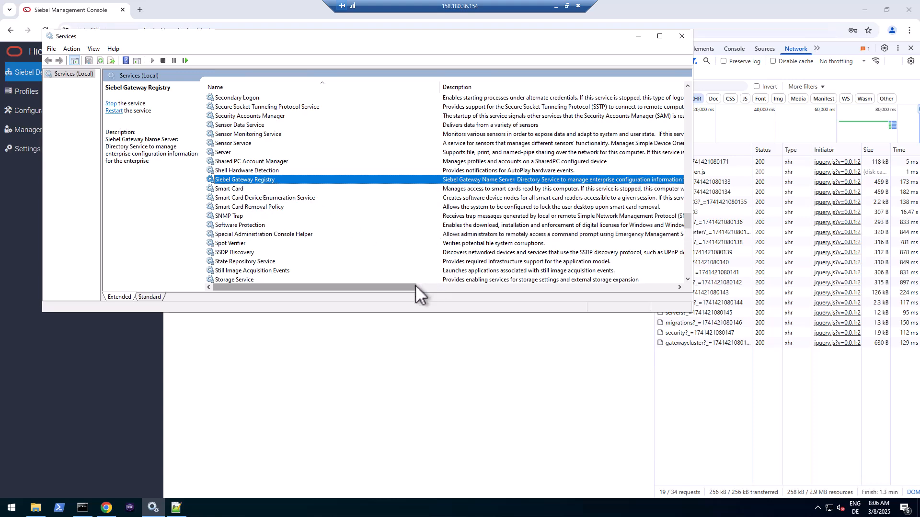
{"action": "left_click_drag", "start_coordinate": [424, 287], "coordinate": [679, 289]}
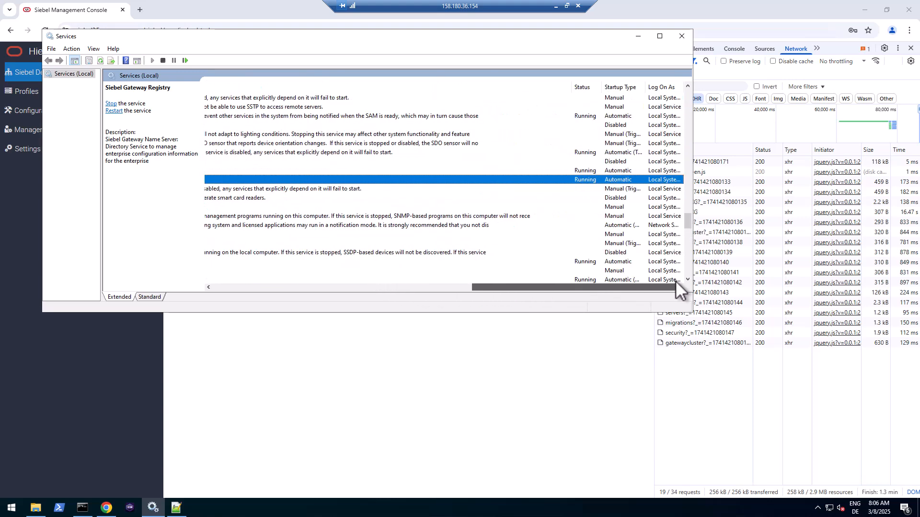
{"action": "double_click", "coordinate": [622, 180]}
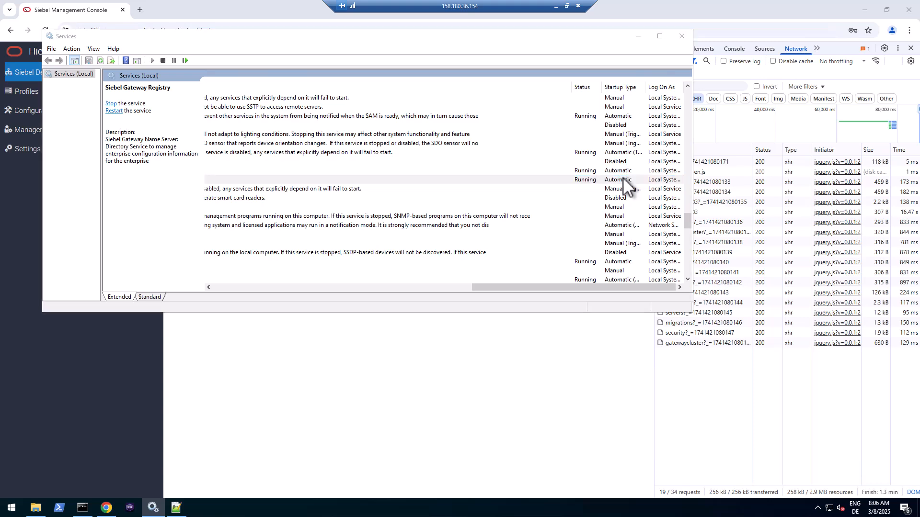
{"action": "left_click", "coordinate": [354, 166]}
{"action": "left_click", "coordinate": [356, 189]}
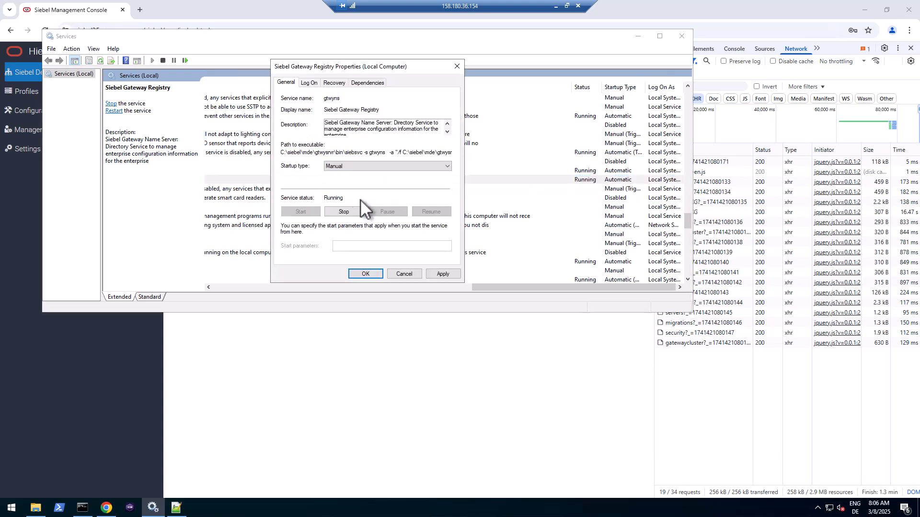
{"action": "left_click", "coordinate": [374, 273]}
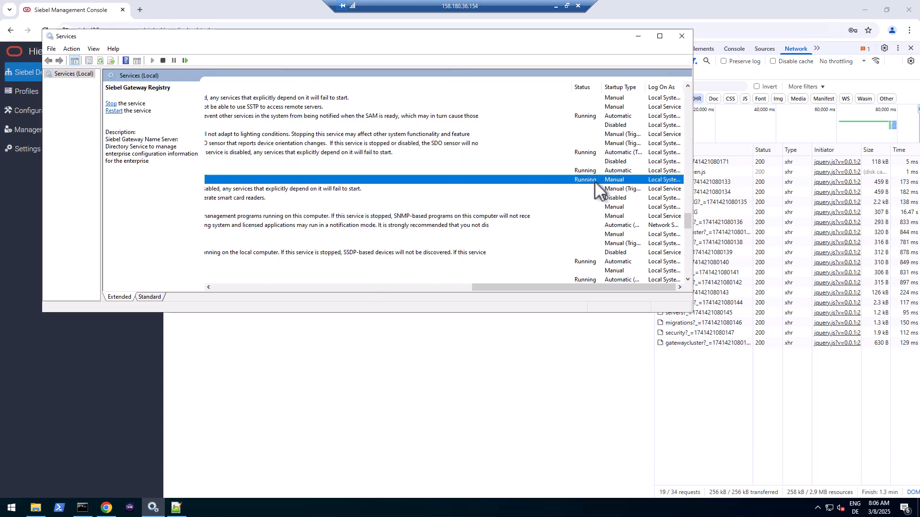
{"action": "left_click_drag", "start_coordinate": [505, 286], "coordinate": [263, 291]}
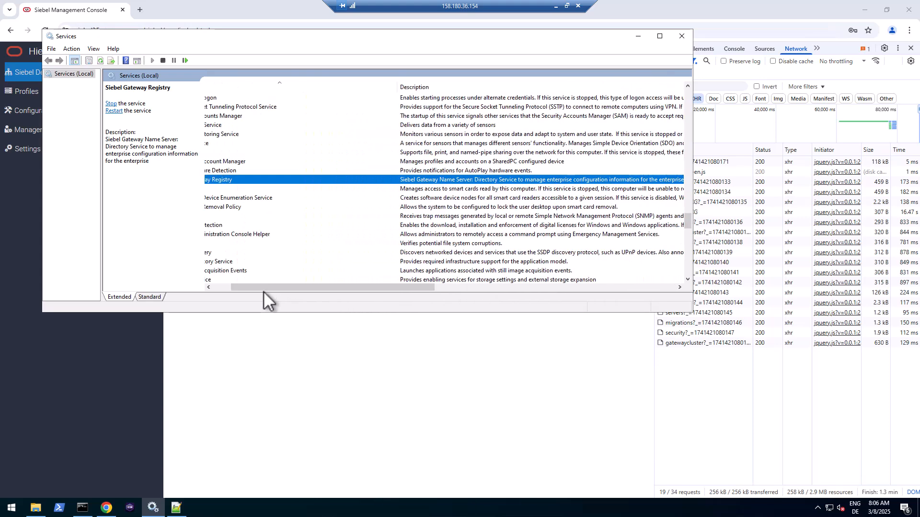
{"action": "left_click", "coordinate": [371, 366]}
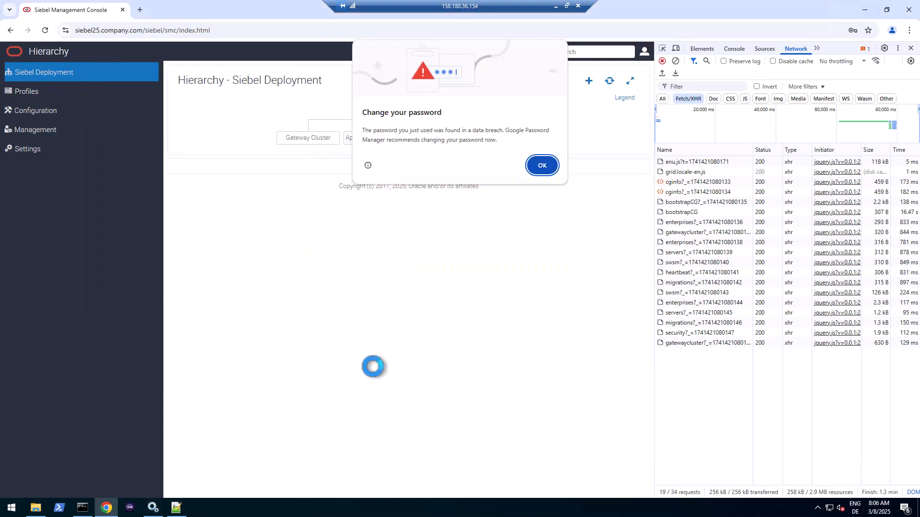
- Open Profiles > Security and copy the bootstrapCG request URL from the network log
{"action": "left_click", "coordinate": [541, 165]}
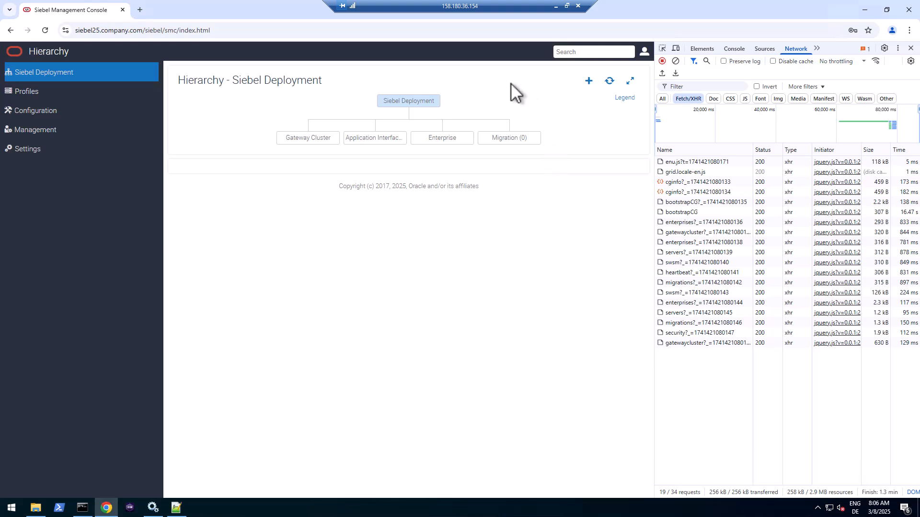
{"action": "left_click", "coordinate": [435, 100]}
{"action": "left_click", "coordinate": [34, 91]}
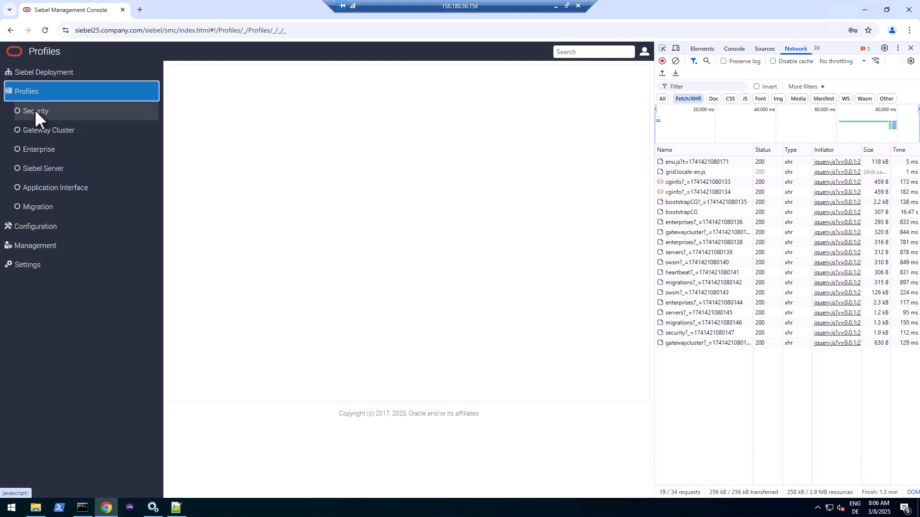
{"action": "left_click", "coordinate": [37, 111]}
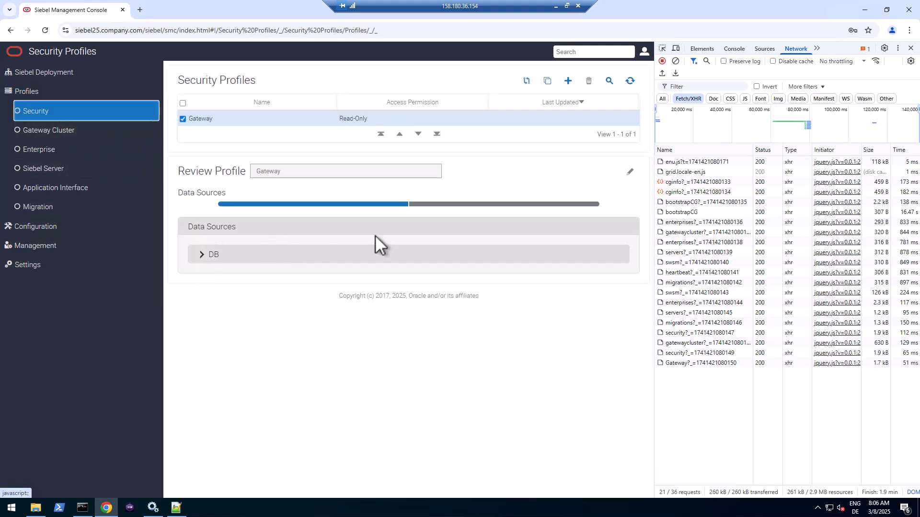
{"action": "left_click", "coordinate": [685, 212]}
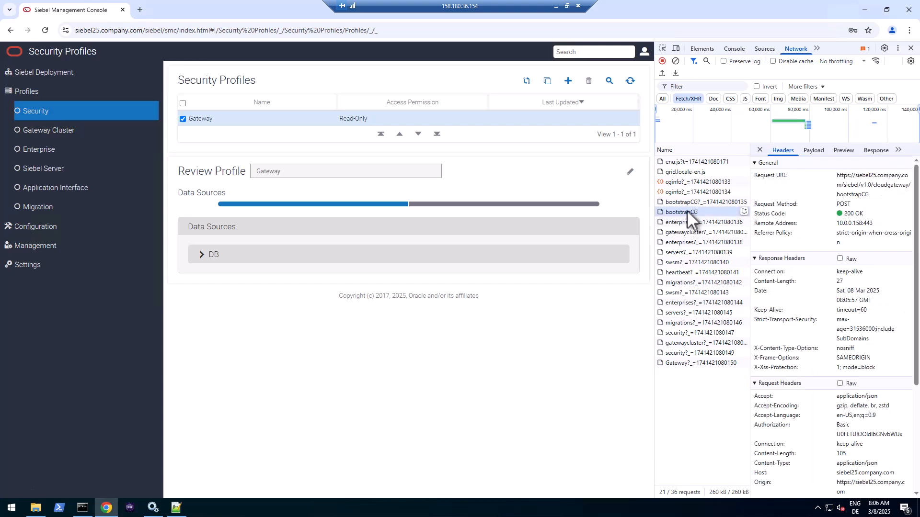
{"action": "left_click_drag", "start_coordinate": [838, 174], "coordinate": [865, 196]}
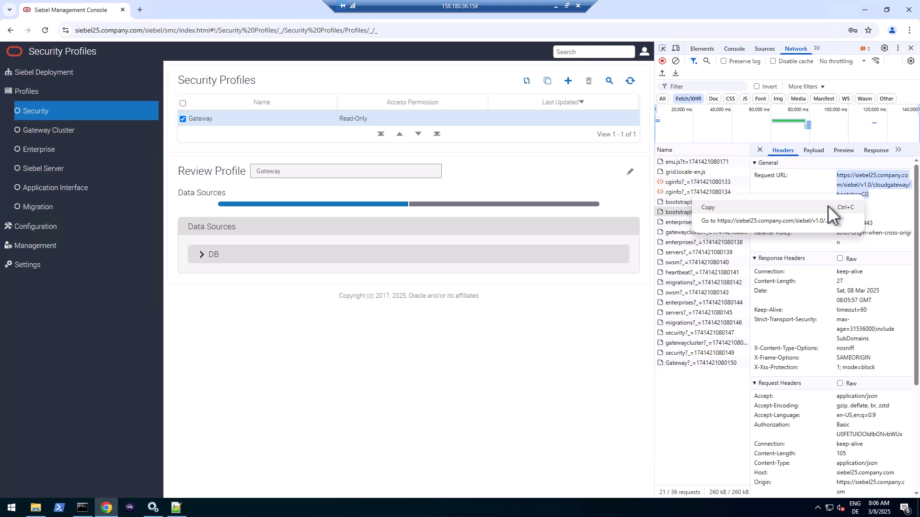
{"action": "left_click", "coordinate": [734, 208]}
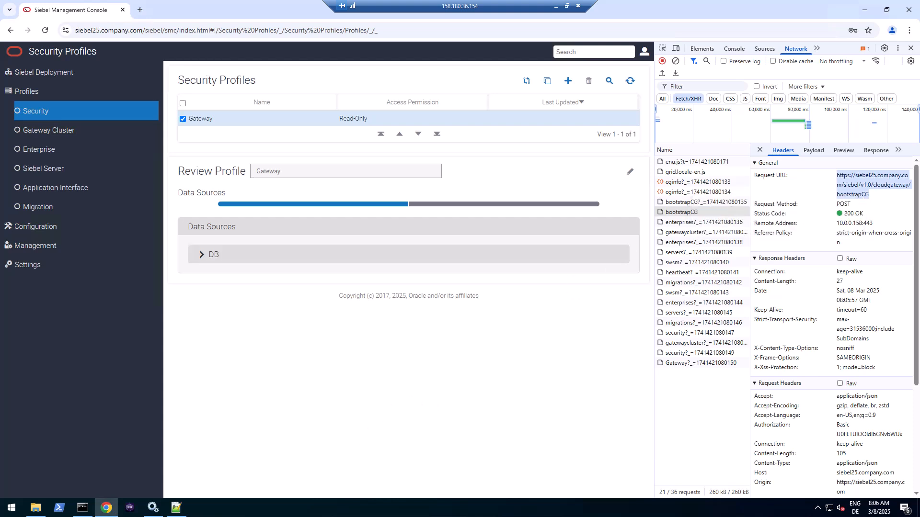
{"action": "left_click", "coordinate": [176, 508]}
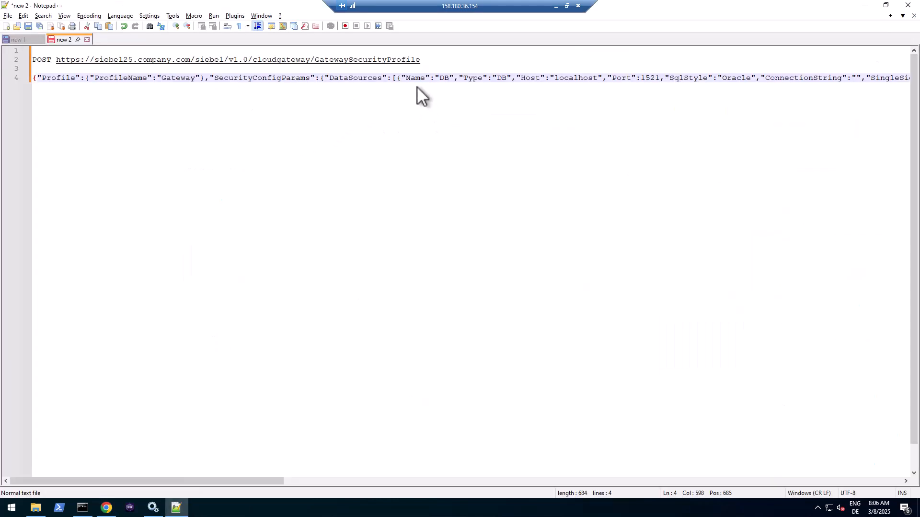
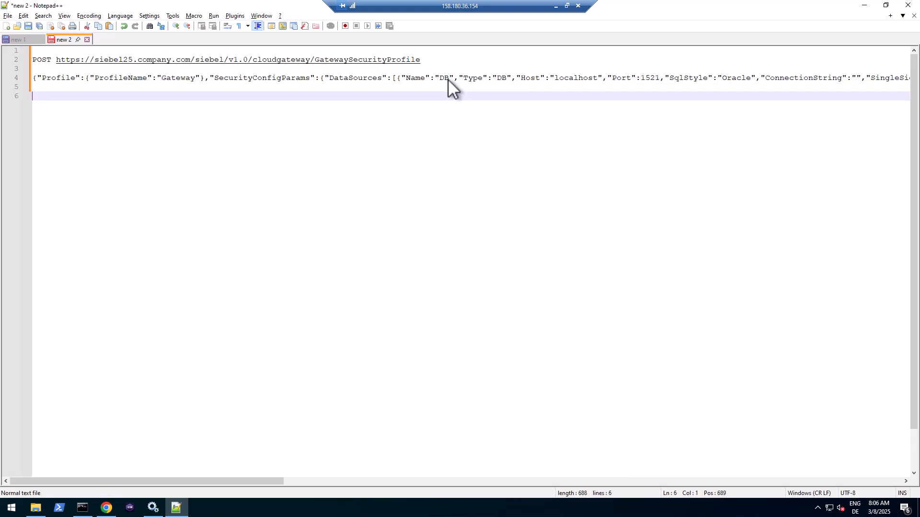
- Log the bootstrapCG request URL after 'POST' on a new line in Notepad++
{"action": "type", "text": "POST"}
{"action": "type", "text": "https://siebel25.company.com/siebel/v1.0/cloudgateway/bootstrapCG"}
{"action": "key", "text": "Return"}
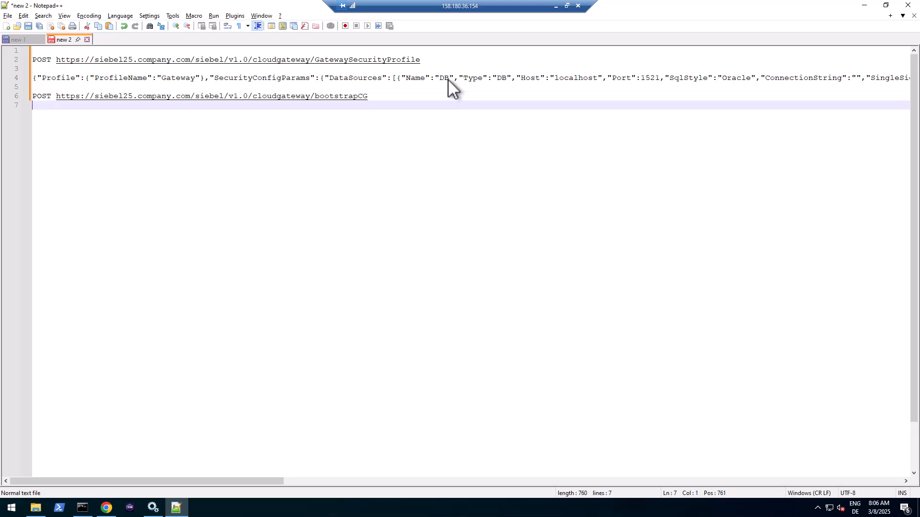
{"action": "key", "text": "Return"}
- Copy the bootstrapCG raw JSON payload from DevTools and paste it on line 8
{"action": "key", "text": "alt+Tab"}
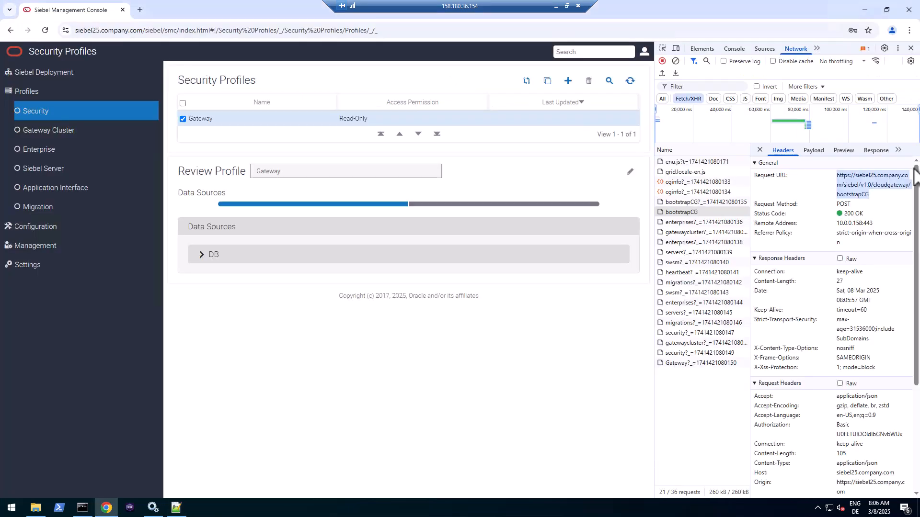
{"action": "left_click", "coordinate": [823, 150]}
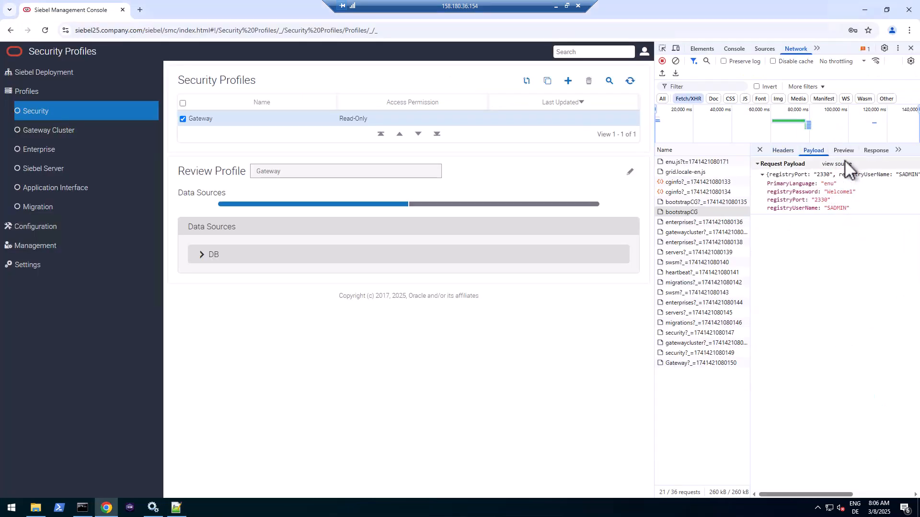
{"action": "left_click", "coordinate": [842, 163]}
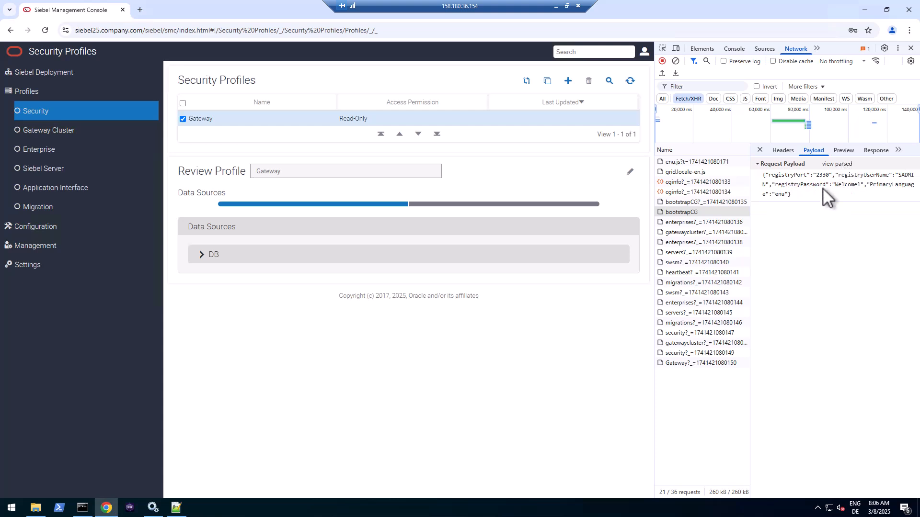
{"action": "triple_click", "coordinate": [797, 194]}
{"action": "right_click", "coordinate": [797, 194]}
{"action": "left_click", "coordinate": [810, 209]}
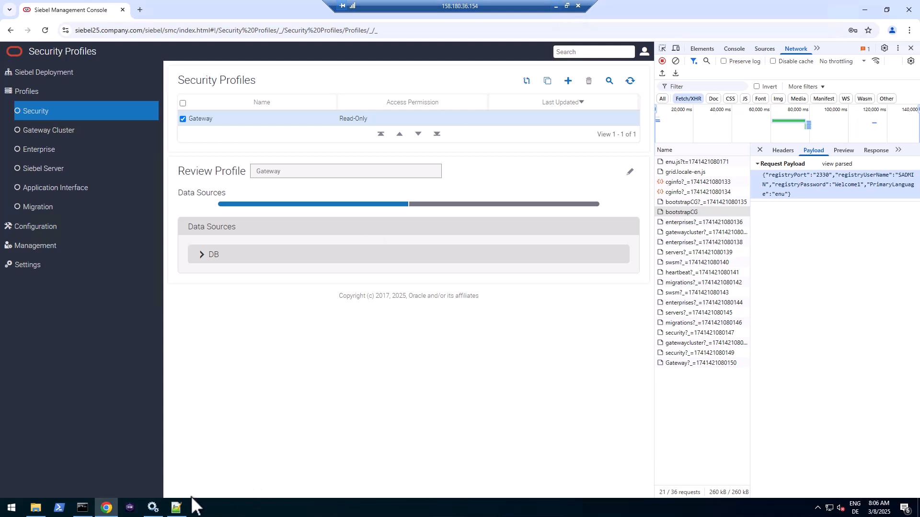
{"action": "left_click", "coordinate": [177, 508]}
{"action": "key", "text": "ctrl+v"}
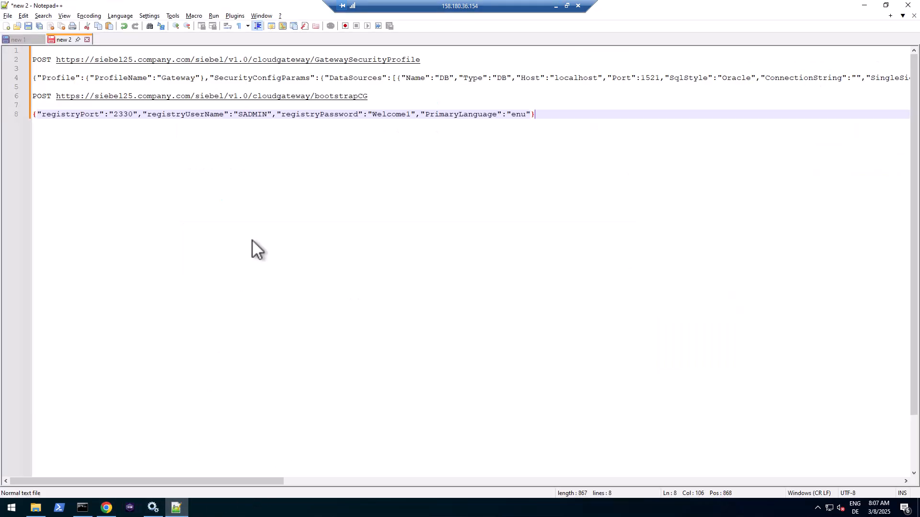
{"action": "double_click", "coordinate": [399, 114]}
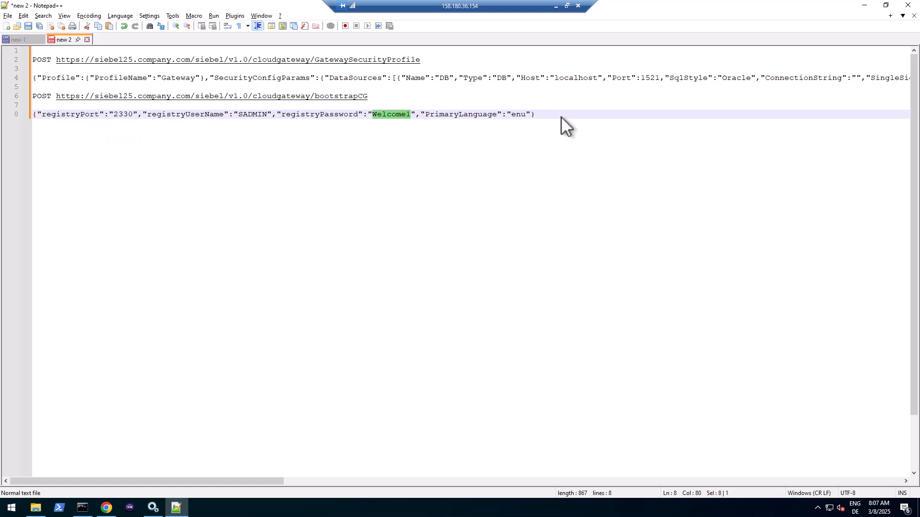
{"action": "key", "text": "End"}
{"action": "key", "text": "Return"}
{"action": "key", "text": "Return"}
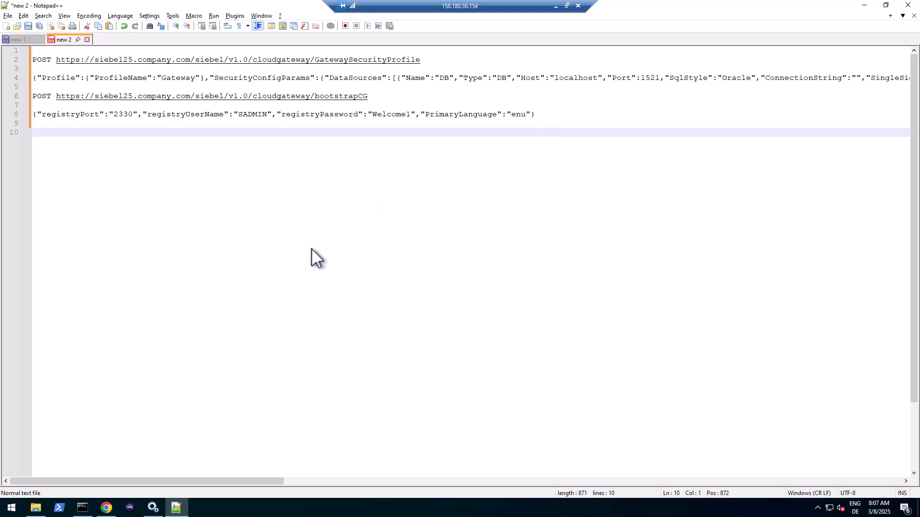
- Go to Profiles > Enterprise and refresh the sample_enterprise_profile review
{"action": "left_click", "coordinate": [106, 508]}
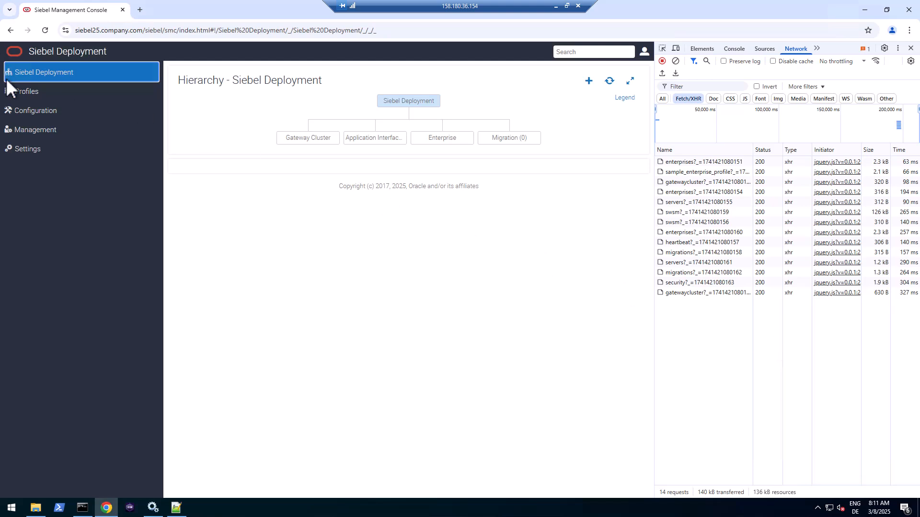
{"action": "left_click", "coordinate": [27, 92]}
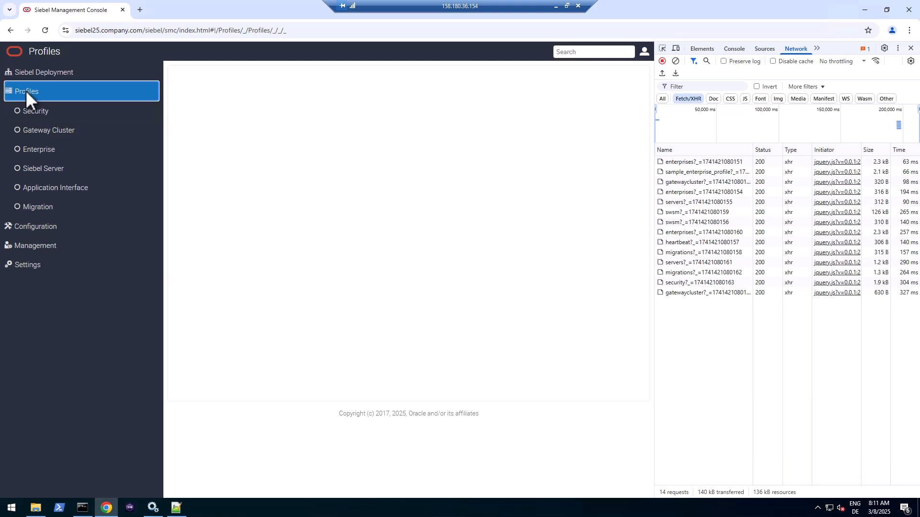
{"action": "left_click", "coordinate": [46, 150]}
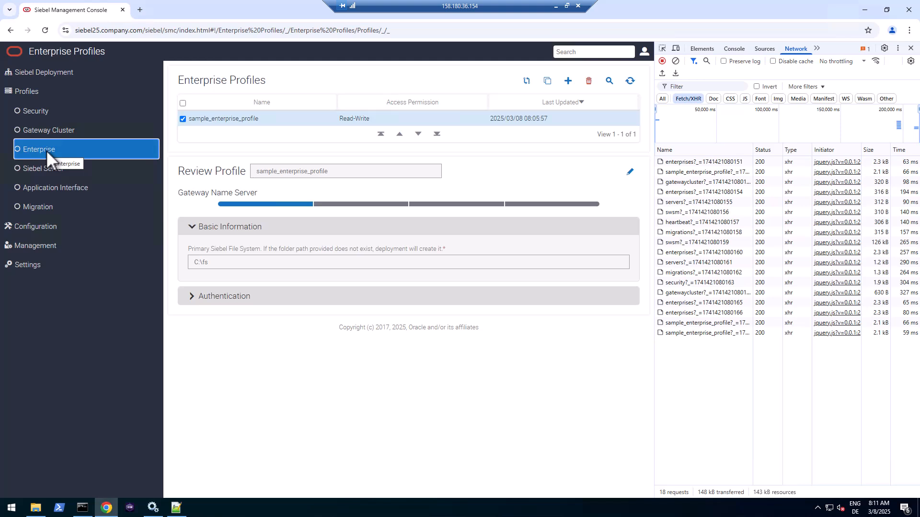
{"action": "left_click", "coordinate": [220, 122]}
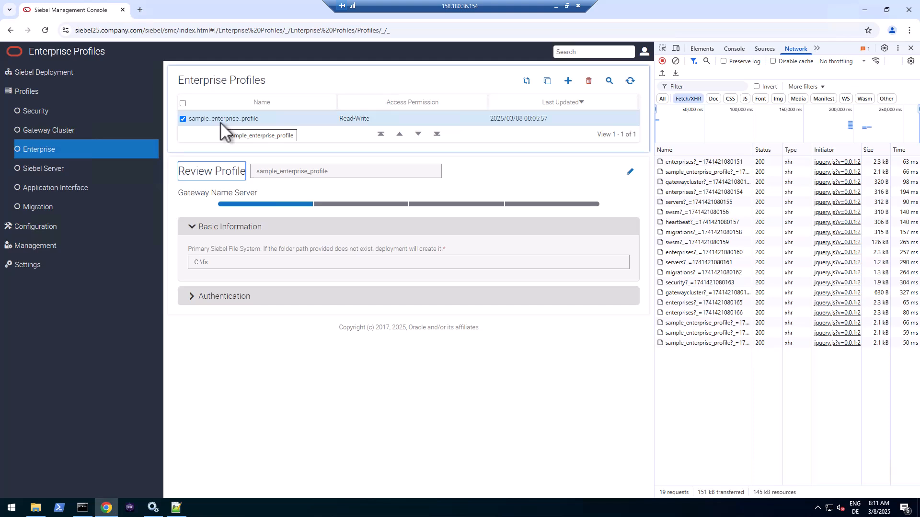
- Clone sample_enterprise_profile and rename the clone to training_profile
{"action": "left_click", "coordinate": [547, 81]}
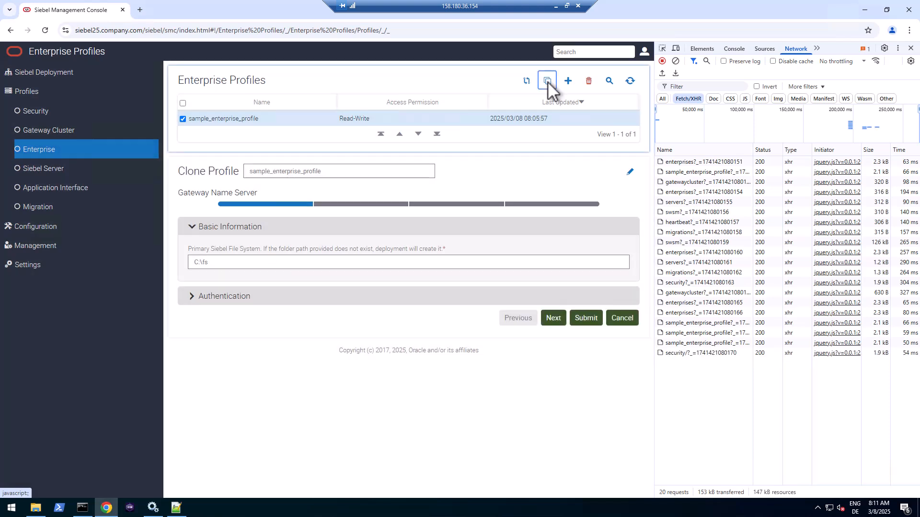
{"action": "left_click", "coordinate": [342, 169]}
{"action": "left_click_drag", "start_coordinate": [342, 169], "coordinate": [246, 168]}
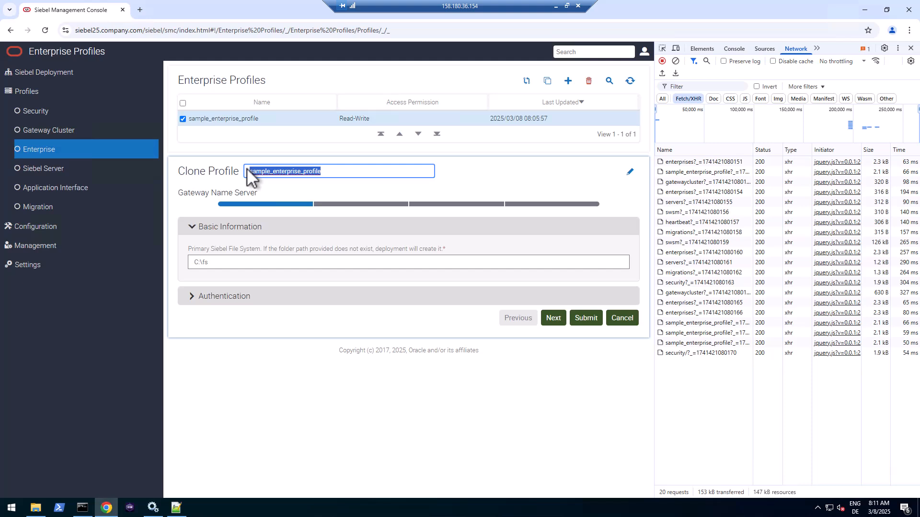
{"action": "key", "text": "BackSpace"}
{"action": "type", "text": "trainin"}
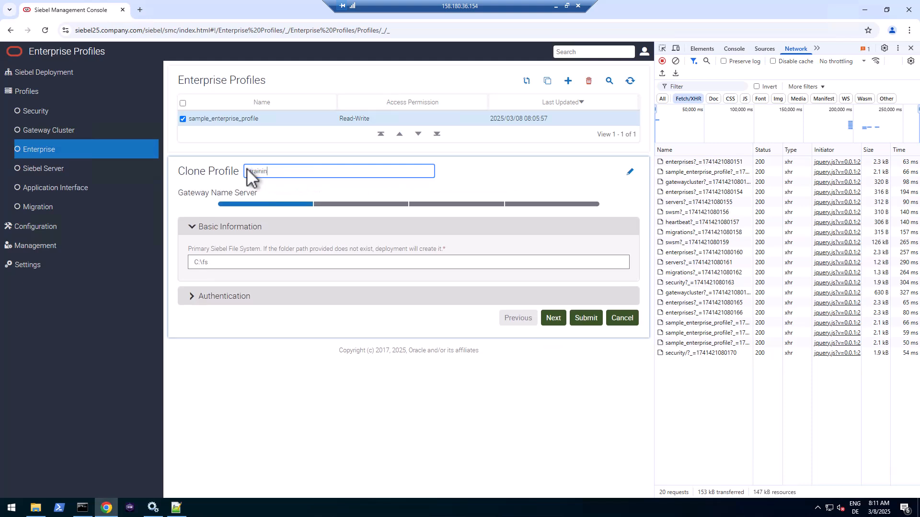
{"action": "type", "text": "g_profile"}
{"action": "left_click", "coordinate": [228, 263]}
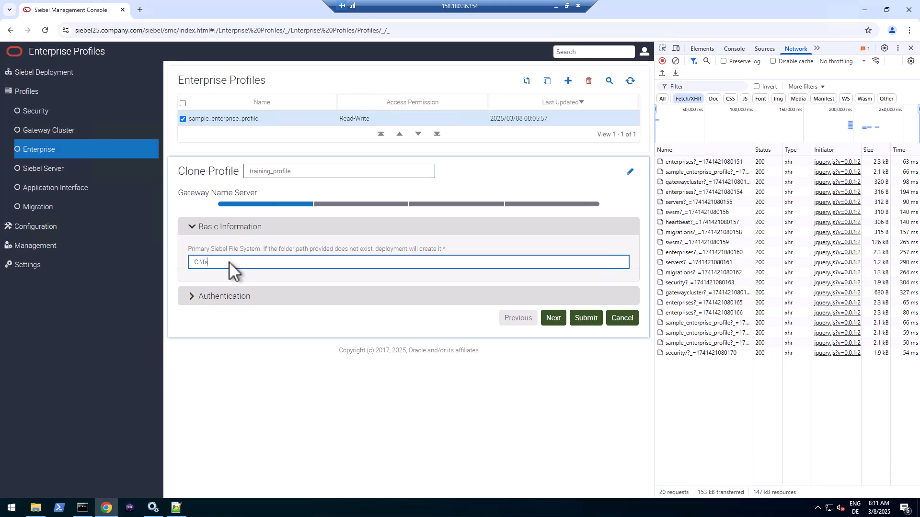
- Create a new folder named fs inside the siebel folder
{"action": "left_click", "coordinate": [39, 513]}
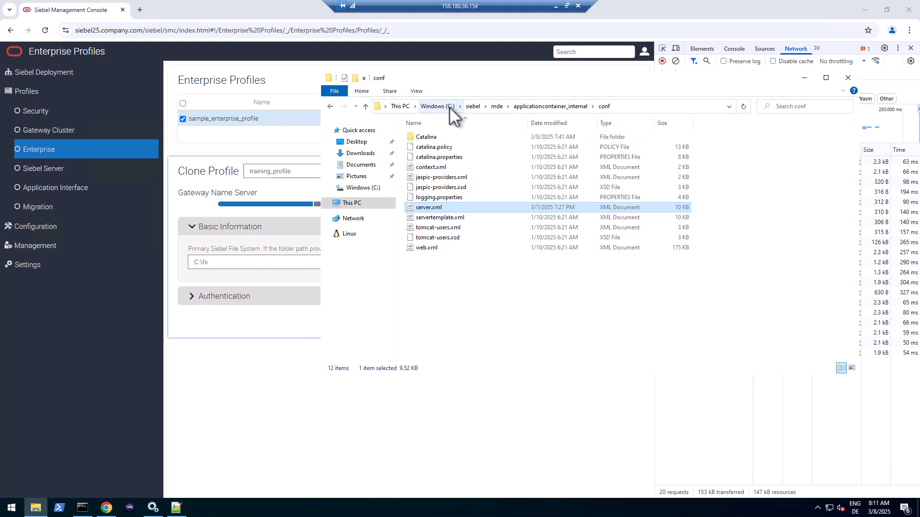
{"action": "left_click", "coordinate": [473, 106]}
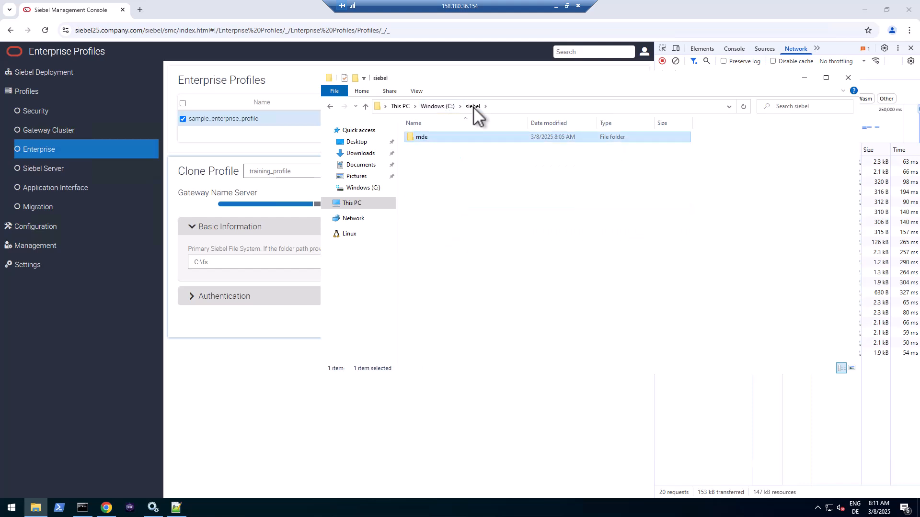
{"action": "left_click", "coordinate": [355, 77]}
{"action": "type", "text": "fs"}
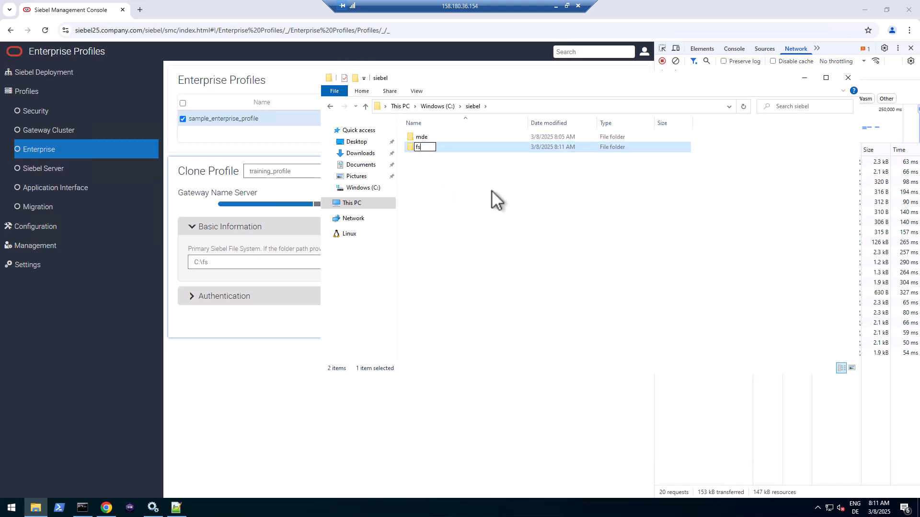
{"action": "key", "text": "Return"}
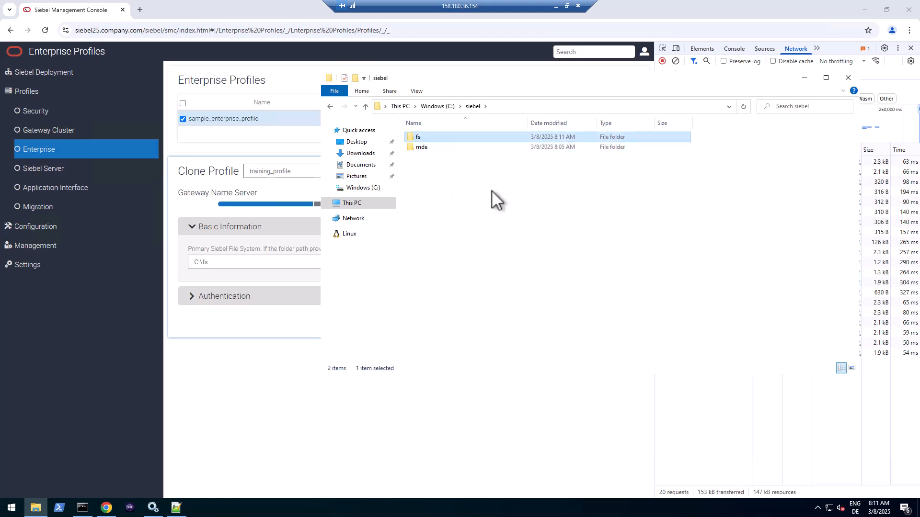
- Share the fs folder with Everyone at Read/Write, turning on network discovery and file sharing
{"action": "right_click", "coordinate": [417, 136]}
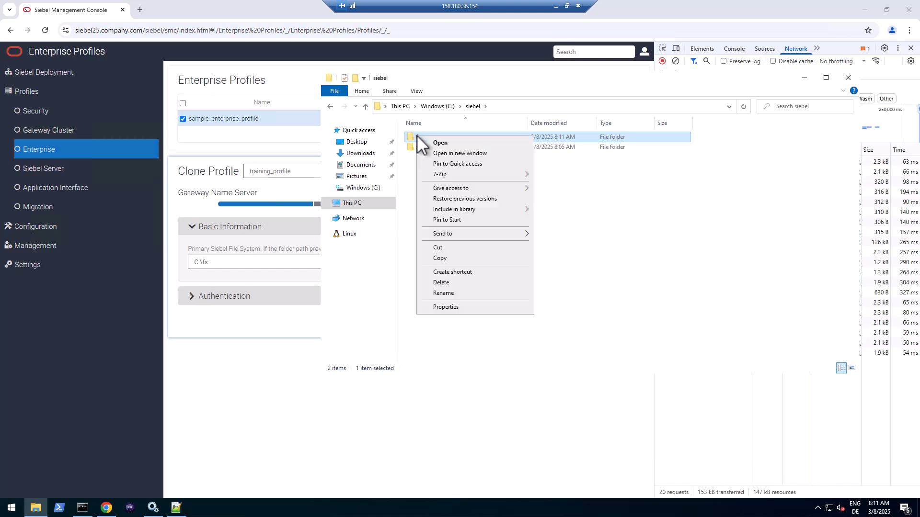
{"action": "left_click", "coordinate": [439, 307]}
{"action": "left_click", "coordinate": [460, 159]}
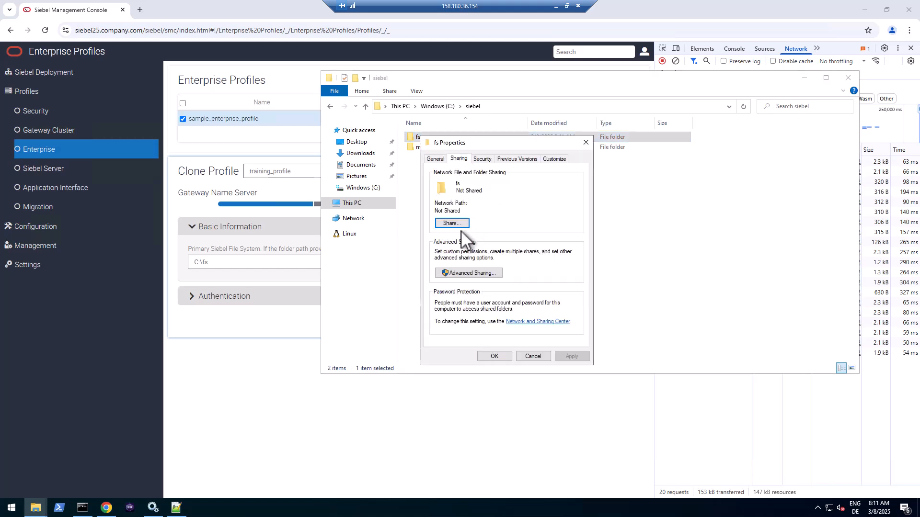
{"action": "left_click", "coordinate": [455, 224]}
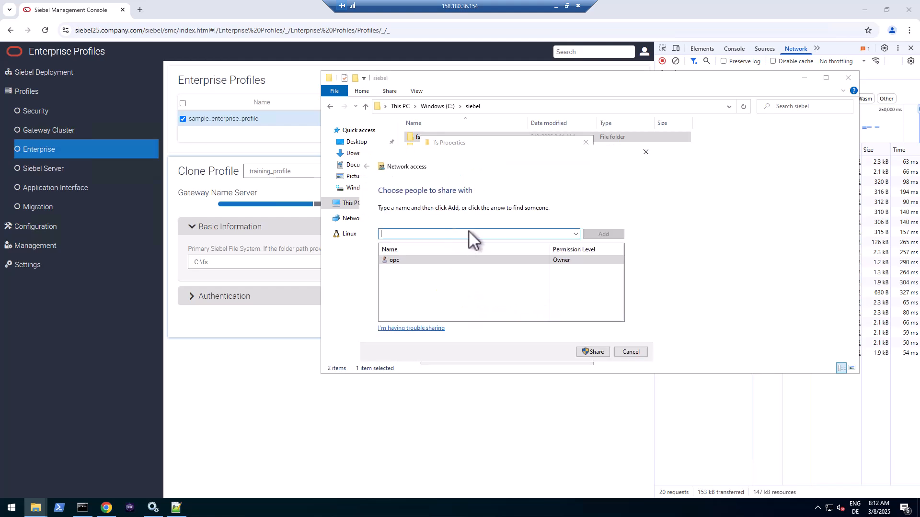
{"action": "left_click", "coordinate": [575, 234]}
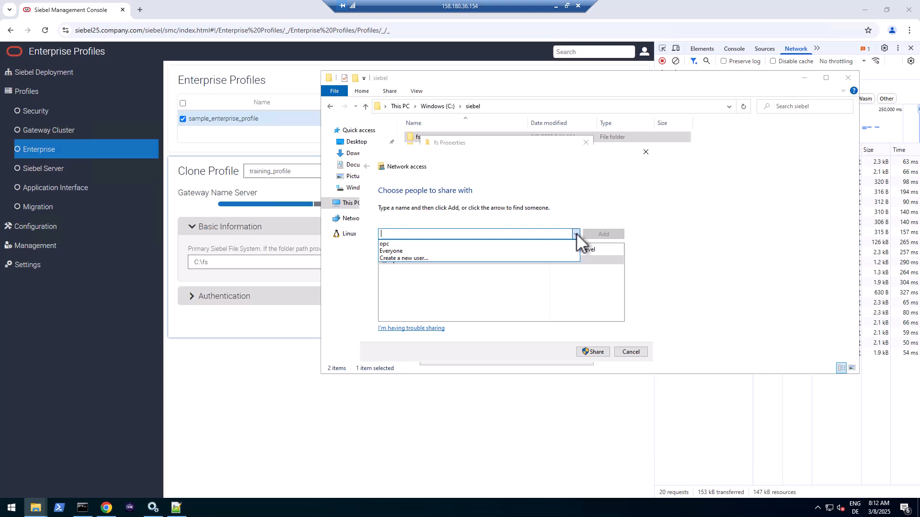
{"action": "left_click", "coordinate": [389, 251]}
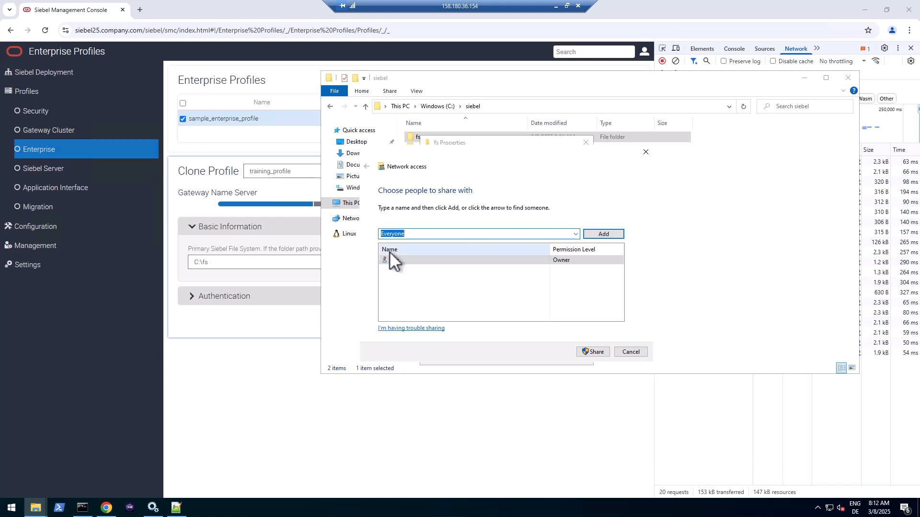
{"action": "left_click", "coordinate": [611, 235]}
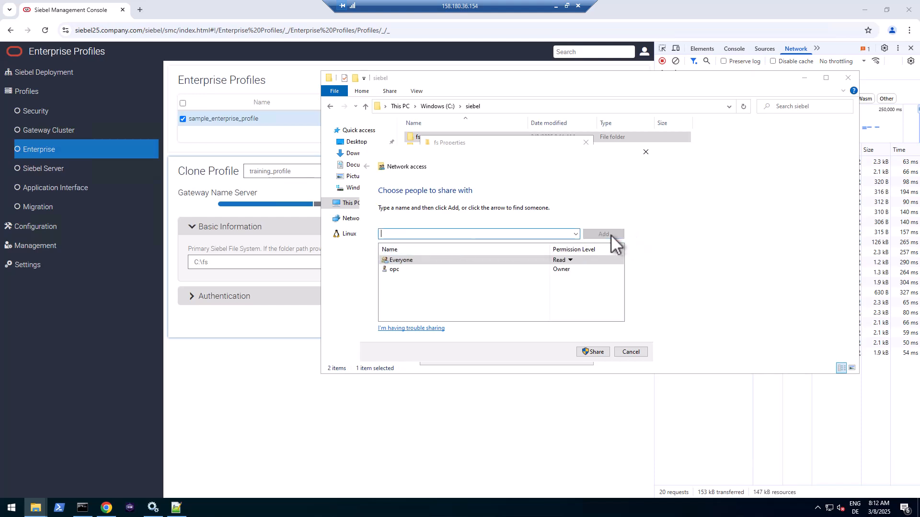
{"action": "left_click", "coordinate": [567, 260]}
{"action": "left_click", "coordinate": [605, 273]}
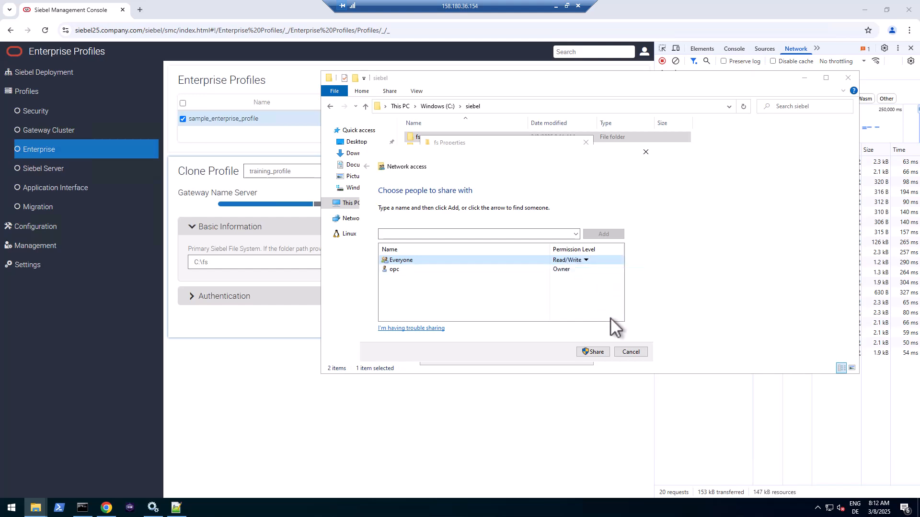
{"action": "left_click", "coordinate": [594, 352]}
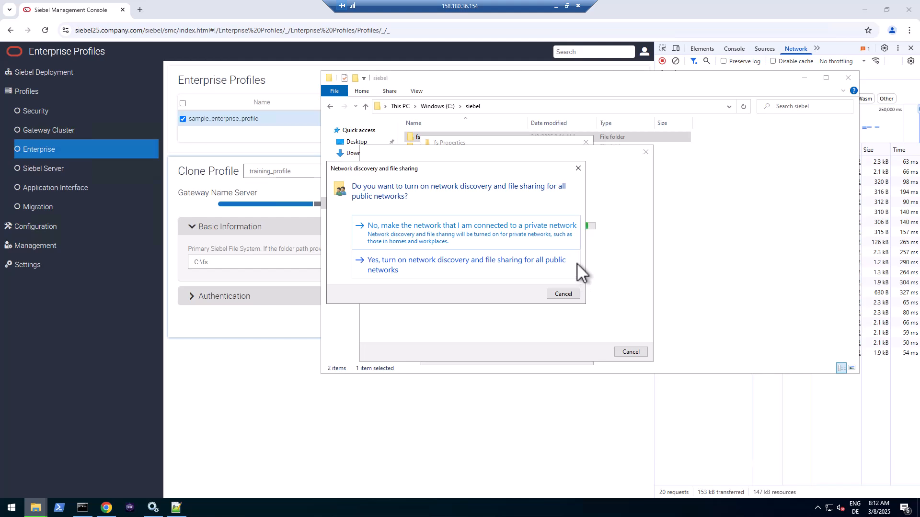
{"action": "left_click", "coordinate": [512, 264]}
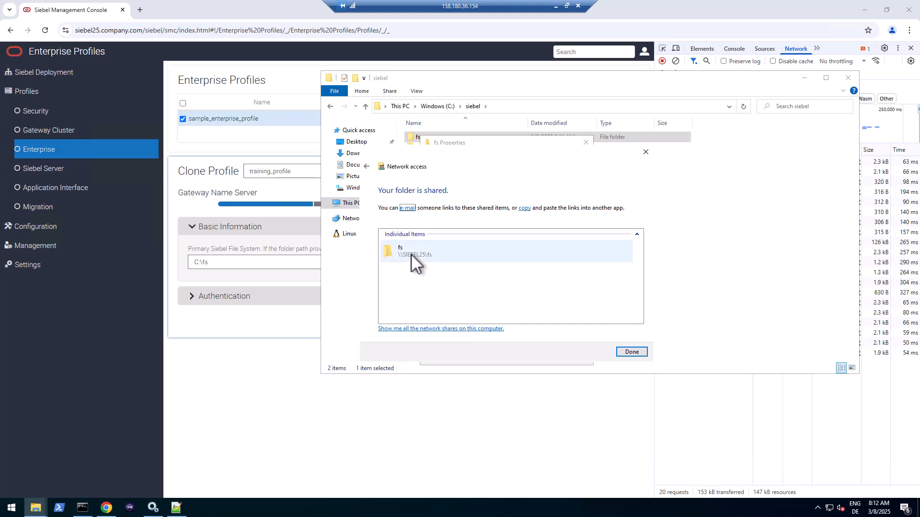
{"action": "left_click", "coordinate": [637, 351]}
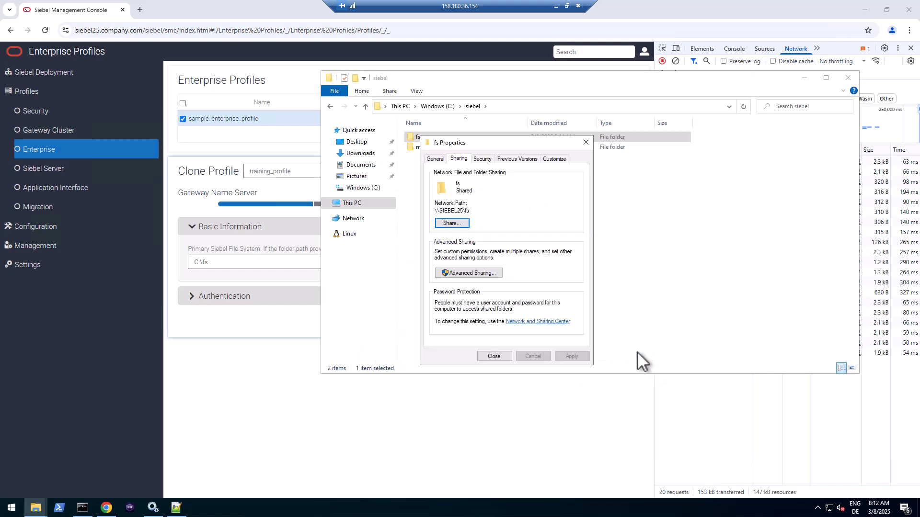
{"action": "left_click", "coordinate": [494, 356]}
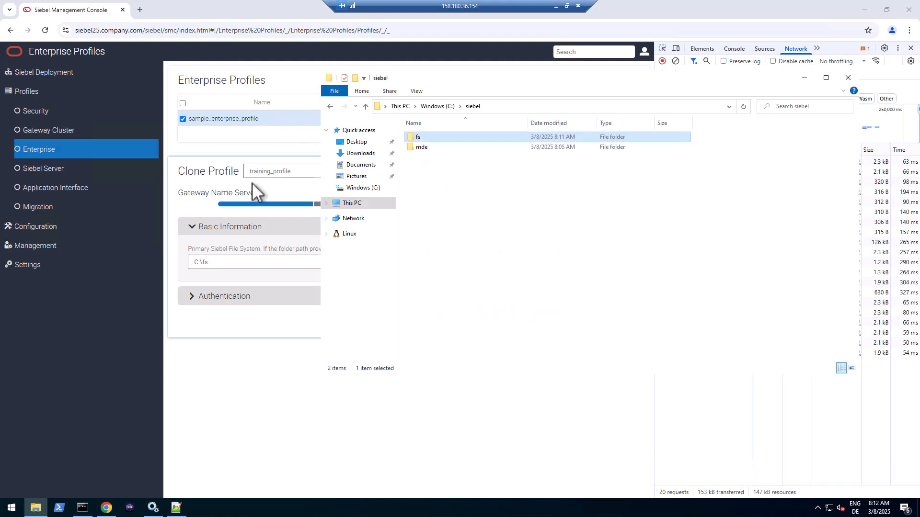
- Open \\siebel25.company.com\fs from the Run prompt and copy its network path
{"action": "left_click", "coordinate": [7, 511]}
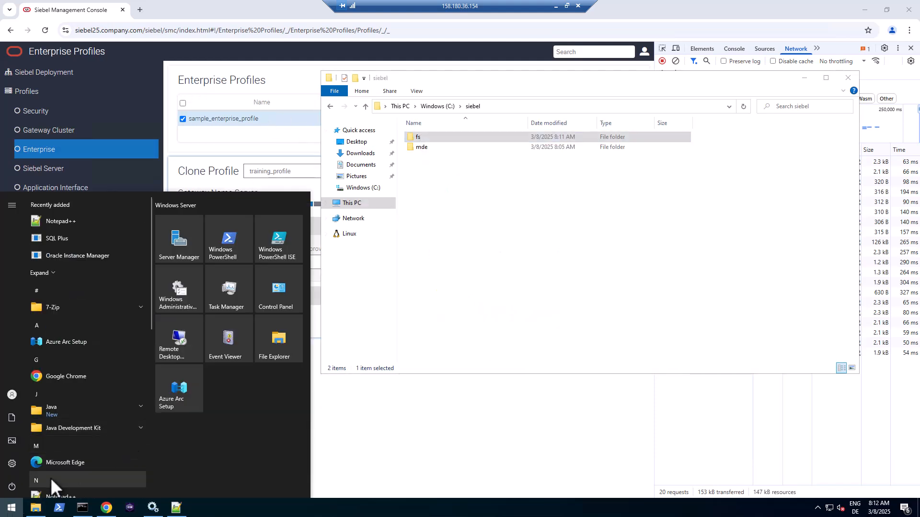
{"action": "key", "text": "super+r"}
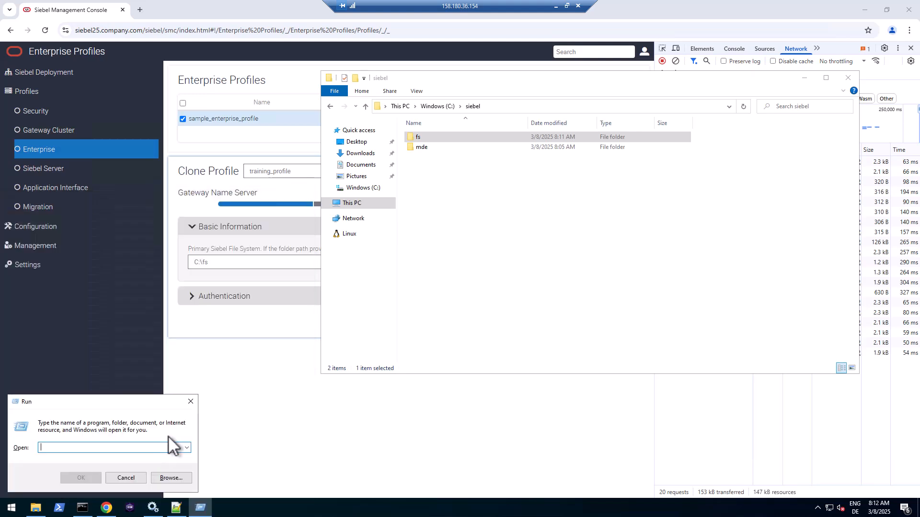
{"action": "type", "text": "\\\\s"}
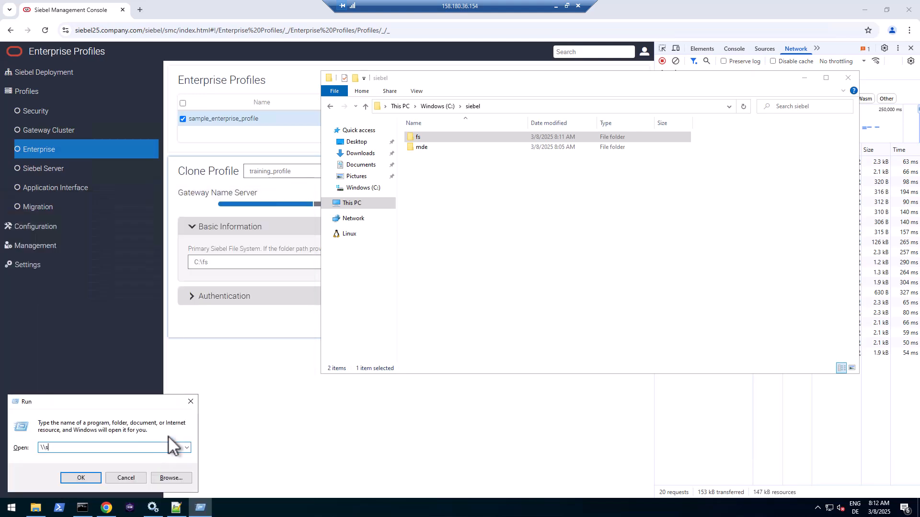
{"action": "type", "text": "iebel25.company.com\\fs"}
{"action": "key", "text": "Return"}
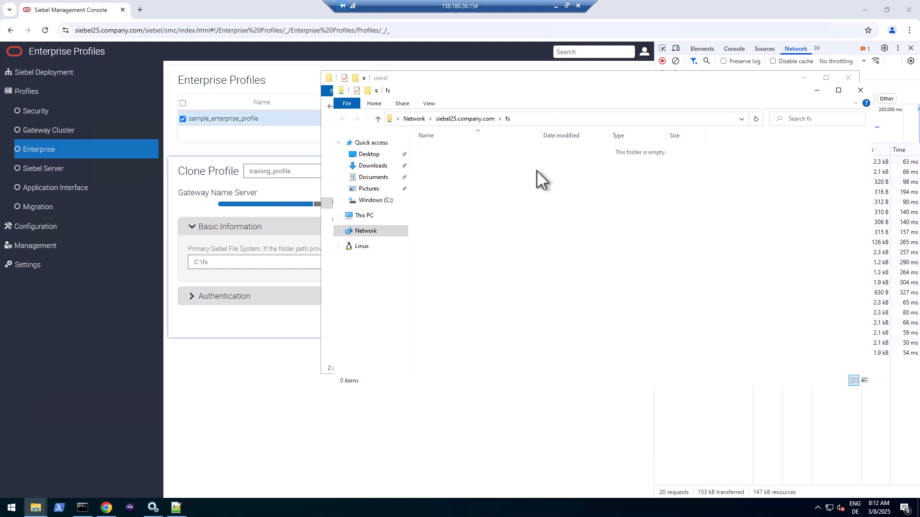
{"action": "left_click", "coordinate": [542, 120]}
{"action": "key", "text": "ctrl+c"}
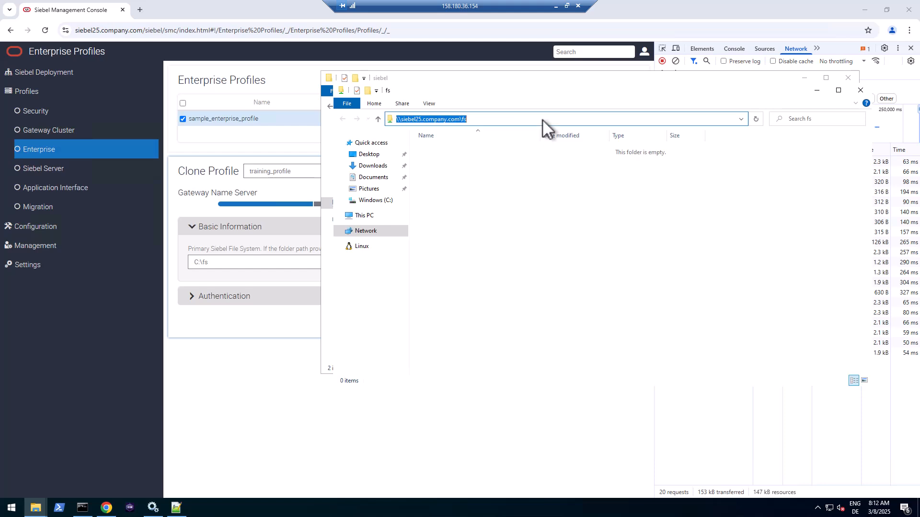
{"action": "left_click", "coordinate": [238, 266]}
- Replace the primary file system path C:\fs with \\siebel25.company.com\fs
{"action": "left_click_drag", "start_coordinate": [239, 266], "coordinate": [185, 263]}
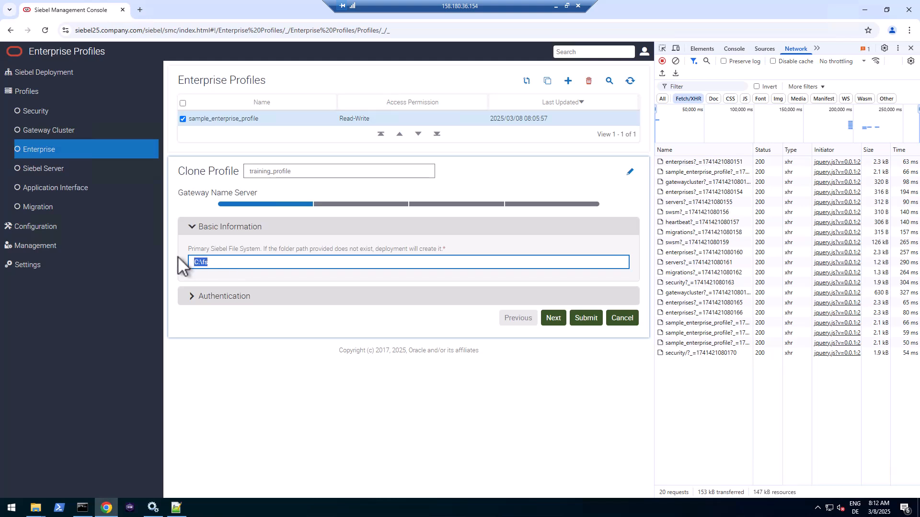
{"action": "key", "text": "ctrl+v"}
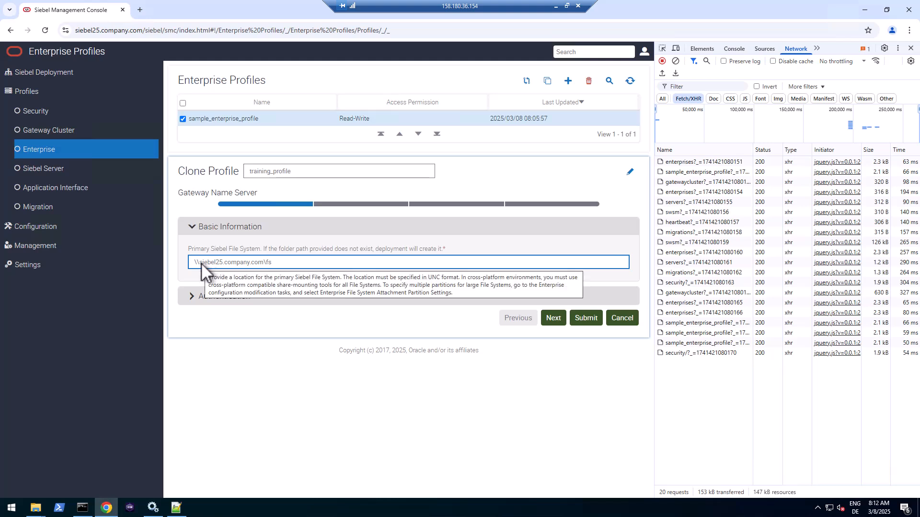
{"action": "left_click_drag", "start_coordinate": [272, 262], "coordinate": [191, 264]}
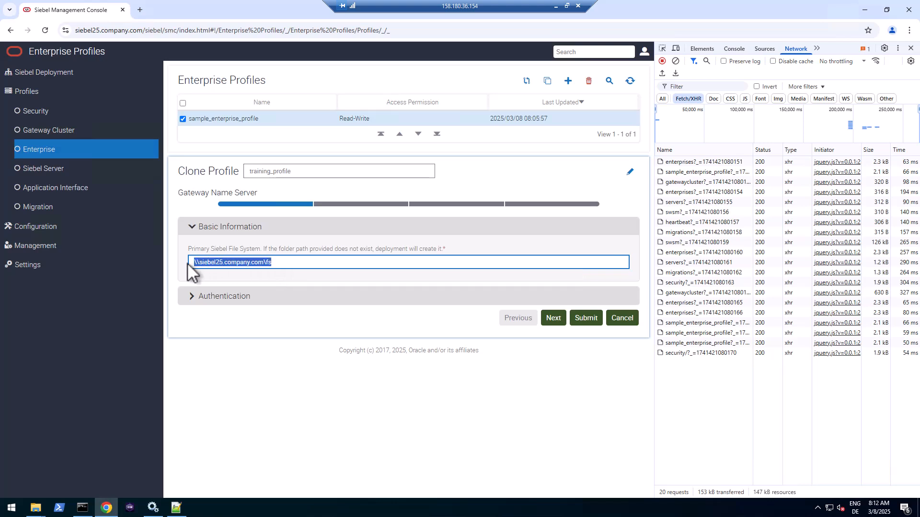
- Under Authentication, replace CHANGE_ME with user SADMIN and enter its password
{"action": "left_click", "coordinate": [236, 296]}
{"action": "left_click_drag", "start_coordinate": [244, 330], "coordinate": [156, 325]}
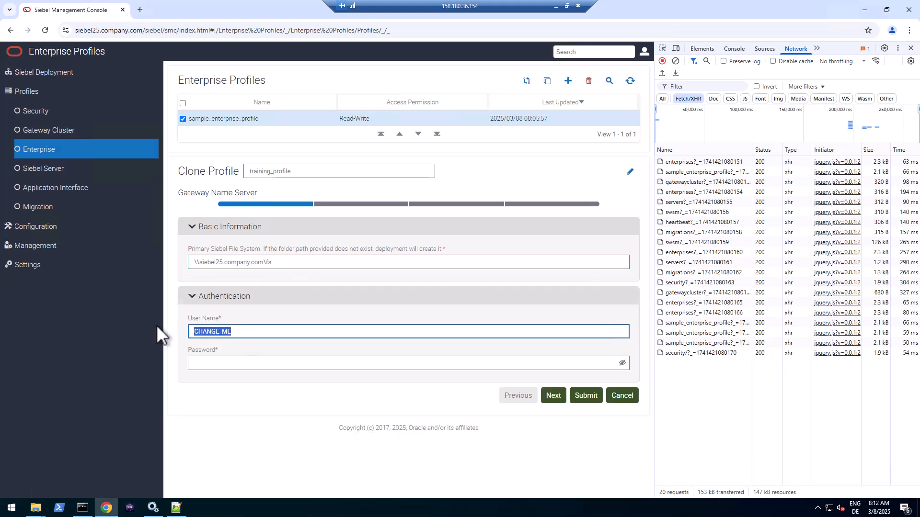
{"action": "type", "text": "SADMIN"}
{"action": "key", "text": "Tab"}
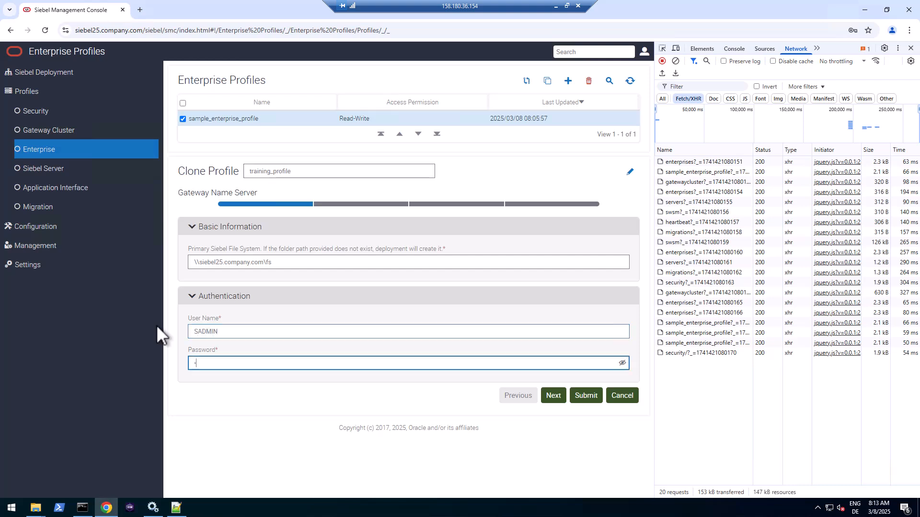
{"action": "type", "text": "SADMIN1"}
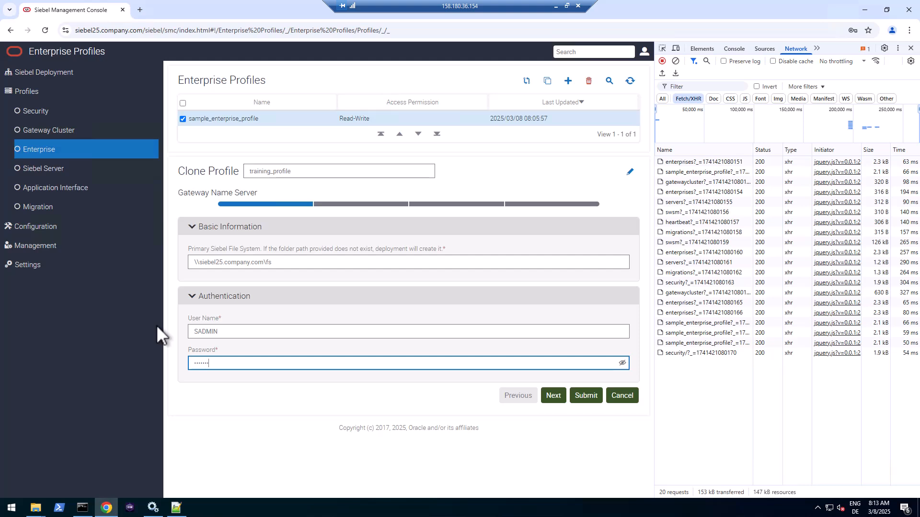
{"action": "left_click", "coordinate": [387, 389]}
- Enter connect string orcl, database user SADMIN with its password, and table owner SIEBEL
{"action": "left_click", "coordinate": [383, 205]}
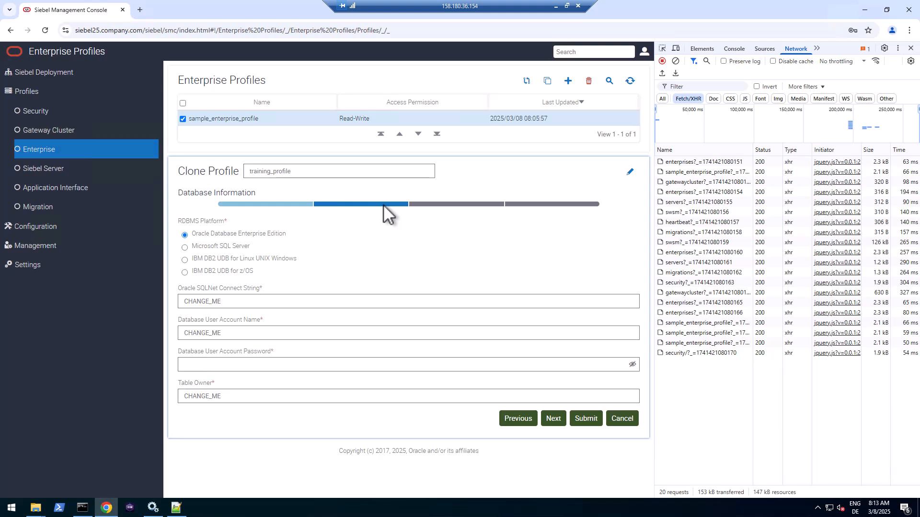
{"action": "left_click", "coordinate": [283, 204]}
{"action": "left_click", "coordinate": [346, 205]}
{"action": "left_click_drag", "start_coordinate": [240, 302], "coordinate": [170, 303]}
{"action": "type", "text": "orcl"}
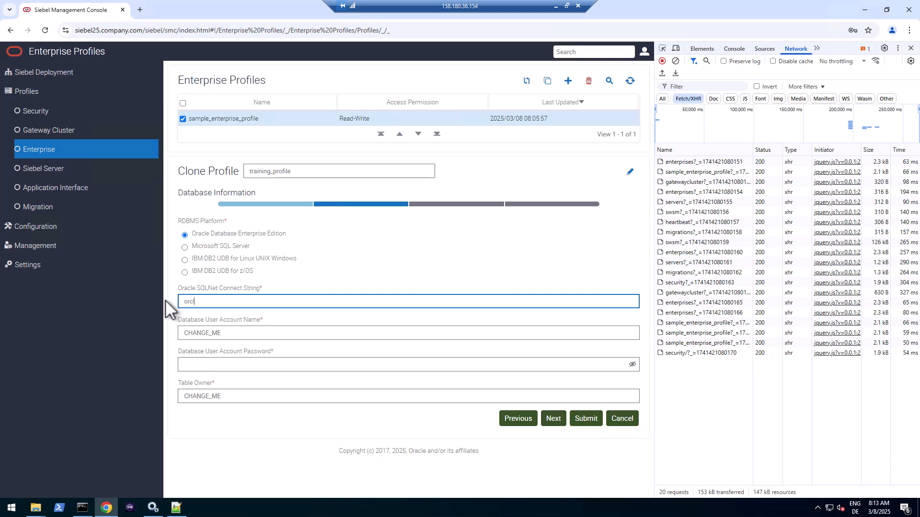
{"action": "left_click_drag", "start_coordinate": [229, 333], "coordinate": [153, 332]}
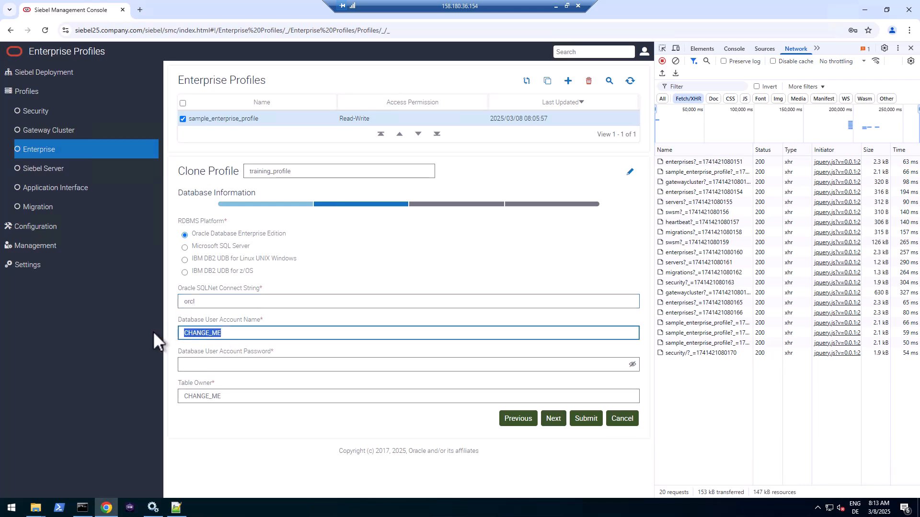
{"action": "type", "text": "SADMIN"}
{"action": "key", "text": "Tab"}
{"action": "type", "text": "Welcome1"}
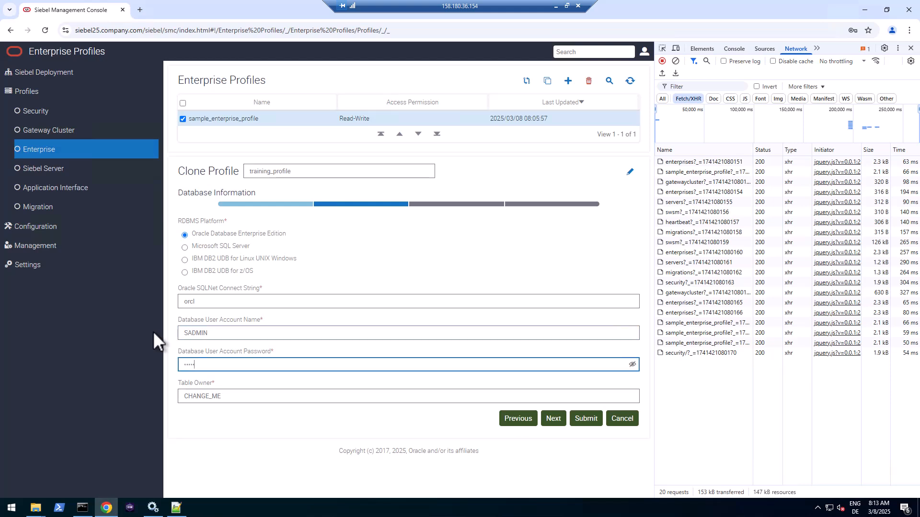
{"action": "key", "text": "Tab"}
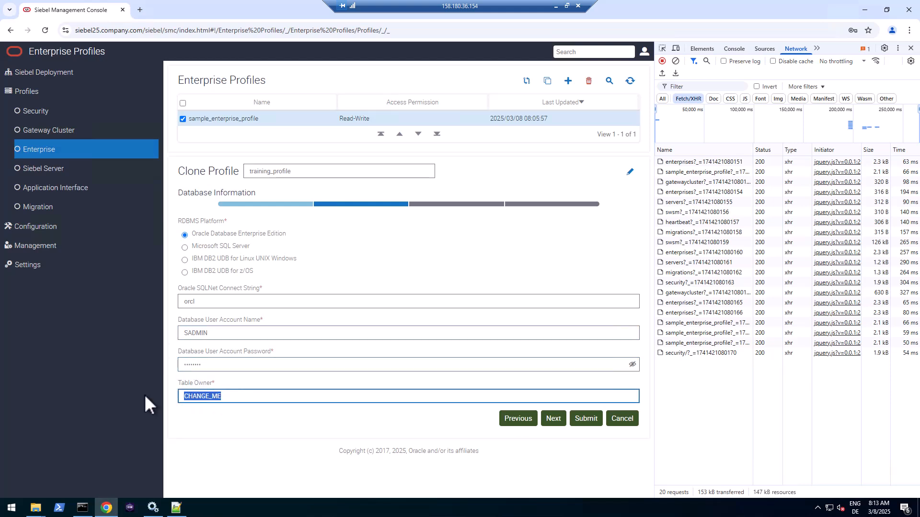
{"action": "type", "text": "SIEBEL"}
- Keep Gateway authentication, choose SISNAPI Without Encryption, clear the network log, and submit
{"action": "left_click", "coordinate": [556, 421]}
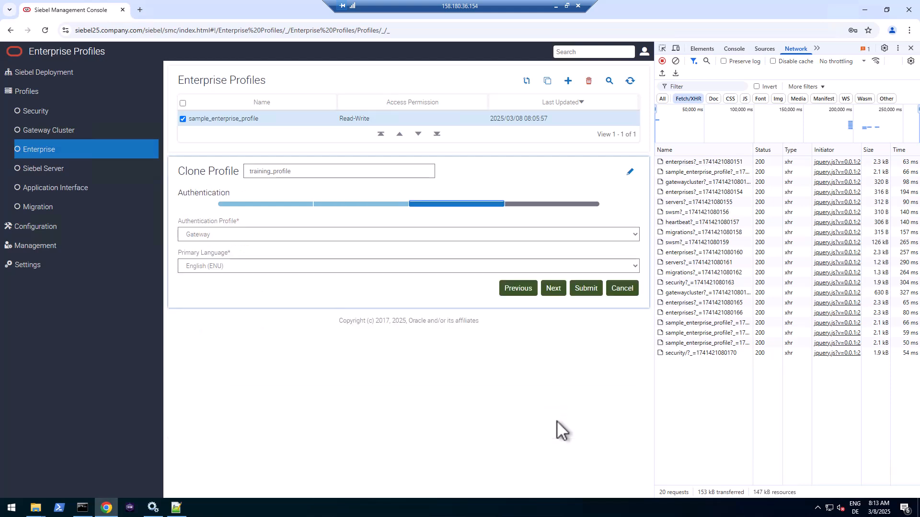
{"action": "left_click", "coordinate": [241, 235]}
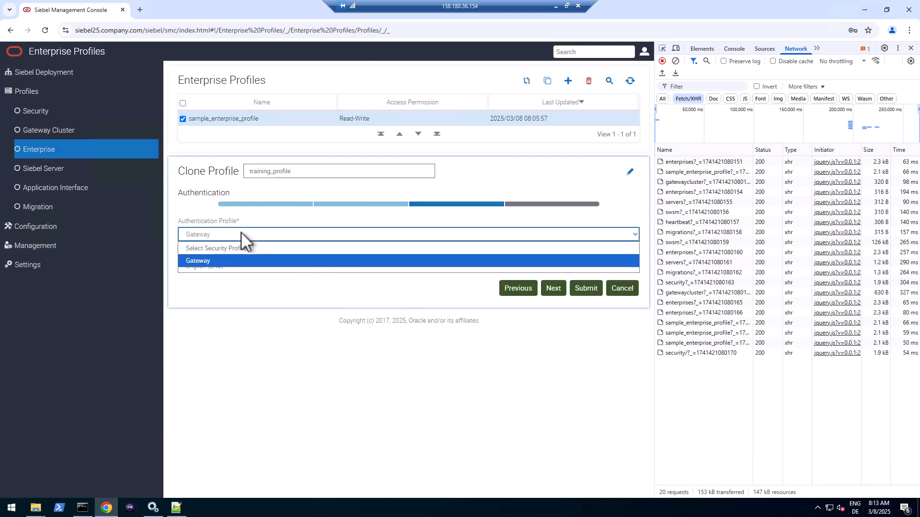
{"action": "left_click", "coordinate": [204, 259]}
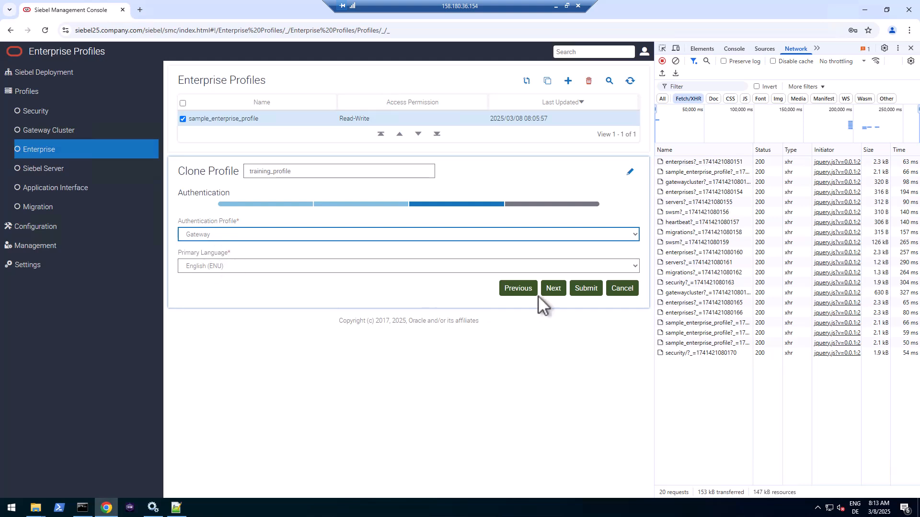
{"action": "left_click", "coordinate": [554, 288]}
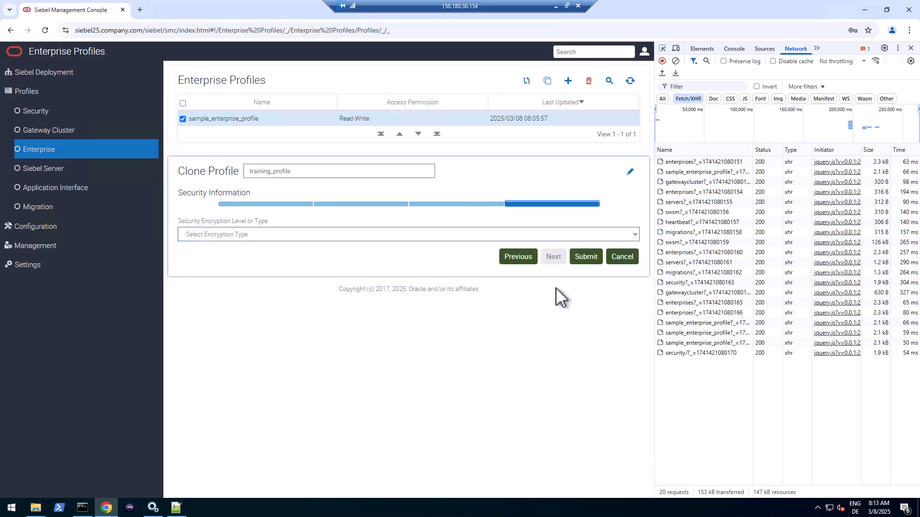
{"action": "left_click", "coordinate": [266, 235]}
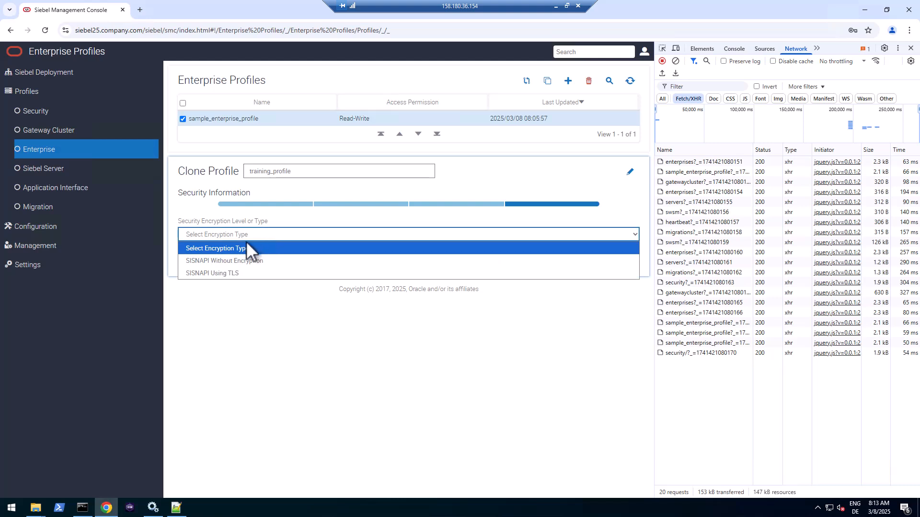
{"action": "left_click", "coordinate": [221, 260]}
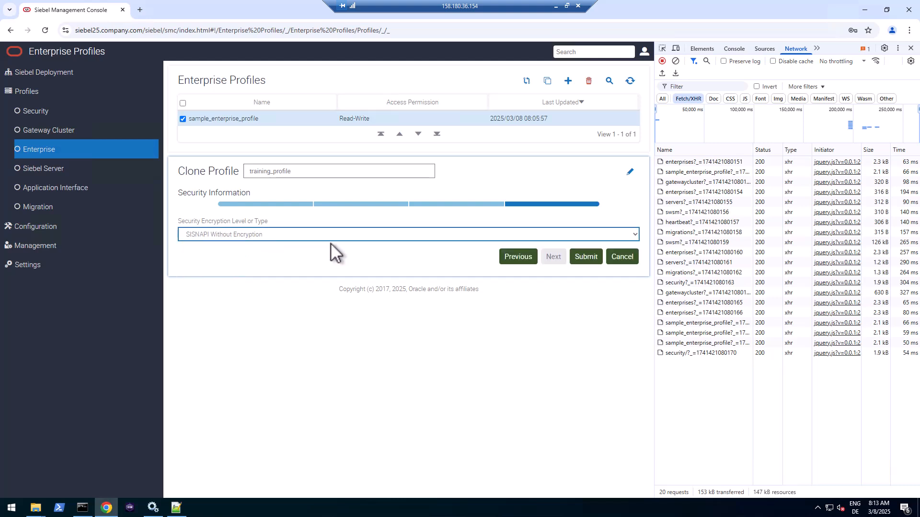
{"action": "left_click", "coordinate": [675, 61]}
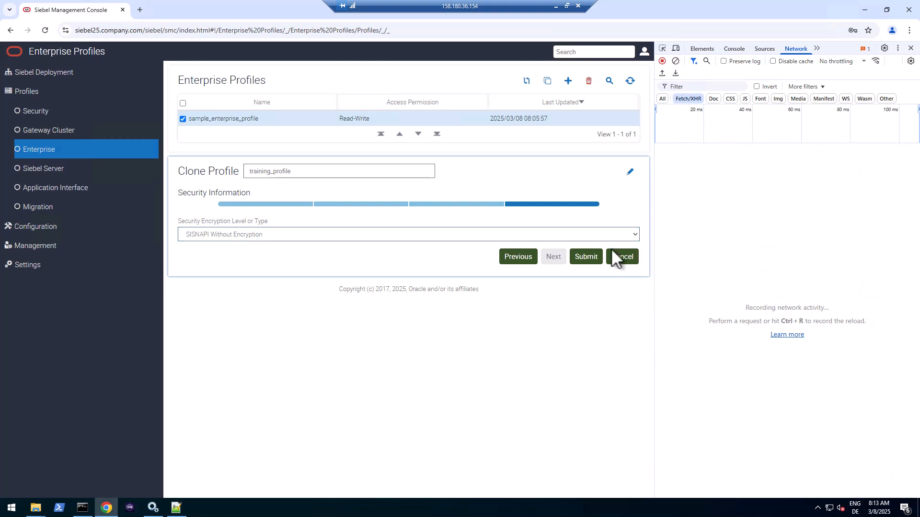
{"action": "left_click", "coordinate": [588, 255]}
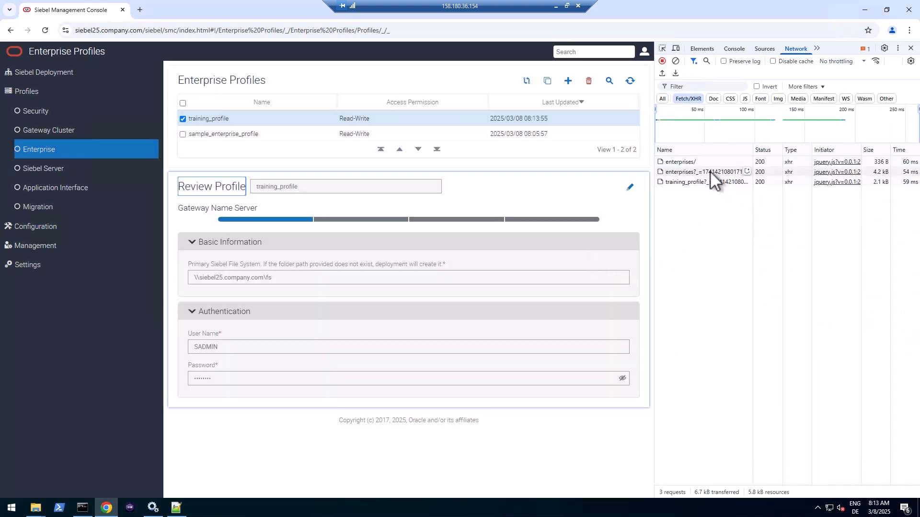
- Copy the enterprises/ request URL from its Headers in DevTools
{"action": "left_click", "coordinate": [681, 160]}
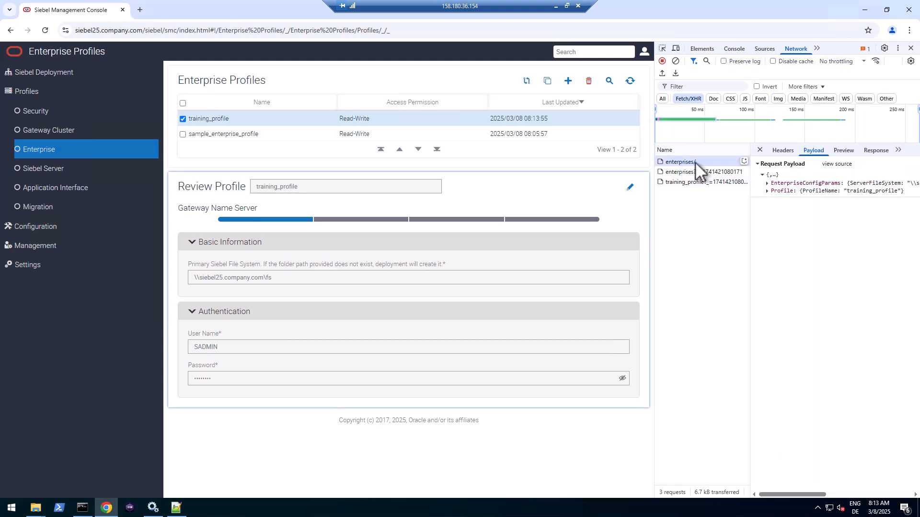
{"action": "left_click", "coordinate": [787, 148]}
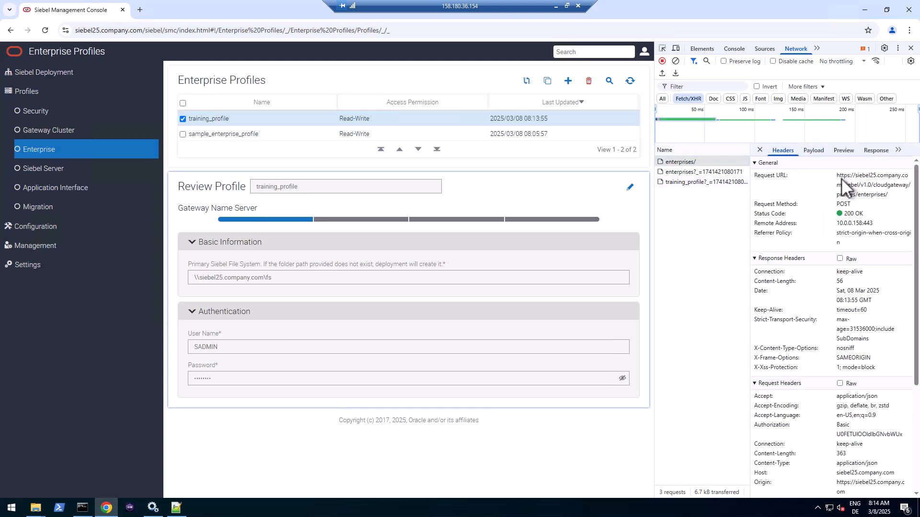
{"action": "left_click_drag", "start_coordinate": [837, 175], "coordinate": [889, 196]}
{"action": "key", "text": "ctrl+c"}
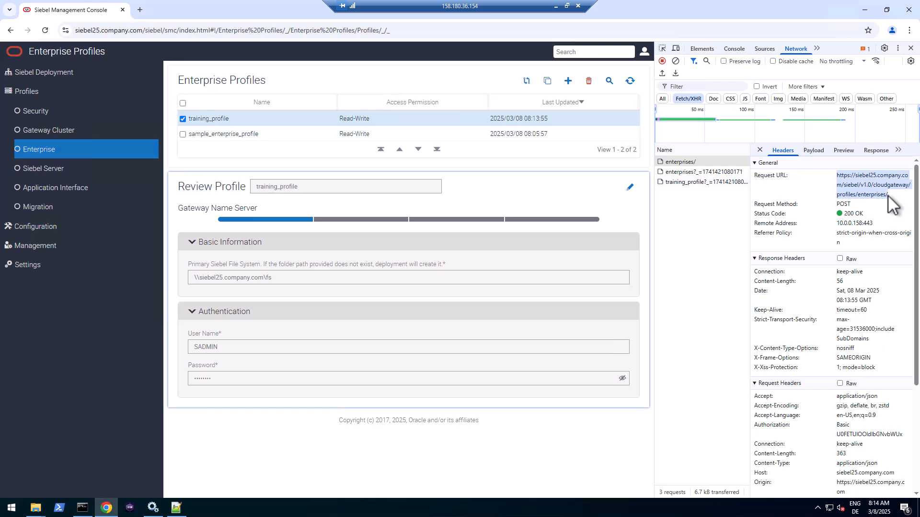
{"action": "right_click", "coordinate": [852, 196]}
{"action": "left_click", "coordinate": [750, 208]}
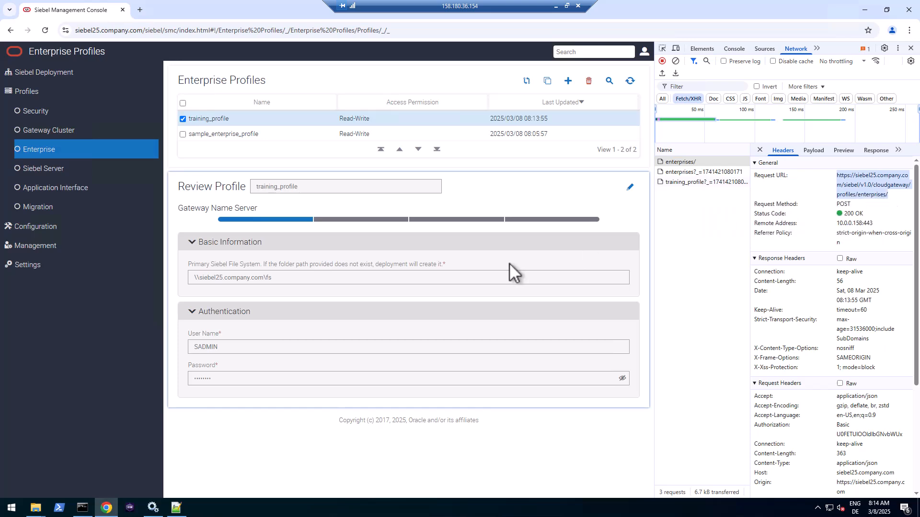
- Paste the enterprises/ URL on line 10 of the log, prefixed with 'POST'
{"action": "left_click", "coordinate": [176, 508]}
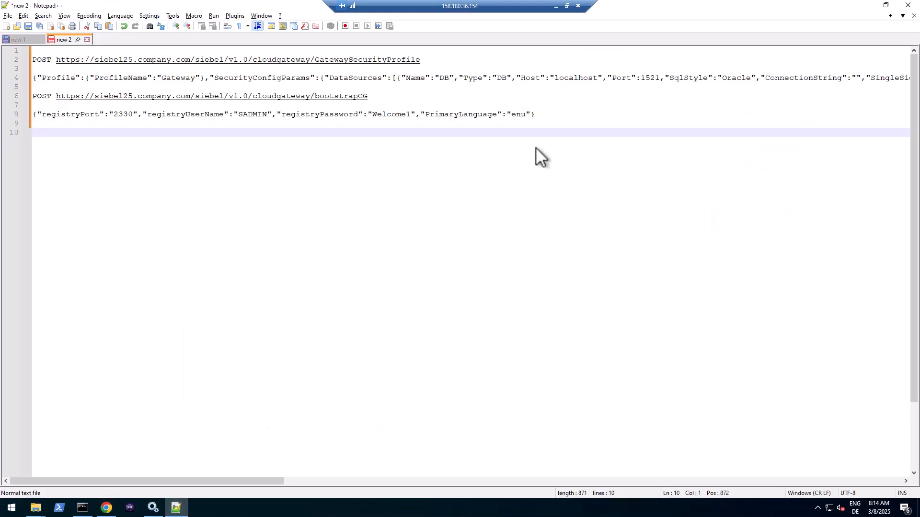
{"action": "key", "text": "ctrl+v"}
{"action": "key", "text": "Home"}
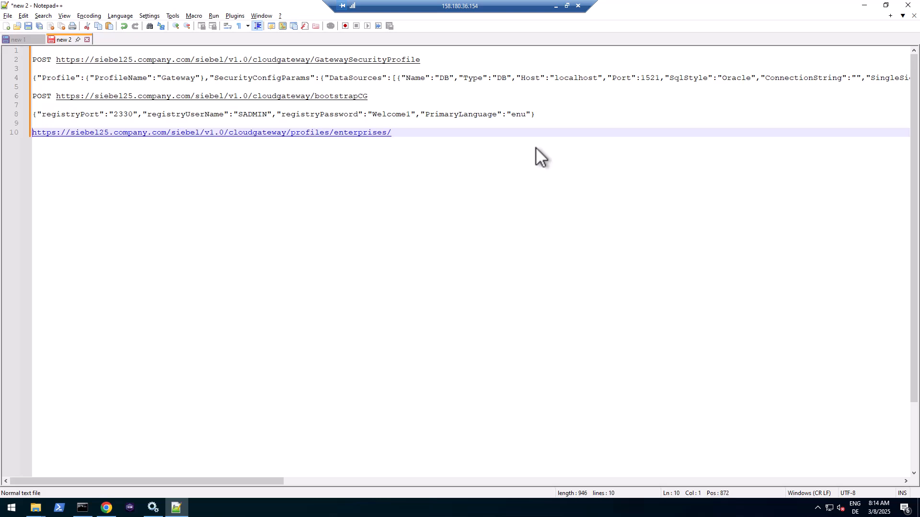
{"action": "type", "text": "POST"}
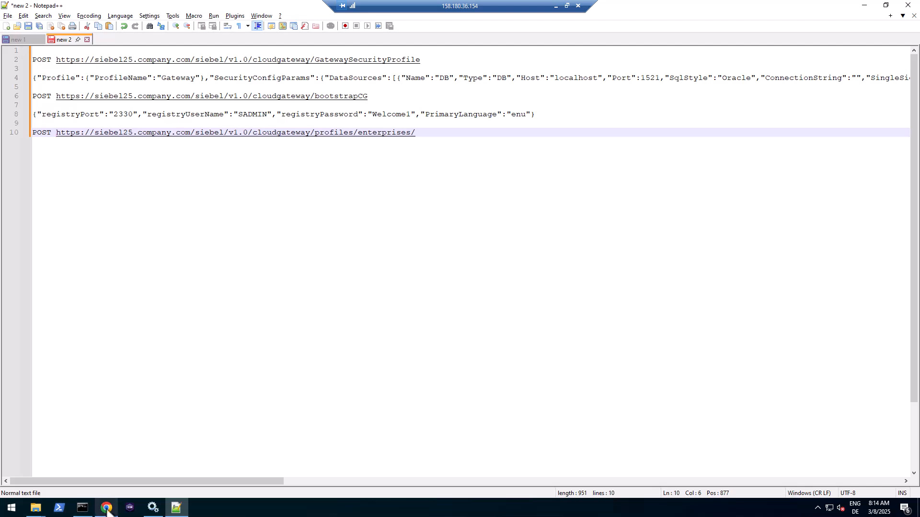
{"action": "mouse_move", "coordinate": [108, 512]}
{"action": "left_click", "coordinate": [111, 484]}
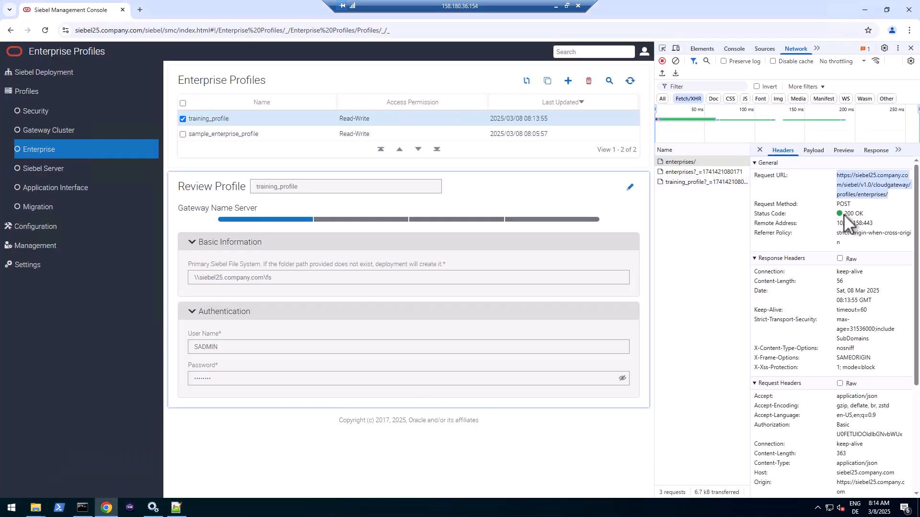
- Show the enterprises/ payload as raw JSON source, select it all, and open its copy menu
{"action": "left_click", "coordinate": [816, 152]}
{"action": "left_click", "coordinate": [837, 165]}
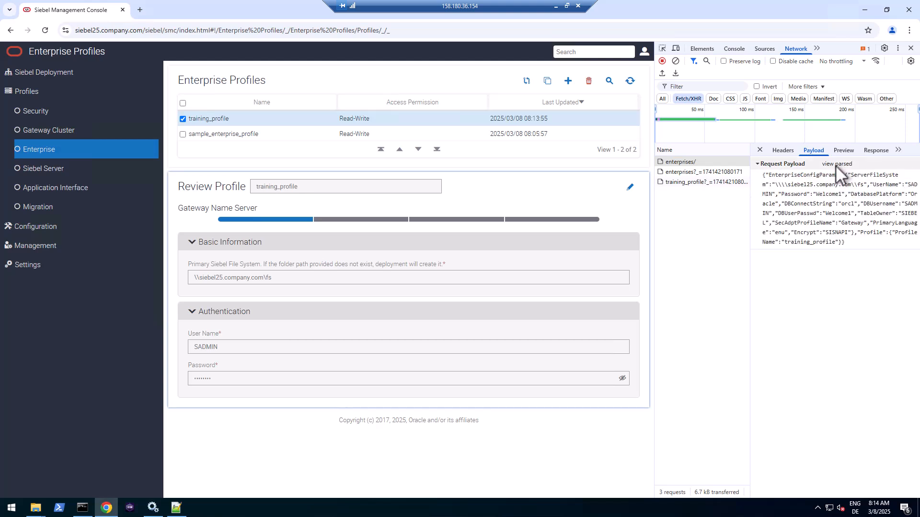
{"action": "triple_click", "coordinate": [850, 243]}
{"action": "right_click", "coordinate": [850, 243]}
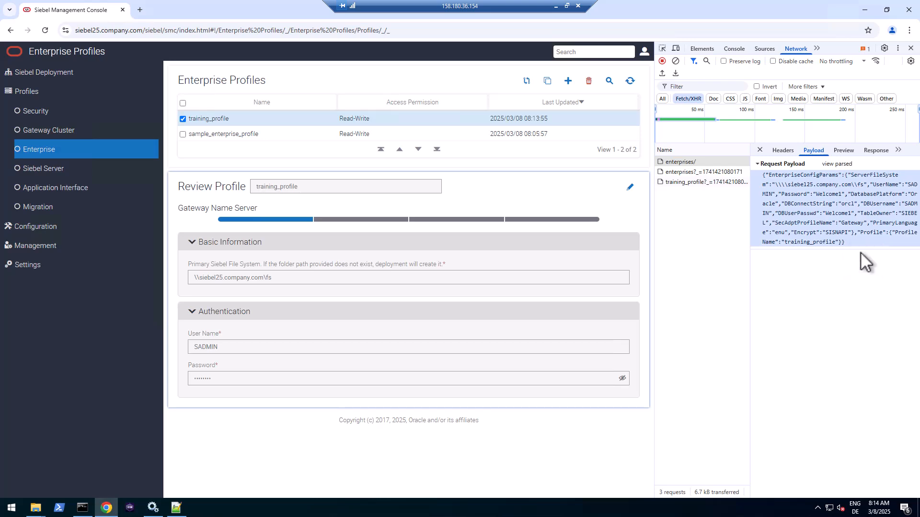
- Paste the enterprise profile's JSON payload on line 12 of the Notepad++ notes, below its POST URL
{"action": "left_click", "coordinate": [175, 509]}
{"action": "key", "text": "End"}
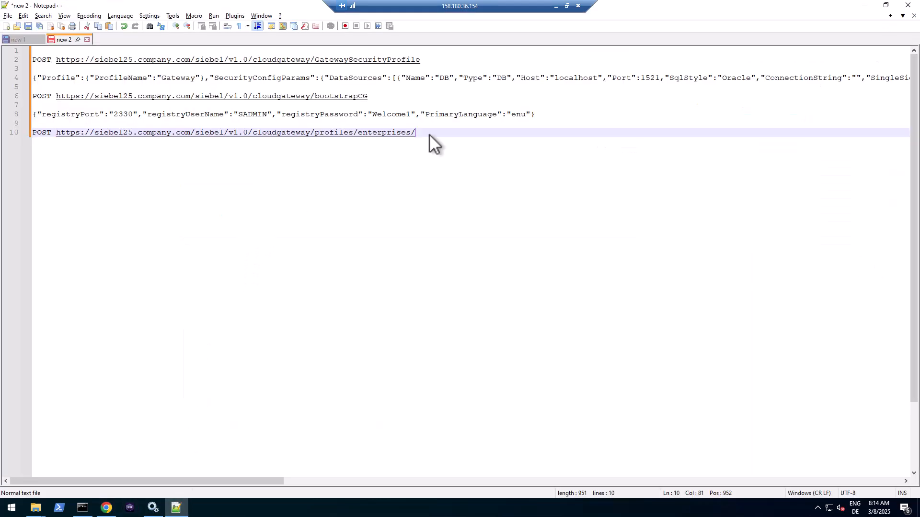
{"action": "key", "text": "Return"}
{"action": "key", "text": "Return"}
{"action": "key", "text": "ctrl+v"}
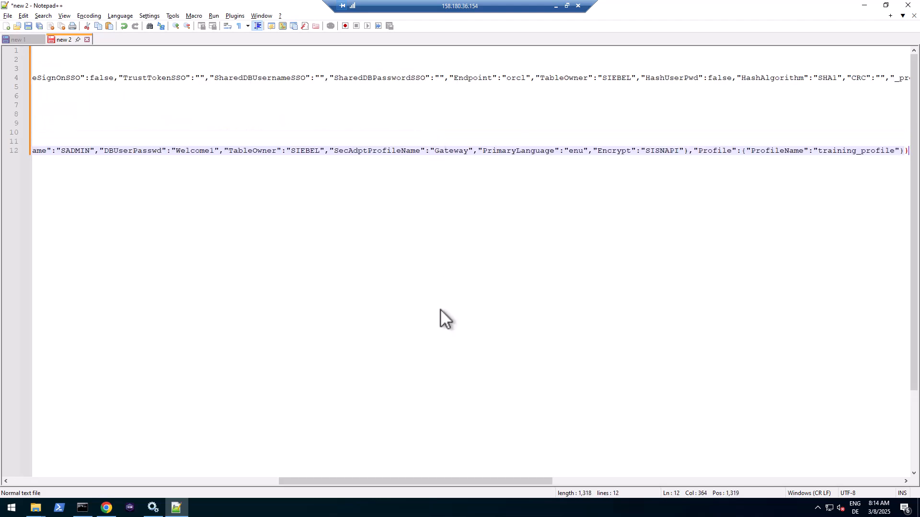
{"action": "left_click_drag", "start_coordinate": [443, 481], "coordinate": [142, 470]}
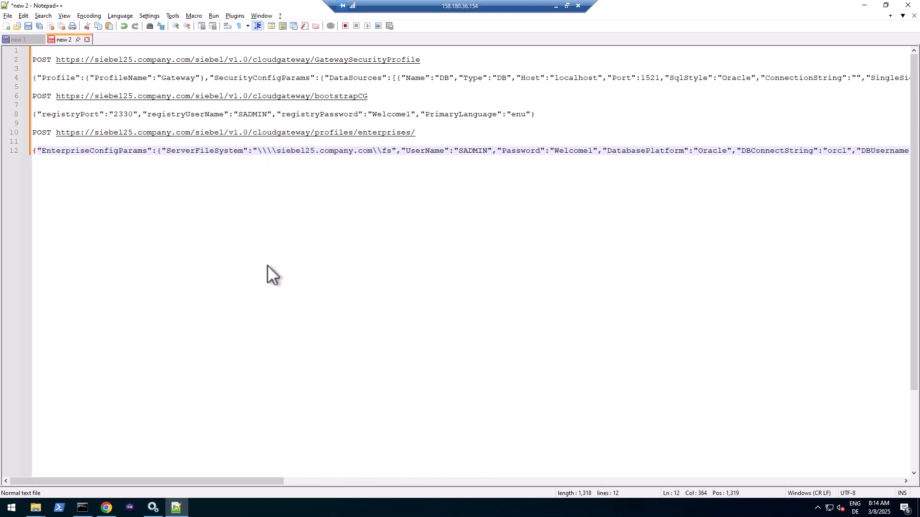
{"action": "left_click", "coordinate": [108, 509]}
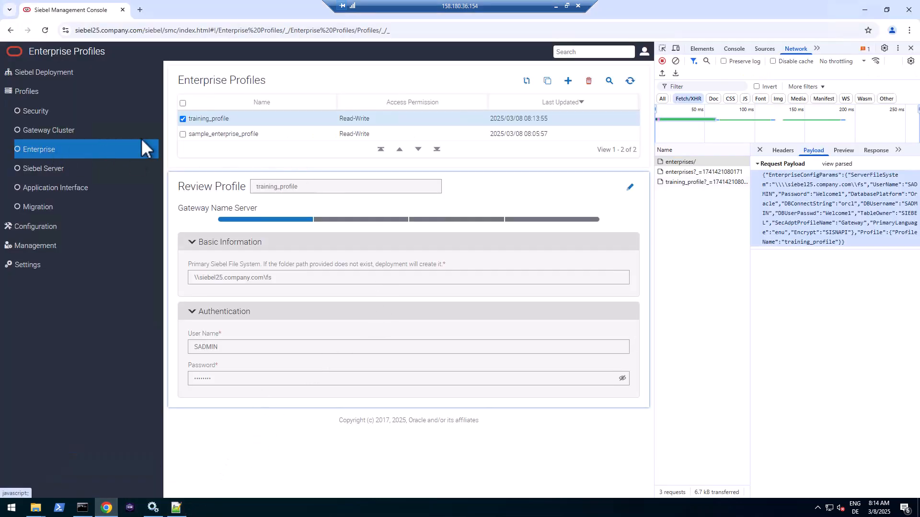
- Review training_profile, then list the deployment types that can be added under Siebel Deployment
{"action": "left_click", "coordinate": [244, 133]}
{"action": "left_click", "coordinate": [246, 121]}
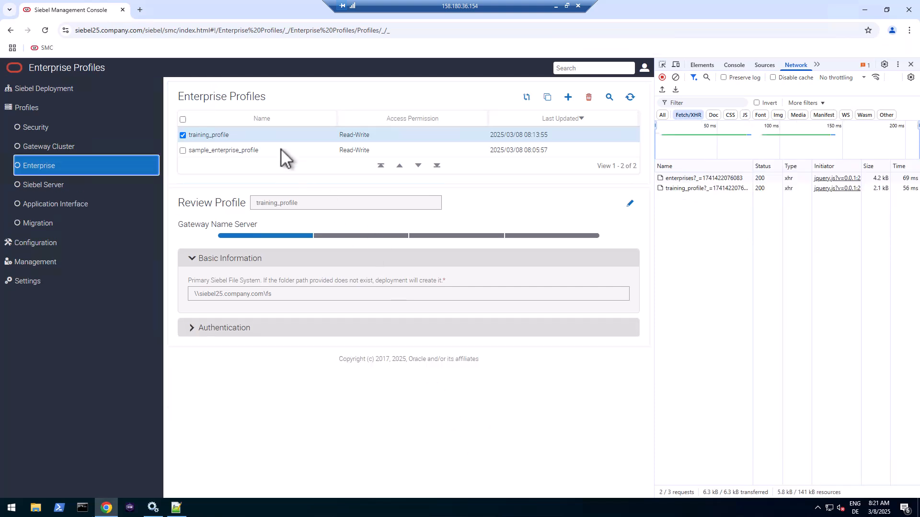
{"action": "left_click", "coordinate": [62, 94]}
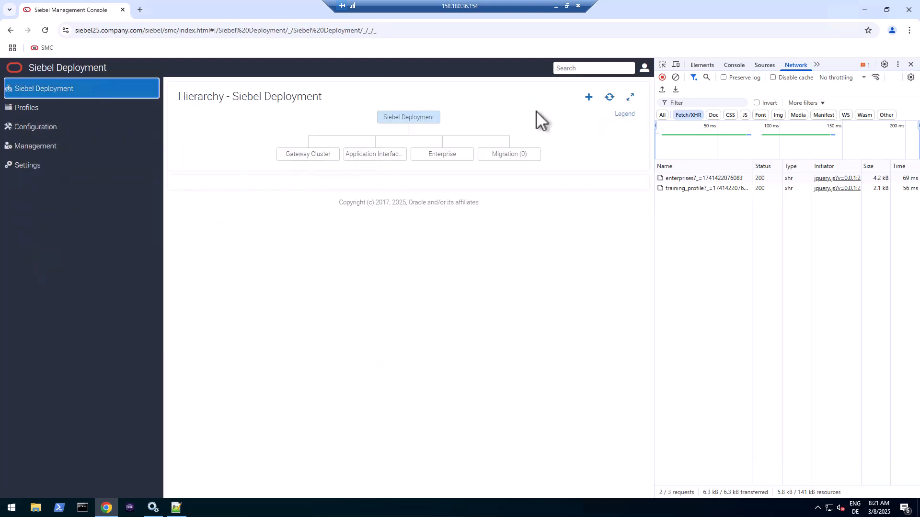
{"action": "left_click", "coordinate": [590, 106]}
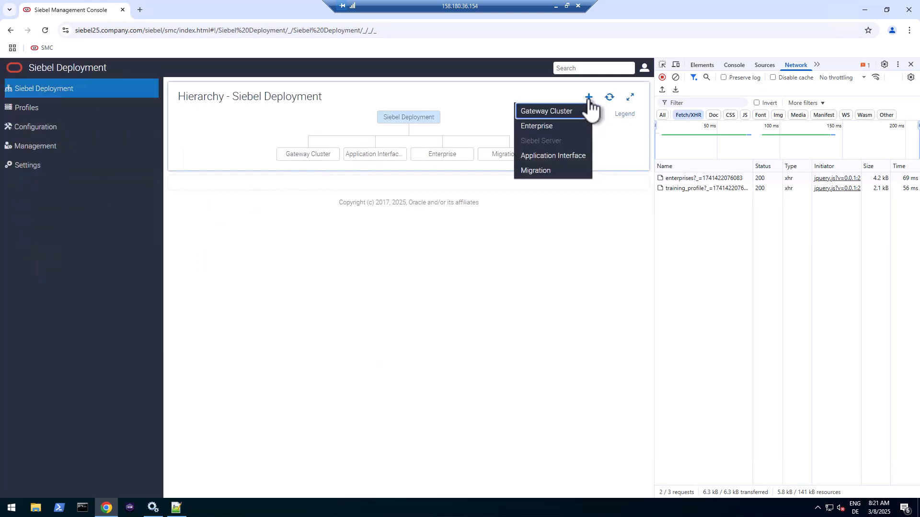
- Start a new Enterprise deployment using training_profile with the action set to Deploy
{"action": "left_click", "coordinate": [536, 127]}
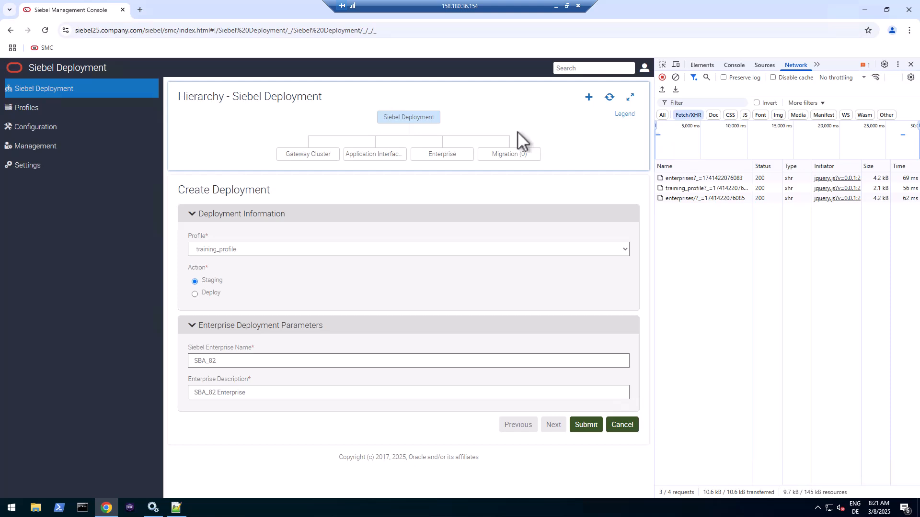
{"action": "left_click", "coordinate": [237, 252]}
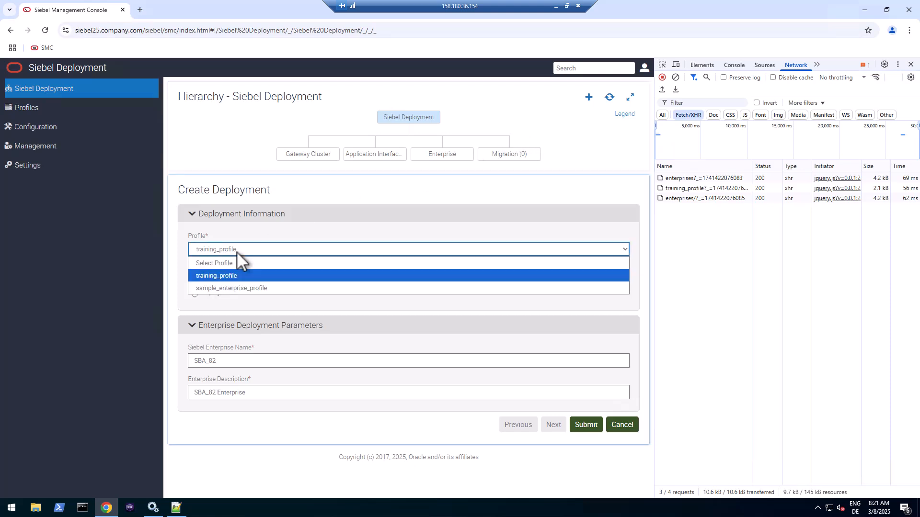
{"action": "left_click", "coordinate": [234, 275]}
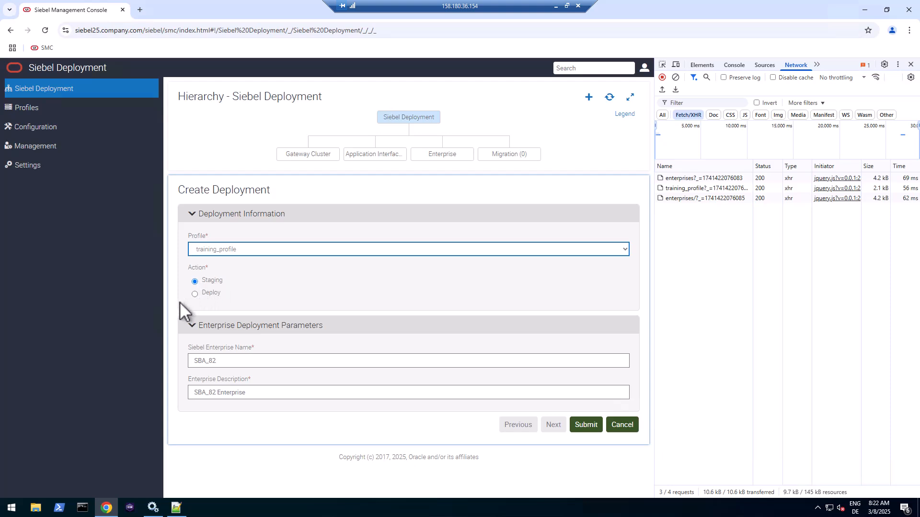
{"action": "left_click", "coordinate": [195, 294]}
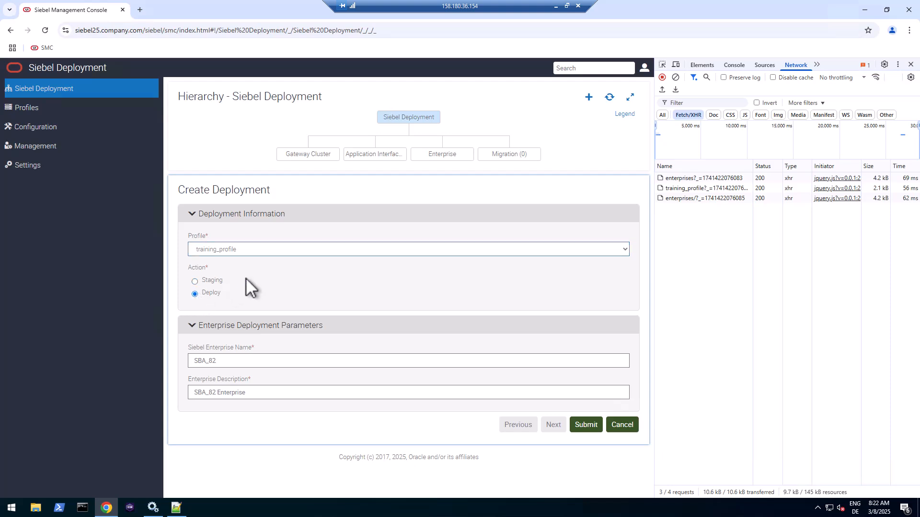
- Name the enterprise TRAINING with description 'Training Enterprise', and clear the Network log
{"action": "left_click_drag", "start_coordinate": [220, 360], "coordinate": [181, 359]}
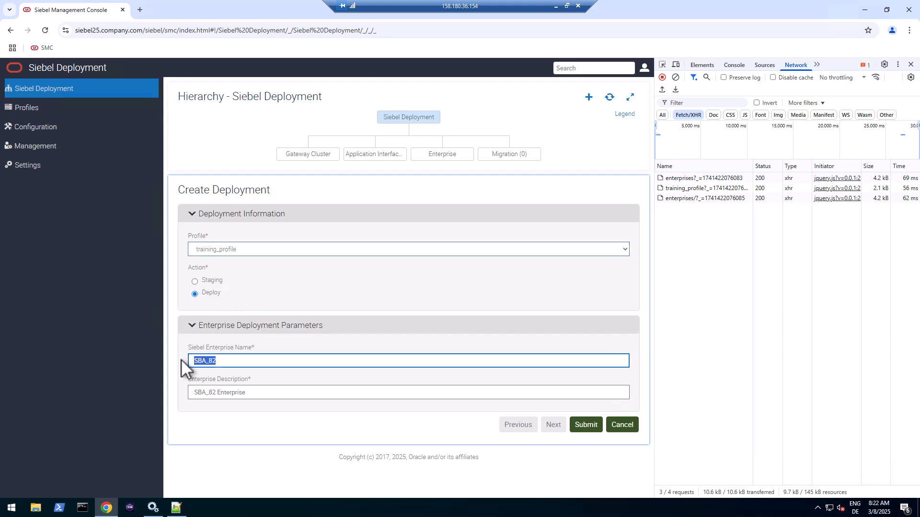
{"action": "type", "text": "TRAINING"}
{"action": "key", "text": "Tab"}
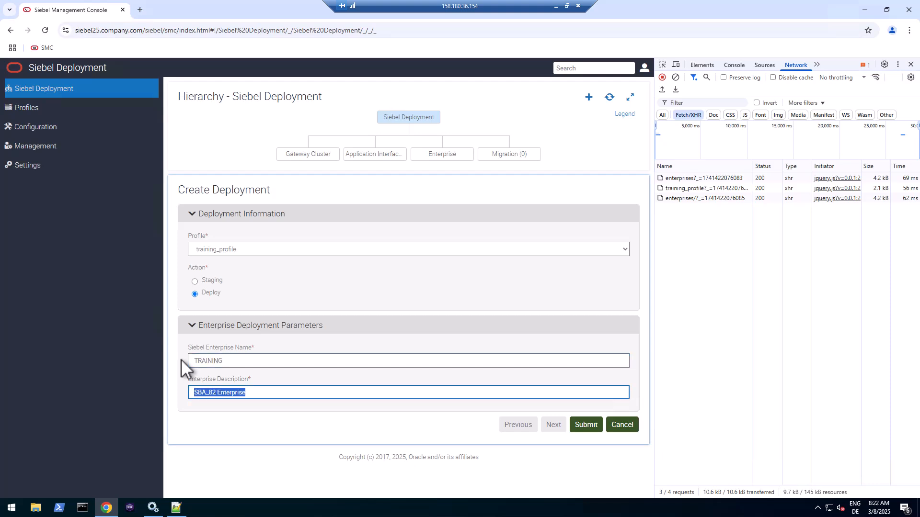
{"action": "type", "text": "Training Enterprise"}
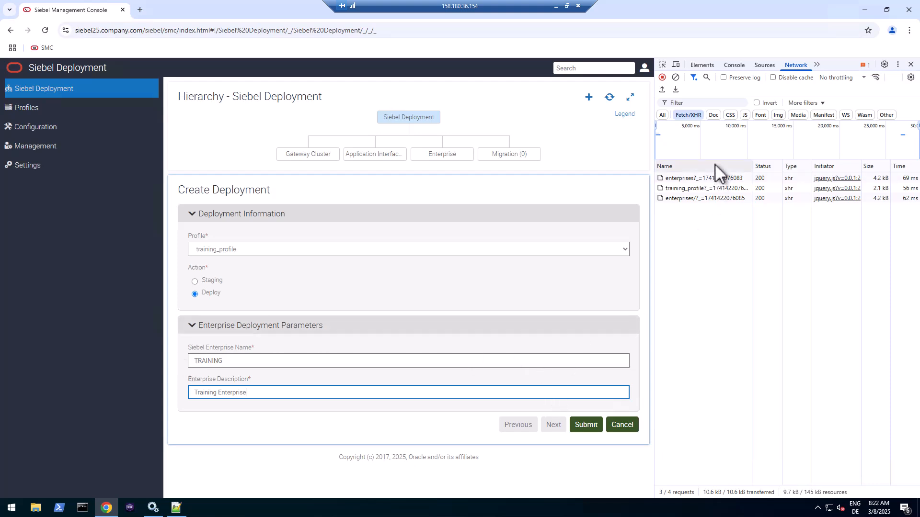
{"action": "left_click", "coordinate": [676, 78]}
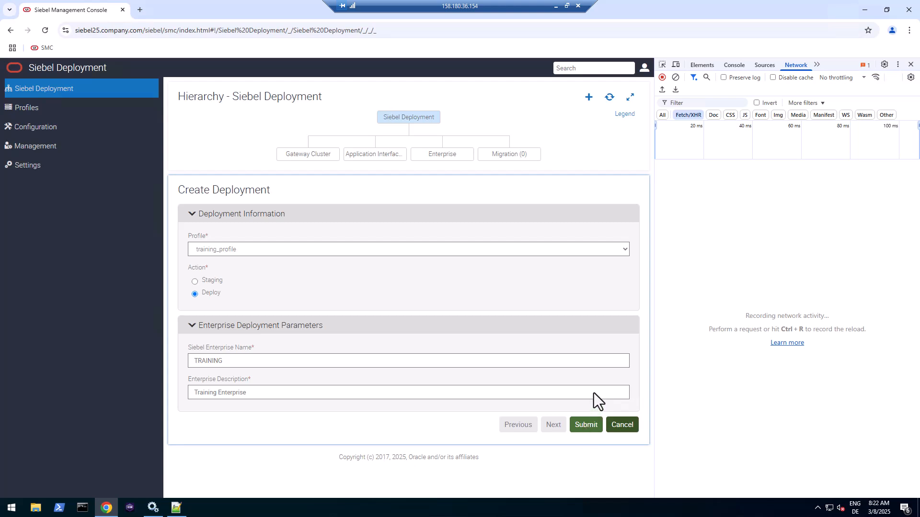
- Submit the TRAINING enterprise deployment and copy its deployments/enterprises/ Request URL from DevTools Headers
{"action": "left_click", "coordinate": [593, 429]}
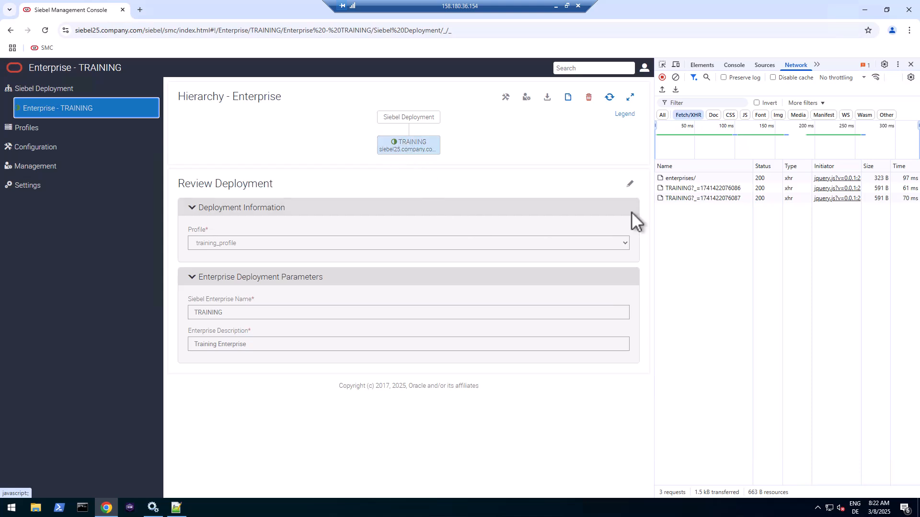
{"action": "left_click", "coordinate": [610, 98]}
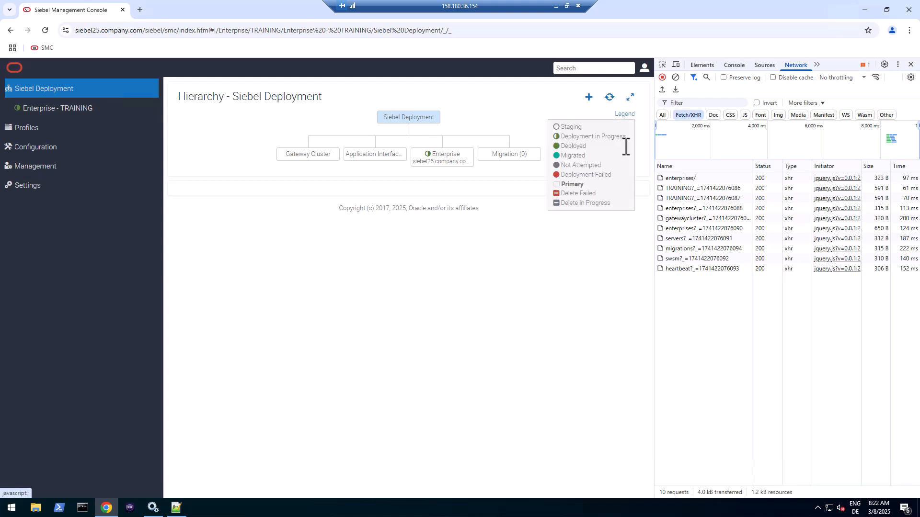
{"action": "mouse_move", "coordinate": [628, 114]}
{"action": "left_click", "coordinate": [680, 177]}
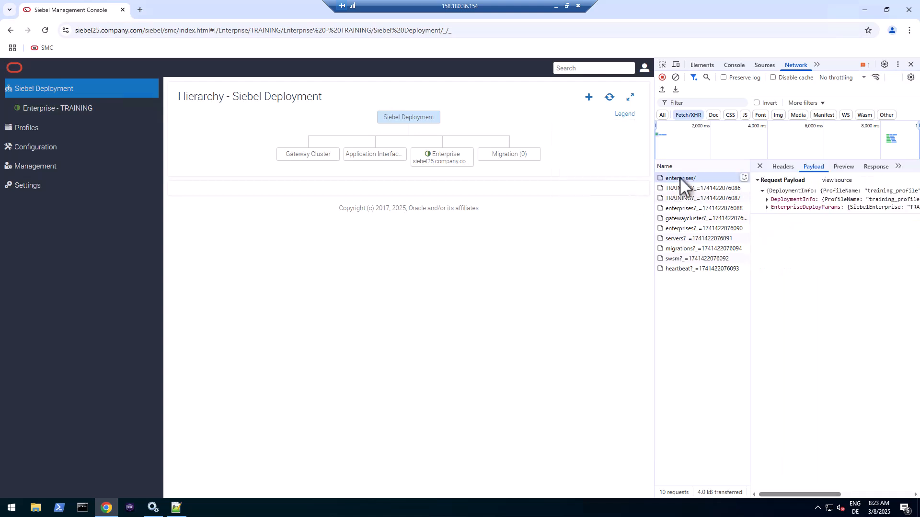
{"action": "left_click", "coordinate": [781, 167]}
{"action": "left_click_drag", "start_coordinate": [838, 191], "coordinate": [902, 214]}
{"action": "right_click", "coordinate": [899, 218]}
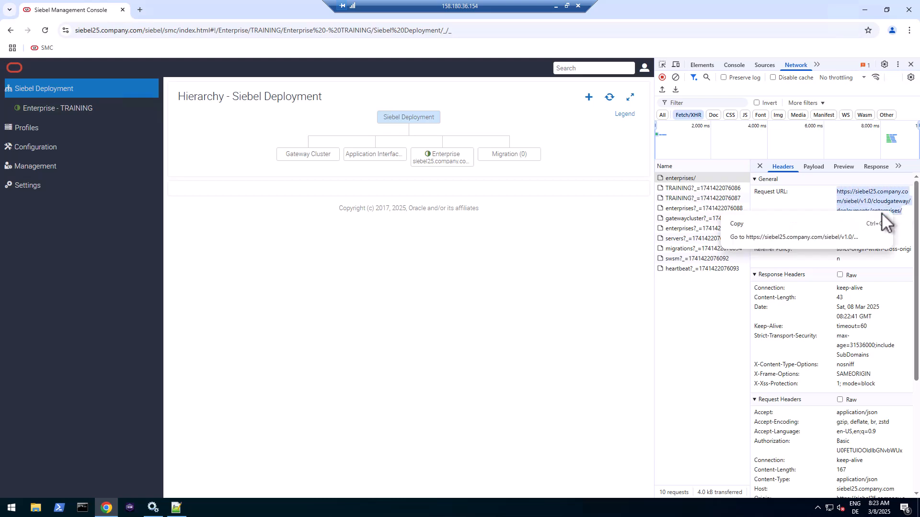
{"action": "left_click", "coordinate": [738, 224]}
- Log the deployments/enterprises/ URL on line 14 of the notes, prefixed with POST
{"action": "left_click", "coordinate": [176, 508]}
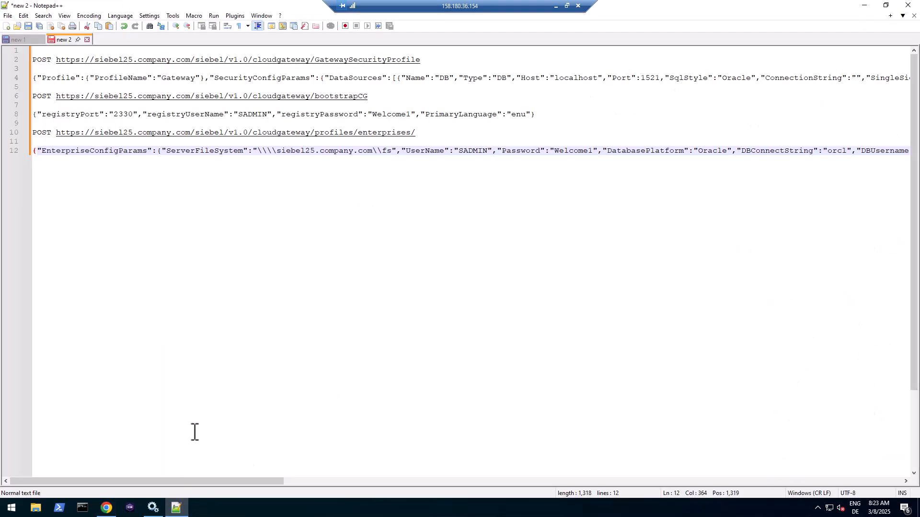
{"action": "scroll", "coordinate": [423, 172], "scroll_direction": "right", "scroll_amount": 5}
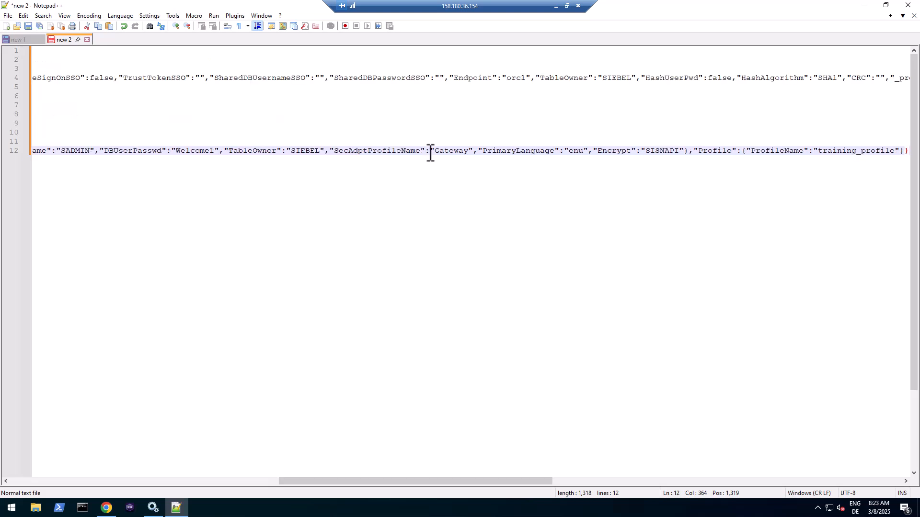
{"action": "key", "text": "End"}
{"action": "key", "text": "Return"}
{"action": "key", "text": "Return"}
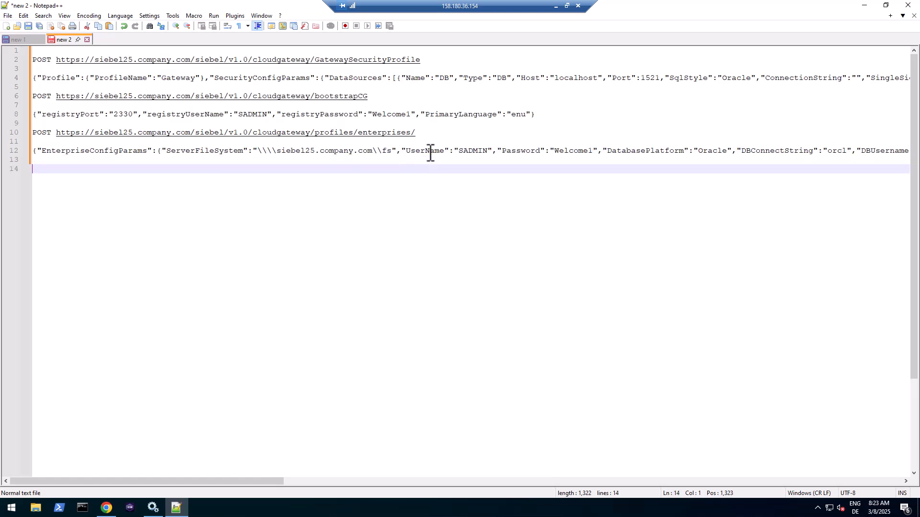
{"action": "key", "text": "ctrl+v"}
{"action": "key", "text": "Return"}
{"action": "key", "text": "Return"}
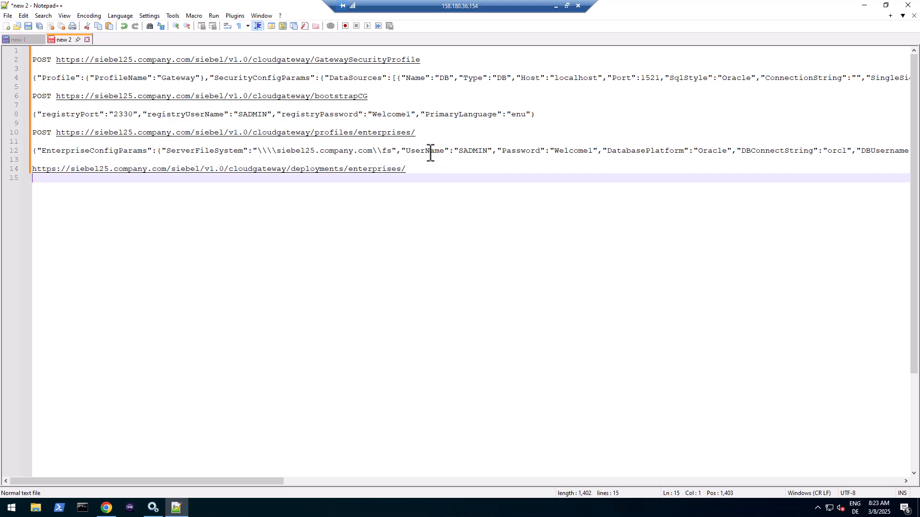
{"action": "key", "text": "Up"}
{"action": "key", "text": "Up"}
{"action": "type", "text": "POST"}
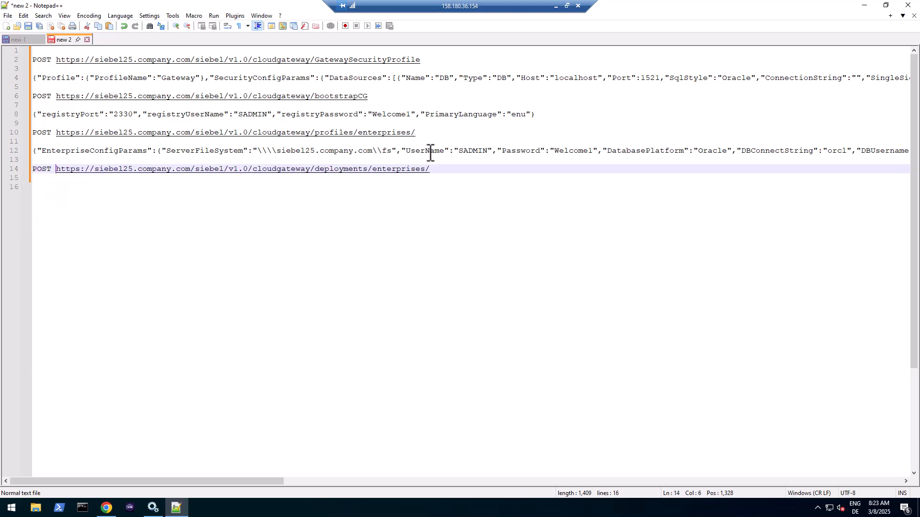
- Select the deployment call's raw JSON Request Payload in DevTools
{"action": "key", "text": "alt+Tab"}
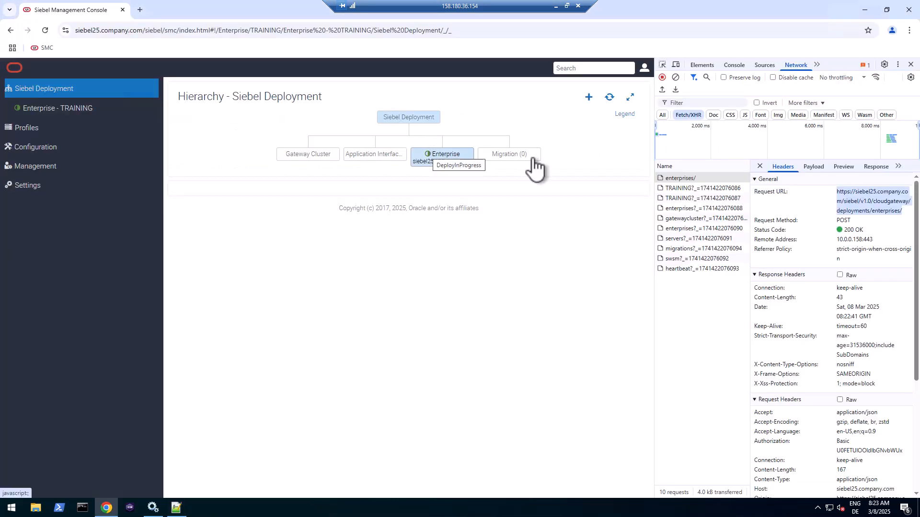
{"action": "left_click", "coordinate": [814, 168]}
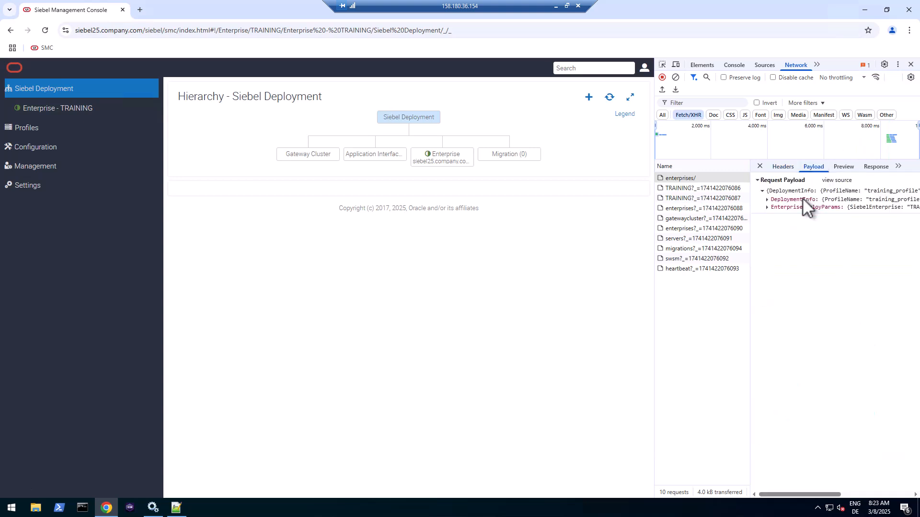
{"action": "left_click", "coordinate": [838, 181]}
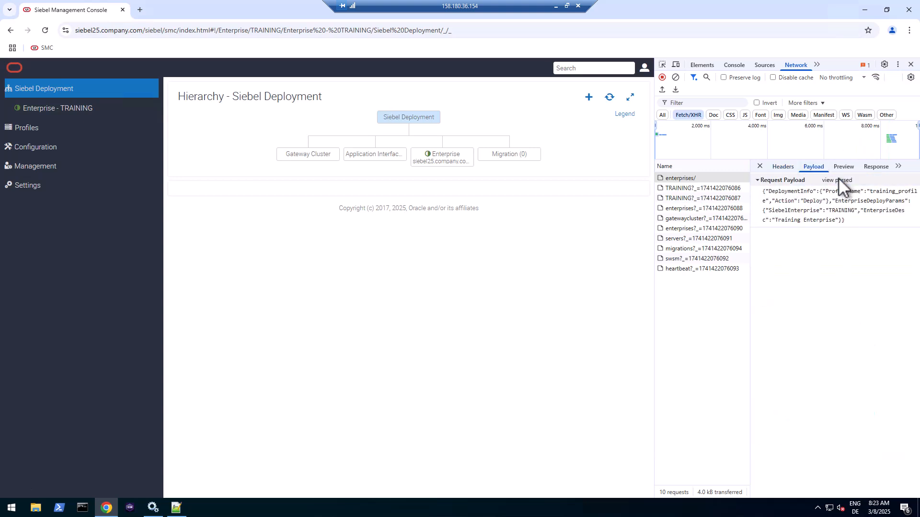
{"action": "triple_click", "coordinate": [805, 208]}
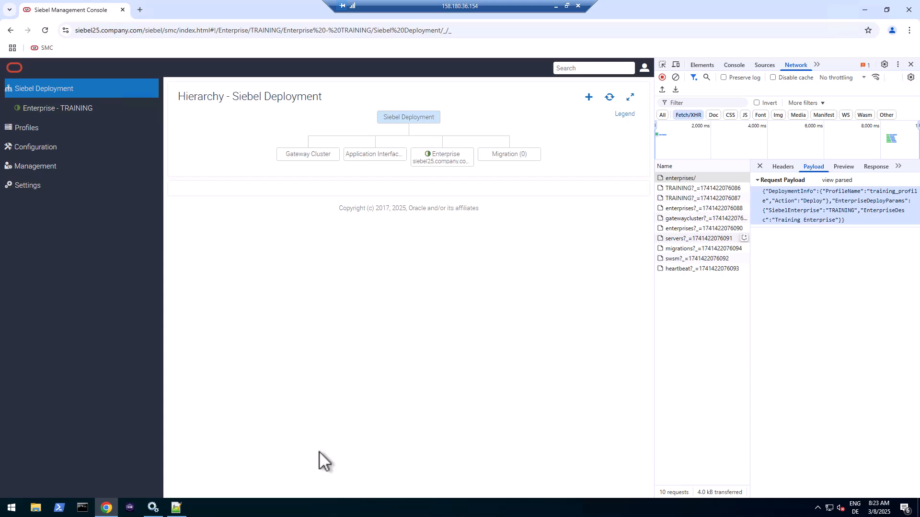
{"action": "left_click", "coordinate": [176, 507]}
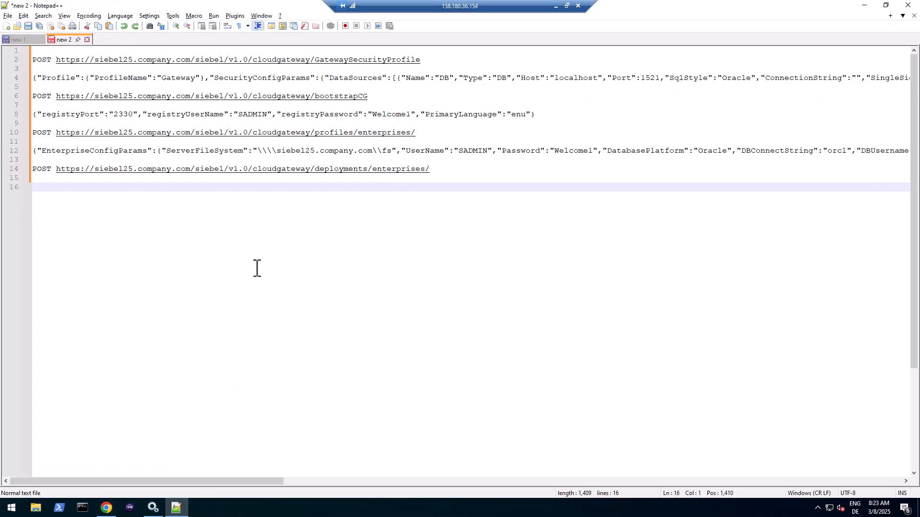
{"action": "key", "text": "alt+Tab"}
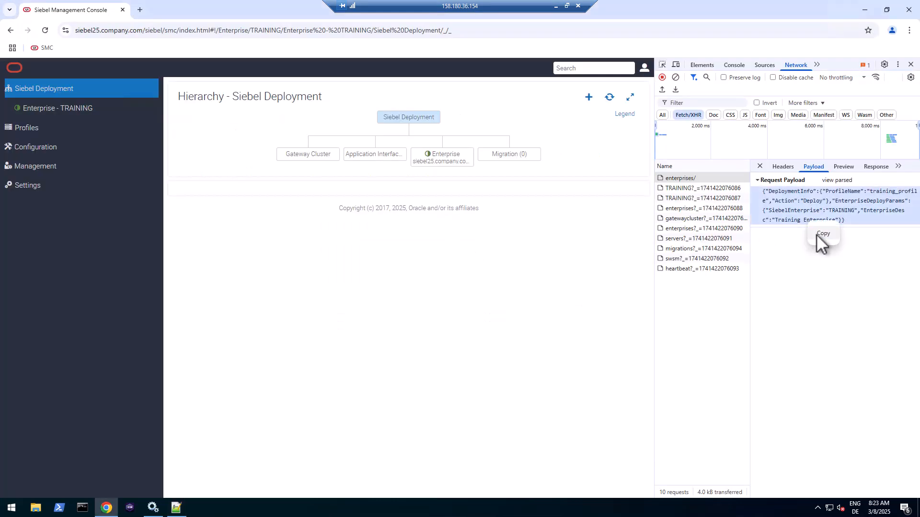
{"action": "key", "text": "alt+Tab"}
- Paste the TRAINING deployment payload on line 16 and check its Action, Deploy and training_profile values
{"action": "key", "text": "ctrl+v"}
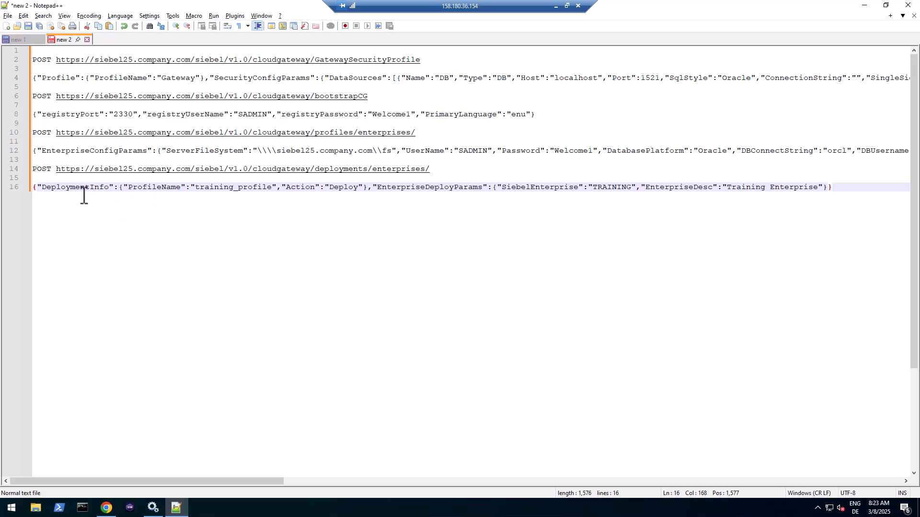
{"action": "double_click", "coordinate": [302, 188]}
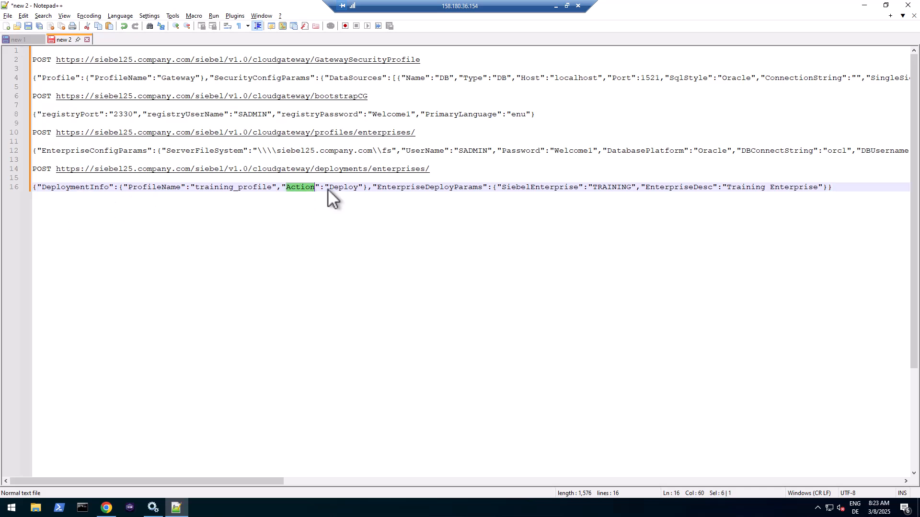
{"action": "double_click", "coordinate": [344, 188]}
{"action": "double_click", "coordinate": [199, 188]}
{"action": "double_click", "coordinate": [464, 187]}
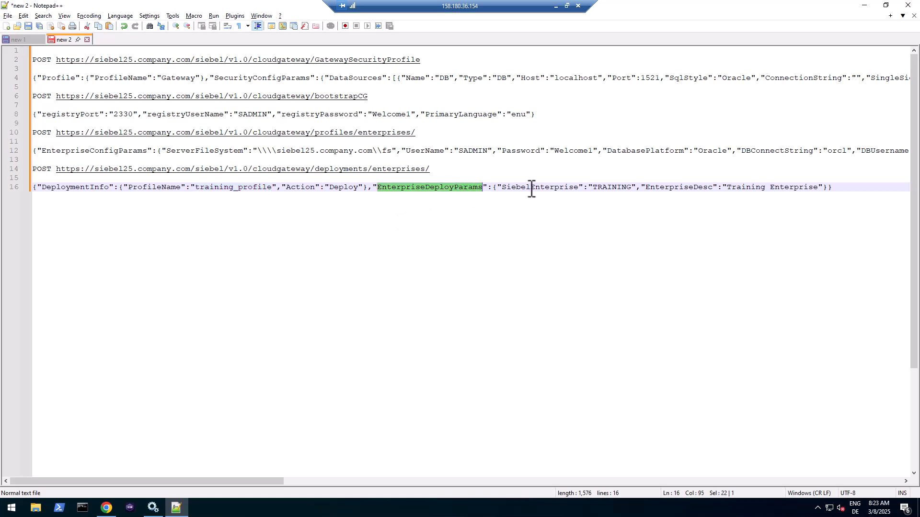
{"action": "left_click", "coordinate": [855, 186]}
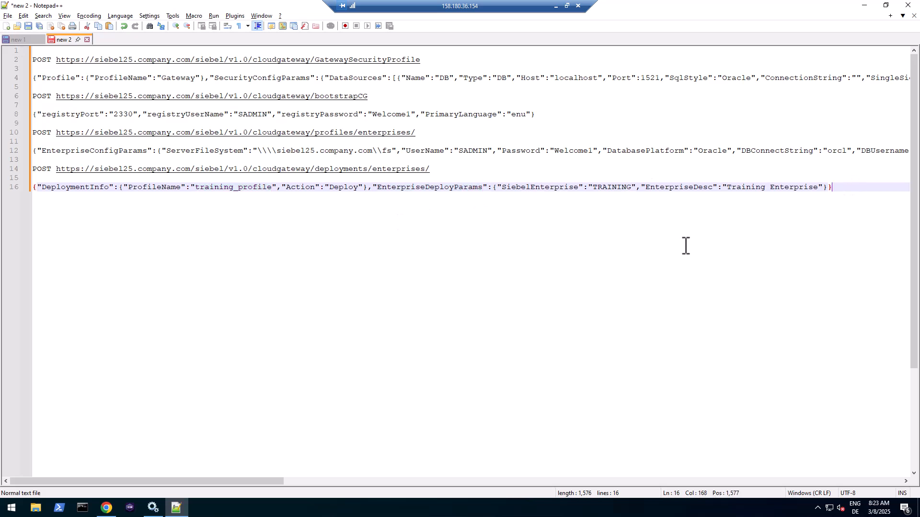
{"action": "left_click", "coordinate": [108, 508]}
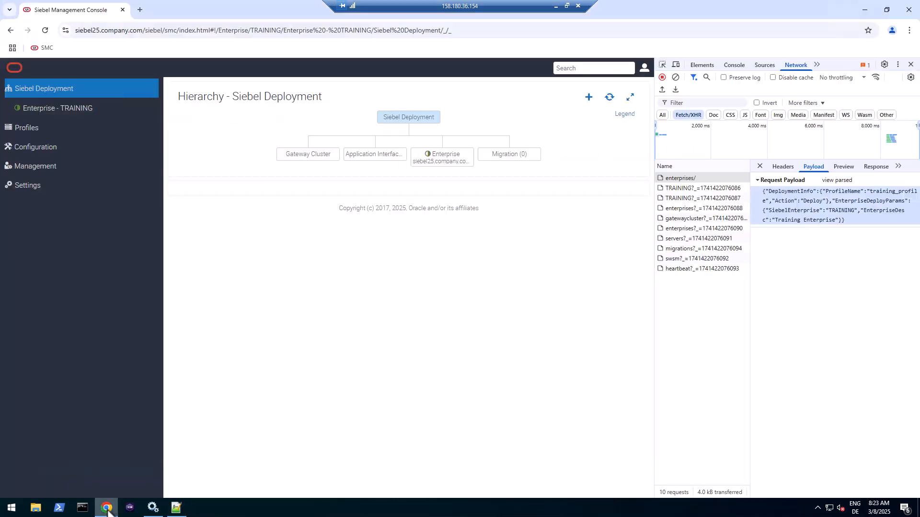
- Reload the console, then browse File Explorer to C:\siebel\fs to view its subfolders
{"action": "left_click", "coordinate": [610, 98]}
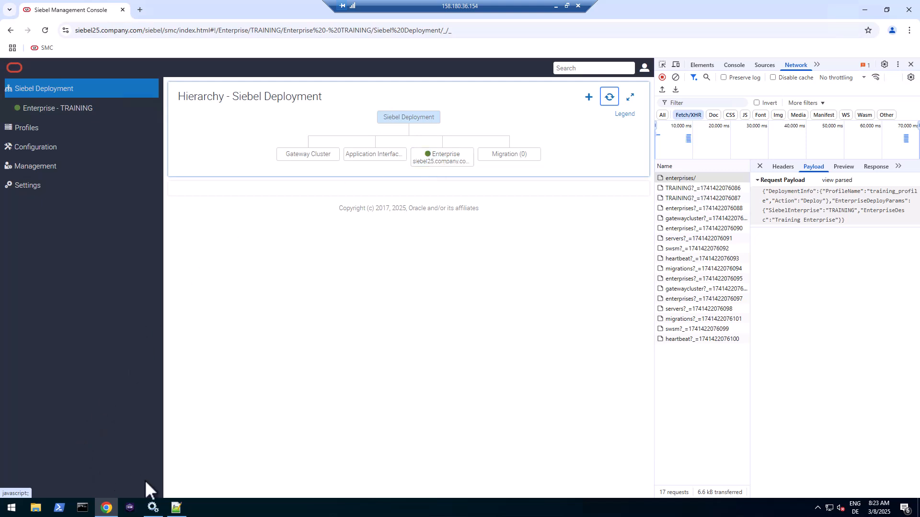
{"action": "left_click", "coordinate": [35, 507]}
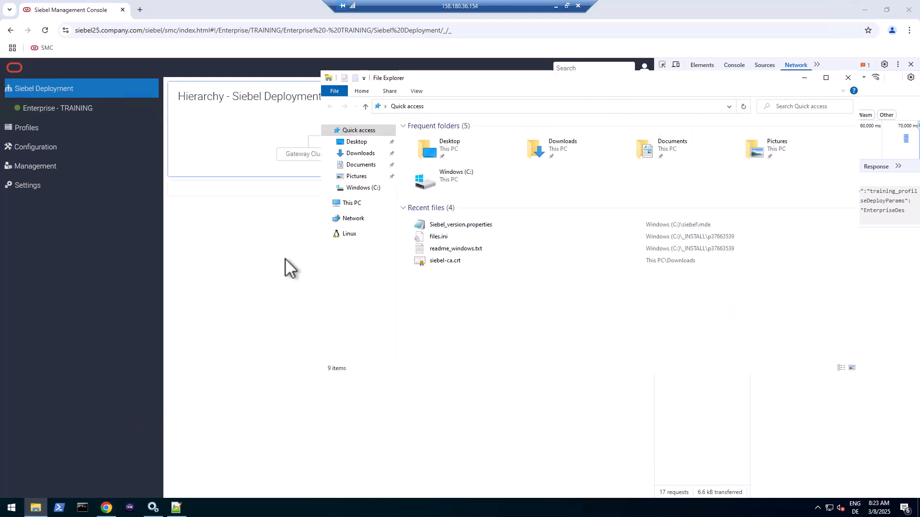
{"action": "left_click", "coordinate": [363, 188]}
{"action": "double_click", "coordinate": [429, 297]}
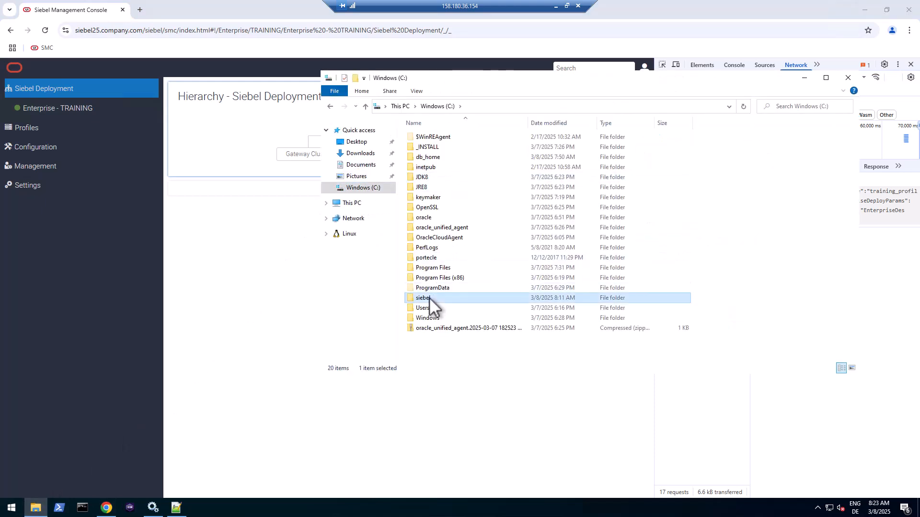
{"action": "double_click", "coordinate": [418, 137]}
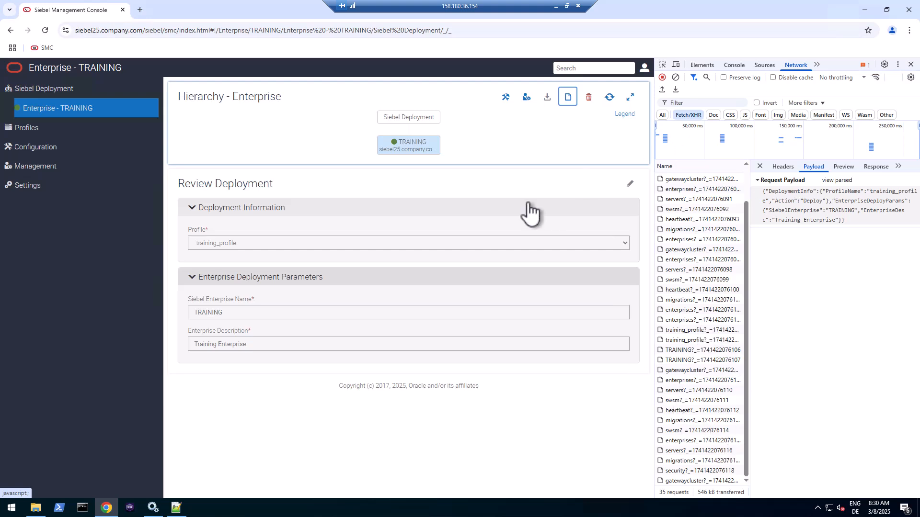
- Clone the Siebel Server profile sample_server_profile and name the copy server01
{"action": "left_click", "coordinate": [33, 128]}
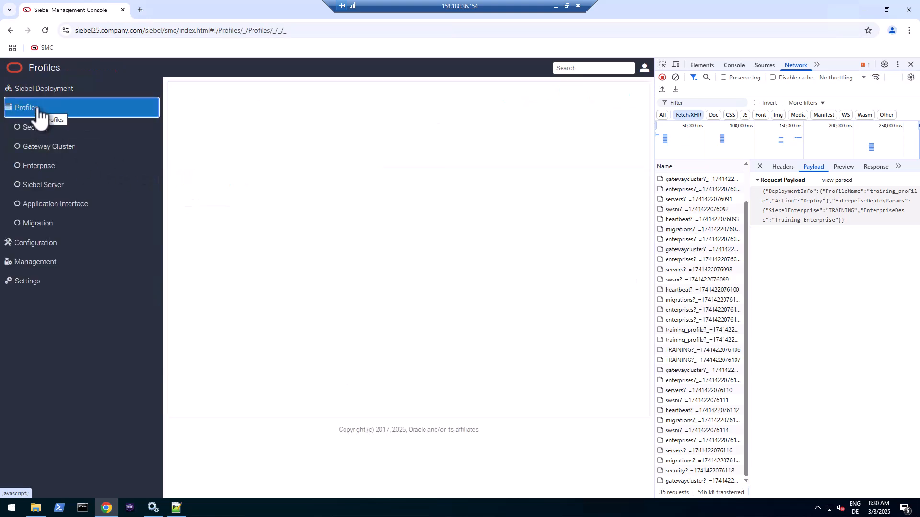
{"action": "left_click", "coordinate": [45, 189]}
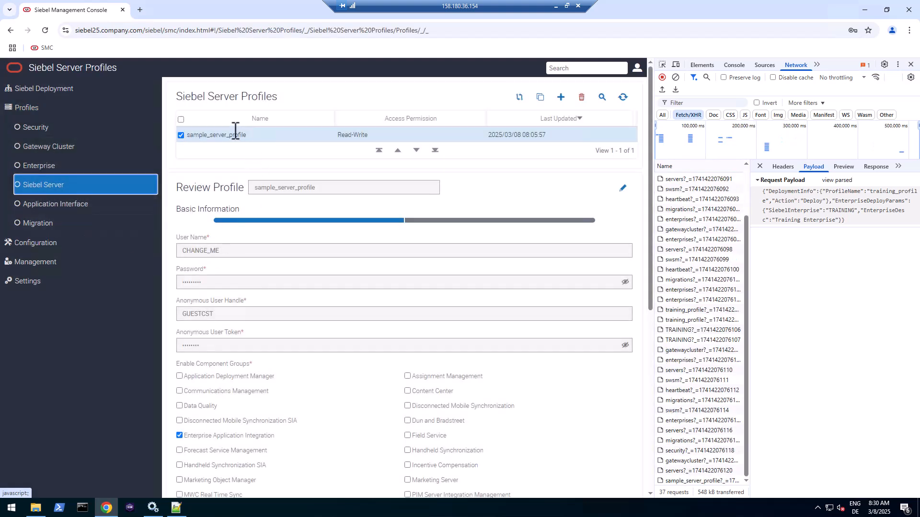
{"action": "left_click", "coordinate": [540, 99]}
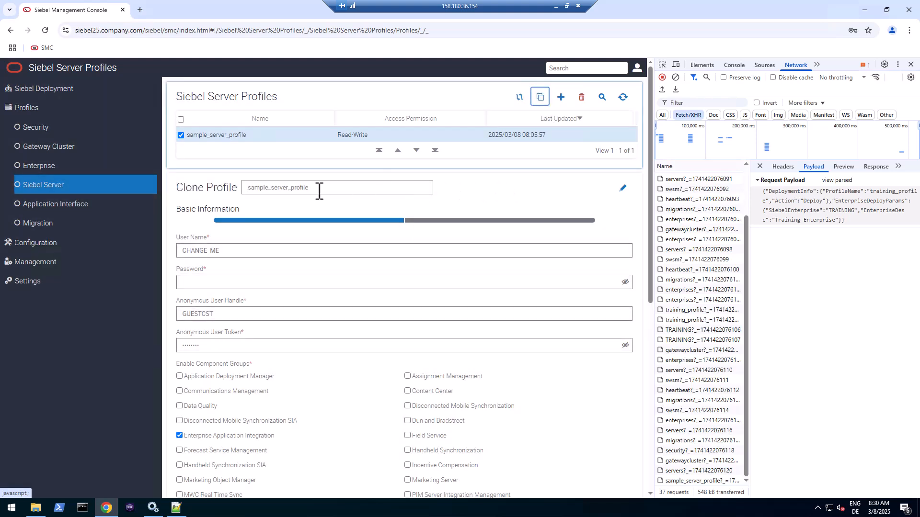
{"action": "left_click_drag", "start_coordinate": [318, 189], "coordinate": [220, 191]}
{"action": "key", "text": "BackSpace"}
{"action": "type", "text": "serv"}
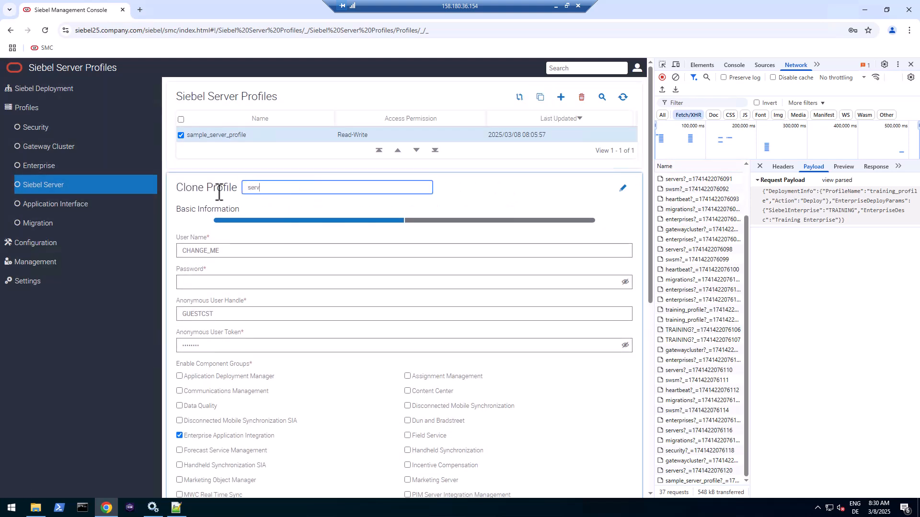
{"action": "type", "text": "er01"}
- Set the user name to SADMIN, enter its password, and fill in the anonymous user token
{"action": "left_click_drag", "start_coordinate": [237, 251], "coordinate": [153, 250]}
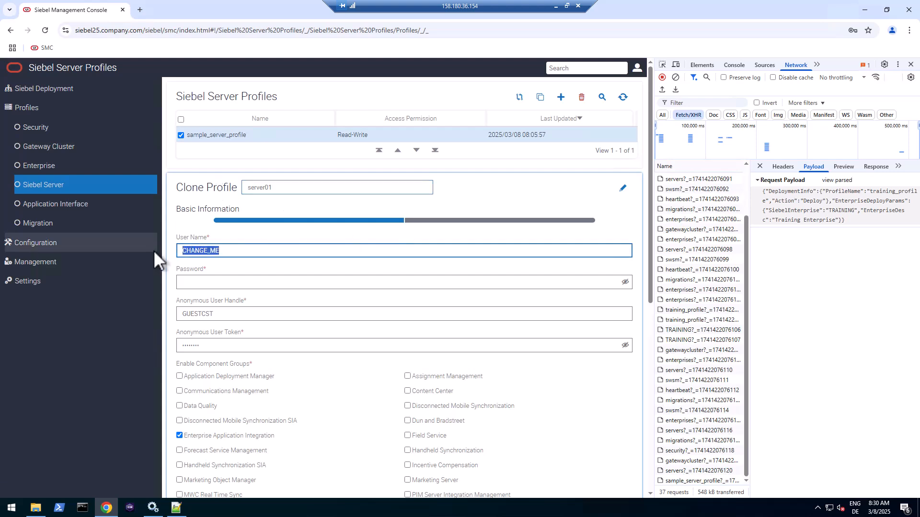
{"action": "type", "text": "SADMIN"}
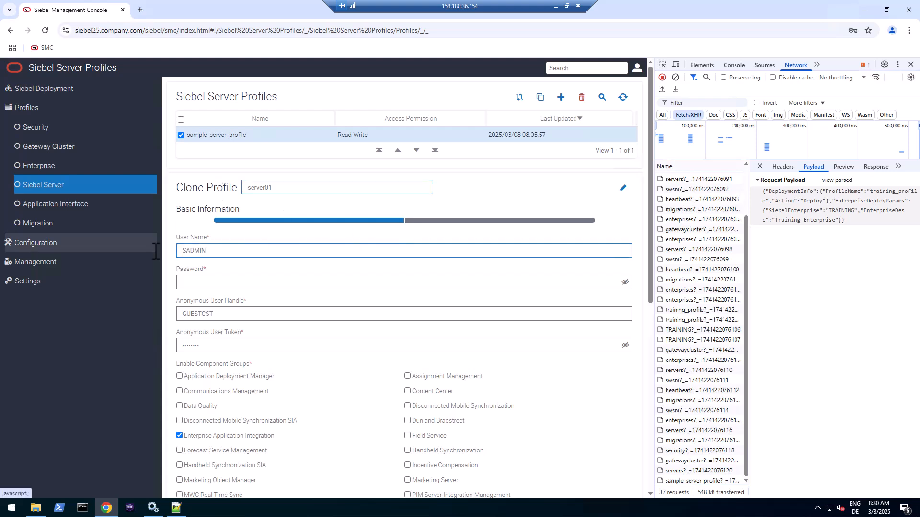
{"action": "key", "text": "Tab"}
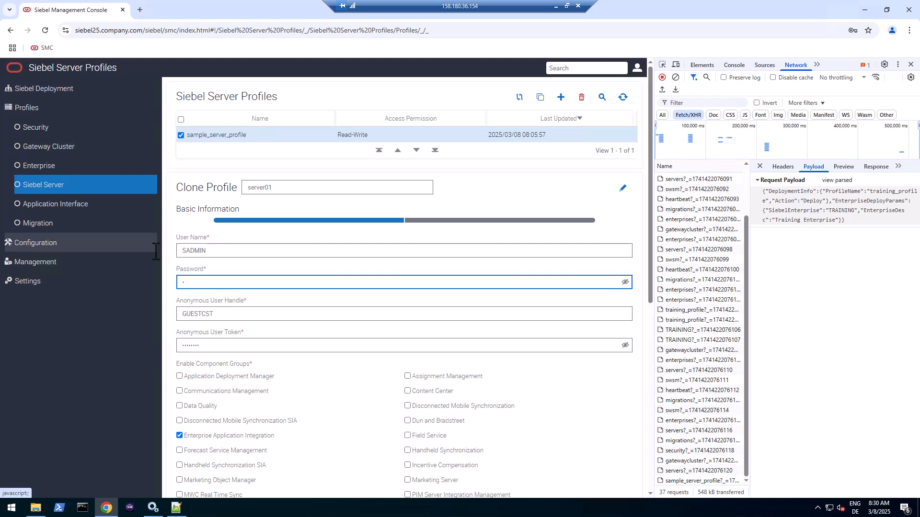
{"action": "type", "text": "••••••••"}
{"action": "left_click", "coordinate": [234, 315]}
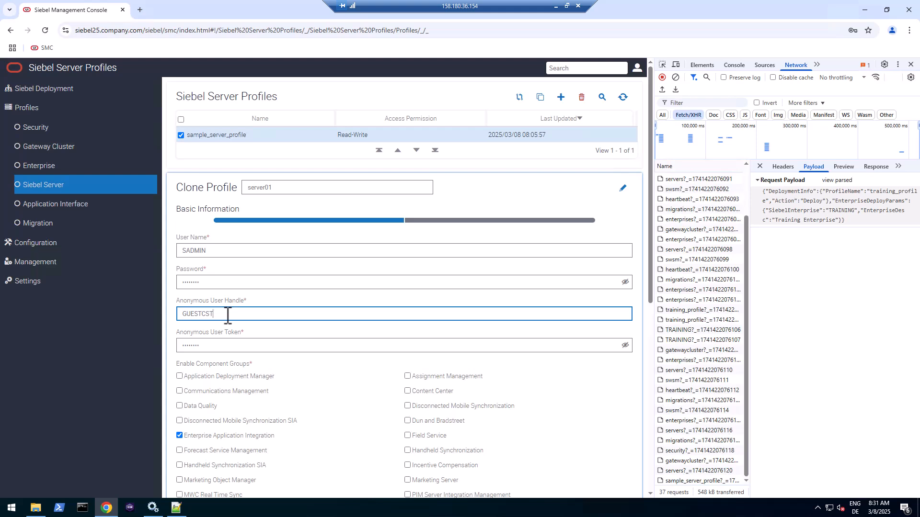
{"action": "left_click_drag", "start_coordinate": [228, 315], "coordinate": [169, 314]}
{"action": "key", "text": "Tab"}
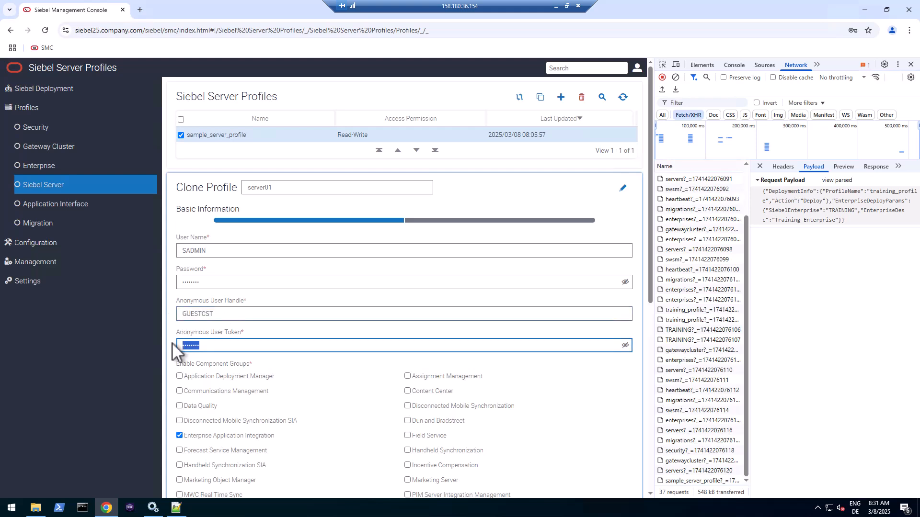
{"action": "type", "text": "••••••••"}
- Enable Siebel Web Tools, leaving Siebel Call Center and Enterprise Application Integration unchecked
{"action": "mouse_move", "coordinate": [283, 345]}
{"action": "scroll", "coordinate": [288, 392], "scroll_direction": "down", "scroll_amount": 5}
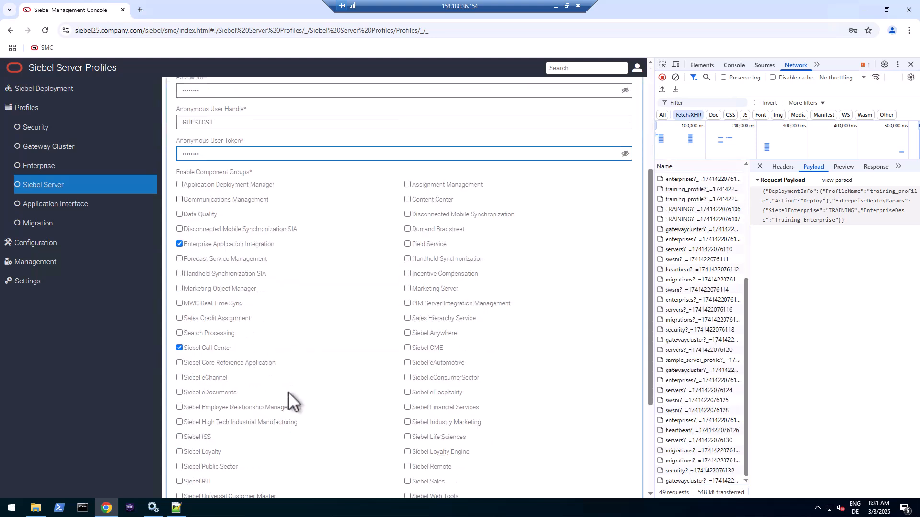
{"action": "scroll", "coordinate": [288, 392], "scroll_direction": "down", "scroll_amount": 1}
{"action": "scroll", "coordinate": [288, 392], "scroll_direction": "up", "scroll_amount": 1}
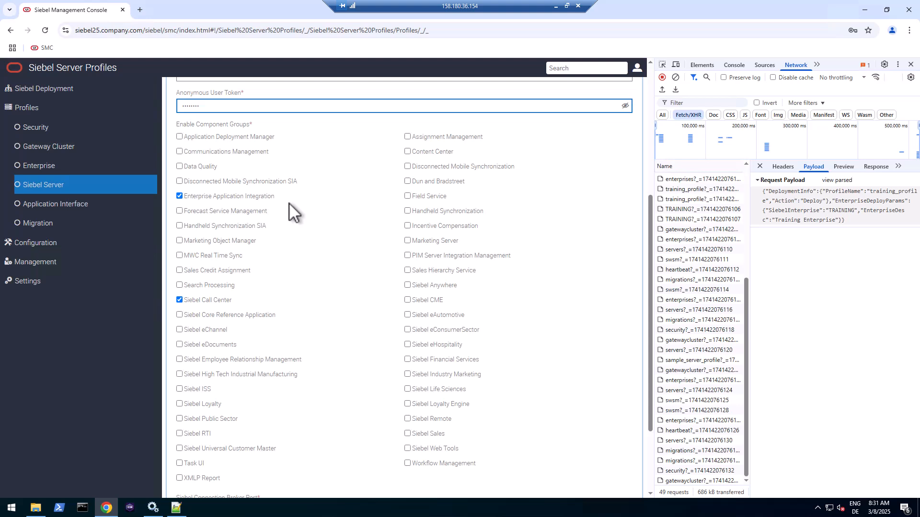
{"action": "left_click", "coordinate": [179, 196]}
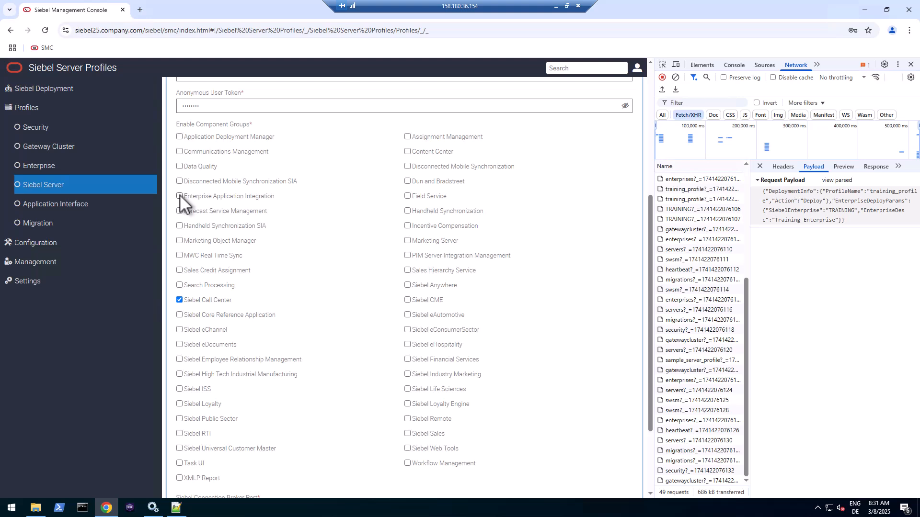
{"action": "left_click", "coordinate": [179, 300]}
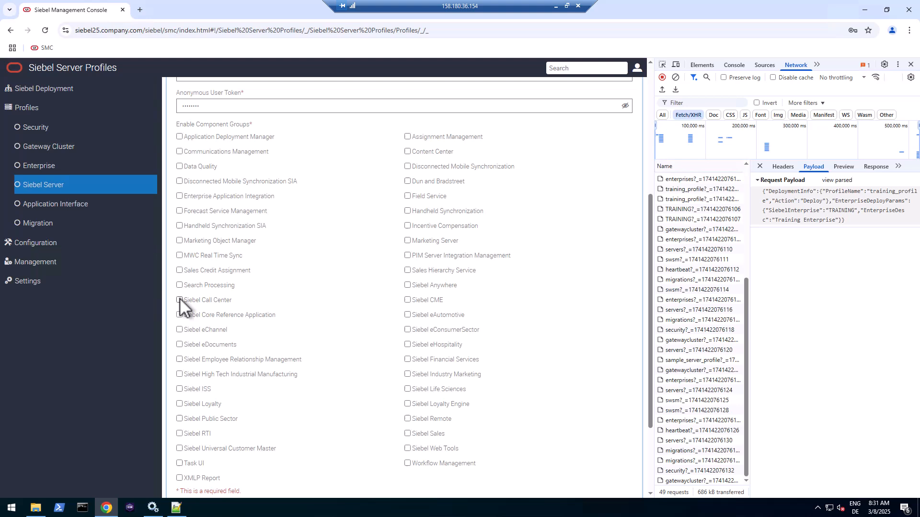
{"action": "left_click", "coordinate": [407, 449]}
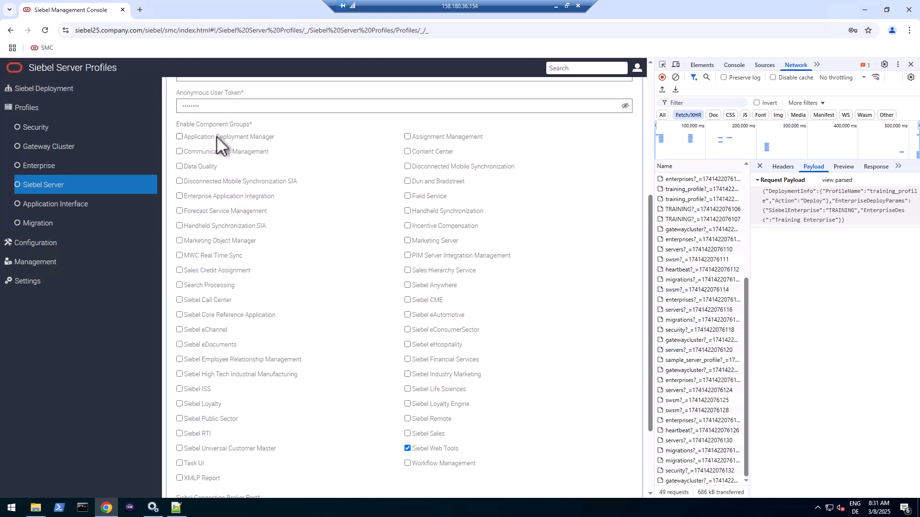
{"action": "left_click", "coordinate": [212, 197]}
{"action": "left_click", "coordinate": [212, 197]}
- Keep Connection Broker port 3320 and synchronization manager port 40400, then continue to Enhanced Settings
{"action": "scroll", "coordinate": [563, 329], "scroll_direction": "down", "scroll_amount": 3}
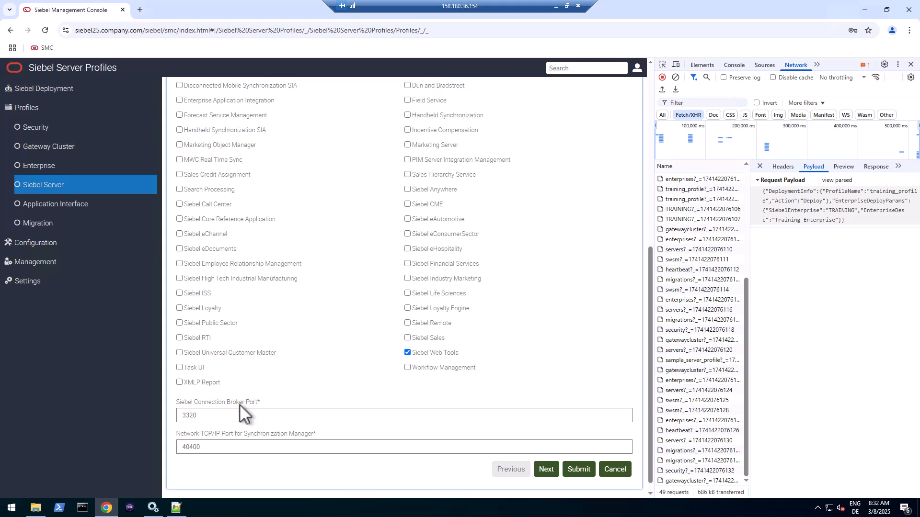
{"action": "left_click", "coordinate": [203, 417]}
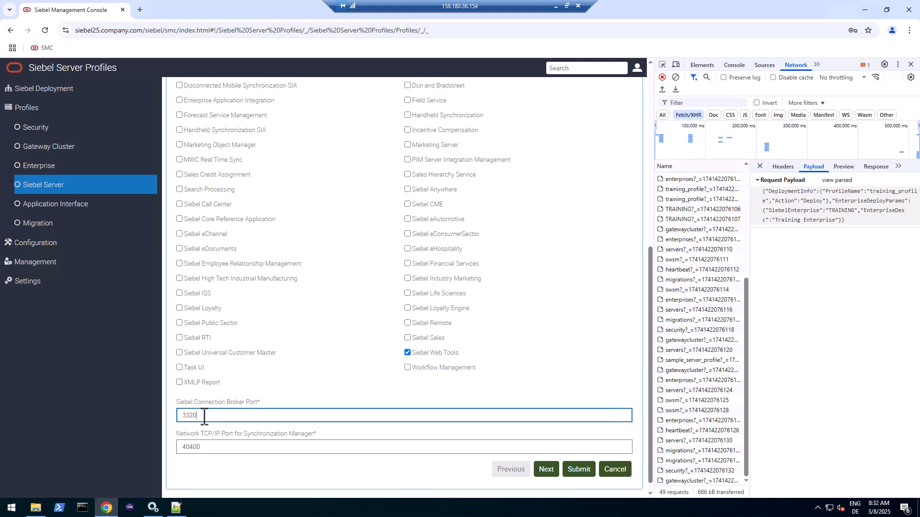
{"action": "left_click_drag", "start_coordinate": [203, 417], "coordinate": [173, 416]}
{"action": "left_click", "coordinate": [225, 448]}
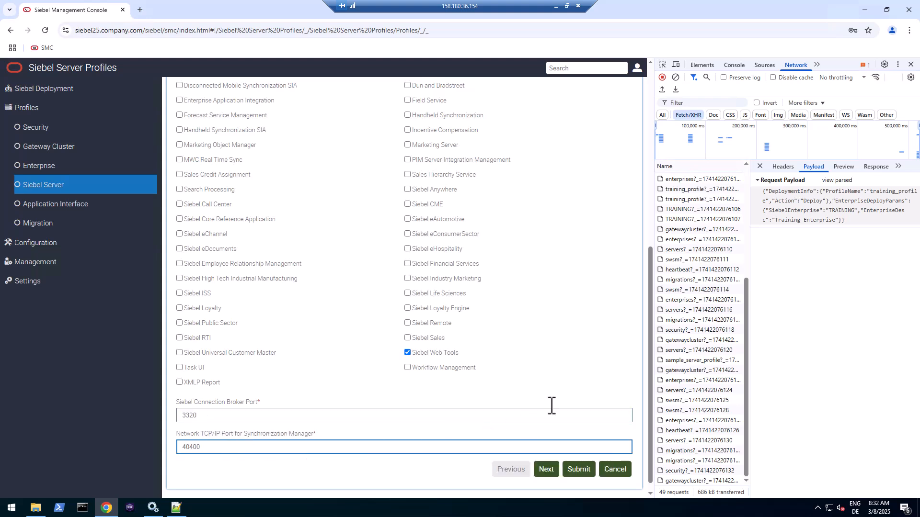
{"action": "left_click", "coordinate": [557, 470]}
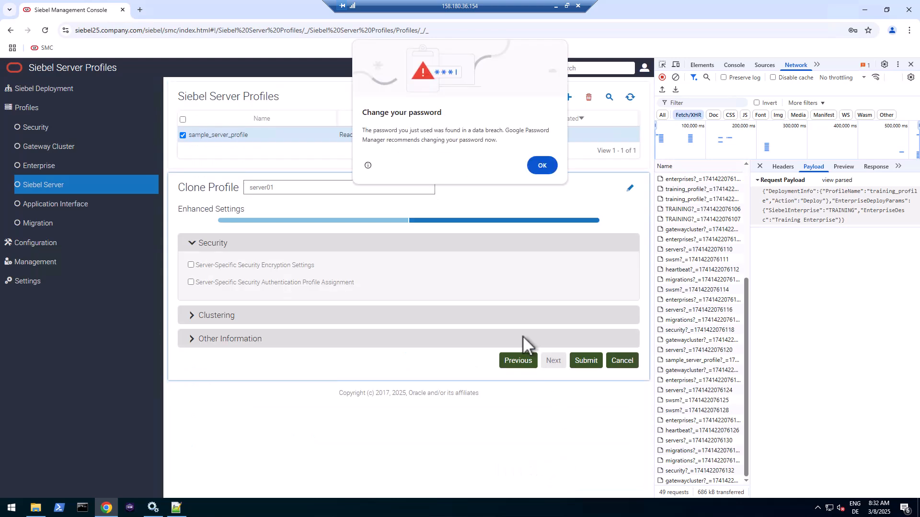
- Dismiss the password warning, expand Other Information showing Oracle Database Enterprise Edition, and clear the network log
{"action": "left_click", "coordinate": [547, 165]}
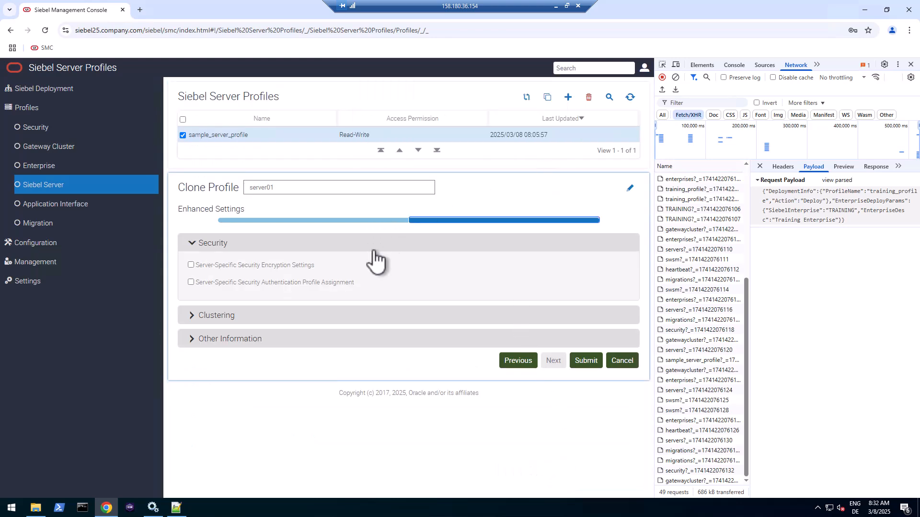
{"action": "left_click", "coordinate": [227, 340]}
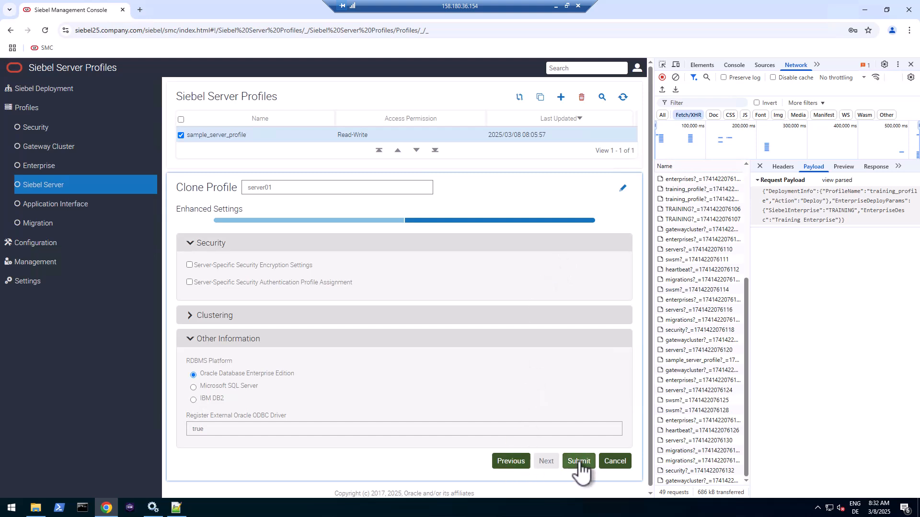
{"action": "left_click", "coordinate": [675, 77]}
- Submit the server01 profile and select its profiles/servers/ Request URL in DevTools Headers
{"action": "left_click", "coordinate": [580, 462]}
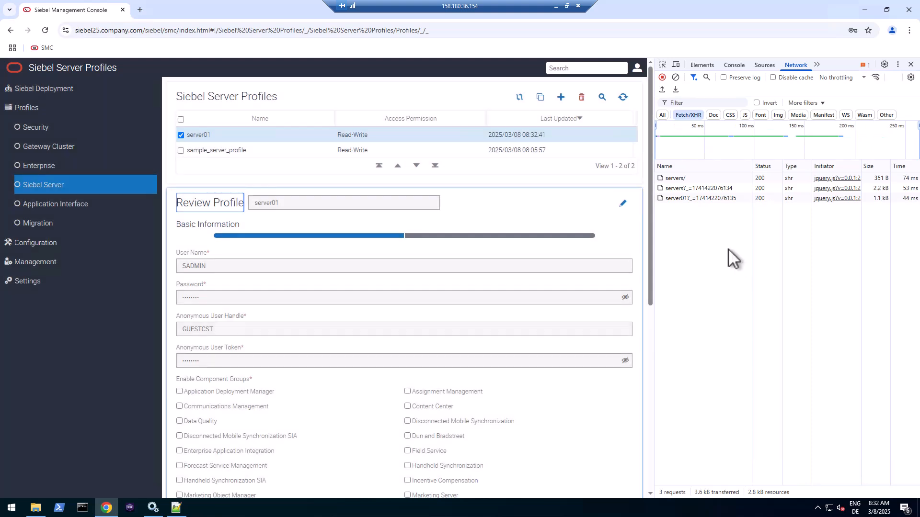
{"action": "left_click", "coordinate": [680, 178]}
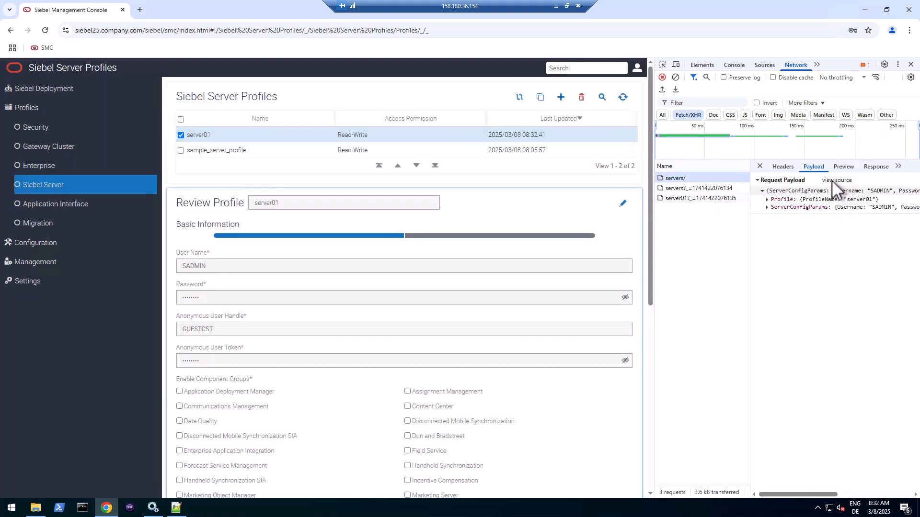
{"action": "left_click", "coordinate": [783, 166]}
{"action": "left_click_drag", "start_coordinate": [837, 190], "coordinate": [880, 211]}
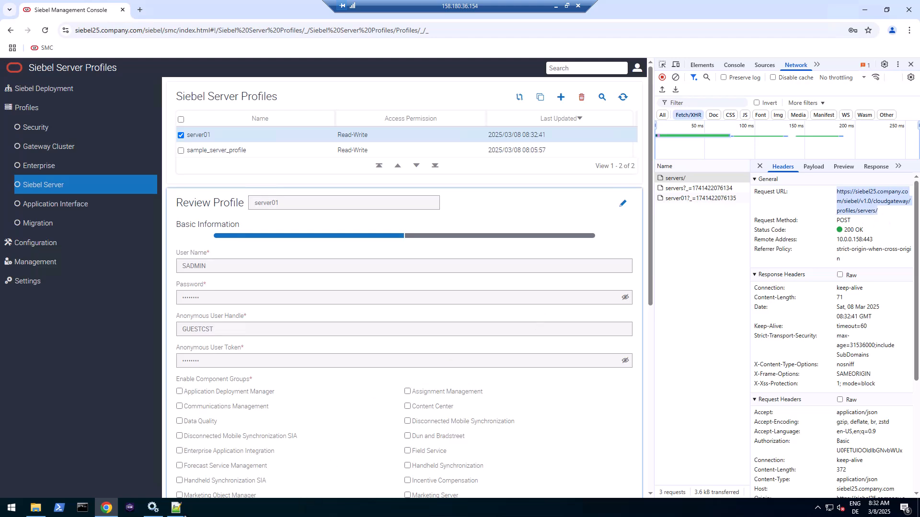
{"action": "left_click", "coordinate": [176, 508]}
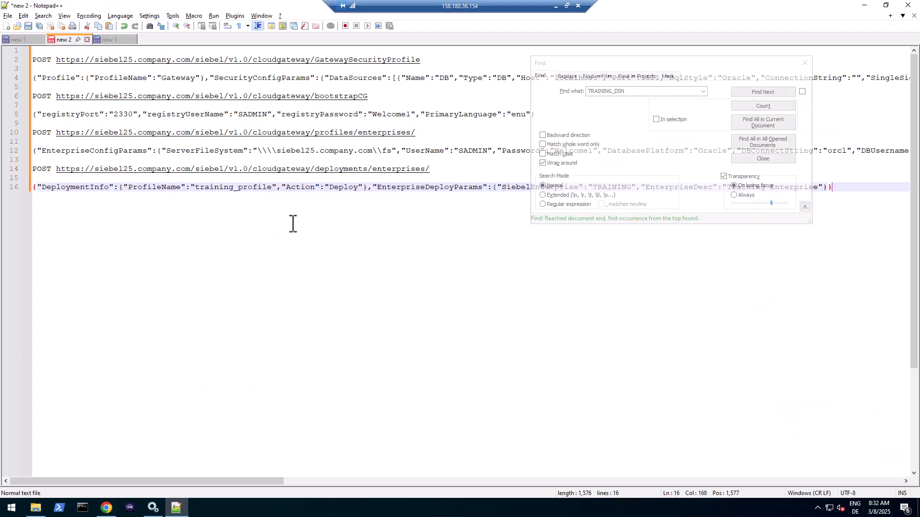
- Log the POST profiles/servers/ request URL on line 18 of the Notepad++ log
{"action": "left_click", "coordinate": [804, 64]}
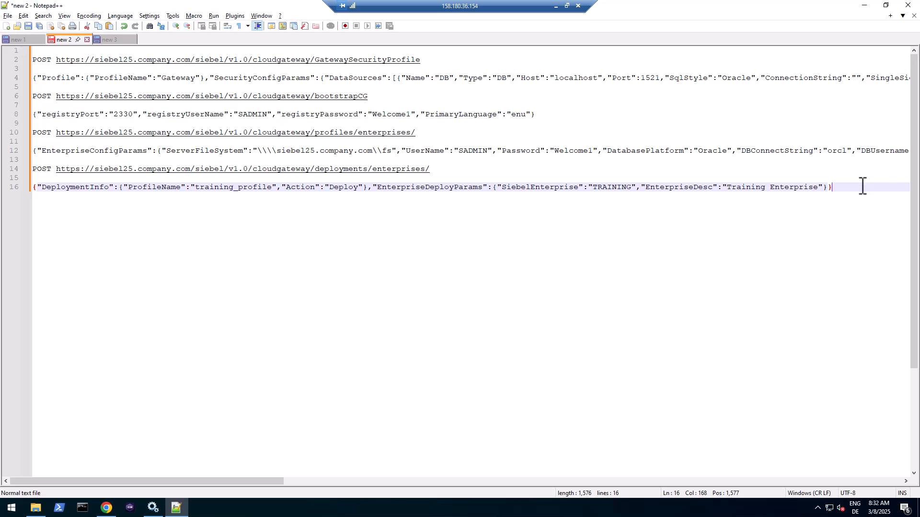
{"action": "key", "text": "Return"}
{"action": "key", "text": "Return"}
{"action": "key", "text": "ctrl+v"}
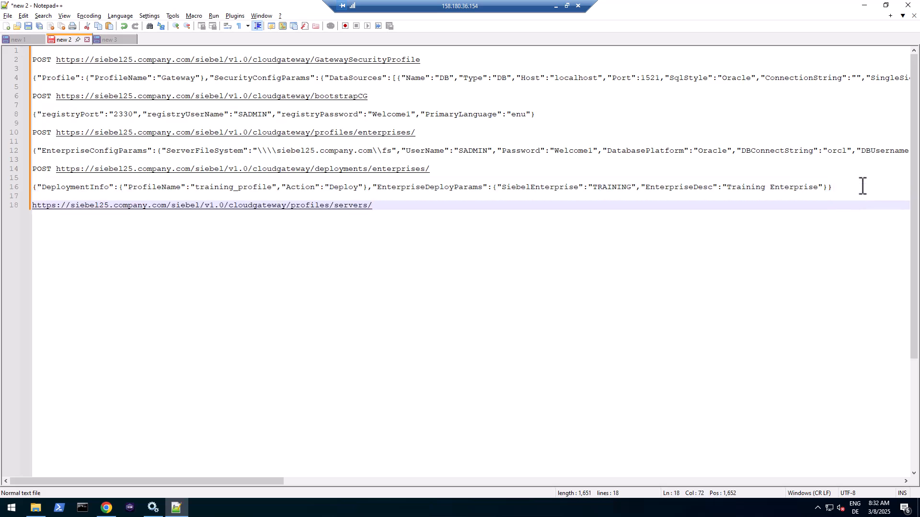
{"action": "key", "text": "Home"}
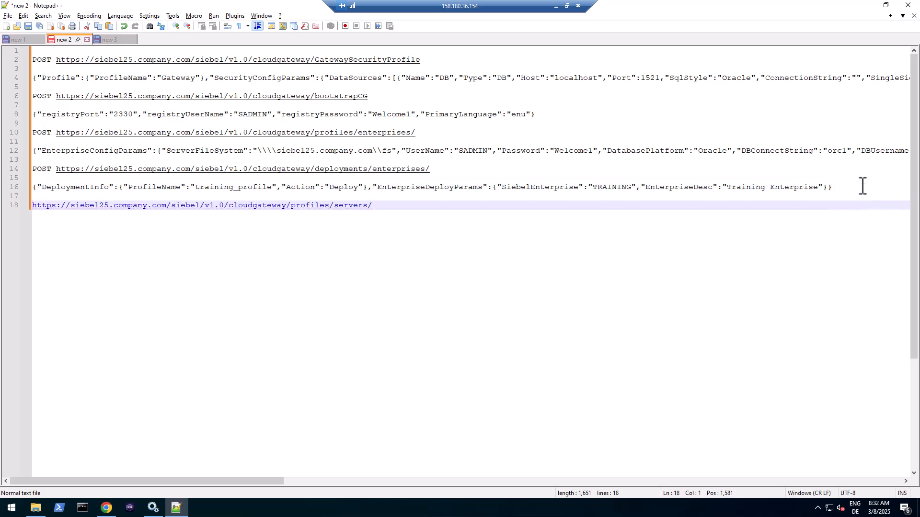
{"action": "type", "text": "POST"}
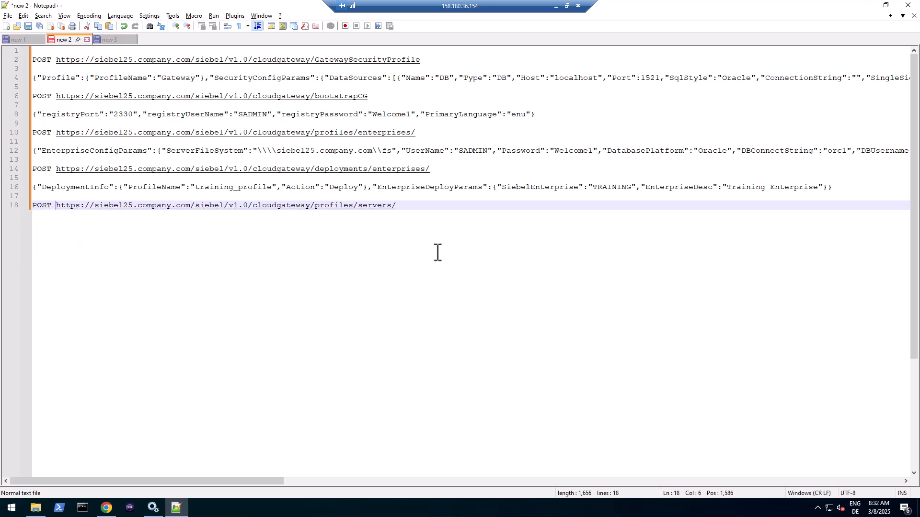
{"action": "left_click", "coordinate": [335, 134]}
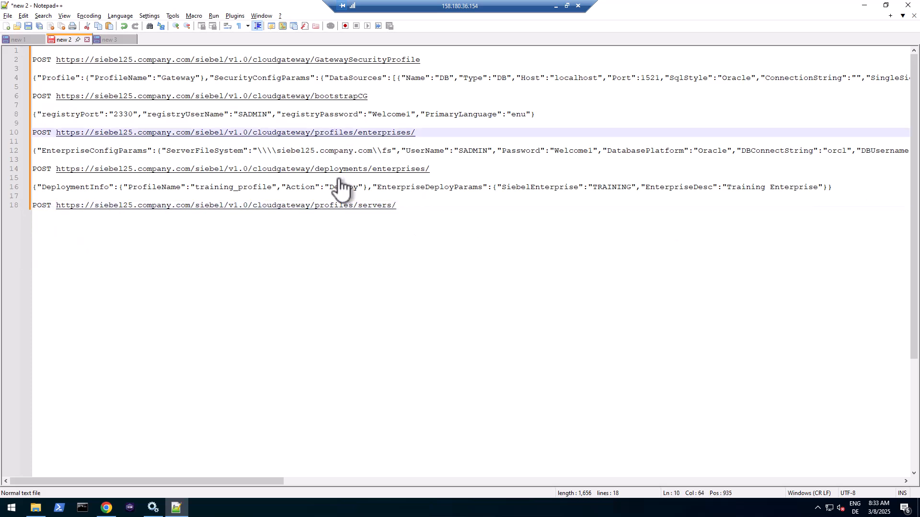
{"action": "left_click", "coordinate": [414, 207]}
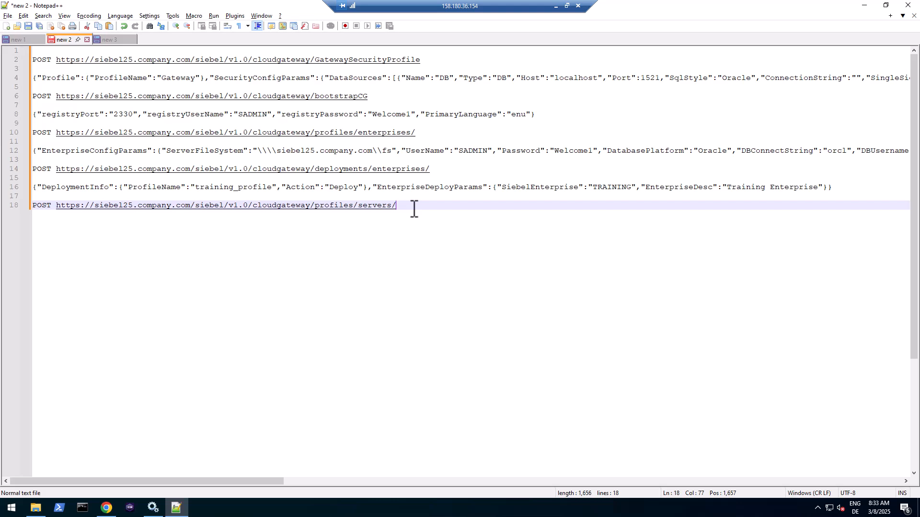
{"action": "key", "text": "Return"}
{"action": "key", "text": "Return"}
- Copy server01's raw ServerConfigParams JSON payload from DevTools and paste it on line 20
{"action": "key", "text": "alt+Tab"}
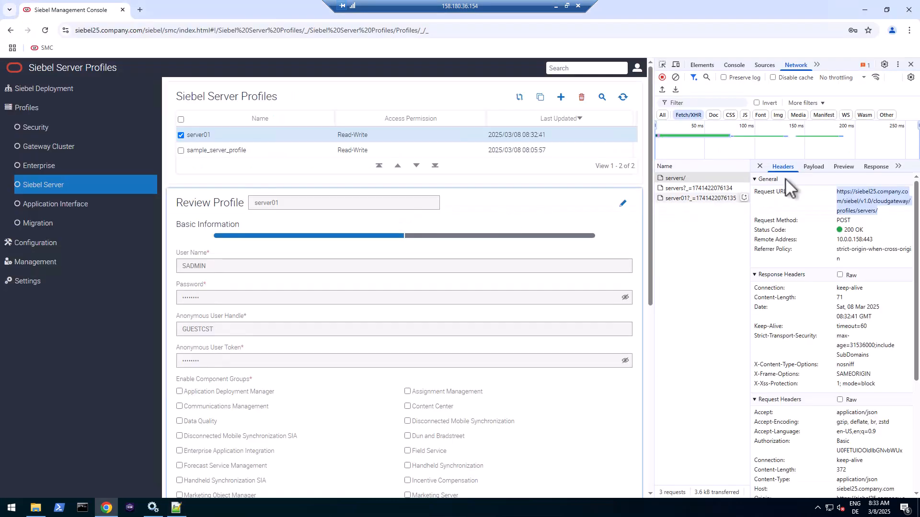
{"action": "left_click", "coordinate": [819, 167]}
{"action": "left_click", "coordinate": [836, 180]}
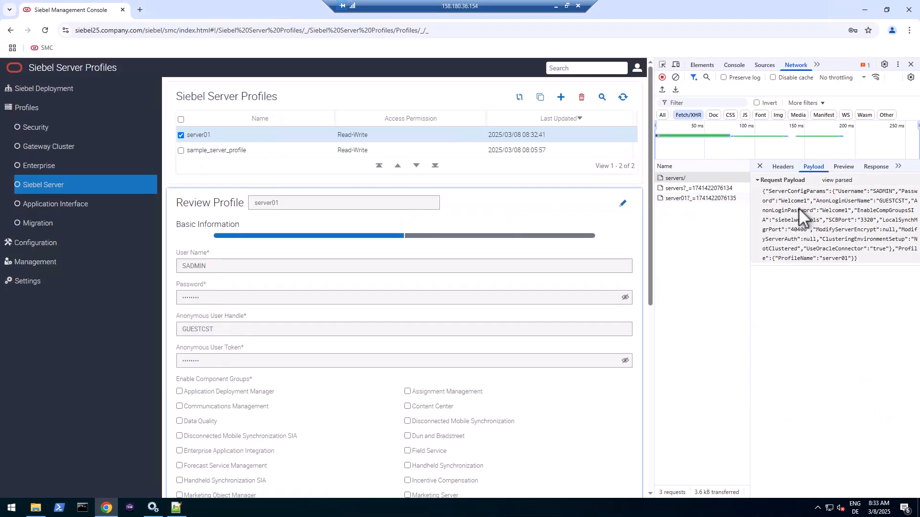
{"action": "triple_click", "coordinate": [799, 208]}
{"action": "key", "text": "ctrl+c"}
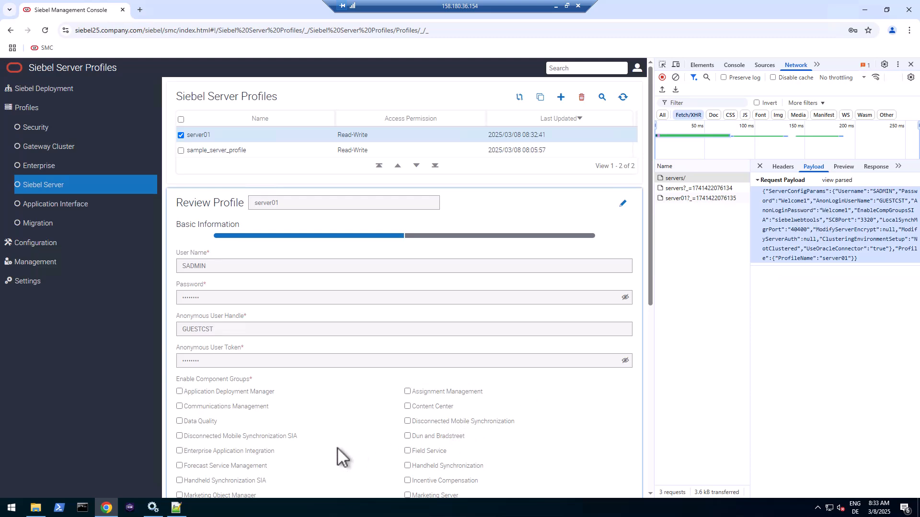
{"action": "key", "text": "alt+Tab"}
{"action": "key", "text": "ctrl+v"}
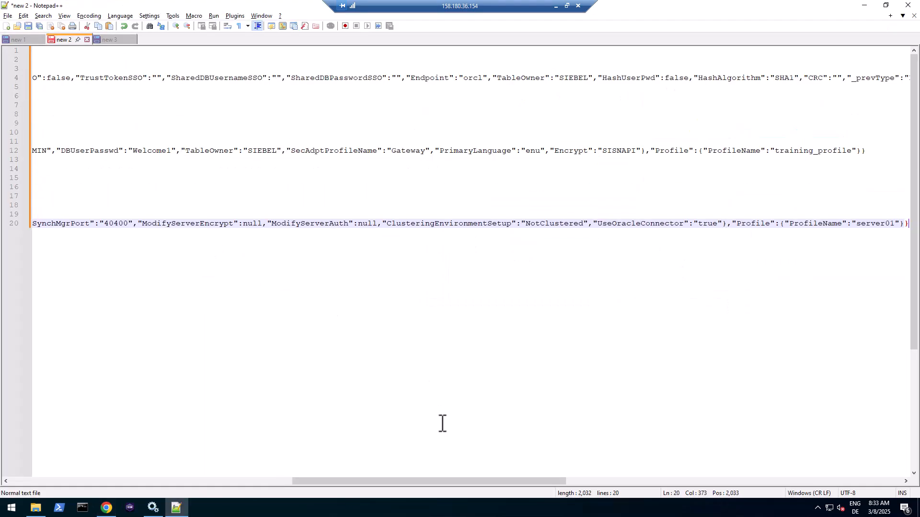
{"action": "left_click_drag", "start_coordinate": [455, 479], "coordinate": [137, 455]}
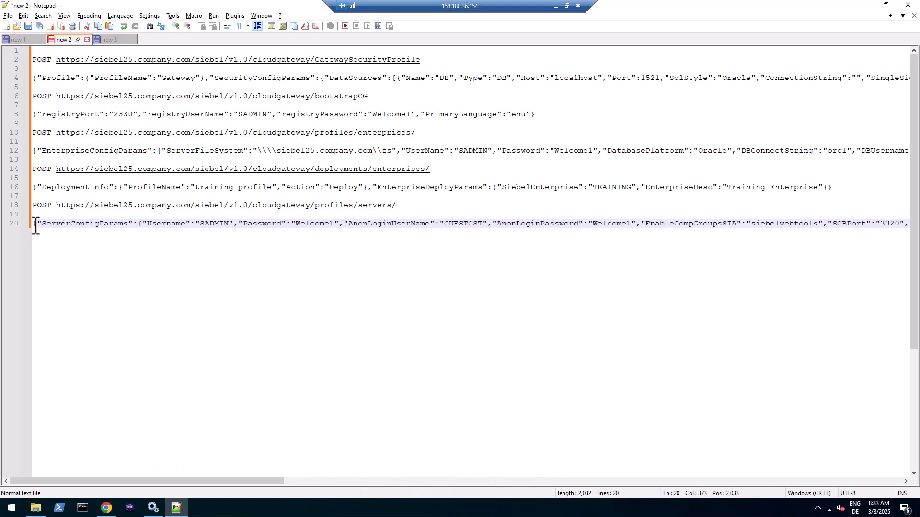
{"action": "left_click_drag", "start_coordinate": [32, 223], "coordinate": [79, 233]}
{"action": "key", "text": "End"}
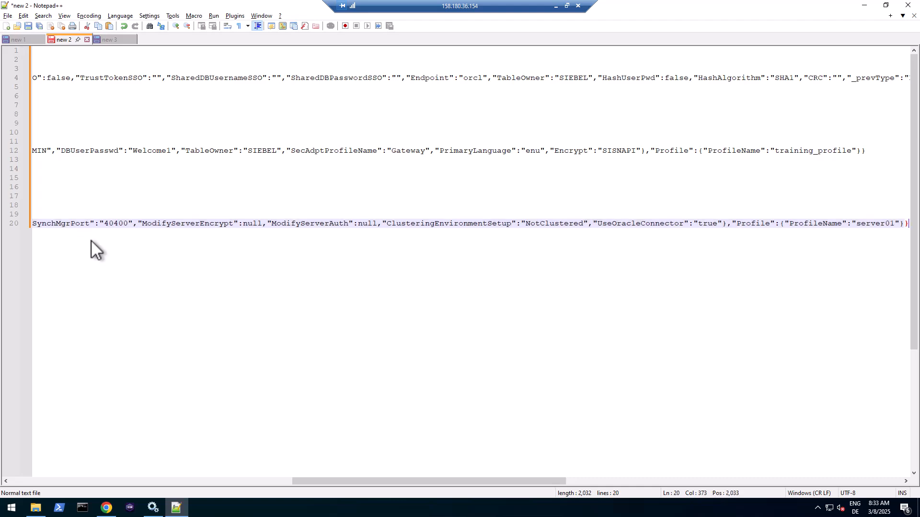
{"action": "key", "text": "Return"}
{"action": "key", "text": "Return"}
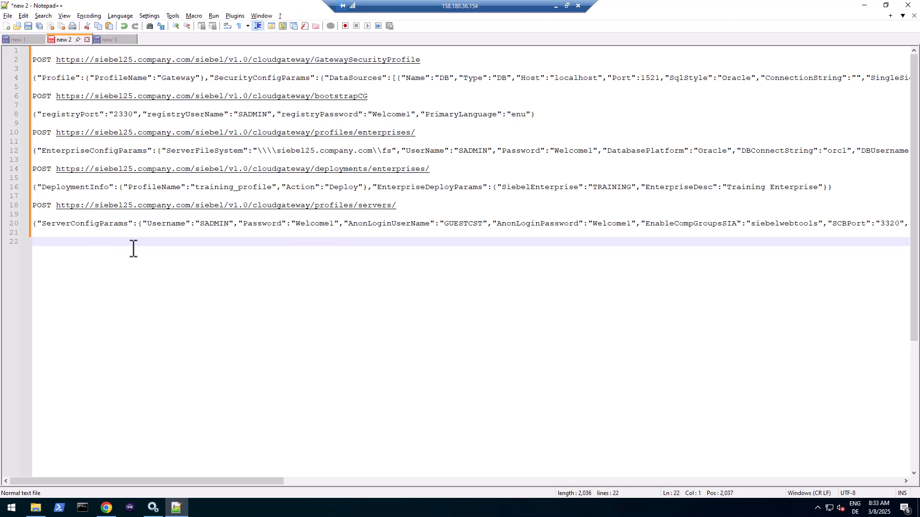
- Add a new Siebel Server deployment from the Siebel Deployment hierarchy's + menu
{"action": "left_click", "coordinate": [110, 512]}
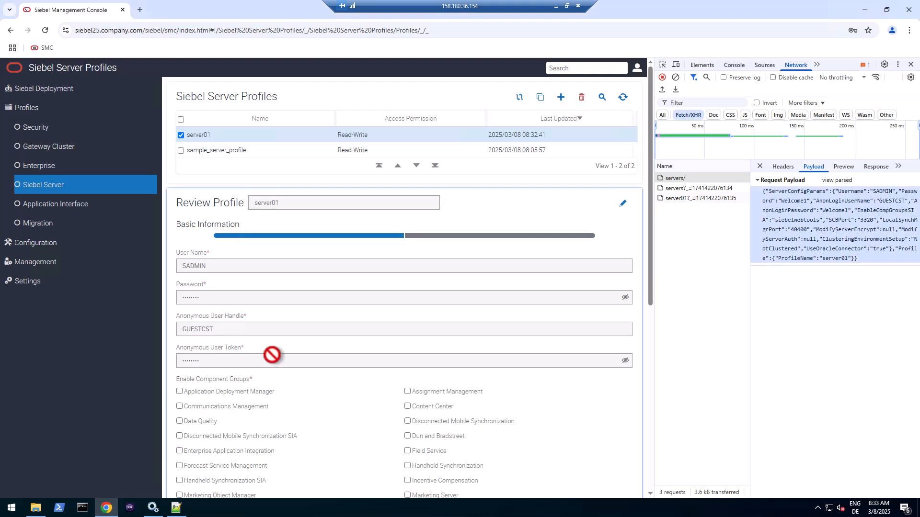
{"action": "left_click", "coordinate": [34, 89]}
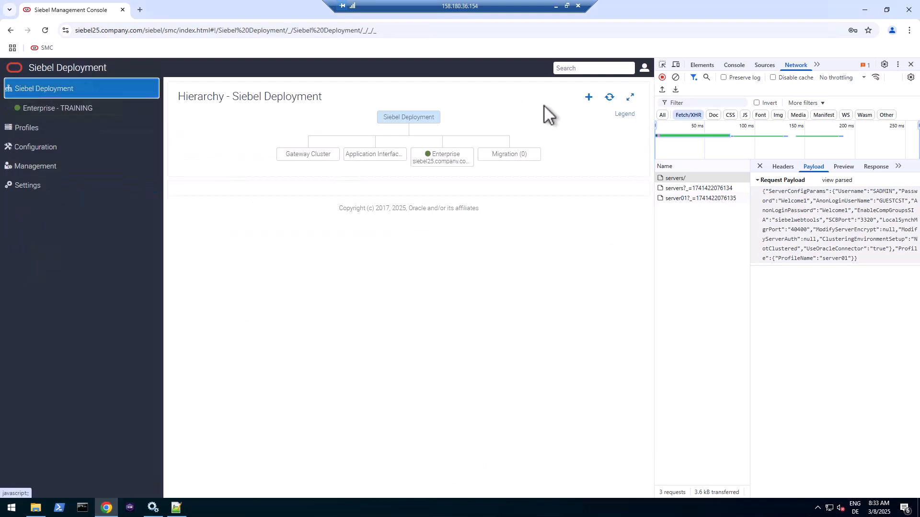
{"action": "left_click", "coordinate": [589, 98]}
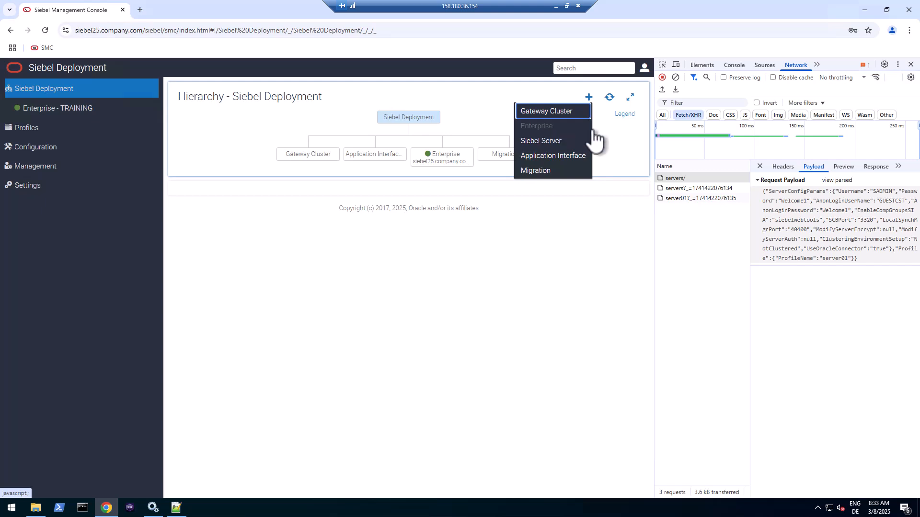
{"action": "left_click", "coordinate": [551, 141]}
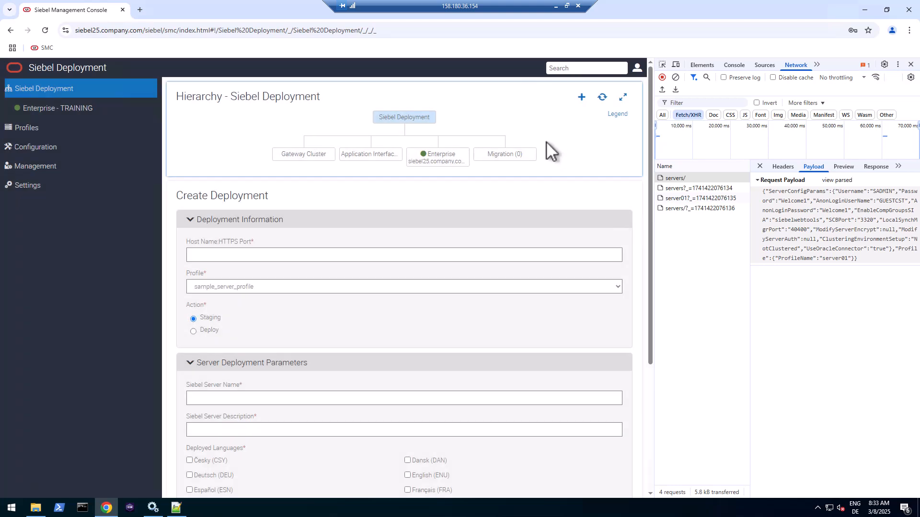
- Enter host siebel25.company.com:9011, pick the server01 profile and set the action to Deploy
{"action": "left_click", "coordinate": [224, 256]}
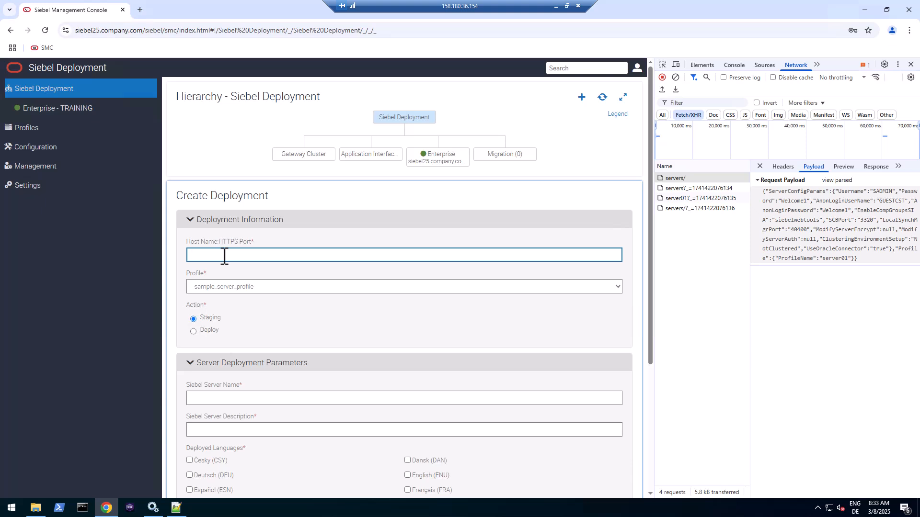
{"action": "type", "text": "siebel25.company.com:9011"}
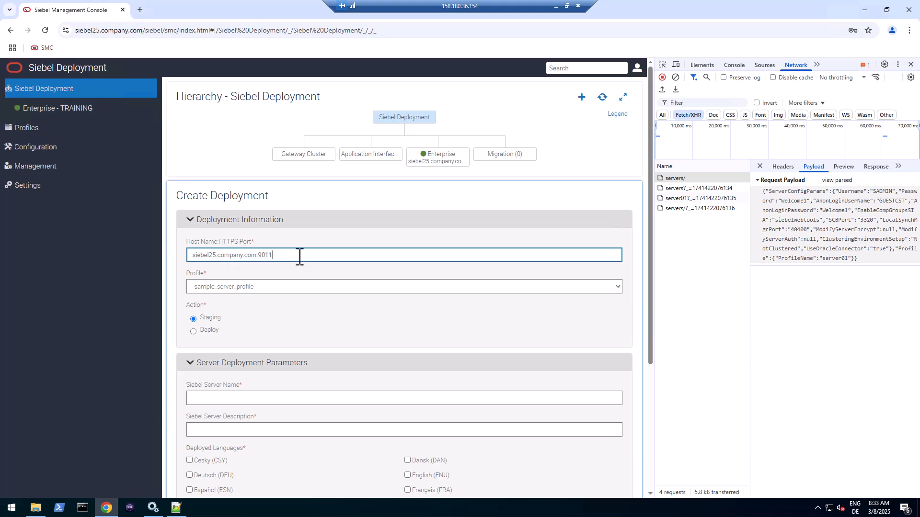
{"action": "double_click", "coordinate": [269, 257]}
{"action": "double_click", "coordinate": [205, 256]}
{"action": "left_click", "coordinate": [268, 256]}
{"action": "left_click", "coordinate": [262, 286]}
{"action": "left_click", "coordinate": [225, 321]}
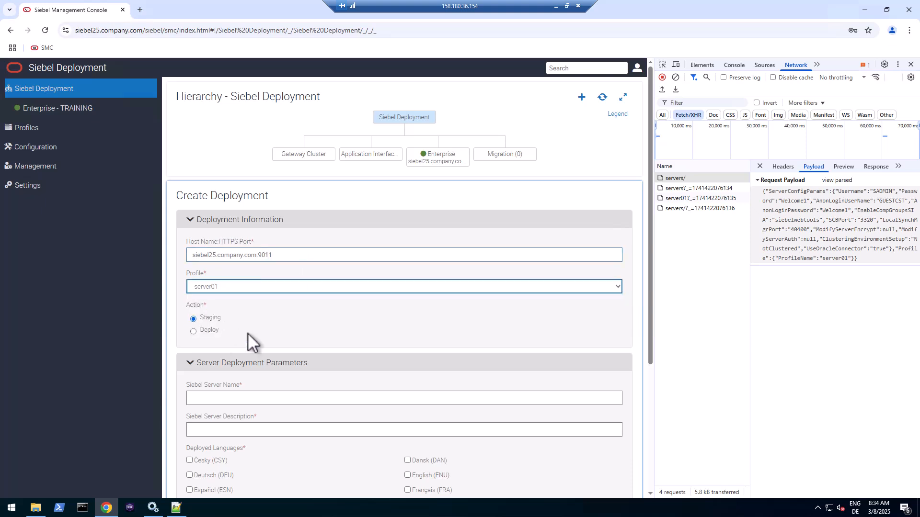
{"action": "left_click", "coordinate": [192, 332]}
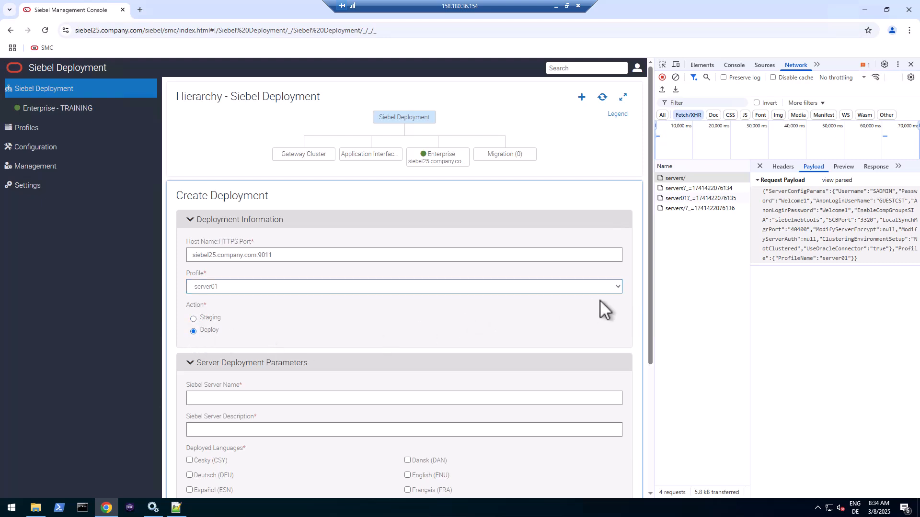
- Name the server server01 with description 'Server 01' and add English (ENU) to the languages
{"action": "scroll", "coordinate": [600, 300], "scroll_direction": "down", "scroll_amount": 4}
{"action": "scroll", "coordinate": [599, 307], "scroll_direction": "up", "scroll_amount": 1}
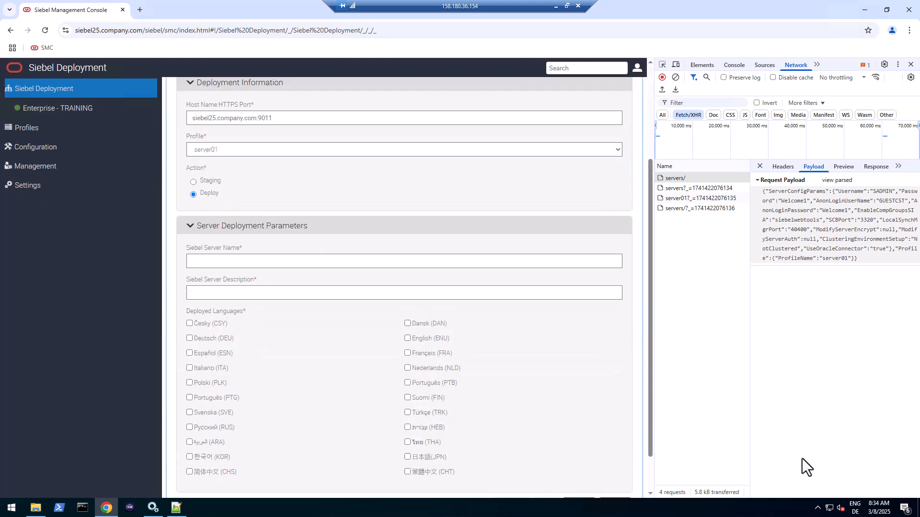
{"action": "left_click", "coordinate": [227, 263]}
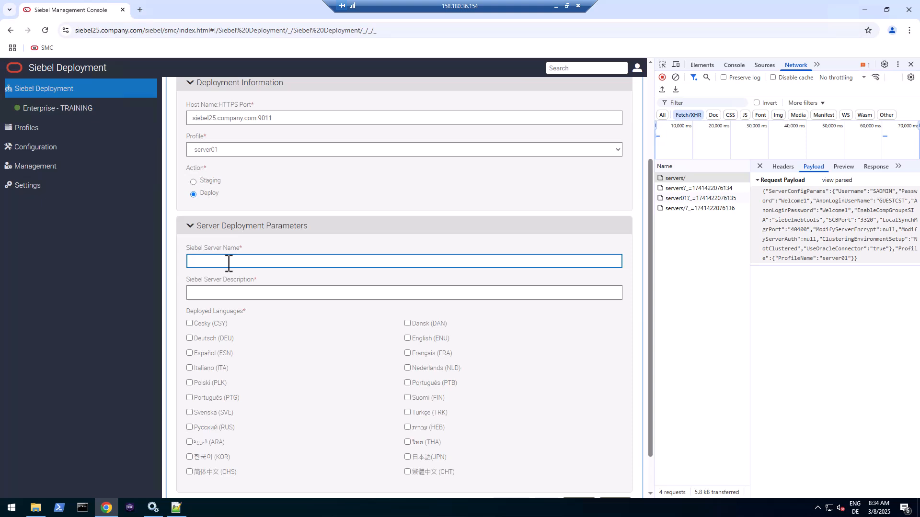
{"action": "type", "text": "server01"}
{"action": "left_click", "coordinate": [244, 291]}
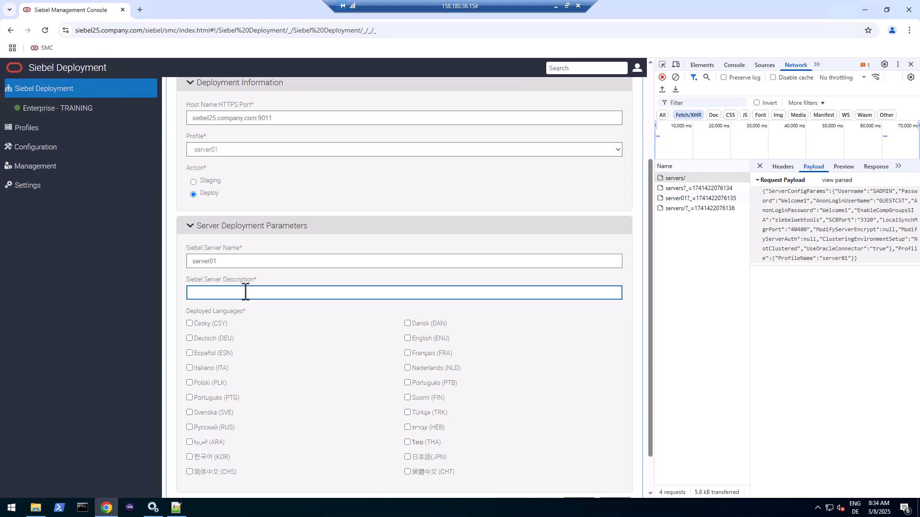
{"action": "type", "text": "Server 01"}
{"action": "scroll", "coordinate": [272, 321], "scroll_direction": "down", "scroll_amount": 1}
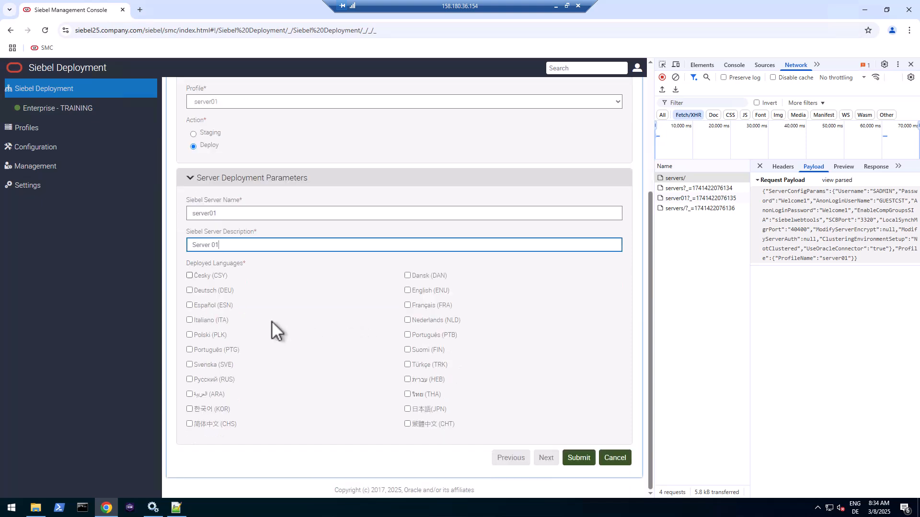
{"action": "left_click", "coordinate": [407, 290]}
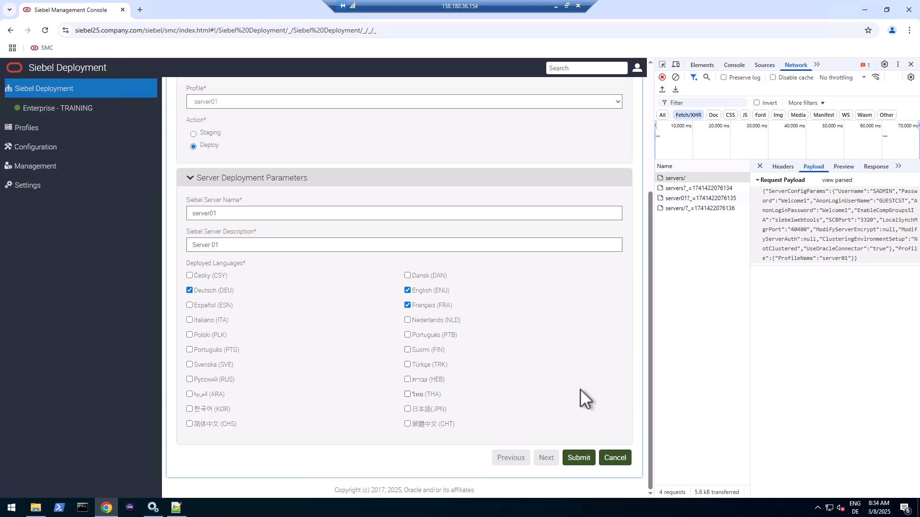
- Submit the server01 deployment and copy its deployments/servers/ Request URL from DevTools headers
{"action": "left_click", "coordinate": [676, 77]}
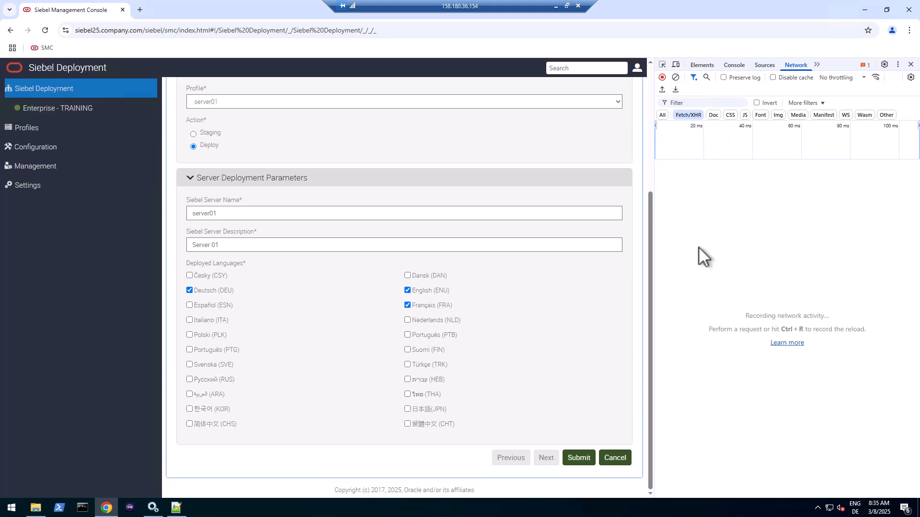
{"action": "left_click", "coordinate": [583, 461]}
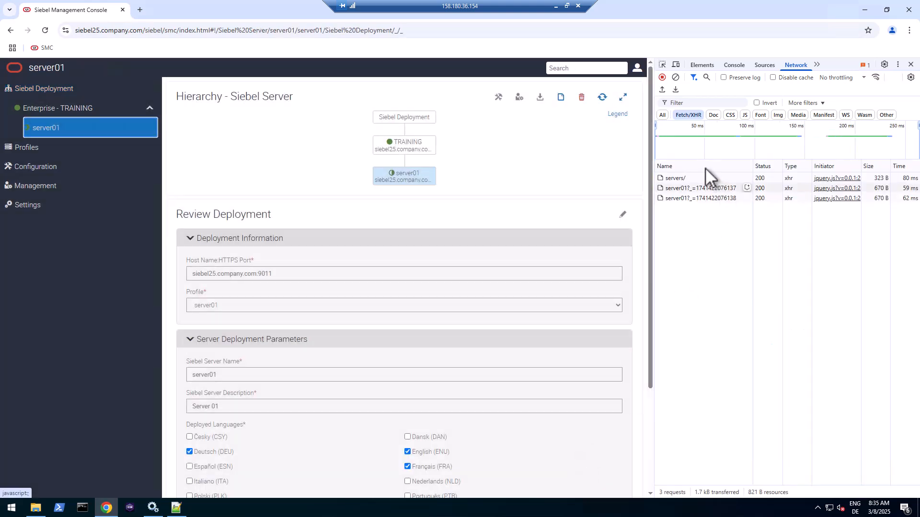
{"action": "left_click", "coordinate": [675, 179]}
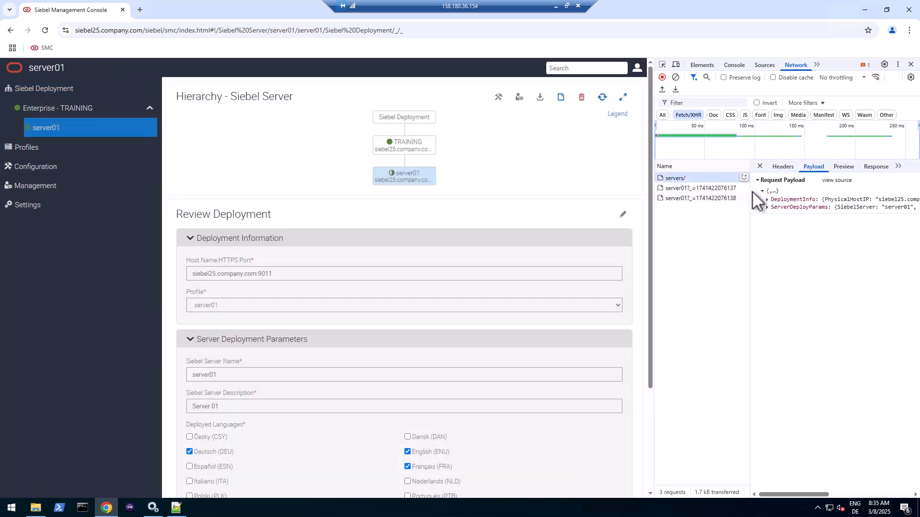
{"action": "left_click", "coordinate": [787, 165]}
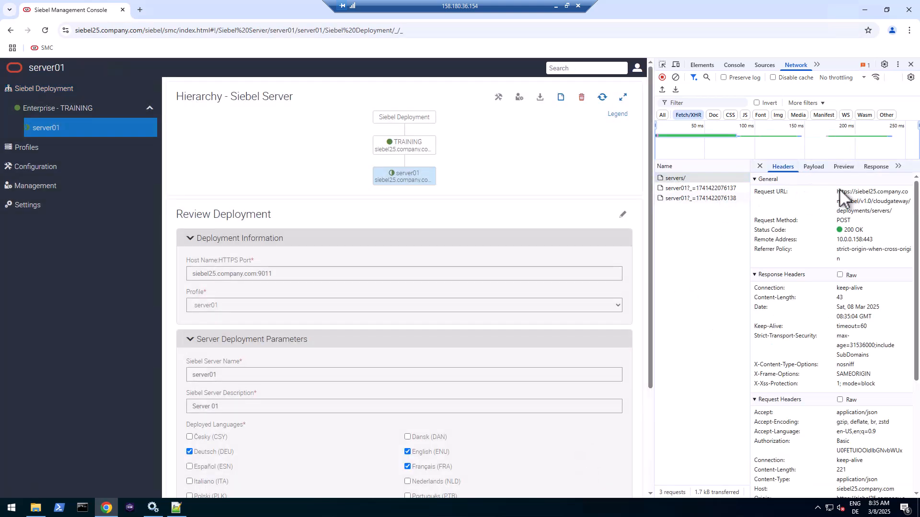
{"action": "left_click_drag", "start_coordinate": [836, 191], "coordinate": [886, 214]}
{"action": "right_click", "coordinate": [886, 215]}
{"action": "left_click", "coordinate": [790, 226]}
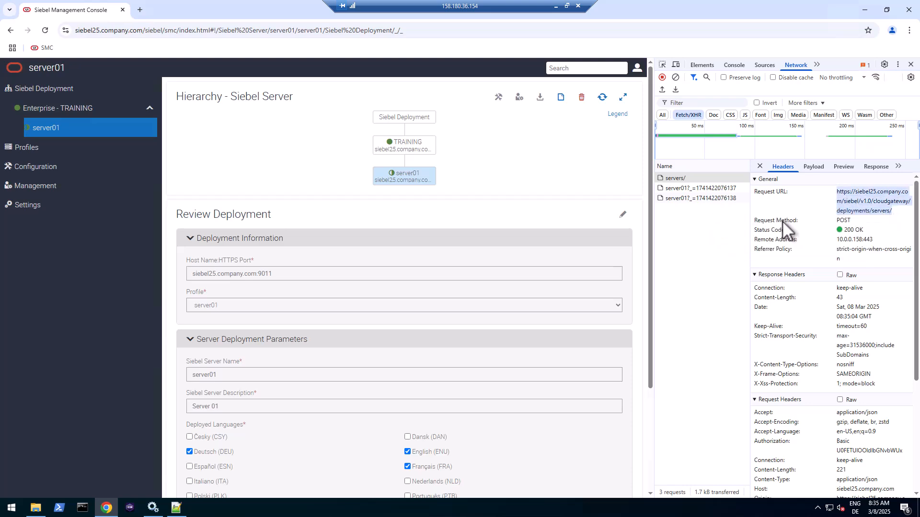
{"action": "left_click", "coordinate": [176, 506]}
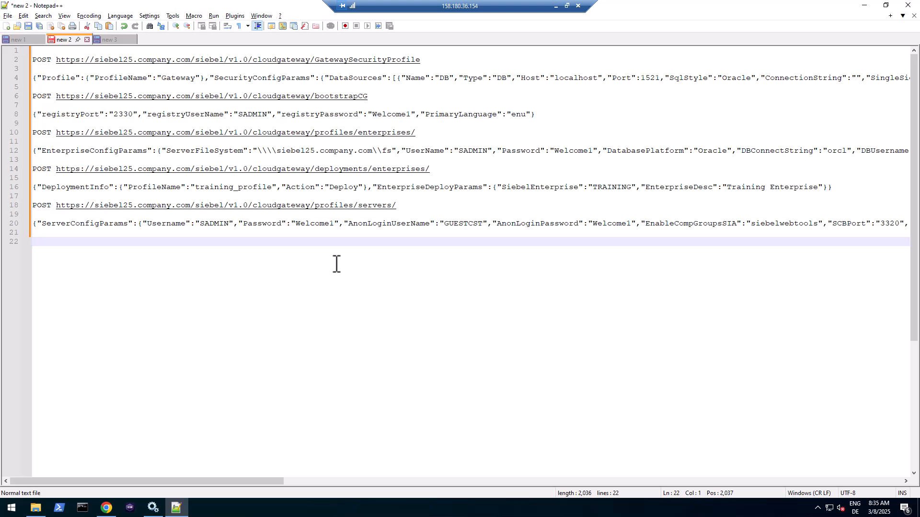
- Log the POST deployments/servers/ URL on line 22
{"action": "key", "text": "ctrl+v"}
{"action": "key", "text": "Home"}
{"action": "type", "text": "POST"}
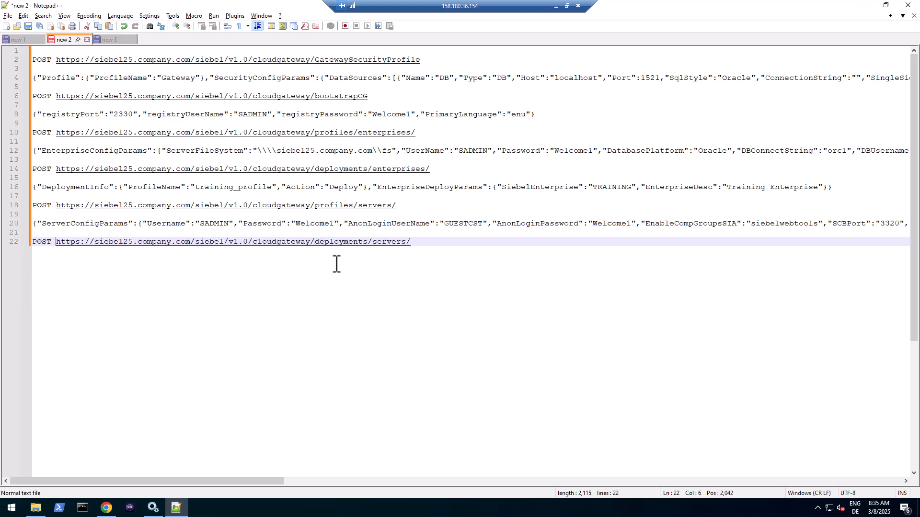
{"action": "key", "text": "End"}
{"action": "key", "text": "Return"}
{"action": "key", "text": "Return"}
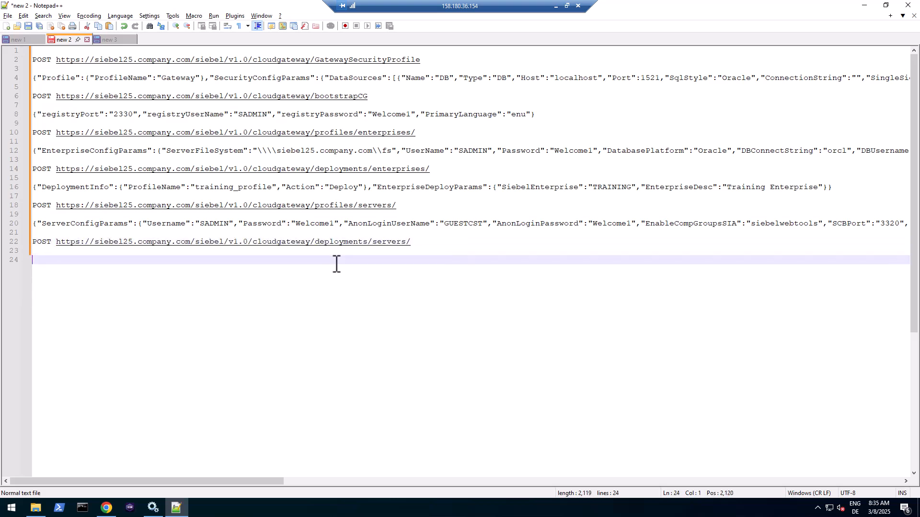
- Copy the DeploymentInfo JSON payload from DevTools and paste it on line 24
{"action": "key", "text": "alt+Tab"}
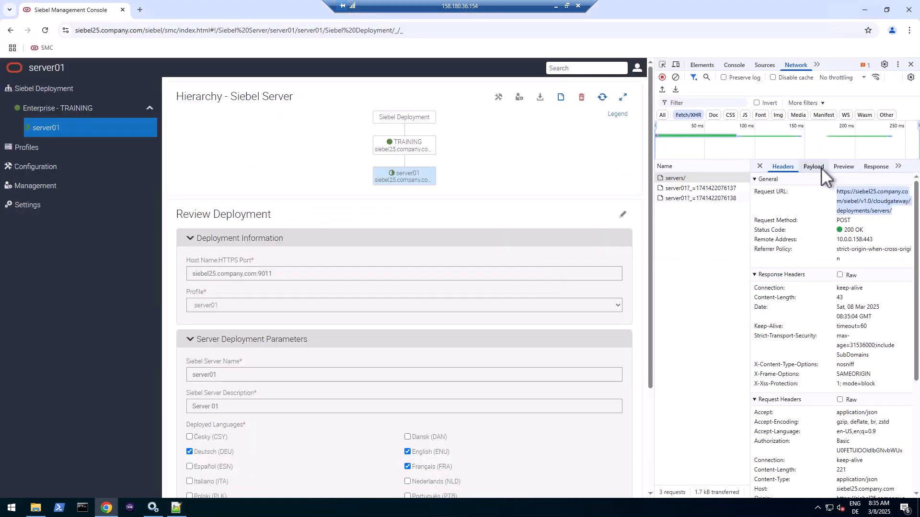
{"action": "left_click", "coordinate": [813, 166]}
{"action": "left_click", "coordinate": [837, 180]}
{"action": "triple_click", "coordinate": [803, 215]}
{"action": "key", "text": "ctrl+c"}
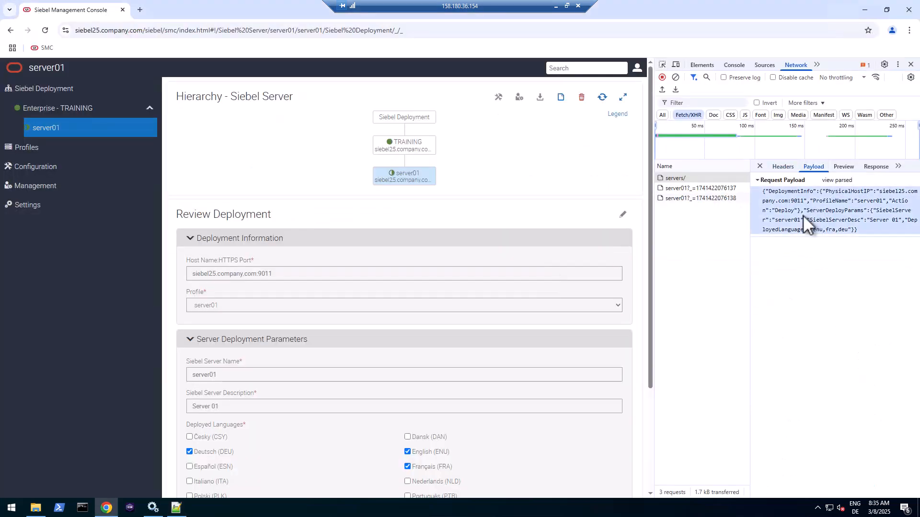
{"action": "left_click", "coordinate": [817, 229]}
{"action": "key", "text": "alt+Tab"}
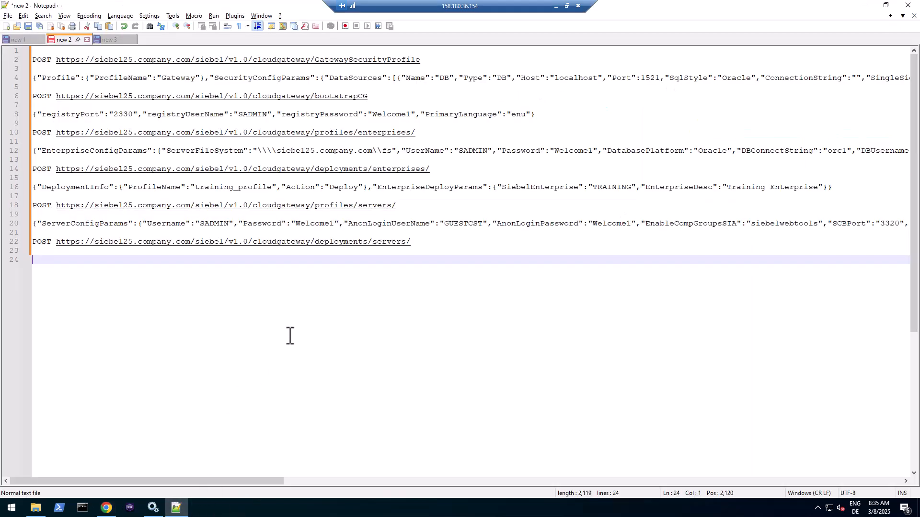
{"action": "key", "text": "ctrl+v"}
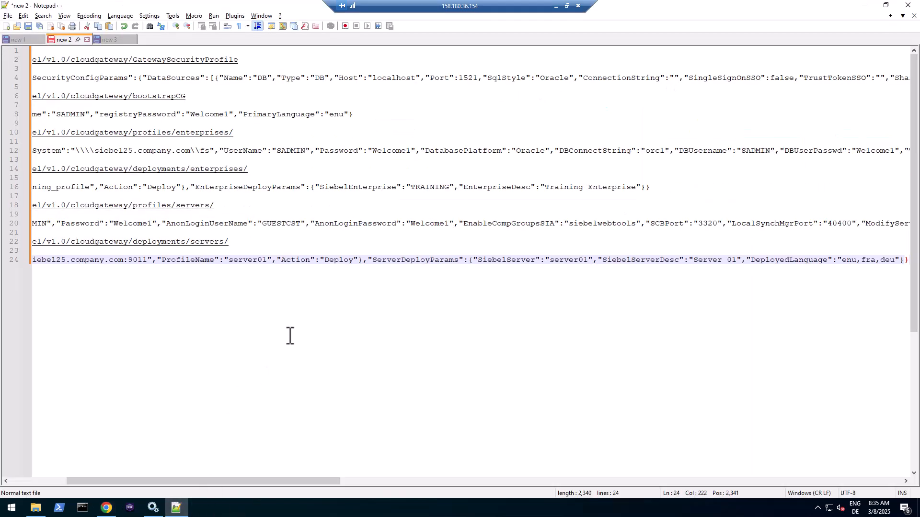
{"action": "key", "text": "Return"}
{"action": "key", "text": "Return"}
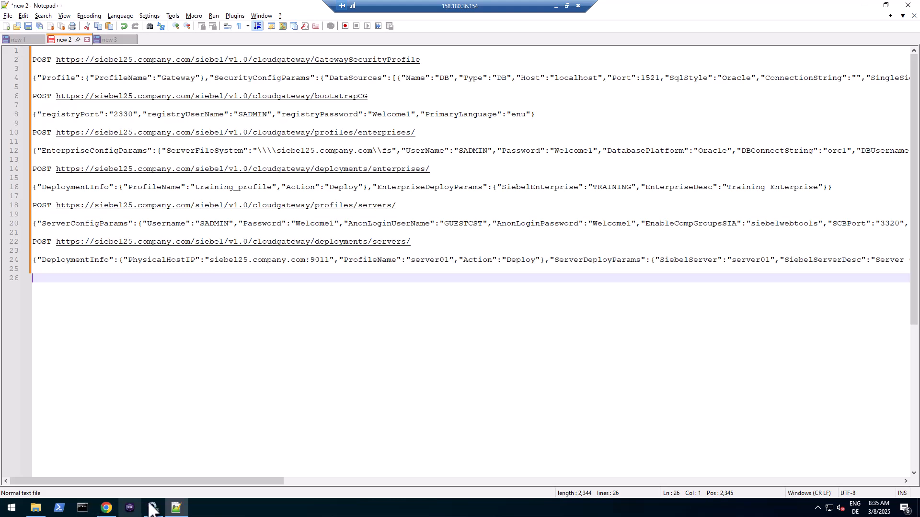
- Open Task Manager's Details list sorted by CPU, select java.exe, and widen the window
{"action": "right_click", "coordinate": [233, 510]}
{"action": "left_click", "coordinate": [277, 458]}
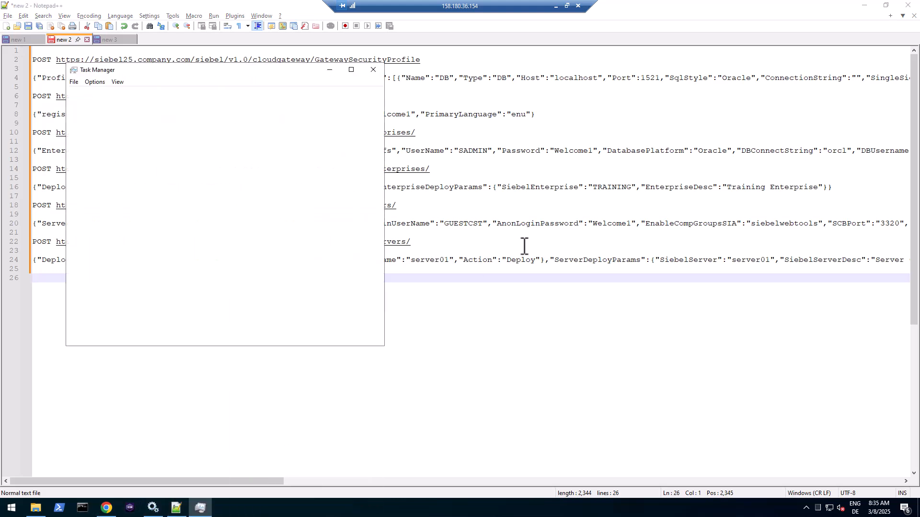
{"action": "left_click", "coordinate": [166, 93]}
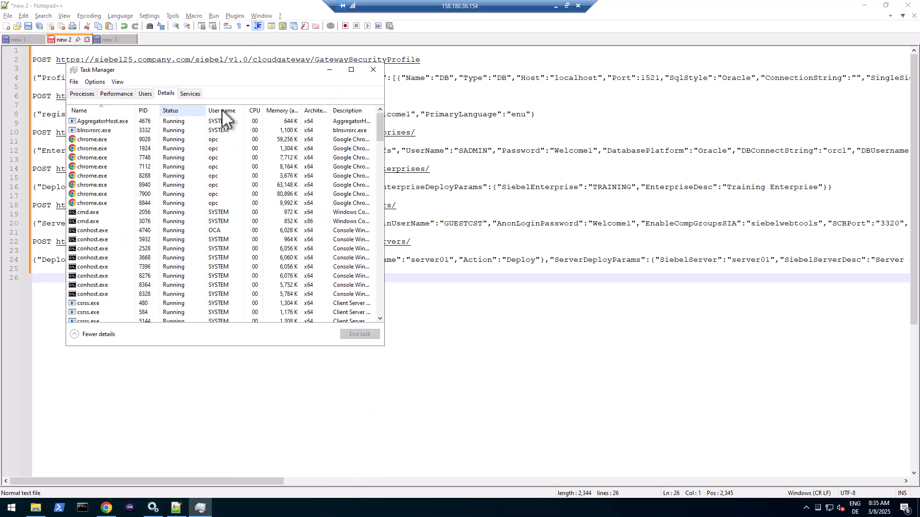
{"action": "left_click", "coordinate": [254, 110]}
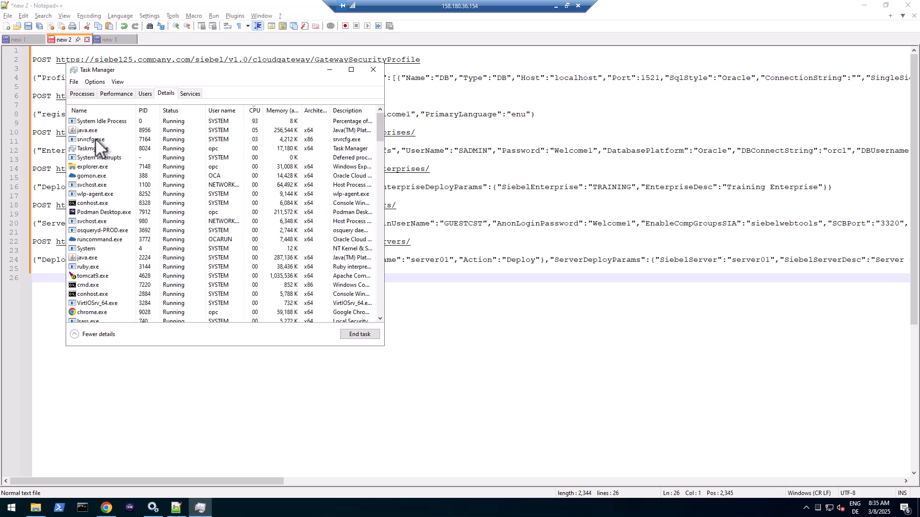
{"action": "left_click", "coordinate": [100, 129]}
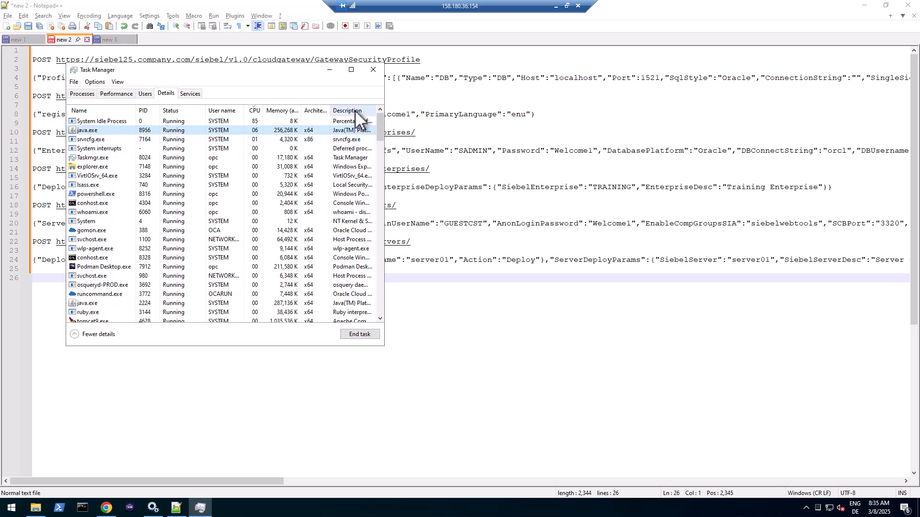
{"action": "left_click_drag", "start_coordinate": [383, 85], "coordinate": [697, 81]}
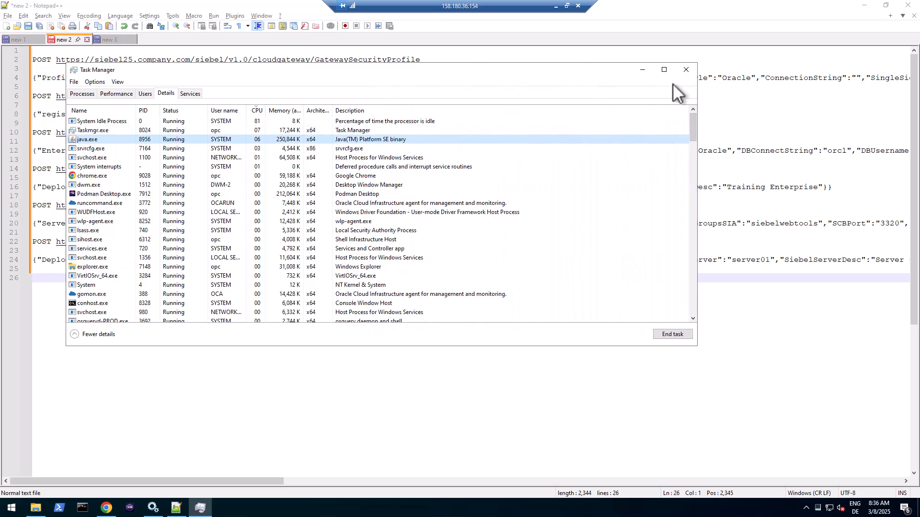
- Add the Command line column and auto-fit its width to show full commands
{"action": "right_click", "coordinate": [354, 109]}
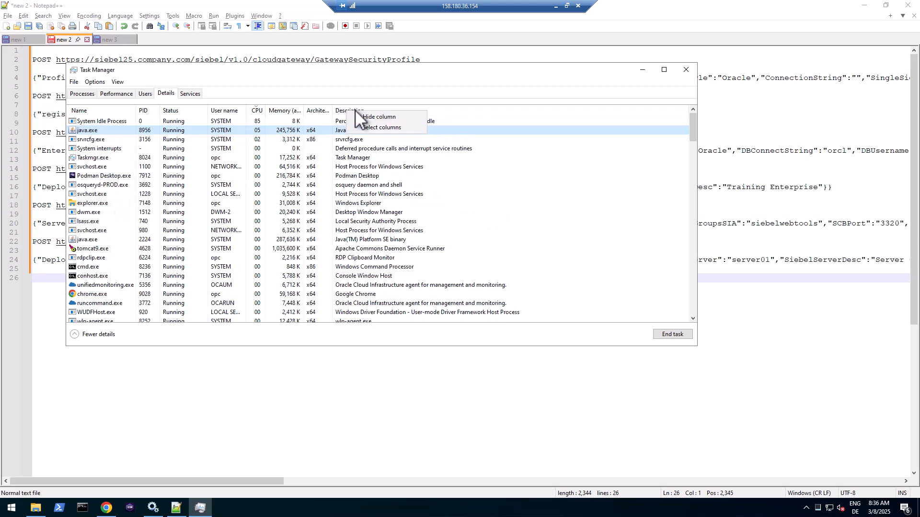
{"action": "left_click", "coordinate": [364, 125]}
{"action": "left_click_drag", "start_coordinate": [243, 175], "coordinate": [243, 261]}
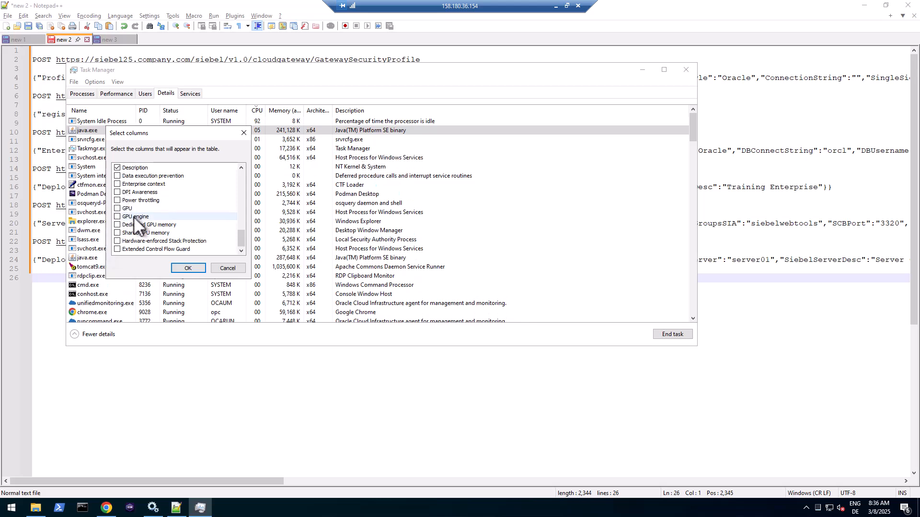
{"action": "scroll", "coordinate": [131, 217], "scroll_direction": "up", "scroll_amount": 3}
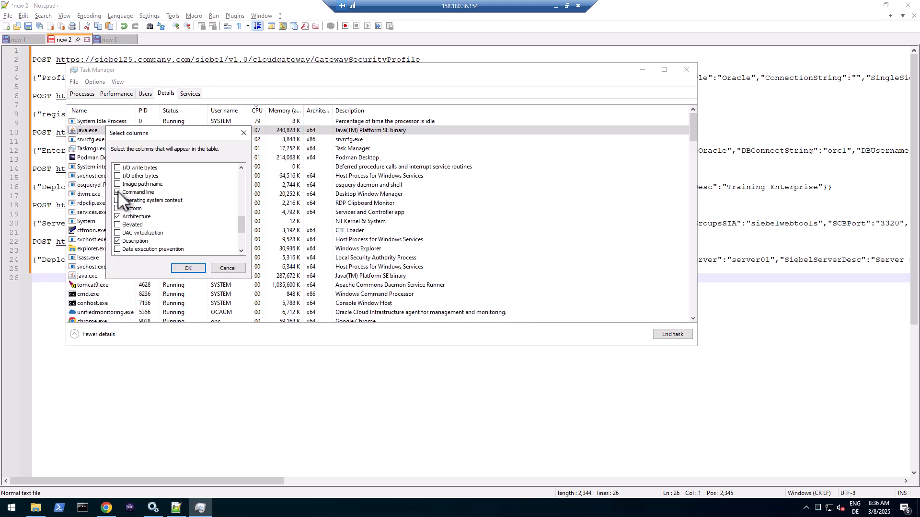
{"action": "left_click", "coordinate": [118, 192]}
{"action": "left_click", "coordinate": [197, 269]}
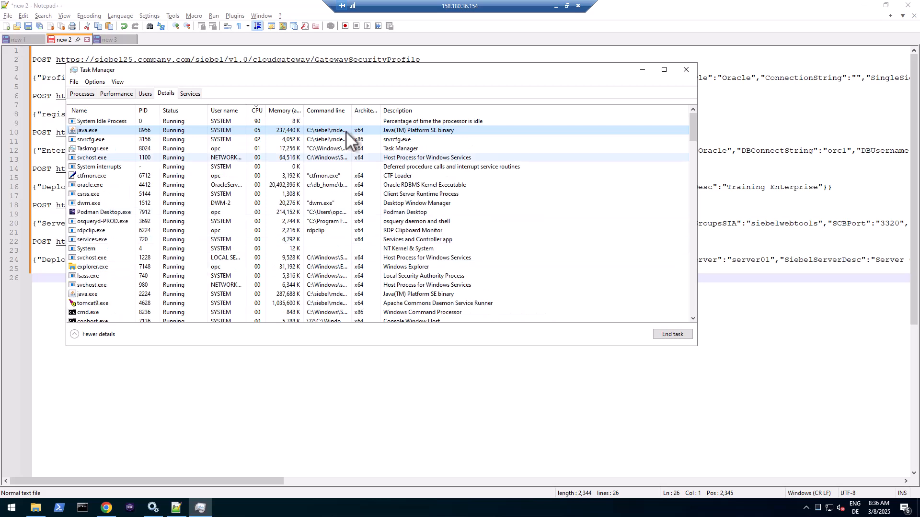
{"action": "double_click", "coordinate": [353, 113]}
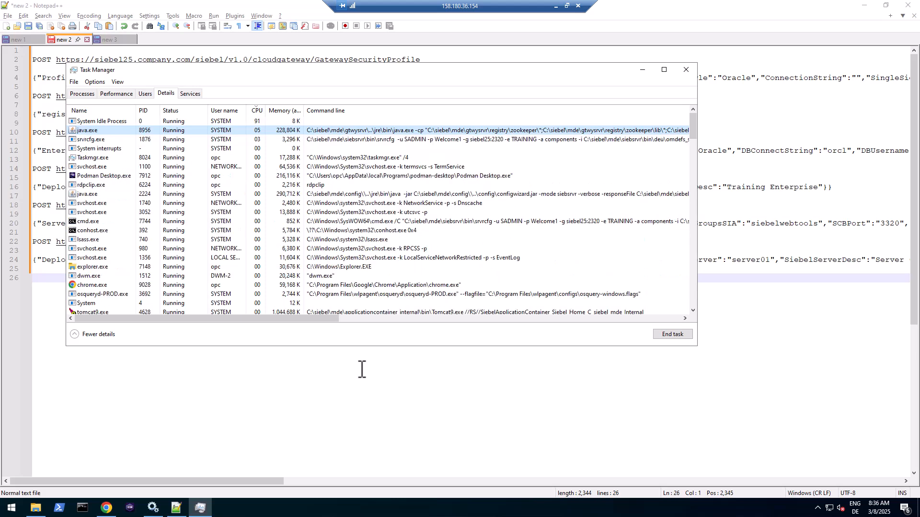
- Open Enterprise TRAINING in the deployment hierarchy, refresh it, and go back to Task Manager
{"action": "left_click", "coordinate": [106, 509]}
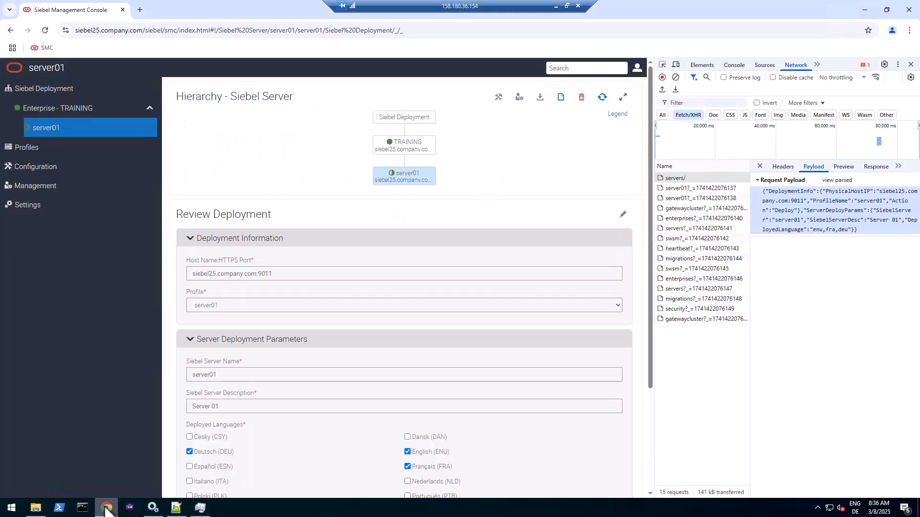
{"action": "left_click", "coordinate": [601, 98]}
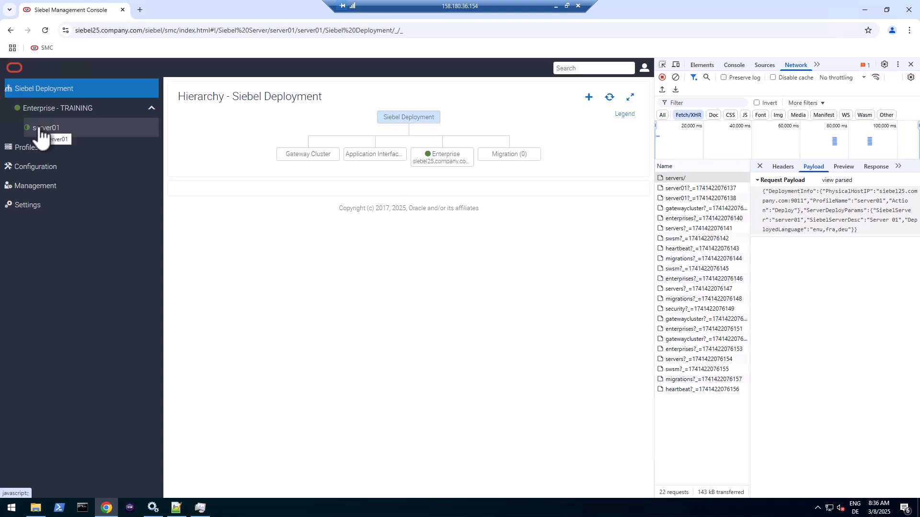
{"action": "left_click", "coordinate": [456, 163]}
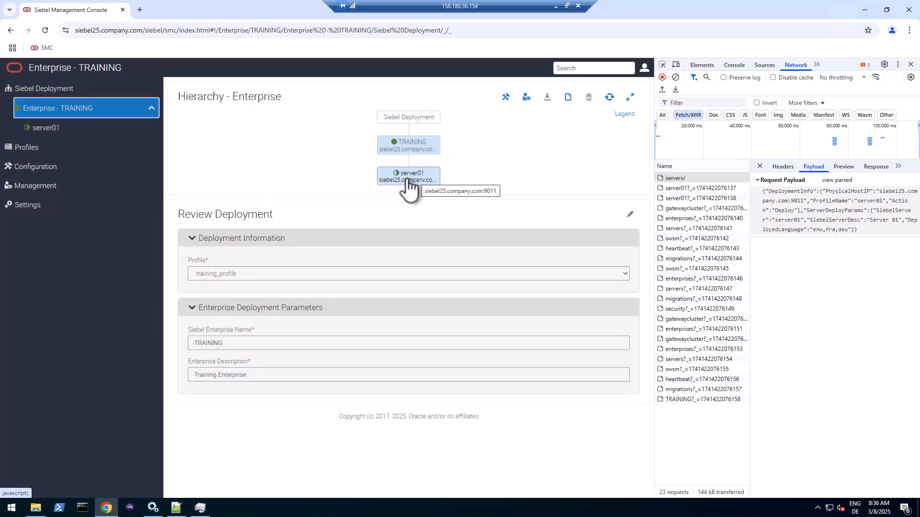
{"action": "left_click", "coordinate": [609, 98]}
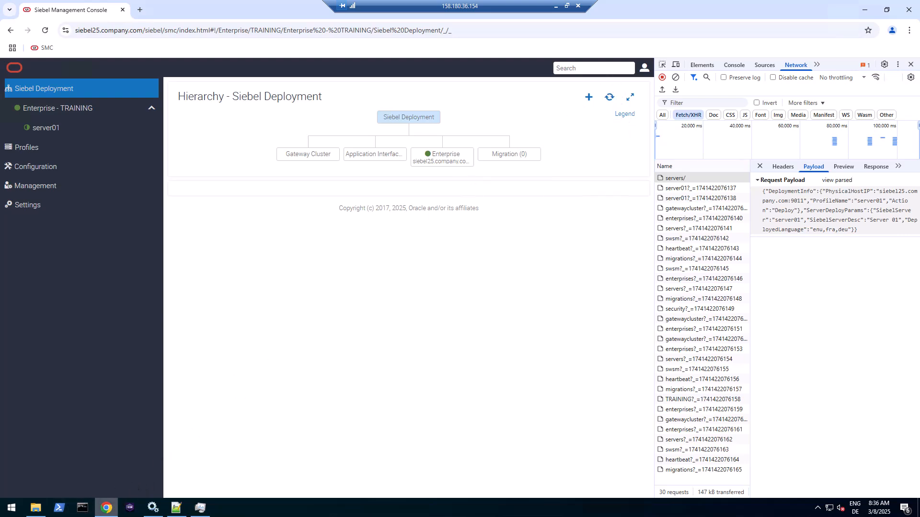
{"action": "left_click", "coordinate": [200, 508]}
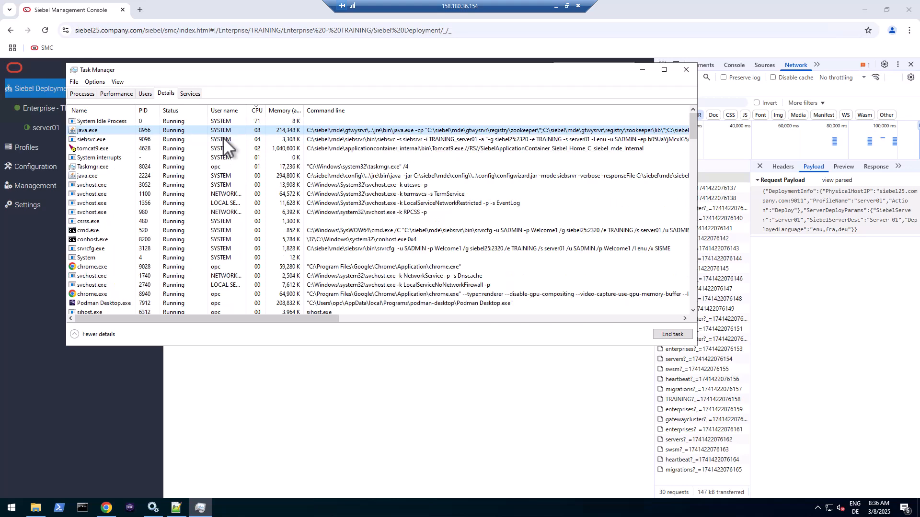
- Inspect siebsvc.exe, then check the Siebel Server [TRAINING_server01] service's status in Services
{"action": "left_click", "coordinate": [100, 140]}
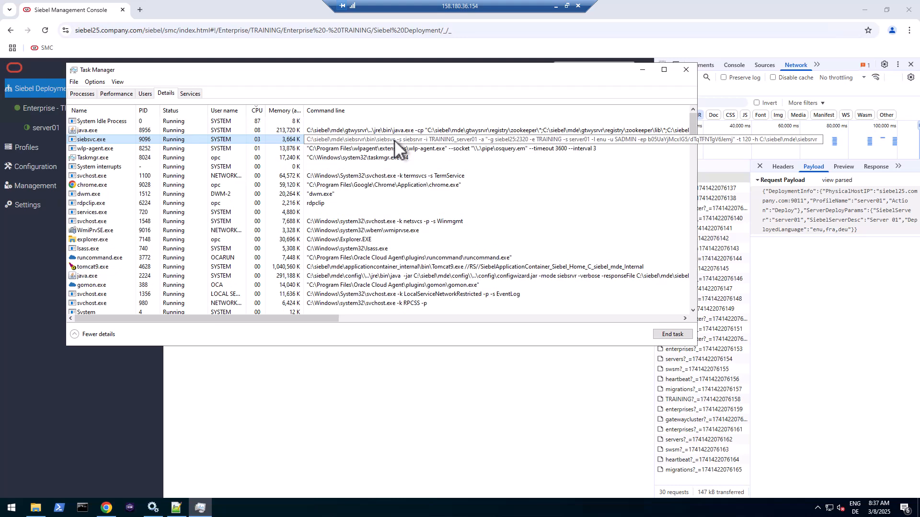
{"action": "left_click", "coordinate": [154, 508]}
{"action": "left_click", "coordinate": [311, 162]}
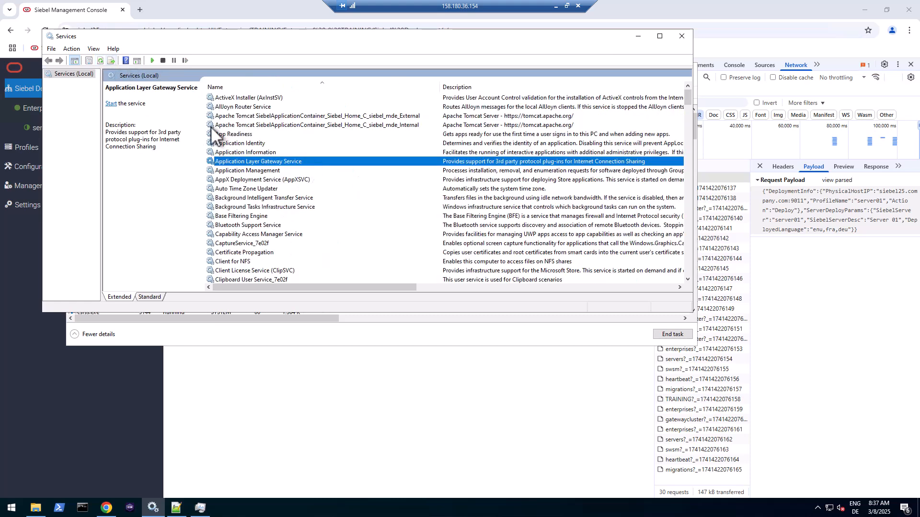
{"action": "left_click", "coordinate": [283, 174]}
{"action": "key", "text": "s"}
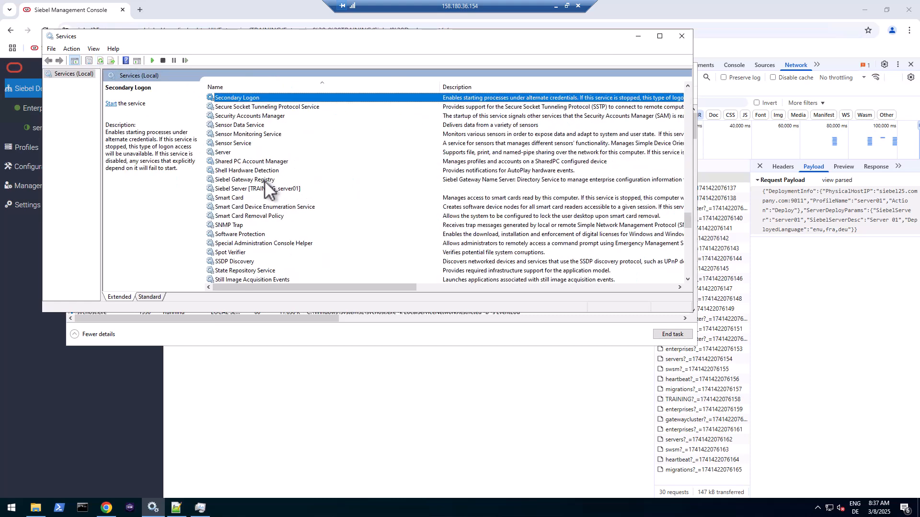
{"action": "left_click", "coordinate": [262, 188]}
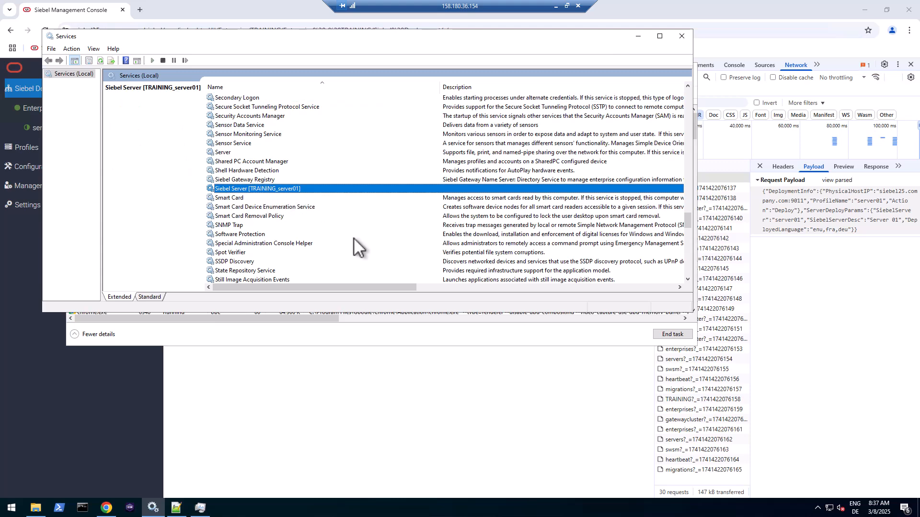
{"action": "left_click_drag", "start_coordinate": [375, 286], "coordinate": [641, 286]}
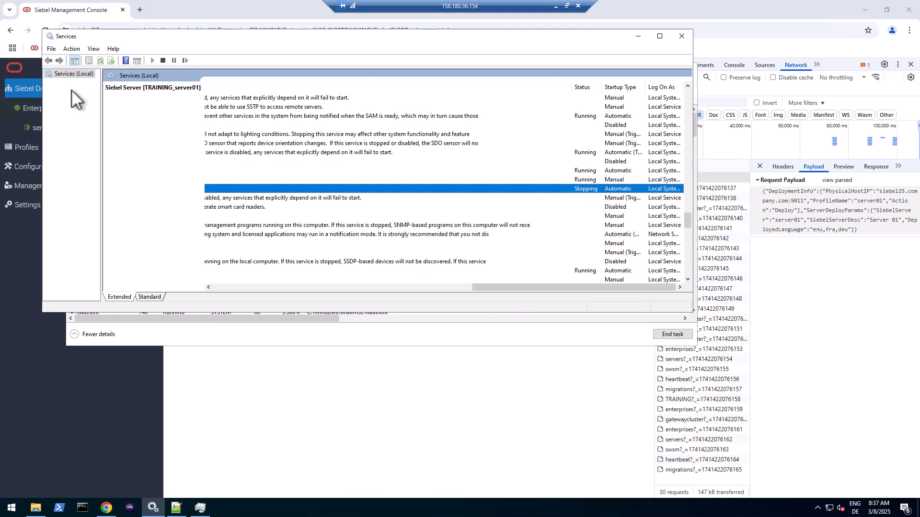
{"action": "left_click", "coordinate": [99, 61]}
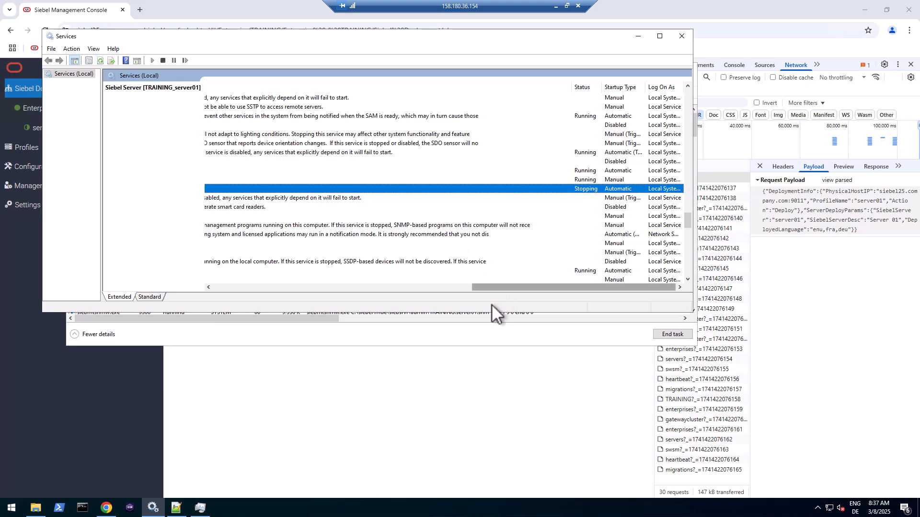
- Reload the deployment hierarchy and confirm siebprocmw.exe and siebmtshmw.exe processes run in Task Manager
{"action": "left_click", "coordinate": [467, 343]}
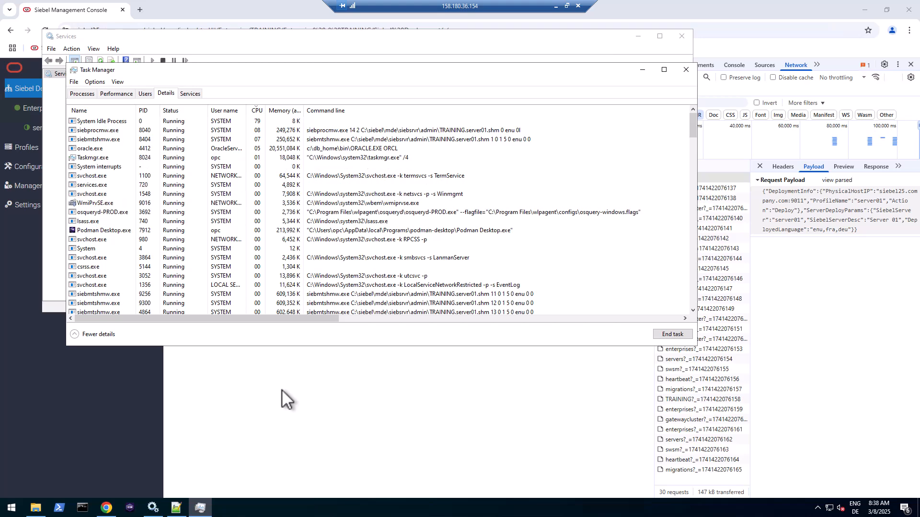
{"action": "left_click", "coordinate": [282, 389]}
{"action": "left_click", "coordinate": [609, 97]}
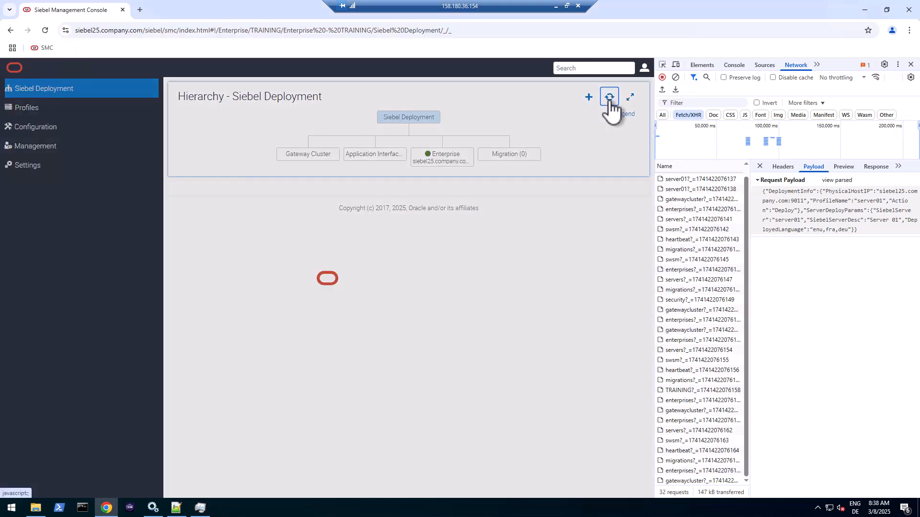
{"action": "left_click", "coordinate": [201, 512]}
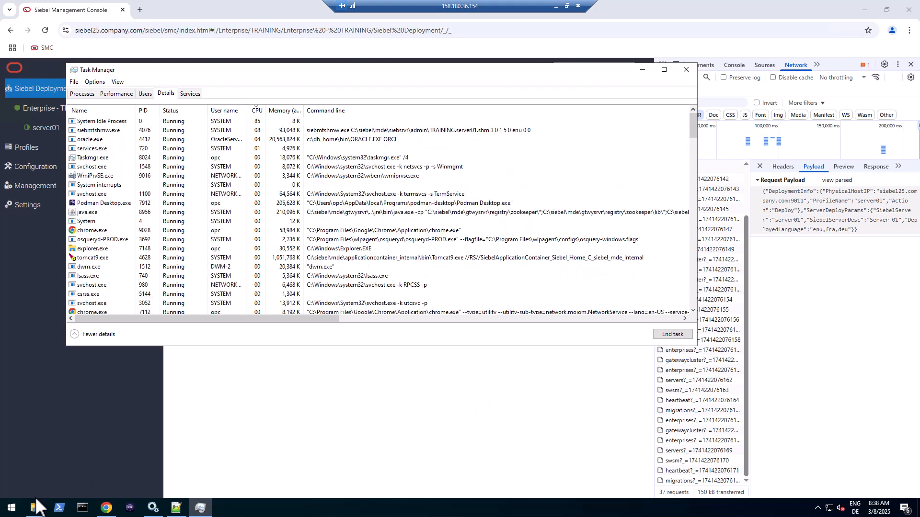
- In ODBC Data Sources (32-bit), review TRAINING_DSN's Oracle driver settings under System DSN, then cancel
{"action": "left_click", "coordinate": [13, 509]}
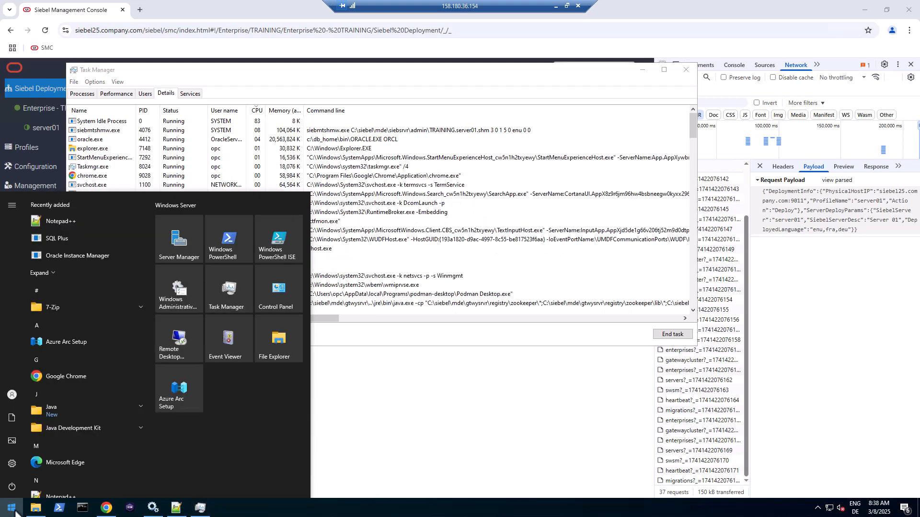
{"action": "type", "text": "od"}
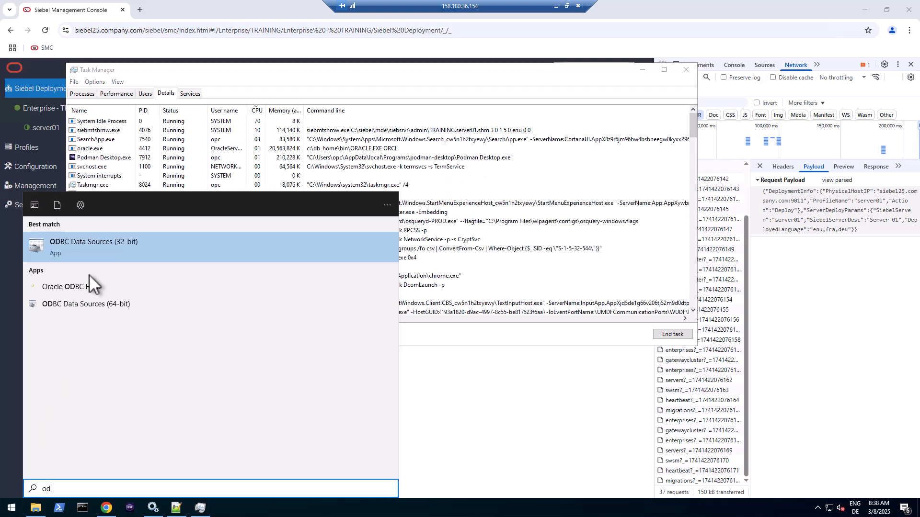
{"action": "left_click", "coordinate": [90, 245]}
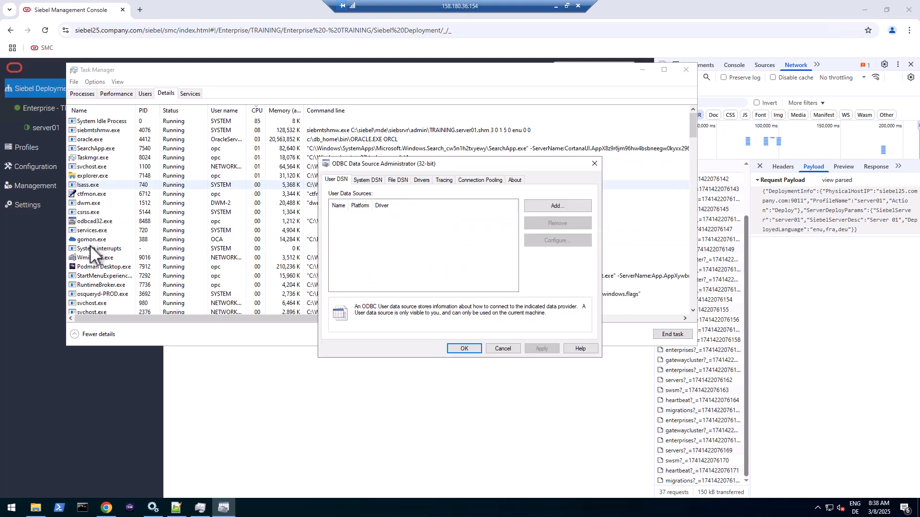
{"action": "left_click", "coordinate": [366, 179]}
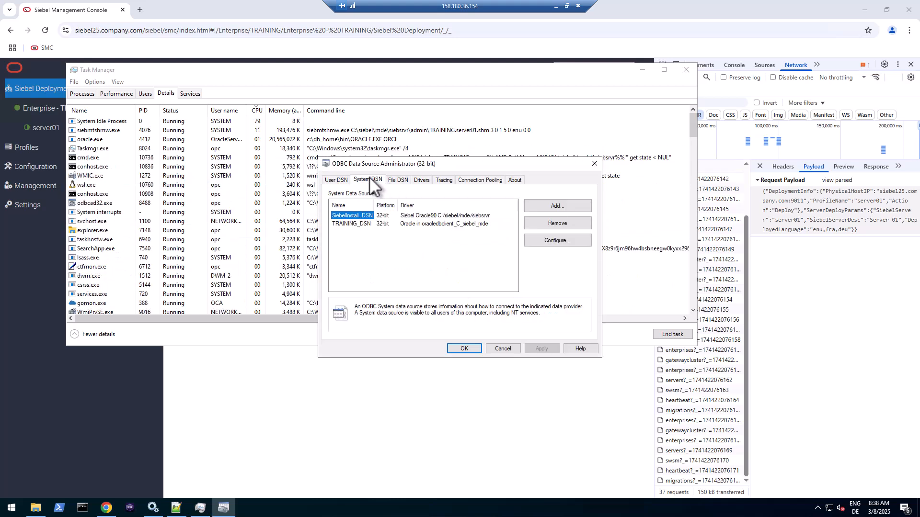
{"action": "left_click", "coordinate": [360, 223]}
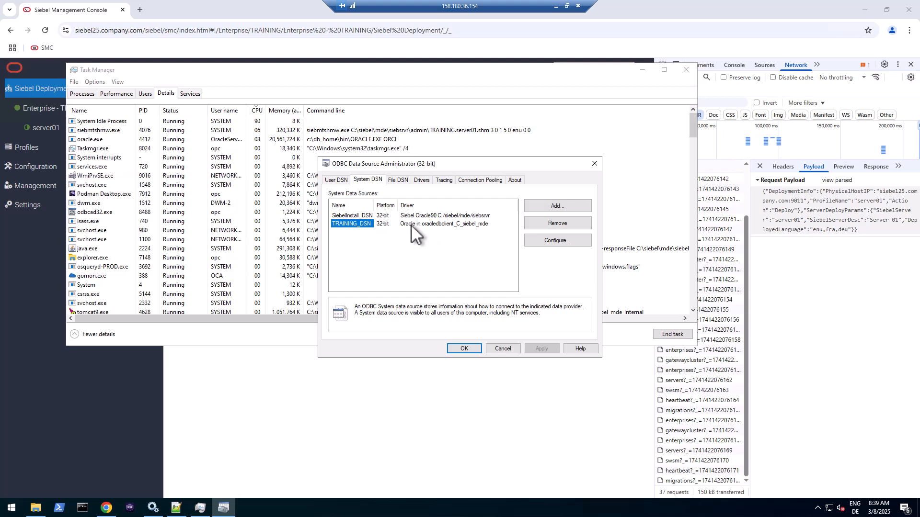
{"action": "double_click", "coordinate": [362, 223]}
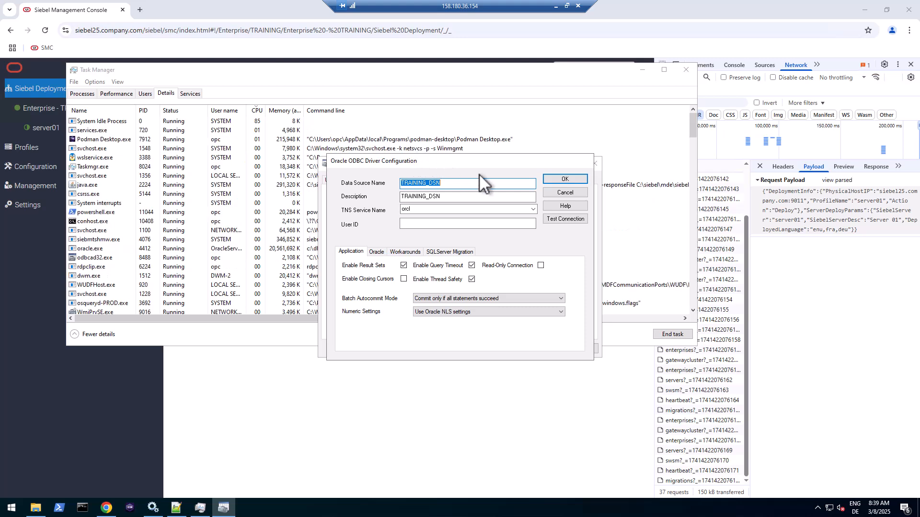
{"action": "left_click", "coordinate": [579, 193]}
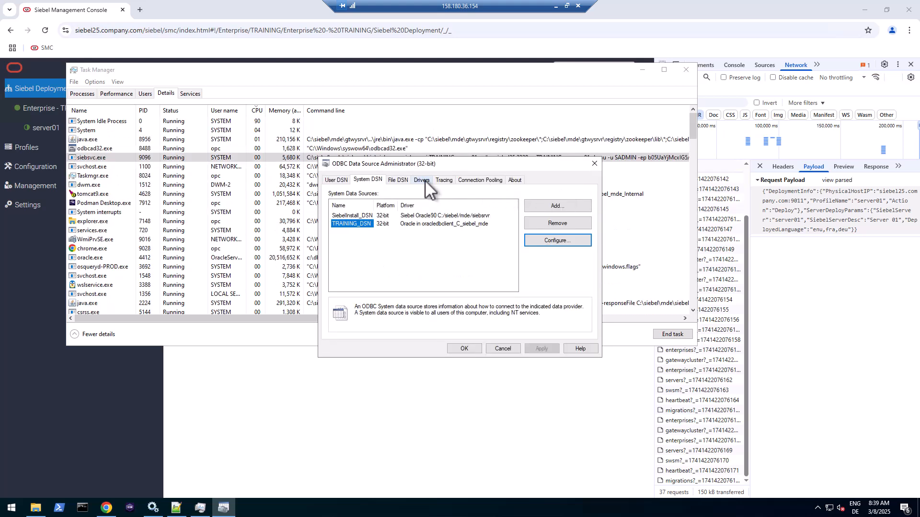
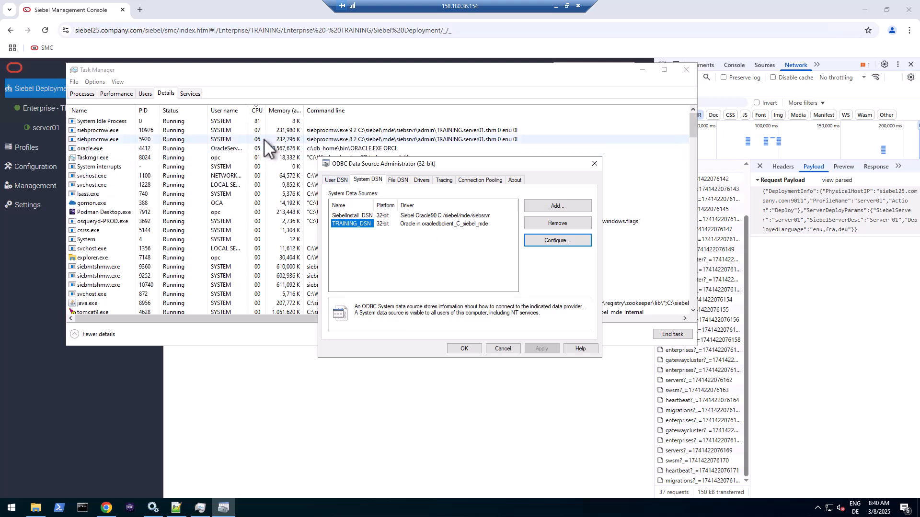
- Bring the Chrome window with Siebel Management Console to the front, over Task Manager and ODBC
{"action": "left_click", "coordinate": [274, 399]}
- Reload the hierarchy and reopen server01's Review Deployment page under enterprise TRAINING
{"action": "left_click", "coordinate": [610, 98]}
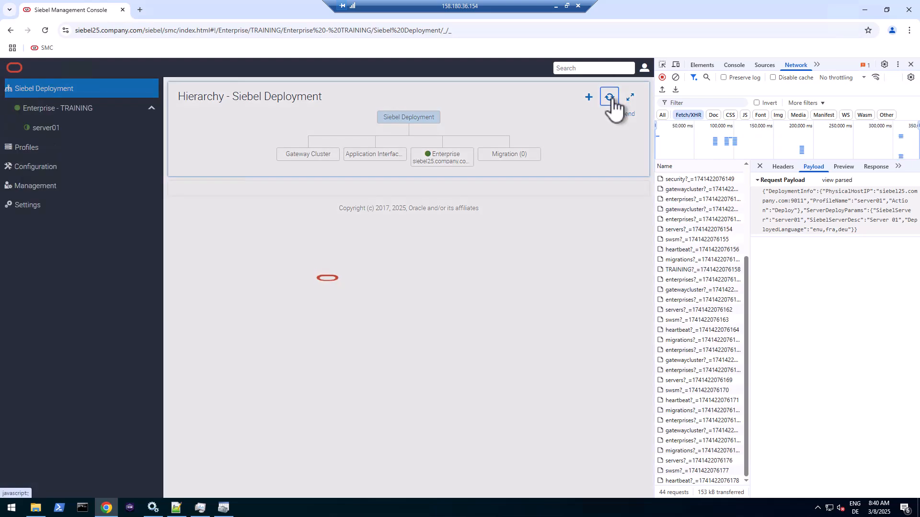
{"action": "left_click", "coordinate": [453, 160]}
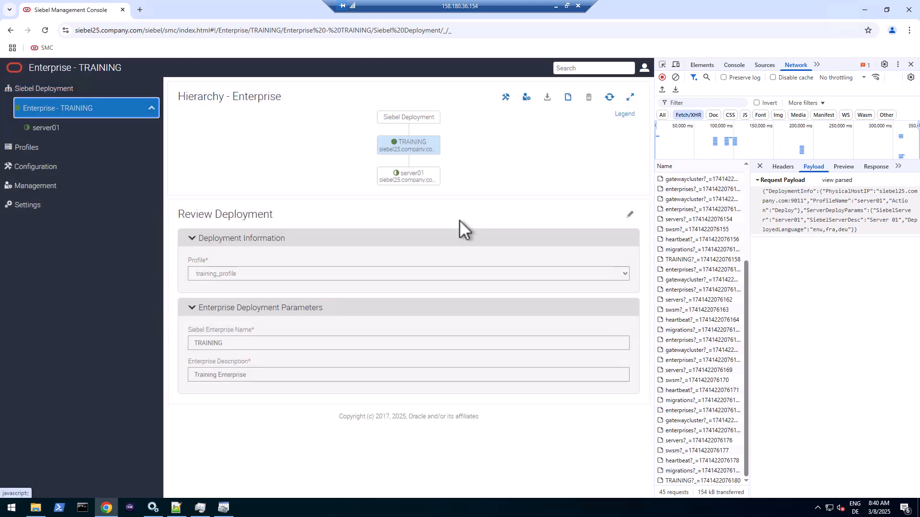
{"action": "left_click", "coordinate": [200, 509]}
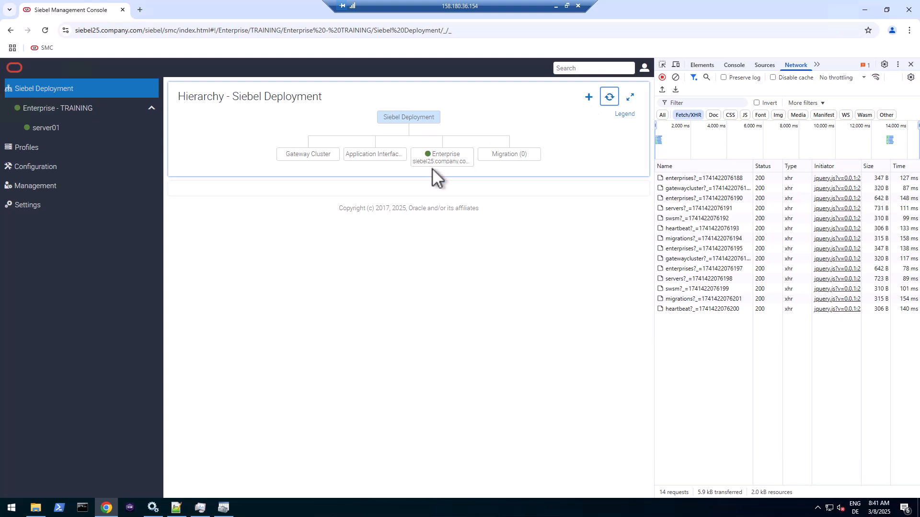
{"action": "left_click", "coordinate": [605, 97]}
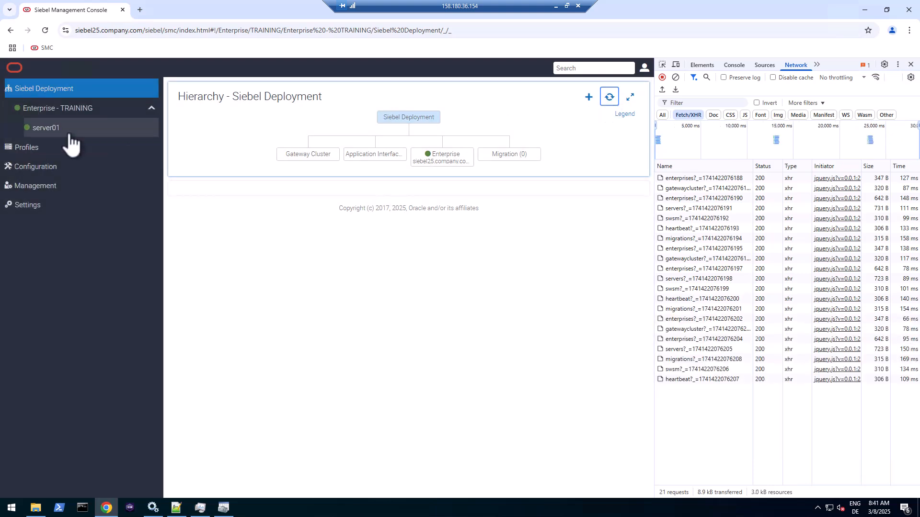
{"action": "left_click", "coordinate": [65, 129]}
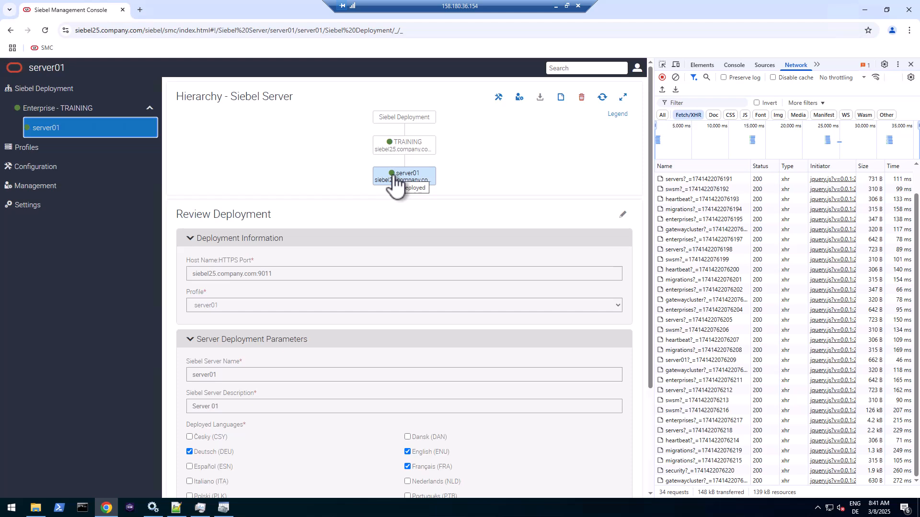
{"action": "left_click", "coordinate": [35, 188]}
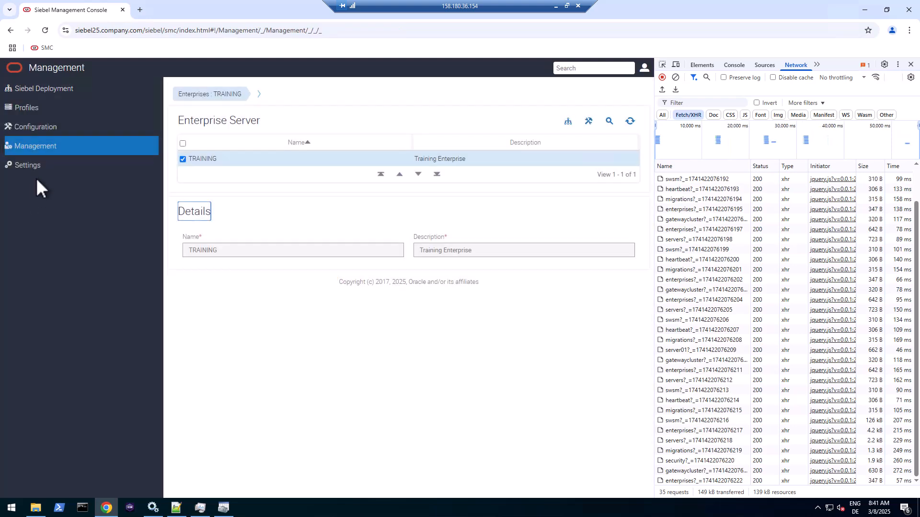
{"action": "left_click", "coordinate": [45, 96]}
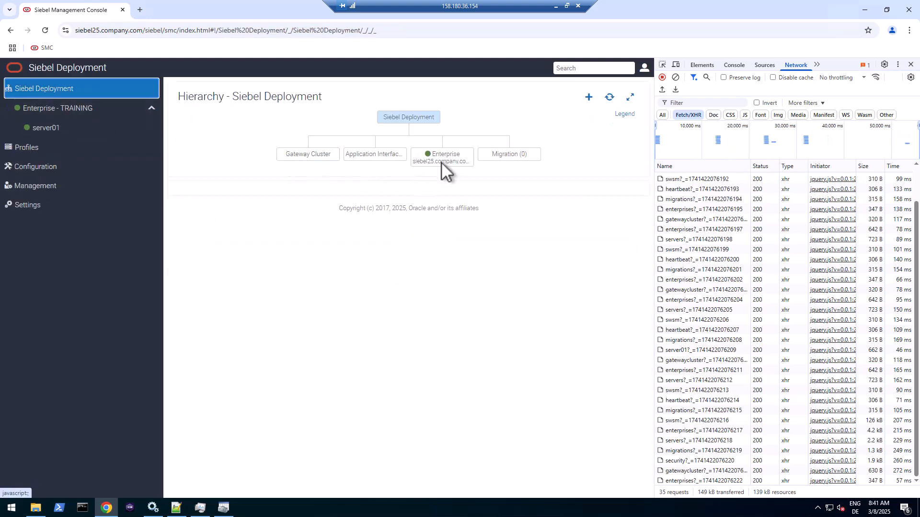
{"action": "left_click", "coordinate": [442, 161]}
{"action": "left_click", "coordinate": [410, 180]}
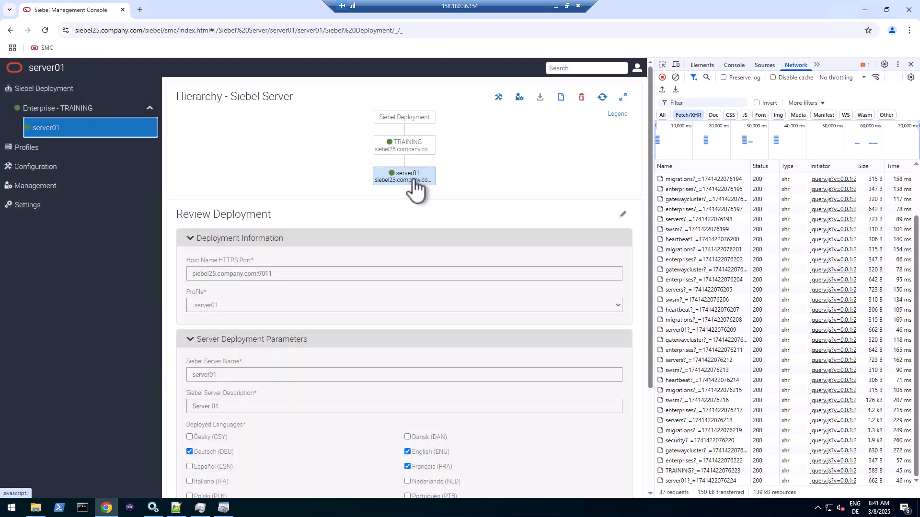
- List server01's components, widen the Component column, and inspect the Web Tools Object Manager (DEU/ENU) rows
{"action": "left_click", "coordinate": [519, 100]}
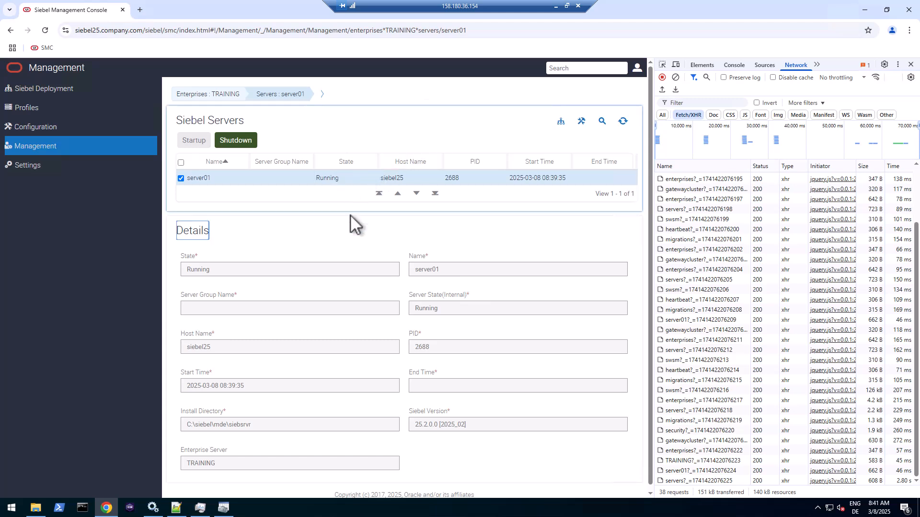
{"action": "left_click_drag", "start_coordinate": [341, 179], "coordinate": [318, 191]}
{"action": "left_click", "coordinate": [321, 94]}
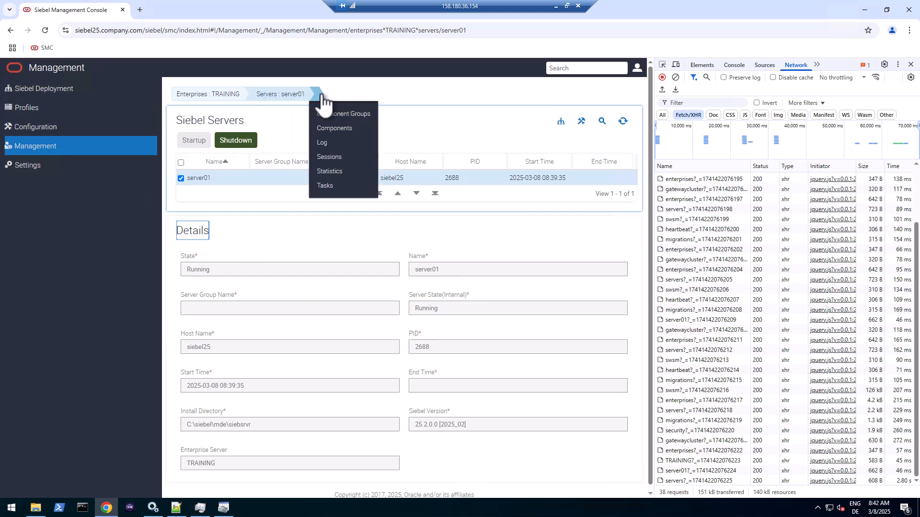
{"action": "left_click", "coordinate": [326, 129]}
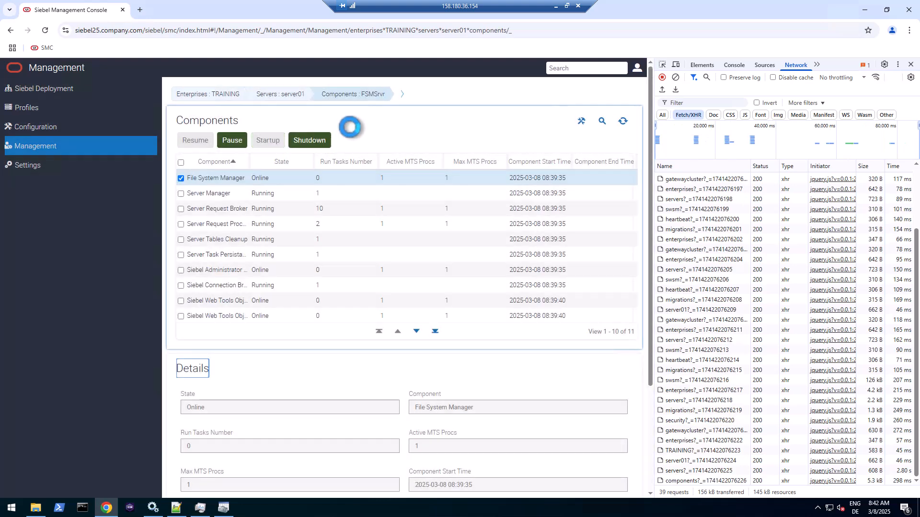
{"action": "left_click_drag", "start_coordinate": [249, 162], "coordinate": [315, 161]}
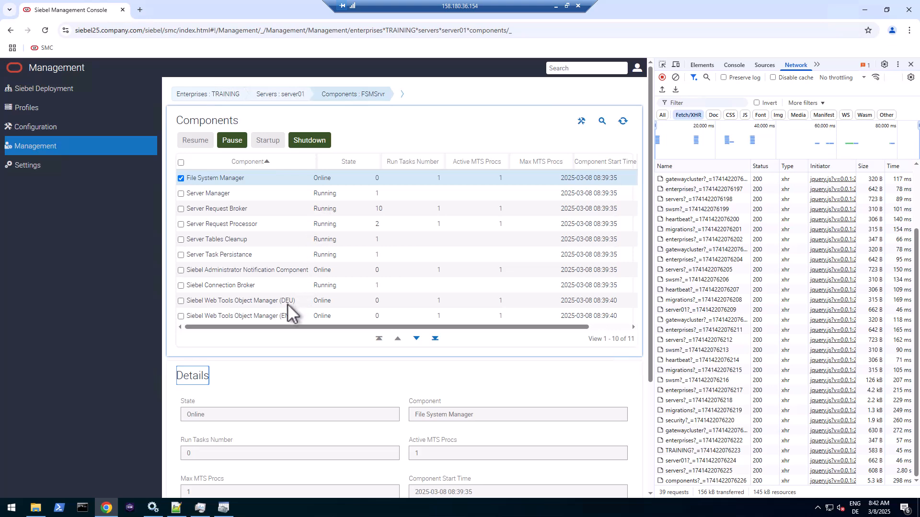
{"action": "left_click", "coordinate": [281, 303]}
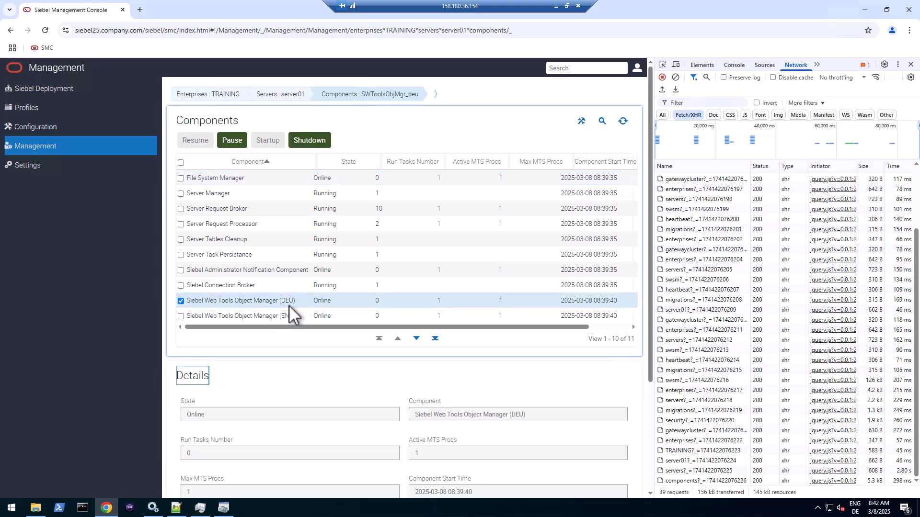
{"action": "left_click", "coordinate": [299, 315]}
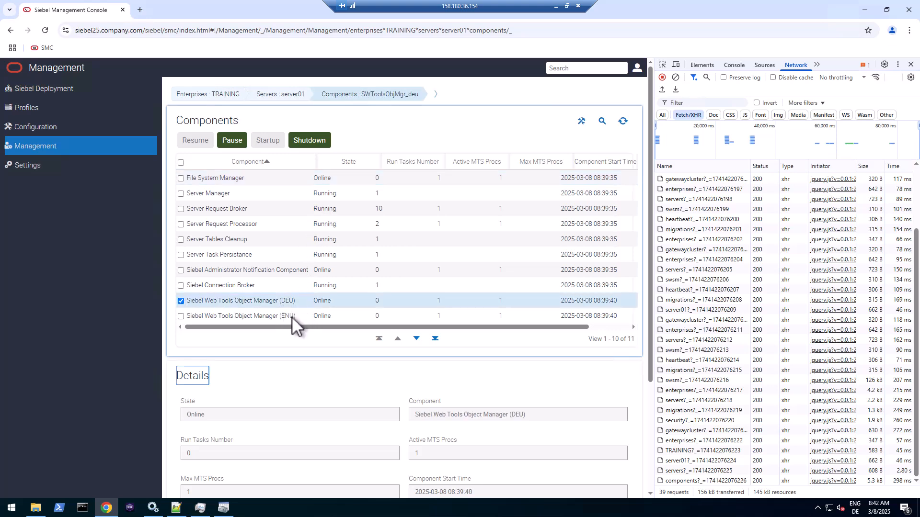
- Page through the component list, then go to the Profiles section
{"action": "left_click", "coordinate": [416, 339]}
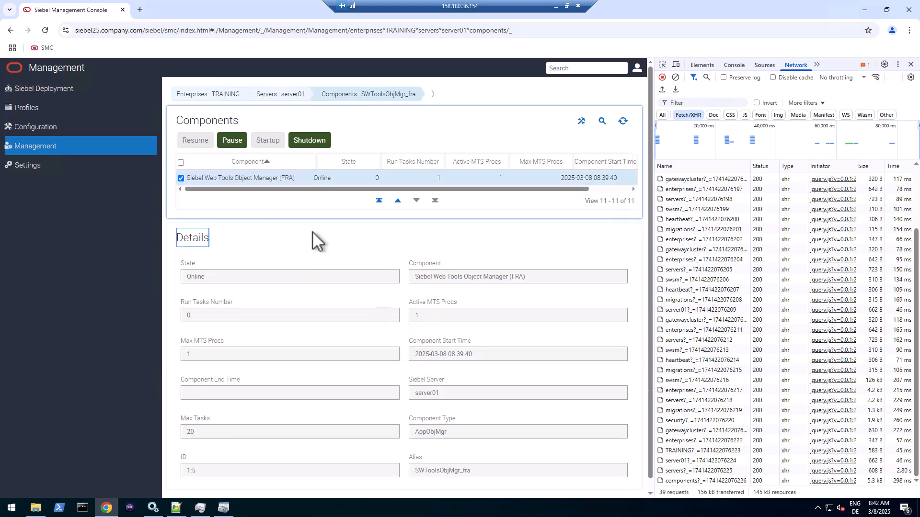
{"action": "left_click", "coordinate": [398, 201]}
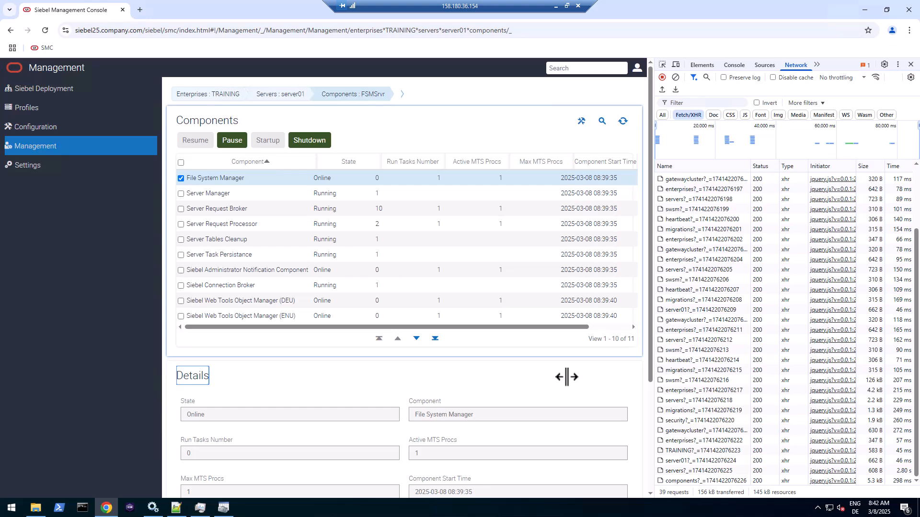
{"action": "left_click", "coordinate": [570, 327]}
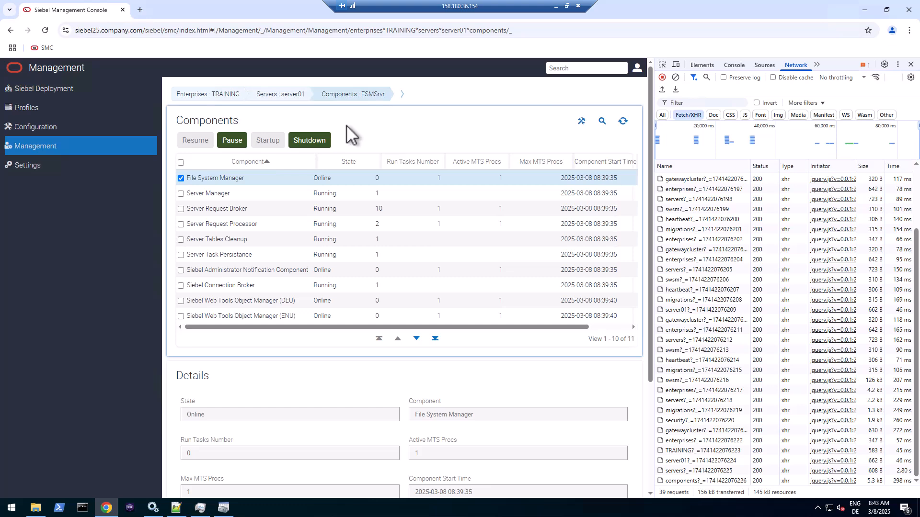
{"action": "left_click", "coordinate": [33, 109]}
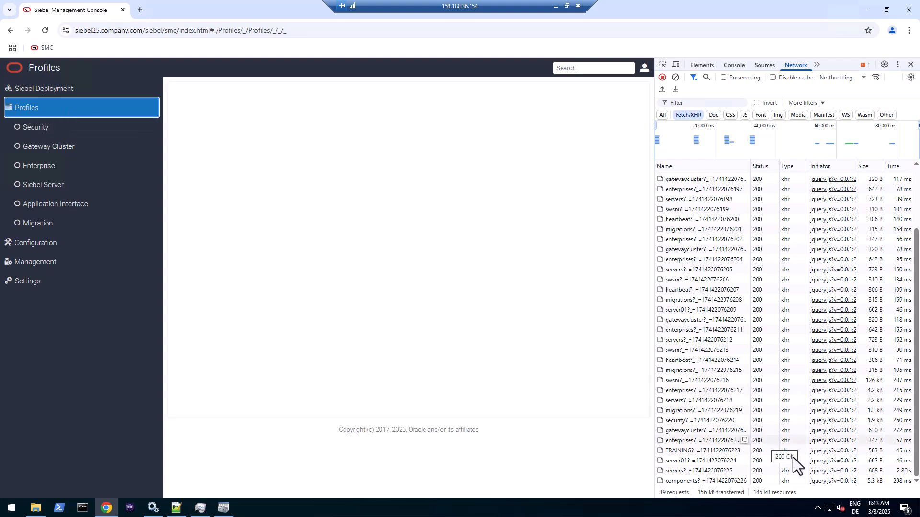
- Clone sample_basic_appinterface_profile as ai_one with HTTP 1.1-Compliant Firewall / Enable Web Compression ticked
{"action": "left_click", "coordinate": [72, 204]}
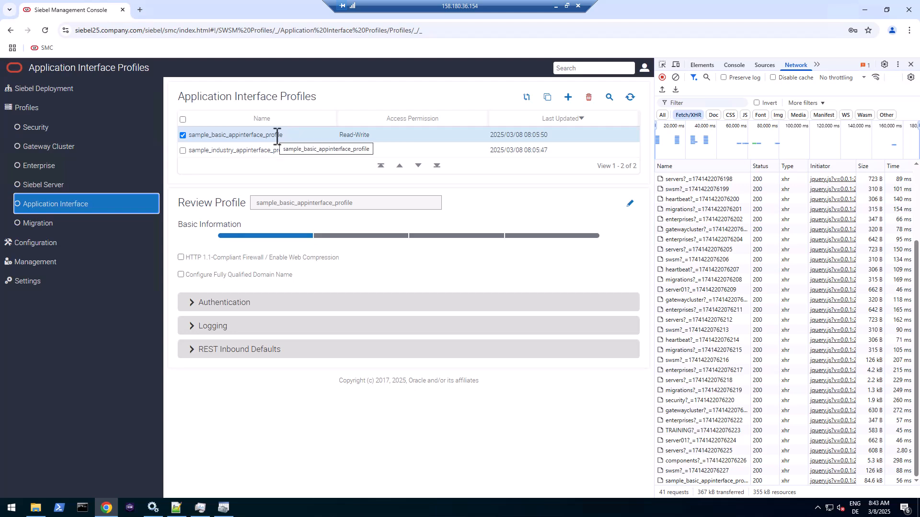
{"action": "left_click", "coordinate": [276, 136]}
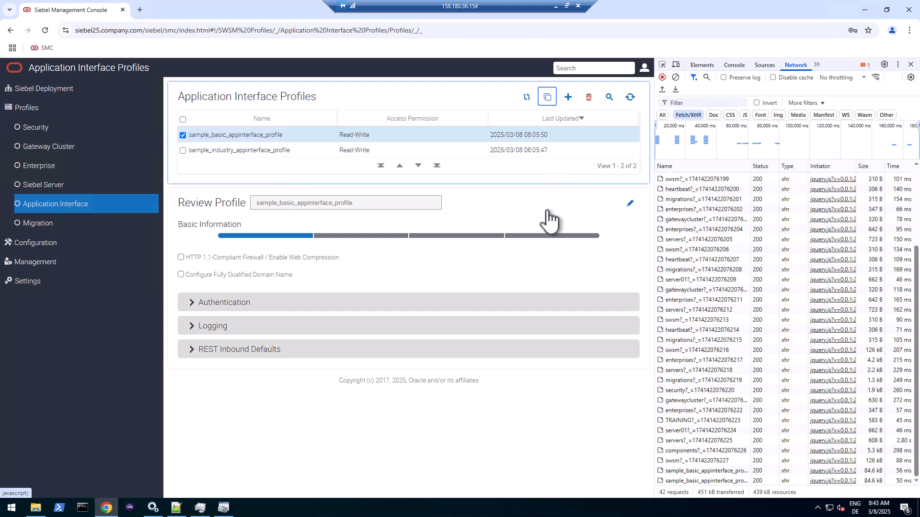
{"action": "left_click", "coordinate": [628, 204]}
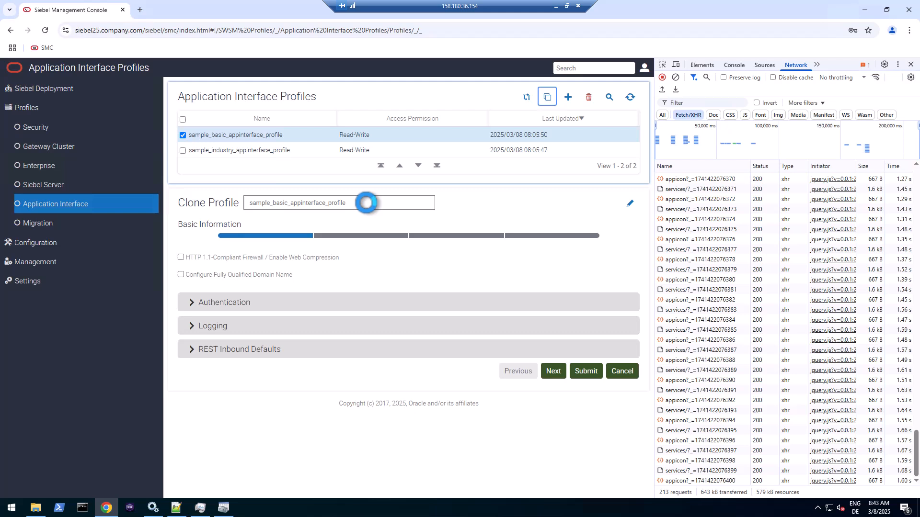
{"action": "left_click_drag", "start_coordinate": [366, 202], "coordinate": [230, 203]}
{"action": "type", "text": "ai"}
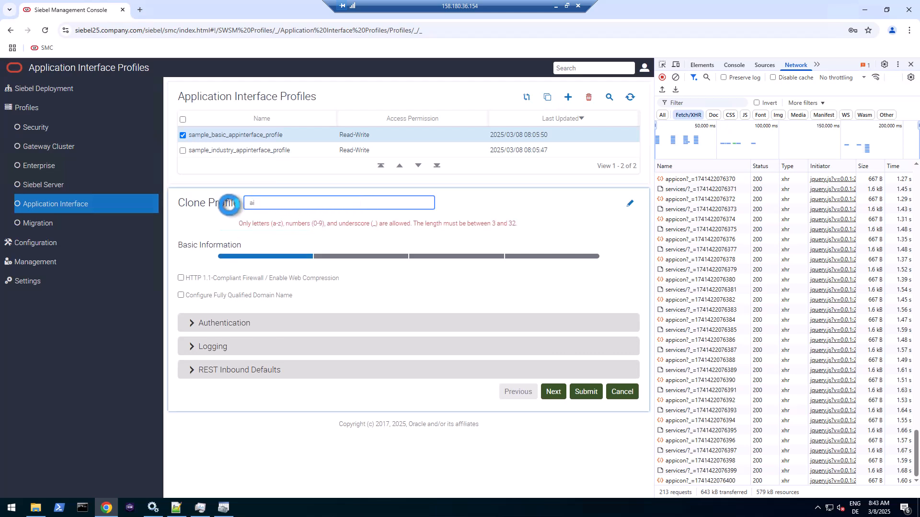
{"action": "type", "text": "_one"}
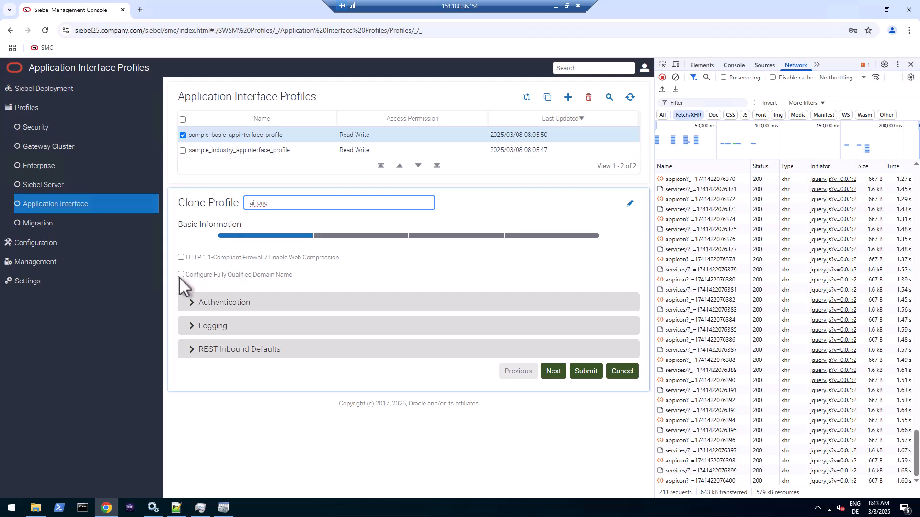
{"action": "left_click", "coordinate": [181, 258]}
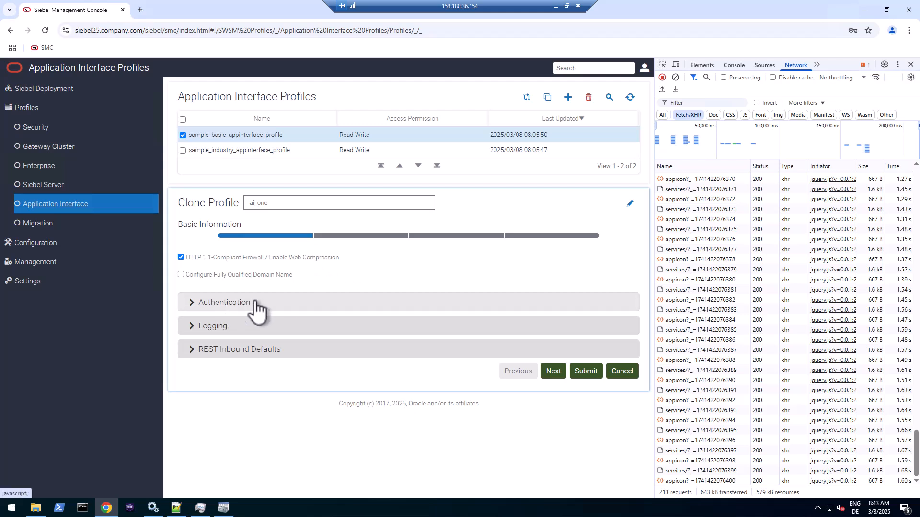
- In the authentication settings, append 0 to Active Session Timeout and re-enter the anonymous user token
{"action": "left_click", "coordinate": [222, 307]}
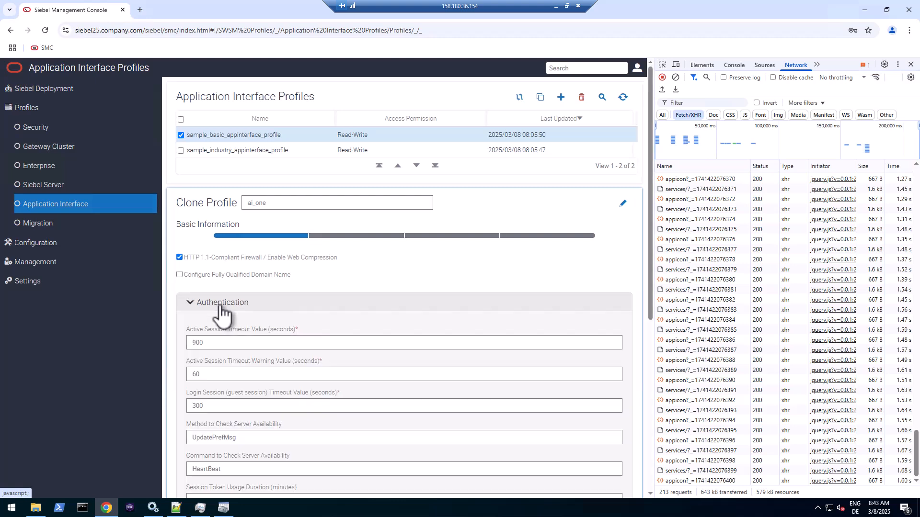
{"action": "scroll", "coordinate": [312, 312], "scroll_direction": "down", "scroll_amount": 3}
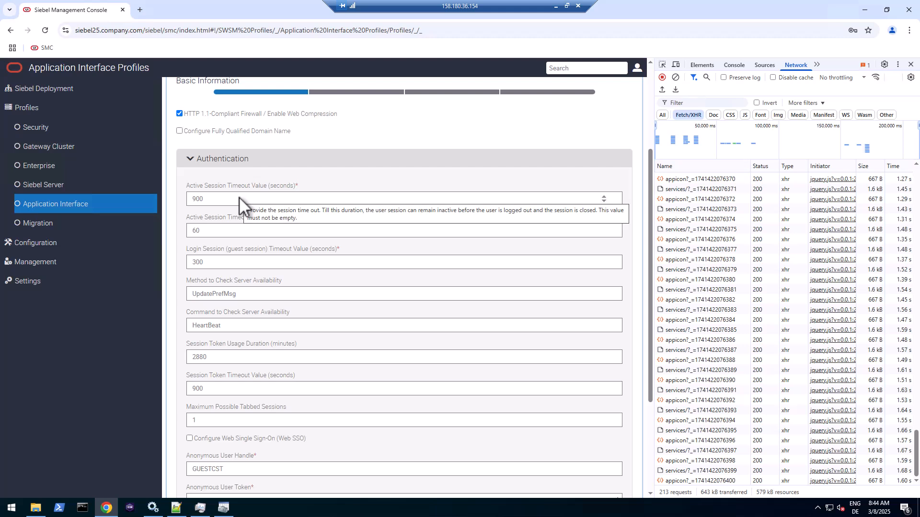
{"action": "left_click", "coordinate": [240, 198]}
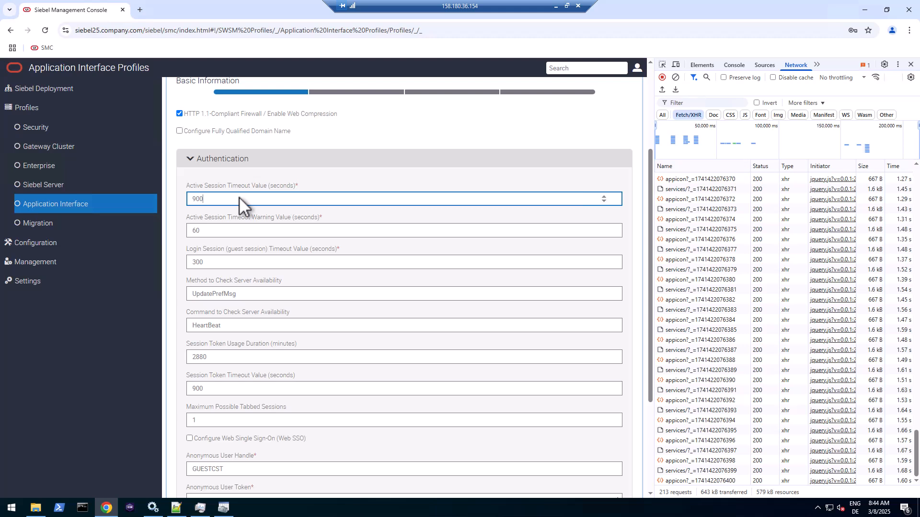
{"action": "type", "text": "0"}
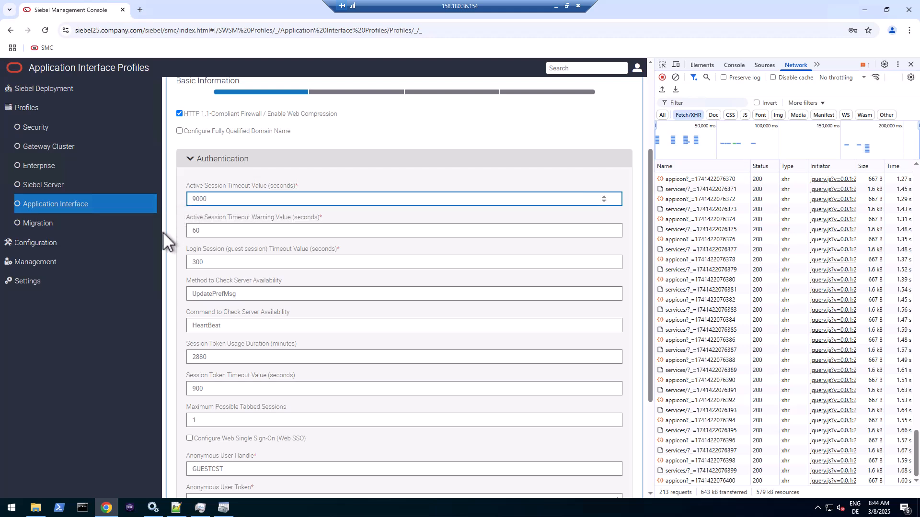
{"action": "left_click", "coordinate": [217, 261]}
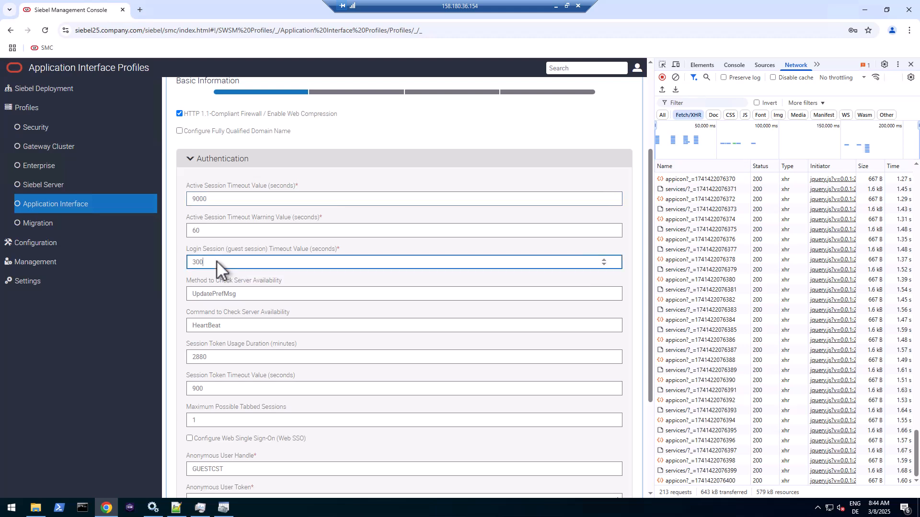
{"action": "left_click", "coordinate": [212, 229]}
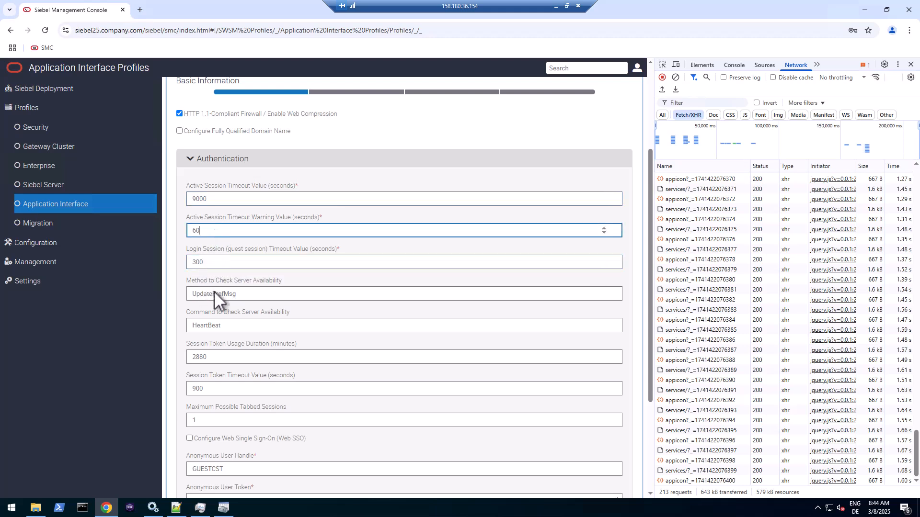
{"action": "left_click", "coordinate": [242, 295]}
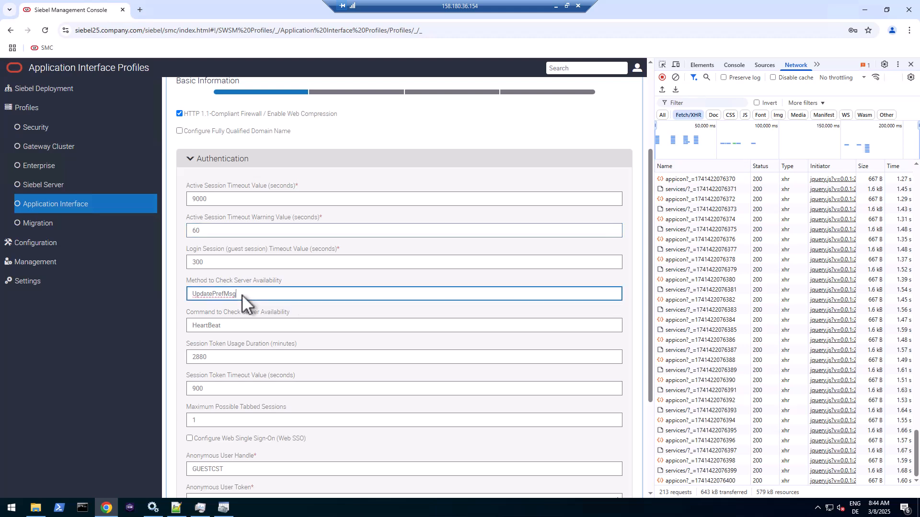
{"action": "left_click", "coordinate": [235, 323]}
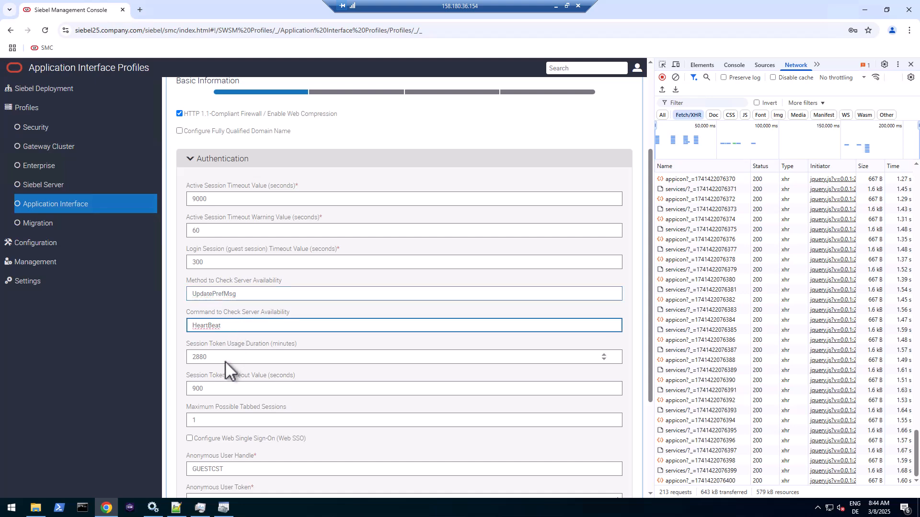
{"action": "scroll", "coordinate": [225, 361], "scroll_direction": "down", "scroll_amount": 3}
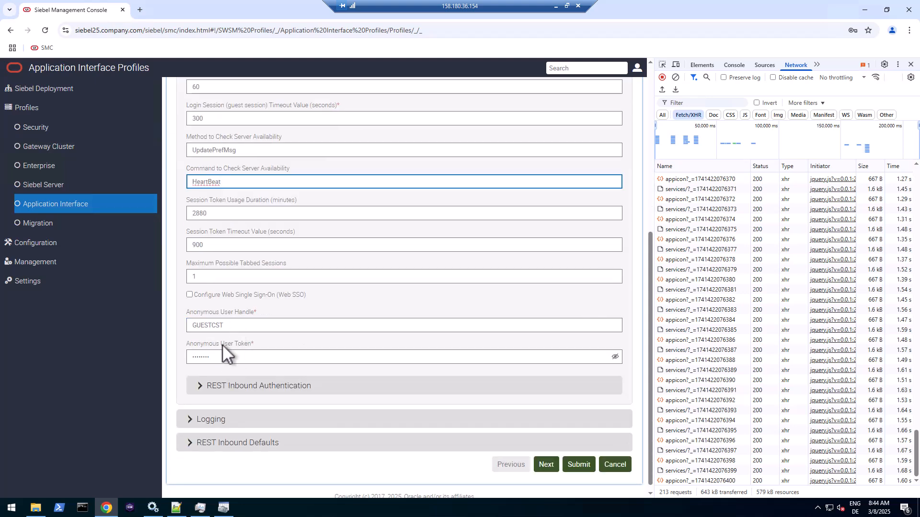
{"action": "double_click", "coordinate": [218, 359]}
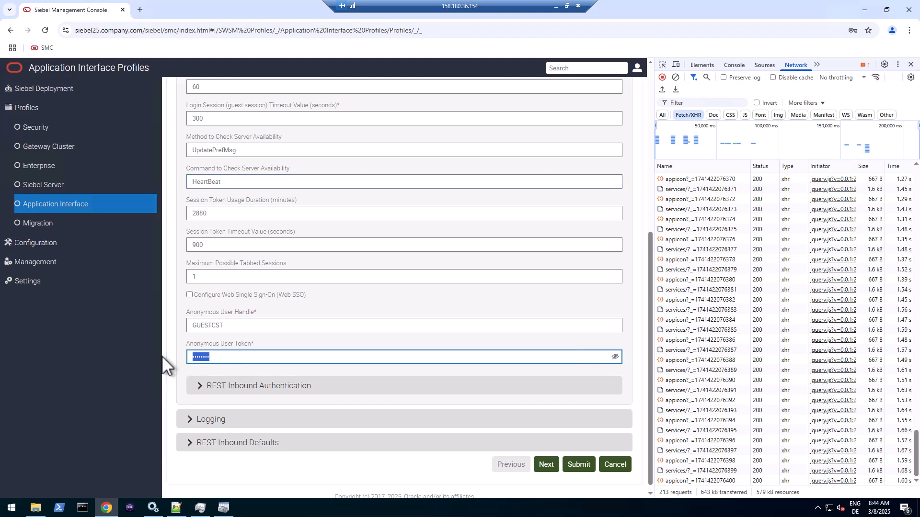
{"action": "type", "text": "a••••"}
{"action": "type", "text": "•"}
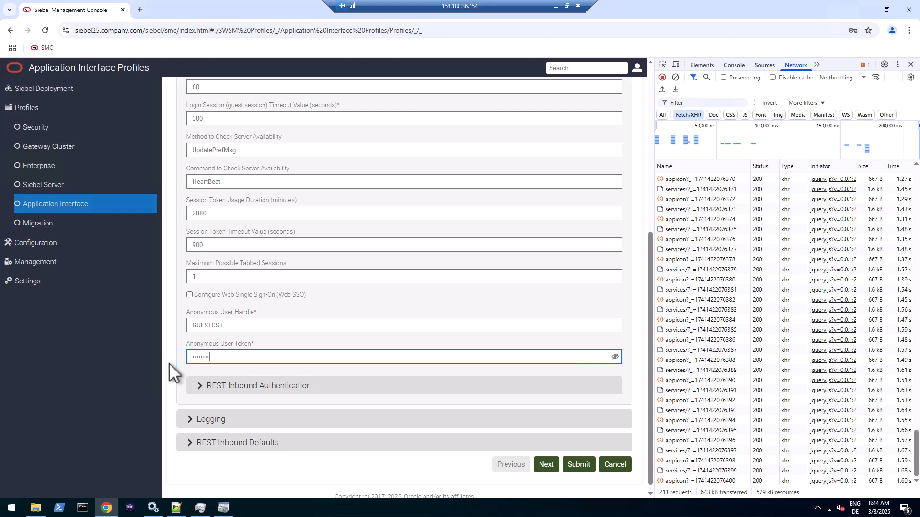
- Under REST Inbound Authentication, keep anonymous requests allowed and replace the anonymous user token
{"action": "left_click", "coordinate": [220, 388]}
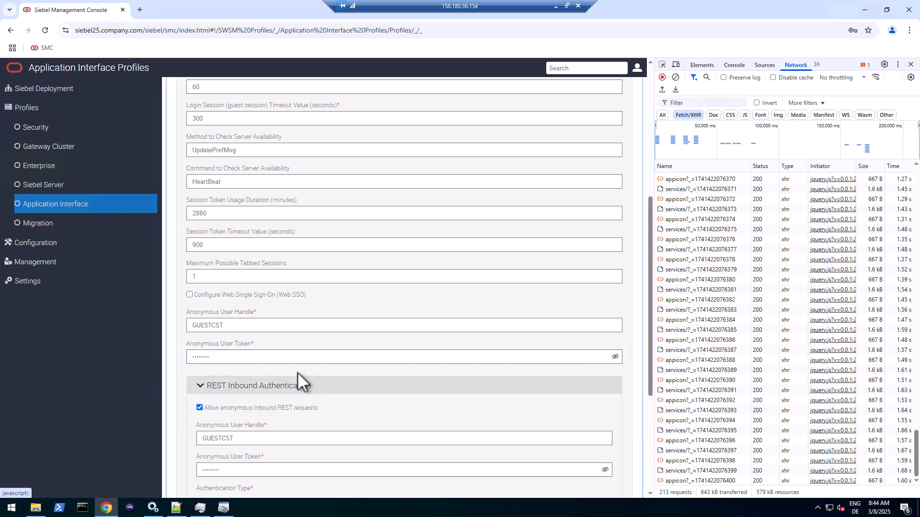
{"action": "scroll", "coordinate": [298, 372], "scroll_direction": "down", "scroll_amount": 2}
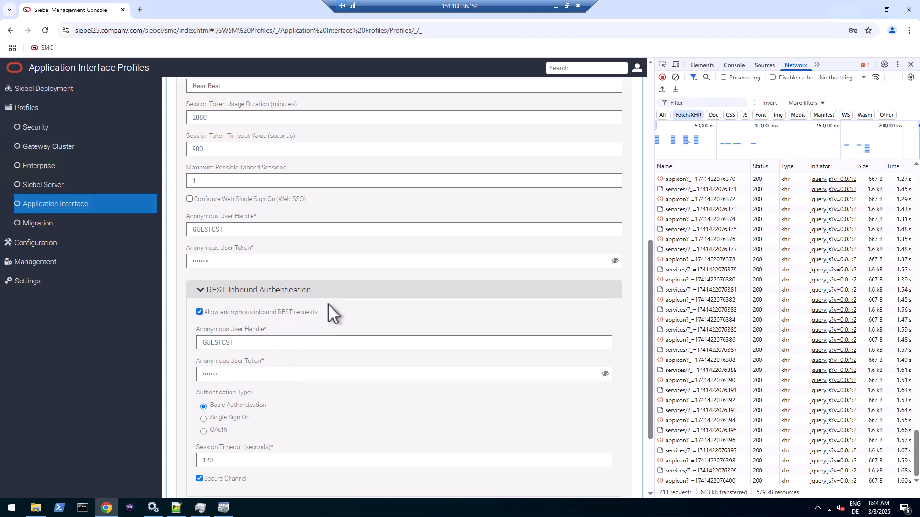
{"action": "left_click", "coordinate": [199, 312]}
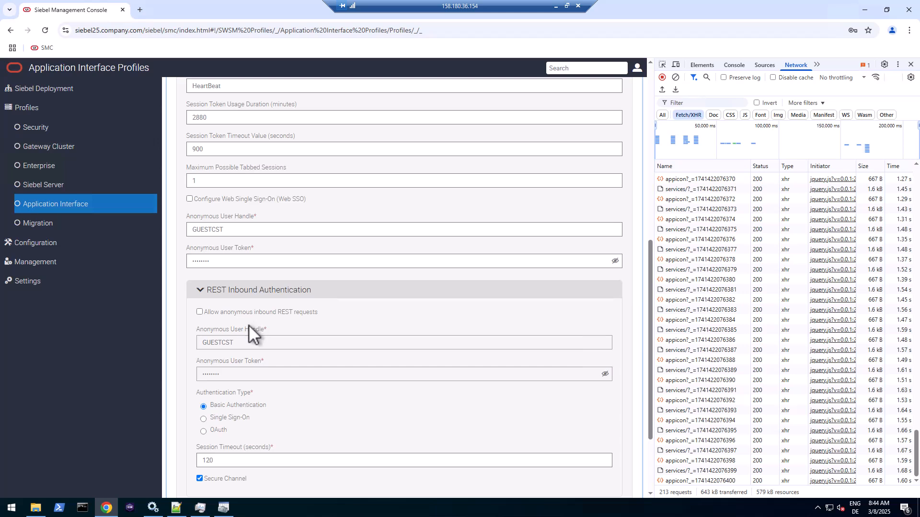
{"action": "left_click", "coordinate": [200, 312]}
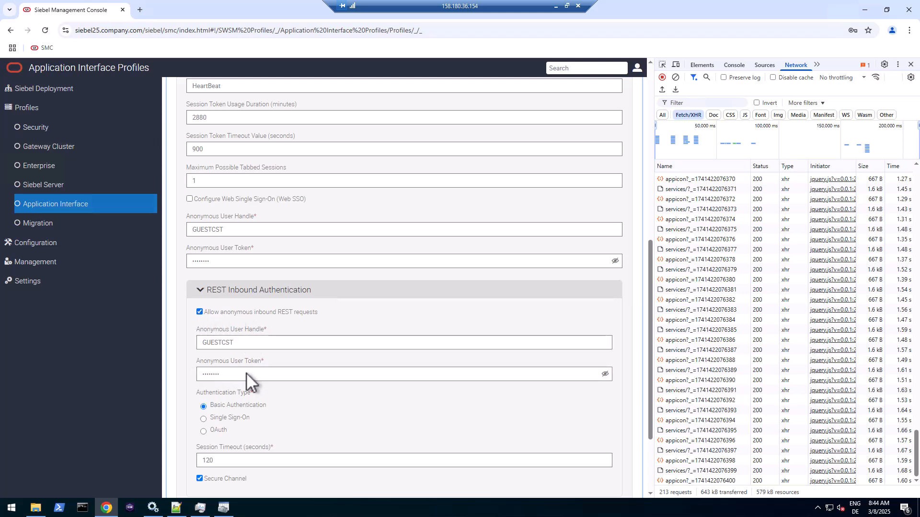
{"action": "left_click_drag", "start_coordinate": [247, 373], "coordinate": [199, 374]}
{"action": "key", "text": "BackSpace"}
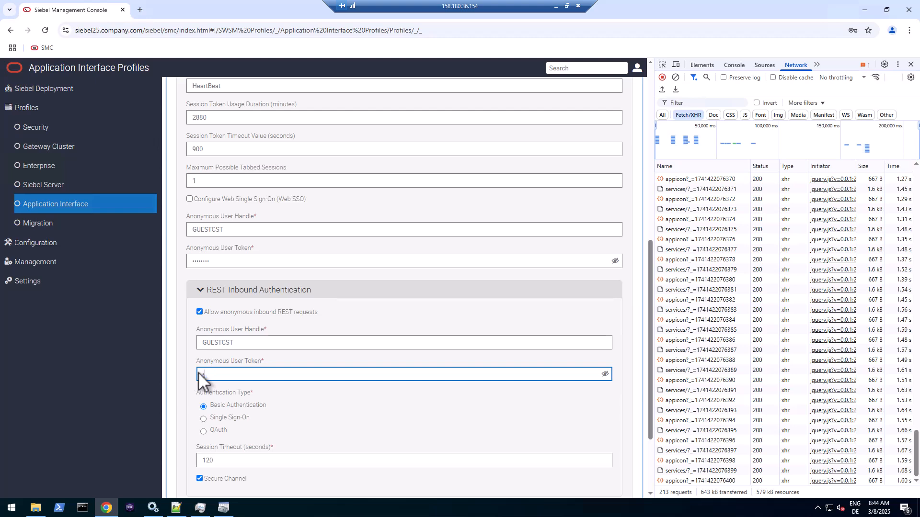
{"action": "type", "text": "••••••"}
{"action": "scroll", "coordinate": [266, 411], "scroll_direction": "down", "scroll_amount": 2}
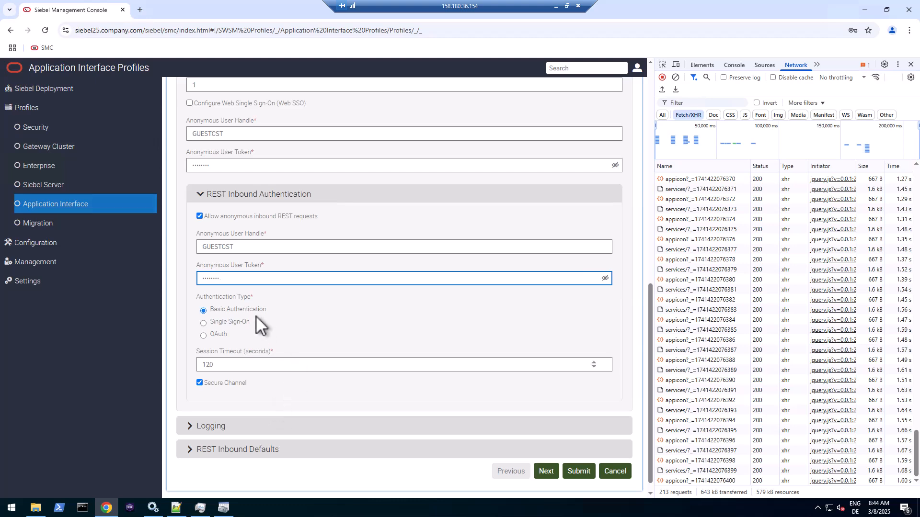
- Set the REST Inbound Defaults object manager to Siebel Web Tools Object Manager (ENU)
{"action": "left_click", "coordinate": [207, 427]}
{"action": "scroll", "coordinate": [247, 409], "scroll_direction": "down", "scroll_amount": 5}
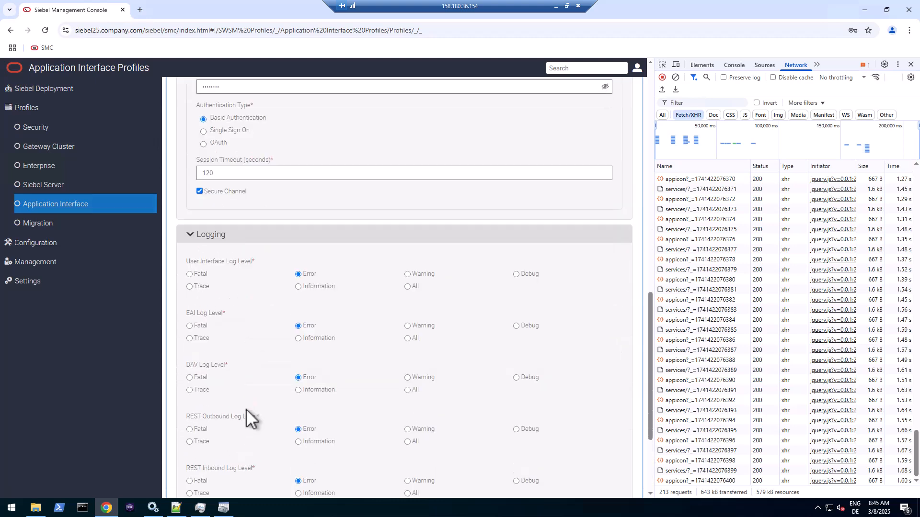
{"action": "scroll", "coordinate": [305, 371], "scroll_direction": "down", "scroll_amount": 2}
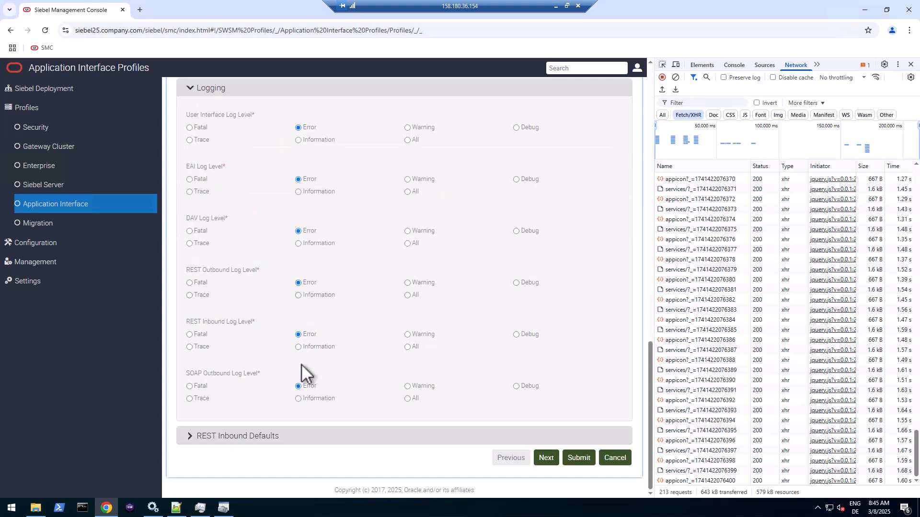
{"action": "left_click", "coordinate": [240, 438]}
{"action": "scroll", "coordinate": [294, 425], "scroll_direction": "down", "scroll_amount": 3}
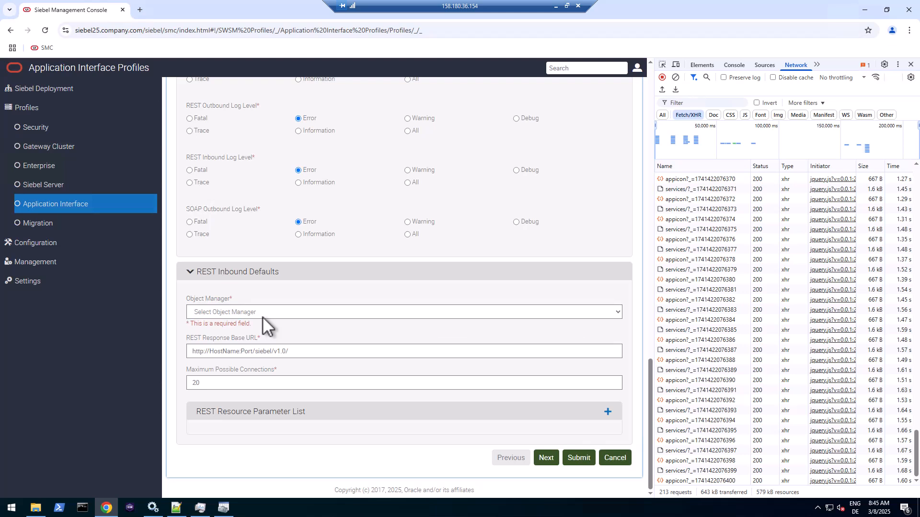
{"action": "mouse_move", "coordinate": [263, 318]}
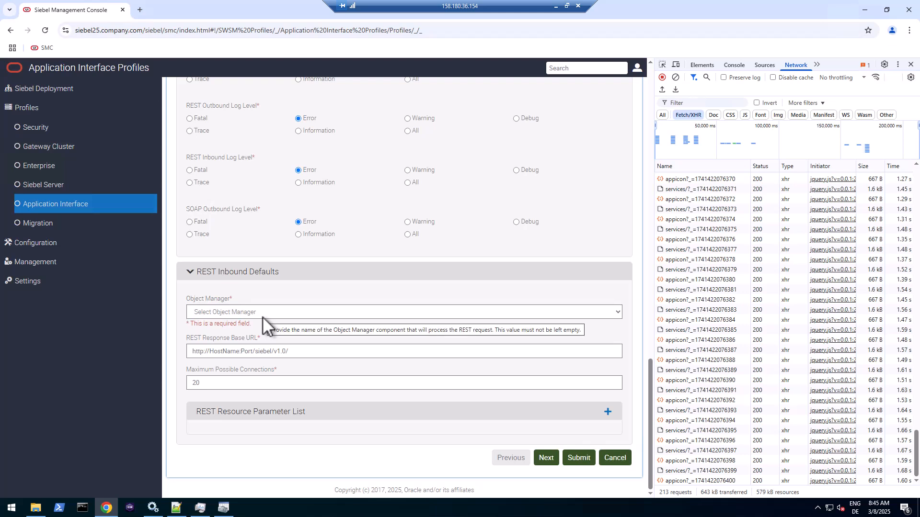
{"action": "left_click", "coordinate": [263, 312]}
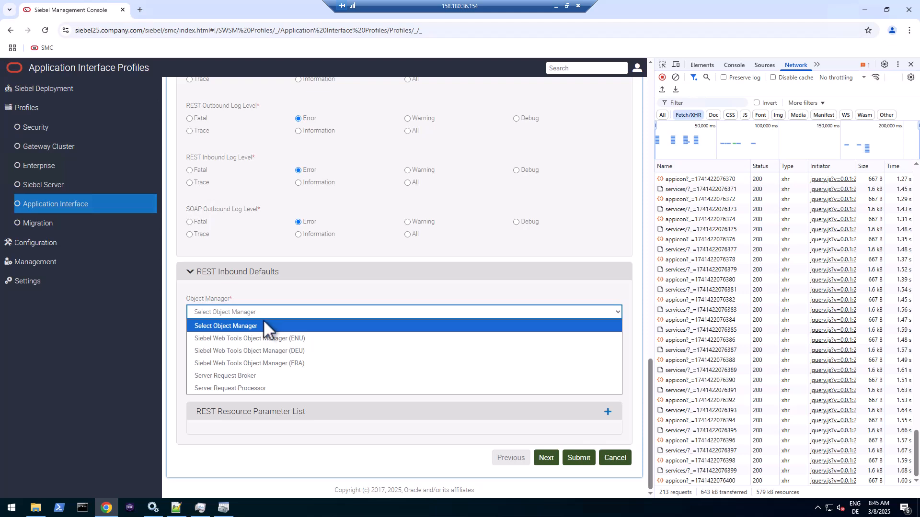
{"action": "left_click", "coordinate": [263, 339]}
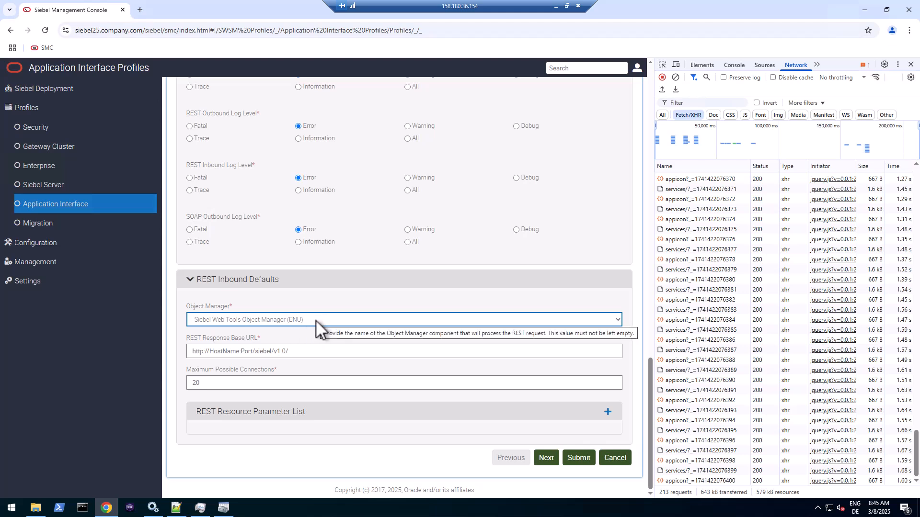
{"action": "left_click", "coordinate": [290, 352]}
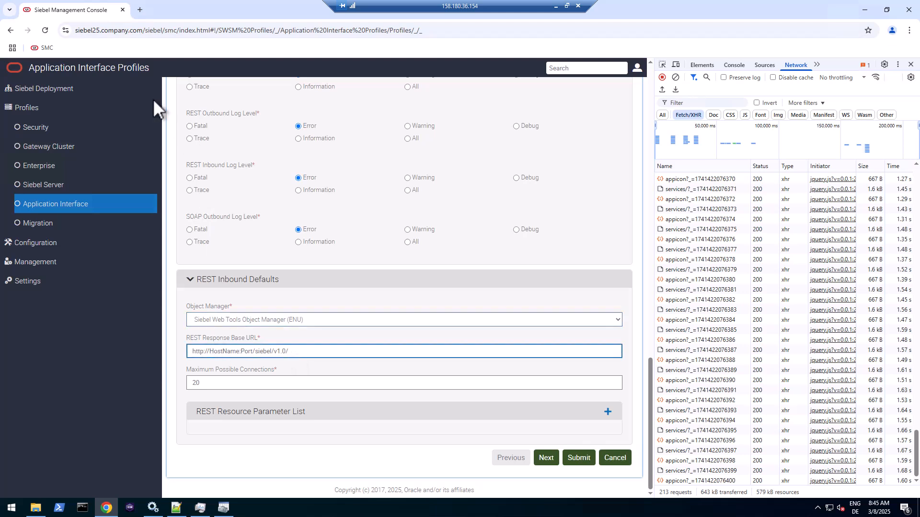
{"action": "double_click", "coordinate": [117, 30]}
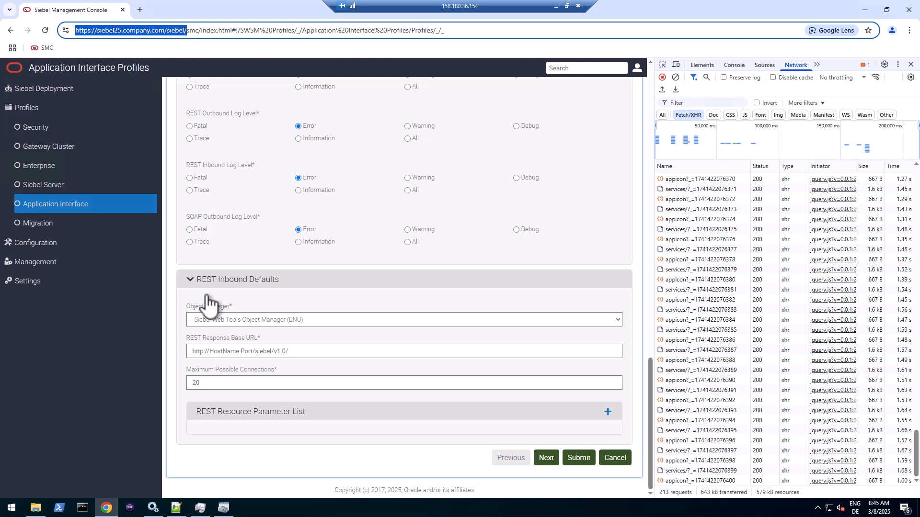
{"action": "left_click", "coordinate": [207, 352]}
{"action": "left_click_drag", "start_coordinate": [191, 353], "coordinate": [274, 348]}
{"action": "type", "text": "https://siebel25.company.com/siebel/"}
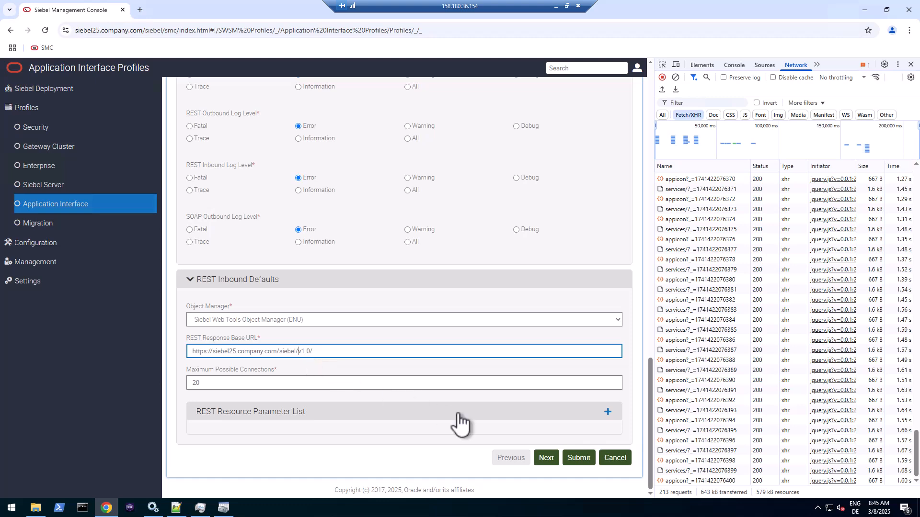
{"action": "left_click", "coordinate": [541, 457]}
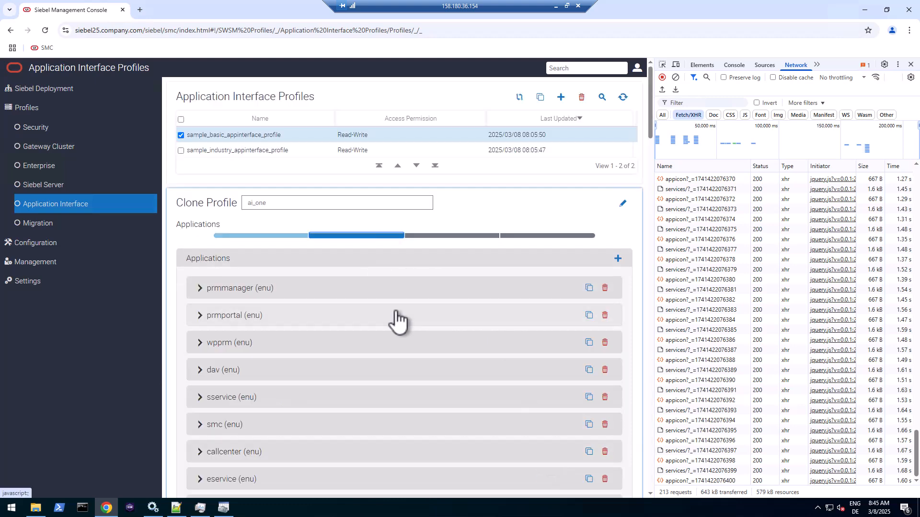
- Delete emarketing and the application rows after it, through eEnergyOilGasChemicals, finsesales, medicalce and emedia
{"action": "scroll", "coordinate": [395, 310], "scroll_direction": "down", "scroll_amount": 2}
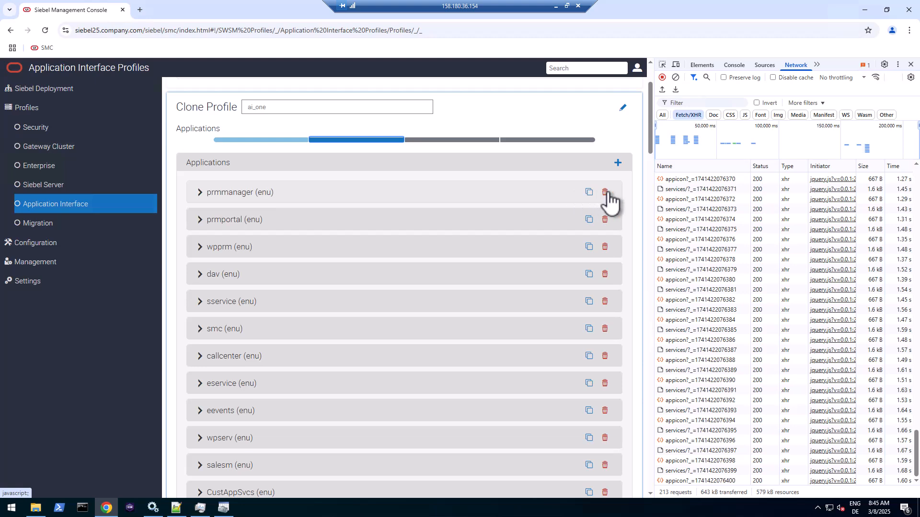
{"action": "scroll", "coordinate": [608, 197], "scroll_direction": "down", "scroll_amount": 2}
{"action": "scroll", "coordinate": [611, 175], "scroll_direction": "up", "scroll_amount": 2}
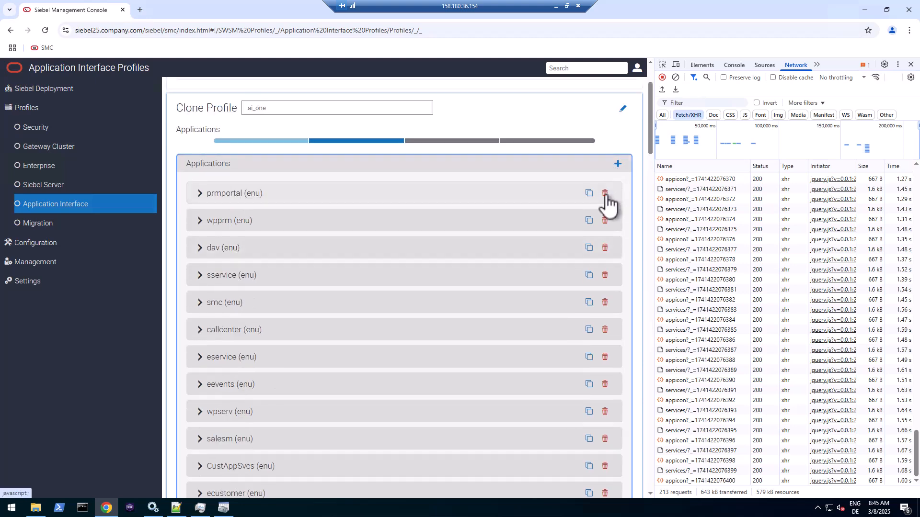
{"action": "scroll", "coordinate": [607, 196], "scroll_direction": "down", "scroll_amount": 3}
{"action": "scroll", "coordinate": [608, 195], "scroll_direction": "up", "scroll_amount": 1}
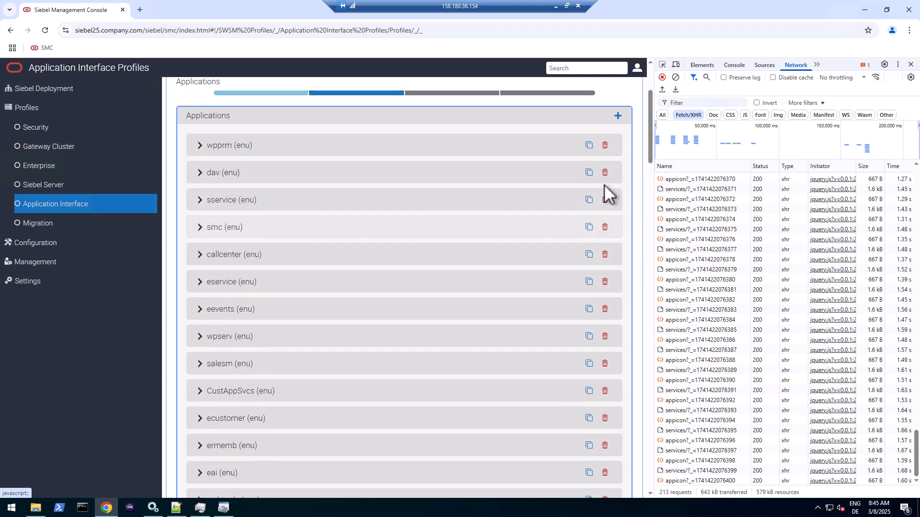
{"action": "scroll", "coordinate": [608, 153], "scroll_direction": "down", "scroll_amount": 2}
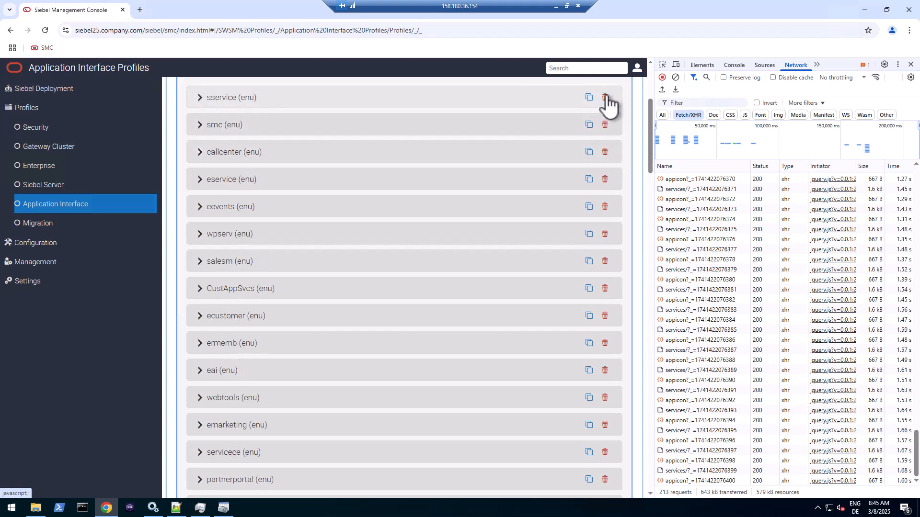
{"action": "scroll", "coordinate": [607, 100], "scroll_direction": "down", "scroll_amount": 1}
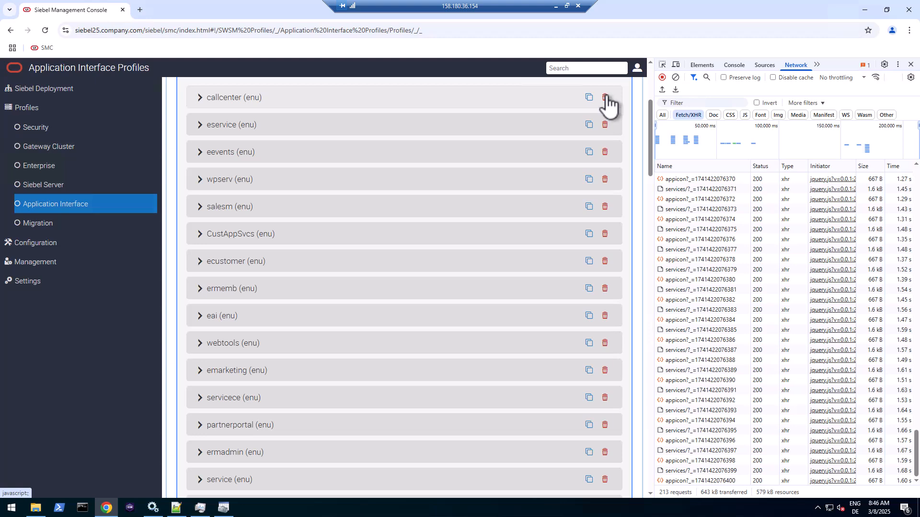
{"action": "scroll", "coordinate": [607, 101], "scroll_direction": "down", "scroll_amount": 4}
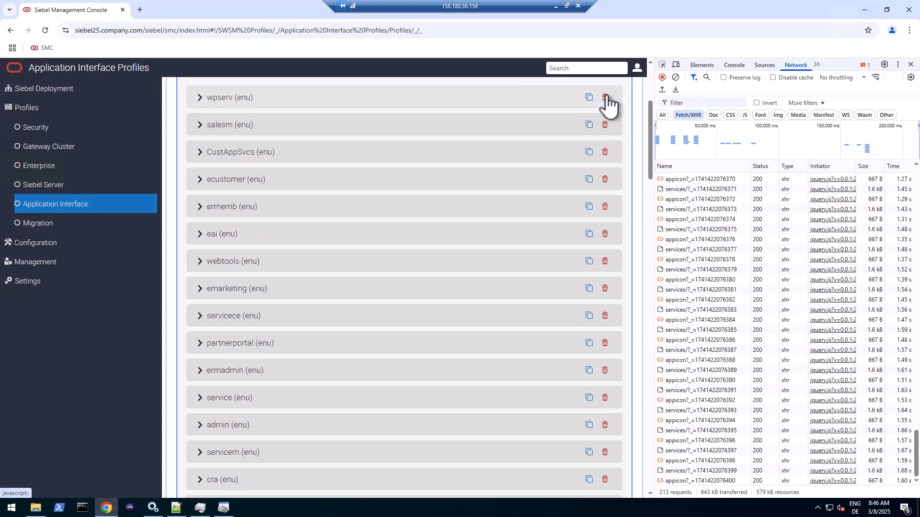
{"action": "scroll", "coordinate": [608, 101], "scroll_direction": "down", "scroll_amount": 1}
{"action": "scroll", "coordinate": [608, 101], "scroll_direction": "down", "scroll_amount": 3}
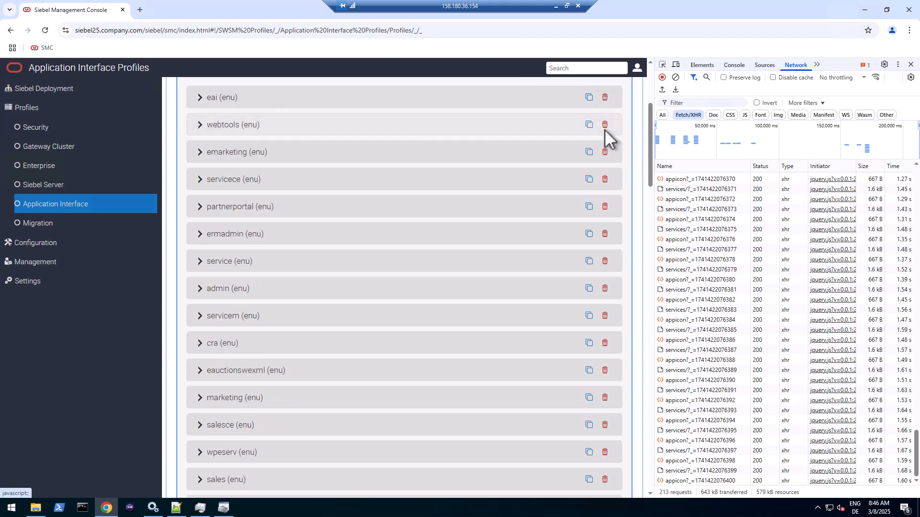
{"action": "left_click", "coordinate": [606, 150]}
{"action": "left_click", "coordinate": [606, 151]}
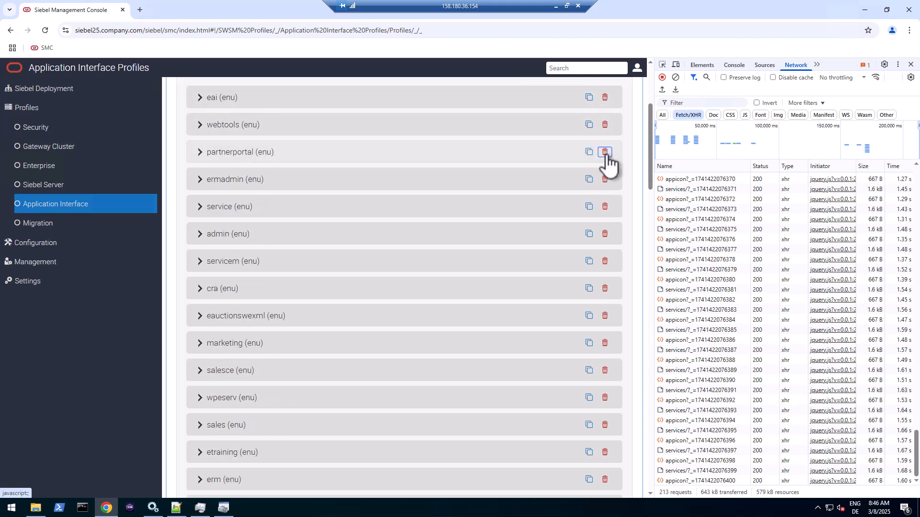
{"action": "left_click", "coordinate": [606, 151]}
{"action": "left_click", "coordinate": [605, 152]}
{"action": "left_click", "coordinate": [606, 152]}
{"action": "left_click", "coordinate": [605, 151]}
{"action": "left_click", "coordinate": [605, 152]}
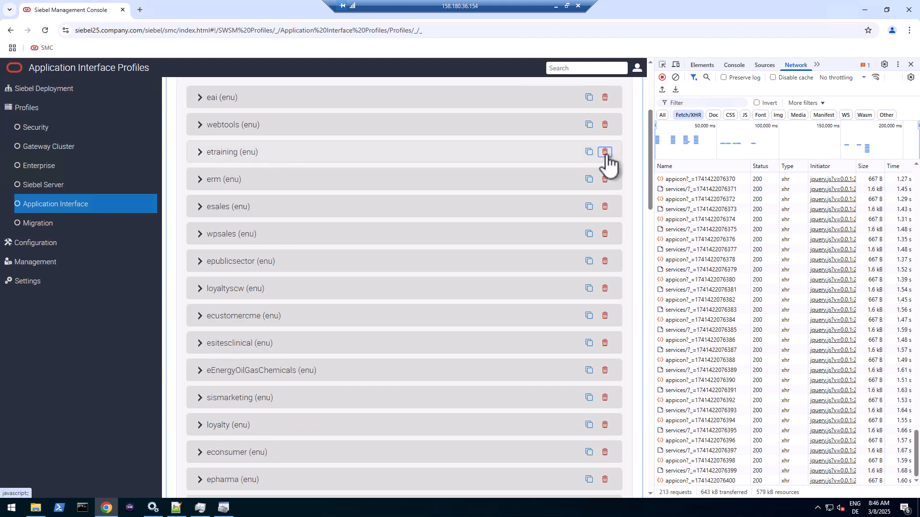
{"action": "left_click", "coordinate": [606, 151]}
{"action": "left_click", "coordinate": [606, 152]}
{"action": "left_click", "coordinate": [605, 151]}
{"action": "left_click", "coordinate": [606, 151]}
{"action": "left_click", "coordinate": [606, 151]}
{"action": "left_click", "coordinate": [606, 151]}
{"action": "left_click", "coordinate": [605, 152]}
{"action": "left_click", "coordinate": [605, 152]}
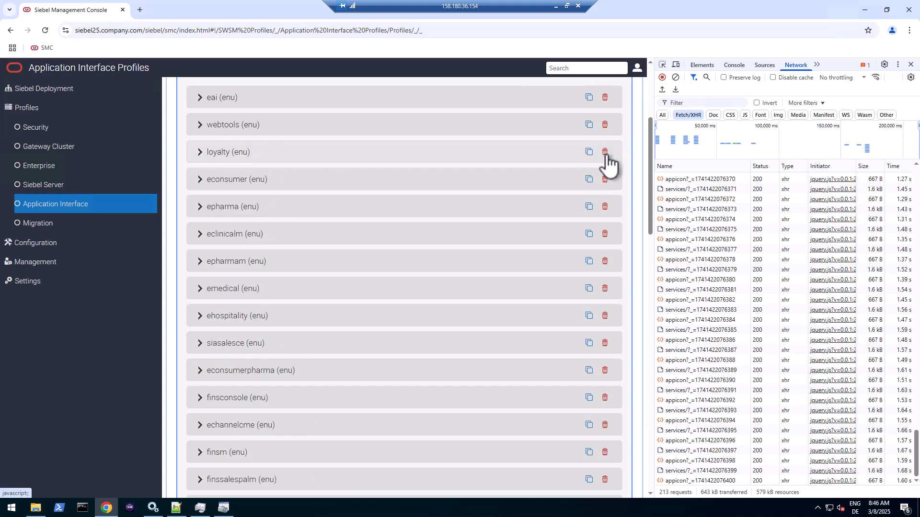
{"action": "left_click", "coordinate": [606, 151]}
{"action": "left_click", "coordinate": [606, 152]}
{"action": "left_click", "coordinate": [605, 152]}
{"action": "left_click", "coordinate": [605, 152]}
{"action": "left_click", "coordinate": [606, 152]}
{"action": "left_click", "coordinate": [606, 152]}
{"action": "left_click", "coordinate": [605, 151]}
{"action": "left_click", "coordinate": [606, 151]}
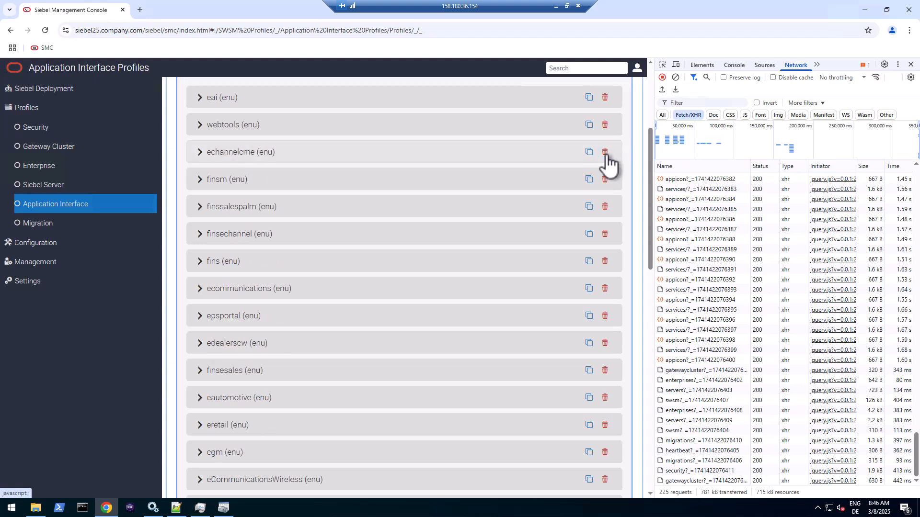
{"action": "left_click", "coordinate": [606, 151]}
{"action": "left_click", "coordinate": [605, 151]}
{"action": "left_click", "coordinate": [605, 152]}
{"action": "left_click", "coordinate": [605, 151]}
{"action": "left_click", "coordinate": [606, 151]}
{"action": "left_click", "coordinate": [605, 152]}
{"action": "left_click", "coordinate": [606, 151]}
{"action": "left_click", "coordinate": [606, 151]}
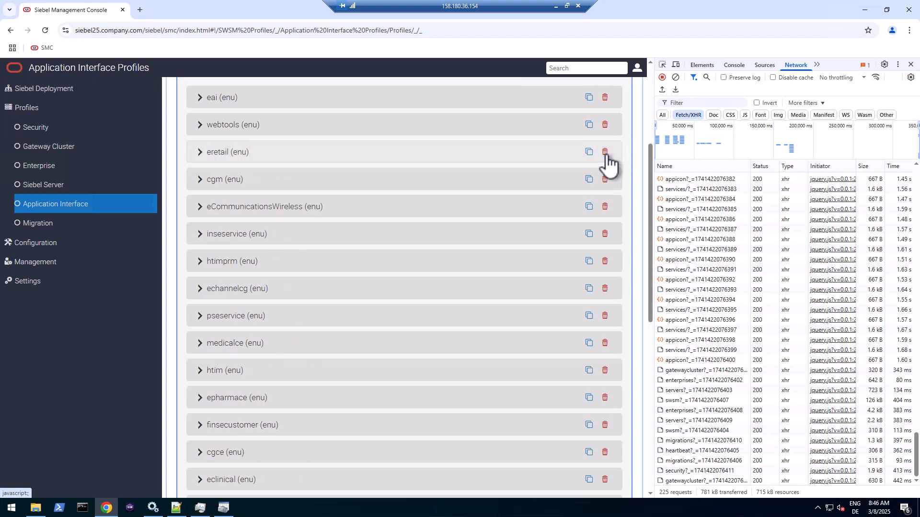
{"action": "left_click", "coordinate": [605, 151]}
{"action": "left_click", "coordinate": [605, 151]}
{"action": "left_click", "coordinate": [606, 151]}
{"action": "left_click", "coordinate": [605, 151]}
{"action": "left_click", "coordinate": [606, 151]}
{"action": "left_click", "coordinate": [606, 151]}
{"action": "left_click", "coordinate": [605, 152]}
{"action": "left_click", "coordinate": [606, 151]}
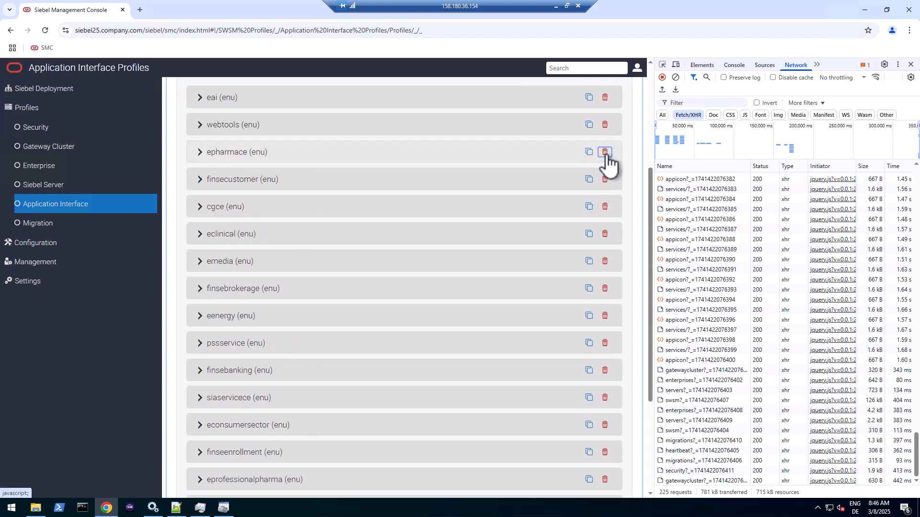
{"action": "left_click", "coordinate": [605, 152]}
{"action": "left_click", "coordinate": [605, 152]}
{"action": "left_click", "coordinate": [605, 152]}
{"action": "left_click", "coordinate": [606, 151]}
{"action": "left_click", "coordinate": [606, 151]}
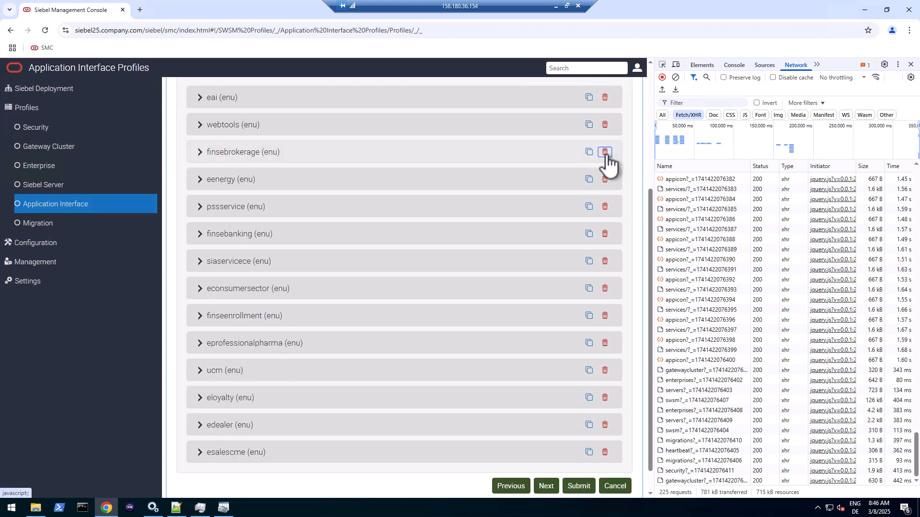
{"action": "left_click", "coordinate": [606, 152]}
{"action": "left_click", "coordinate": [605, 151]}
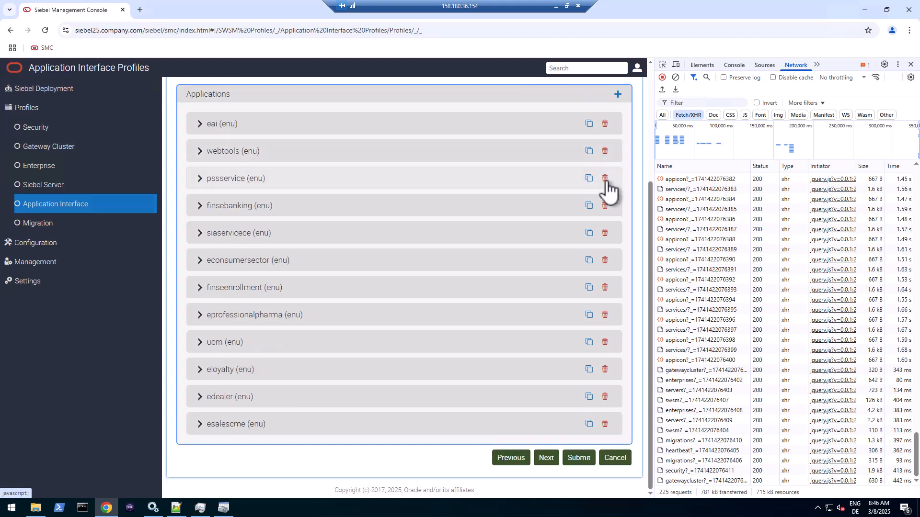
- Delete pssservice, finsebanking, siaservicece, econsumersector, finseenrollment, esalescme, edealer, eloyalty, ucm and eprofessionalpharma
{"action": "left_click", "coordinate": [605, 179]}
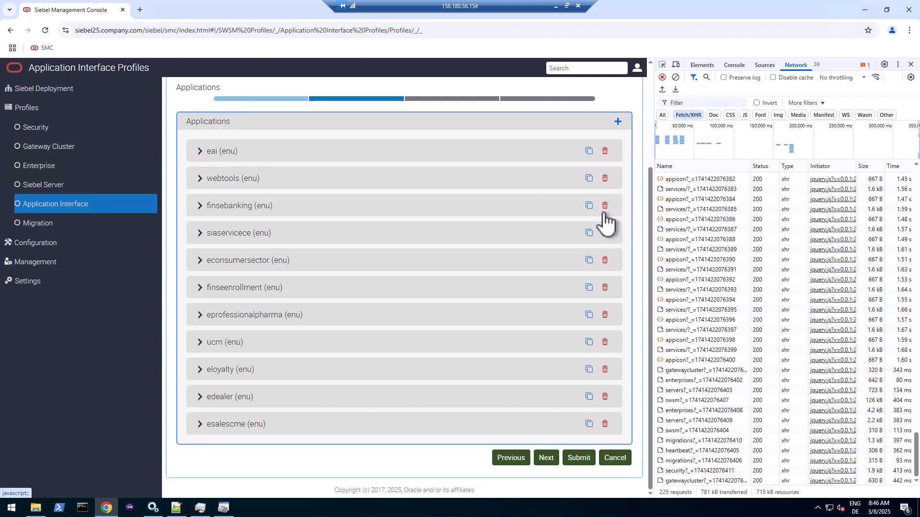
{"action": "left_click", "coordinate": [606, 205]}
{"action": "left_click", "coordinate": [605, 233]}
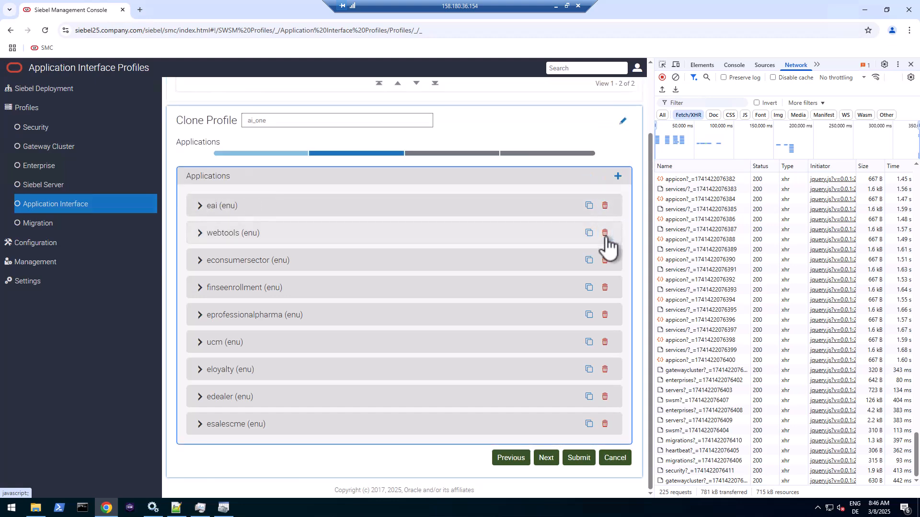
{"action": "left_click", "coordinate": [605, 260]}
{"action": "left_click", "coordinate": [605, 288]}
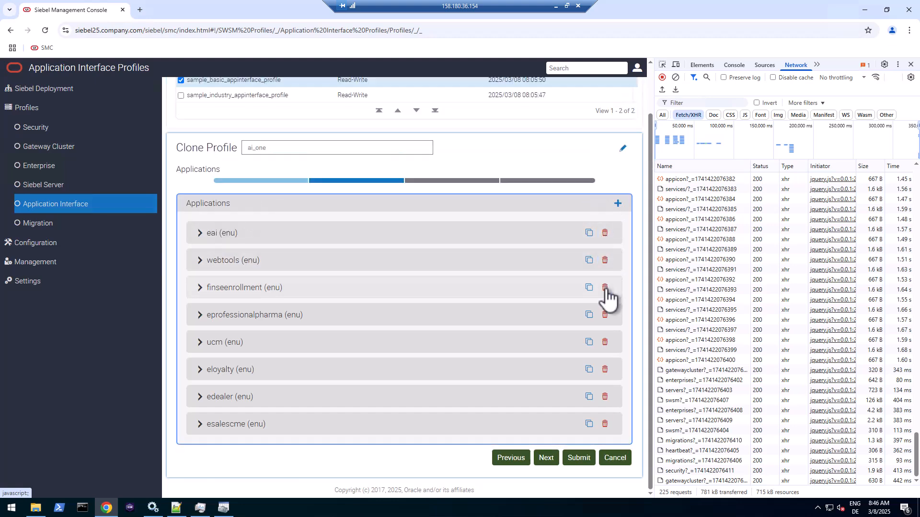
{"action": "left_click", "coordinate": [605, 424]}
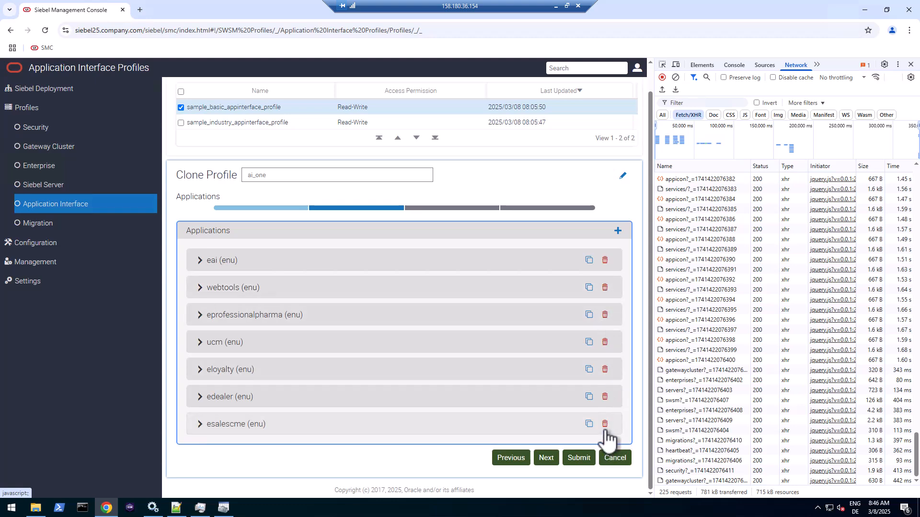
{"action": "left_click", "coordinate": [612, 424]}
{"action": "left_click", "coordinate": [612, 397]}
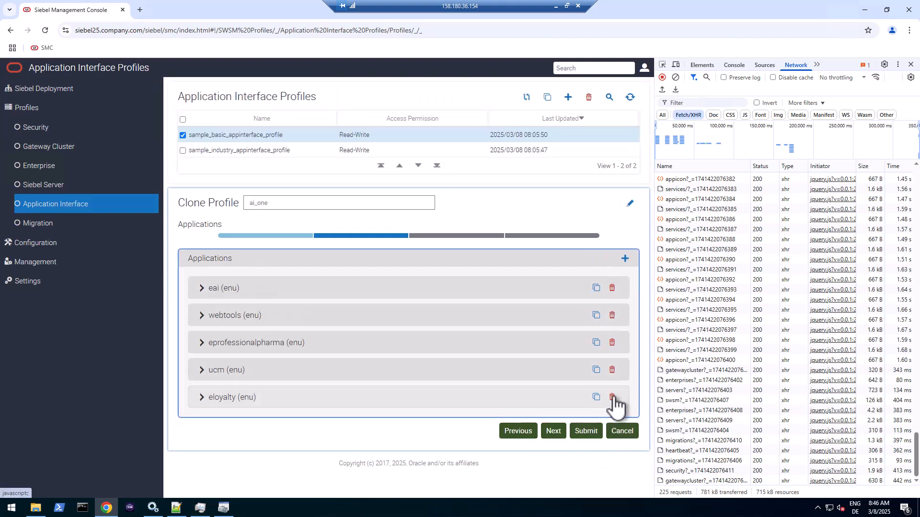
{"action": "left_click", "coordinate": [612, 370]}
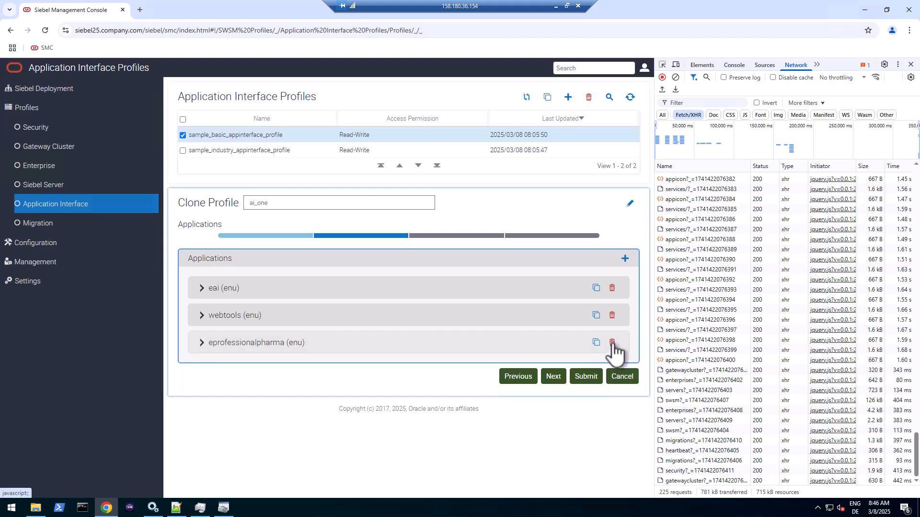
{"action": "left_click", "coordinate": [612, 342]}
- In eai (enu) Basic Information, choose Siebel Web Tools Object Manager (ENU) and tick Configure EAI HTTP Inbound Transport
{"action": "left_click", "coordinate": [211, 290]}
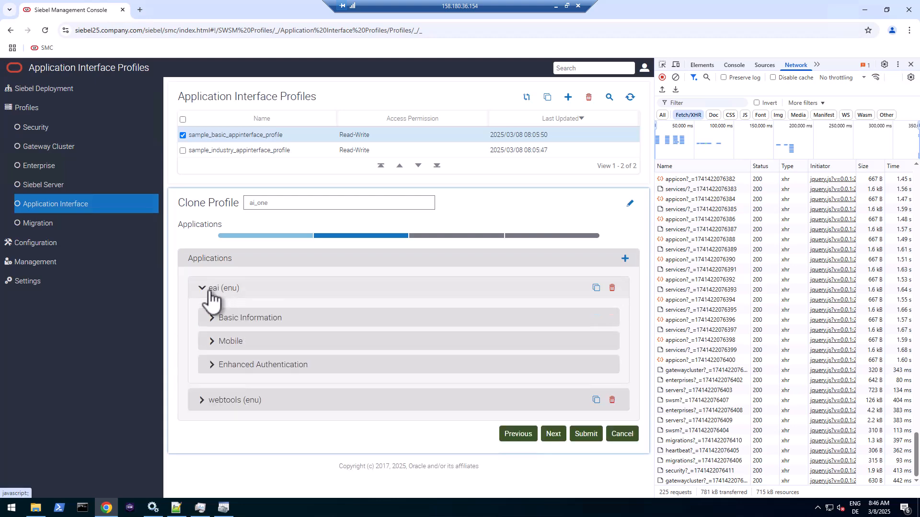
{"action": "left_click", "coordinate": [229, 321]}
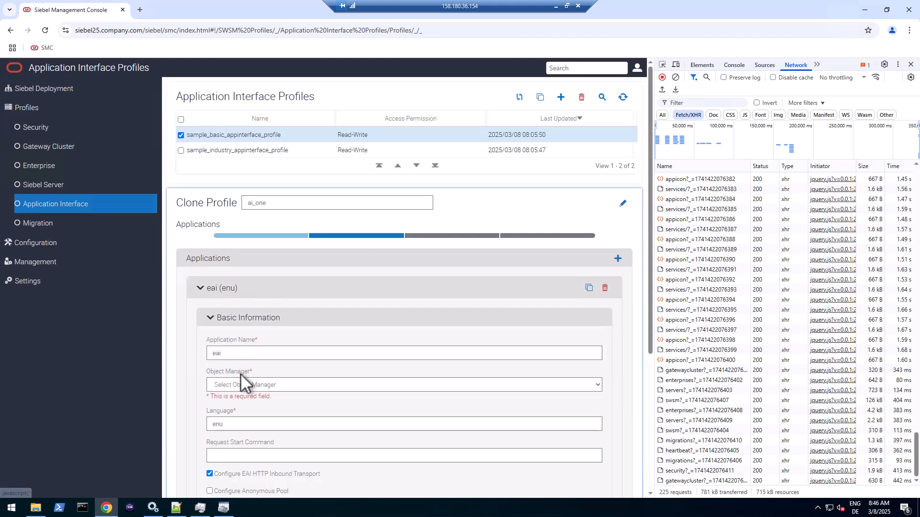
{"action": "left_click", "coordinate": [257, 383]}
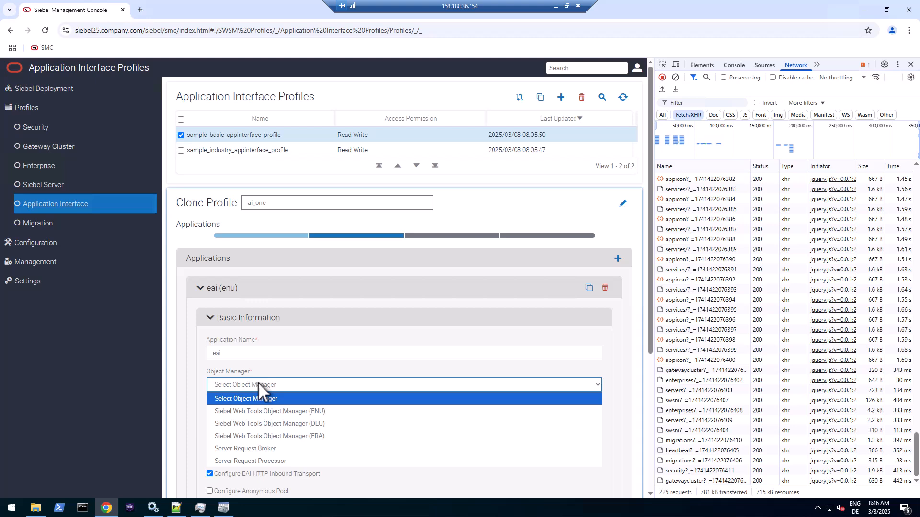
{"action": "left_click", "coordinate": [272, 410]}
{"action": "scroll", "coordinate": [290, 405], "scroll_direction": "down", "scroll_amount": 1}
{"action": "scroll", "coordinate": [295, 401], "scroll_direction": "down", "scroll_amount": 2}
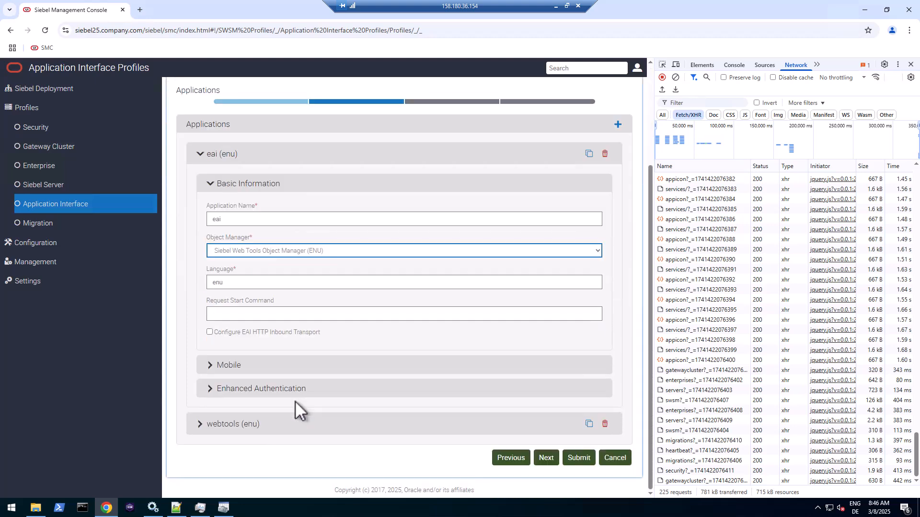
{"action": "left_click", "coordinate": [210, 333]}
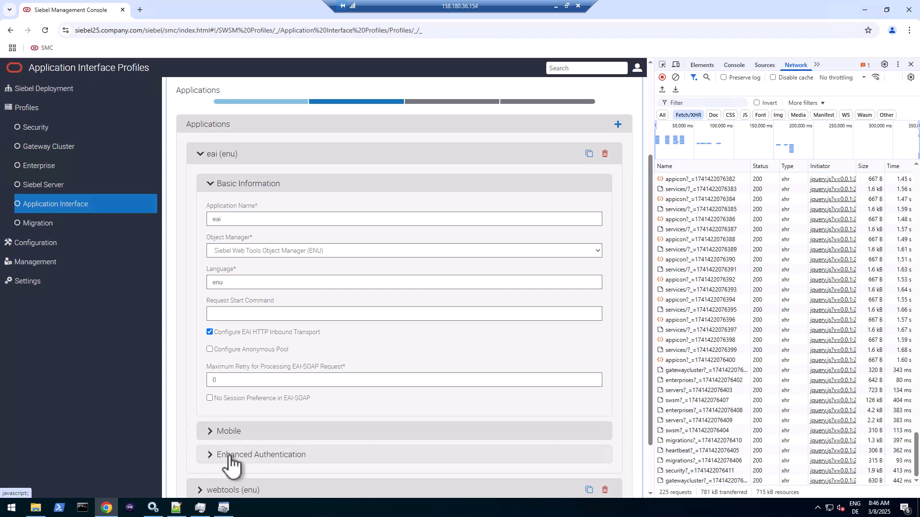
- Collapse eai and assign webtools (enu) the Siebel Web Tools Object Manager (ENU)
{"action": "left_click", "coordinate": [200, 154]}
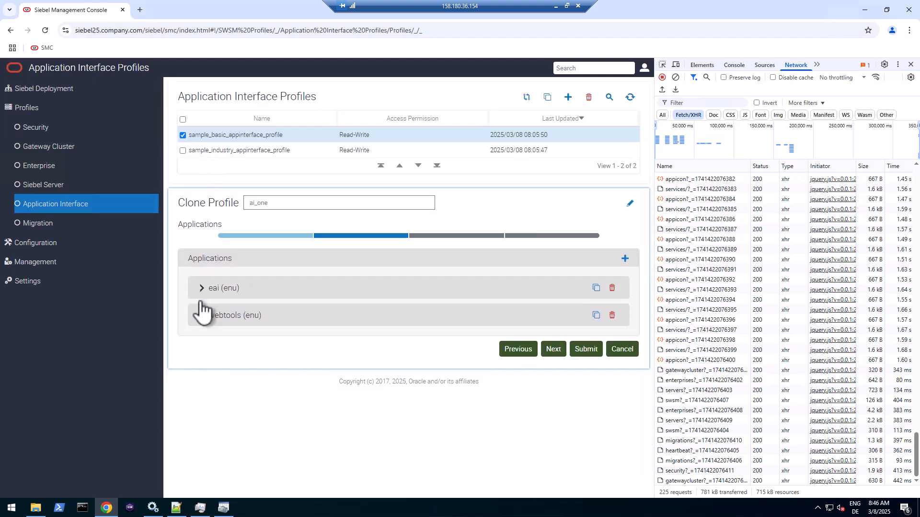
{"action": "left_click", "coordinate": [216, 317]}
{"action": "left_click", "coordinate": [232, 346]}
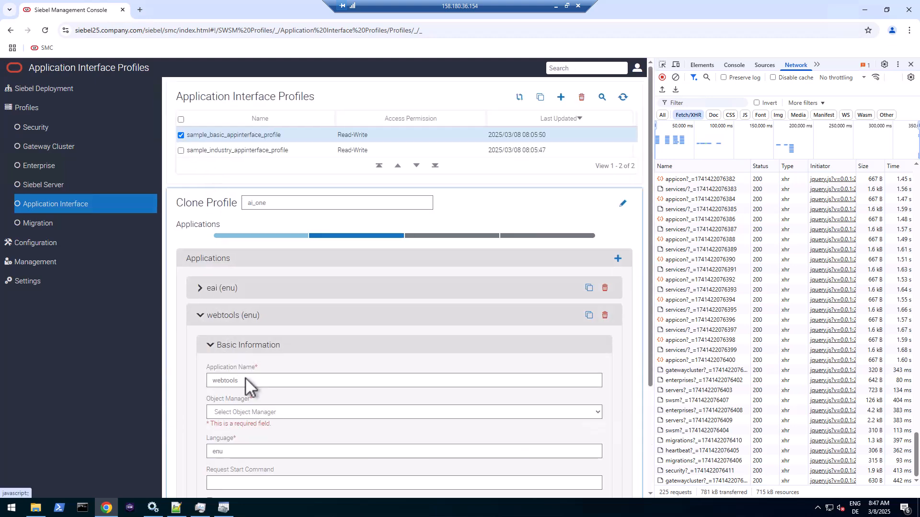
{"action": "left_click", "coordinate": [246, 411]}
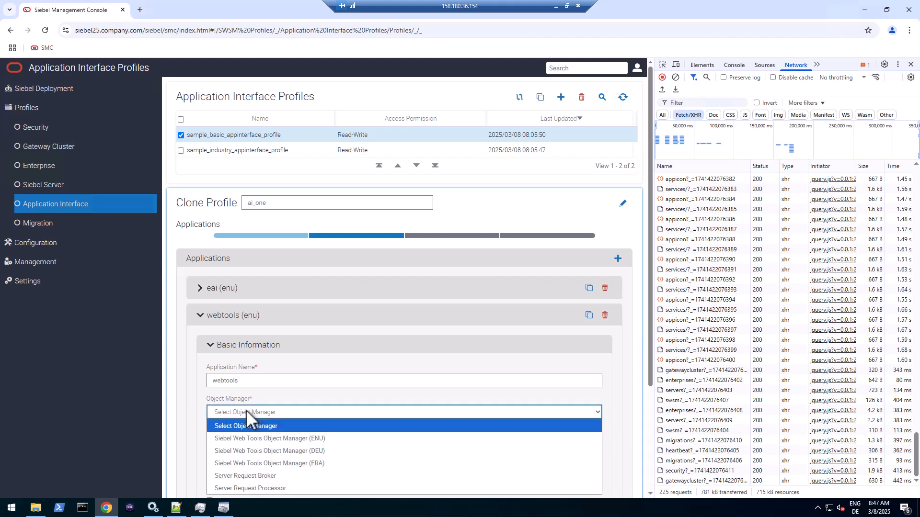
{"action": "left_click", "coordinate": [259, 439]}
- Set webtools' Enhanced Authentication Active Session Timeout to 9000 and advance to REST Inbound Resources
{"action": "scroll", "coordinate": [201, 415], "scroll_direction": "down", "scroll_amount": 3}
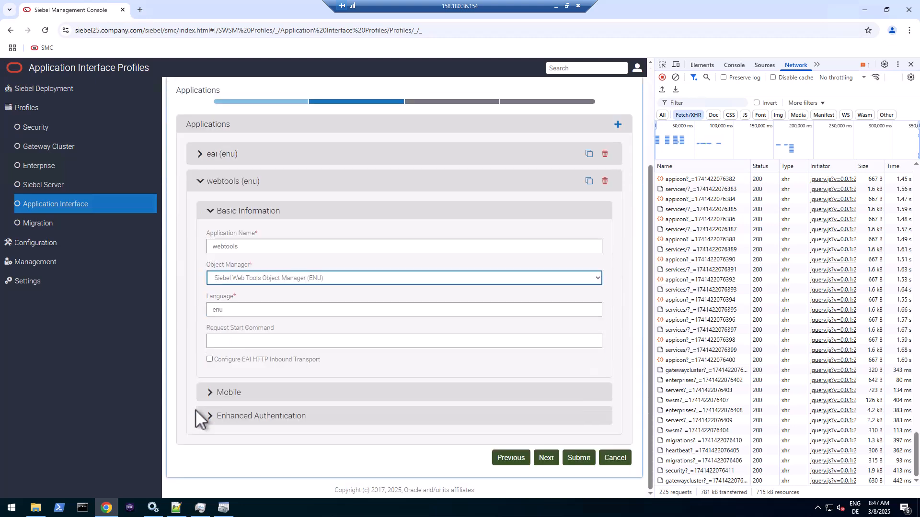
{"action": "left_click", "coordinate": [213, 416]}
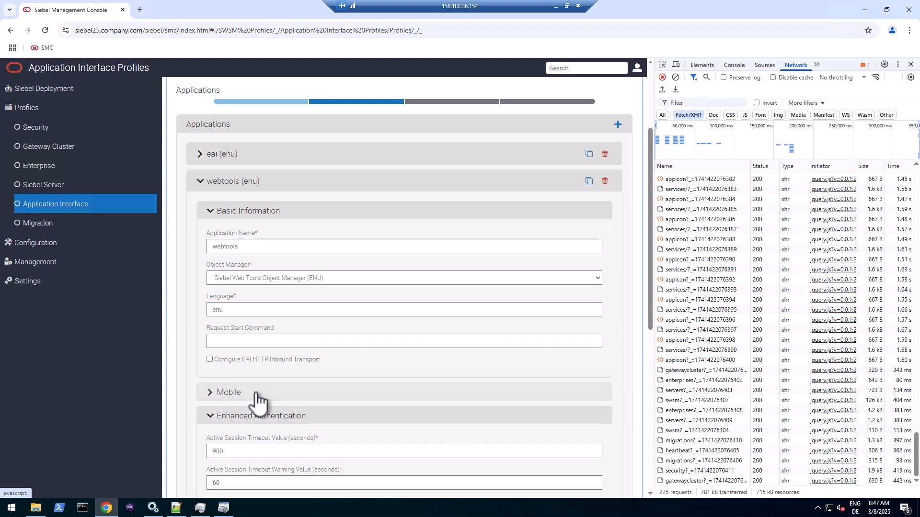
{"action": "scroll", "coordinate": [256, 396], "scroll_direction": "down", "scroll_amount": 4}
{"action": "scroll", "coordinate": [258, 403], "scroll_direction": "down", "scroll_amount": 1}
{"action": "left_click", "coordinate": [237, 209]}
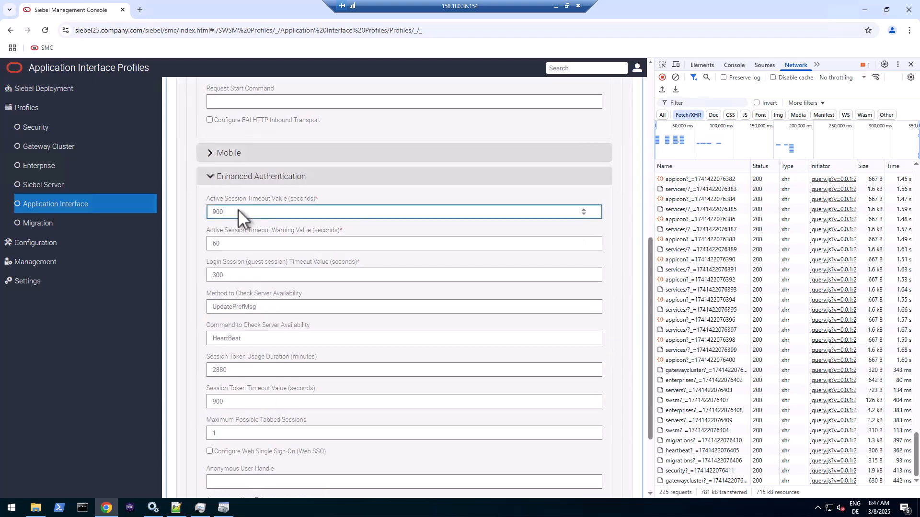
{"action": "type", "text": "0"}
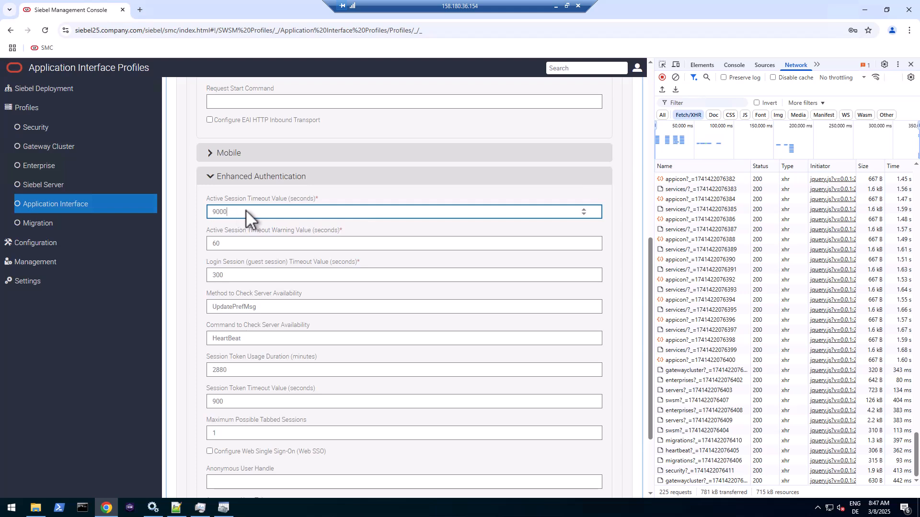
{"action": "double_click", "coordinate": [240, 210]}
{"action": "mouse_move", "coordinate": [268, 307]}
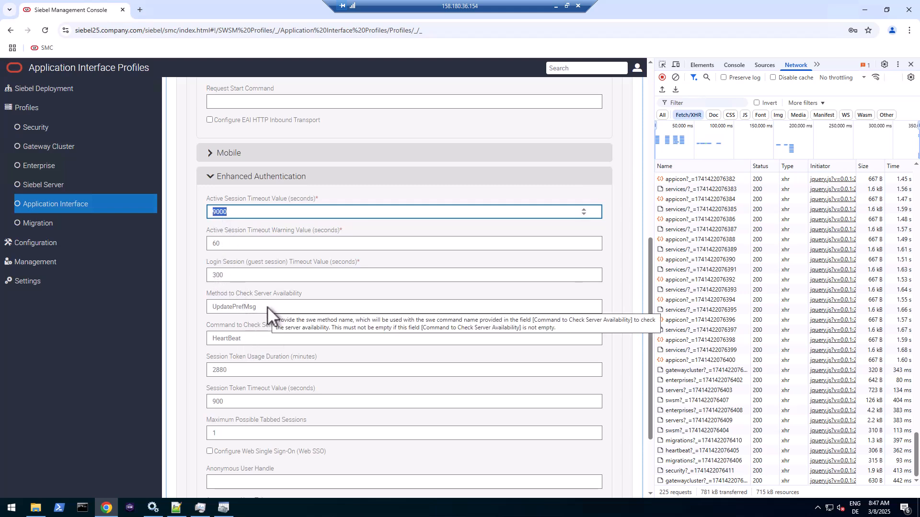
{"action": "scroll", "coordinate": [267, 319], "scroll_direction": "down", "scroll_amount": 1}
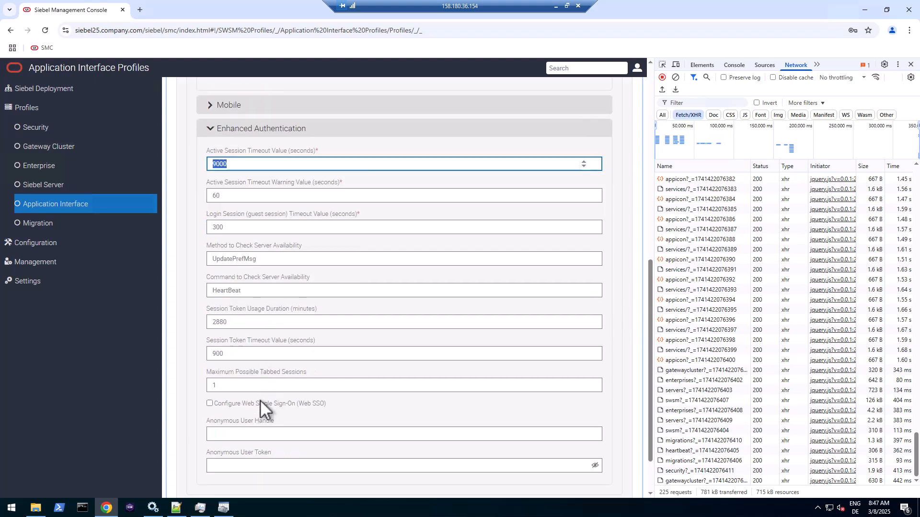
{"action": "left_click", "coordinate": [254, 431]}
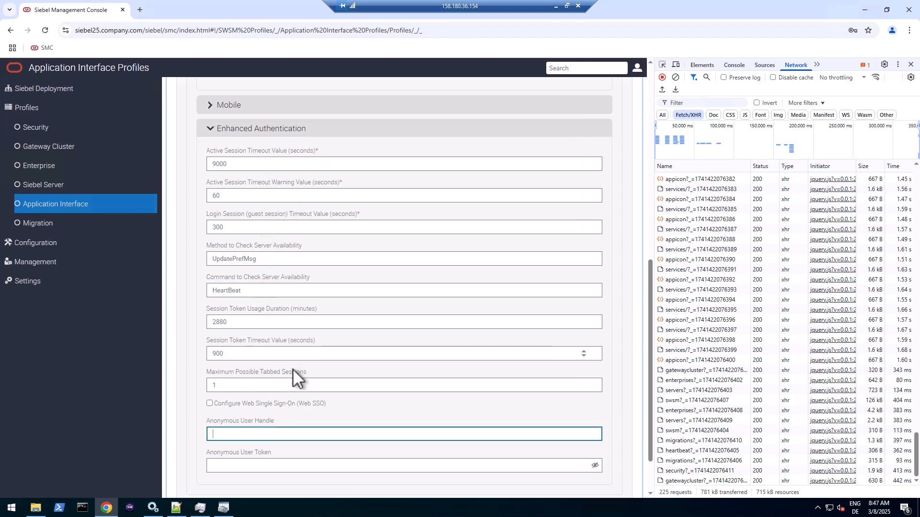
{"action": "scroll", "coordinate": [329, 421], "scroll_direction": "down", "scroll_amount": 1}
{"action": "scroll", "coordinate": [329, 421], "scroll_direction": "down", "scroll_amount": 1}
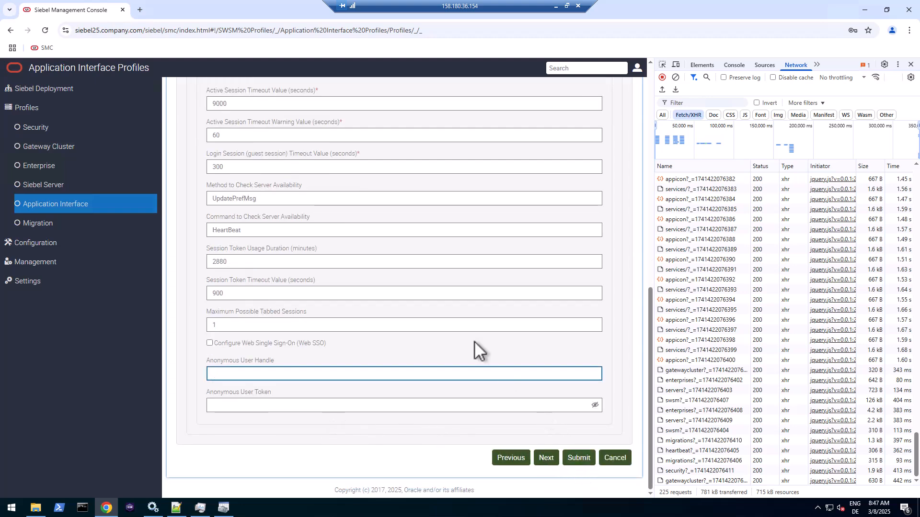
{"action": "scroll", "coordinate": [474, 341], "scroll_direction": "up", "scroll_amount": 8}
- Skip ahead to Other Information and submit the cloned ai_one profile with a cleared network log
{"action": "left_click", "coordinate": [462, 138]}
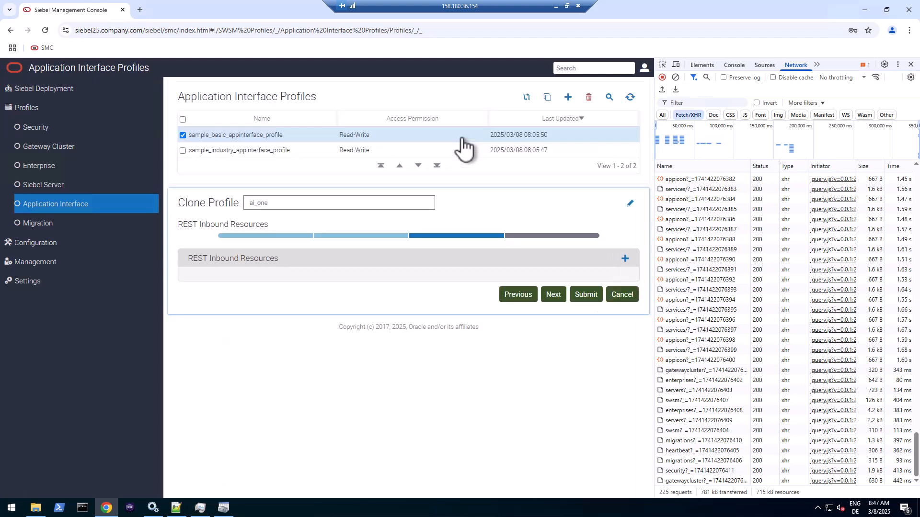
{"action": "left_click", "coordinate": [527, 238]}
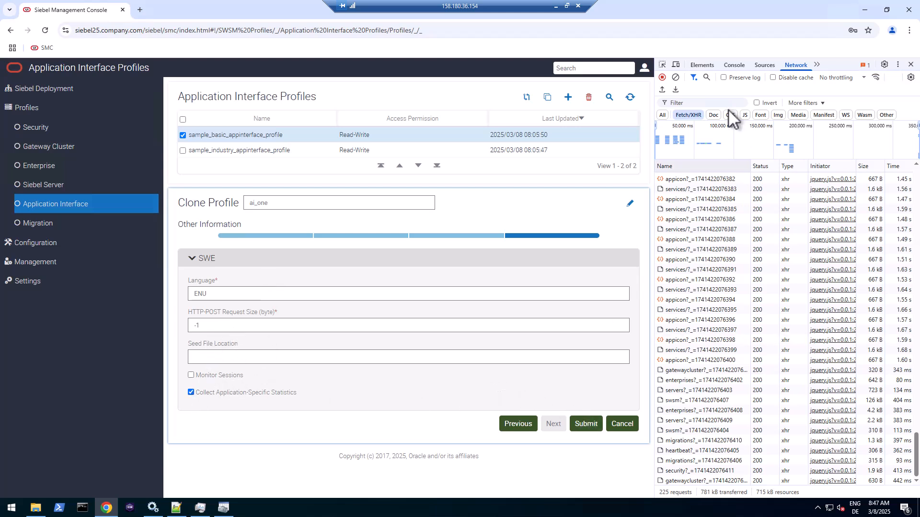
{"action": "left_click", "coordinate": [676, 77]}
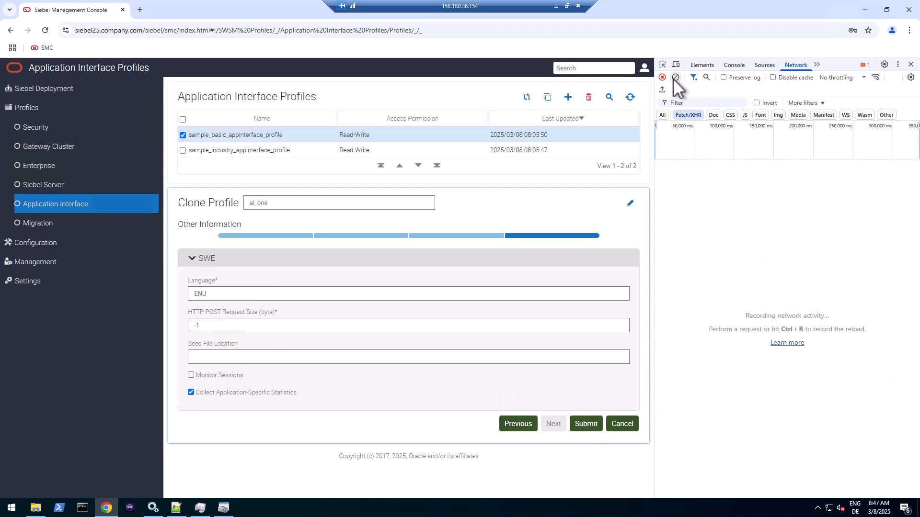
{"action": "left_click", "coordinate": [590, 424]}
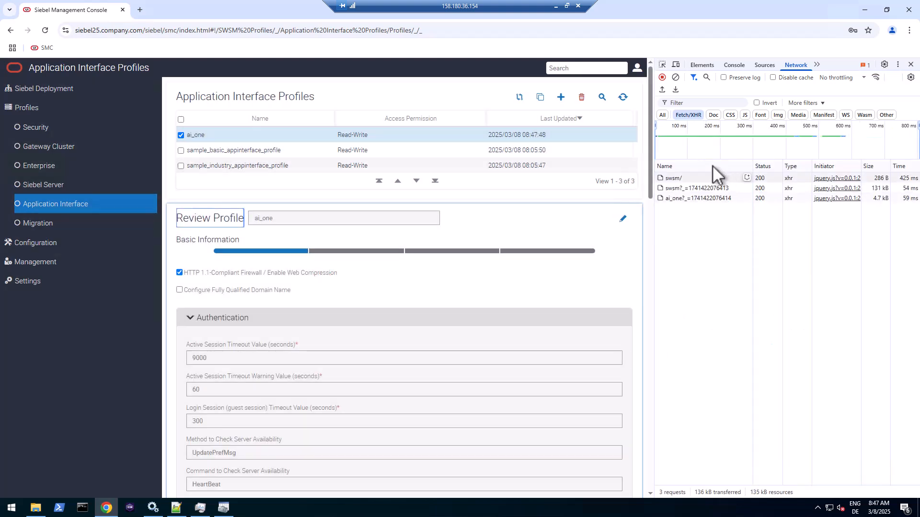
- Inspect the swsm/ request's payload and headers and select its Request URL
{"action": "left_click", "coordinate": [669, 178]}
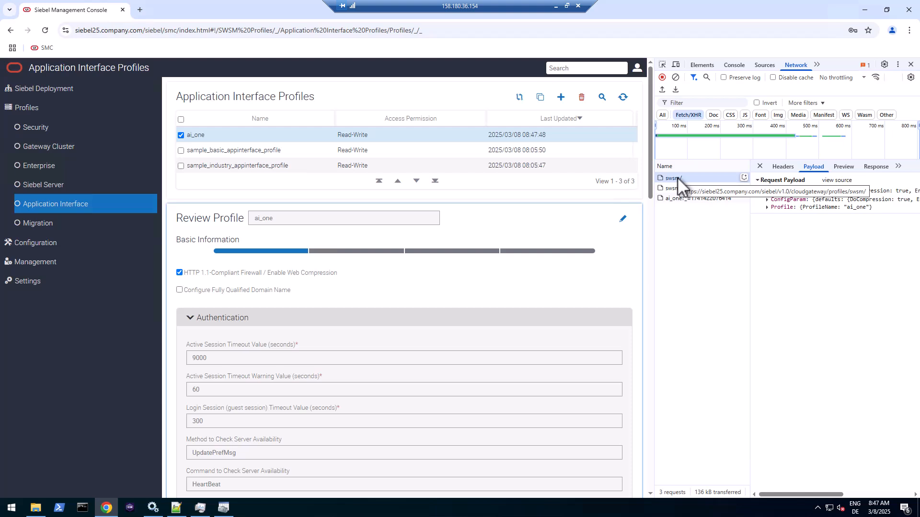
{"action": "left_click", "coordinate": [677, 177]}
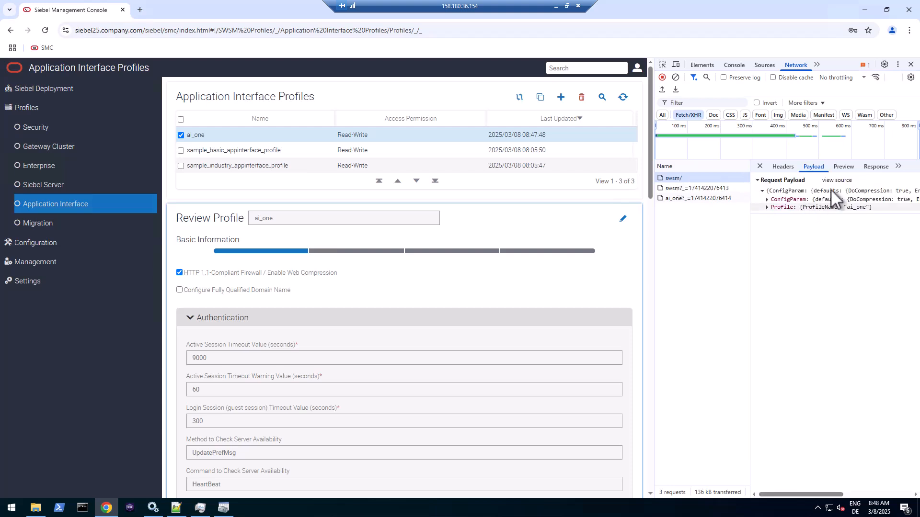
{"action": "left_click", "coordinate": [780, 166]}
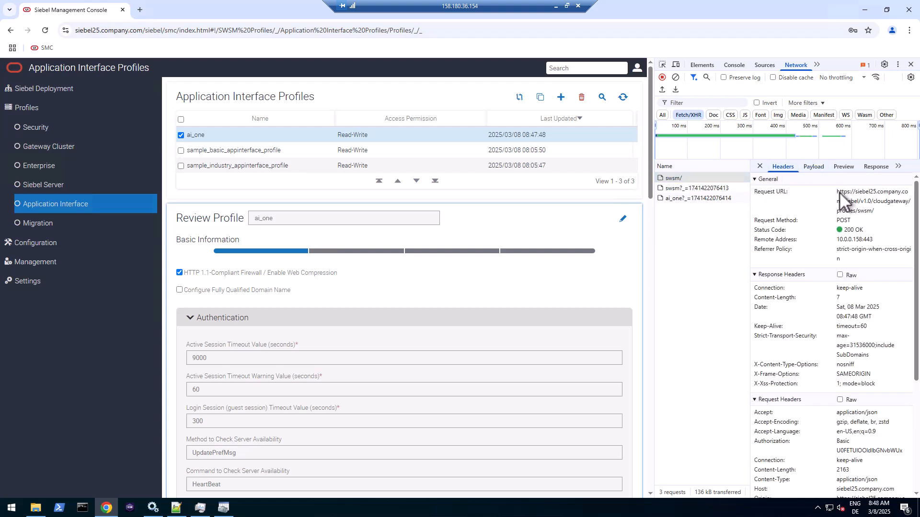
{"action": "left_click_drag", "start_coordinate": [854, 192], "coordinate": [878, 214]}
{"action": "key", "text": "ctrl+c"}
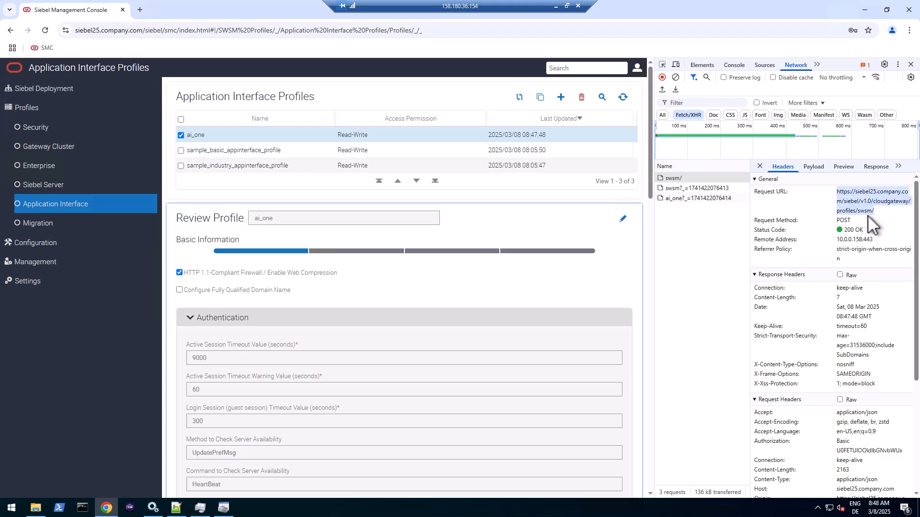
- Paste the swsm profile URL into the Notepad++ log on line 26
{"action": "left_click", "coordinate": [177, 509]}
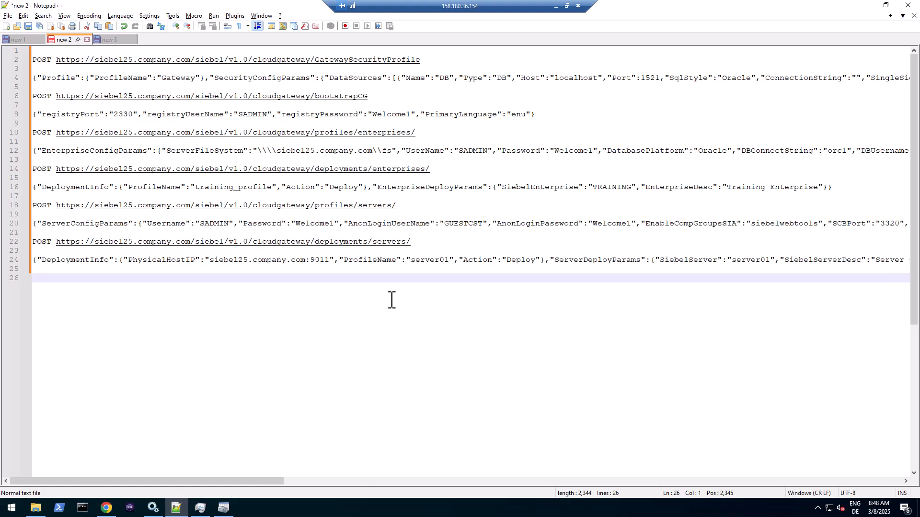
{"action": "key", "text": "ctrl+v"}
{"action": "key", "text": "Return"}
{"action": "key", "text": "Return"}
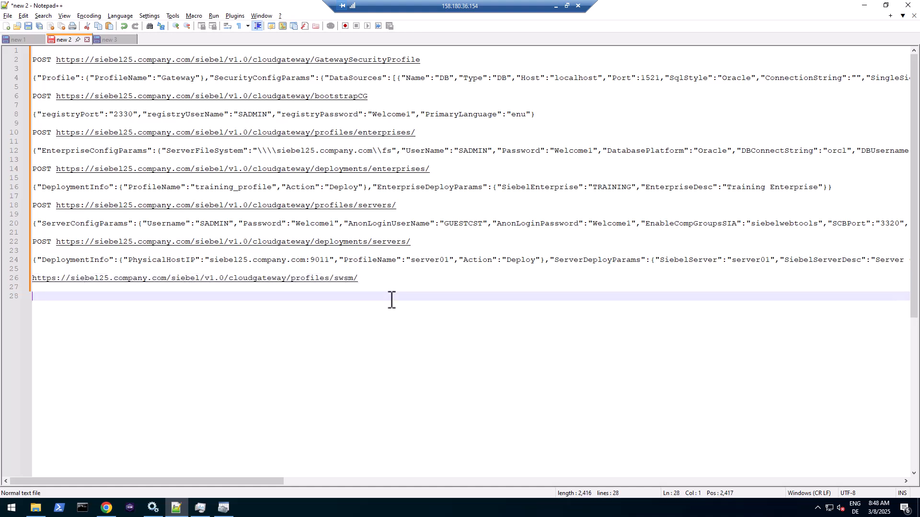
- Copy the raw ai_one JSON payload from DevTools and paste it on line 28
{"action": "left_click", "coordinate": [107, 512]}
{"action": "left_click", "coordinate": [815, 167]}
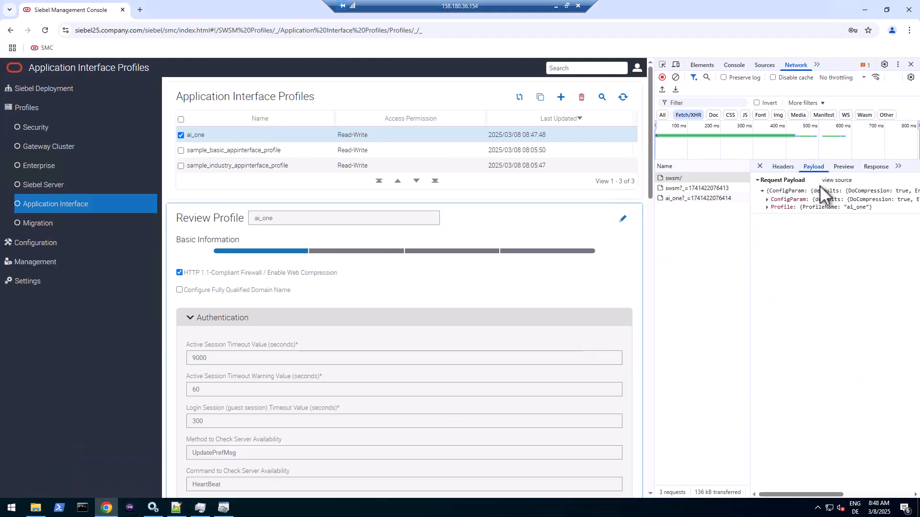
{"action": "left_click", "coordinate": [806, 197]}
{"action": "left_click", "coordinate": [833, 181]}
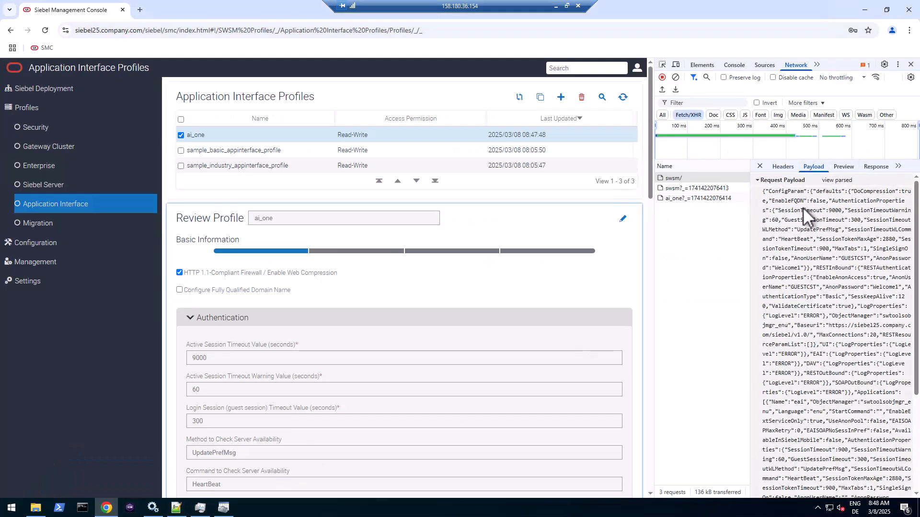
{"action": "left_click", "coordinate": [803, 209]}
{"action": "right_click", "coordinate": [803, 212]}
{"action": "left_click", "coordinate": [815, 225]}
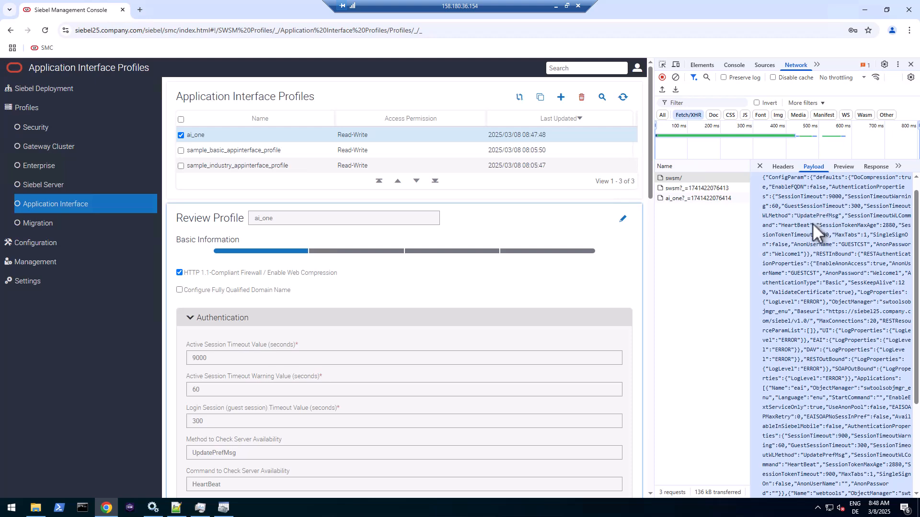
{"action": "left_click", "coordinate": [186, 512]}
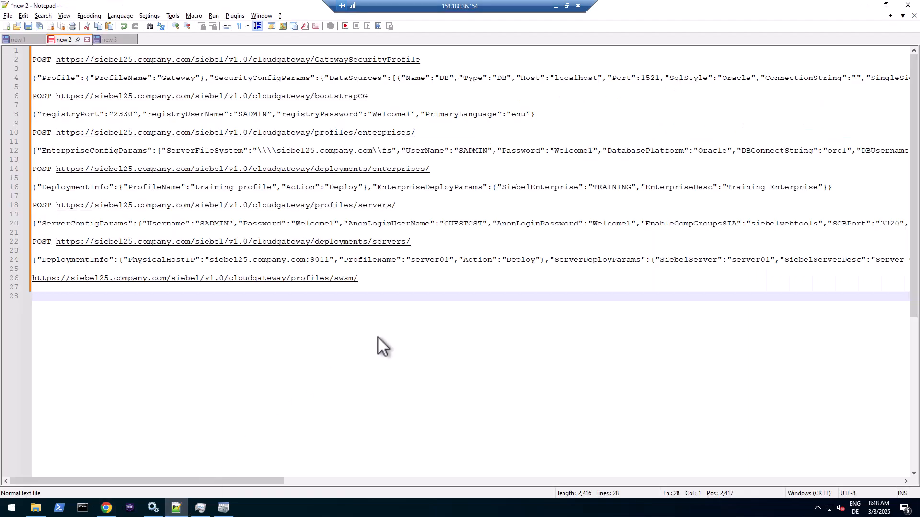
{"action": "key", "text": "ctrl+v"}
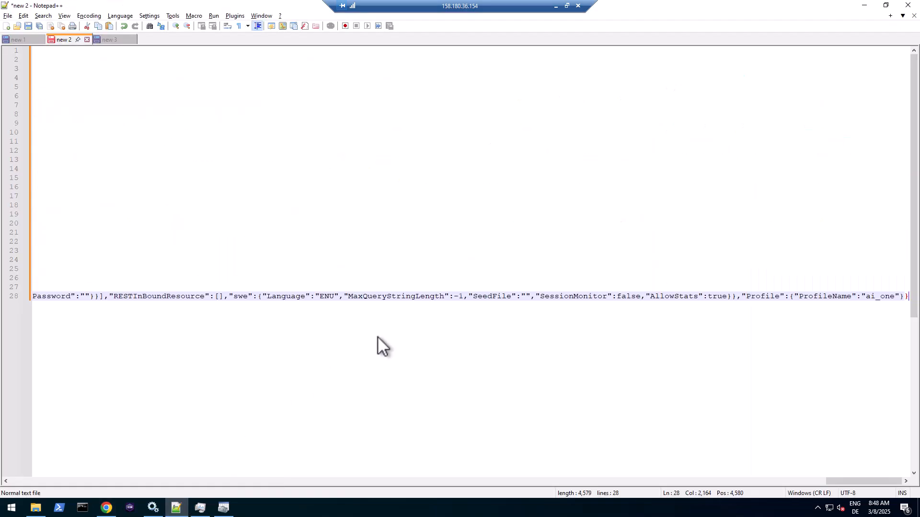
{"action": "key", "text": "Return"}
{"action": "key", "text": "Return"}
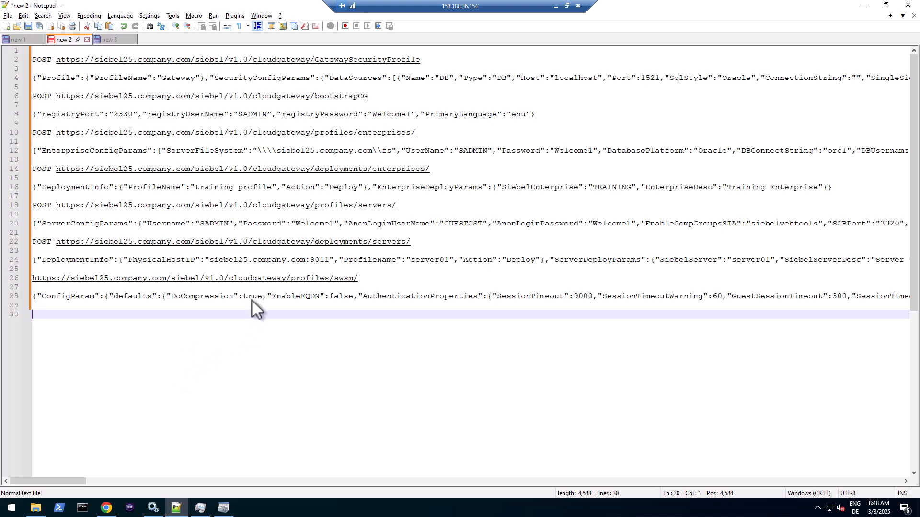
- Turn on word wrap to review the payload, then reopen the Siebel Deployment hierarchy
{"action": "left_click", "coordinate": [420, 300]}
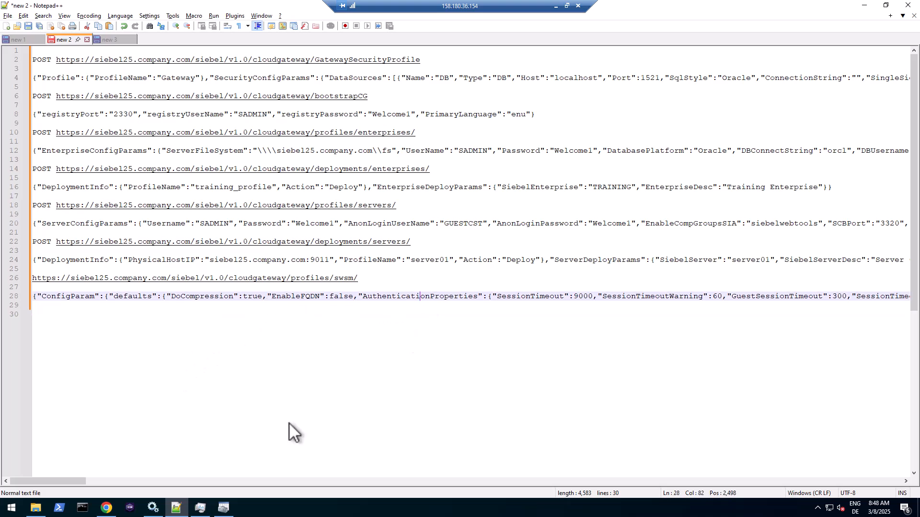
{"action": "mouse_move", "coordinate": [83, 481]}
{"action": "left_mouse_down"}
{"action": "mouse_move", "coordinate": [288, 464]}
{"action": "mouse_move", "coordinate": [72, 470]}
{"action": "left_mouse_up"}
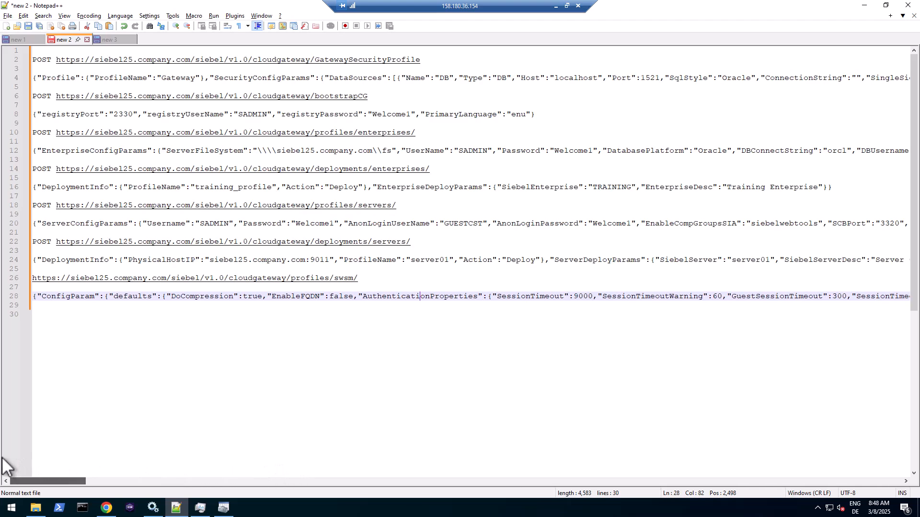
{"action": "left_click", "coordinate": [66, 16]}
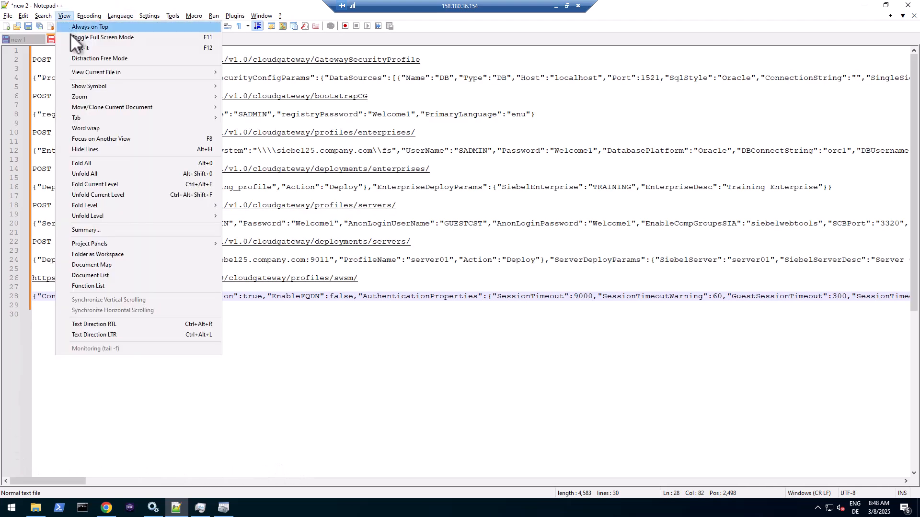
{"action": "left_click", "coordinate": [80, 128]}
{"action": "scroll", "coordinate": [398, 337], "scroll_direction": "down", "scroll_amount": 4}
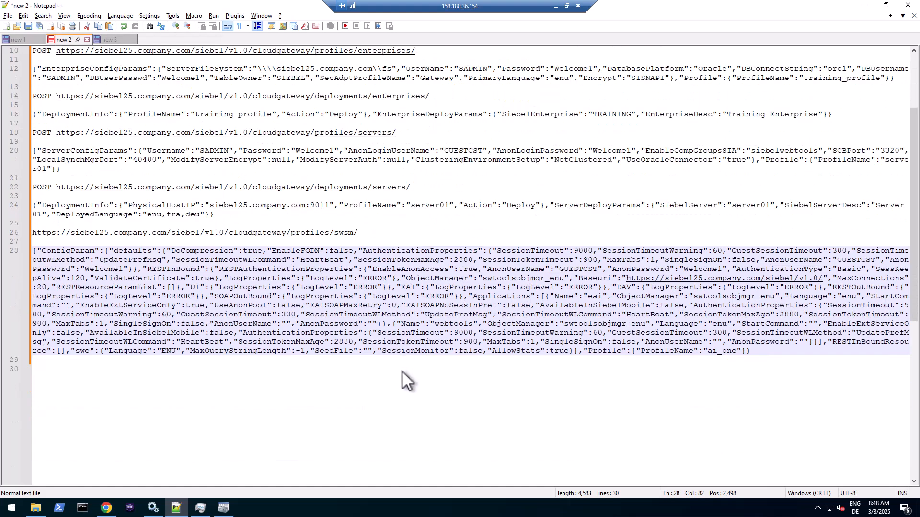
{"action": "left_click", "coordinate": [426, 332]}
{"action": "key", "text": "alt+Tab"}
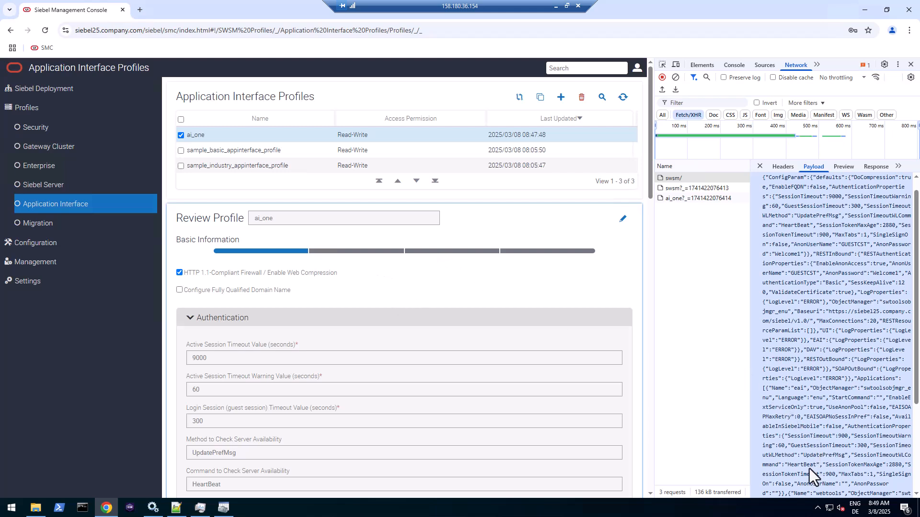
{"action": "left_click", "coordinate": [50, 88]}
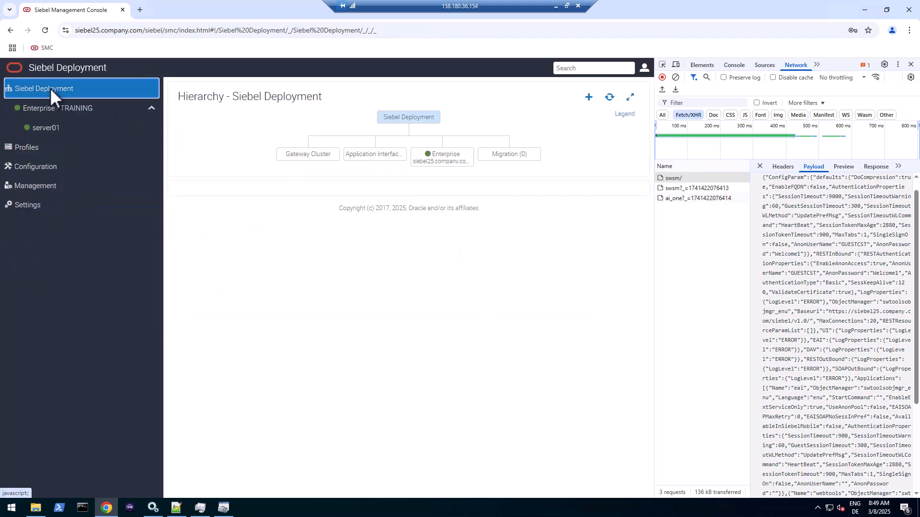
- Start a new Application Interface deployment with host name siebel25.company.com:443
{"action": "left_click", "coordinate": [590, 97]}
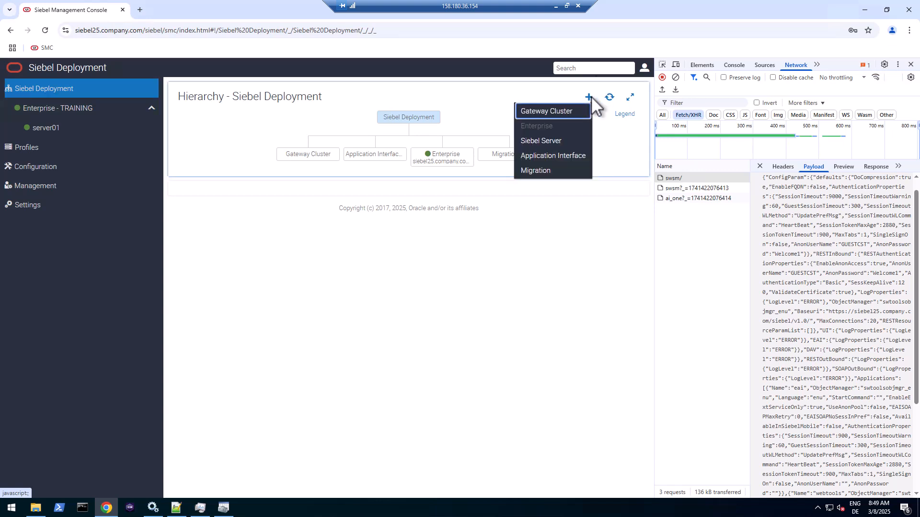
{"action": "left_click", "coordinate": [548, 154]}
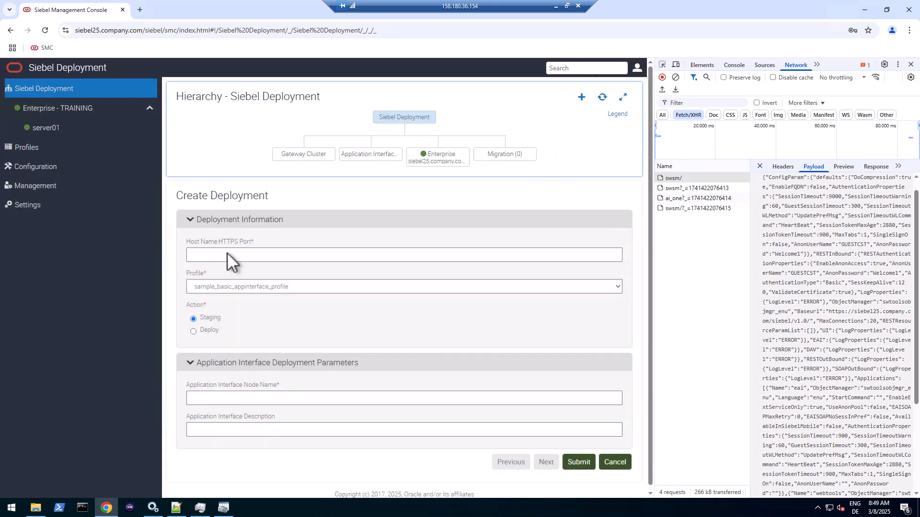
{"action": "left_click", "coordinate": [151, 28]}
{"action": "left_click", "coordinate": [144, 29]}
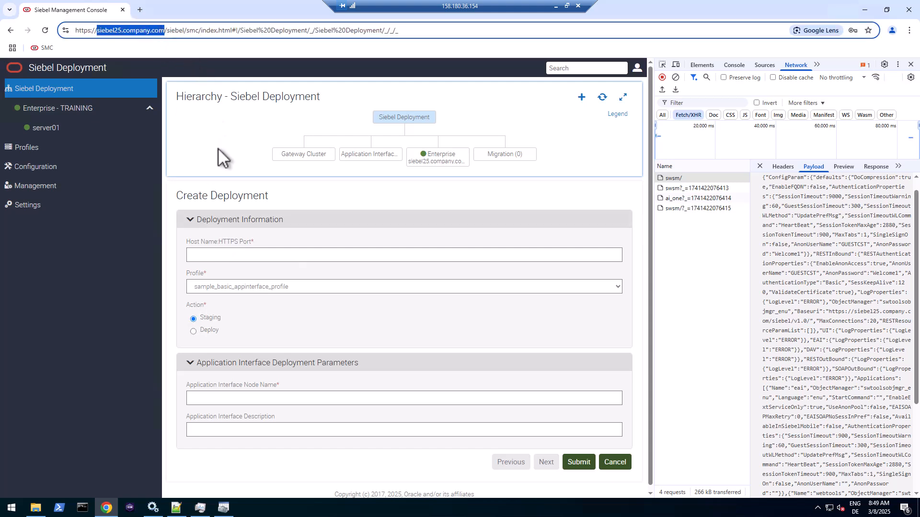
{"action": "left_click", "coordinate": [224, 257]}
{"action": "type", "text": "siebel25.company.com"}
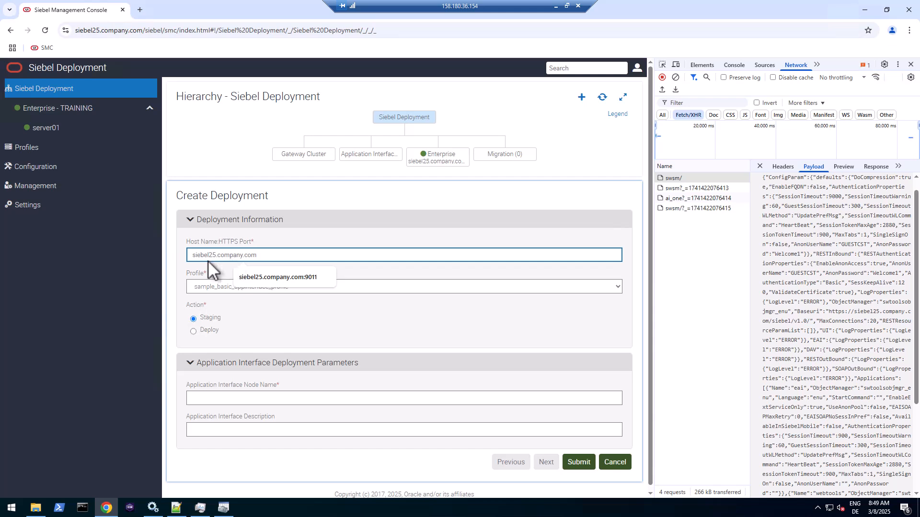
{"action": "type", "text": ":443"}
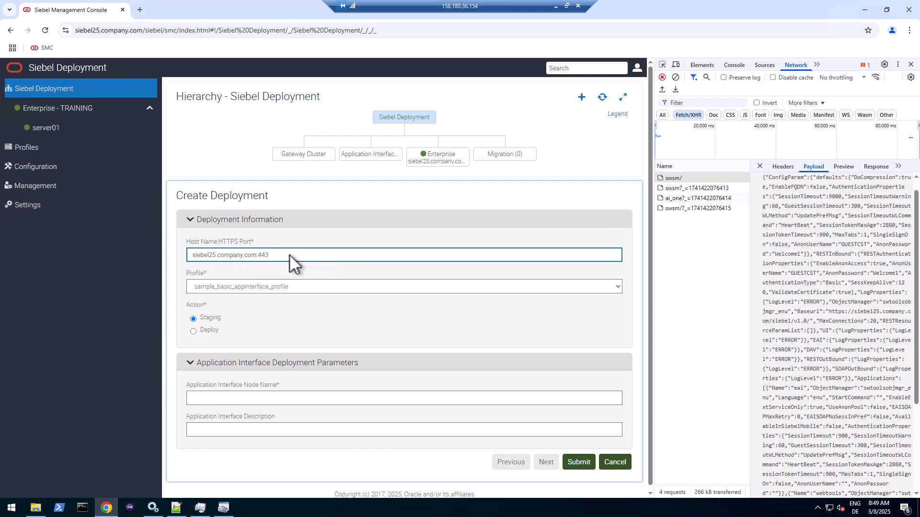
- Choose profile ai_one and action Deploy, with node name AI_ONE and description 'AI One'
{"action": "left_click", "coordinate": [296, 289]}
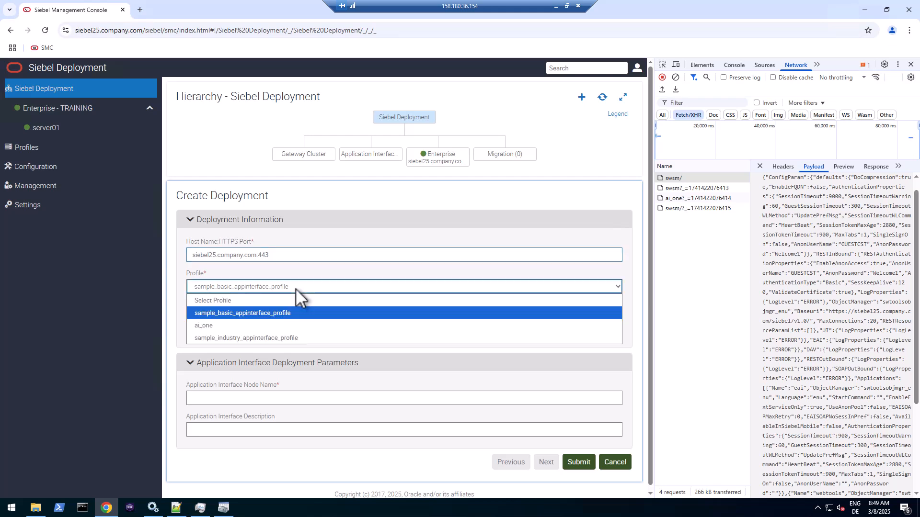
{"action": "left_click", "coordinate": [222, 326]}
{"action": "left_click", "coordinate": [195, 332]}
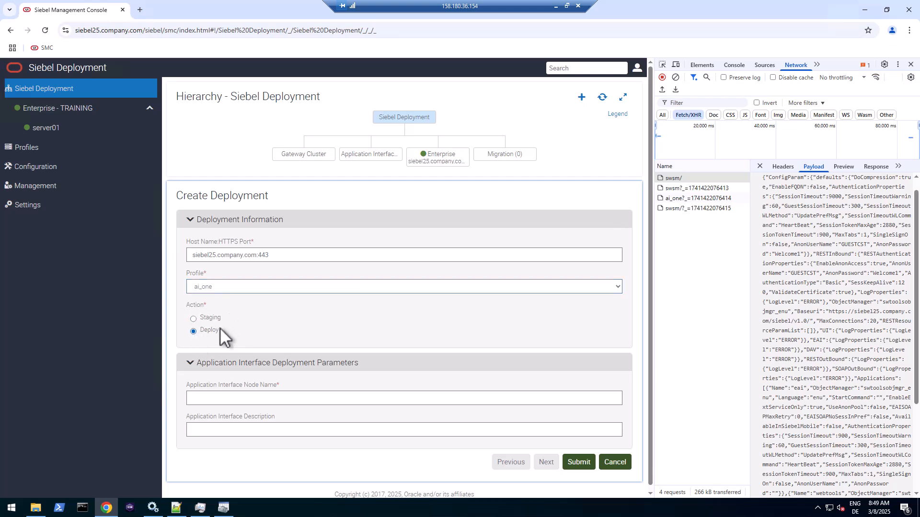
{"action": "left_click", "coordinate": [228, 398]}
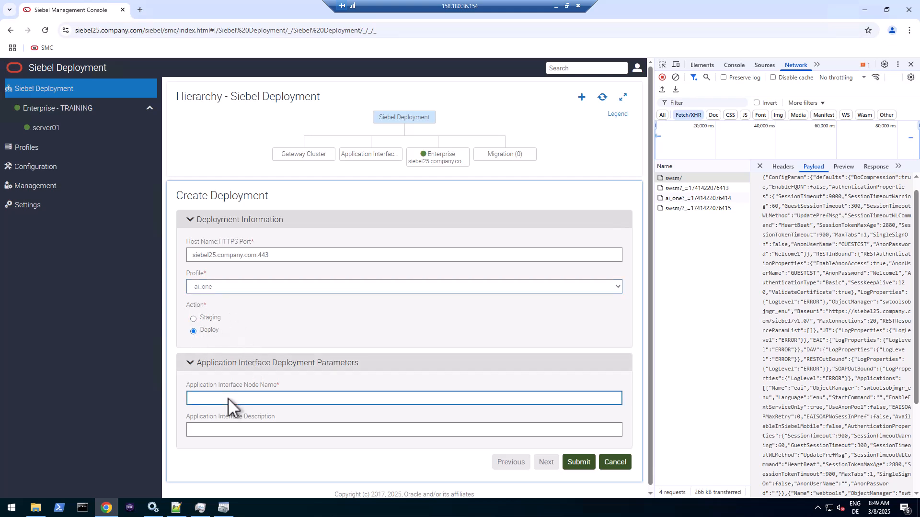
{"action": "type", "text": "AI 0"}
{"action": "key", "text": "BackSpace"}
{"action": "key", "text": "BackSpace"}
{"action": "type", "text": "_ONE"}
{"action": "key", "text": "Tab"}
{"action": "type", "text": "AI One"}
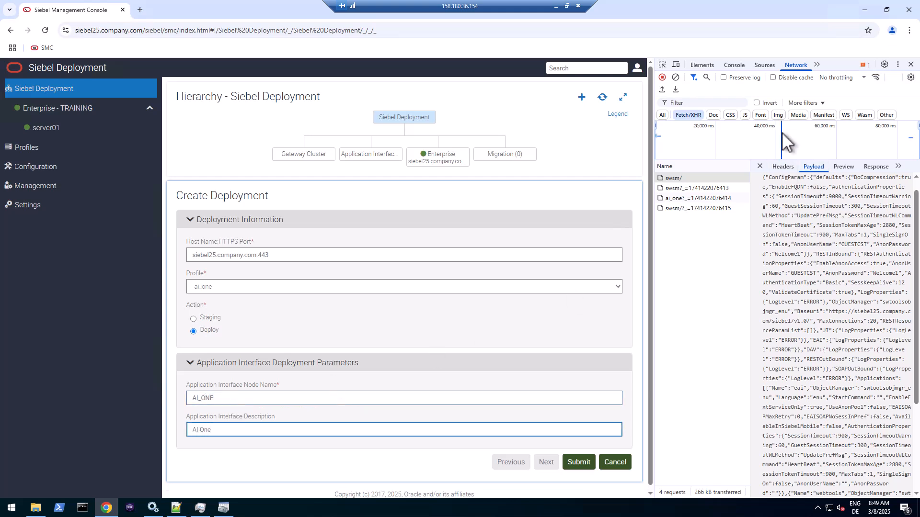
{"action": "left_click", "coordinate": [676, 77]}
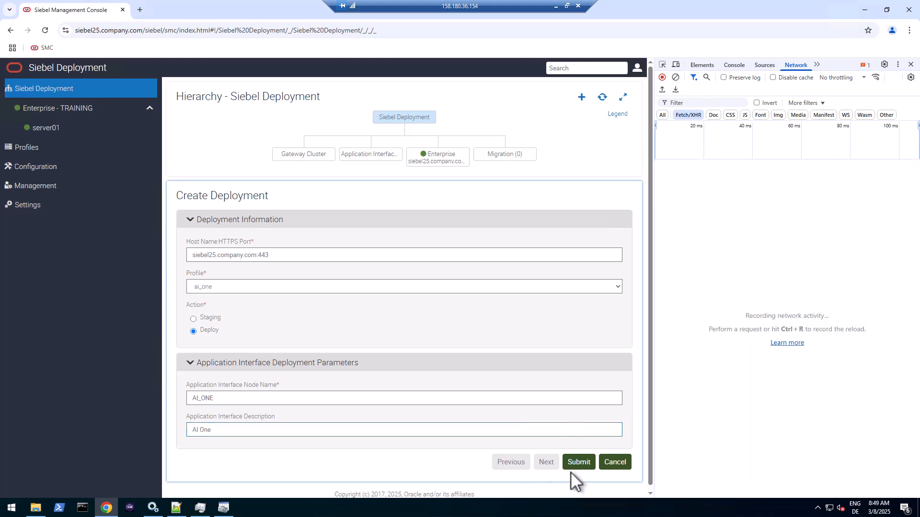
- Submit the AI_ONE deployment and log its swsm request URL on line 30 in Notepad++
{"action": "left_click", "coordinate": [577, 462]}
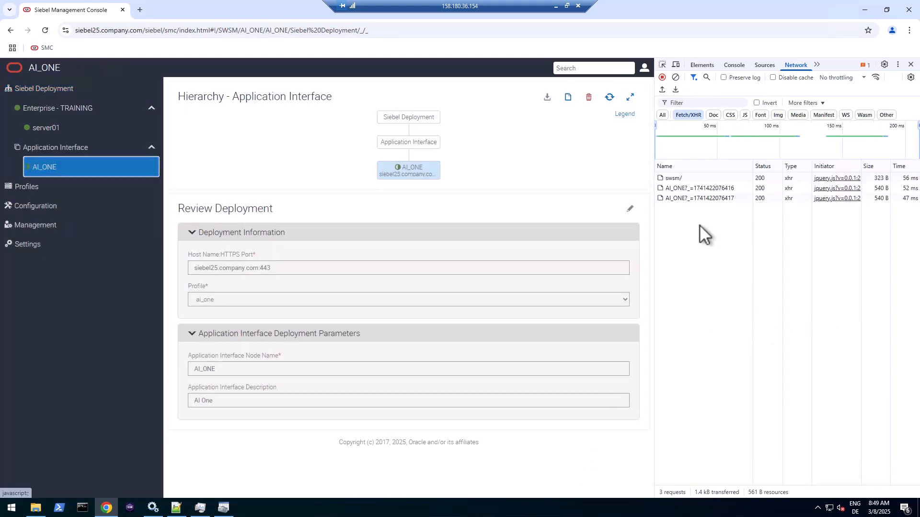
{"action": "left_click", "coordinate": [671, 178]}
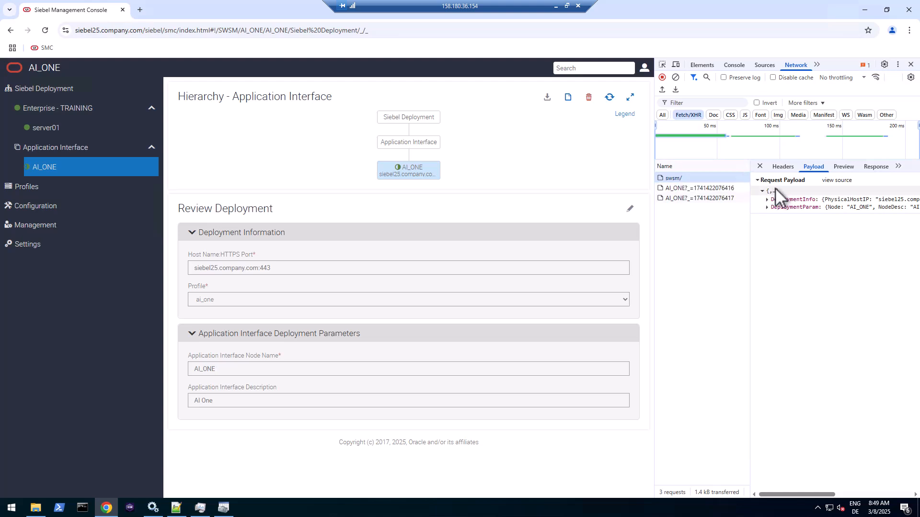
{"action": "left_click", "coordinate": [785, 168]}
{"action": "left_click_drag", "start_coordinate": [838, 192], "coordinate": [897, 221]}
{"action": "key", "text": "ctrl+c"}
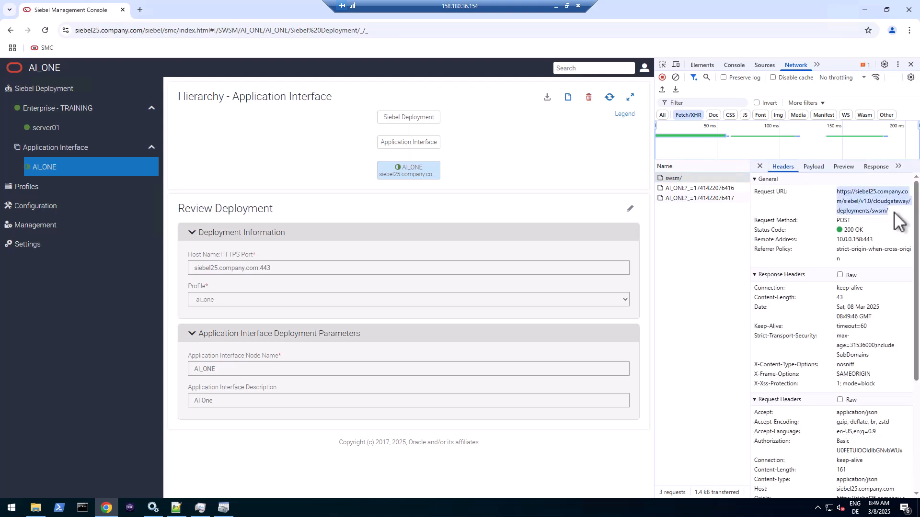
{"action": "left_click", "coordinate": [176, 510]}
{"action": "left_click", "coordinate": [144, 386]}
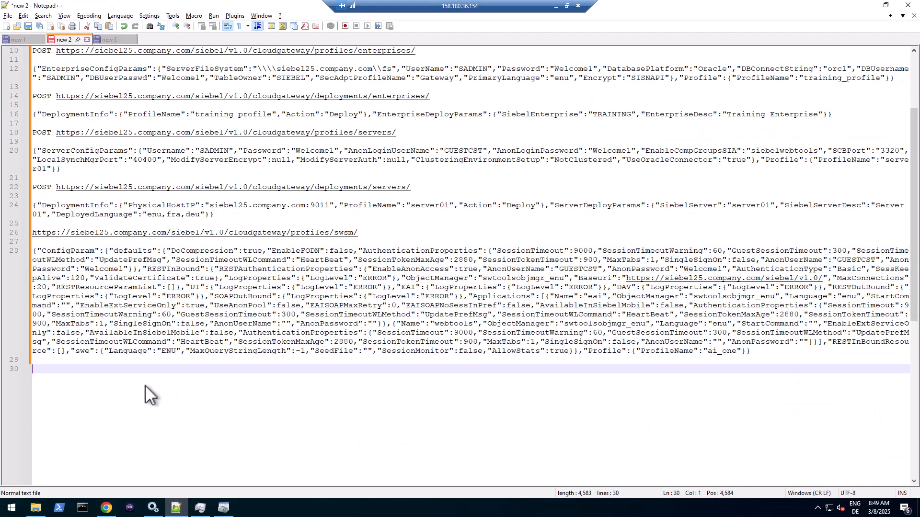
{"action": "key", "text": "ctrl+v"}
{"action": "key", "text": "Return"}
{"action": "key", "text": "Return"}
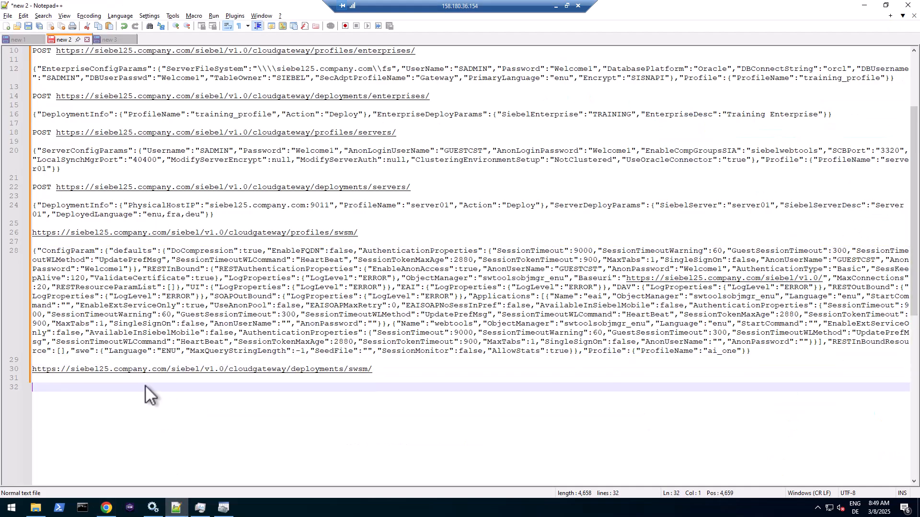
- Paste the deployment's raw JSON payload into the REST call log below the URL
{"action": "left_click", "coordinate": [106, 507]}
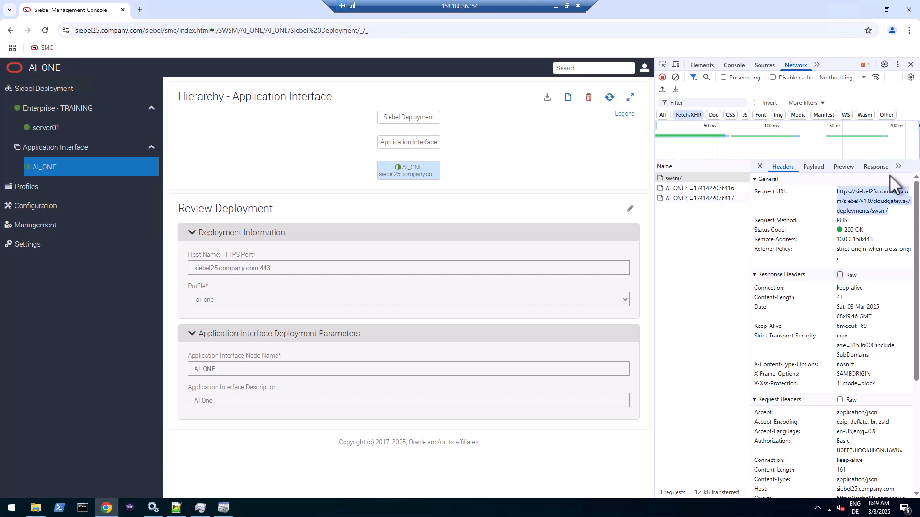
{"action": "left_click", "coordinate": [812, 165]}
{"action": "left_click", "coordinate": [820, 181]}
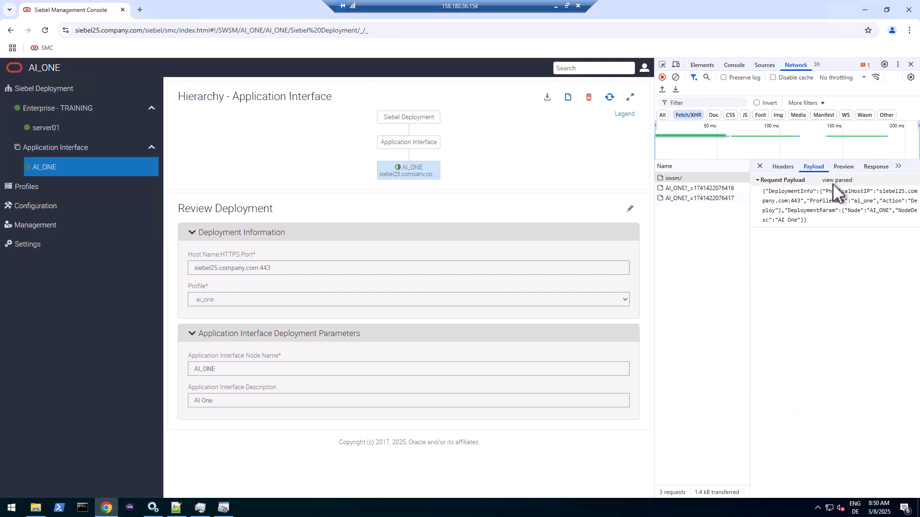
{"action": "triple_click", "coordinate": [799, 209]}
{"action": "key", "text": "ctrl+c"}
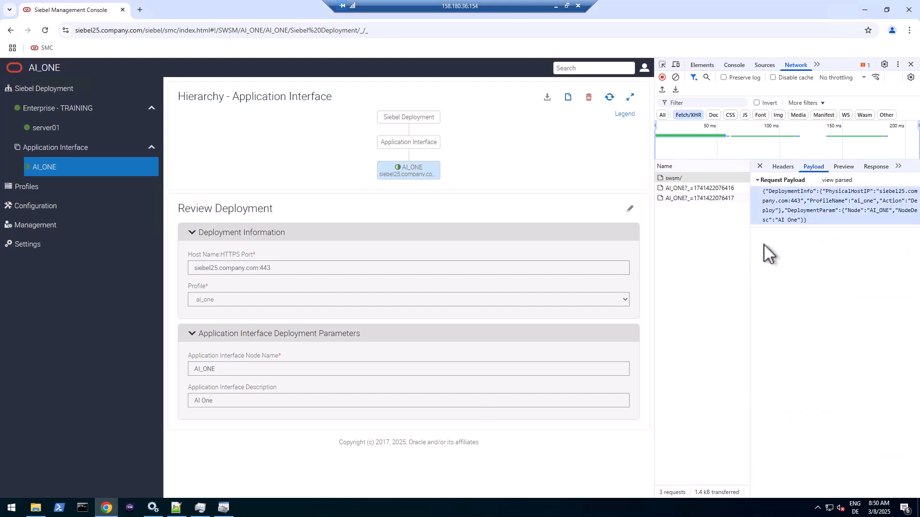
{"action": "key", "text": "alt+Tab"}
{"action": "key", "text": "ctrl+v"}
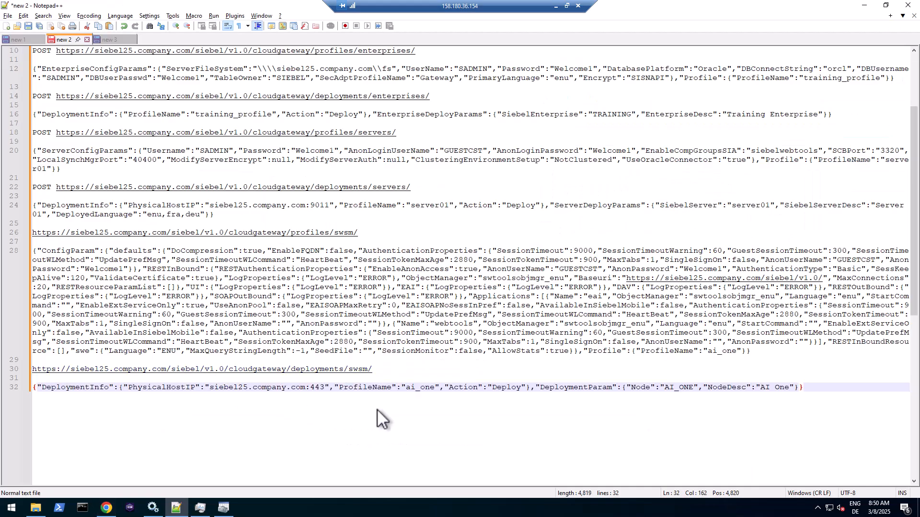
{"action": "key", "text": "ctrl+s"}
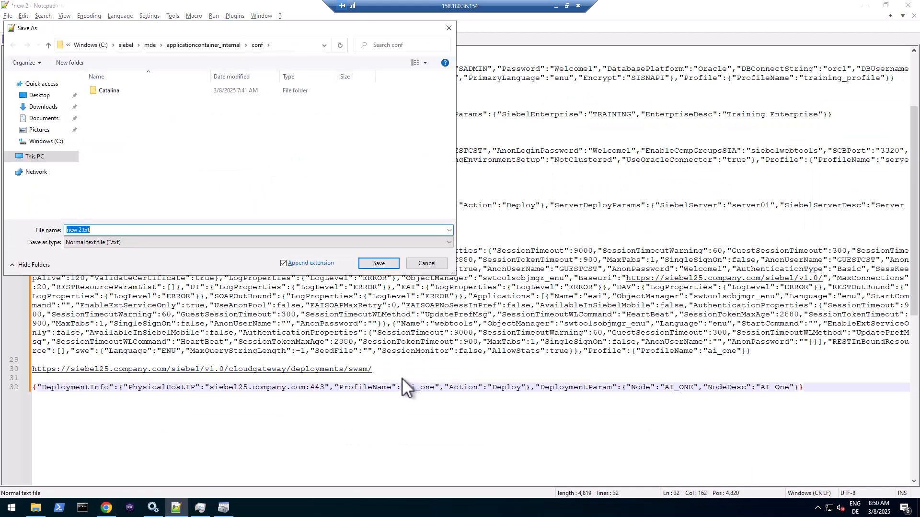
{"action": "left_click", "coordinate": [427, 263]}
- Refresh the deployment hierarchy, reopen AI_ONE and select the server part of the address
{"action": "left_click", "coordinate": [106, 508]}
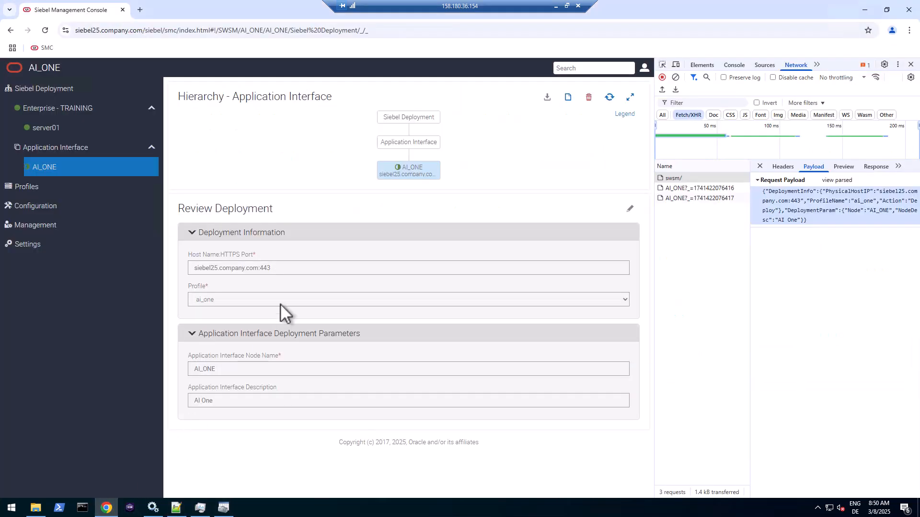
{"action": "left_click", "coordinate": [609, 97]}
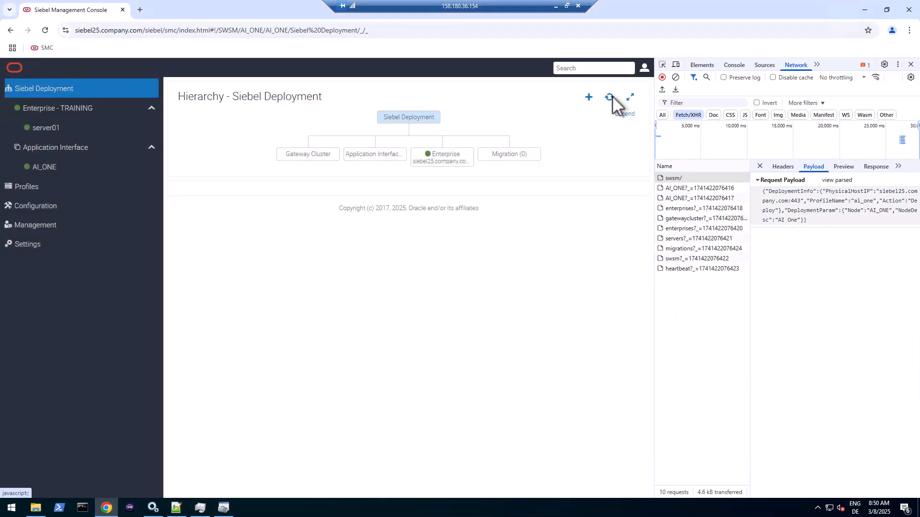
{"action": "left_click", "coordinate": [59, 166]}
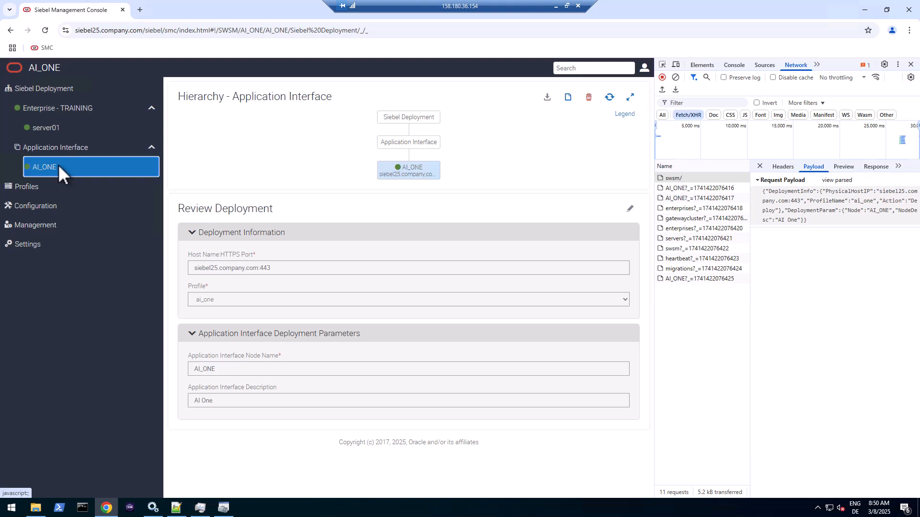
{"action": "left_click", "coordinate": [110, 32]}
{"action": "left_click", "coordinate": [80, 33]}
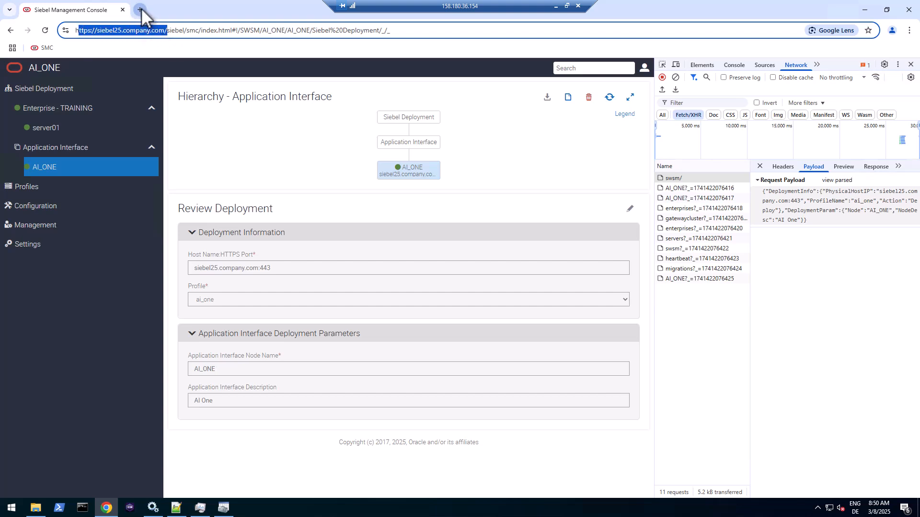
{"action": "key", "text": "ctrl+t"}
{"action": "type", "text": "ttps://siebel25.company.com/"}
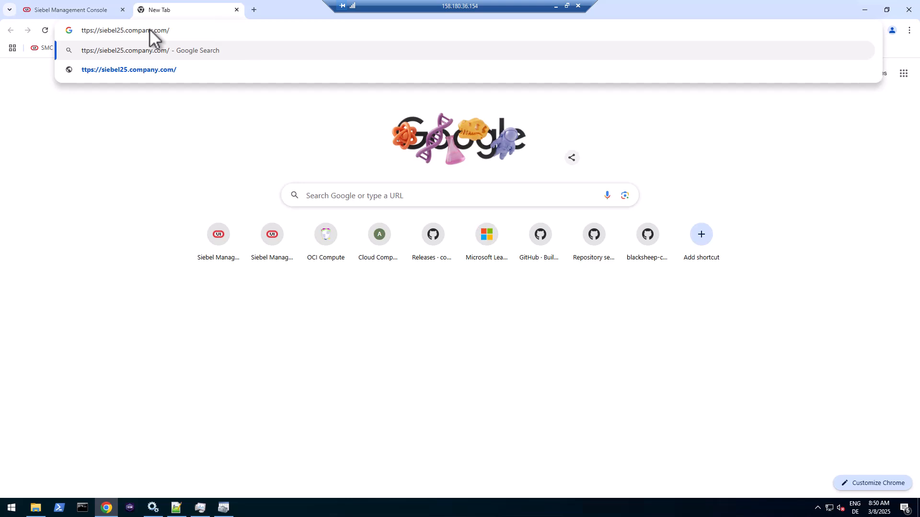
{"action": "key", "text": "Home"}
{"action": "type", "text": "h"}
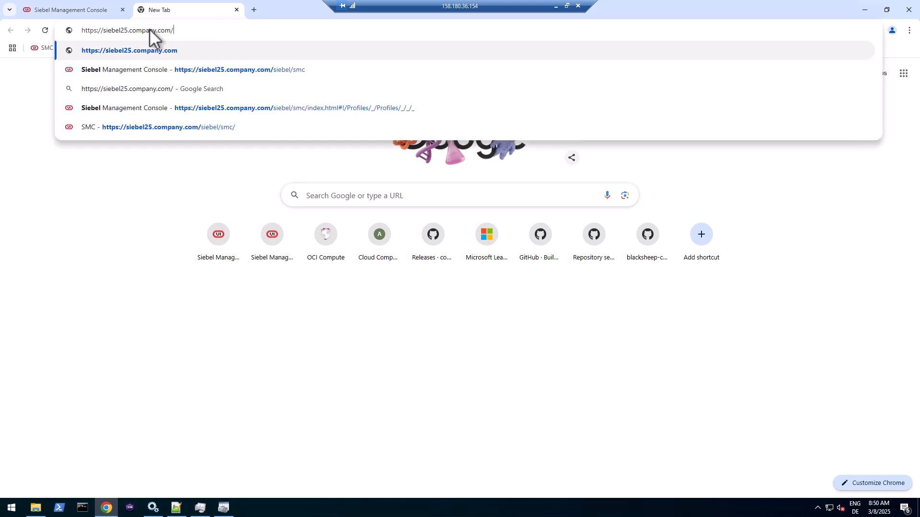
{"action": "type", "text": "siebel"}
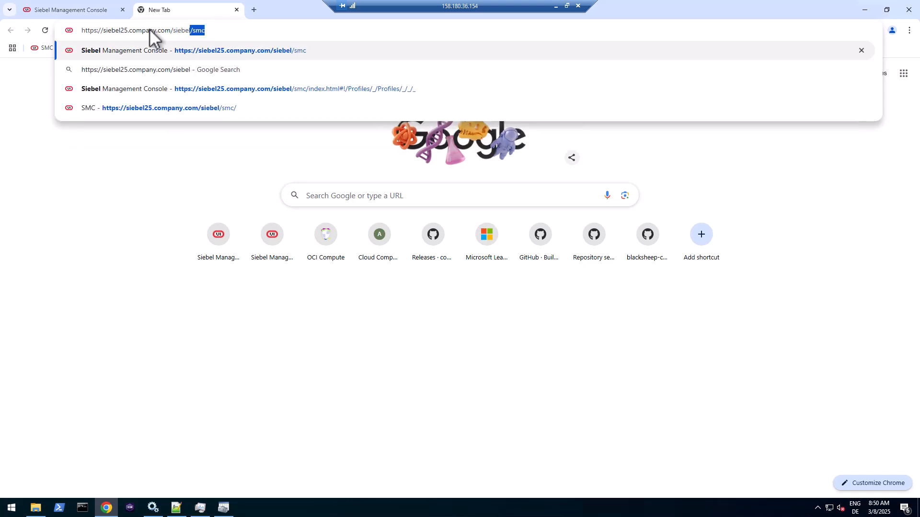
{"action": "type", "text": "/app/we"}
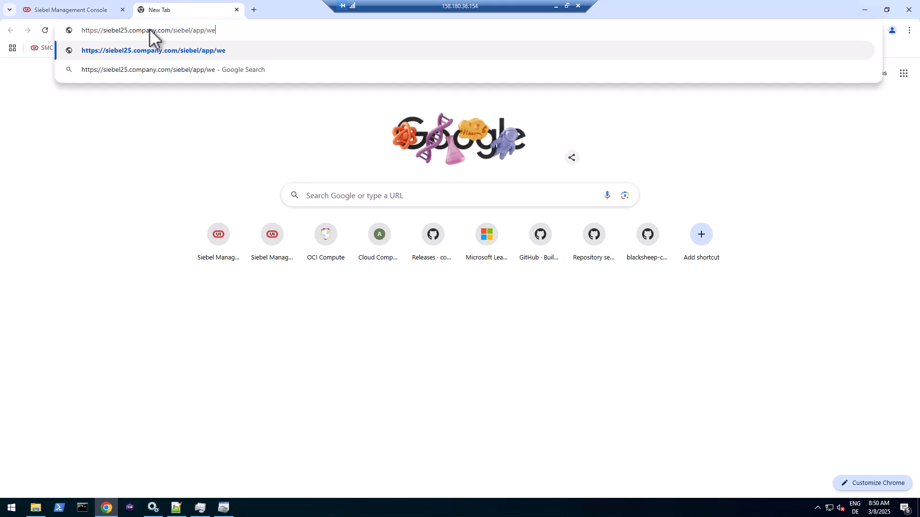
{"action": "type", "text": "btools/enu"}
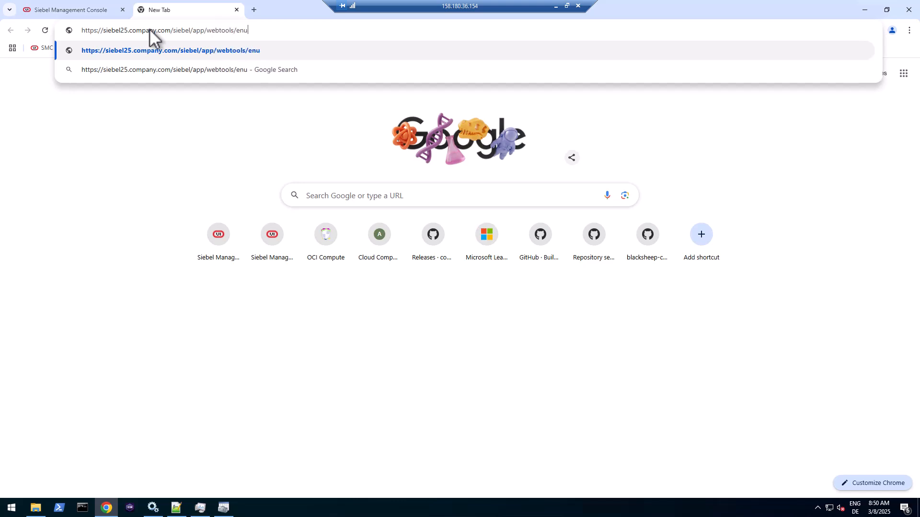
{"action": "key", "text": "Return"}
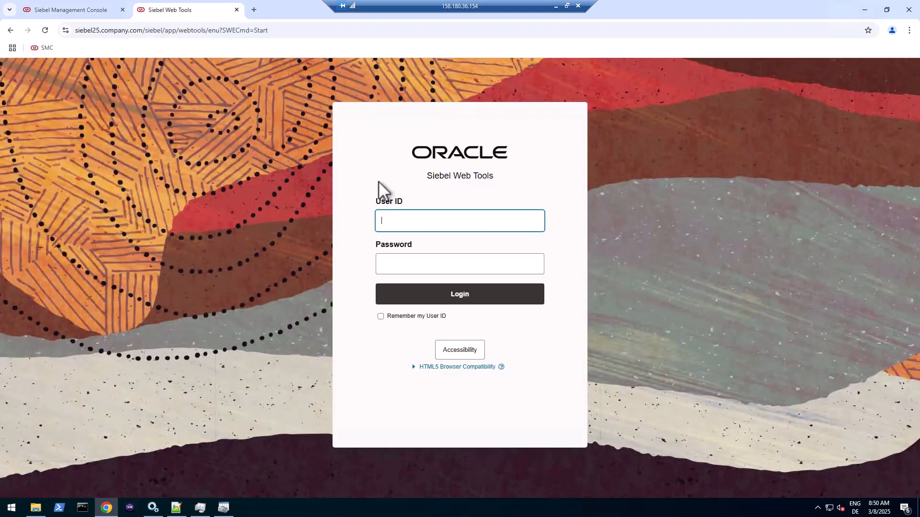
{"action": "left_click", "coordinate": [449, 222]}
{"action": "type", "text": "SADMIN"}
{"action": "key", "text": "Tab"}
{"action": "type", "text": "W"}
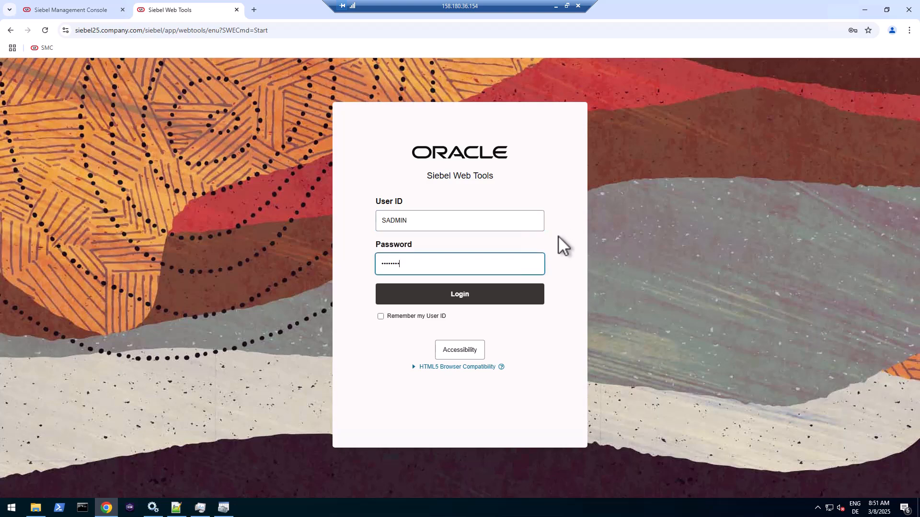
{"action": "left_click", "coordinate": [464, 295]}
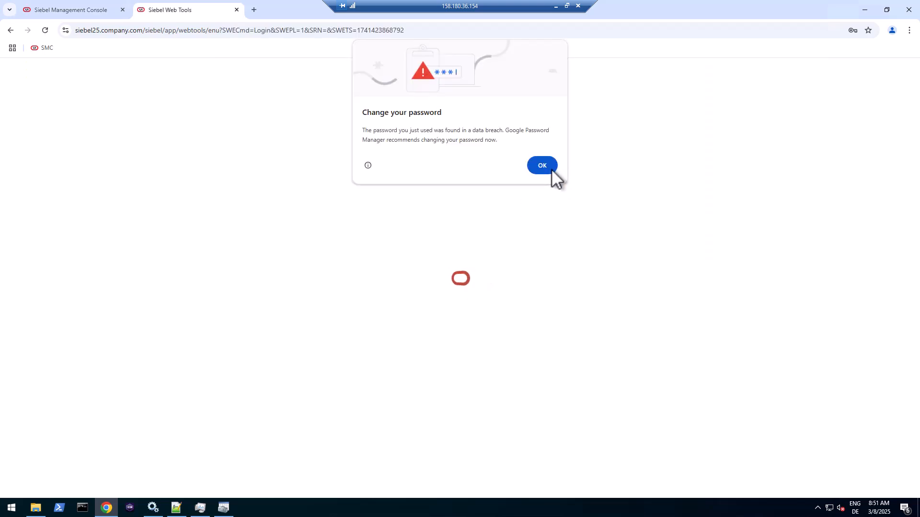
- Dismiss the password warning and read repository version 25.2 in Technical Support information
{"action": "left_click", "coordinate": [552, 169]}
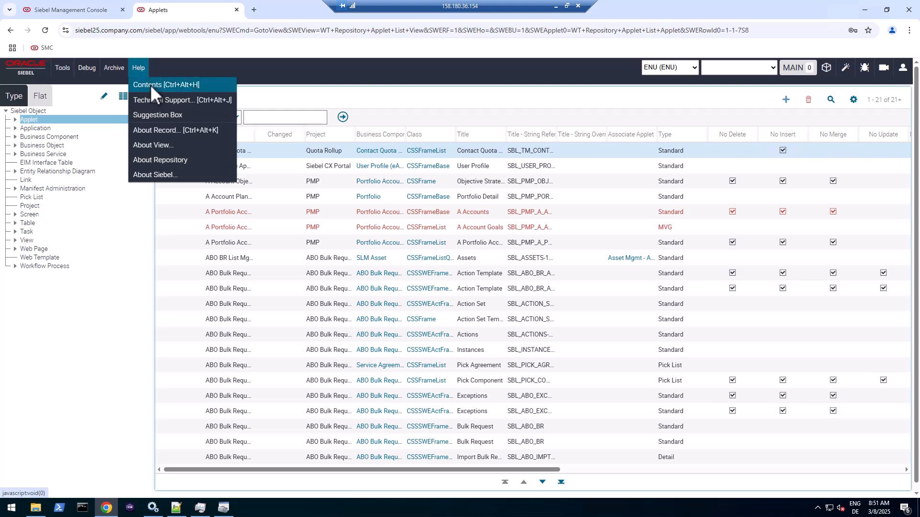
{"action": "left_click", "coordinate": [153, 99]}
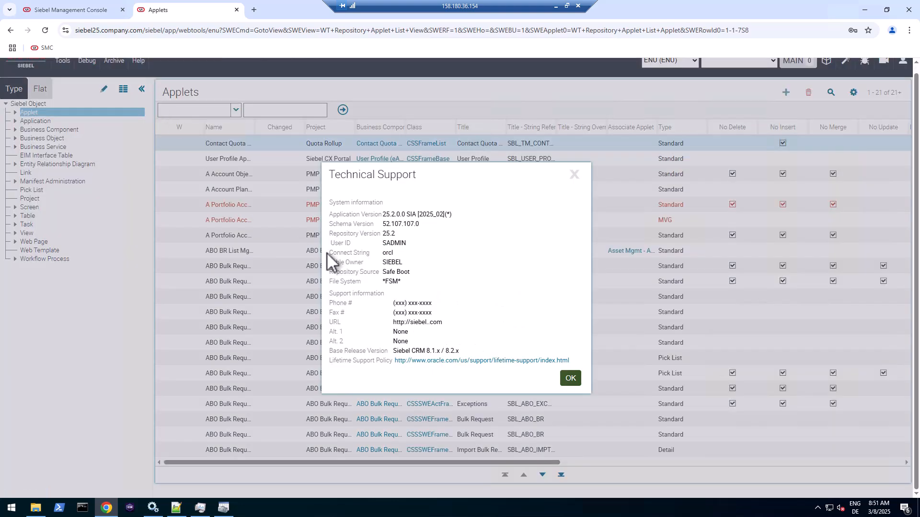
{"action": "left_click_drag", "start_coordinate": [383, 216], "coordinate": [396, 234]}
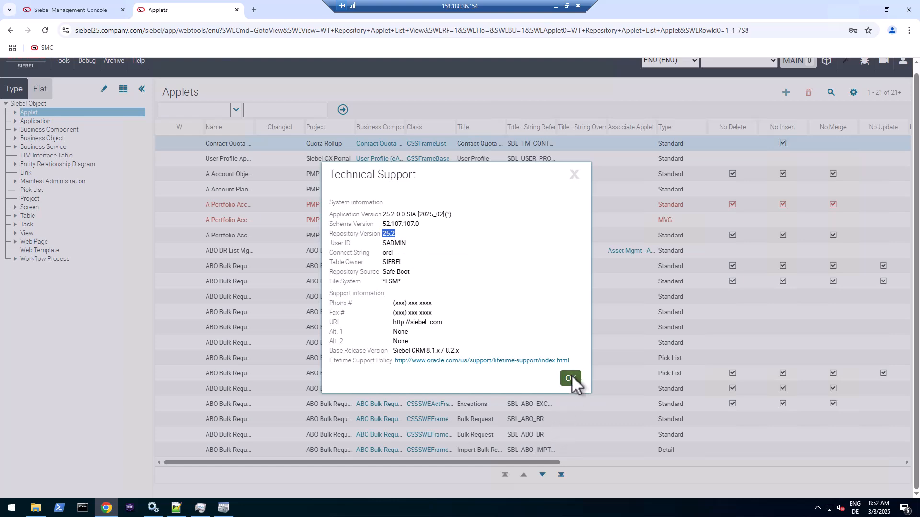
{"action": "left_click", "coordinate": [569, 378]}
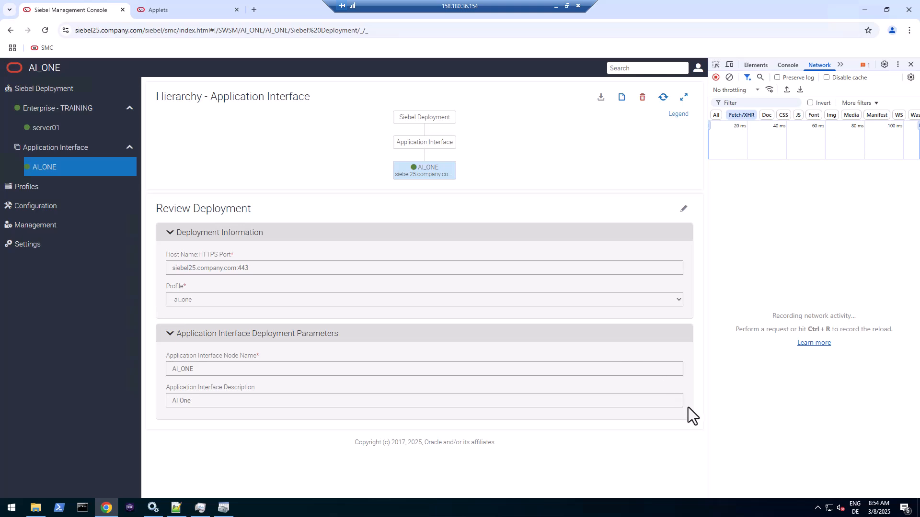
- Go to Configuration > Enterprises: TRAINING > Component Definitions, listing all 360 definitions
{"action": "left_click", "coordinate": [46, 208]}
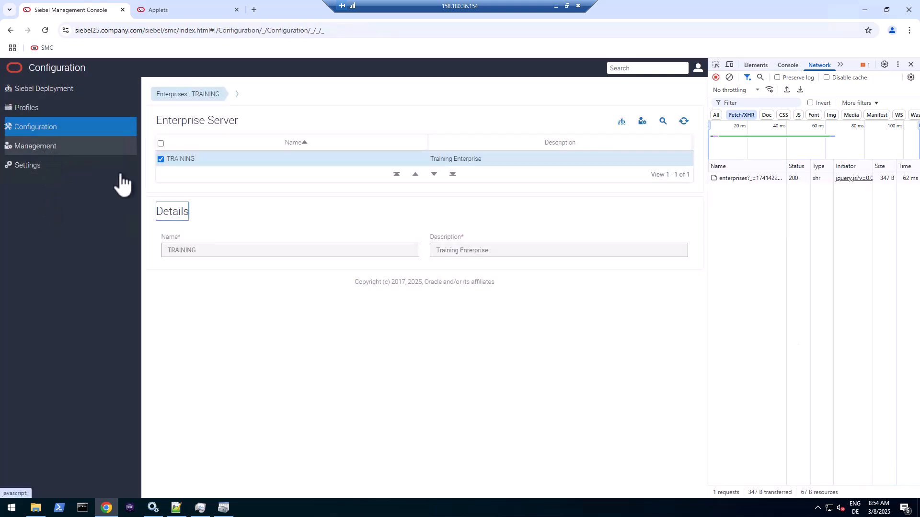
{"action": "left_click", "coordinate": [232, 95]}
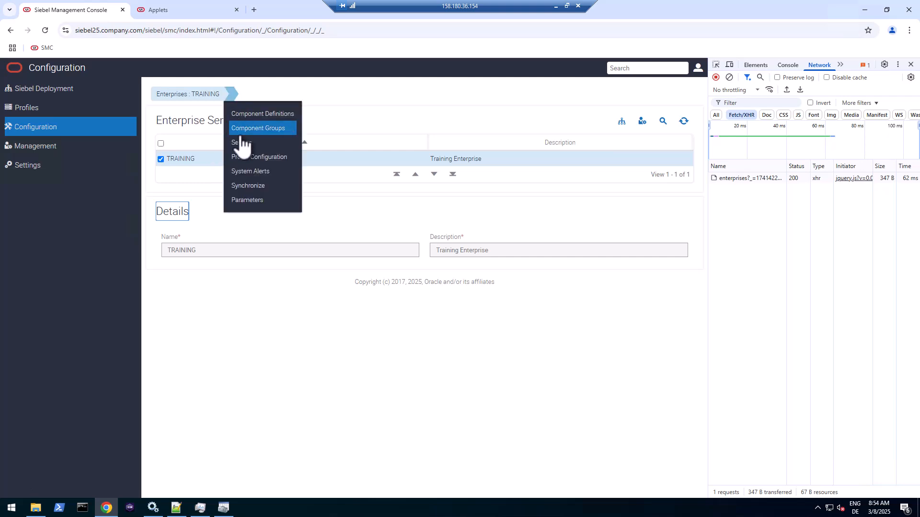
{"action": "left_click", "coordinate": [241, 130]}
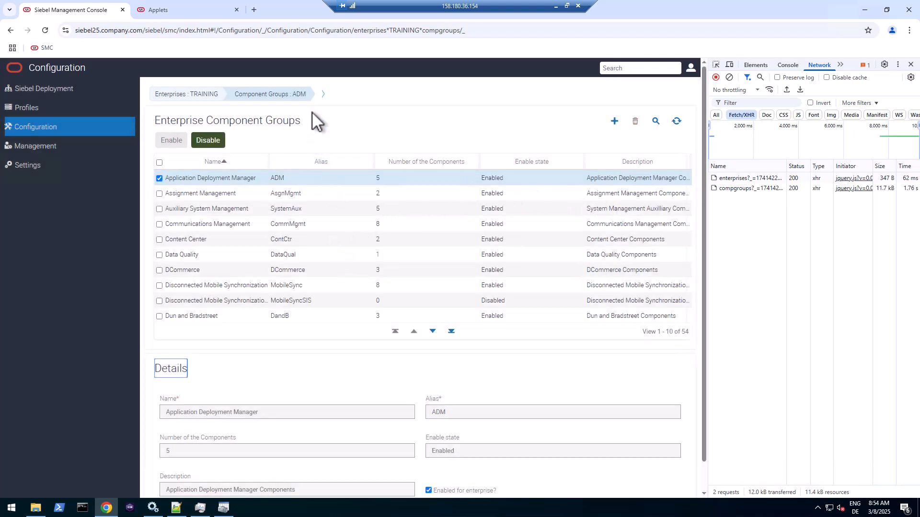
{"action": "mouse_move", "coordinate": [258, 97]}
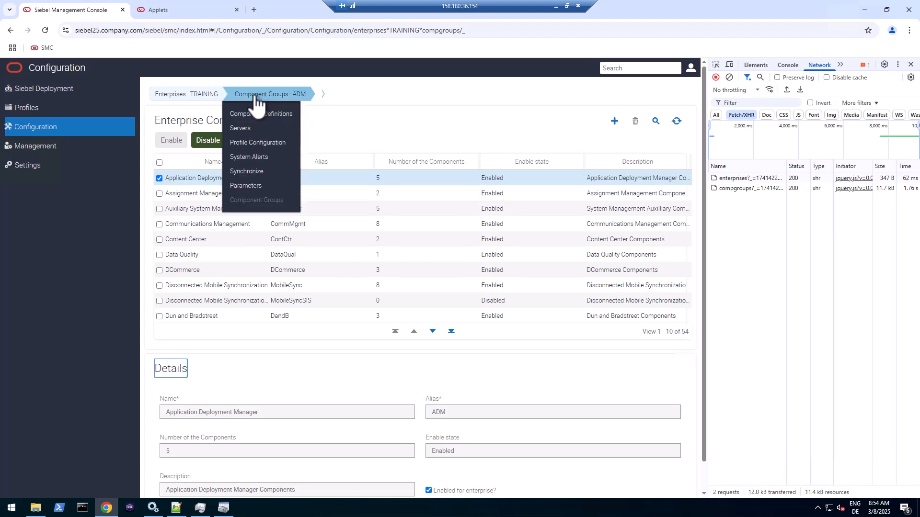
{"action": "left_click", "coordinate": [262, 115]}
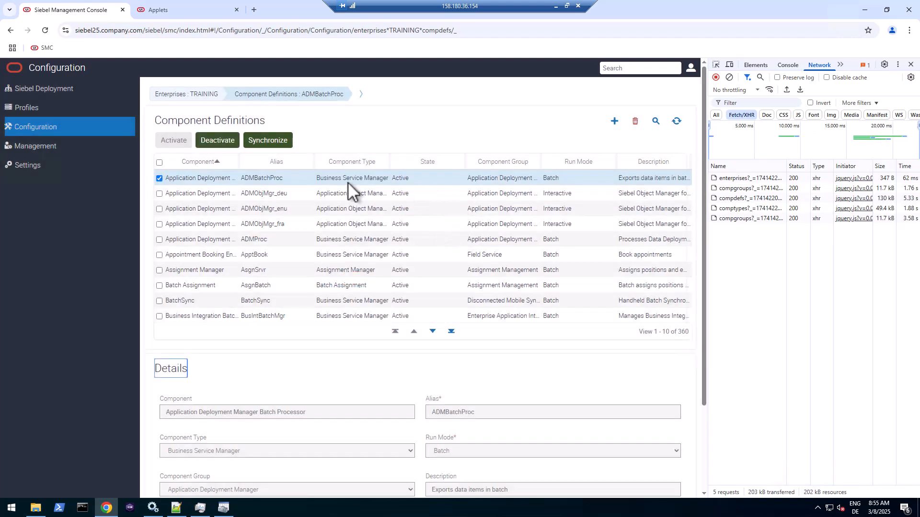
- Query by the Enterprise Application Integration group for 15 results and widen the Component column
{"action": "left_click", "coordinate": [656, 123]}
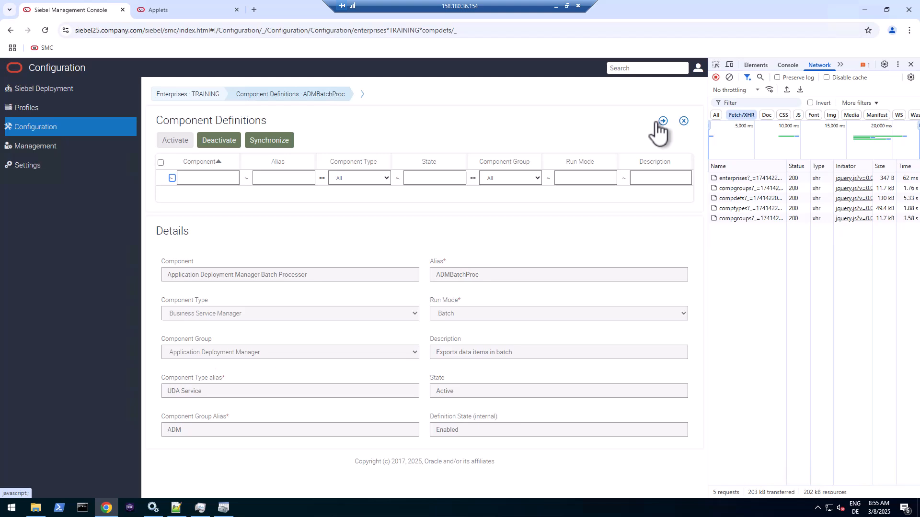
{"action": "left_click", "coordinate": [536, 177]}
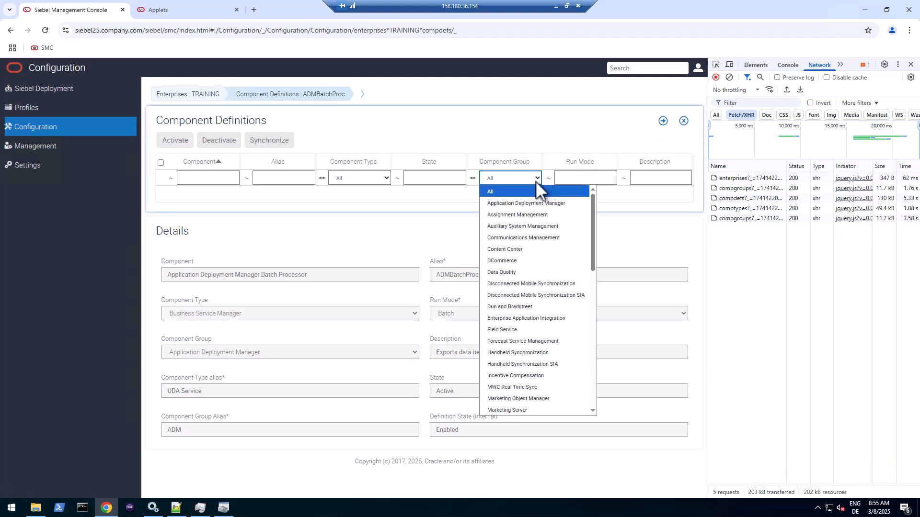
{"action": "left_click", "coordinate": [538, 319]}
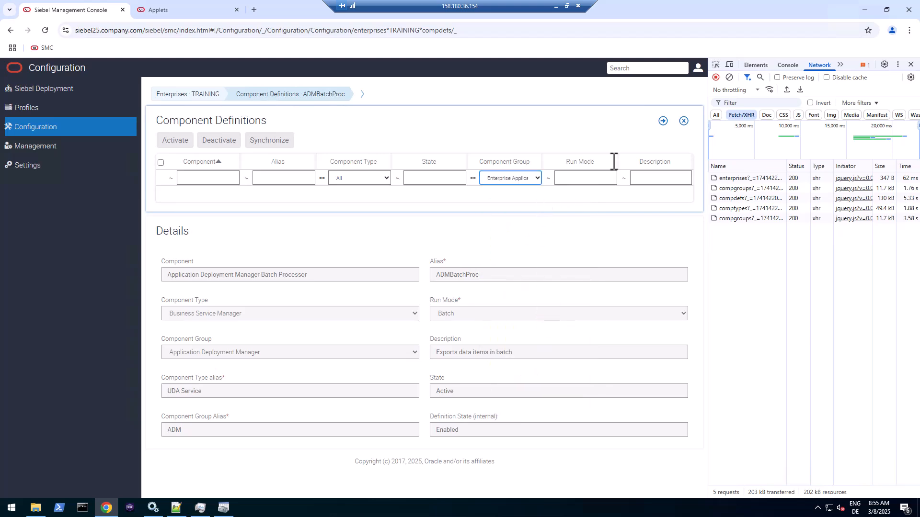
{"action": "left_click", "coordinate": [663, 121]}
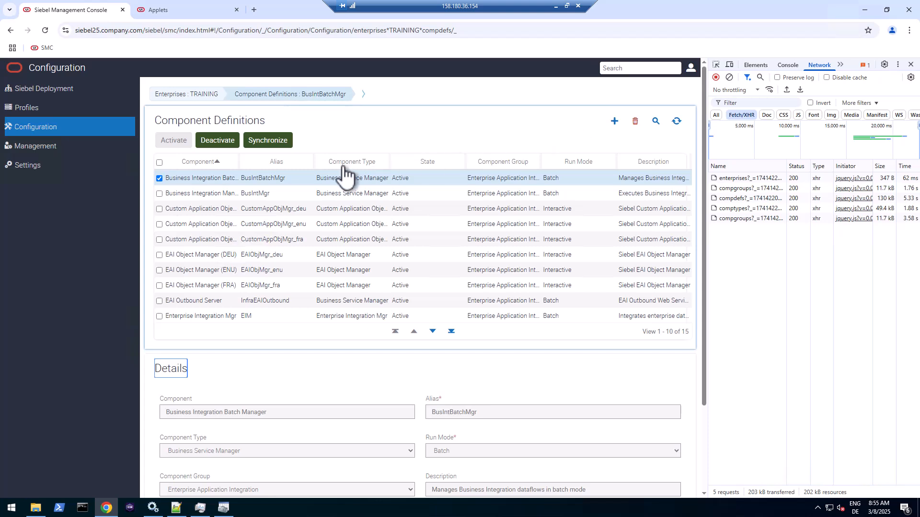
{"action": "left_click_drag", "start_coordinate": [239, 163], "coordinate": [309, 160]}
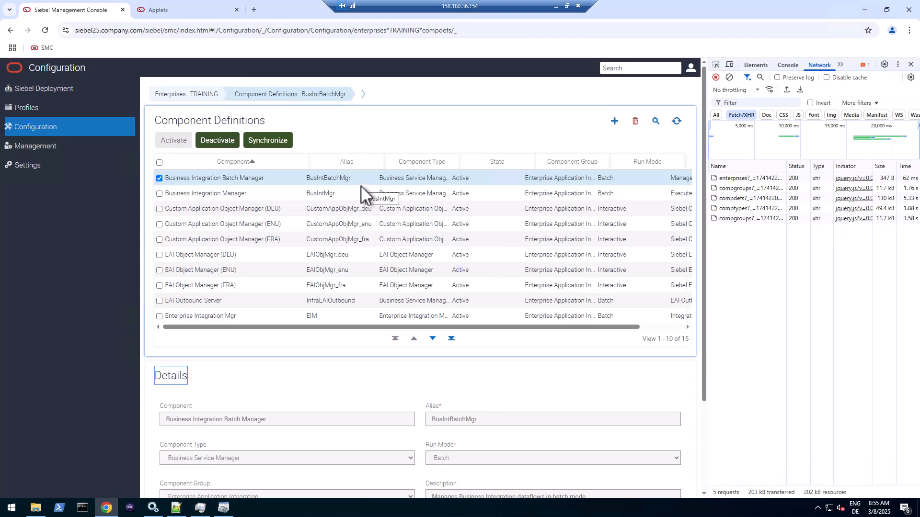
{"action": "left_click", "coordinate": [729, 78]}
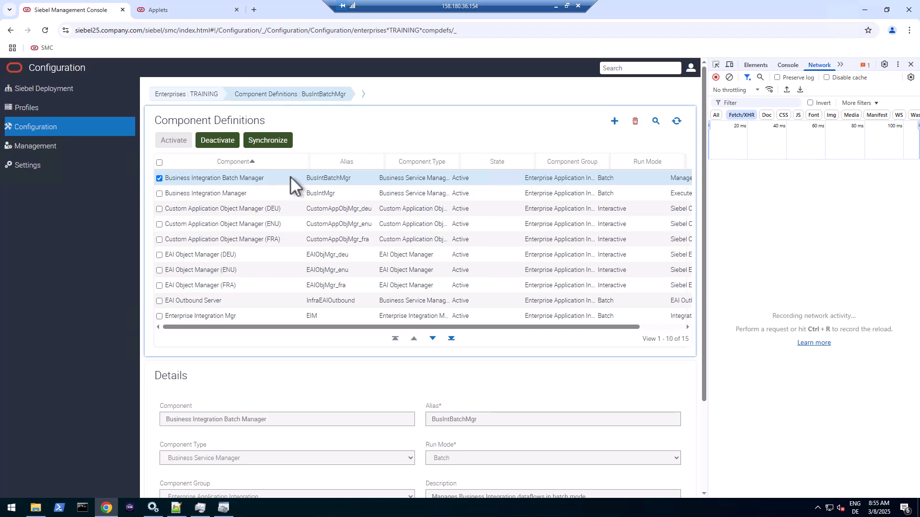
- Deactivate BusIntBatchMgr and copy the deactivation request's URL from the DevTools Headers
{"action": "left_click", "coordinate": [216, 140]}
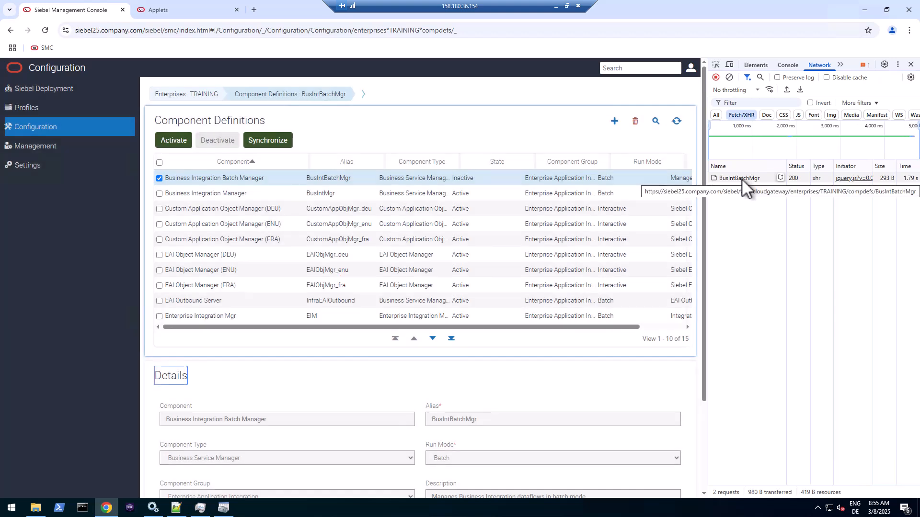
{"action": "left_click", "coordinate": [741, 178]}
{"action": "left_click", "coordinate": [834, 167]}
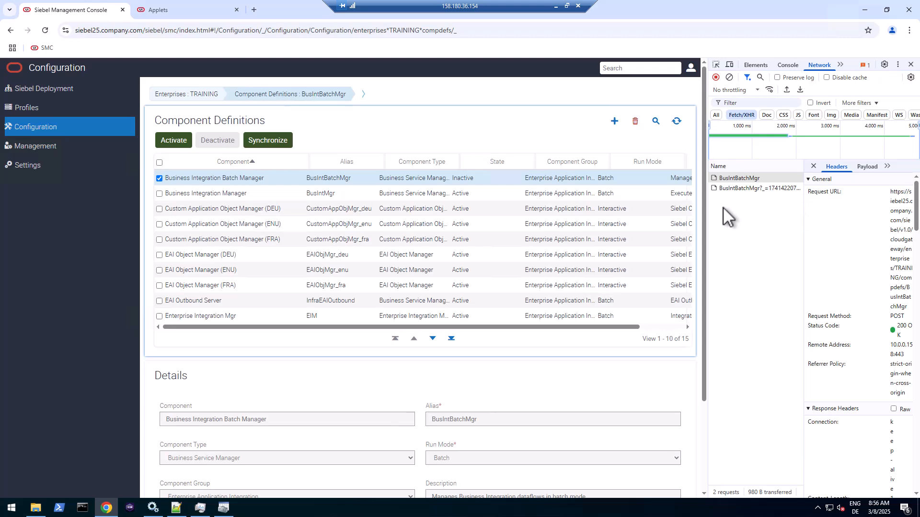
{"action": "left_click_drag", "start_coordinate": [705, 216], "coordinate": [571, 231]}
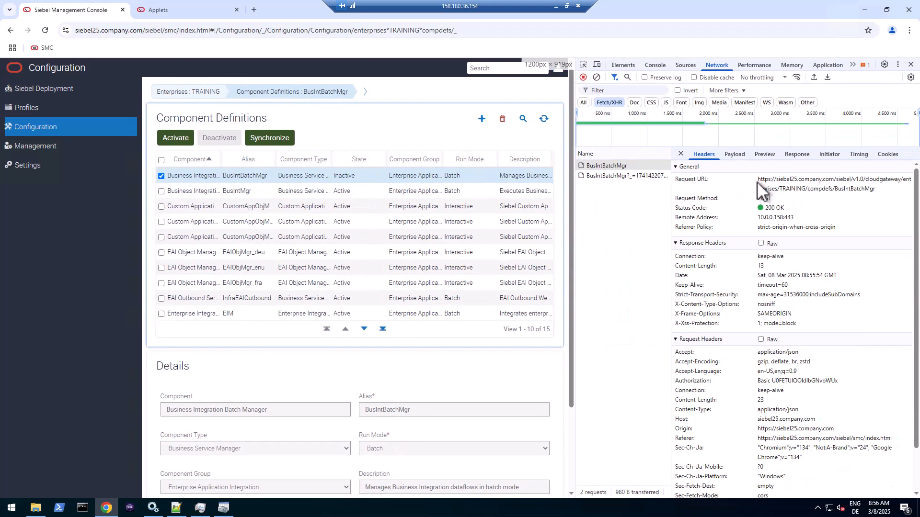
{"action": "left_click_drag", "start_coordinate": [759, 180], "coordinate": [867, 187]}
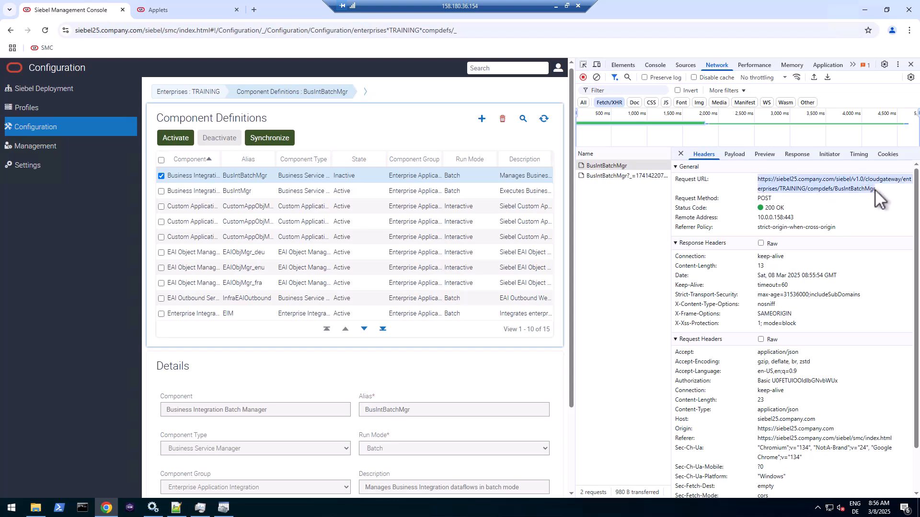
{"action": "right_click", "coordinate": [865, 190]}
{"action": "left_click", "coordinate": [791, 203]}
- Add the compdefs/BusIntBatchMgr request URL to the log, prefixed with POST
{"action": "left_click", "coordinate": [176, 508]}
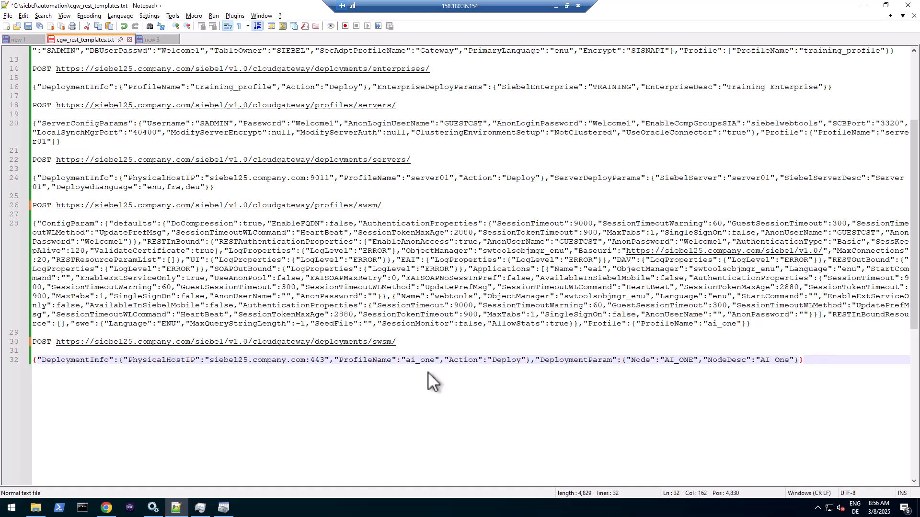
{"action": "key", "text": "Return"}
{"action": "key", "text": "Return"}
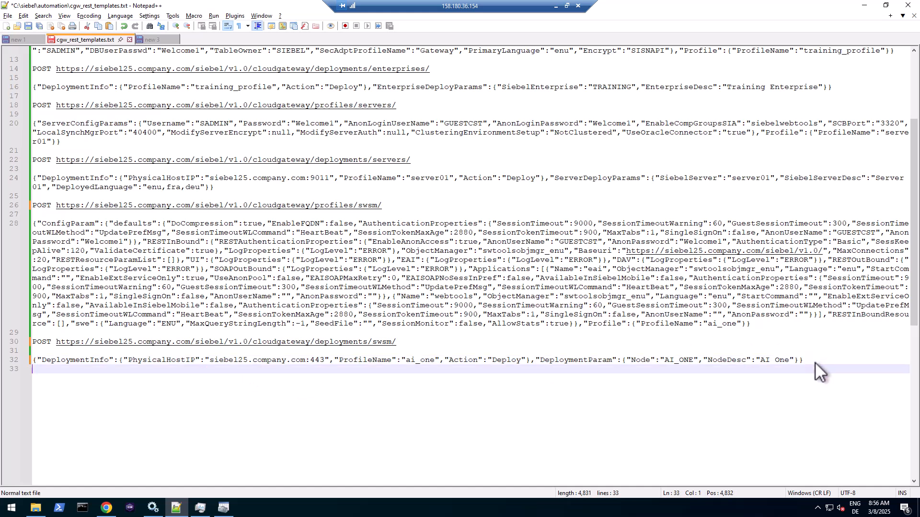
{"action": "key", "text": "ctrl+v"}
{"action": "key", "text": "Home"}
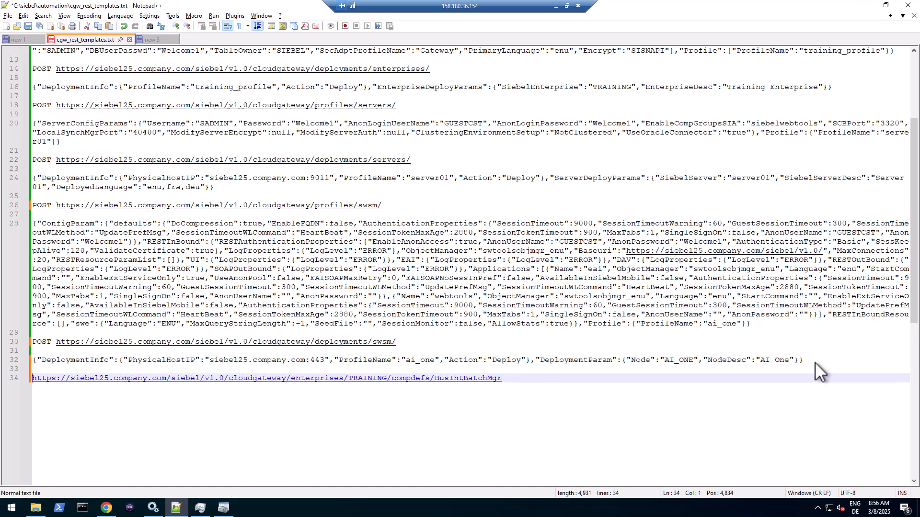
{"action": "type", "text": "POST"}
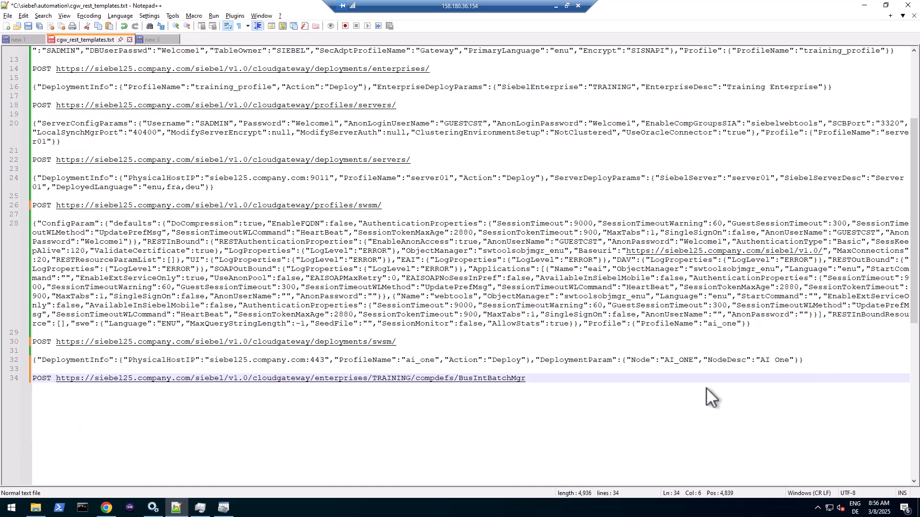
{"action": "left_click", "coordinate": [549, 378]}
{"action": "key", "text": "Return"}
{"action": "key", "text": "Return"}
- Paste the raw {"Action":"deactivate"} payload below the URL on line 36 and save the file
{"action": "key", "text": "alt+Tab"}
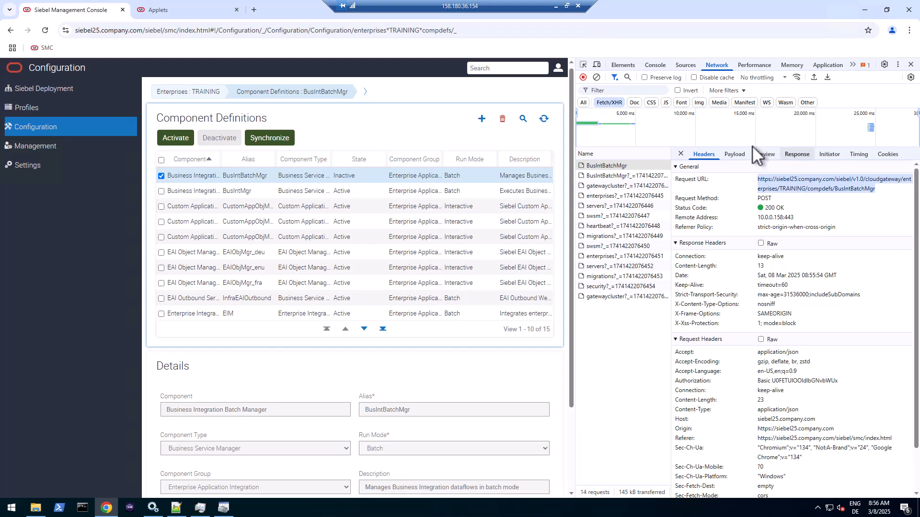
{"action": "left_click", "coordinate": [738, 154]}
{"action": "left_click", "coordinate": [755, 169]}
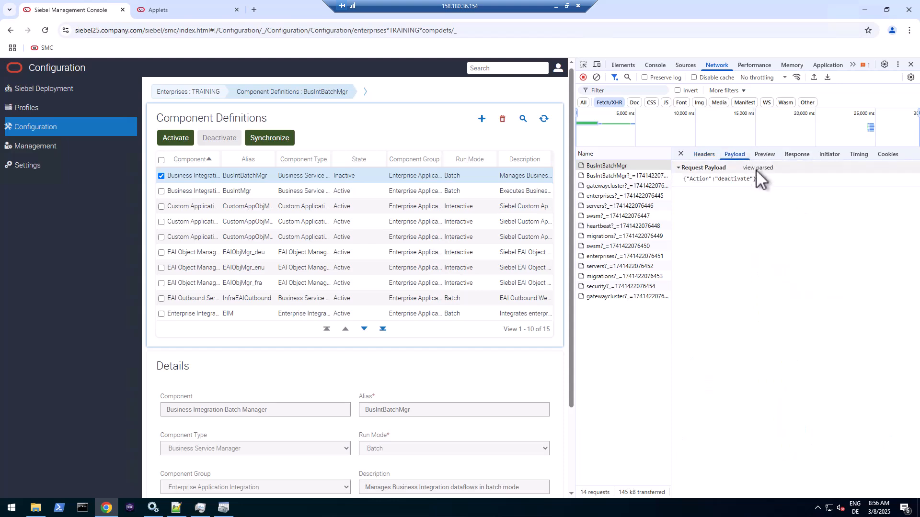
{"action": "right_click", "coordinate": [740, 180]}
{"action": "left_click", "coordinate": [755, 193]}
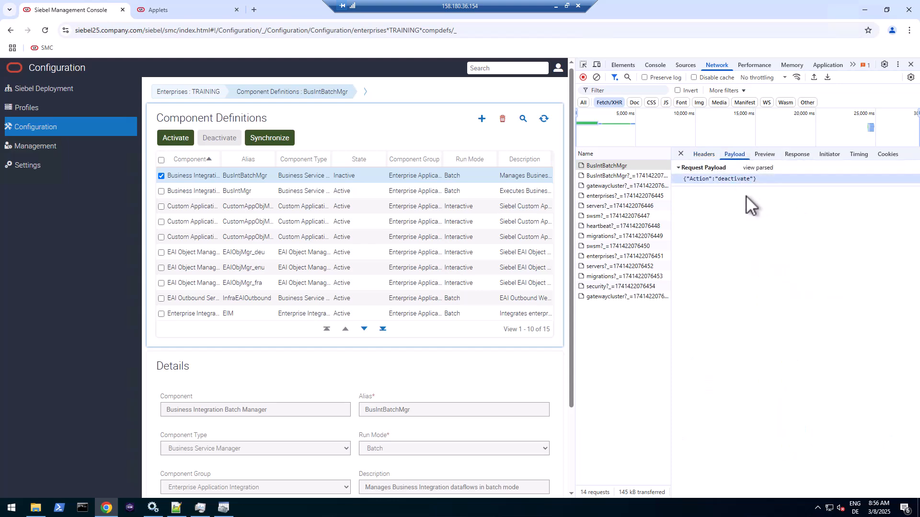
{"action": "key", "text": "alt+Tab"}
{"action": "key", "text": "ctrl+v"}
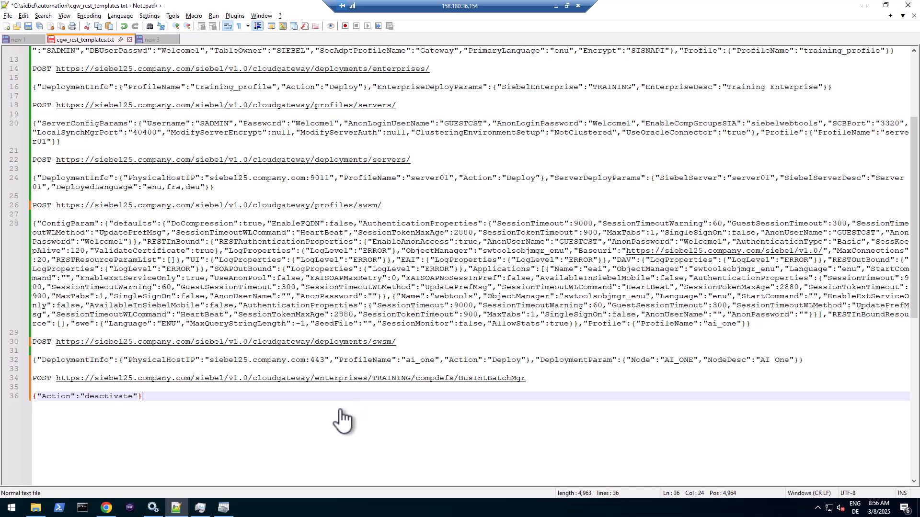
{"action": "key", "text": "Return"}
{"action": "key", "text": "Return"}
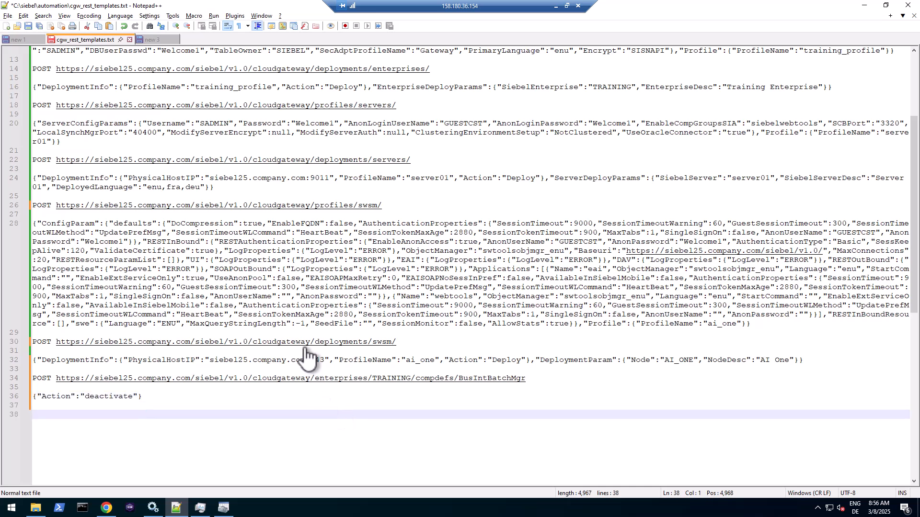
{"action": "key", "text": "ctrl+s"}
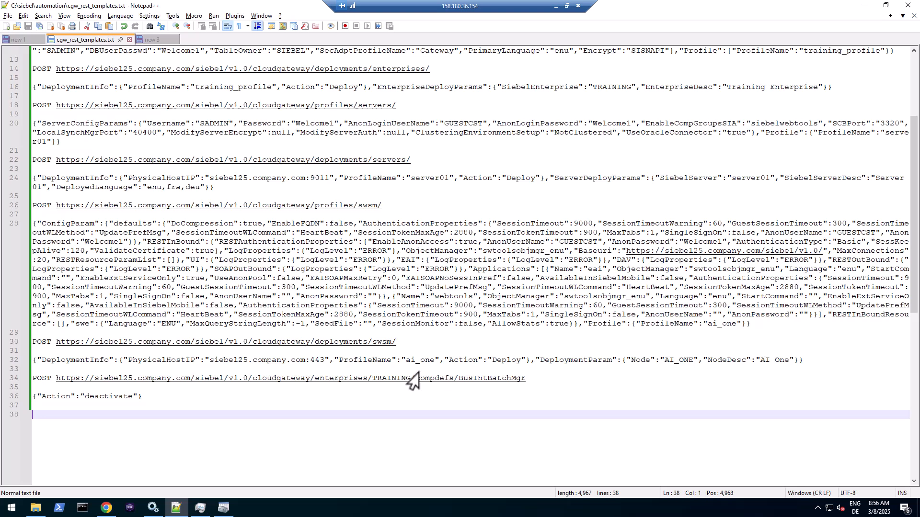
- Select BusIntBatchMgr and the payload line, then select Business Integration Manager in the console
{"action": "left_click", "coordinate": [526, 380]}
{"action": "left_click_drag", "start_coordinate": [522, 381], "coordinate": [456, 382]}
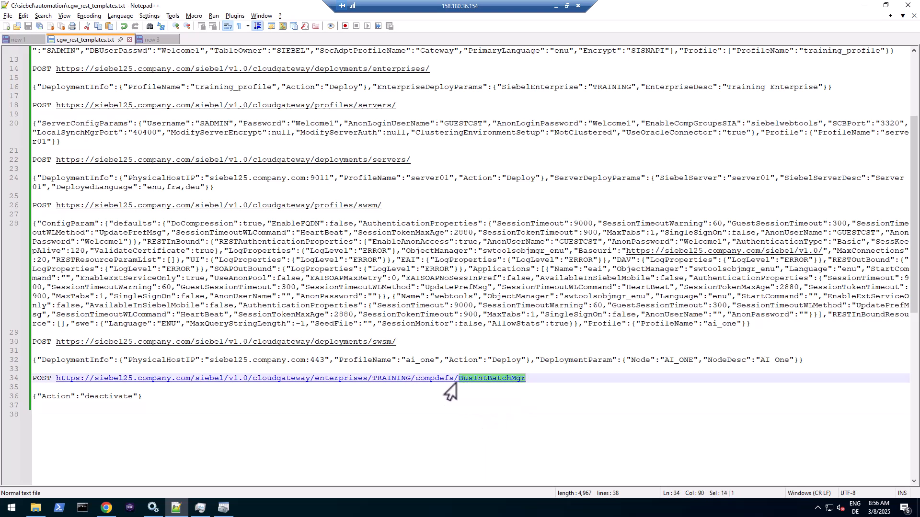
{"action": "left_click_drag", "start_coordinate": [141, 399], "coordinate": [13, 410]}
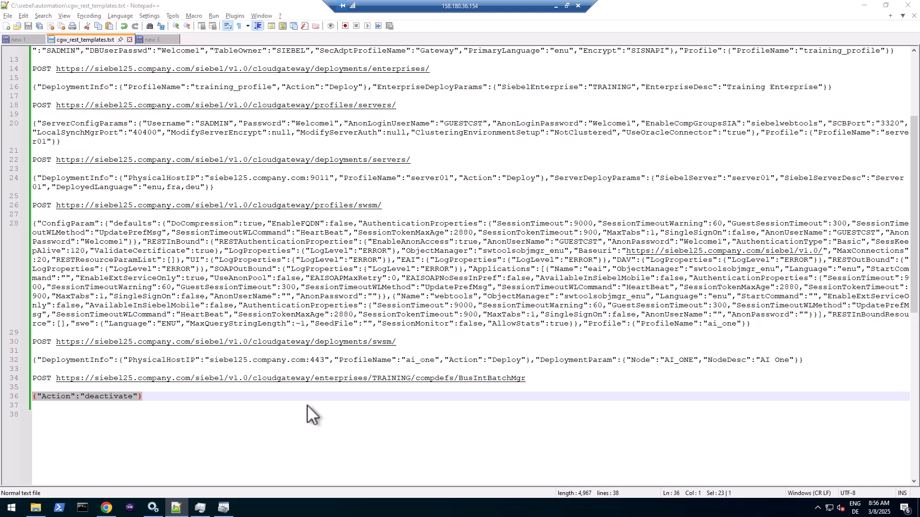
{"action": "key", "text": "alt+Tab"}
{"action": "left_click", "coordinate": [237, 191]}
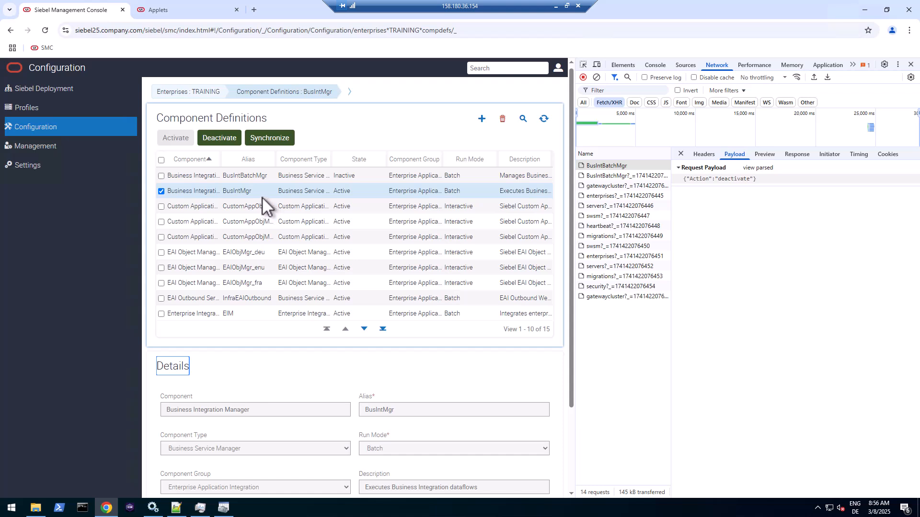
- Deactivate the Business Integration Manager component, then check the EAI Object Manager (ENU) and Enterprise Integration Mgr rows
{"action": "left_click", "coordinate": [218, 137]}
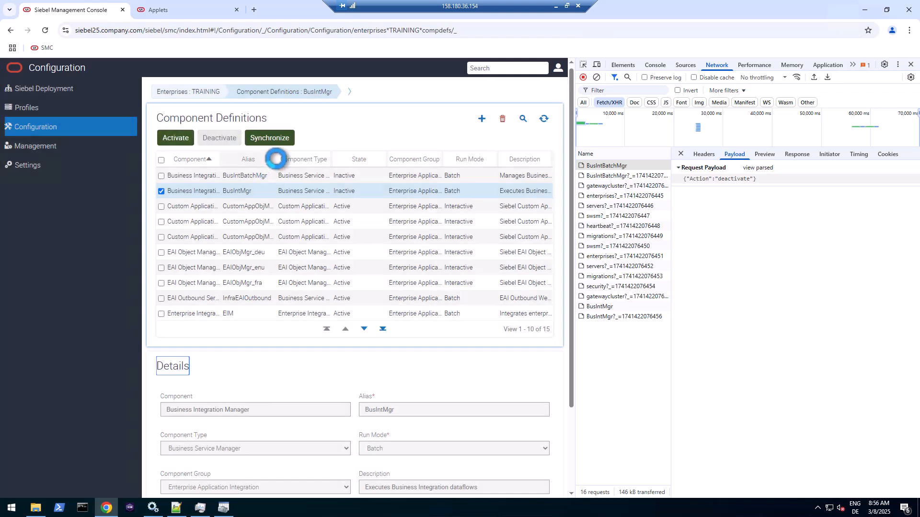
{"action": "left_click_drag", "start_coordinate": [276, 159], "coordinate": [373, 159]}
{"action": "left_click", "coordinate": [249, 268]}
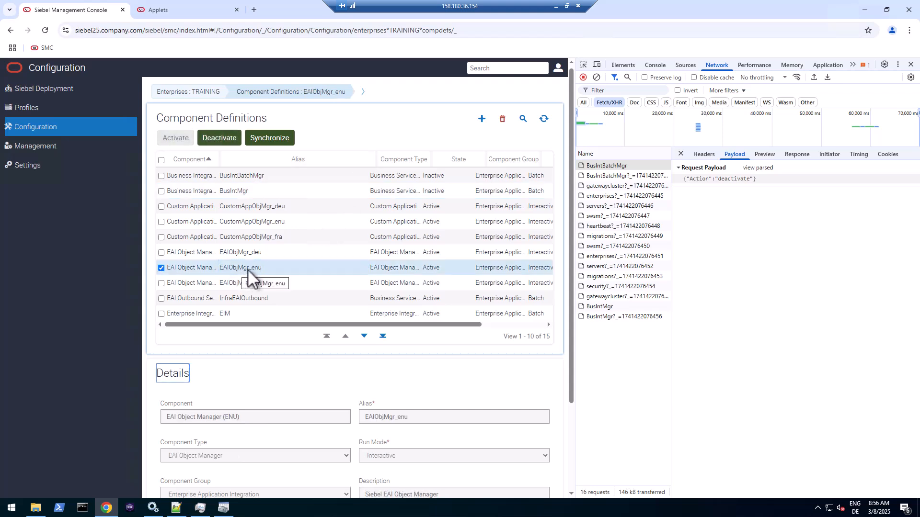
{"action": "left_click", "coordinate": [238, 313]}
{"action": "left_click", "coordinate": [364, 336]}
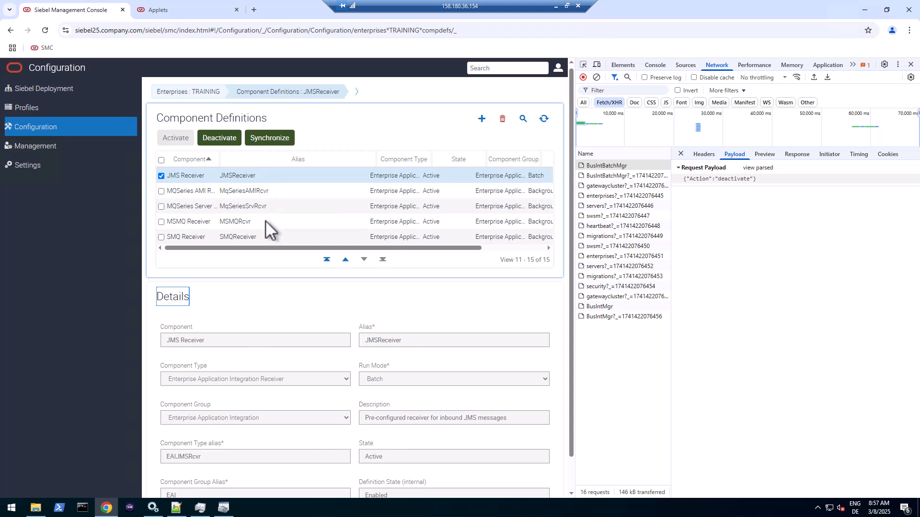
{"action": "left_click", "coordinate": [327, 260]}
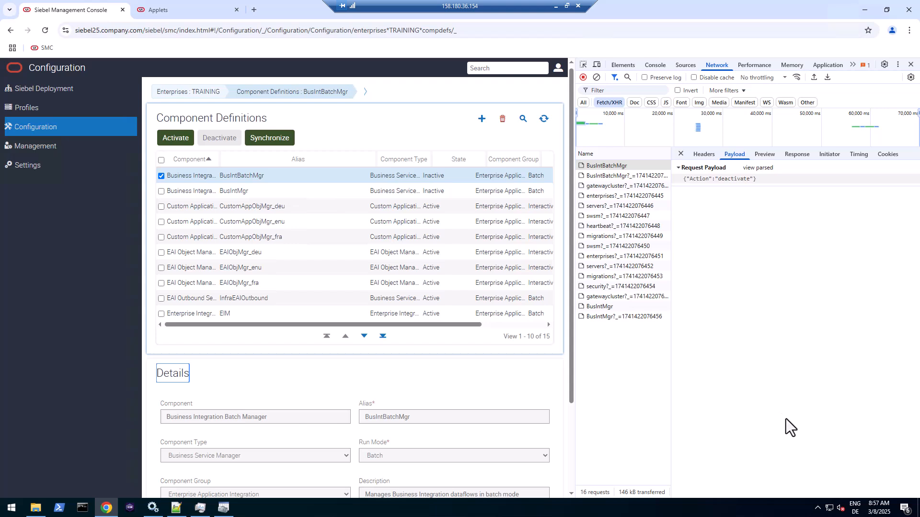
- Deactivate Custom Application Object Manager (ENU), then check the EAIObjMgr_enu, EIM and InfraEAIOutbound states
{"action": "left_click", "coordinate": [446, 223]}
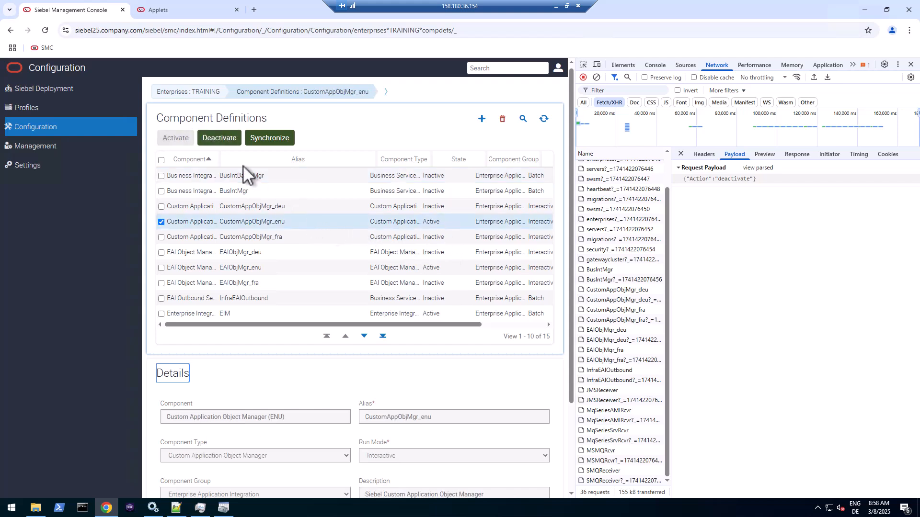
{"action": "left_click", "coordinate": [229, 137]}
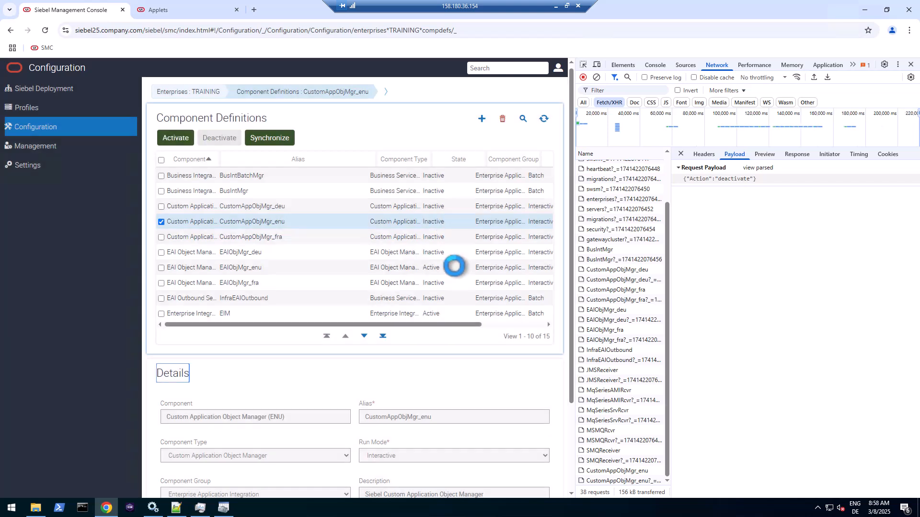
{"action": "left_click", "coordinate": [454, 267]}
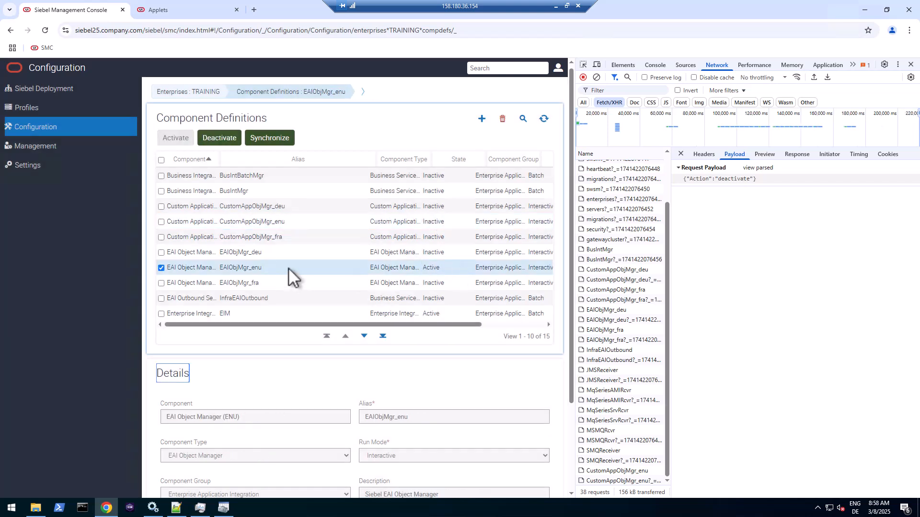
{"action": "left_click", "coordinate": [248, 315]}
{"action": "left_click", "coordinate": [292, 299]}
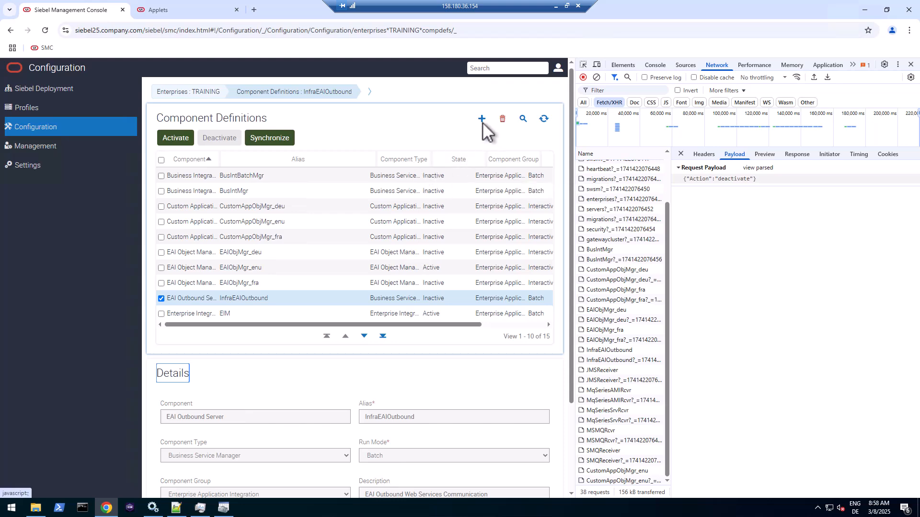
- Query the component definitions filtered to the Siebel Call Center component group
{"action": "left_click", "coordinate": [523, 119]}
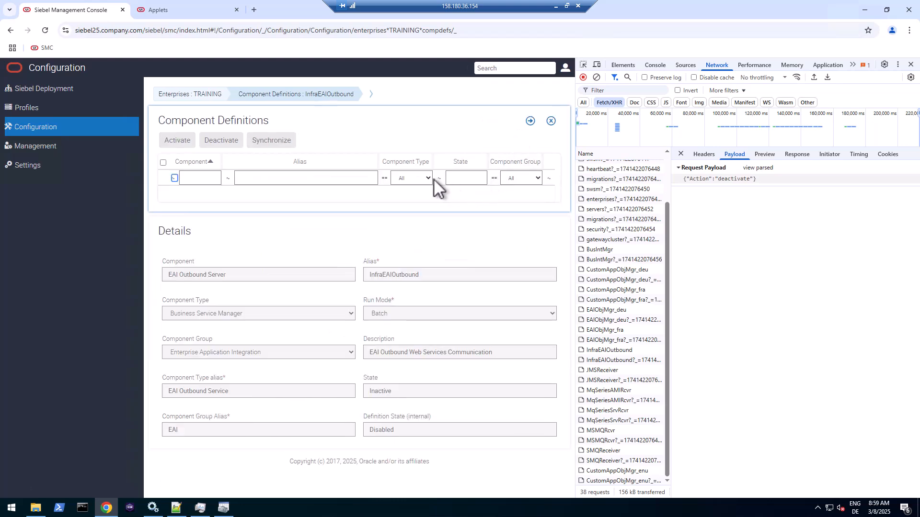
{"action": "left_click", "coordinate": [530, 177]}
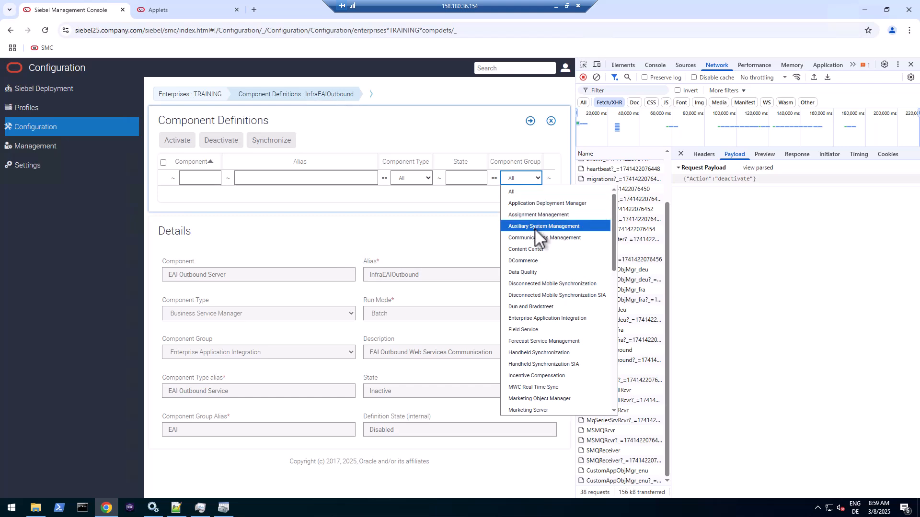
{"action": "scroll", "coordinate": [549, 325], "scroll_direction": "down", "scroll_amount": 10}
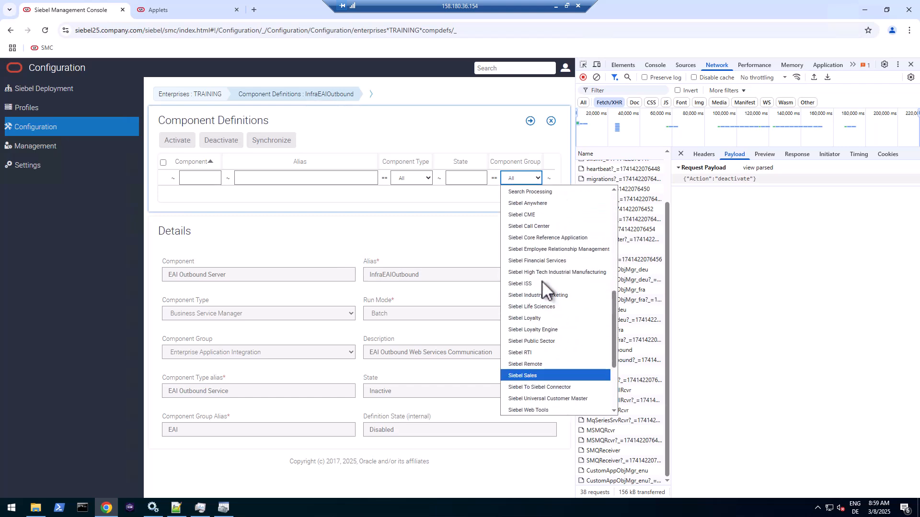
{"action": "scroll", "coordinate": [546, 298], "scroll_direction": "up", "scroll_amount": 5}
{"action": "left_click", "coordinate": [540, 324]}
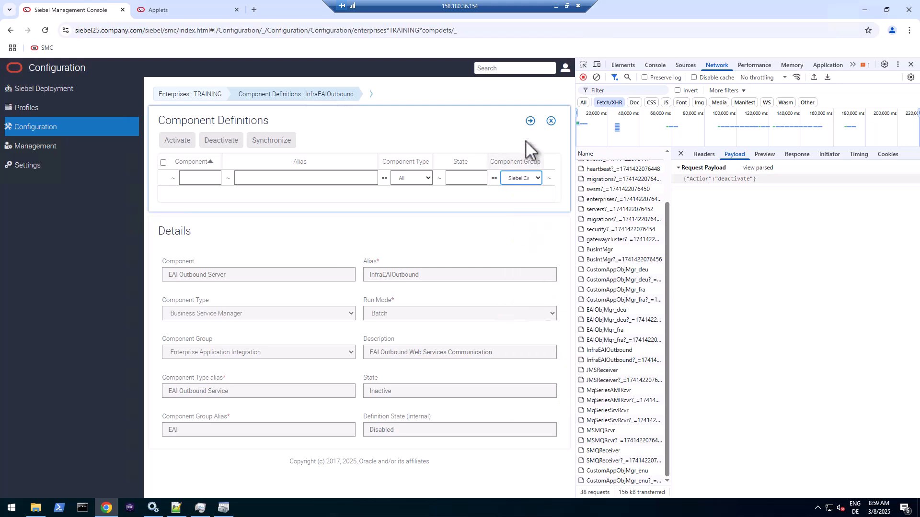
{"action": "left_click", "coordinate": [530, 121]}
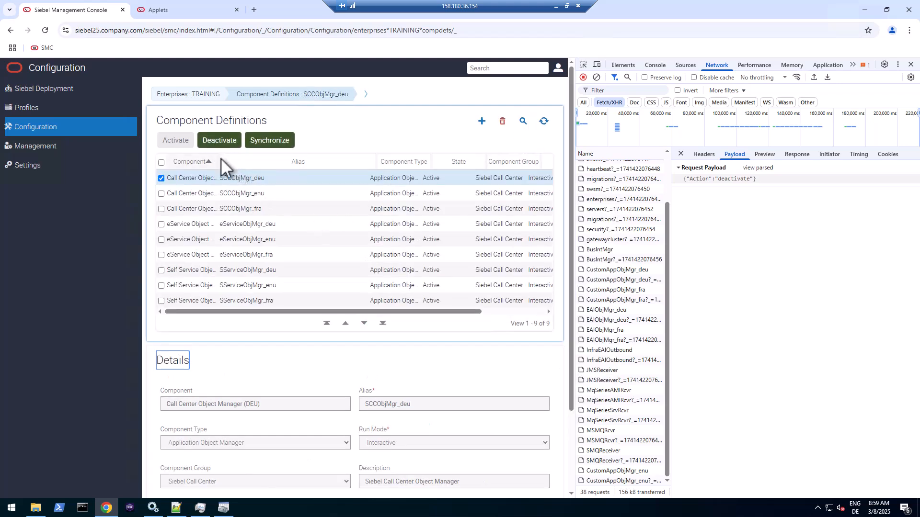
- Widen the Component column and deactivate eService Object Manager (DEU)
{"action": "left_click_drag", "start_coordinate": [218, 162], "coordinate": [289, 162]}
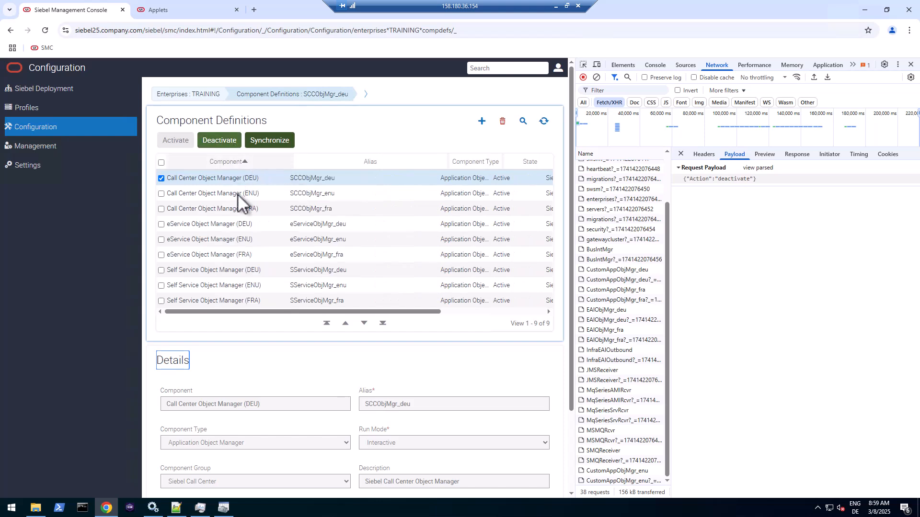
{"action": "left_click", "coordinate": [240, 211]}
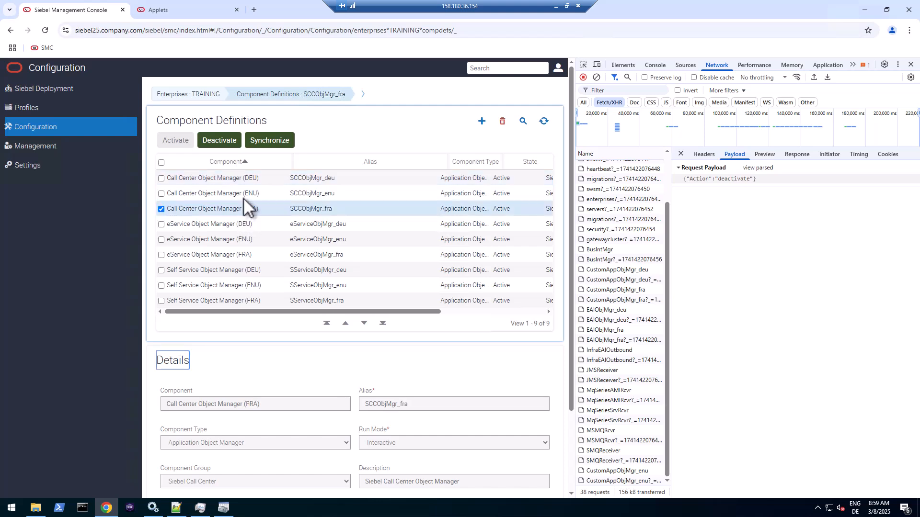
{"action": "left_click", "coordinate": [247, 226]}
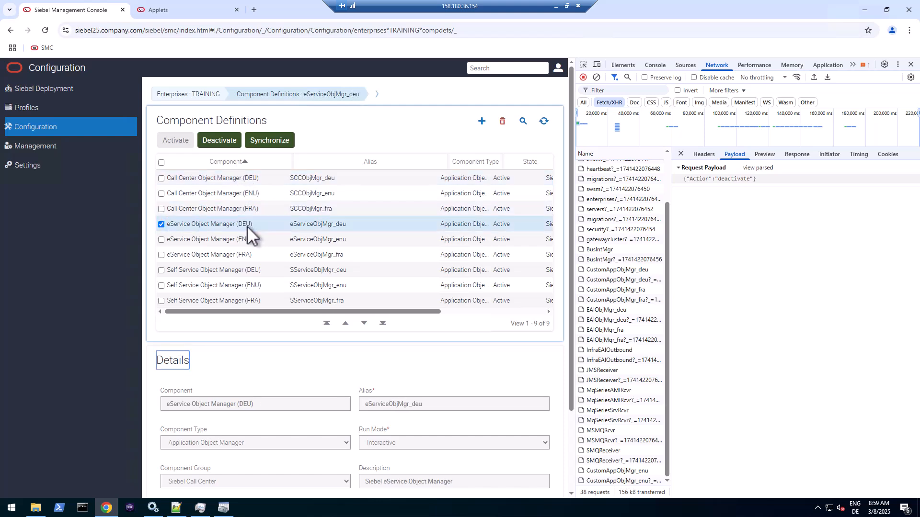
{"action": "left_click", "coordinate": [218, 142]}
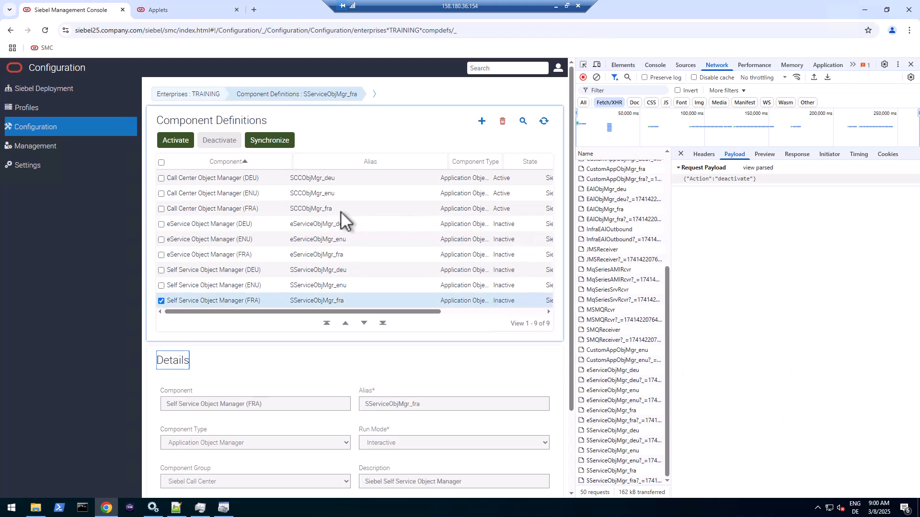
{"action": "left_click", "coordinate": [341, 211]}
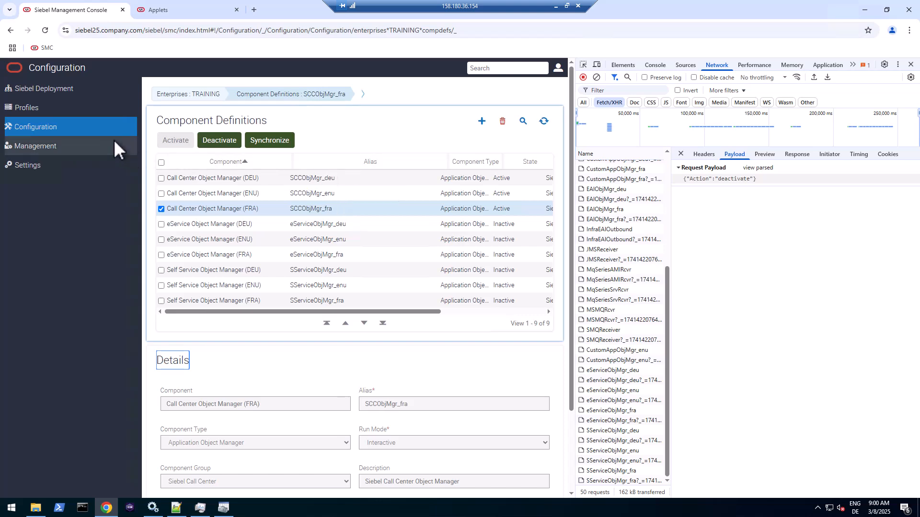
- Go to the enterprise Component Groups, query alias EAI, and show its server assignments
{"action": "left_click", "coordinate": [237, 94]}
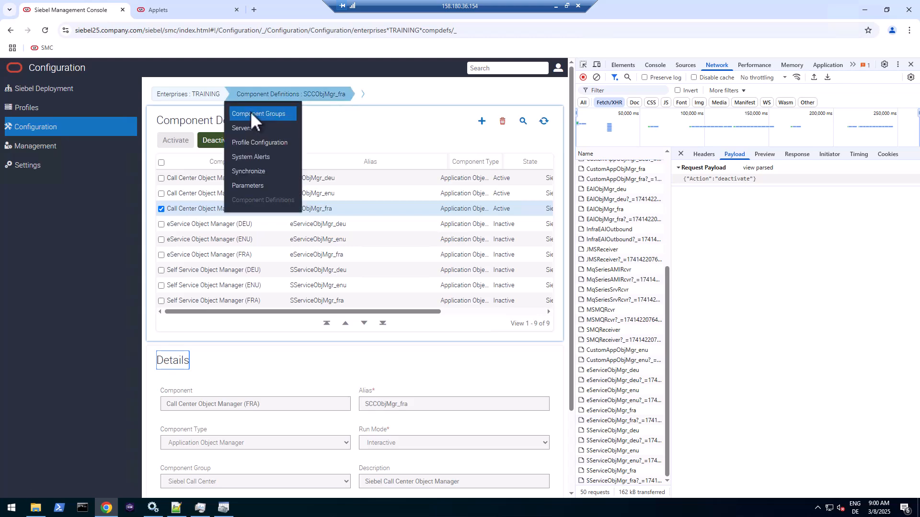
{"action": "left_click", "coordinate": [250, 114]}
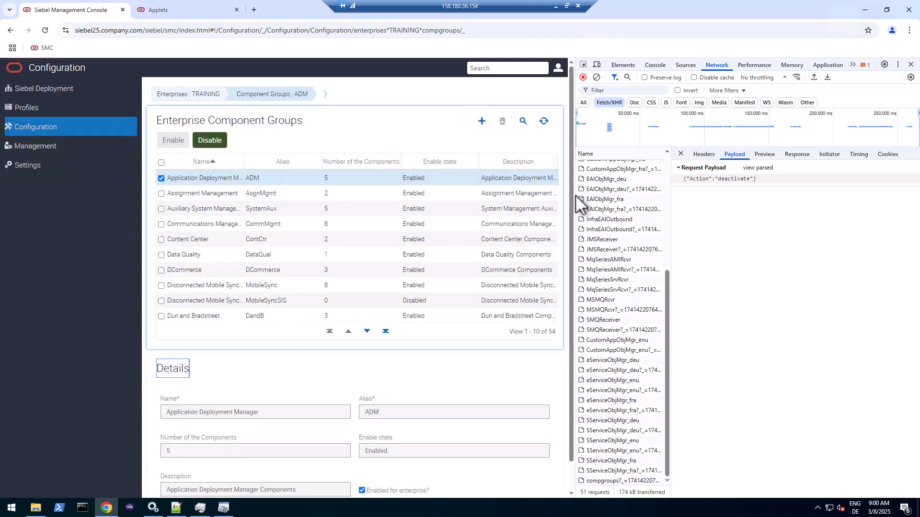
{"action": "left_click_drag", "start_coordinate": [581, 196], "coordinate": [708, 194]}
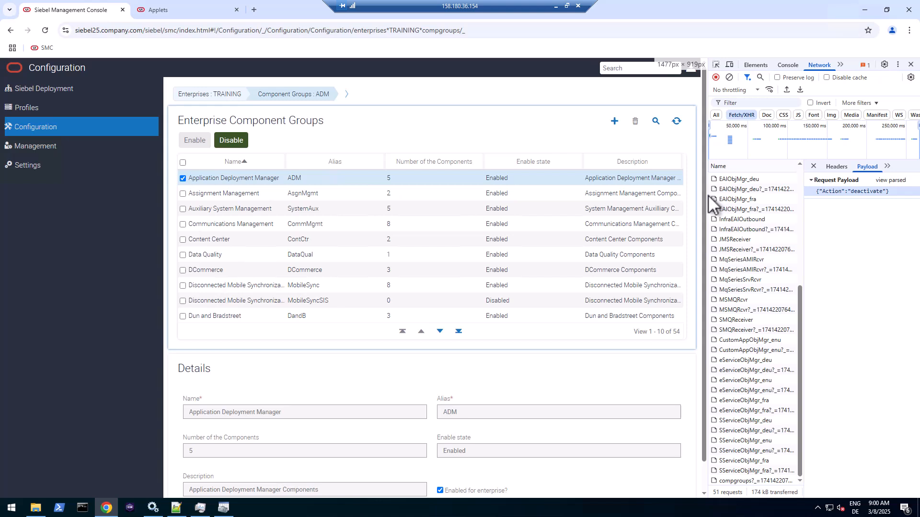
{"action": "left_click", "coordinate": [655, 121]}
{"action": "left_click", "coordinate": [313, 177]}
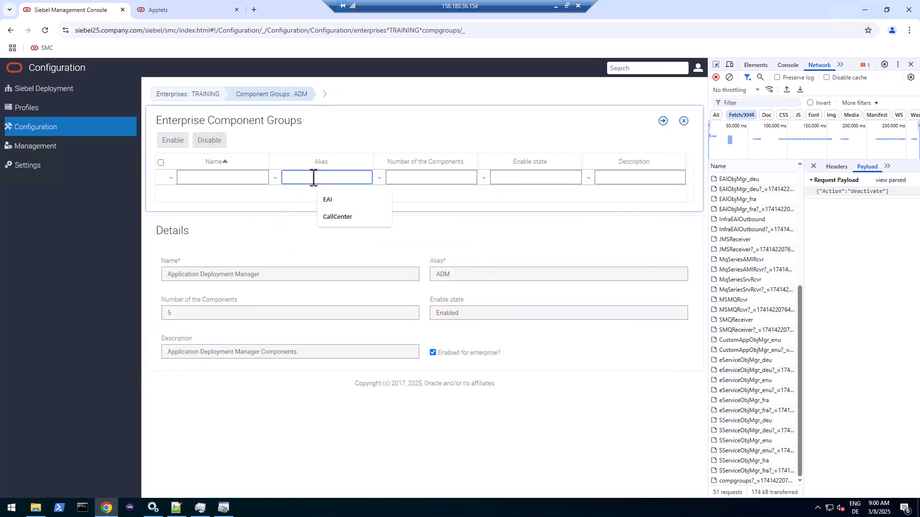
{"action": "type", "text": "EAI"}
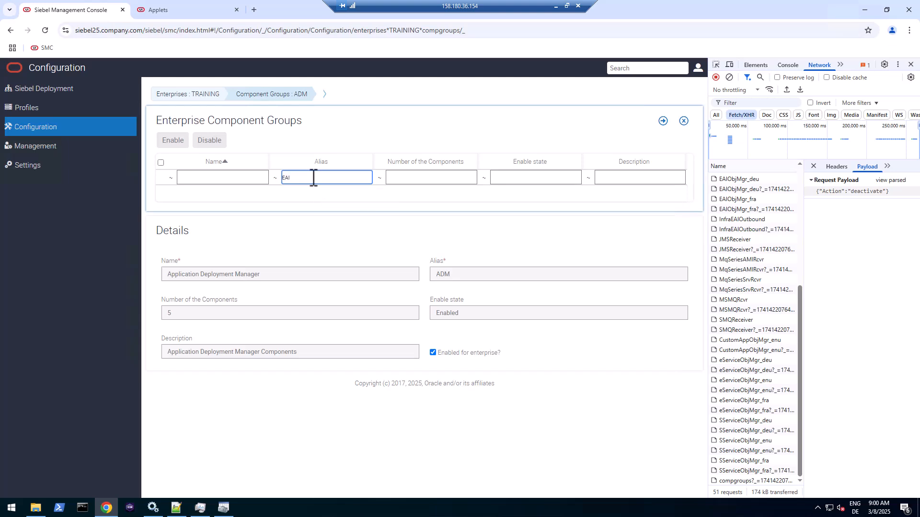
{"action": "key", "text": "Return"}
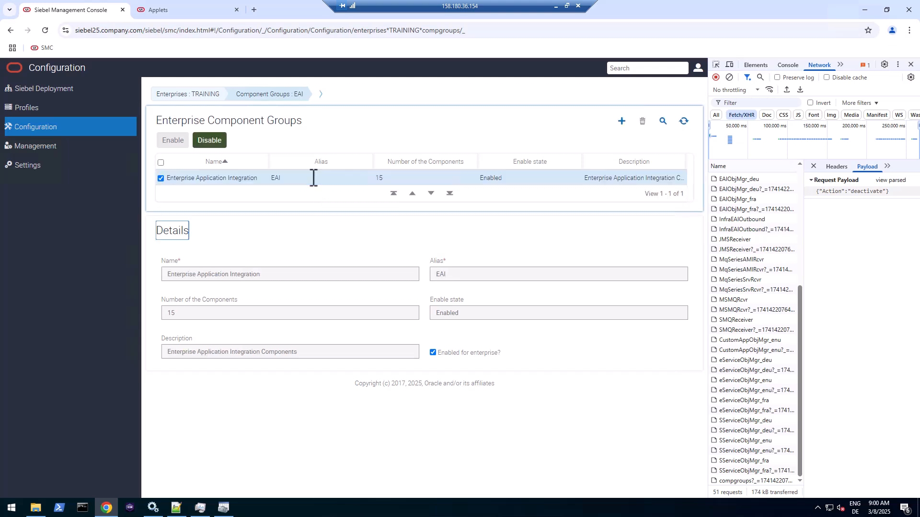
{"action": "left_click", "coordinate": [320, 94]}
{"action": "left_click", "coordinate": [329, 127]}
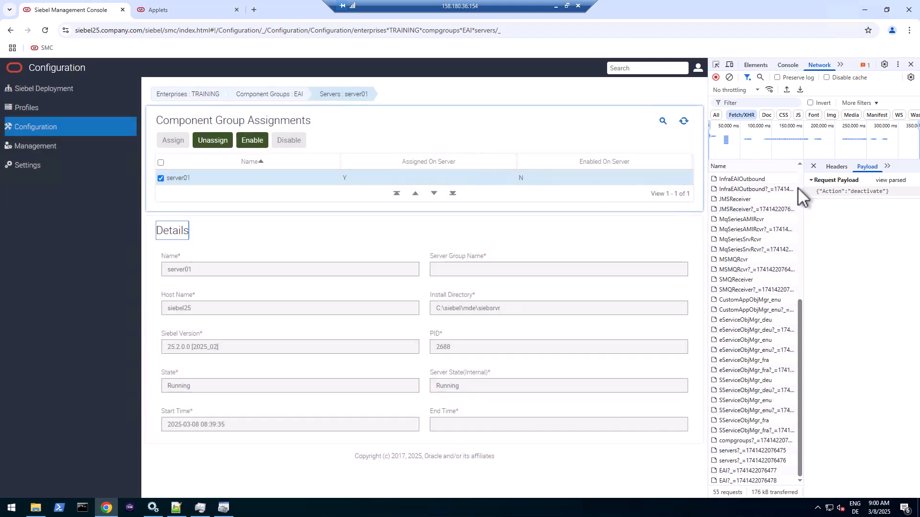
- Unassign the EAI group from server01, clear the network log, then reassign and enable it
{"action": "left_click", "coordinate": [217, 137]}
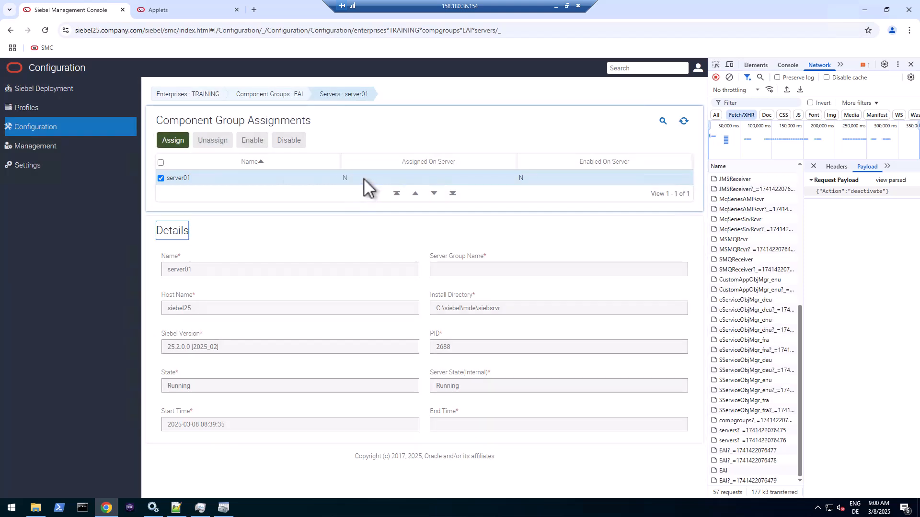
{"action": "left_click_drag", "start_coordinate": [343, 177], "coordinate": [580, 192]}
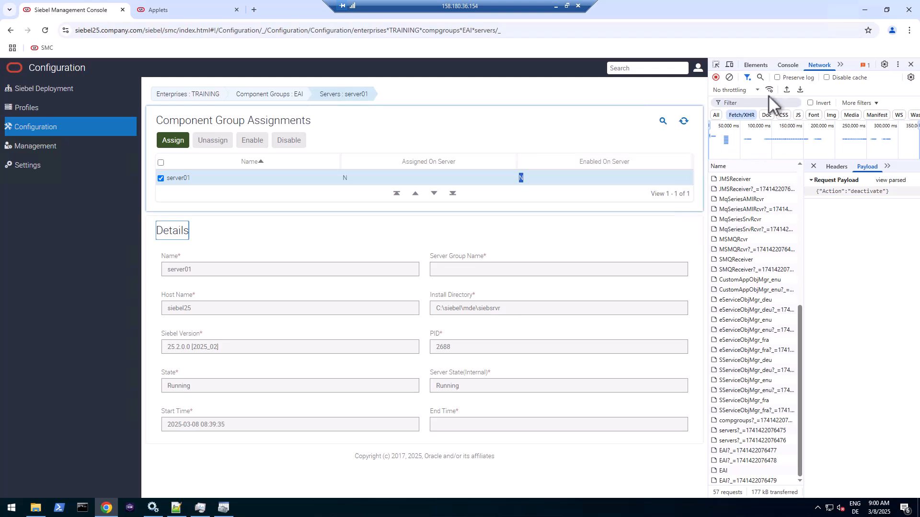
{"action": "left_click", "coordinate": [729, 77]}
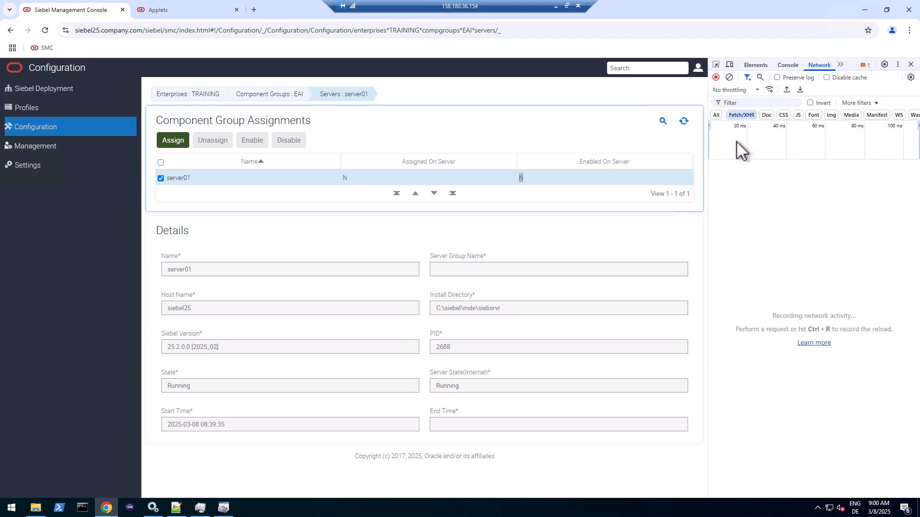
{"action": "left_click", "coordinate": [353, 178]}
{"action": "left_click", "coordinate": [177, 138]}
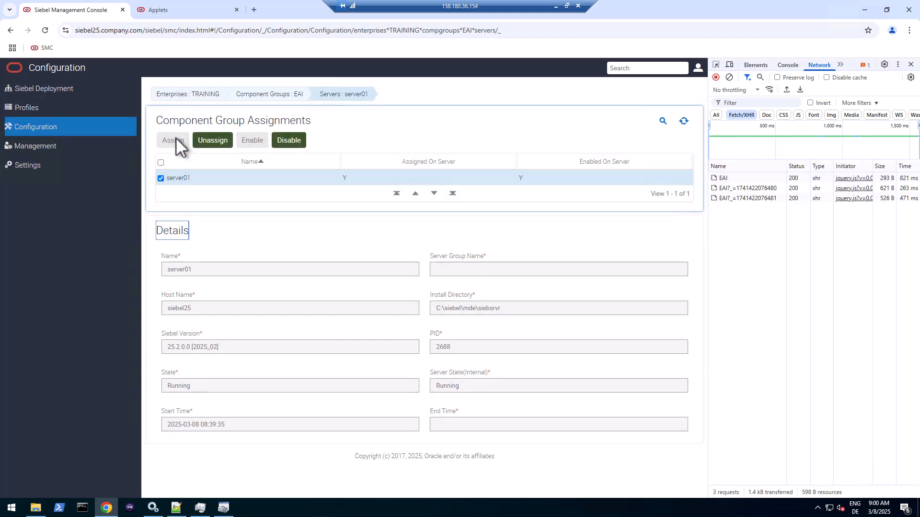
{"action": "left_click", "coordinate": [292, 139]}
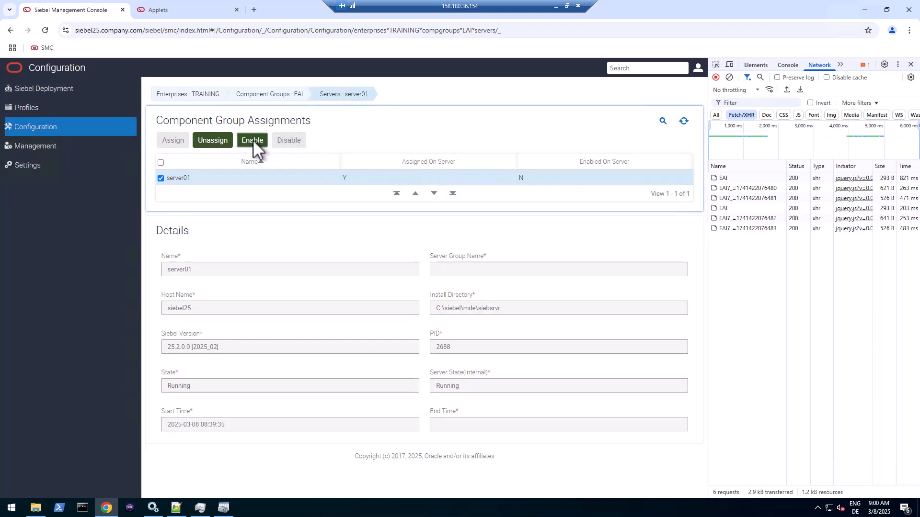
{"action": "left_click", "coordinate": [252, 139]}
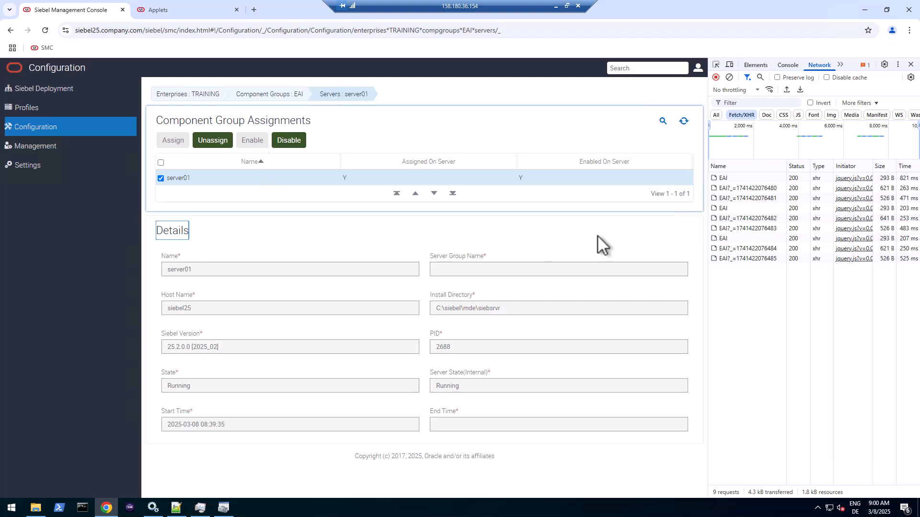
- Inspect the disable, assign and enable payloads and copy the assign request's URL
{"action": "left_click", "coordinate": [748, 211]}
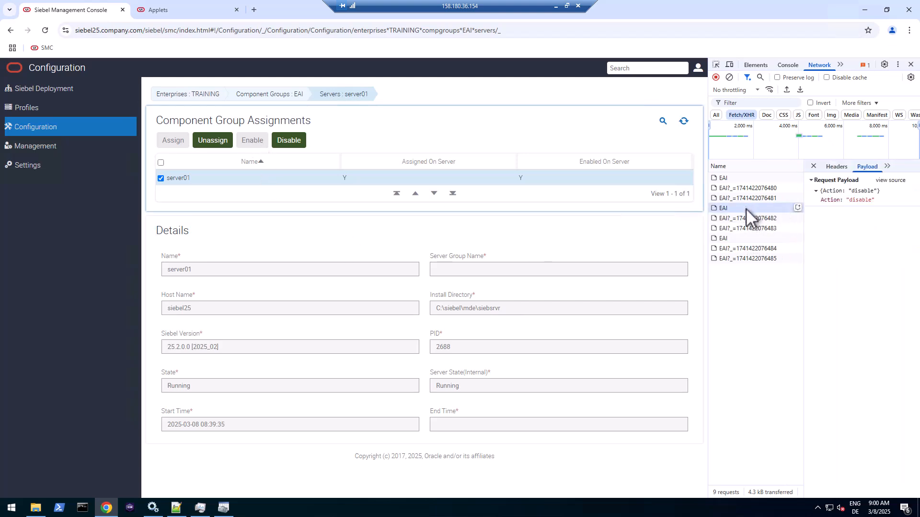
{"action": "left_click", "coordinate": [743, 179]}
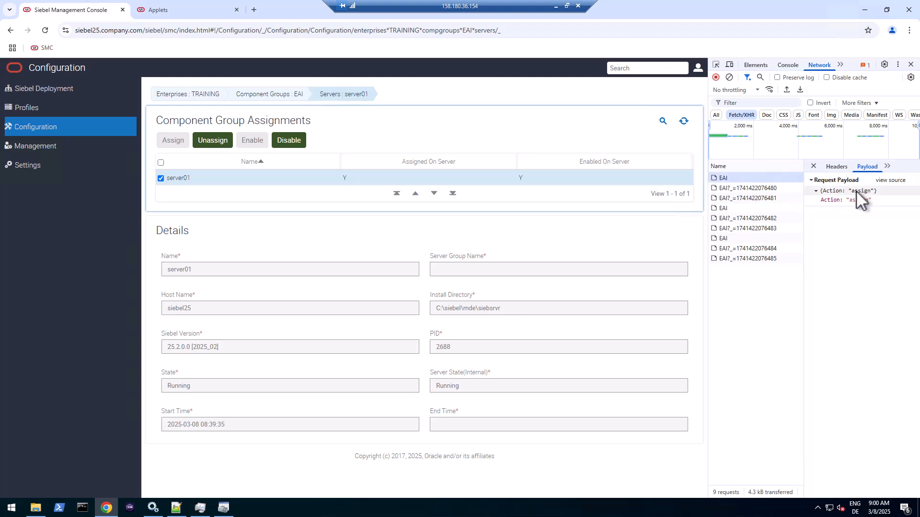
{"action": "left_click", "coordinate": [762, 239]}
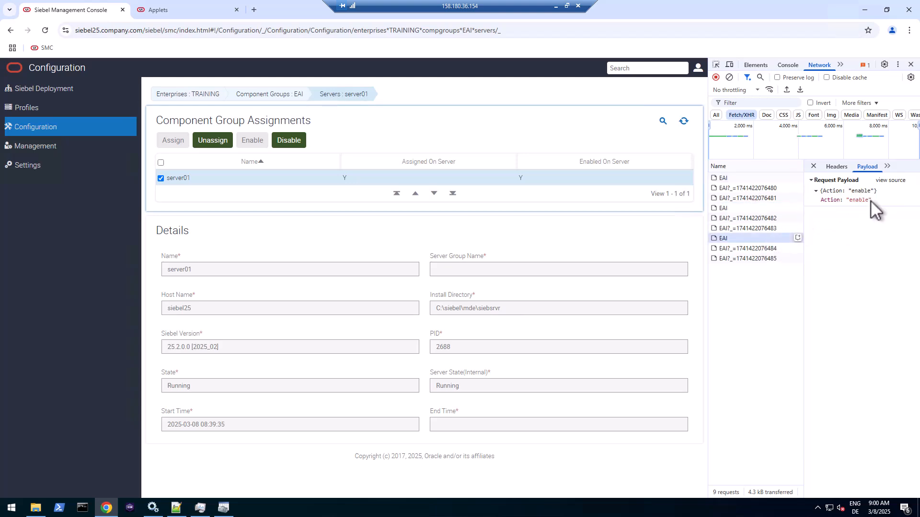
{"action": "left_click", "coordinate": [758, 179]}
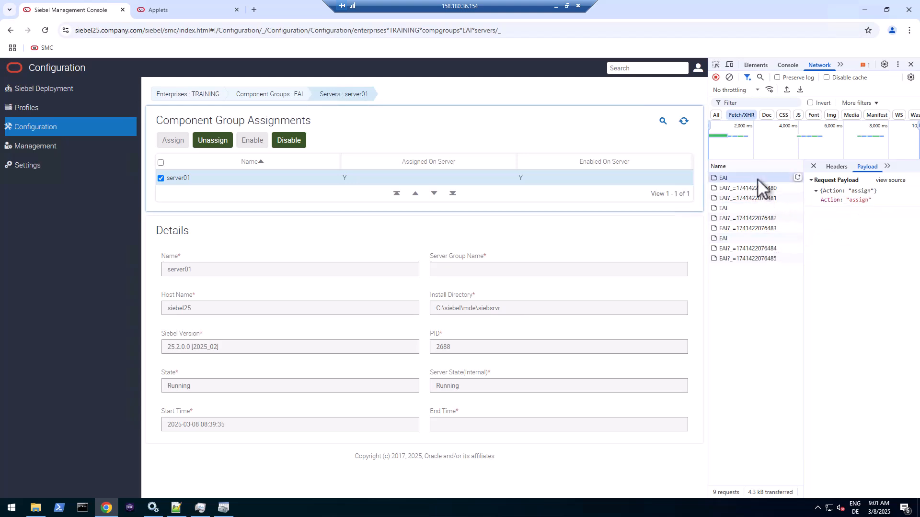
{"action": "left_click", "coordinate": [837, 168]}
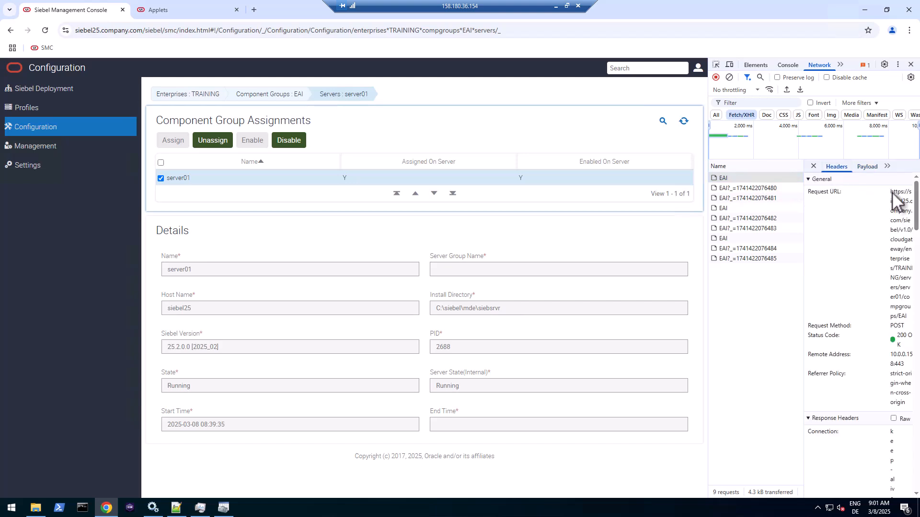
{"action": "left_click_drag", "start_coordinate": [891, 191], "coordinate": [909, 314]}
{"action": "right_click", "coordinate": [909, 314]}
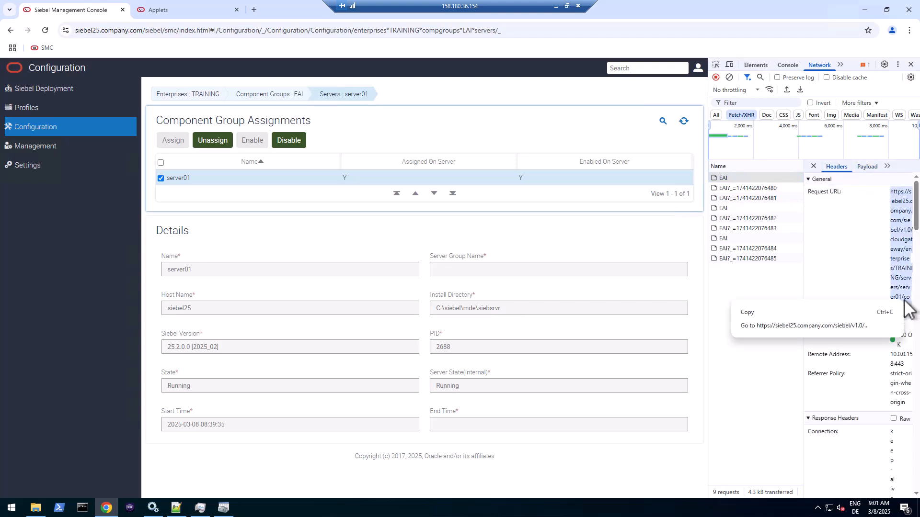
{"action": "left_click", "coordinate": [825, 312]}
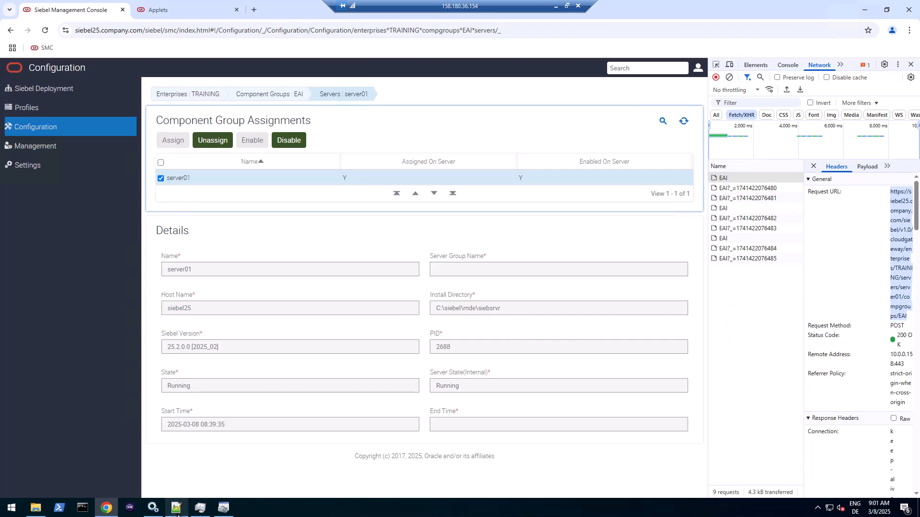
- Paste the EAI request URL onto line 38 of the REST templates file, prefixed with POST
{"action": "left_click", "coordinate": [176, 508]}
{"action": "left_click", "coordinate": [220, 411]}
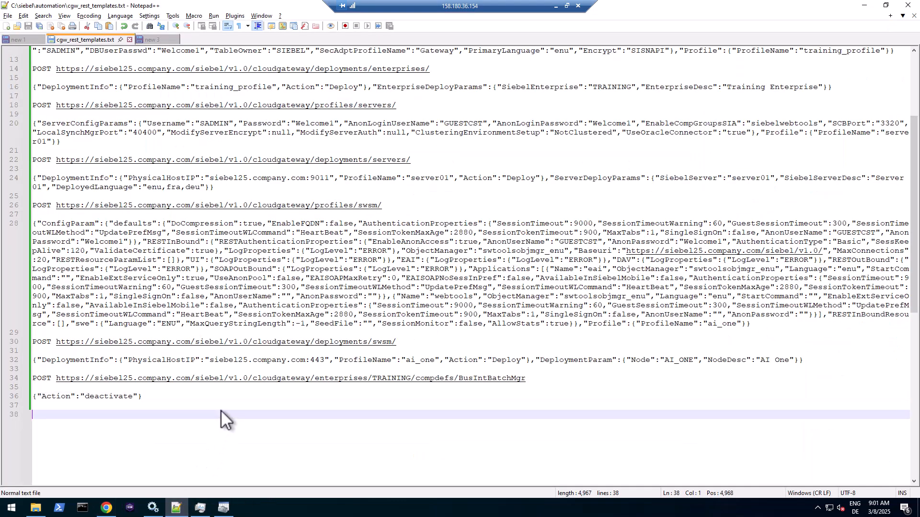
{"action": "key", "text": "ctrl+v"}
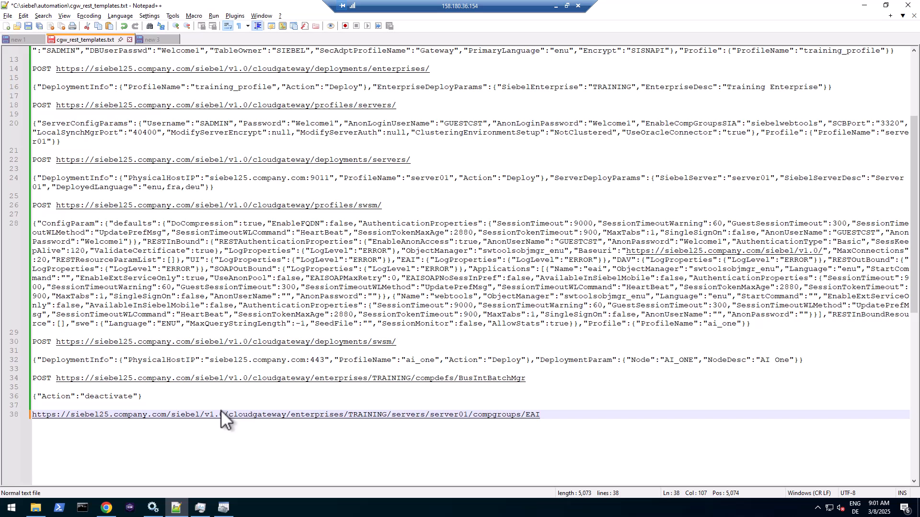
{"action": "key", "text": "Home"}
{"action": "type", "text": "POS T"}
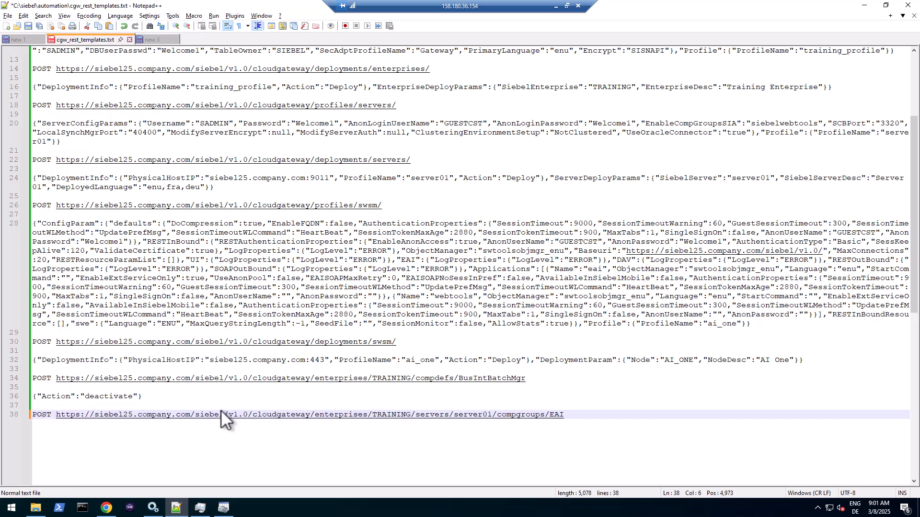
{"action": "key", "text": "End"}
{"action": "key", "text": "Return"}
{"action": "key", "text": "Return"}
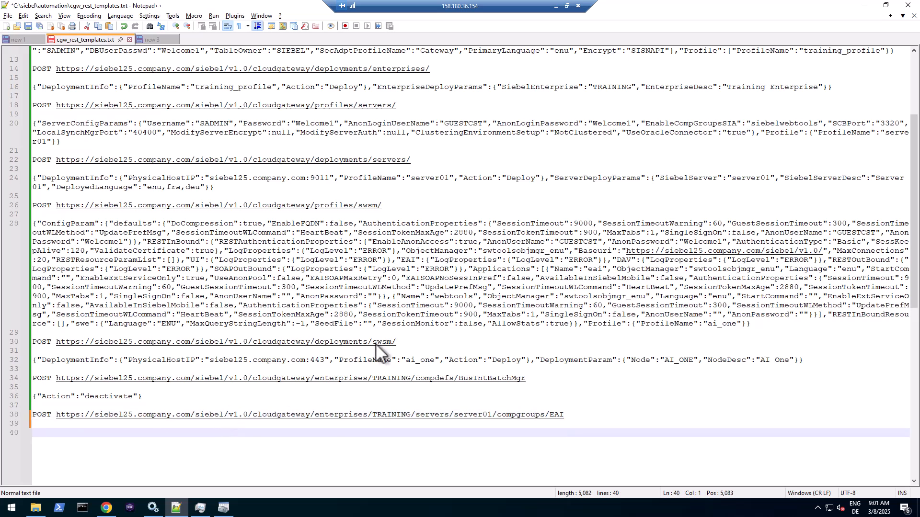
- Copy the raw {"Action":"assign"} payload, paste it on line 40, and save
{"action": "key", "text": "alt+Tab"}
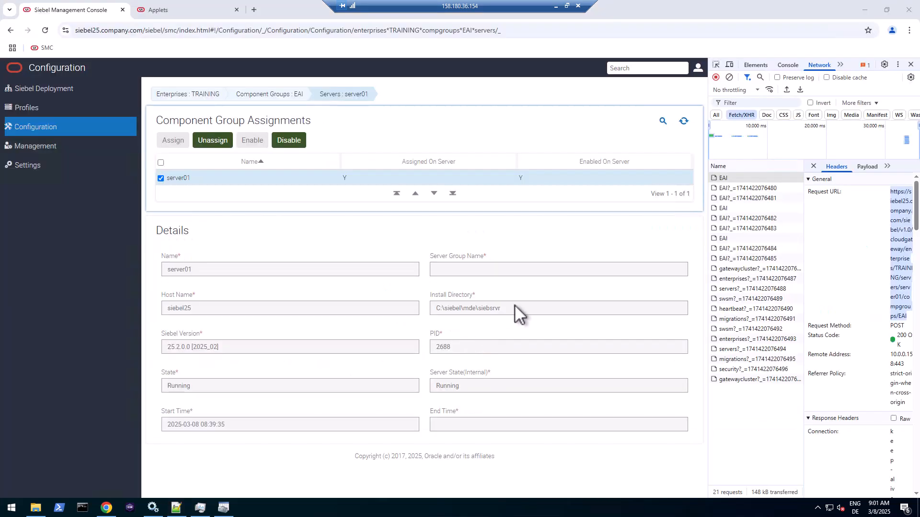
{"action": "left_click", "coordinate": [867, 167]}
{"action": "right_click", "coordinate": [855, 191]}
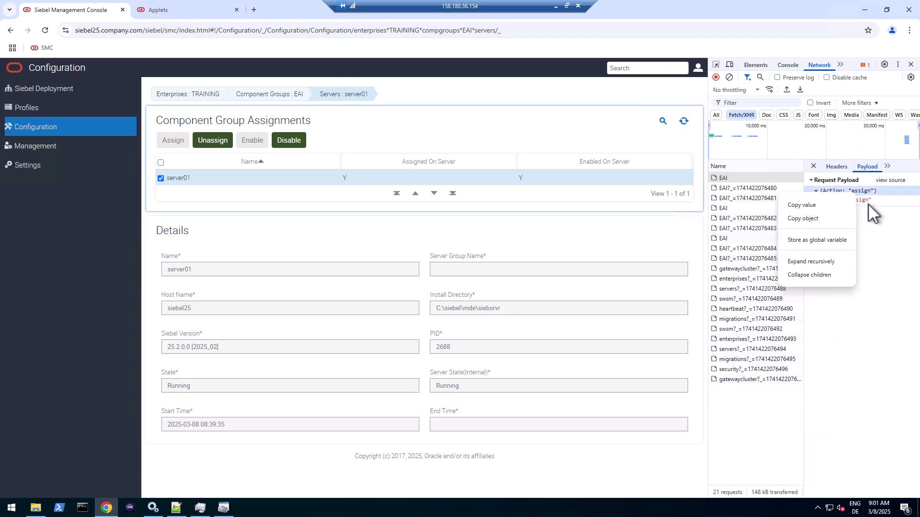
{"action": "left_click", "coordinate": [881, 181]}
{"action": "left_click", "coordinate": [890, 180]}
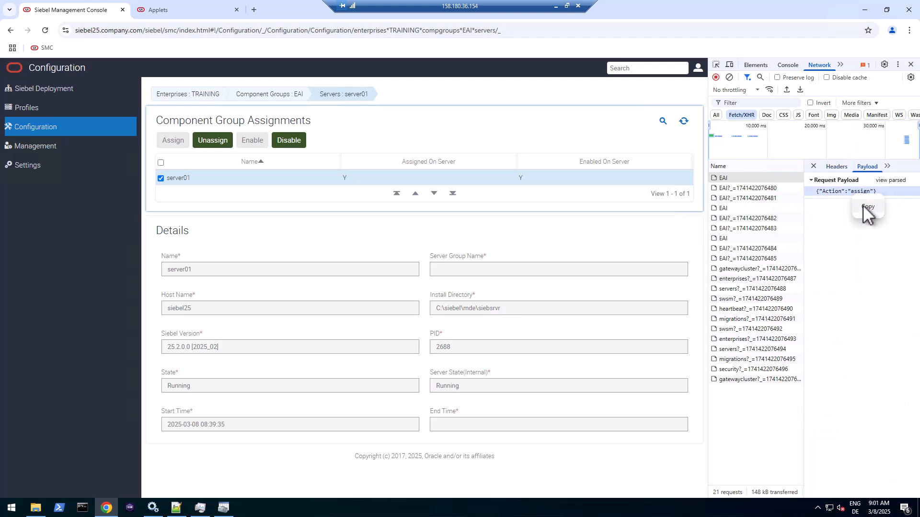
{"action": "left_click", "coordinate": [176, 507]}
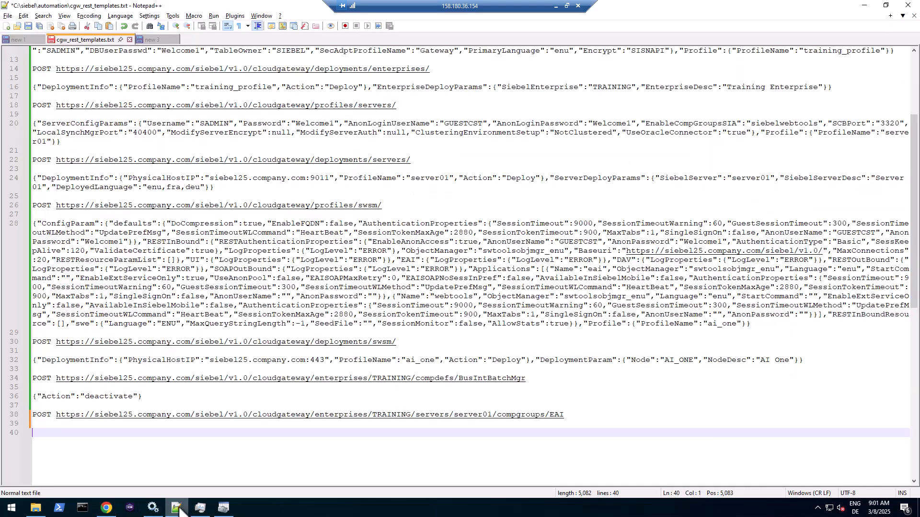
{"action": "key", "text": "ctrl+v"}
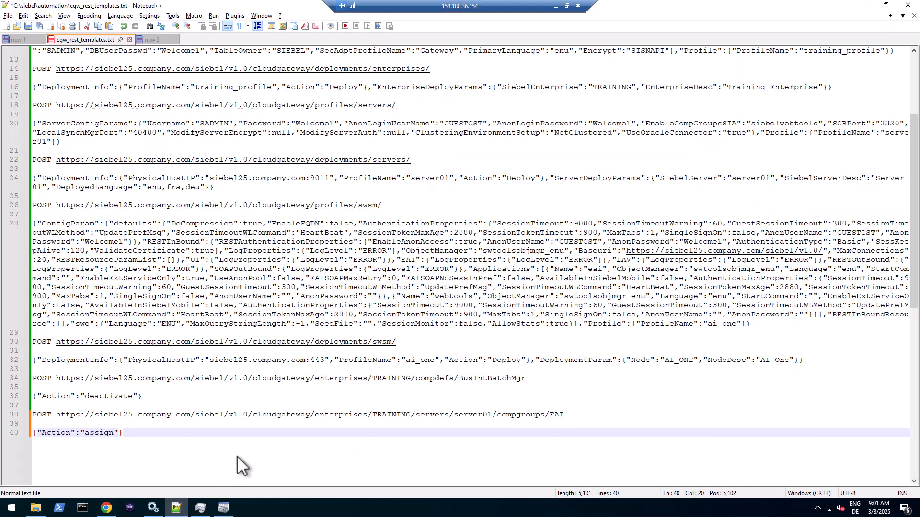
{"action": "key", "text": "ctrl+s"}
- Paste the {"Action":"enable"} payload on line 41 and add blank lines after the entry
{"action": "key", "text": "alt+Tab"}
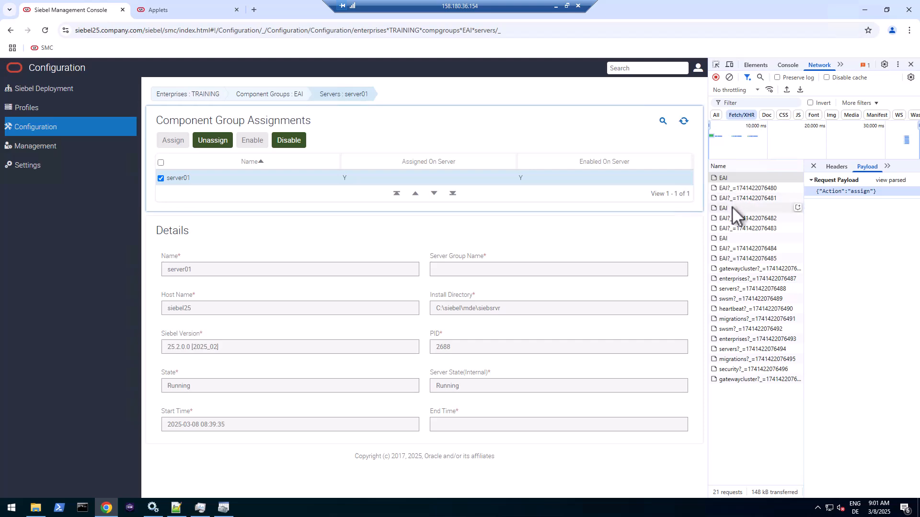
{"action": "left_click", "coordinate": [737, 239]}
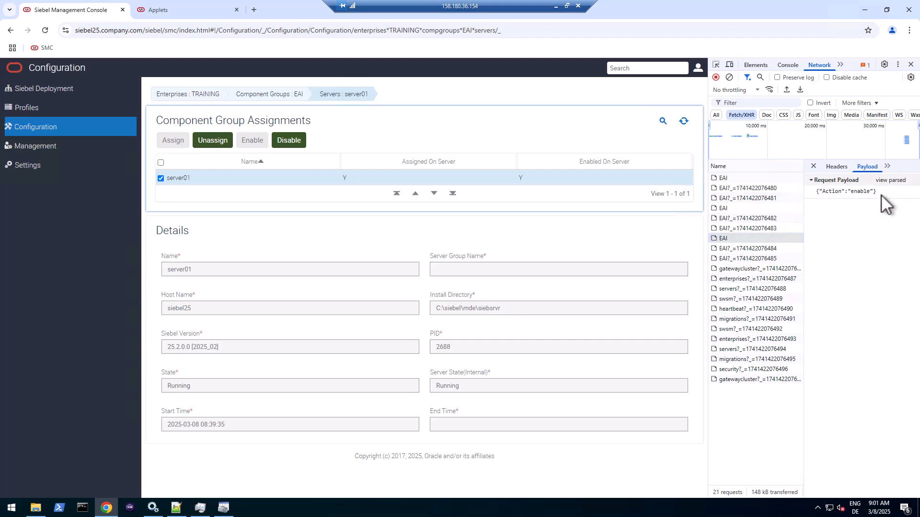
{"action": "left_click", "coordinate": [176, 508]}
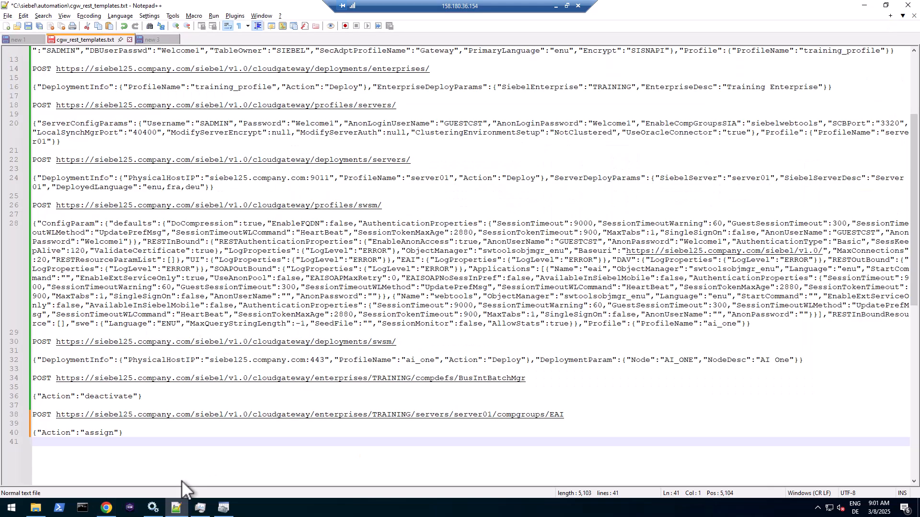
{"action": "key", "text": "ctrl+v"}
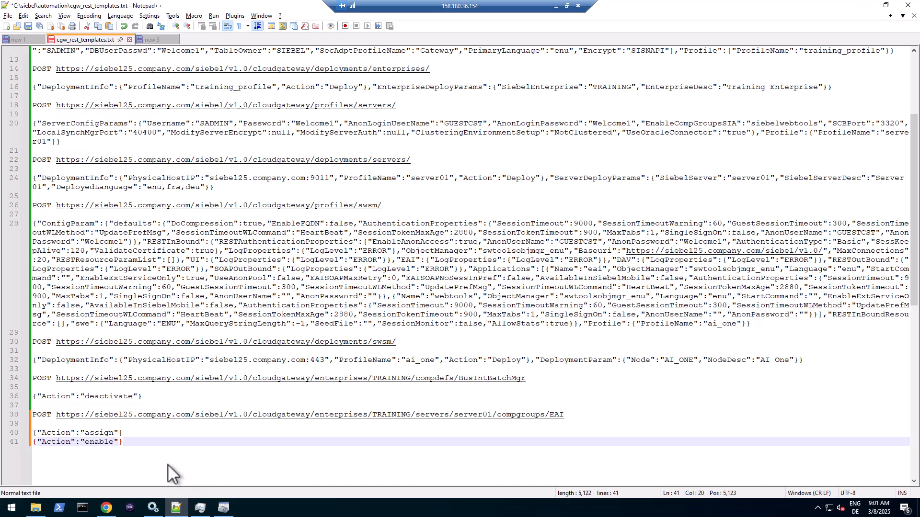
{"action": "key", "text": "Return"}
{"action": "key", "text": "Return"}
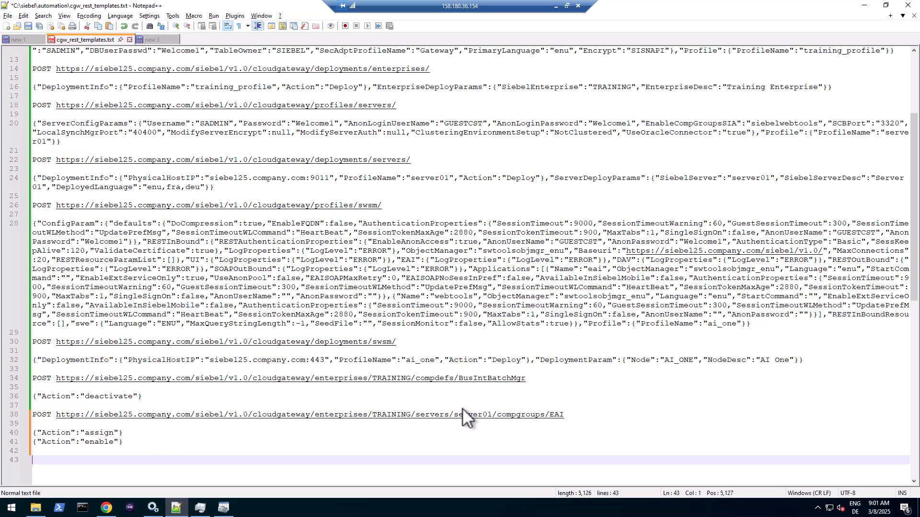
{"action": "left_click_drag", "start_coordinate": [569, 414], "coordinate": [534, 418]}
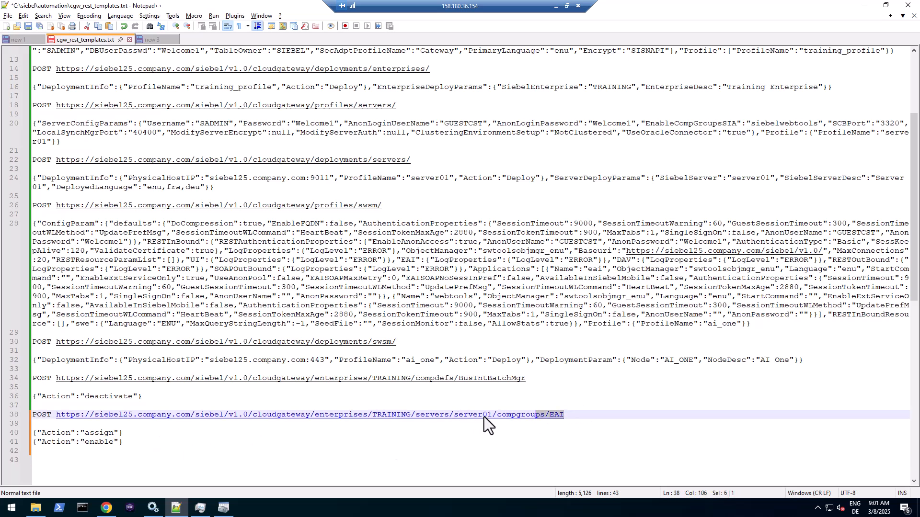
{"action": "key", "text": "alt+Tab"}
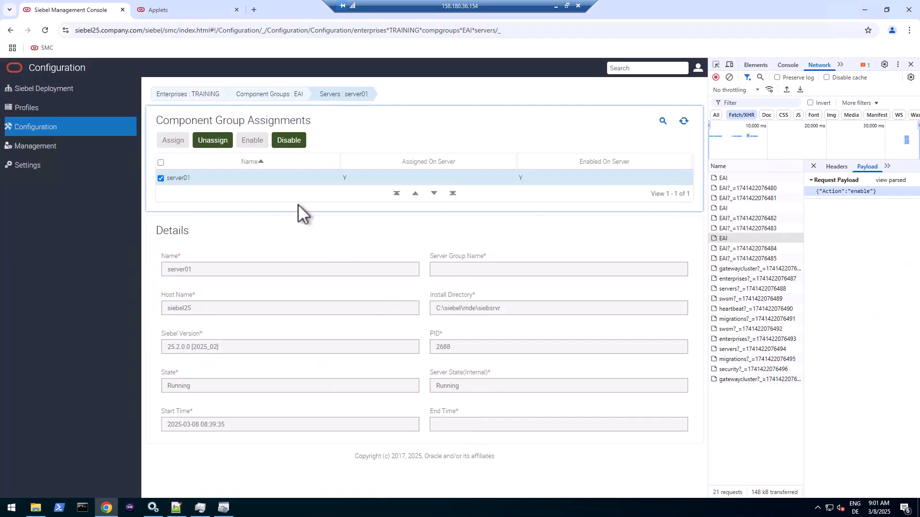
- Filter component groups by 'ca', open CallCenter, and enable it on server01 so Enabled On Server shows Y
{"action": "left_click", "coordinate": [293, 94]}
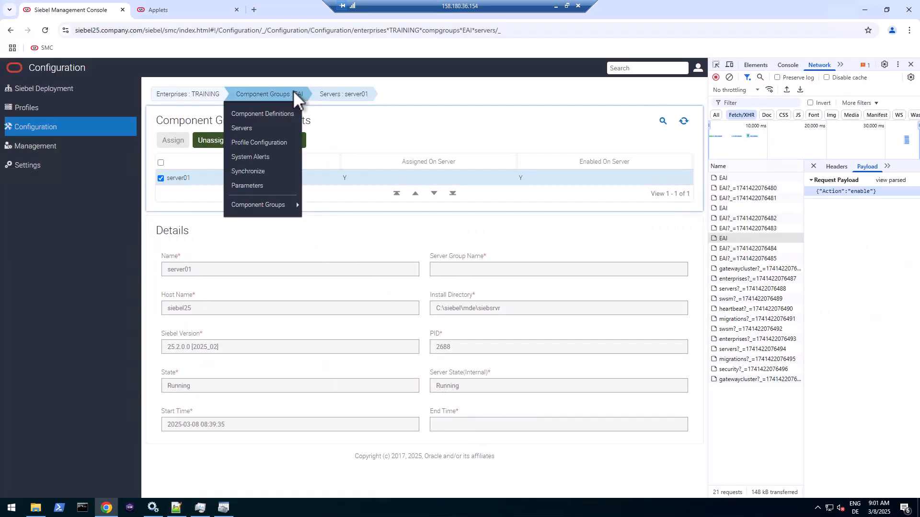
{"action": "mouse_move", "coordinate": [274, 207]}
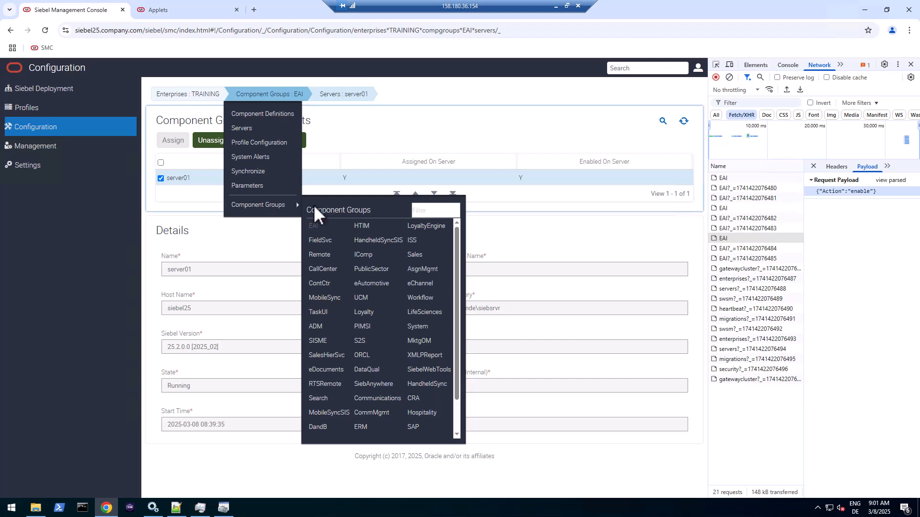
{"action": "left_click", "coordinate": [425, 209]}
{"action": "type", "text": "ca"}
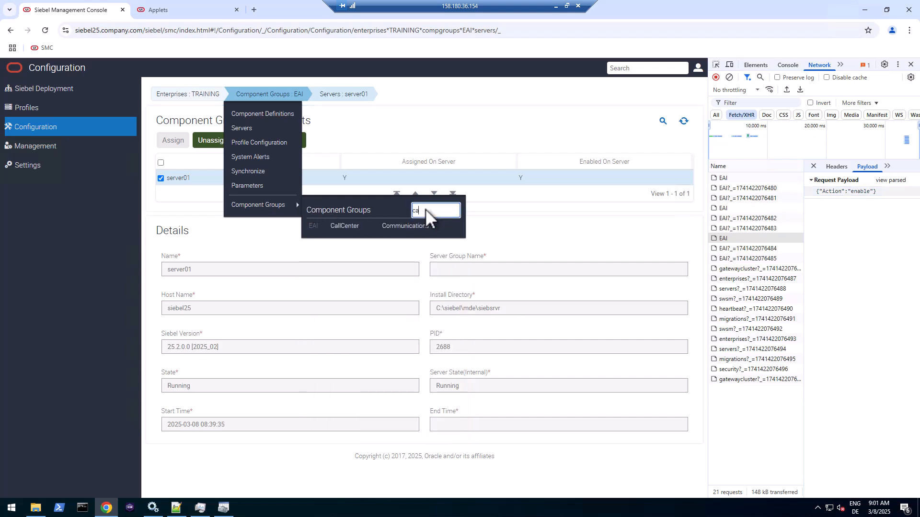
{"action": "left_click", "coordinate": [346, 226]}
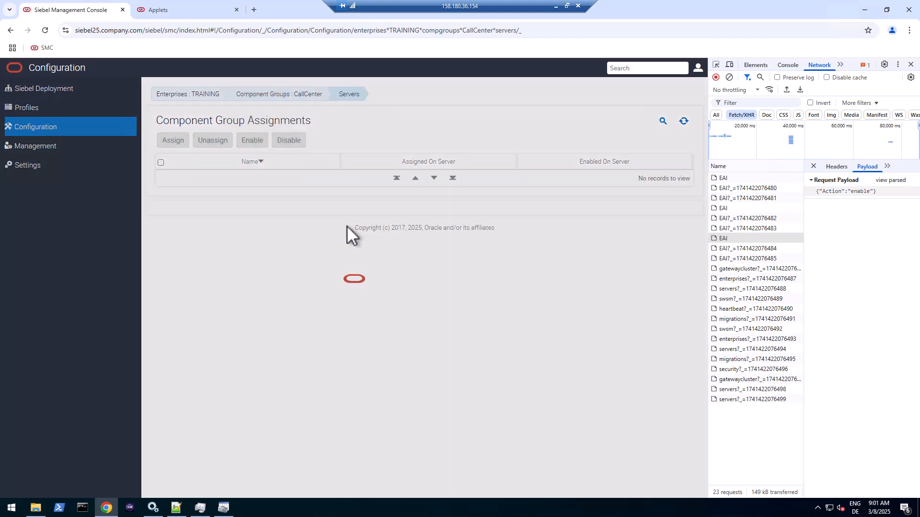
{"action": "mouse_move", "coordinate": [346, 97]}
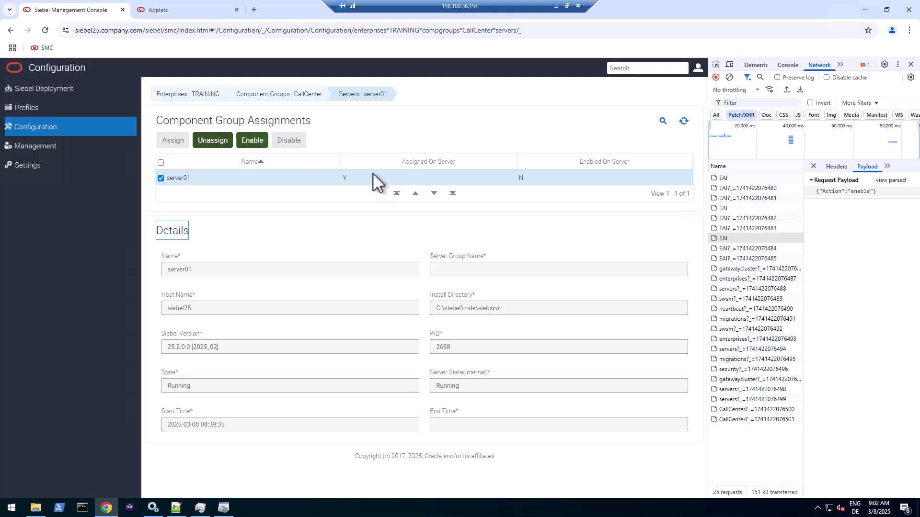
{"action": "left_click", "coordinate": [254, 145]}
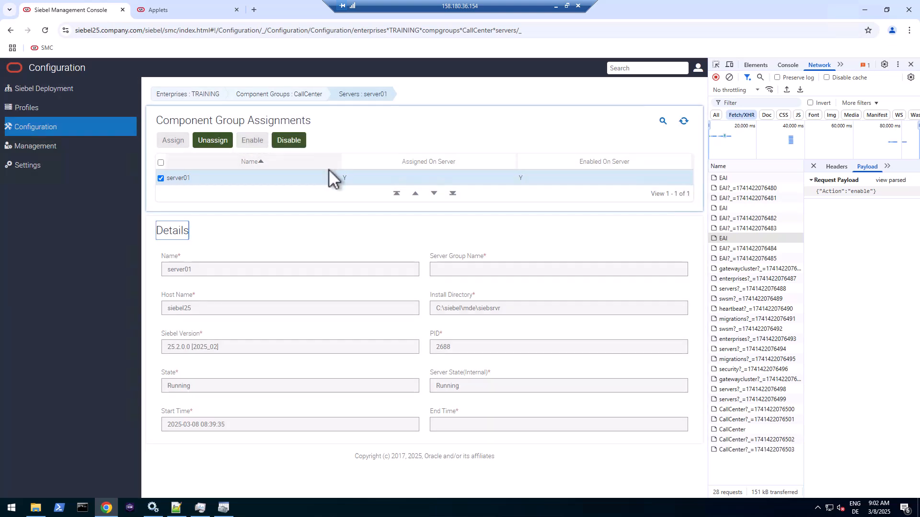
{"action": "left_click_drag", "start_coordinate": [527, 178], "coordinate": [516, 179]}
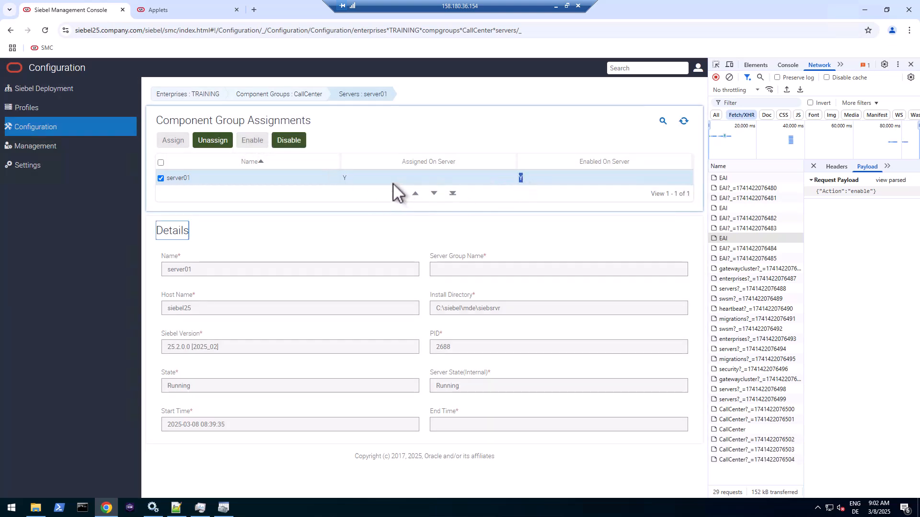
{"action": "left_click", "coordinate": [349, 180]}
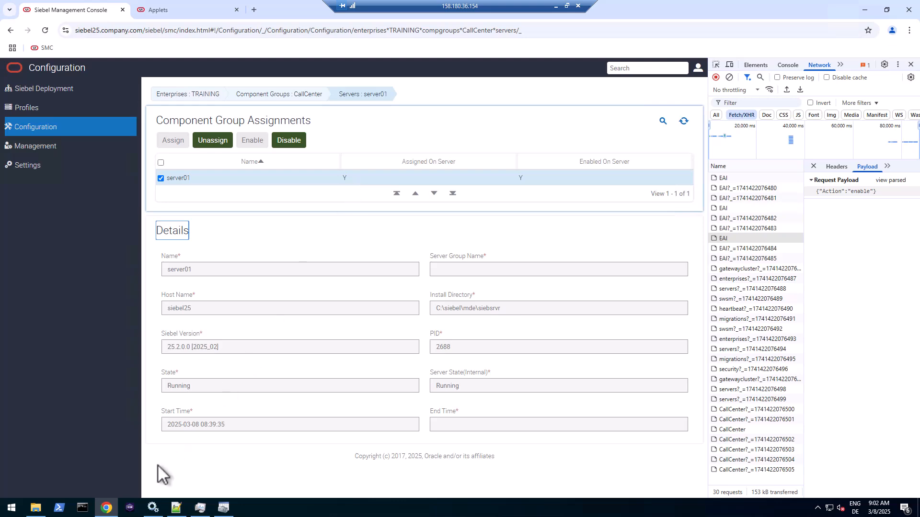
- Log out of the management console and close the browser
{"action": "left_click", "coordinate": [700, 70]}
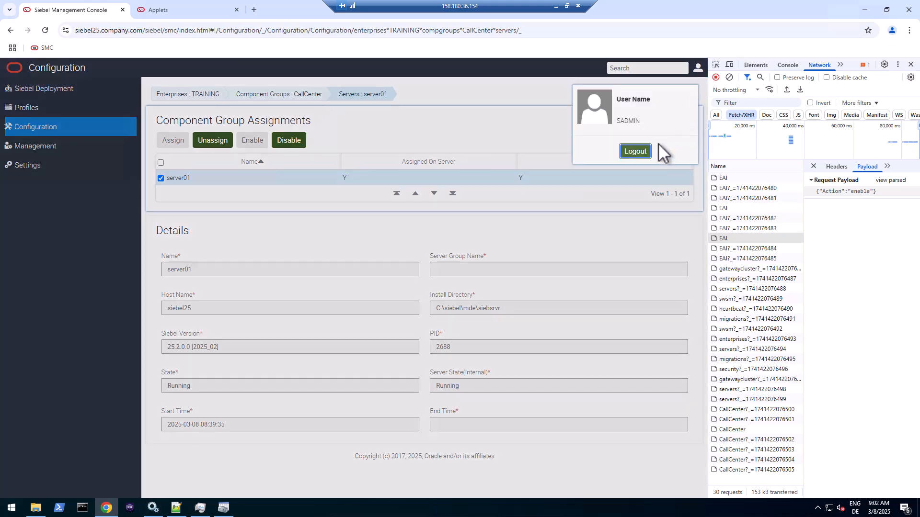
{"action": "left_click", "coordinate": [639, 150]}
{"action": "left_click", "coordinate": [913, 11]}
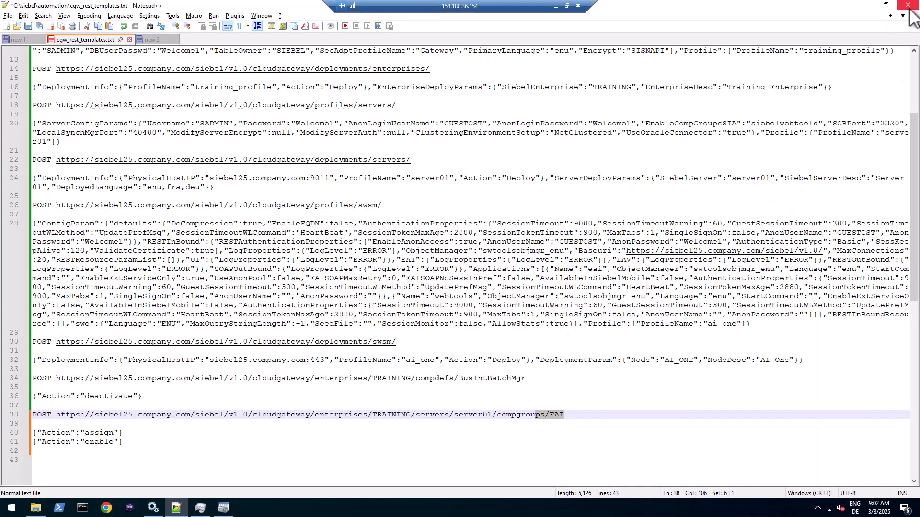
- Stop the Siebel Server [TRAINING_server01] service in Windows Services
{"action": "left_click", "coordinate": [152, 508]}
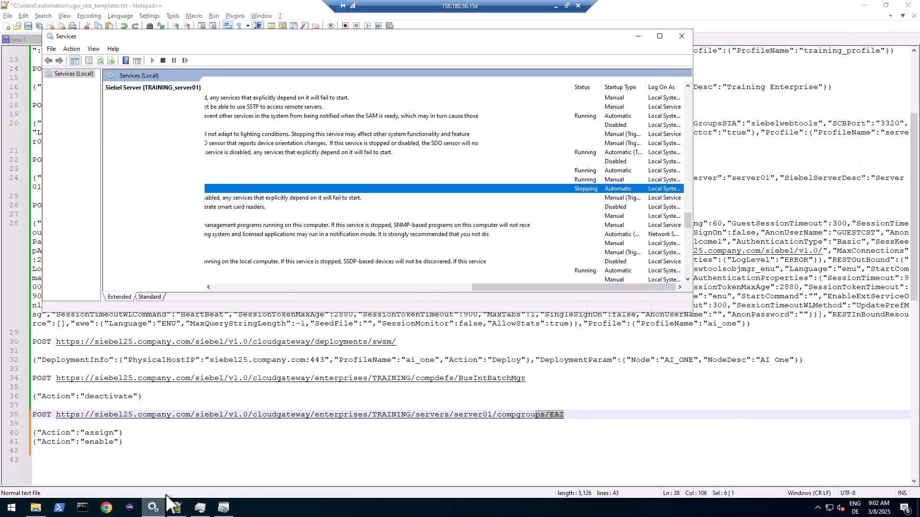
{"action": "left_click_drag", "start_coordinate": [271, 287], "coordinate": [214, 286]}
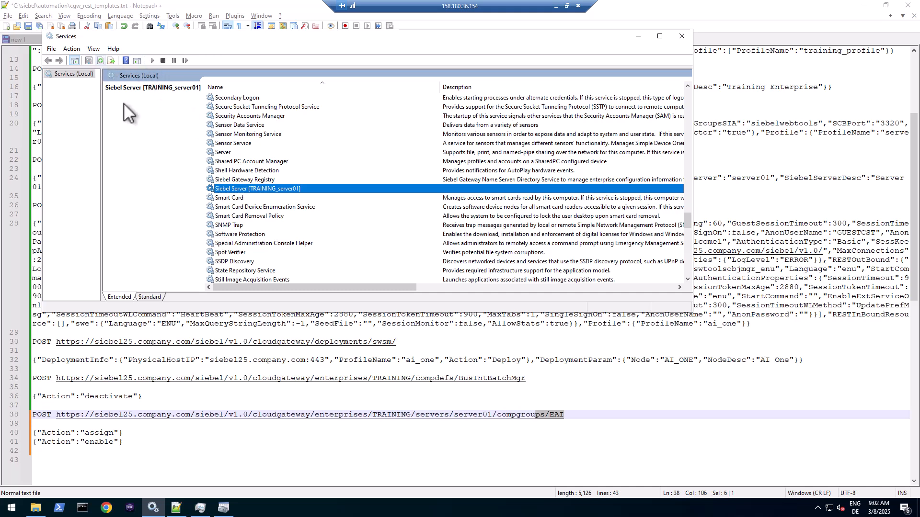
{"action": "left_click", "coordinate": [163, 60]}
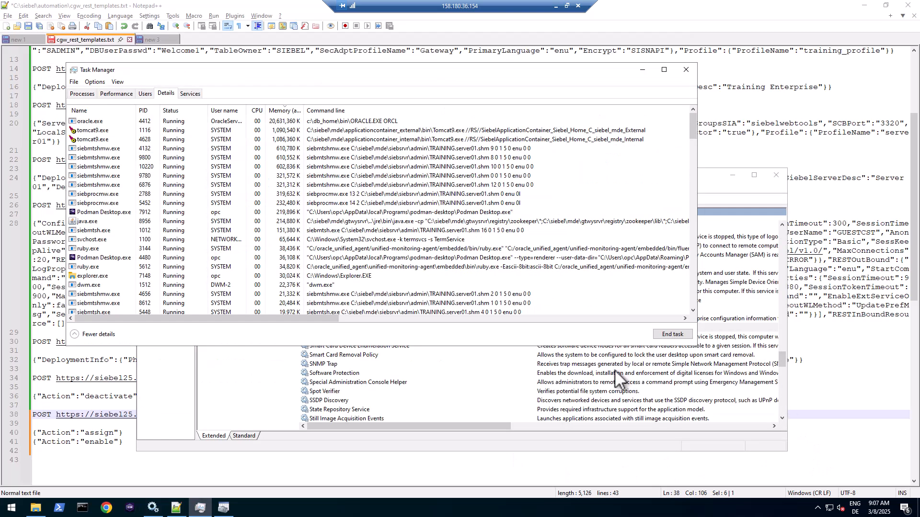
- Sign back in to the management console with the saved admin user ID
{"action": "left_click", "coordinate": [108, 508]}
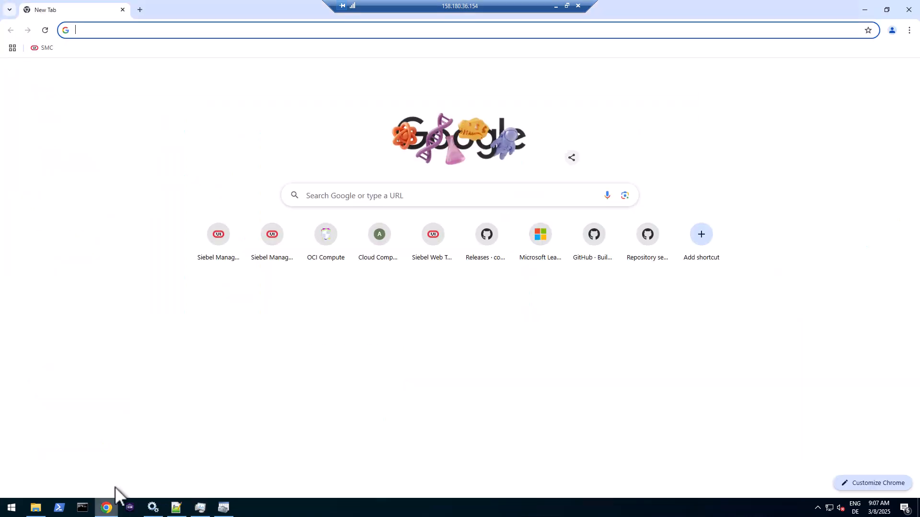
{"action": "left_click", "coordinate": [37, 48]}
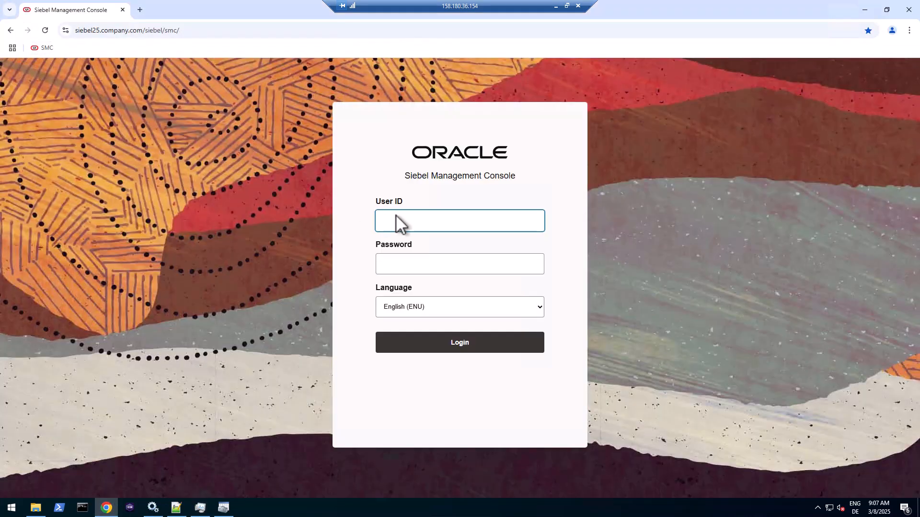
{"action": "left_click", "coordinate": [396, 218]}
{"action": "left_click", "coordinate": [450, 265]}
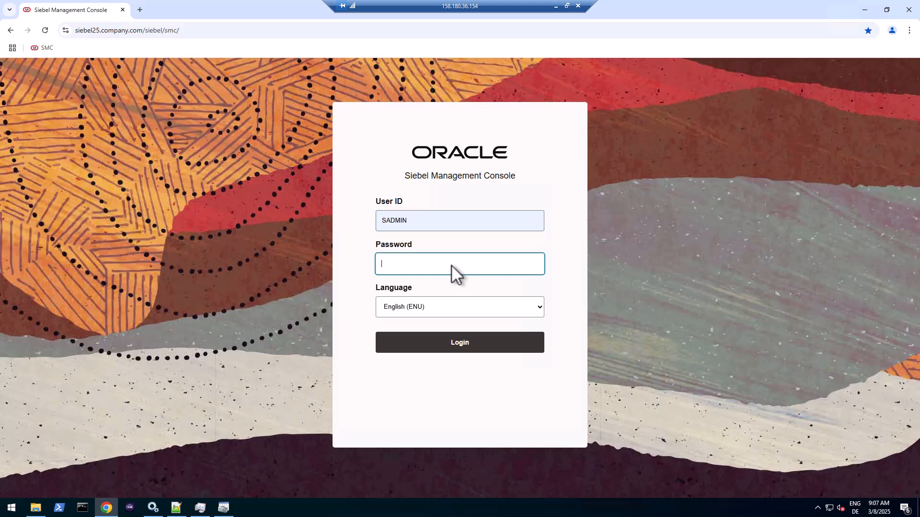
{"action": "type", "text": "•••••••"}
{"action": "key", "text": "Return"}
{"action": "left_click", "coordinate": [538, 165]}
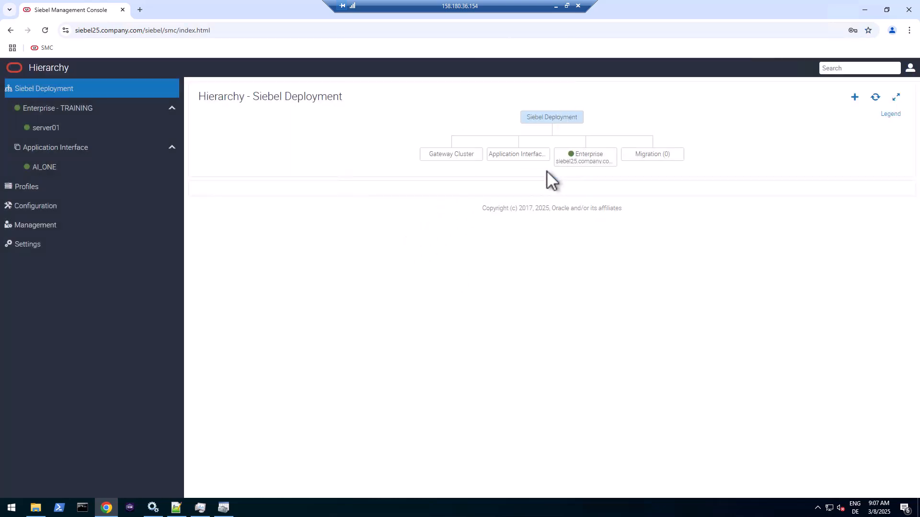
- Open the TRAINING enterprise's Servers list, dismiss the Srvrmgr error, and go to Settings
{"action": "left_click", "coordinate": [45, 232]}
{"action": "left_click", "coordinate": [278, 94]}
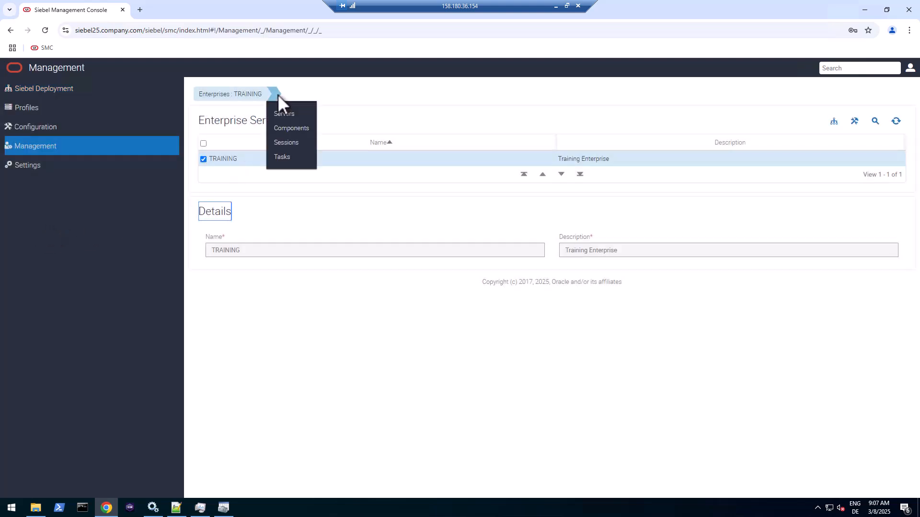
{"action": "left_click", "coordinate": [287, 112]}
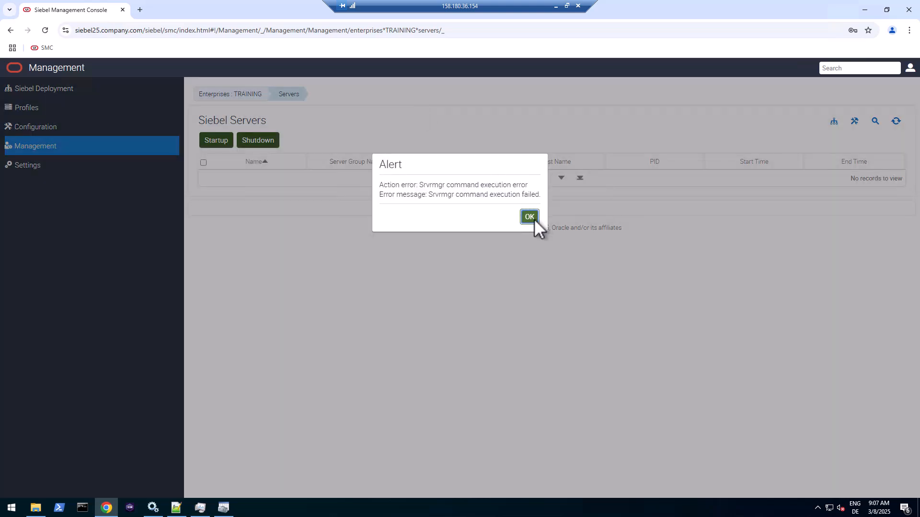
{"action": "left_click", "coordinate": [529, 217]}
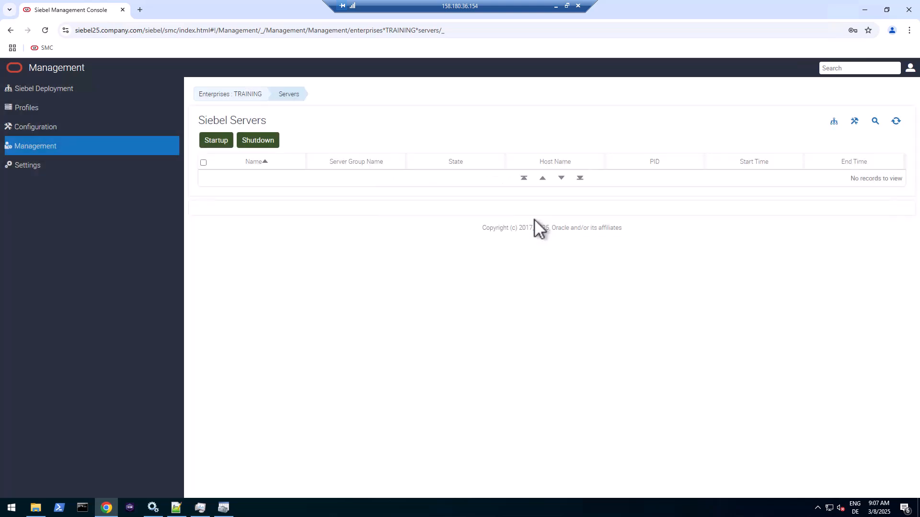
{"action": "left_click", "coordinate": [47, 168]}
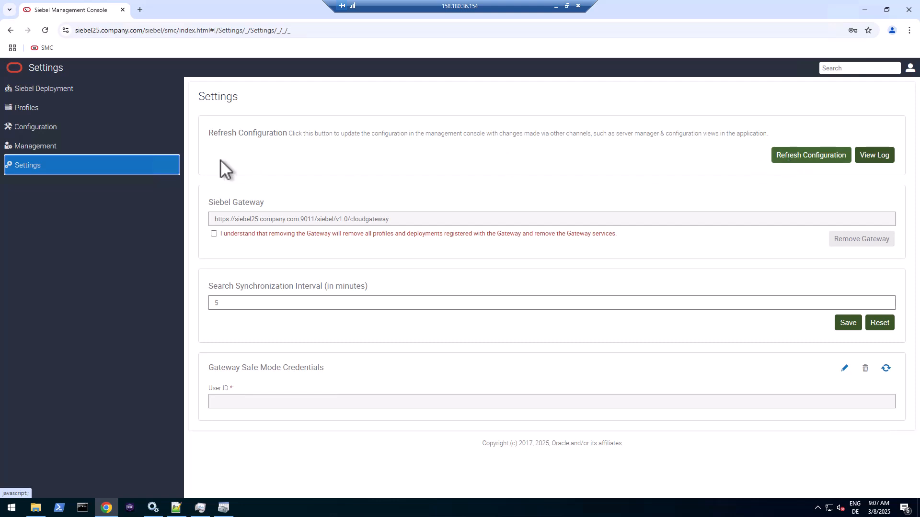
- Refresh the console configuration and reopen the TRAINING enterprise's Servers list
{"action": "left_click", "coordinate": [809, 155]}
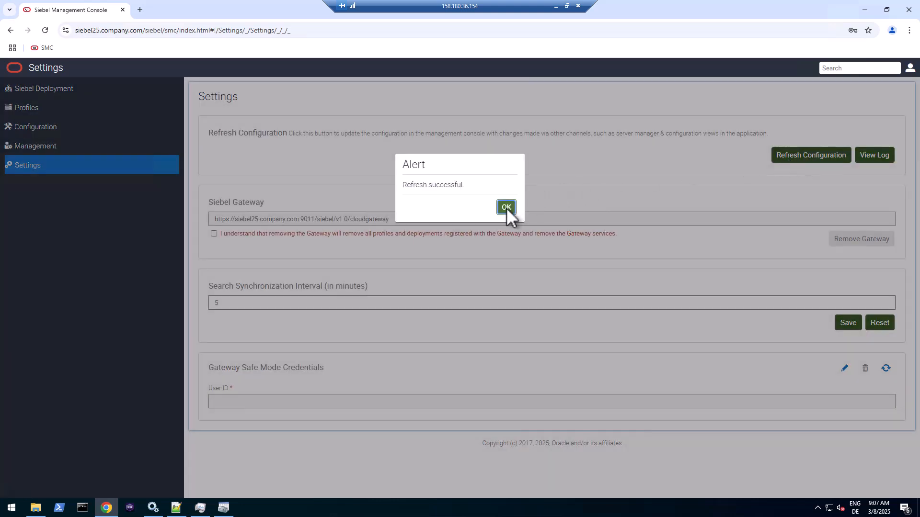
{"action": "left_click", "coordinate": [506, 208]}
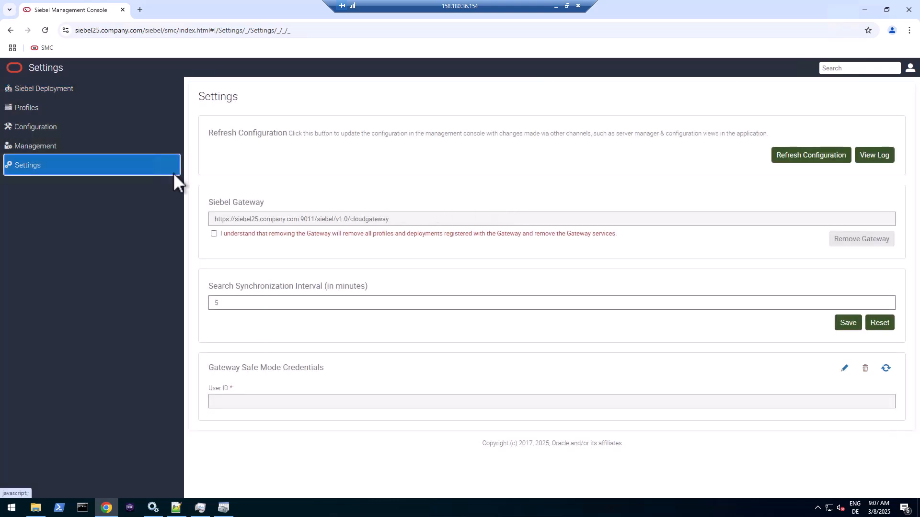
{"action": "left_click", "coordinate": [25, 144]}
{"action": "left_click", "coordinate": [289, 94]}
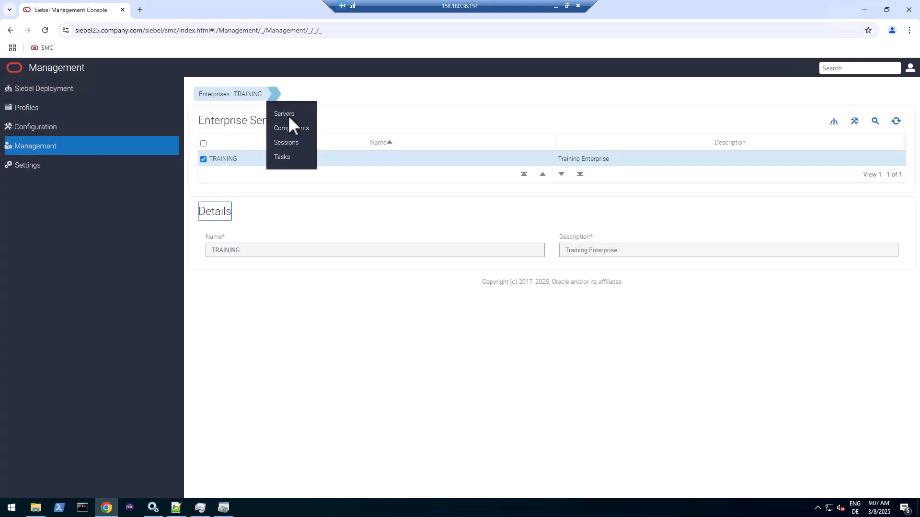
{"action": "left_click", "coordinate": [288, 116]}
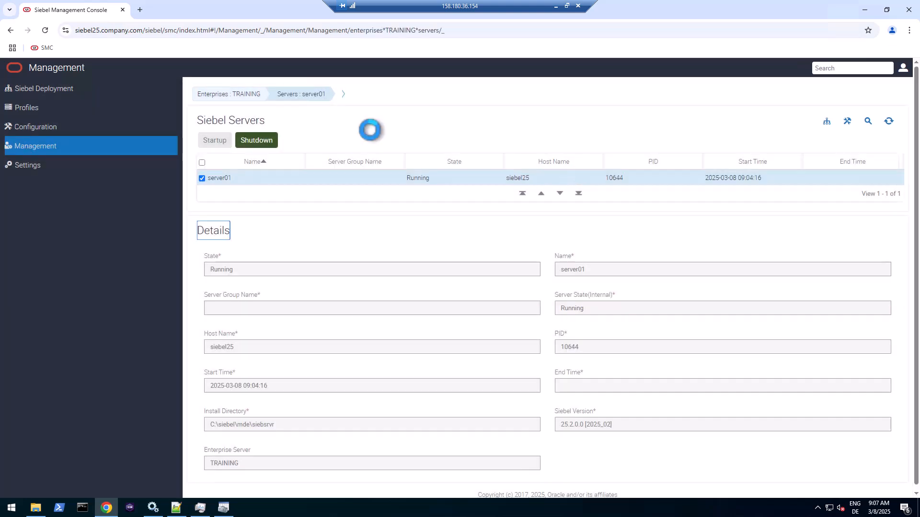
- Check server01's components, including EAI and Call Center Object Manager (ENU)
{"action": "left_click", "coordinate": [438, 178]}
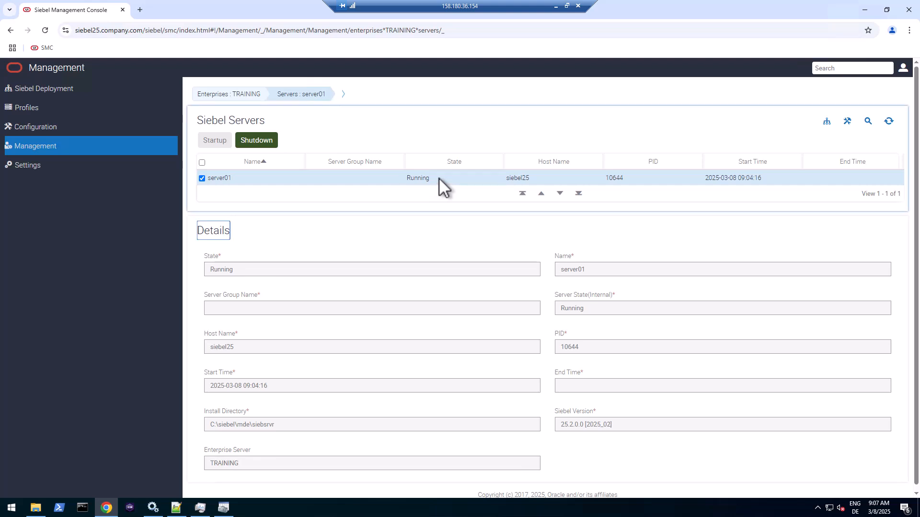
{"action": "left_click", "coordinate": [343, 94]}
{"action": "left_click", "coordinate": [341, 125]}
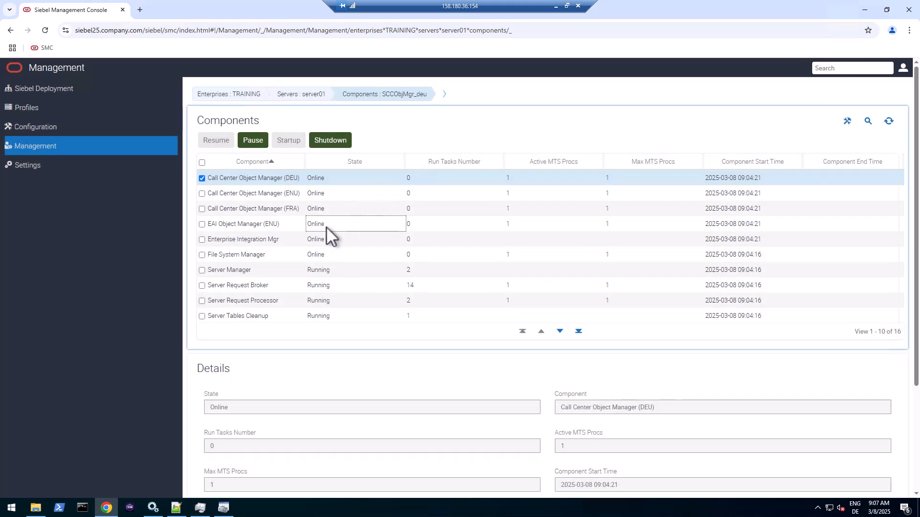
{"action": "left_click", "coordinate": [325, 225]}
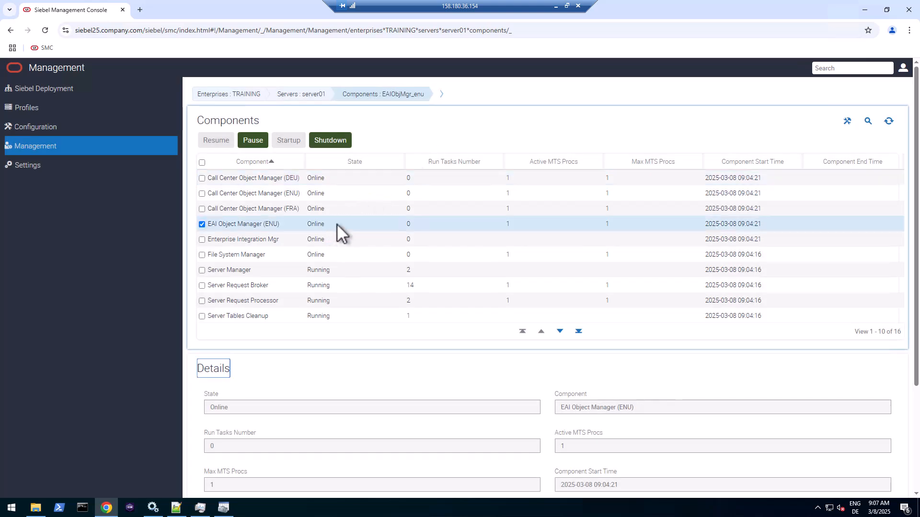
{"action": "left_click", "coordinate": [336, 192]}
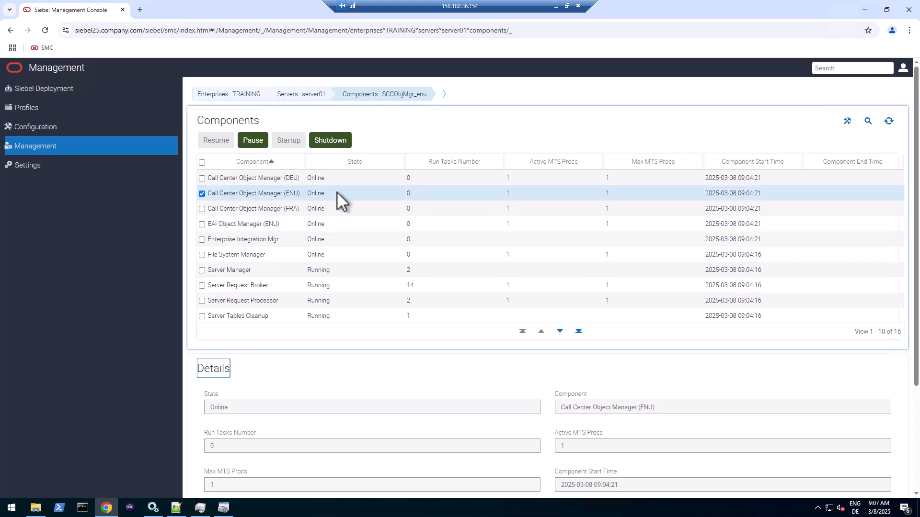
- Browse the application interface profiles and review the server01 server profile
{"action": "left_click", "coordinate": [41, 106]}
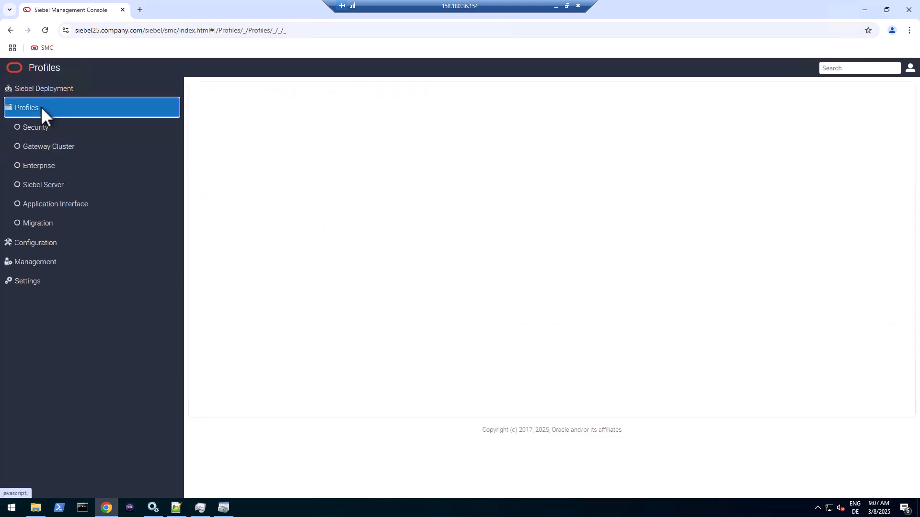
{"action": "left_click", "coordinate": [38, 205]}
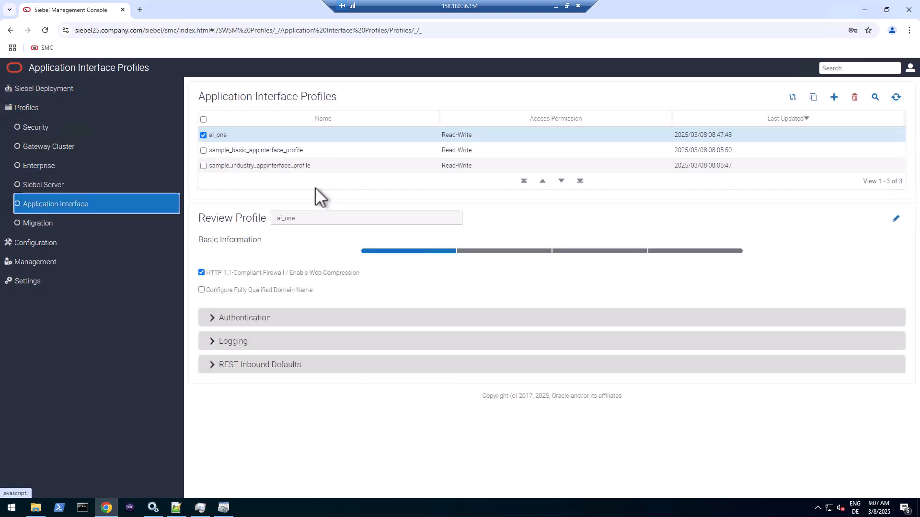
{"action": "left_click_drag", "start_coordinate": [470, 134], "coordinate": [445, 133]}
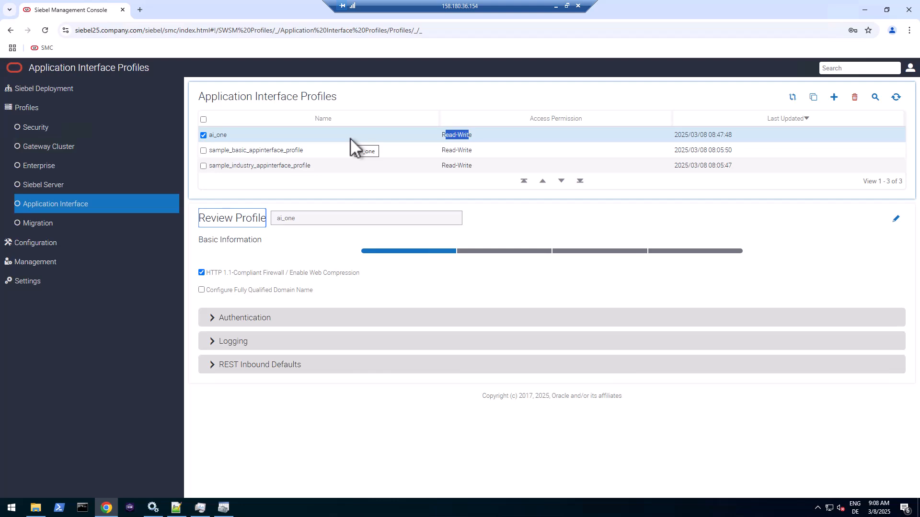
{"action": "left_click", "coordinate": [45, 185]}
{"action": "left_click", "coordinate": [463, 135]}
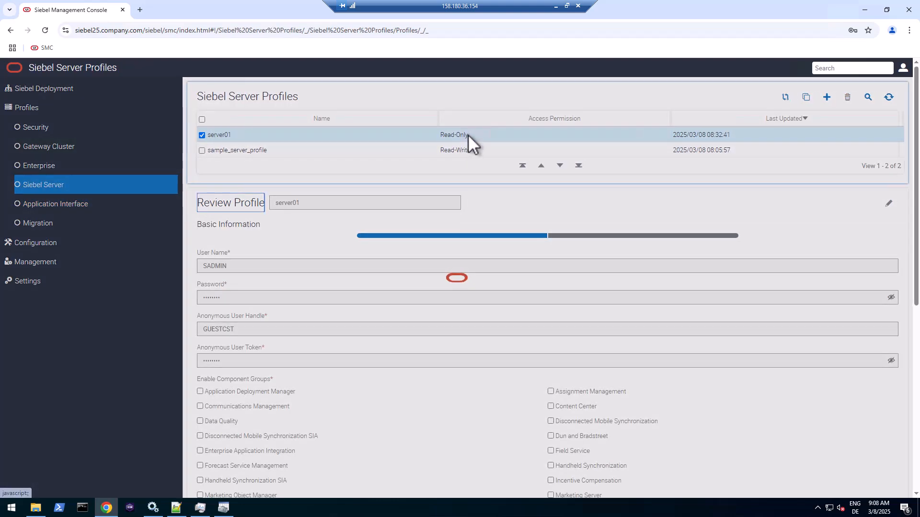
{"action": "scroll", "coordinate": [440, 387], "scroll_direction": "down", "scroll_amount": 3}
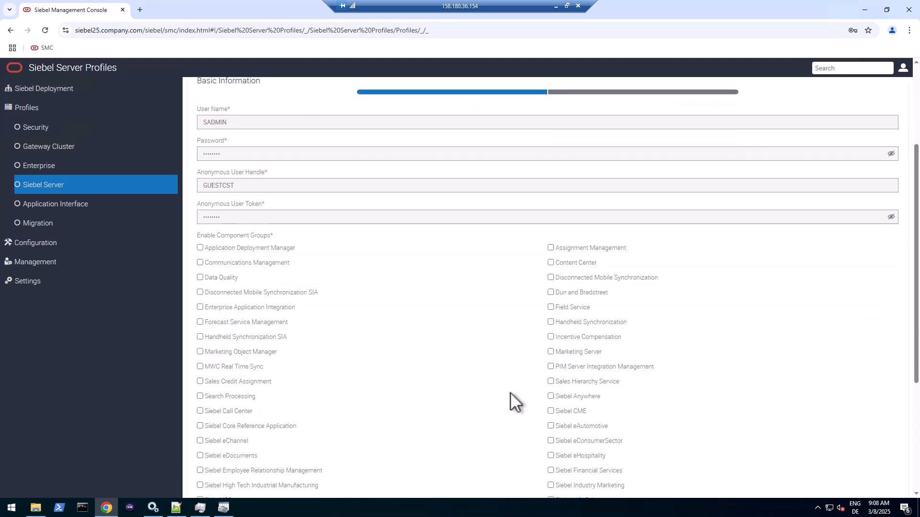
{"action": "scroll", "coordinate": [510, 393], "scroll_direction": "up", "scroll_amount": 3}
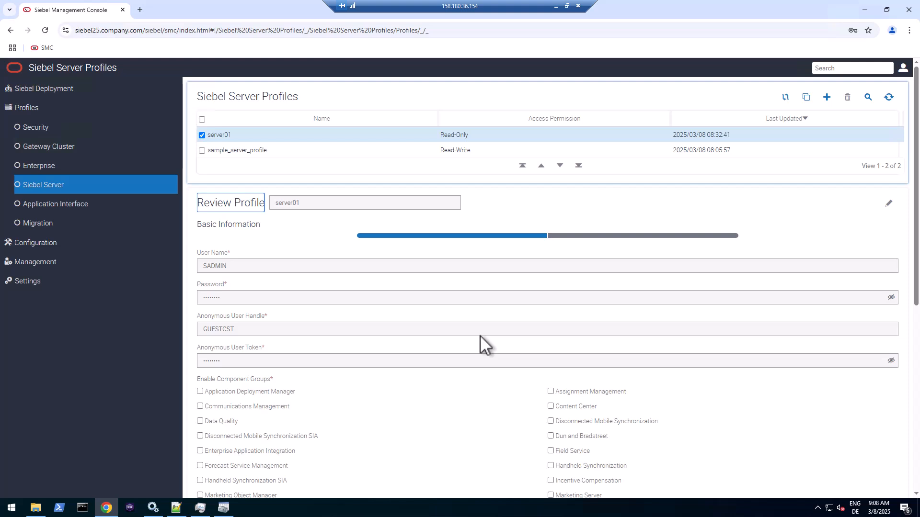
- Expand ai_one's REST Inbound Defaults, showing swtoolsobjmgr_enu and 20 maximum connections
{"action": "left_click", "coordinate": [55, 205]}
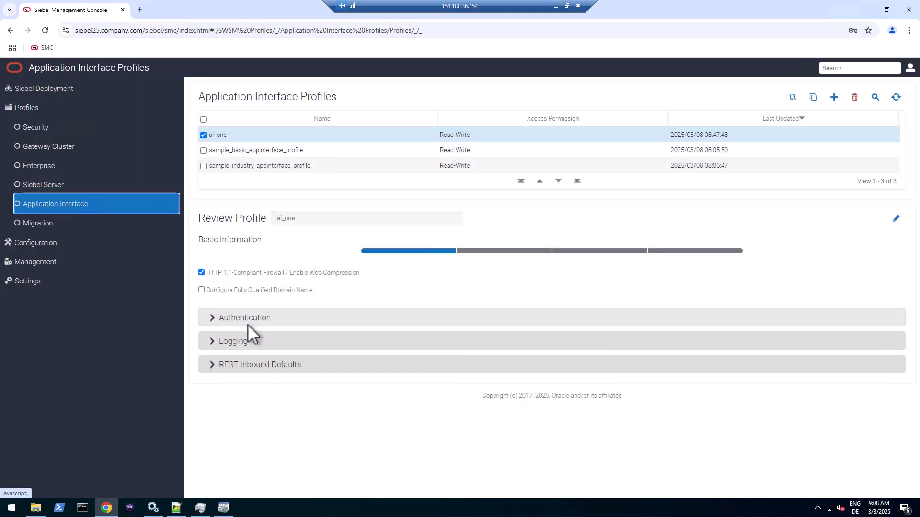
{"action": "left_click", "coordinate": [242, 365]}
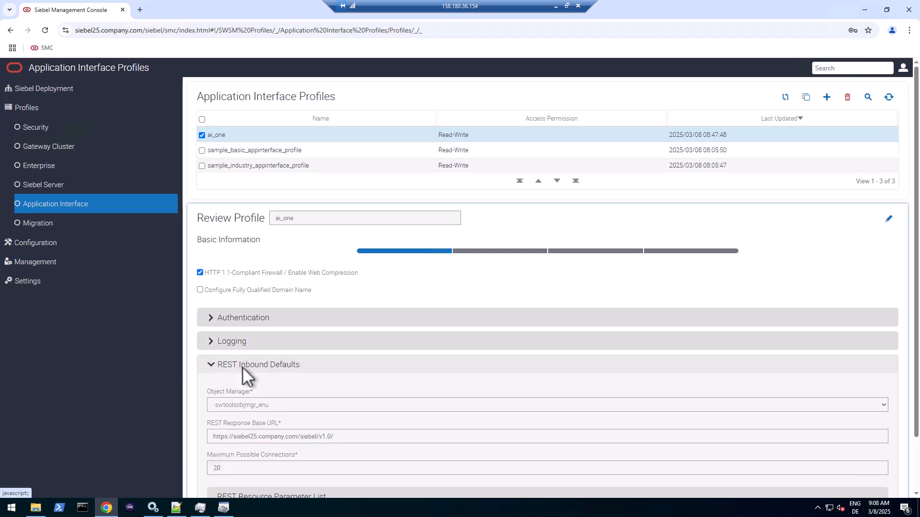
{"action": "scroll", "coordinate": [352, 384], "scroll_direction": "down", "scroll_amount": 1}
{"action": "scroll", "coordinate": [352, 385], "scroll_direction": "down", "scroll_amount": 1}
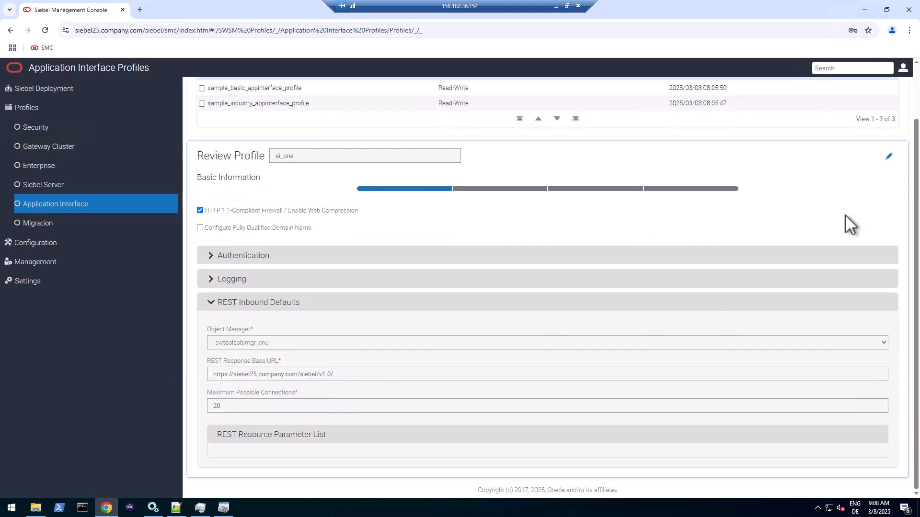
- Edit ai_one and set the REST Inbound Defaults object manager to EAI Object Manager (ENU)
{"action": "left_click", "coordinate": [888, 157]}
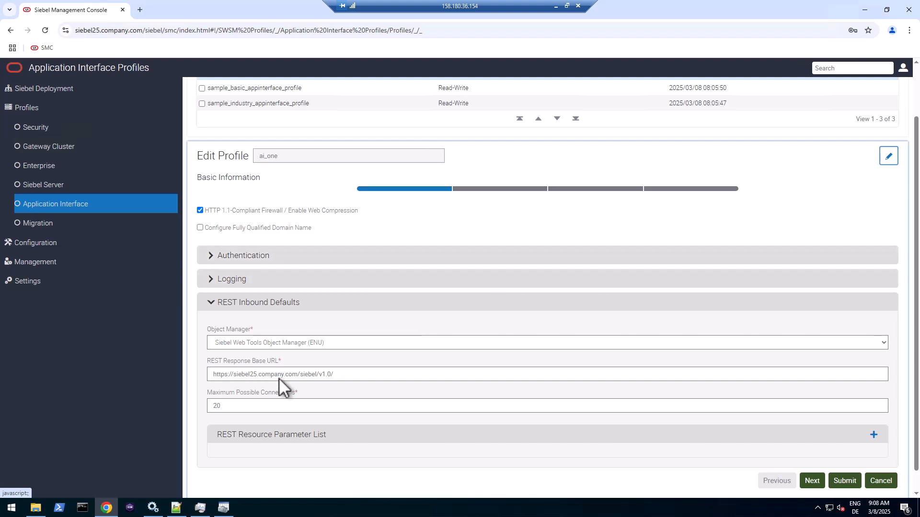
{"action": "left_click", "coordinate": [297, 342]}
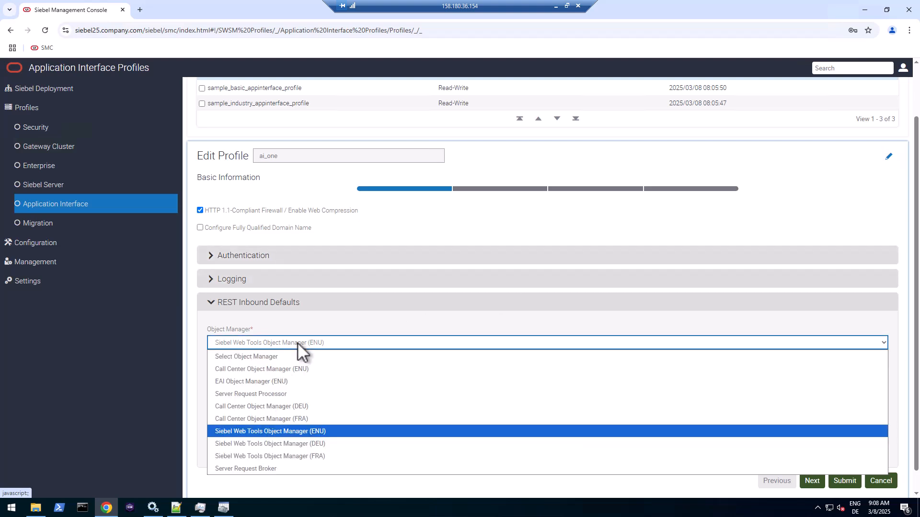
{"action": "left_click", "coordinate": [296, 380]}
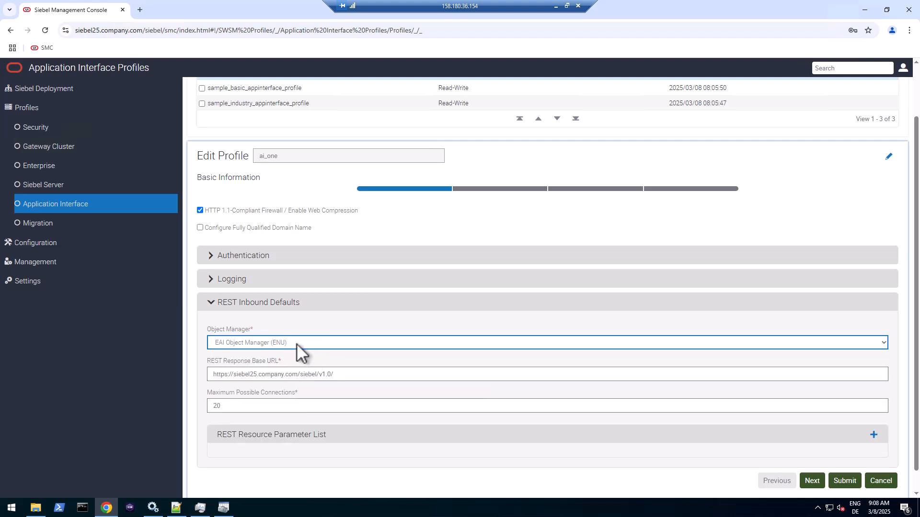
{"action": "left_click", "coordinate": [237, 303]}
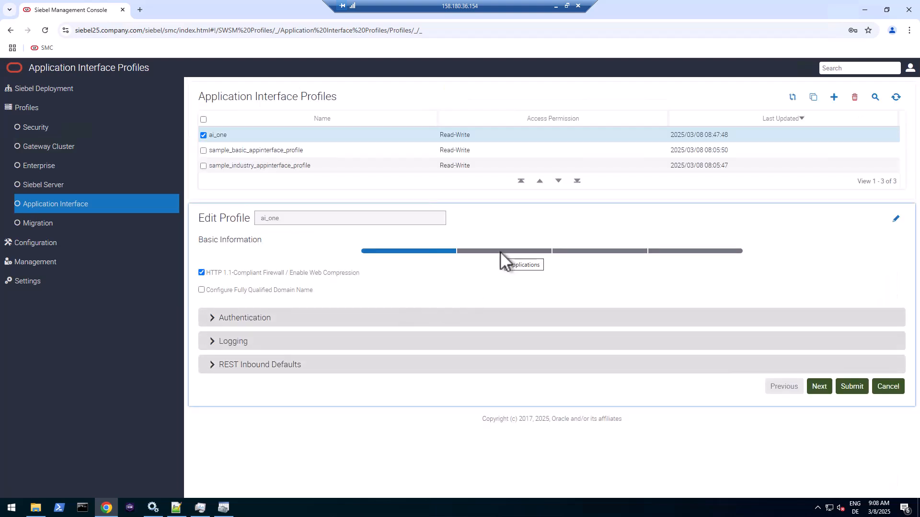
{"action": "left_click", "coordinate": [500, 251]}
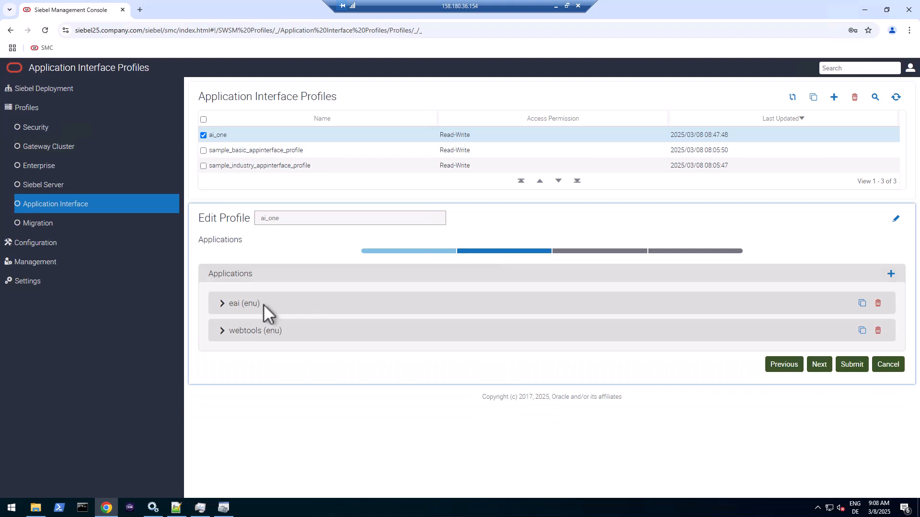
- Set the eai (enu) application's object manager to EAI Object Manager (ENU)
{"action": "left_click", "coordinate": [241, 303]}
{"action": "left_click", "coordinate": [252, 333]}
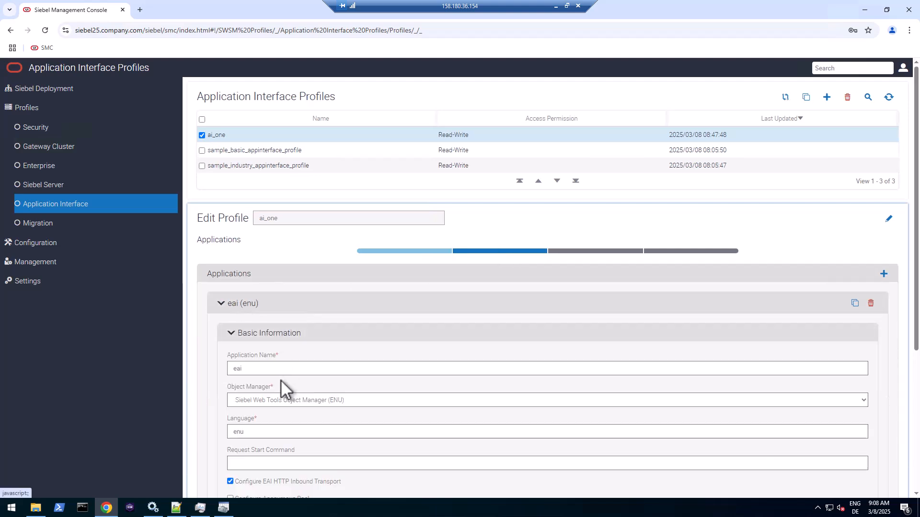
{"action": "left_click", "coordinate": [277, 401]}
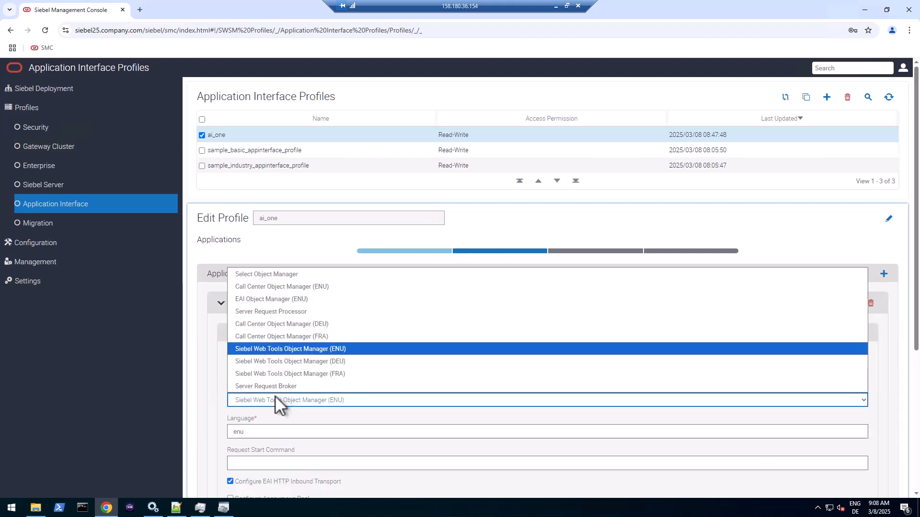
{"action": "left_click", "coordinate": [274, 301]}
{"action": "left_click", "coordinate": [221, 304]}
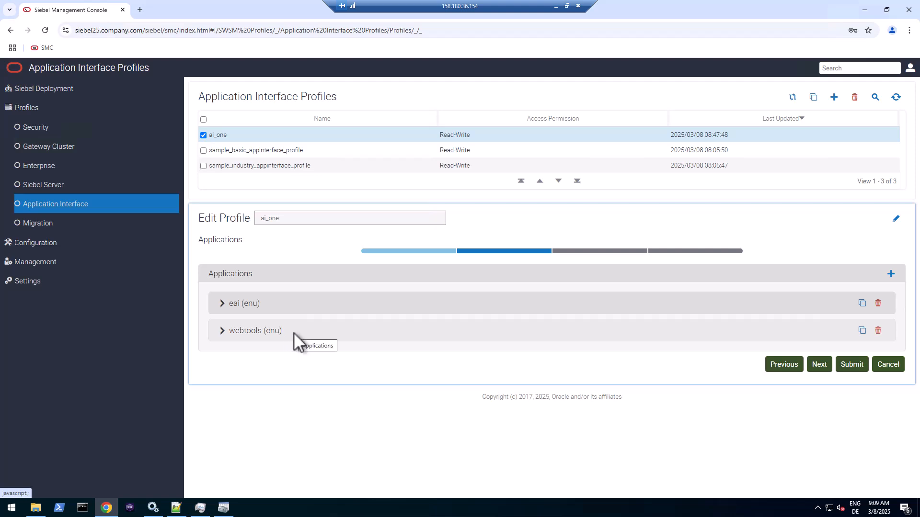
- Duplicate webtools (enu) as 'callcenter' using Call Center Object Manager (ENU), language enu
{"action": "left_click", "coordinate": [862, 330]}
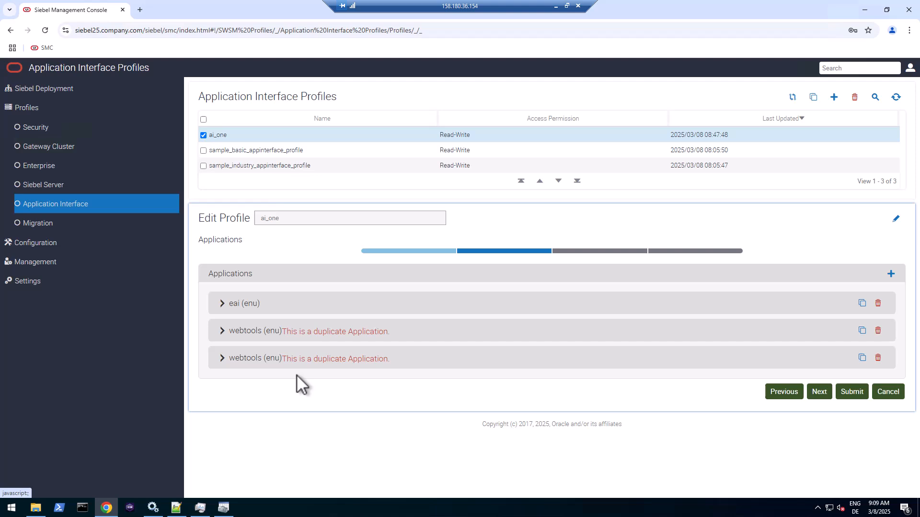
{"action": "left_click", "coordinate": [255, 358]}
{"action": "left_click", "coordinate": [255, 386]}
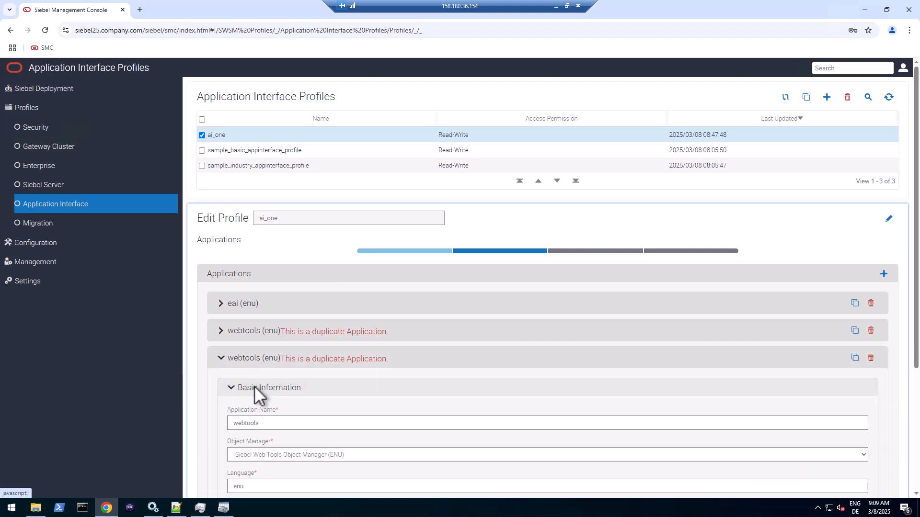
{"action": "double_click", "coordinate": [254, 423]}
{"action": "type", "text": "callcenter"}
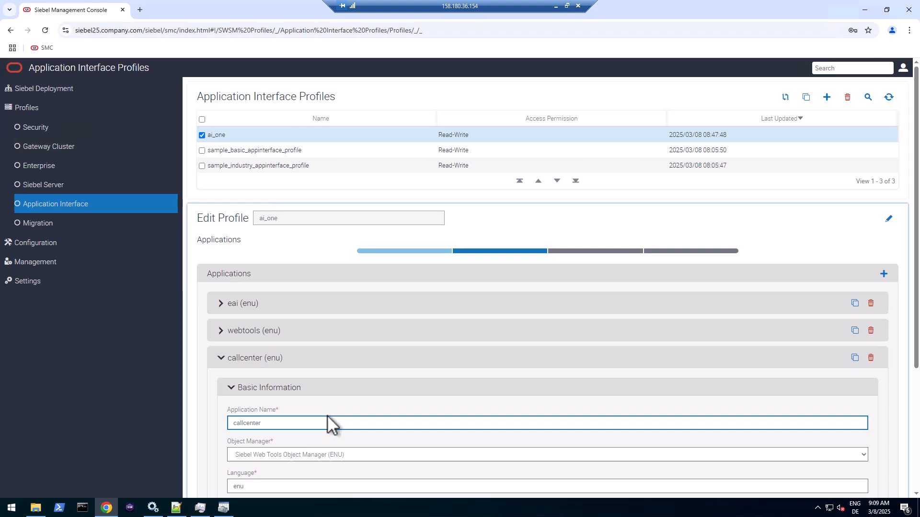
{"action": "scroll", "coordinate": [329, 423], "scroll_direction": "down", "scroll_amount": 2}
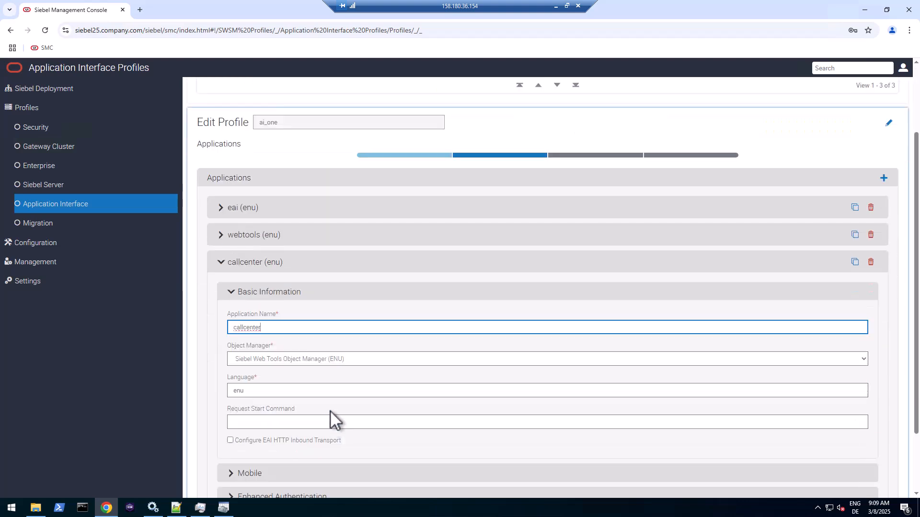
{"action": "left_click", "coordinate": [336, 362]}
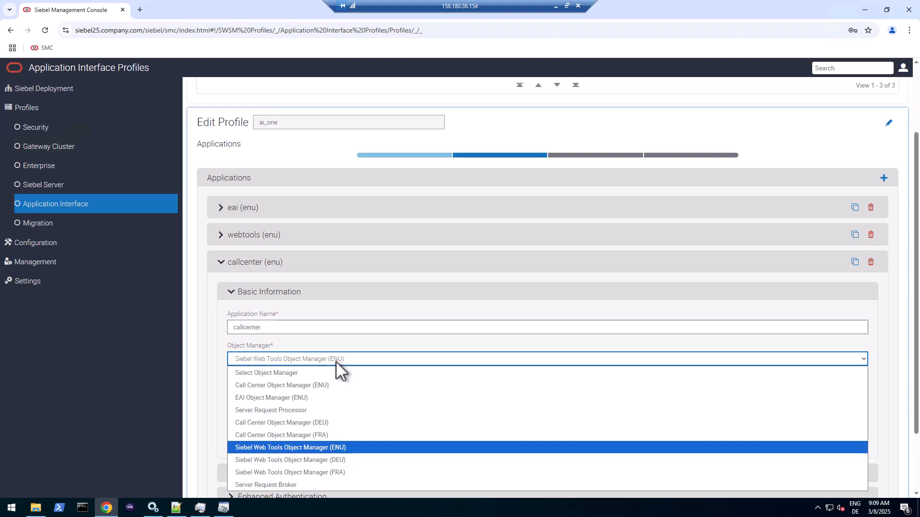
{"action": "left_click", "coordinate": [323, 388]}
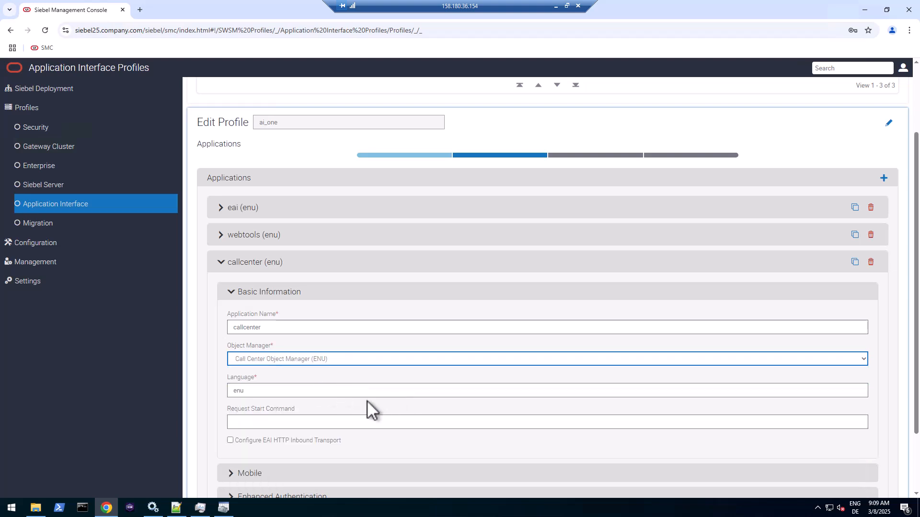
{"action": "double_click", "coordinate": [230, 391]}
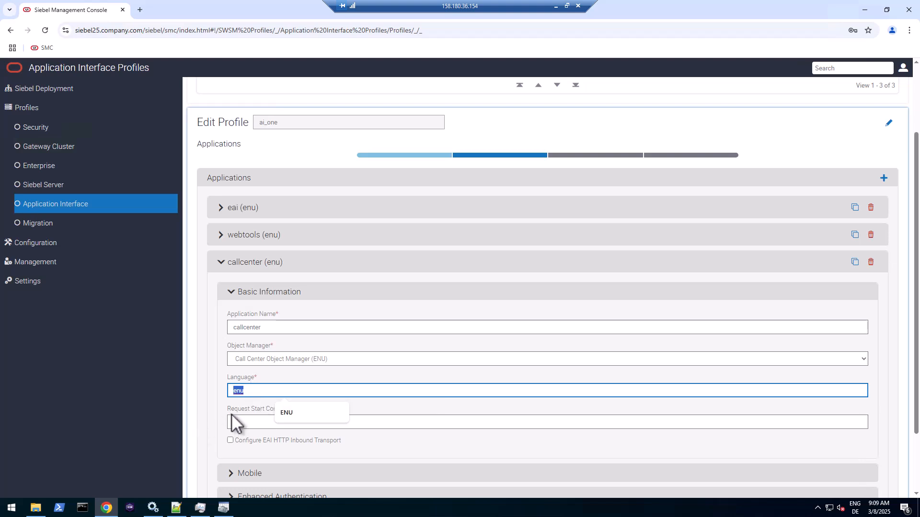
{"action": "scroll", "coordinate": [231, 416], "scroll_direction": "down", "scroll_amount": 3}
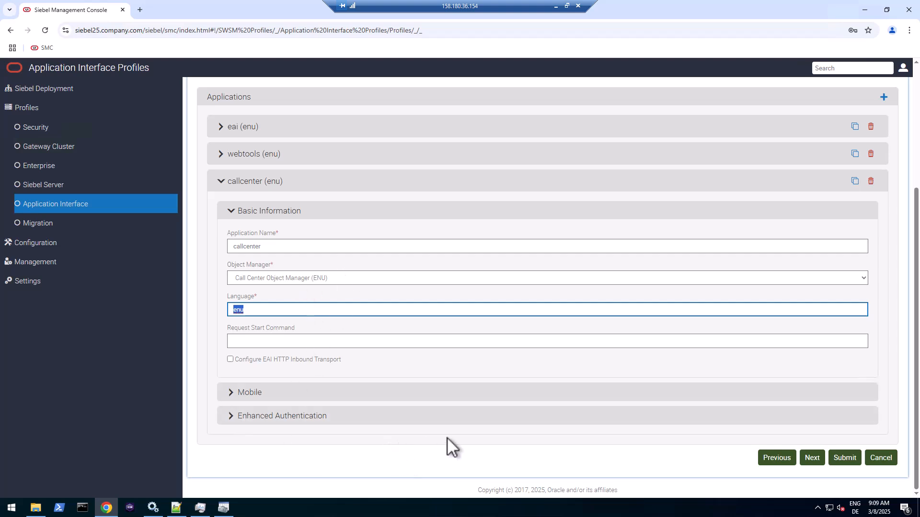
- Copy callcenter (enu) and give the copy Call Center Object Manager (DEU) with language deu
{"action": "left_click", "coordinate": [855, 180]}
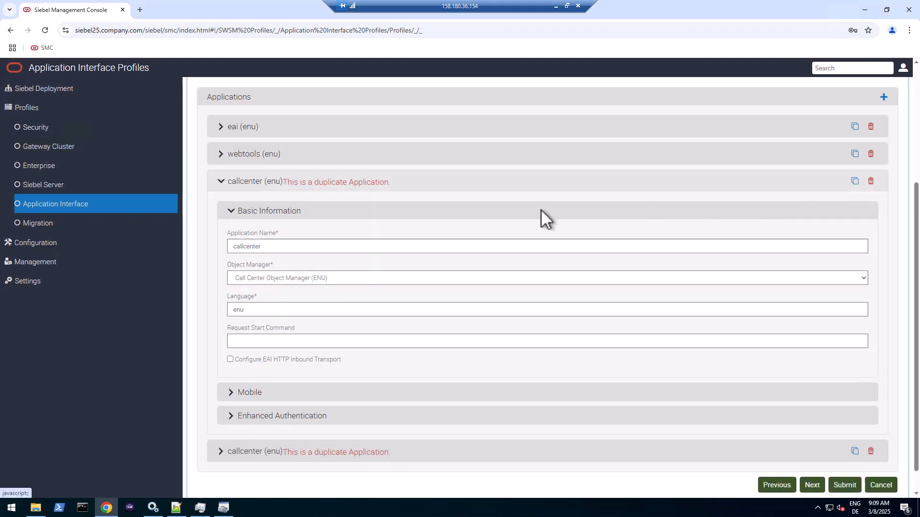
{"action": "left_click", "coordinate": [285, 278]}
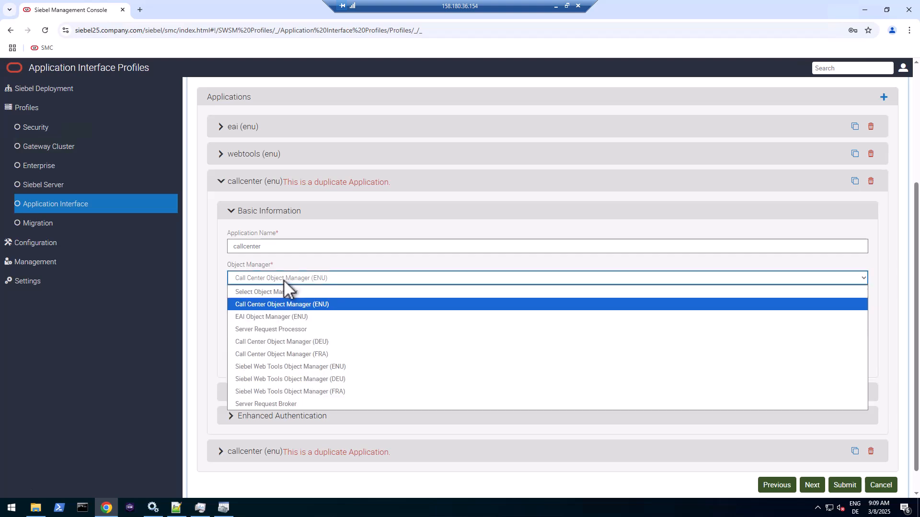
{"action": "left_click", "coordinate": [288, 342]}
{"action": "left_click", "coordinate": [256, 311]}
{"action": "key", "text": "ctrl+a"}
{"action": "type", "text": "d"}
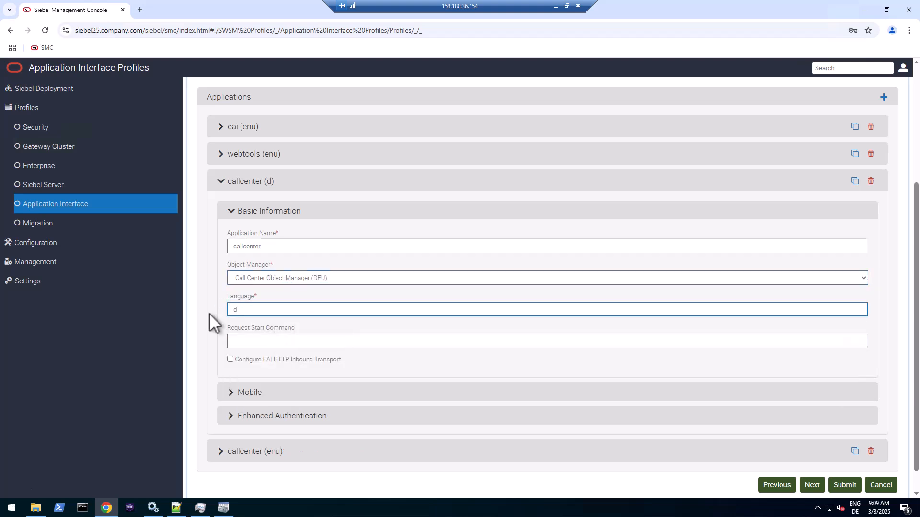
{"action": "type", "text": "eu"}
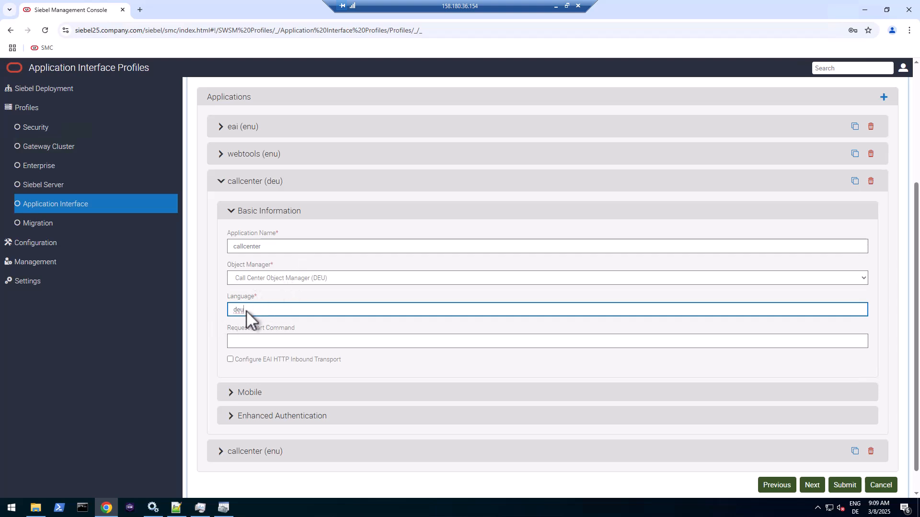
{"action": "left_click_drag", "start_coordinate": [248, 313], "coordinate": [229, 314]}
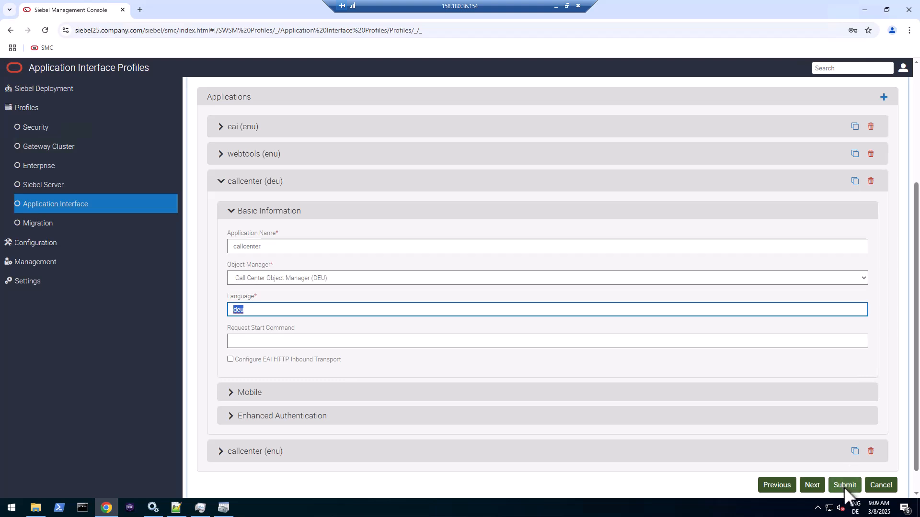
- Submit the ai_one profile with DevTools open and view its ConfigParam payload as raw JSON
{"action": "key", "text": "F12"}
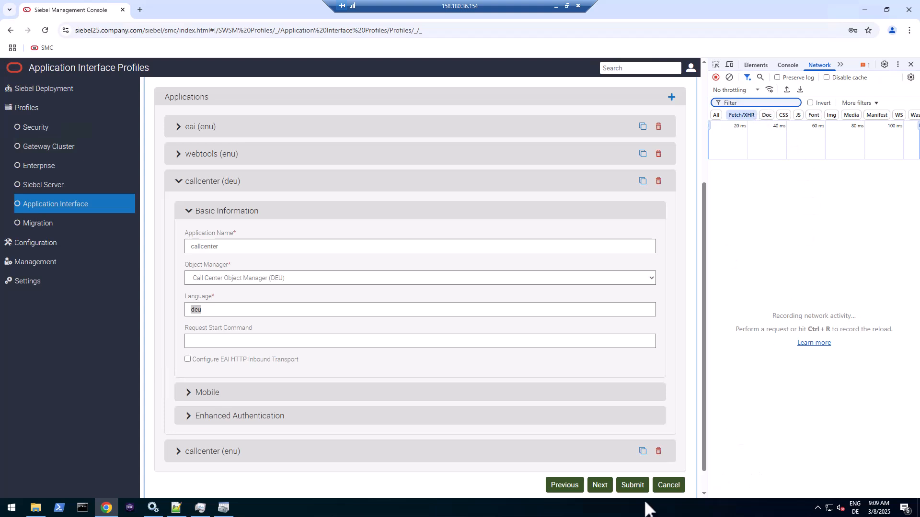
{"action": "left_click", "coordinate": [637, 486]}
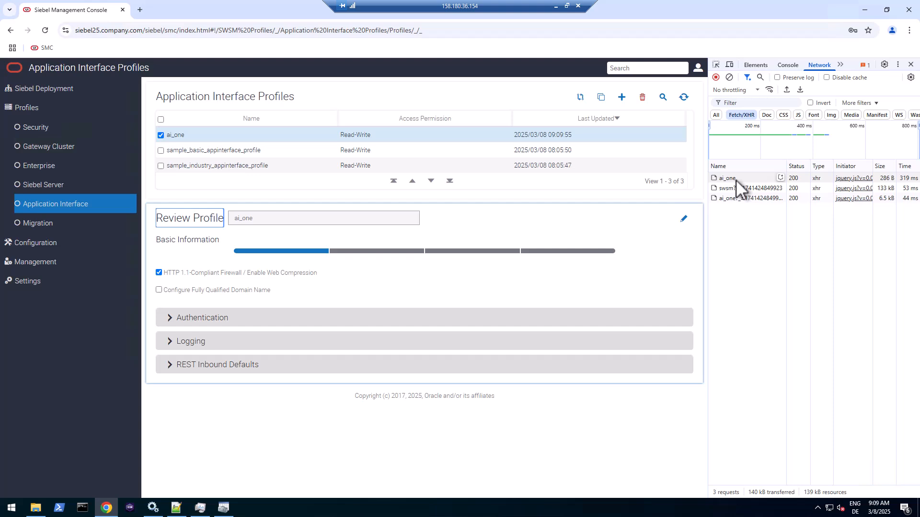
{"action": "left_click", "coordinate": [727, 179]}
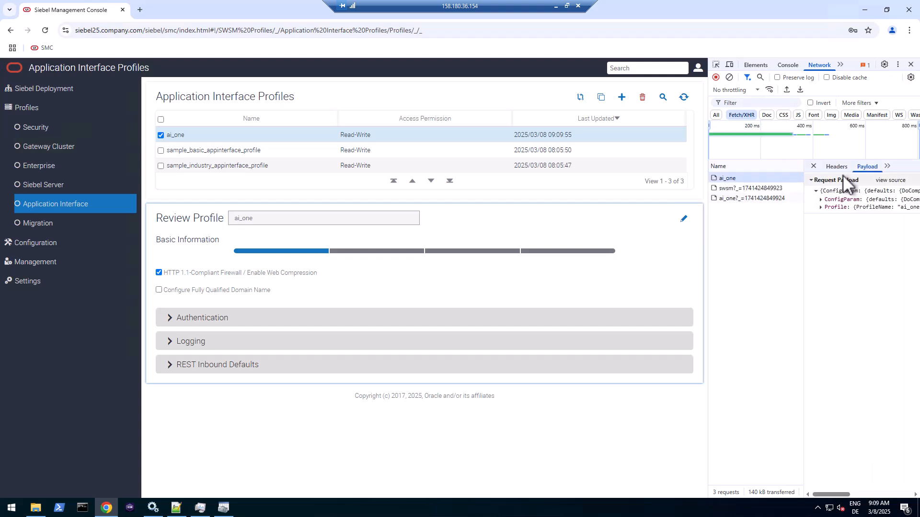
{"action": "left_click", "coordinate": [888, 180]}
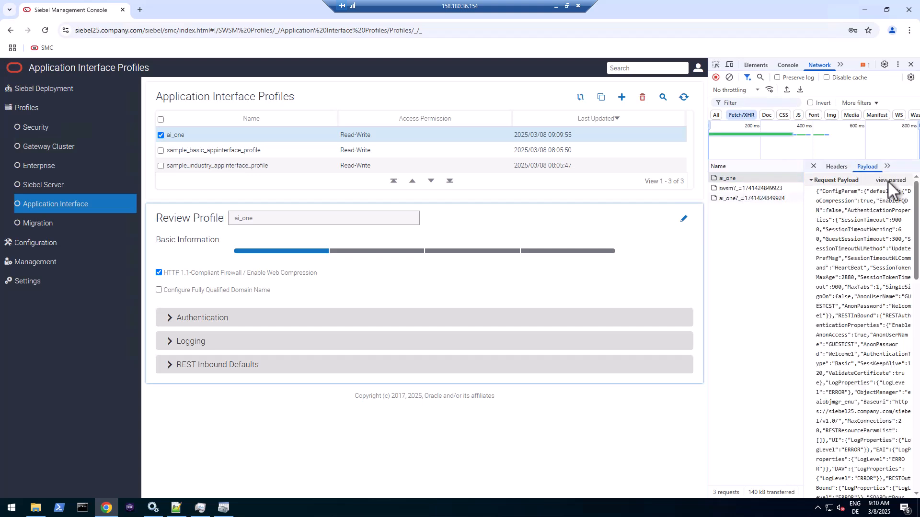
{"action": "left_click", "coordinate": [866, 239]}
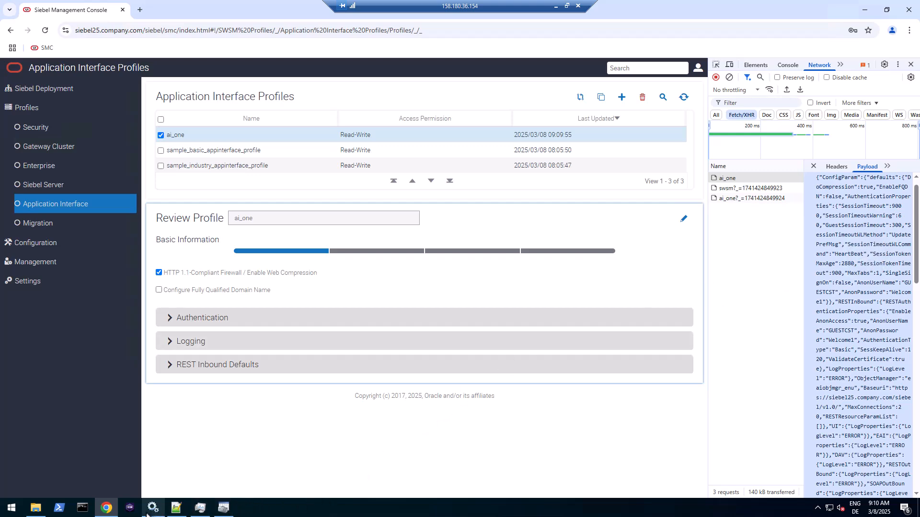
- Paste the captured ConfigParam JSON payload onto line 43 of cgw_rest_templates.txt
{"action": "left_click", "coordinate": [175, 509]}
{"action": "left_click", "coordinate": [210, 463]}
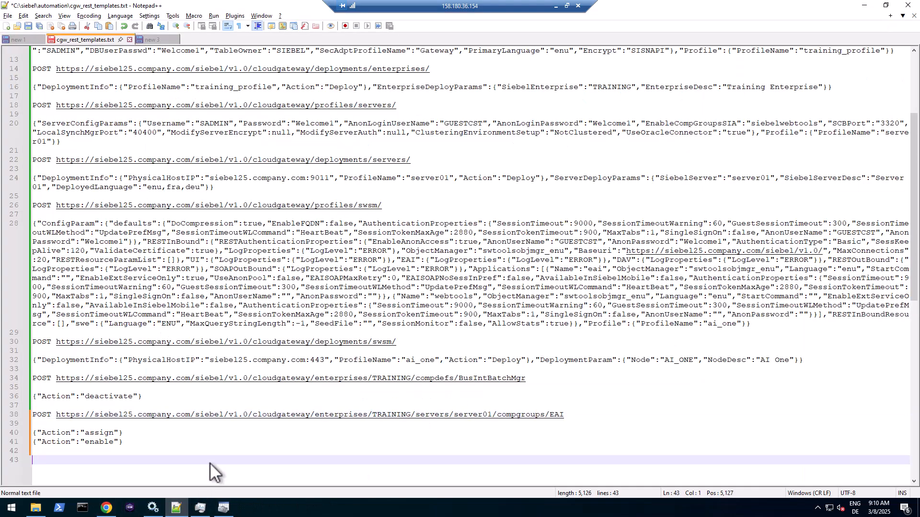
{"action": "key", "text": "ctrl+v"}
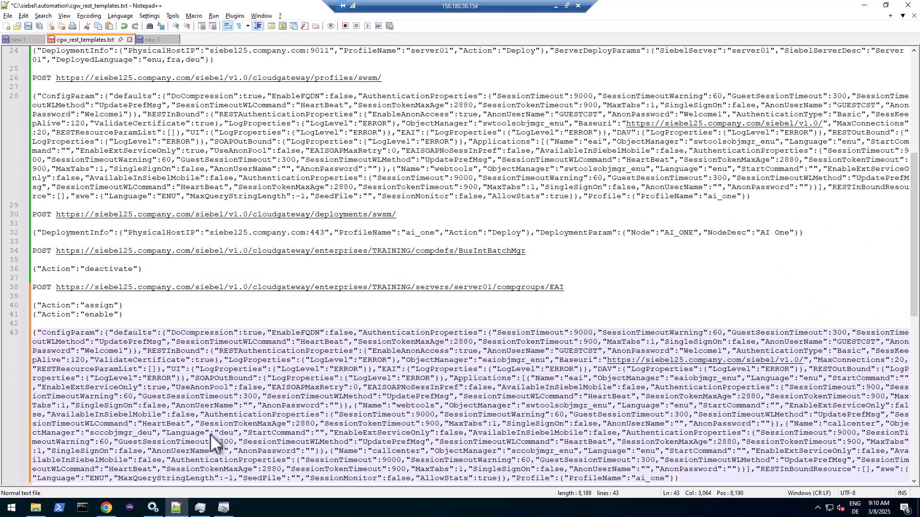
{"action": "scroll", "coordinate": [293, 350], "scroll_direction": "down", "scroll_amount": 2}
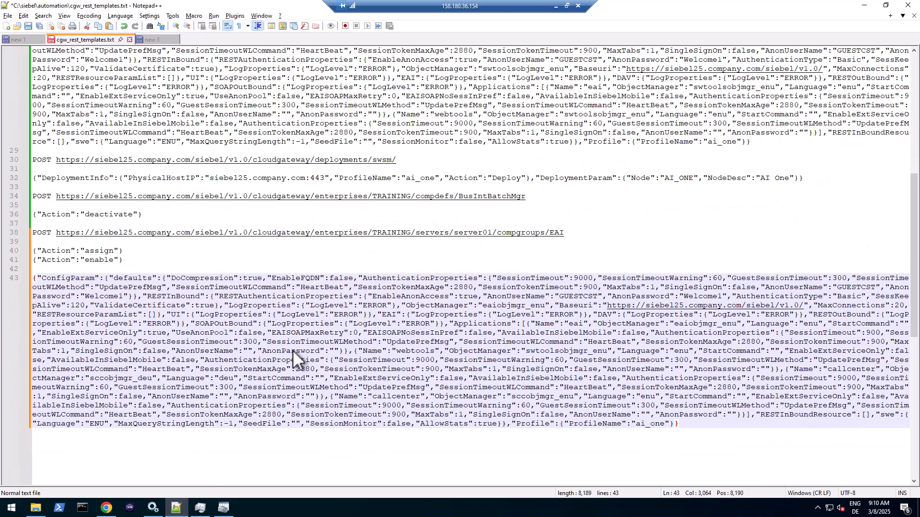
{"action": "scroll", "coordinate": [391, 158], "scroll_direction": "up", "scroll_amount": 1}
{"action": "left_click", "coordinate": [372, 140]}
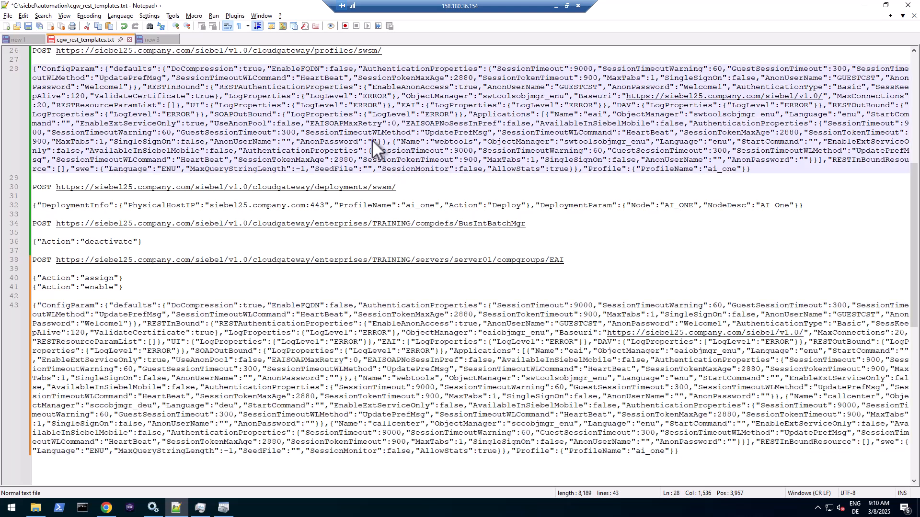
{"action": "left_click", "coordinate": [283, 407]}
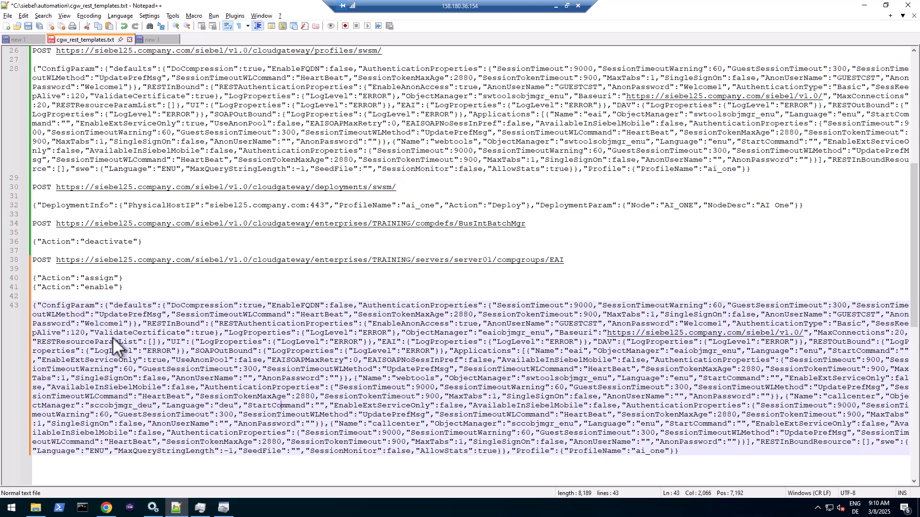
- Copy the profiles POST URL line above the JSON body and change POST to PUT
{"action": "left_click_drag", "start_coordinate": [385, 52], "coordinate": [31, 52]}
{"action": "key", "text": "ctrl+c"}
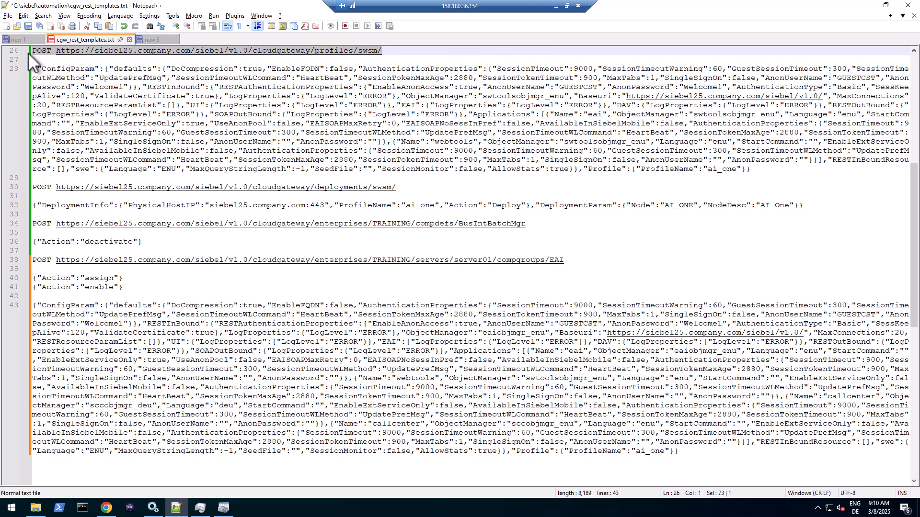
{"action": "left_click", "coordinate": [120, 295]}
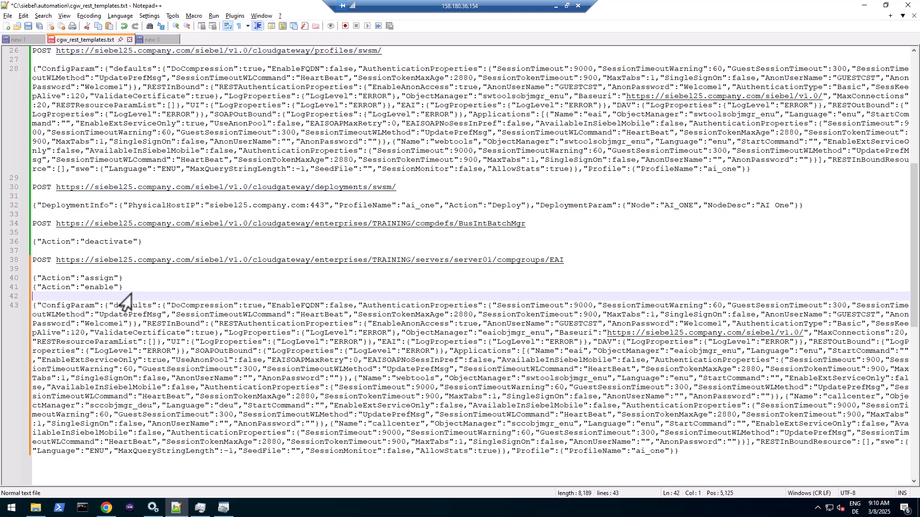
{"action": "key", "text": "ctrl+v"}
{"action": "key", "text": "Return"}
{"action": "key", "text": "alt+Tab"}
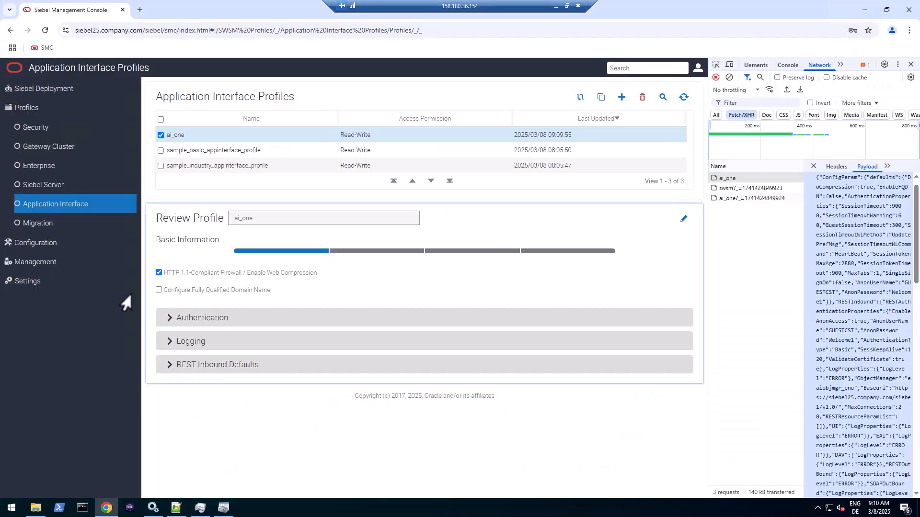
{"action": "left_click", "coordinate": [835, 168]}
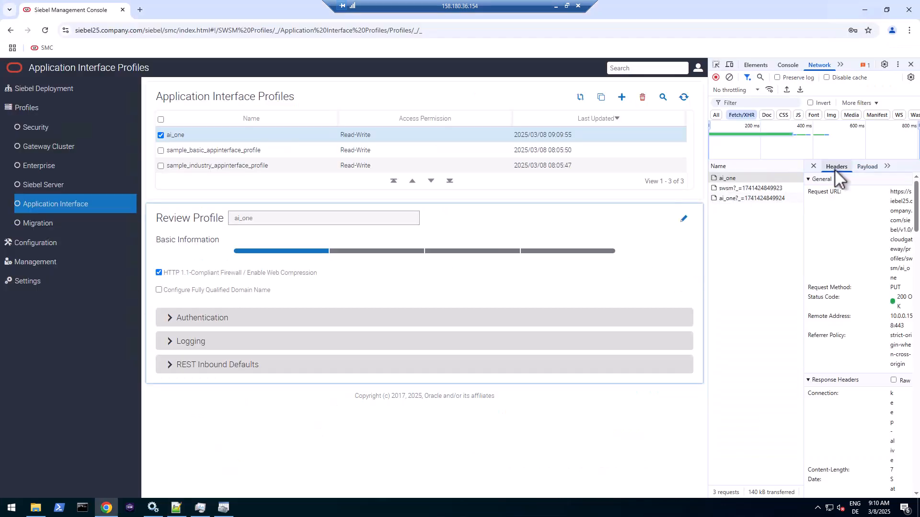
{"action": "double_click", "coordinate": [895, 287]}
{"action": "key", "text": "ctrl+c"}
{"action": "left_click", "coordinate": [178, 509]}
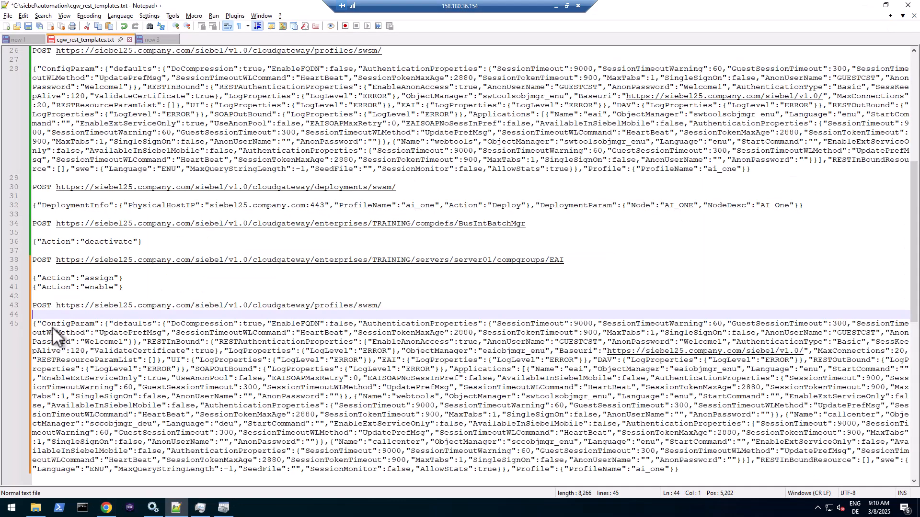
{"action": "double_click", "coordinate": [45, 305]}
{"action": "key", "text": "ctrl+v"}
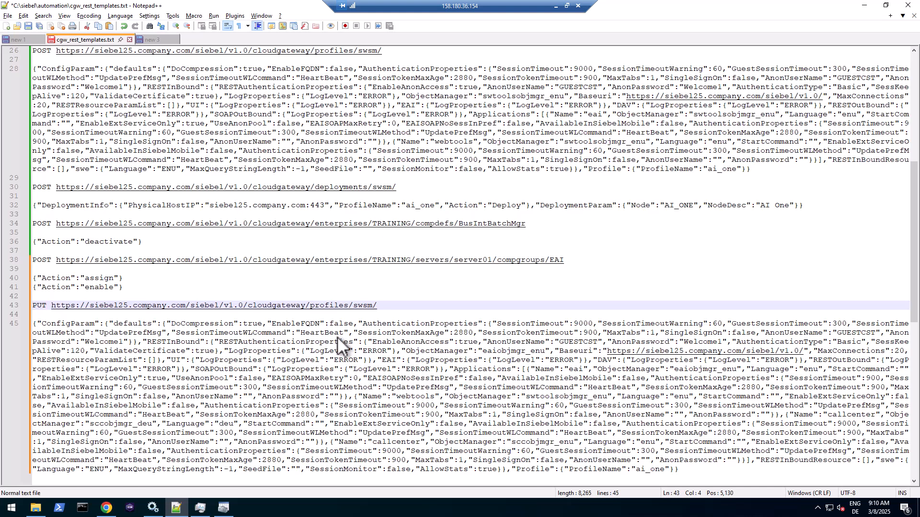
{"action": "left_click", "coordinate": [416, 335]}
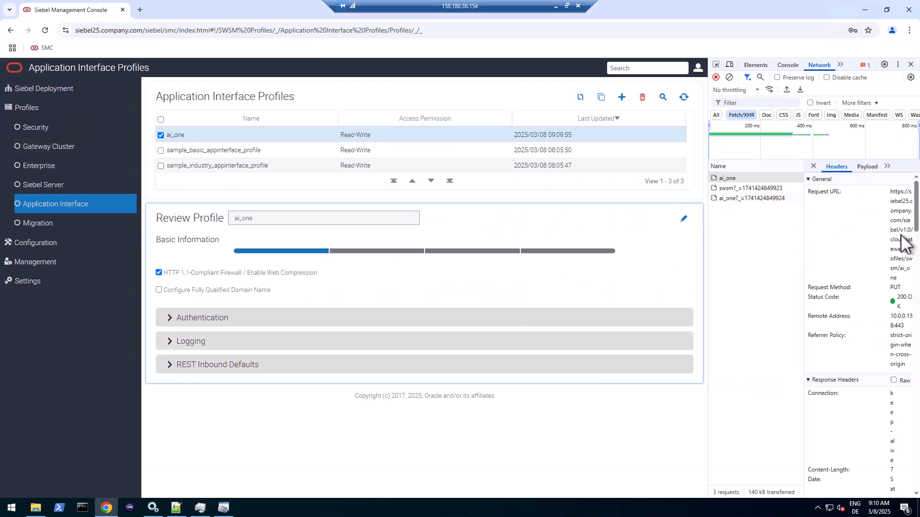
- Replace that URL with the copied profiles/swsm/ai_one request URL, add blank lines, and save
{"action": "left_click_drag", "start_coordinate": [890, 192], "coordinate": [902, 269]}
{"action": "right_click", "coordinate": [900, 269]}
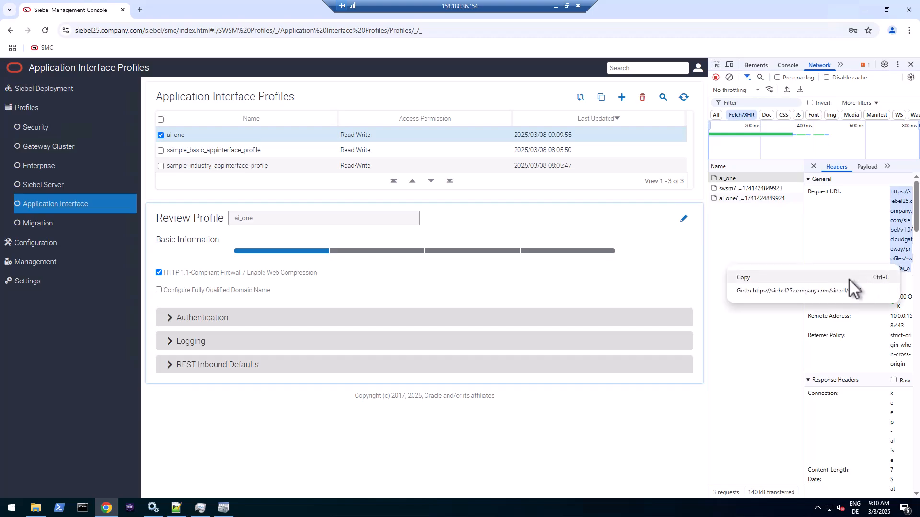
{"action": "left_click", "coordinate": [828, 278]}
{"action": "key", "text": "alt+Tab"}
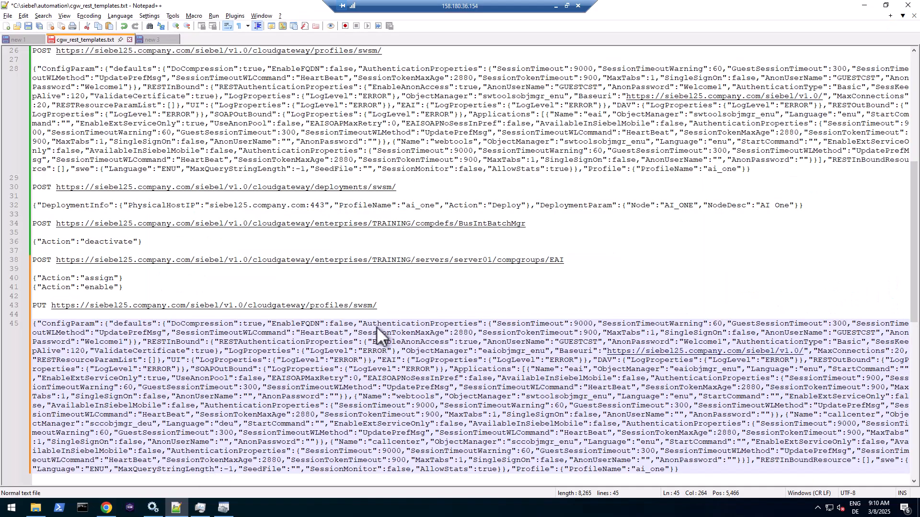
{"action": "left_click_drag", "start_coordinate": [50, 306], "coordinate": [378, 306]}
{"action": "key", "text": "ctrl+v"}
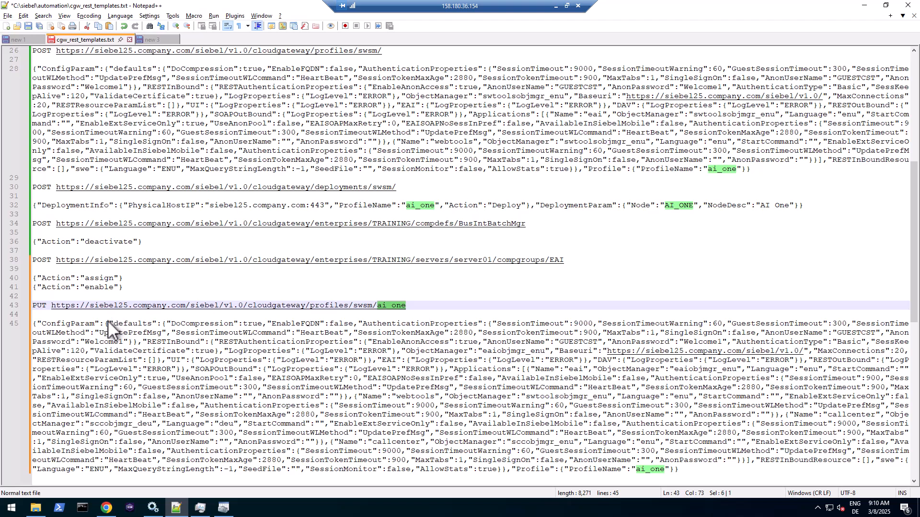
{"action": "scroll", "coordinate": [365, 394], "scroll_direction": "down", "scroll_amount": 4}
{"action": "key", "text": "ctrl+End"}
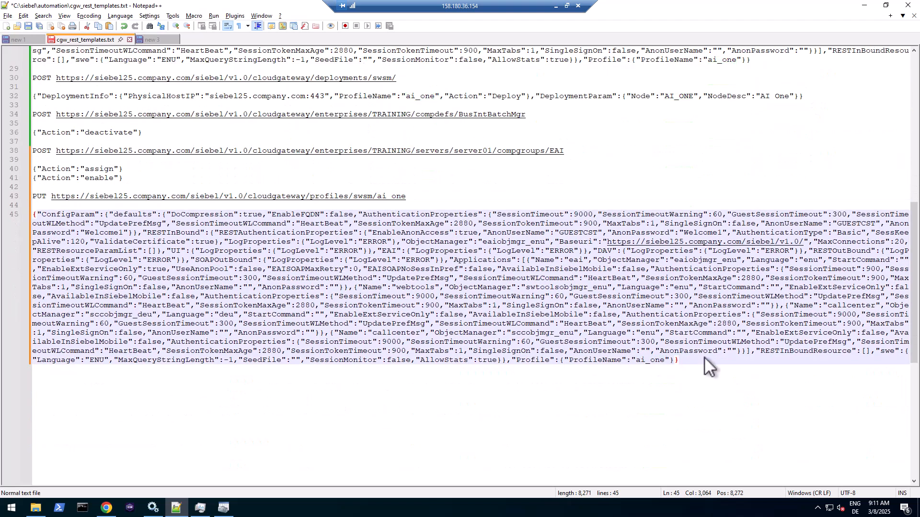
{"action": "key", "text": "Return"}
{"action": "key", "text": "Return"}
{"action": "key", "text": "ctrl+s"}
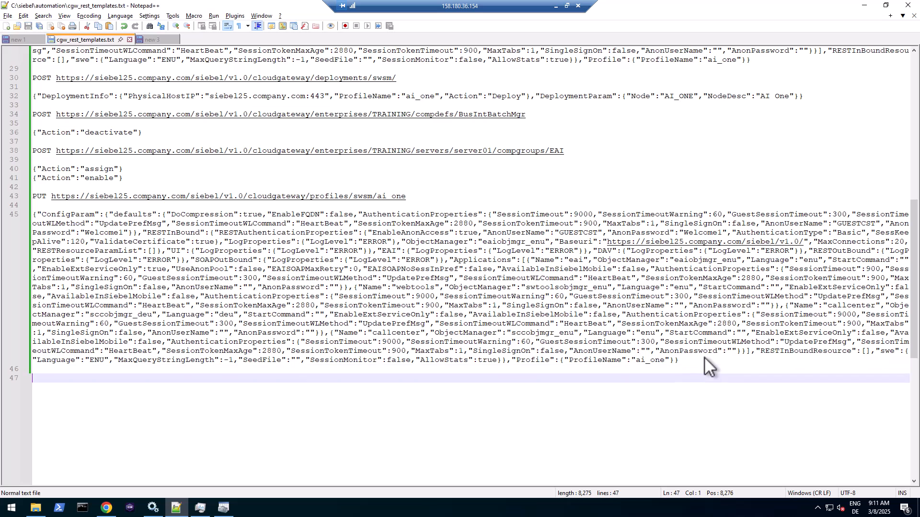
{"action": "left_click", "coordinate": [106, 508]}
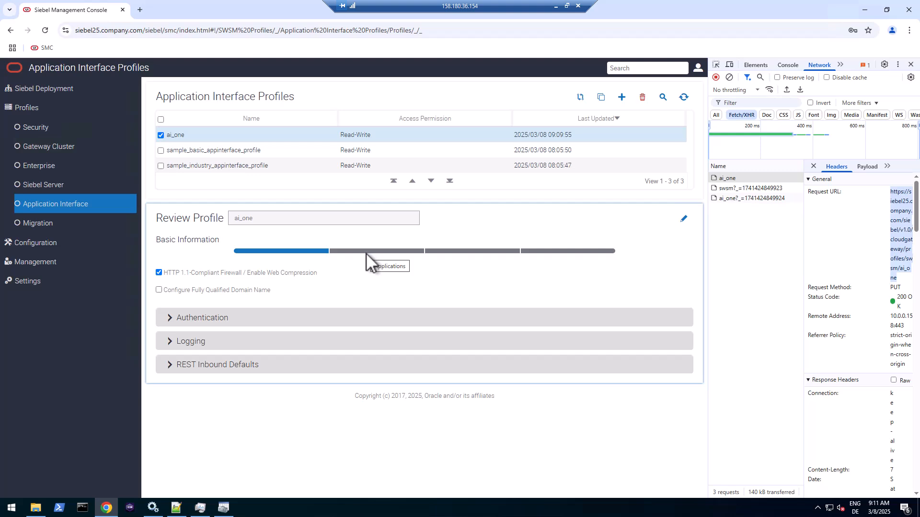
- Load the callcenter/enu login page by editing the Web Tools address in a new tab
{"action": "left_click", "coordinate": [140, 10]}
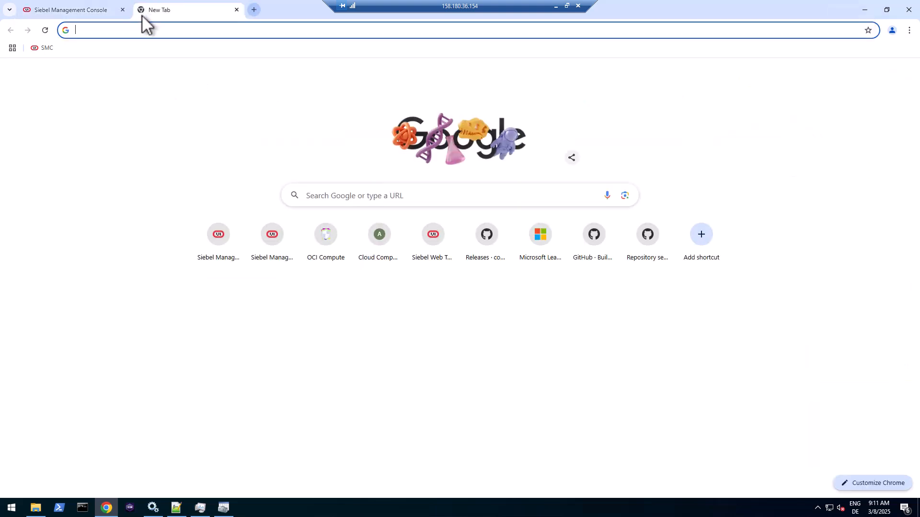
{"action": "type", "text": "we"}
{"action": "left_click", "coordinate": [197, 146]}
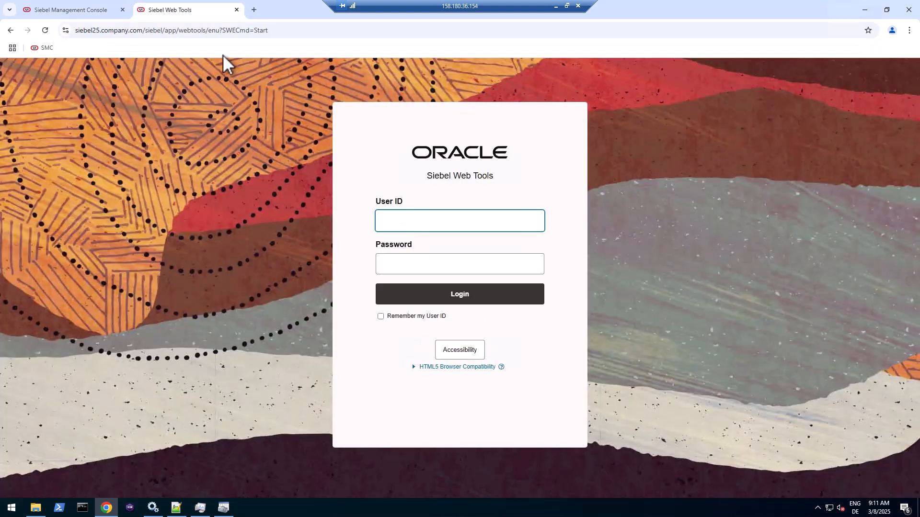
{"action": "left_click", "coordinate": [200, 25]}
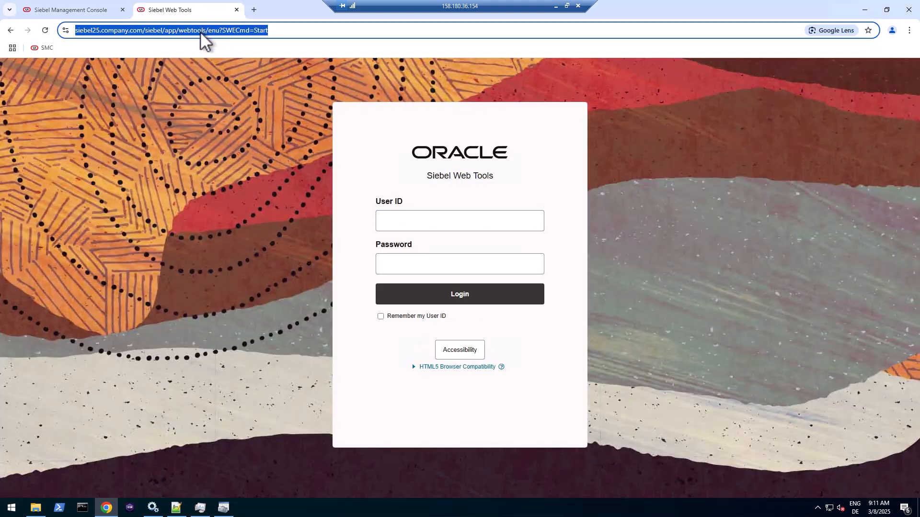
{"action": "left_click", "coordinate": [203, 29]}
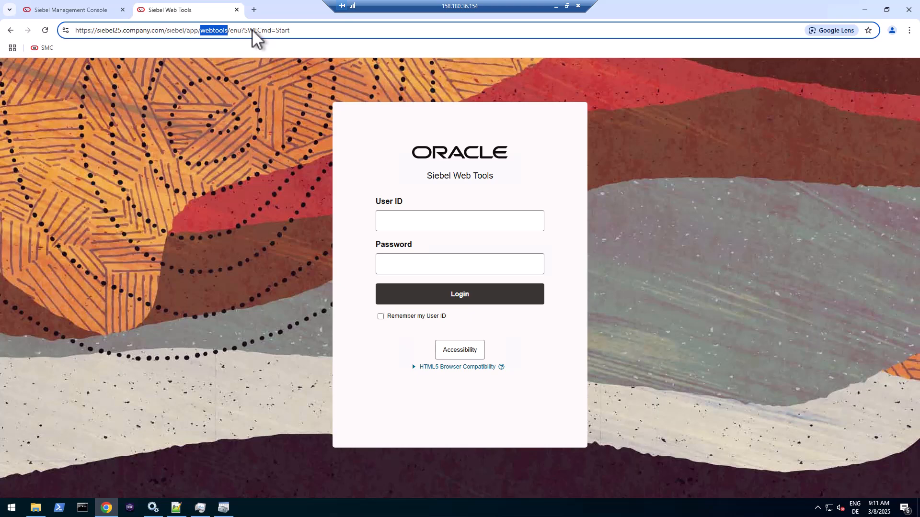
{"action": "type", "text": "callcenter"}
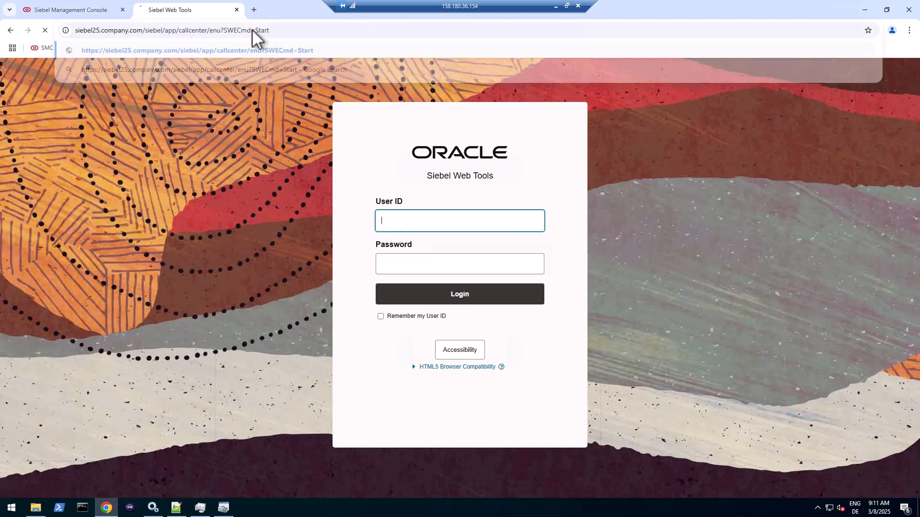
{"action": "key", "text": "Return"}
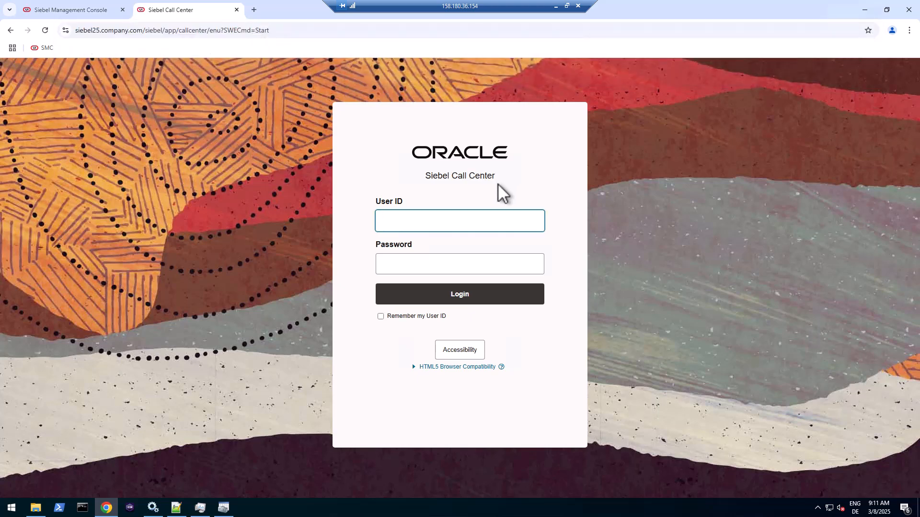
{"action": "left_click_drag", "start_coordinate": [427, 179], "coordinate": [493, 174]}
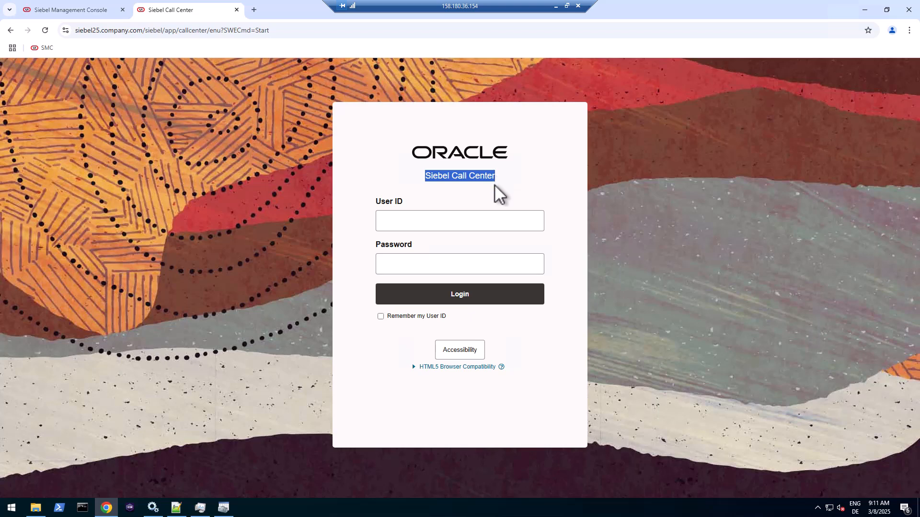
{"action": "left_click", "coordinate": [472, 223]}
- Sign in to Siebel Call Center as the administrator
{"action": "left_click", "coordinate": [467, 244]}
{"action": "left_click", "coordinate": [456, 264]}
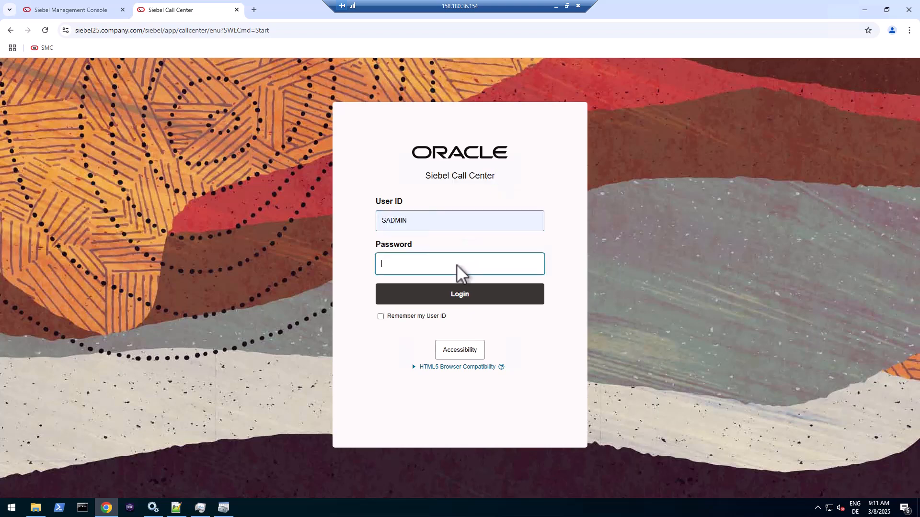
{"action": "type", "text": "••••••"}
{"action": "key", "text": "Return"}
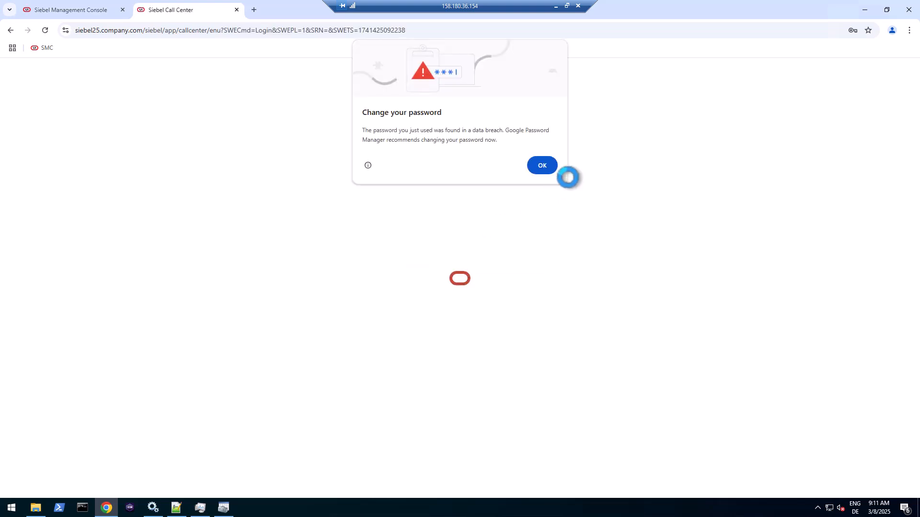
{"action": "left_click", "coordinate": [550, 165]}
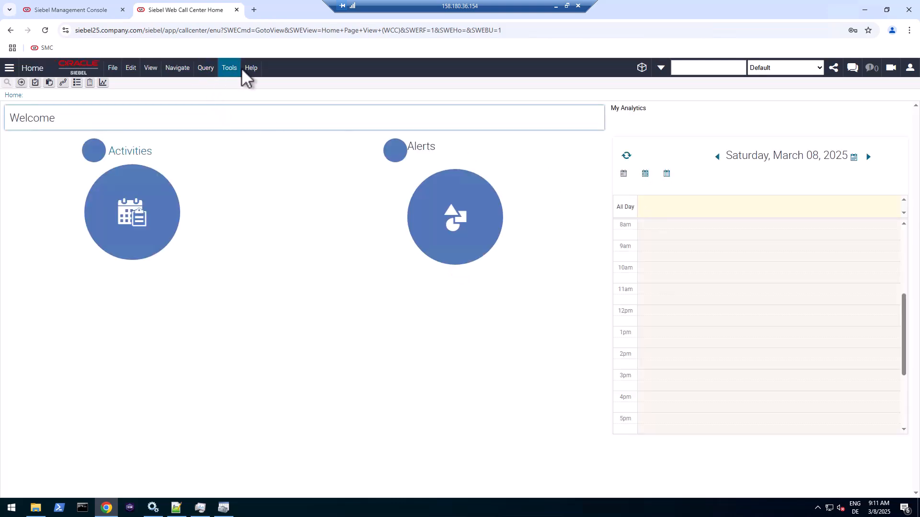
- Confirm repository version 25.2 under Help > Technical Support, then open the profile menu
{"action": "left_click", "coordinate": [253, 68]}
{"action": "left_click", "coordinate": [268, 96]}
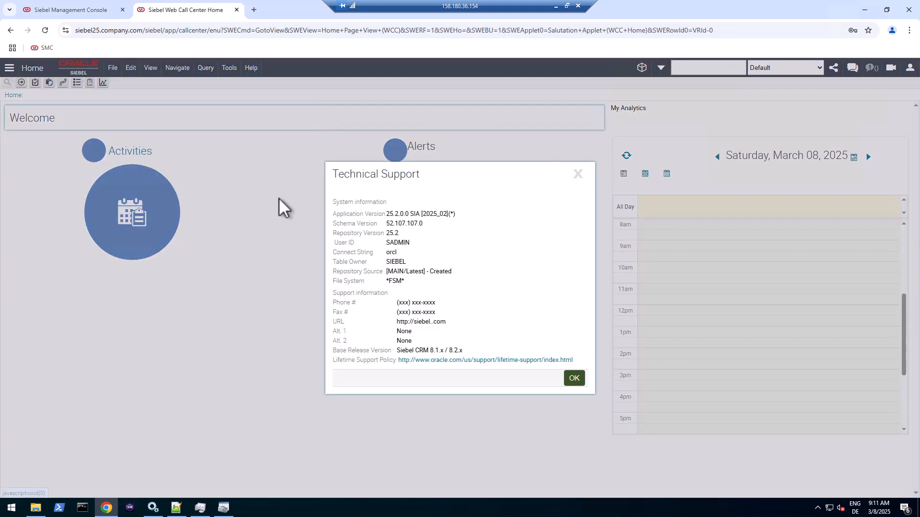
{"action": "double_click", "coordinate": [391, 233]}
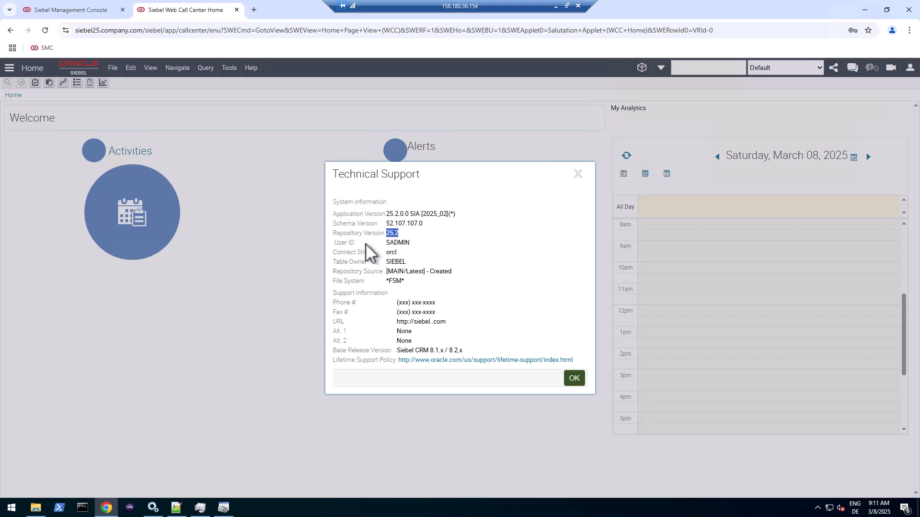
{"action": "left_click", "coordinate": [575, 379]}
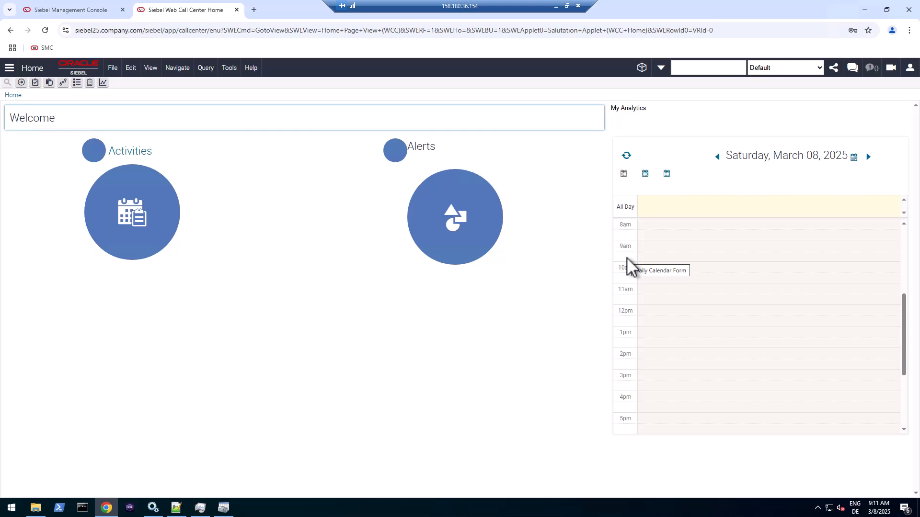
{"action": "left_click", "coordinate": [910, 68]}
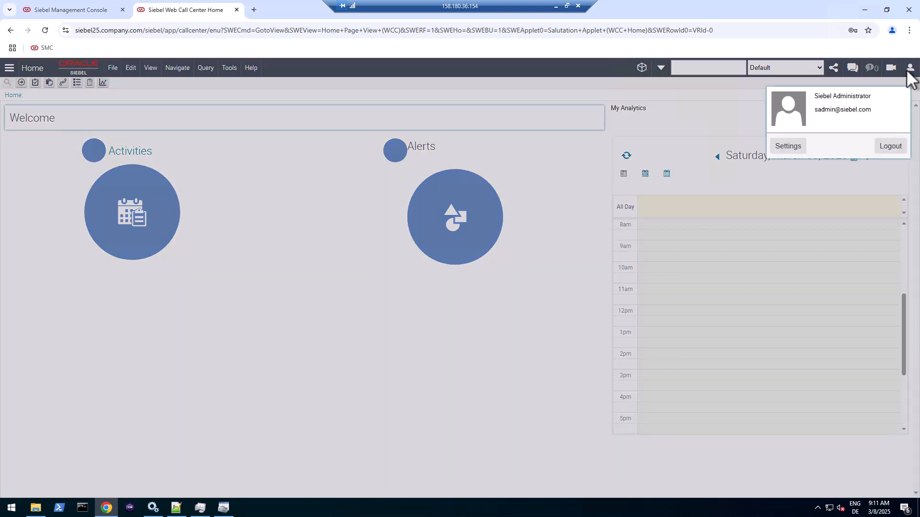
- In User Preferences Behavior, set Navigation Control to Side Menu and Theme to Redwood
{"action": "left_click", "coordinate": [788, 147]}
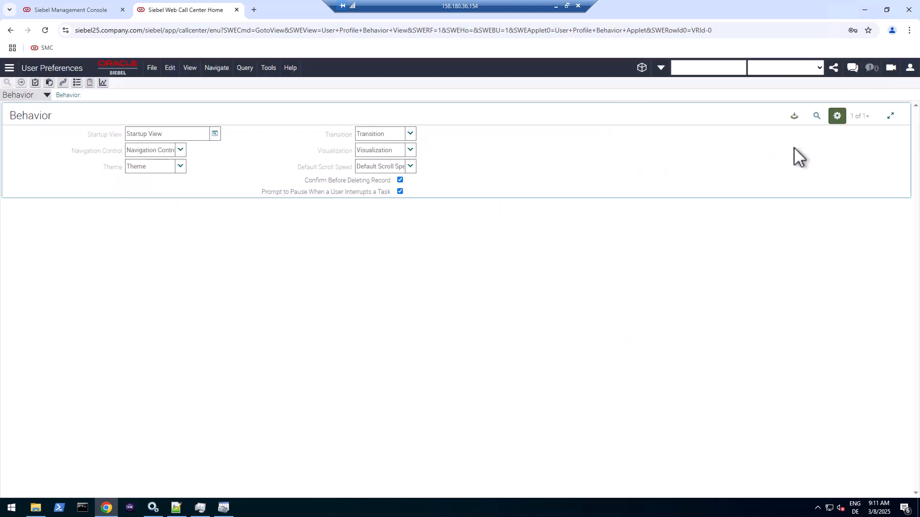
{"action": "left_click", "coordinate": [180, 149]}
{"action": "left_click", "coordinate": [164, 188]}
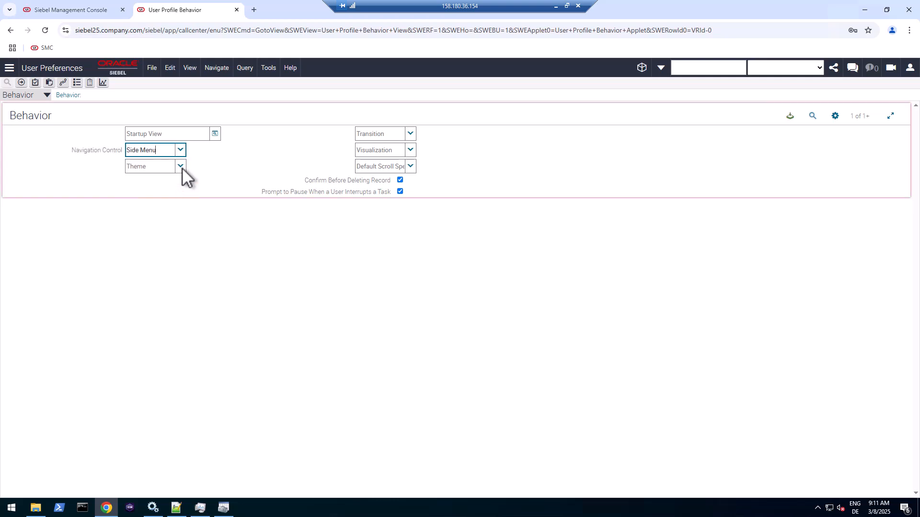
{"action": "left_click", "coordinate": [182, 166]}
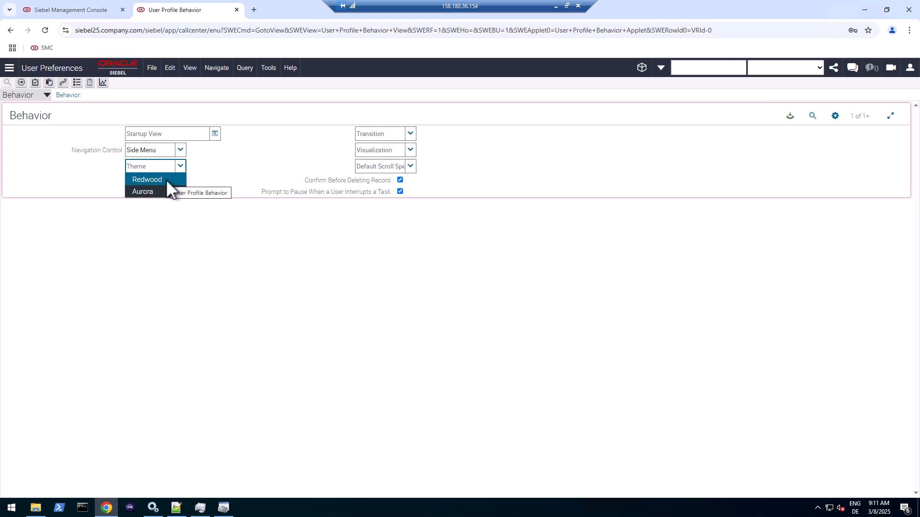
{"action": "left_click", "coordinate": [167, 181]}
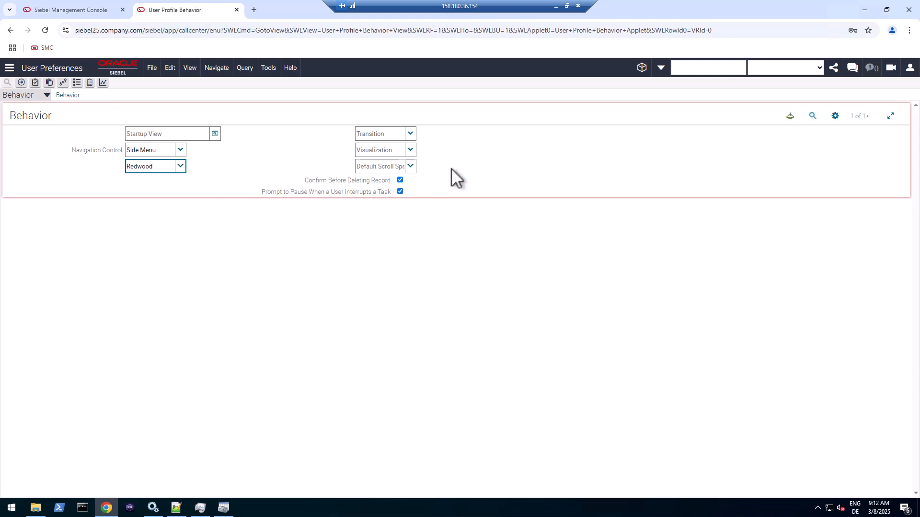
- Save the behavior preferences and log out of Siebel Call Center
{"action": "left_click", "coordinate": [790, 115]}
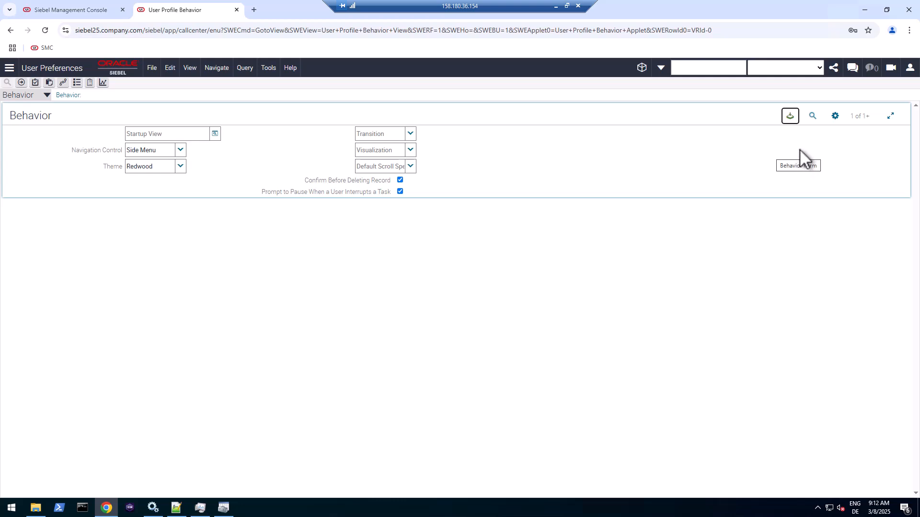
{"action": "left_click", "coordinate": [910, 67]}
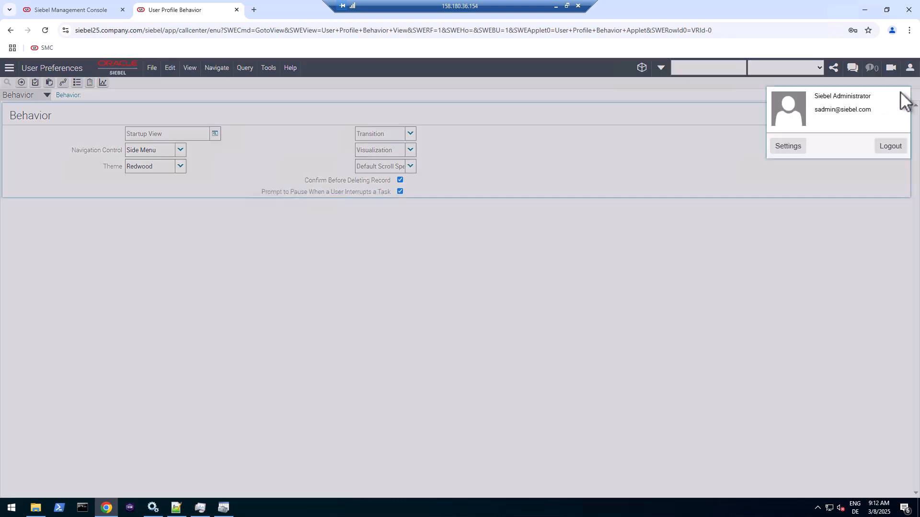
{"action": "left_click", "coordinate": [886, 145]}
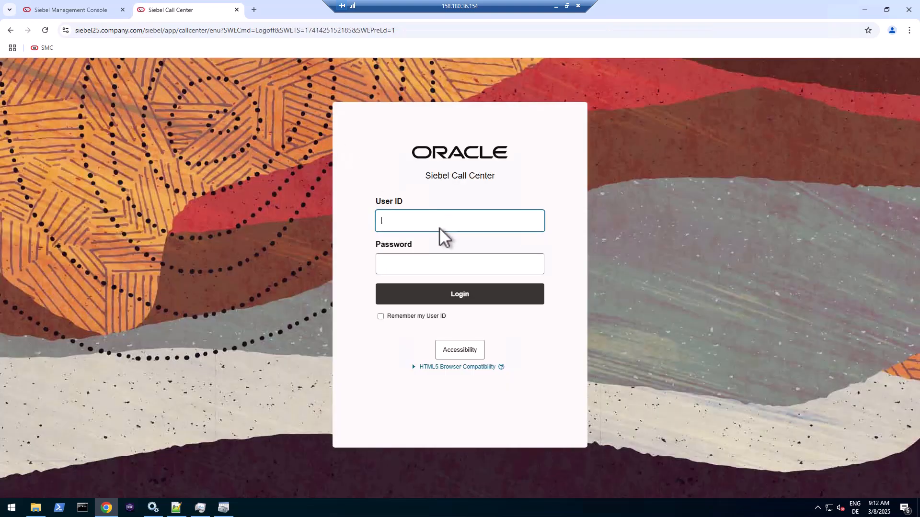
{"action": "left_click", "coordinate": [446, 230]}
{"action": "left_click", "coordinate": [448, 245]}
{"action": "left_click", "coordinate": [448, 257]}
{"action": "type", "text": "•••••"}
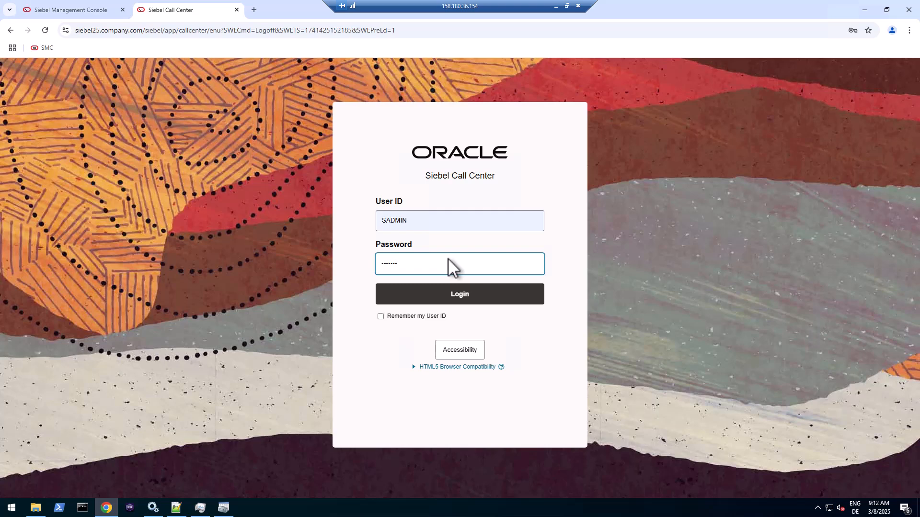
{"action": "type", "text": "••"}
{"action": "left_click", "coordinate": [458, 295]}
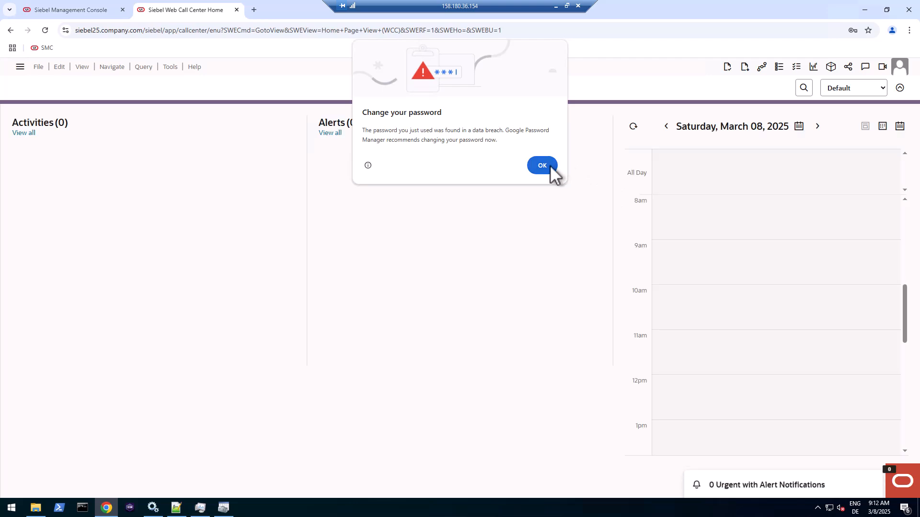
{"action": "left_click", "coordinate": [547, 169]}
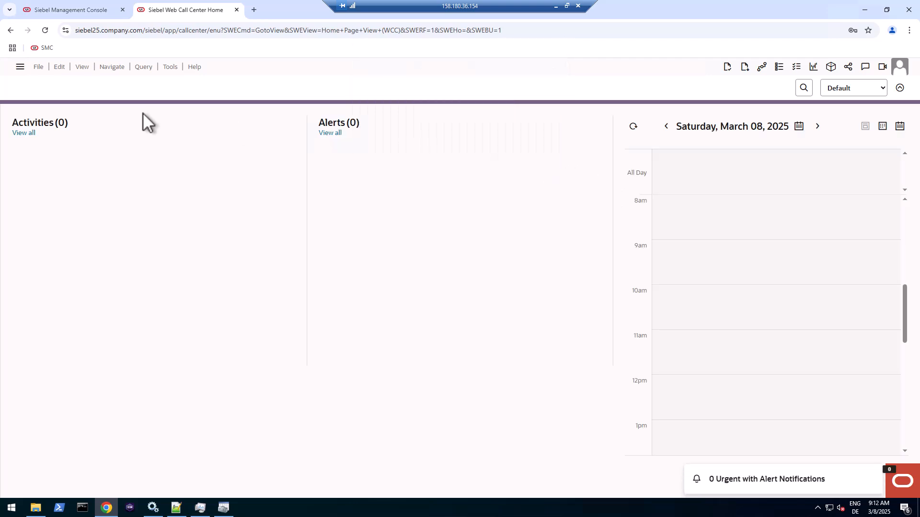
{"action": "left_click", "coordinate": [21, 66]}
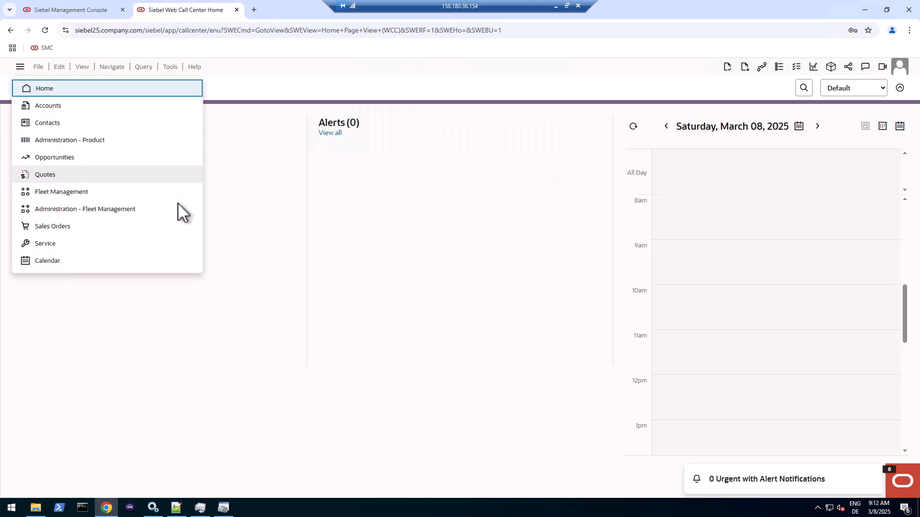
{"action": "left_click", "coordinate": [266, 219]}
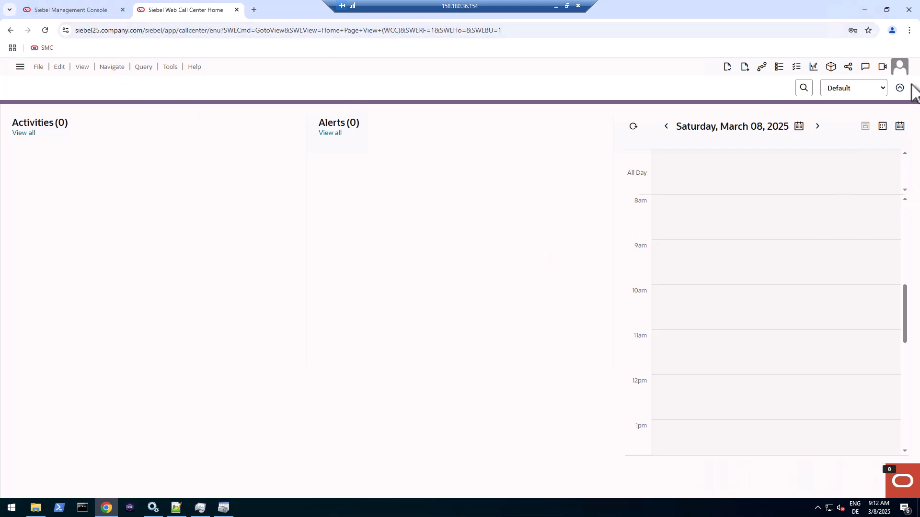
{"action": "left_click", "coordinate": [900, 71]}
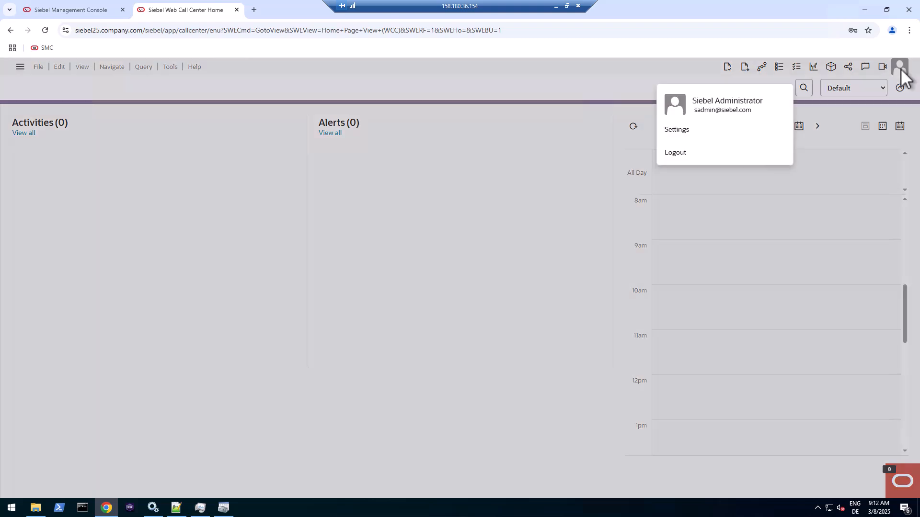
{"action": "left_click", "coordinate": [680, 154]}
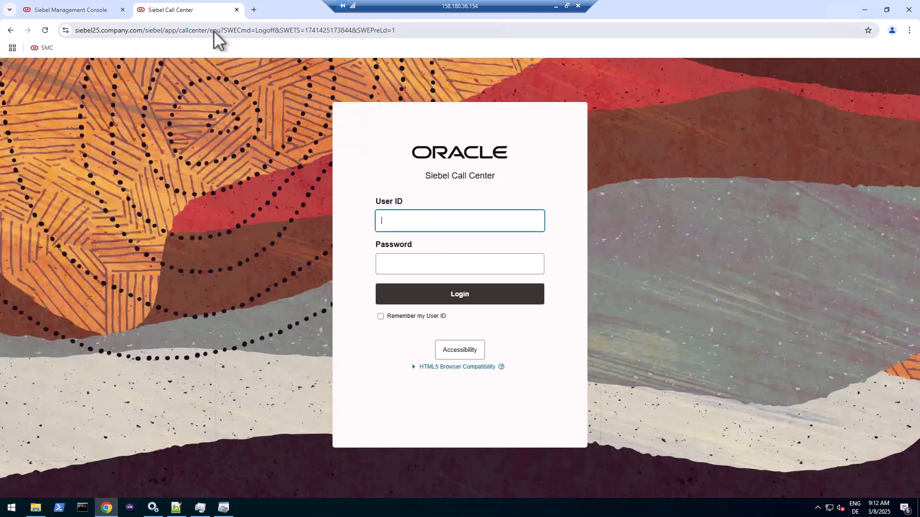
{"action": "left_click", "coordinate": [213, 30]}
{"action": "double_click", "coordinate": [233, 30]}
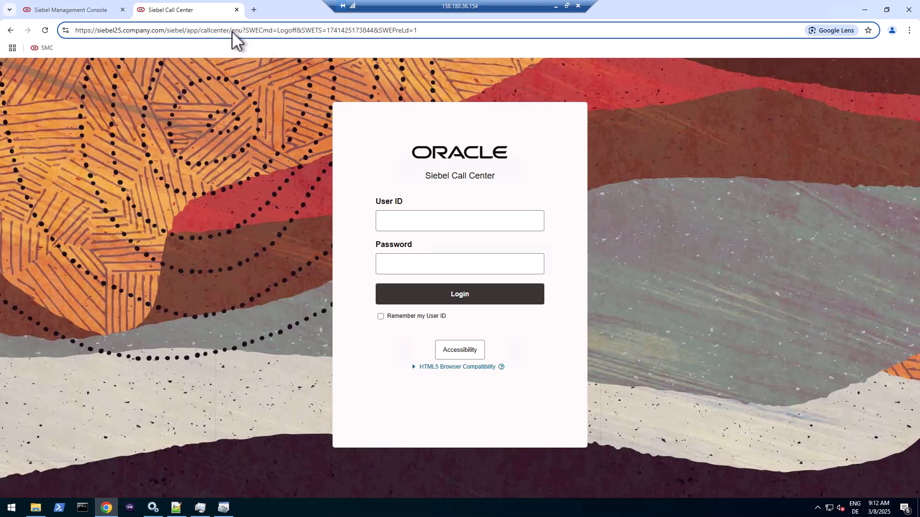
- Change the application address language code from 'enu' to 'deu' and load it
{"action": "left_click_drag", "start_coordinate": [231, 31], "coordinate": [472, 36]}
{"action": "type", "text": "deu"}
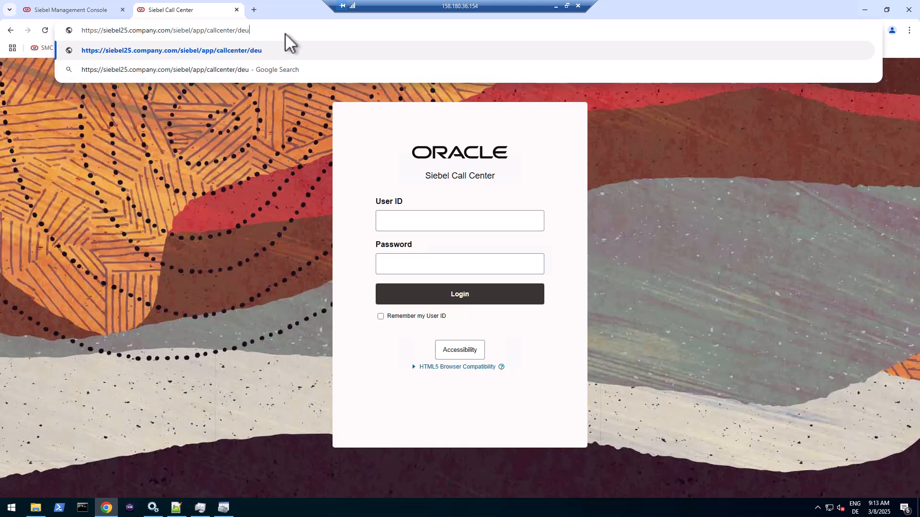
{"action": "key", "text": "Return"}
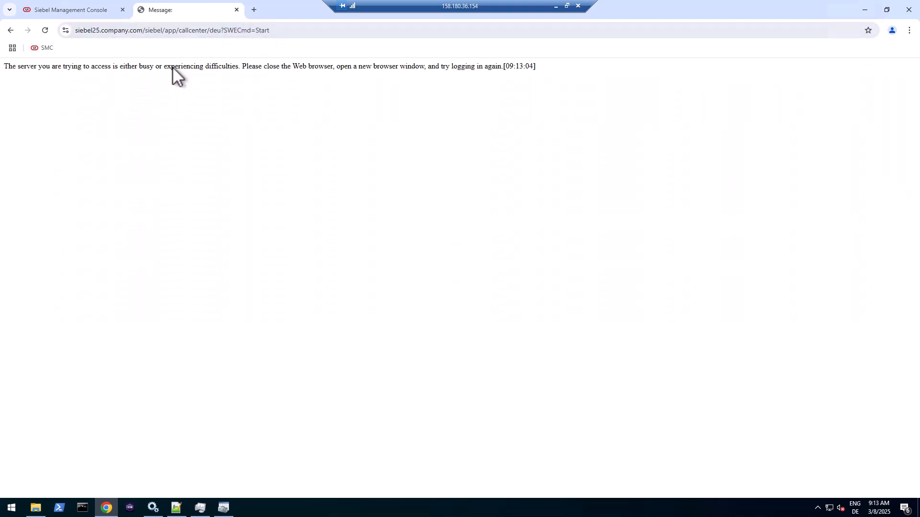
- Read the server-busy error message, then close the failed German tab
{"action": "left_click_drag", "start_coordinate": [19, 67], "coordinate": [133, 67]}
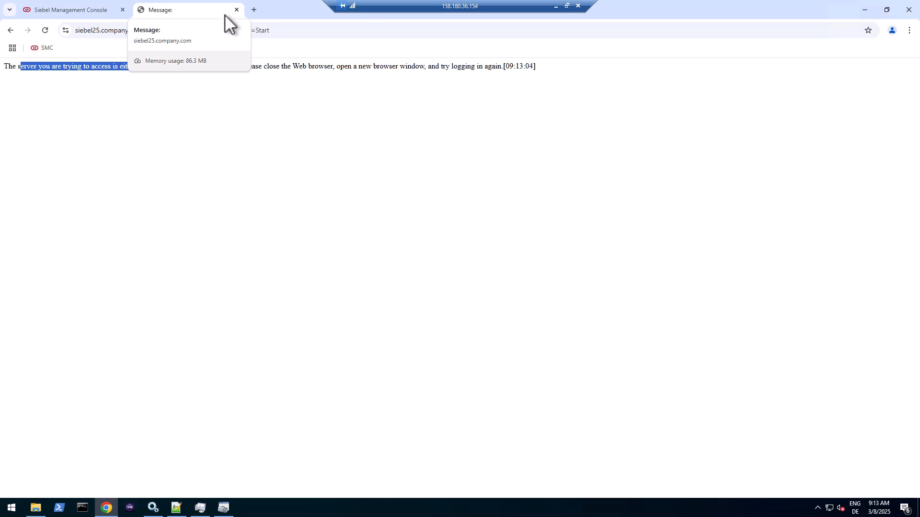
{"action": "left_click_drag", "start_coordinate": [197, 67], "coordinate": [295, 68]}
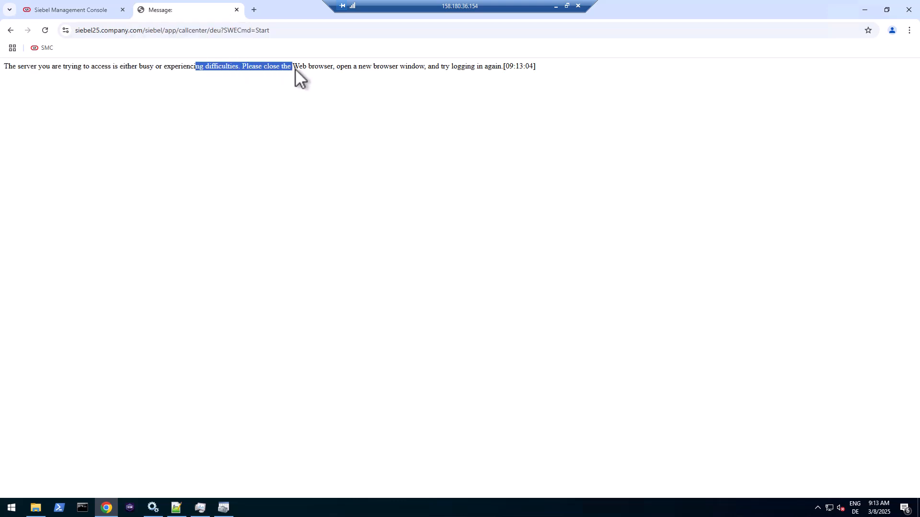
{"action": "left_click", "coordinate": [237, 10]}
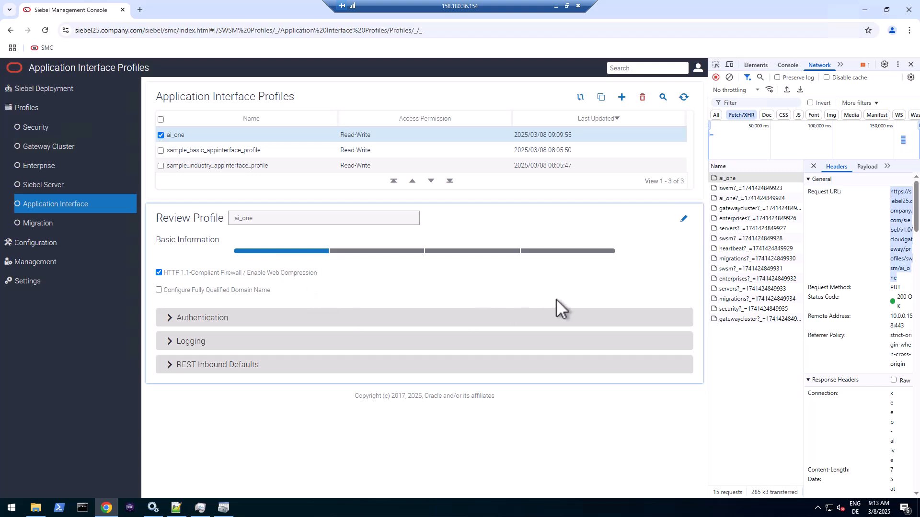
- Expand ai_one's REST Inbound Defaults and select the server part of the console URL
{"action": "left_click", "coordinate": [249, 369]}
{"action": "scroll", "coordinate": [286, 356], "scroll_direction": "down", "scroll_amount": 2}
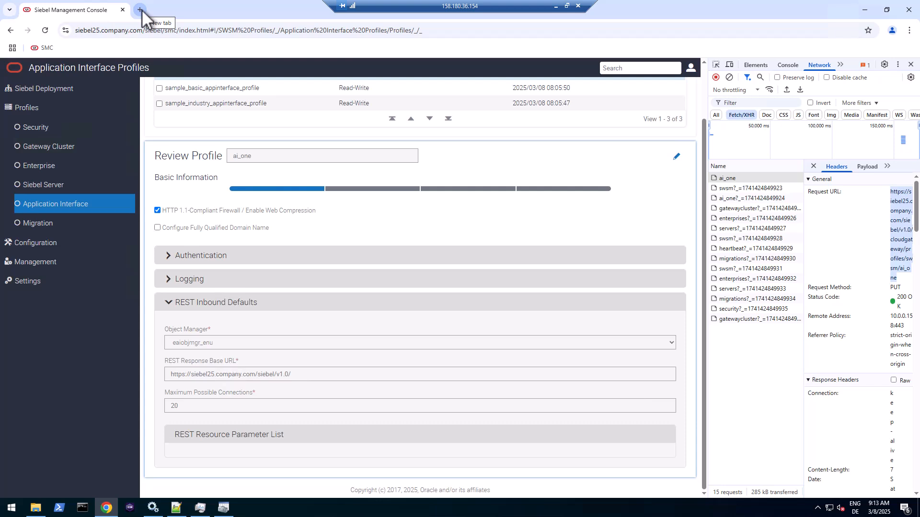
{"action": "left_click", "coordinate": [82, 33]}
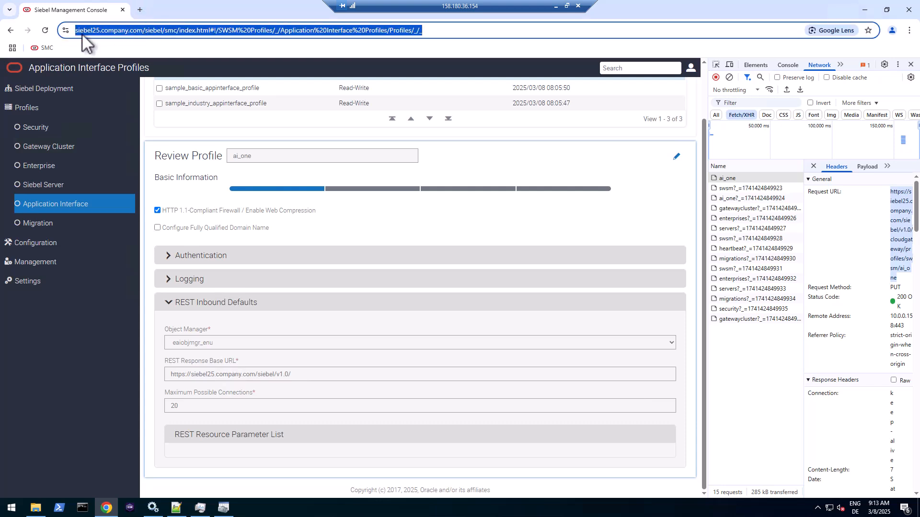
{"action": "left_click", "coordinate": [78, 30]}
{"action": "left_click_drag", "start_coordinate": [75, 30], "coordinate": [155, 30]}
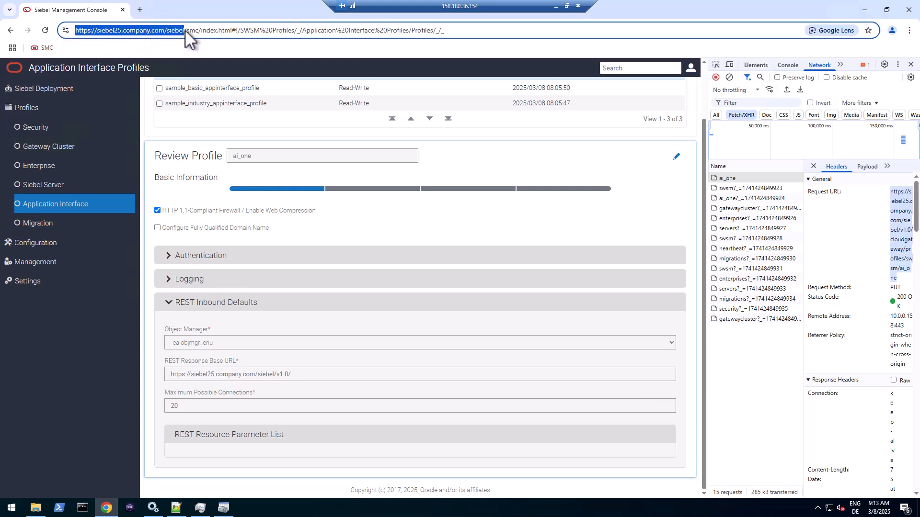
- In a new tab, load the server address plus 'v1.0/data/Account/Account/describe'
{"action": "left_click", "coordinate": [139, 10]}
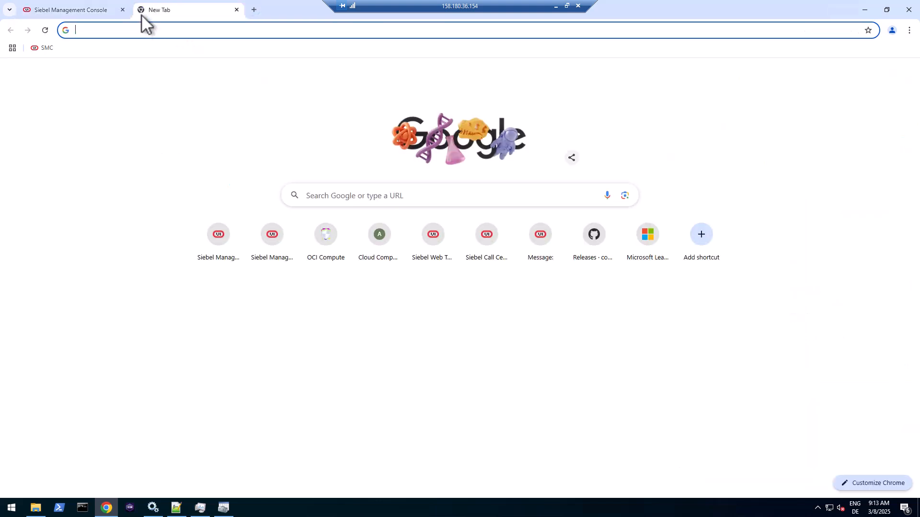
{"action": "type", "text": "https://siebel25.company.com/siebel/"}
{"action": "type", "text": "v"}
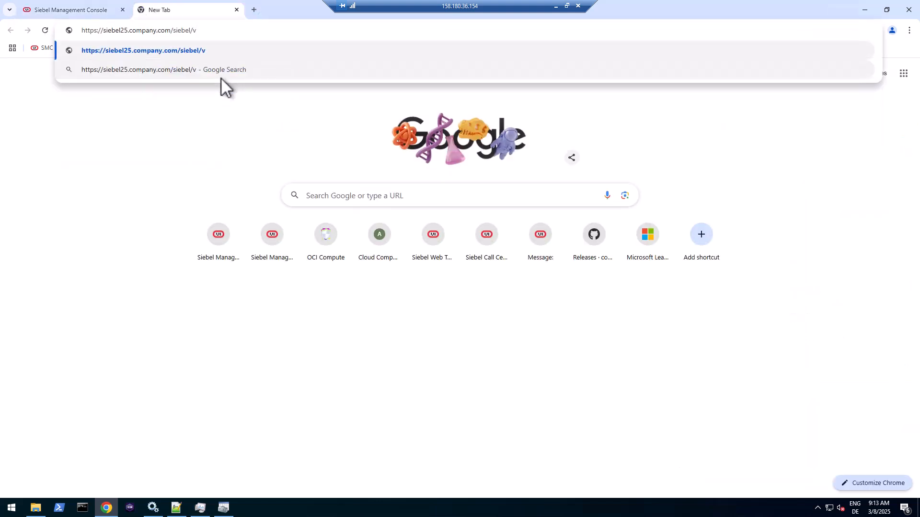
{"action": "type", "text": "1.0/data/Accou"}
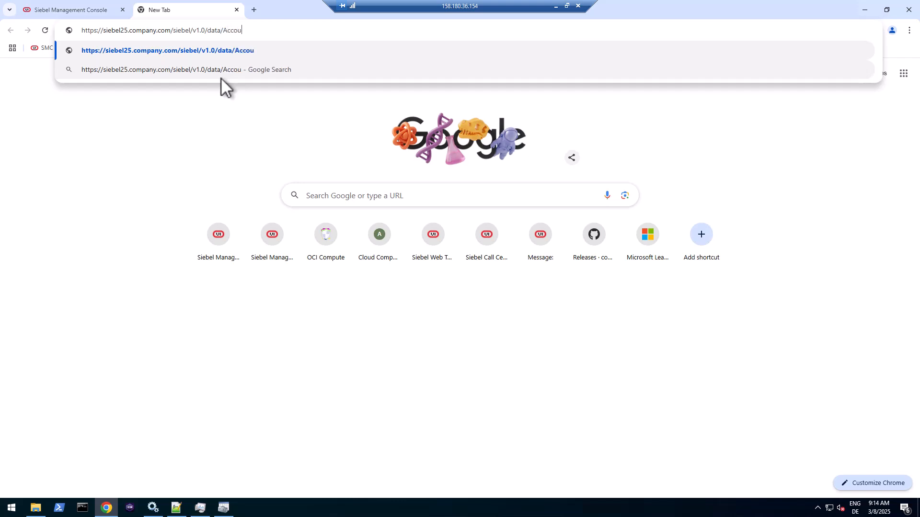
{"action": "type", "text": "nt/Acco"}
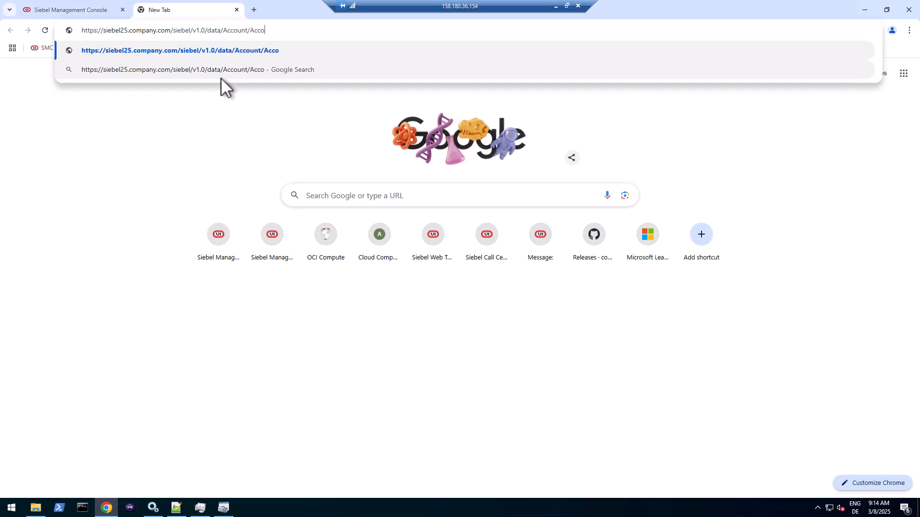
{"action": "type", "text": "unt/describe"}
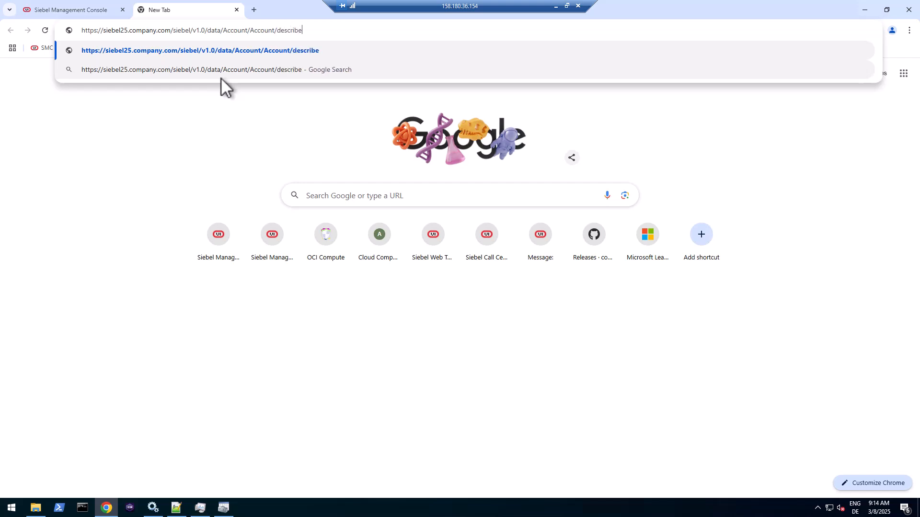
{"action": "key", "text": "Return"}
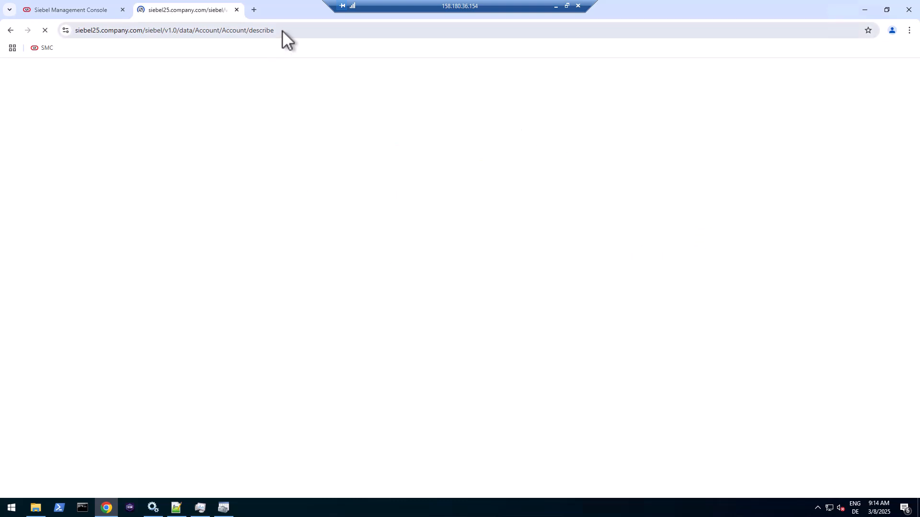
- Read through the OpenAPI 3.0.1 Account description, then return to the Management Console tab
{"action": "left_click_drag", "start_coordinate": [24, 84], "coordinate": [96, 85]}
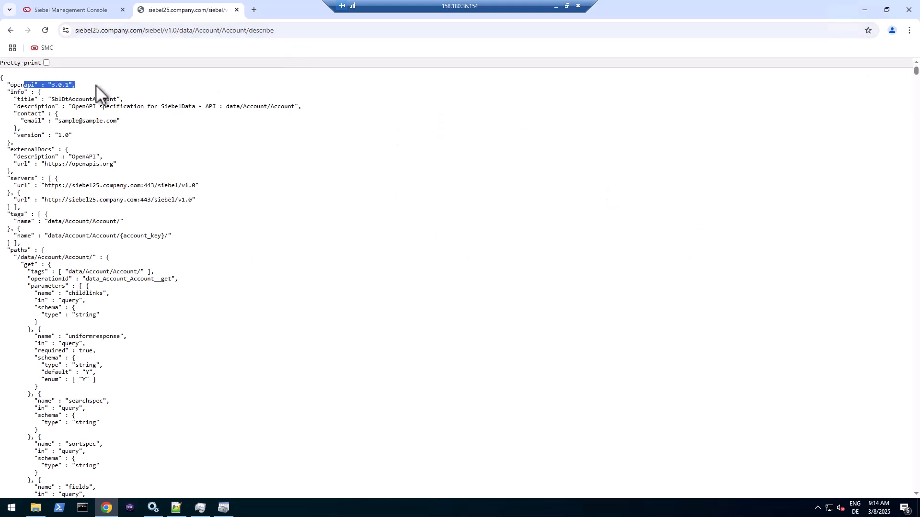
{"action": "scroll", "coordinate": [94, 227], "scroll_direction": "down", "scroll_amount": 5}
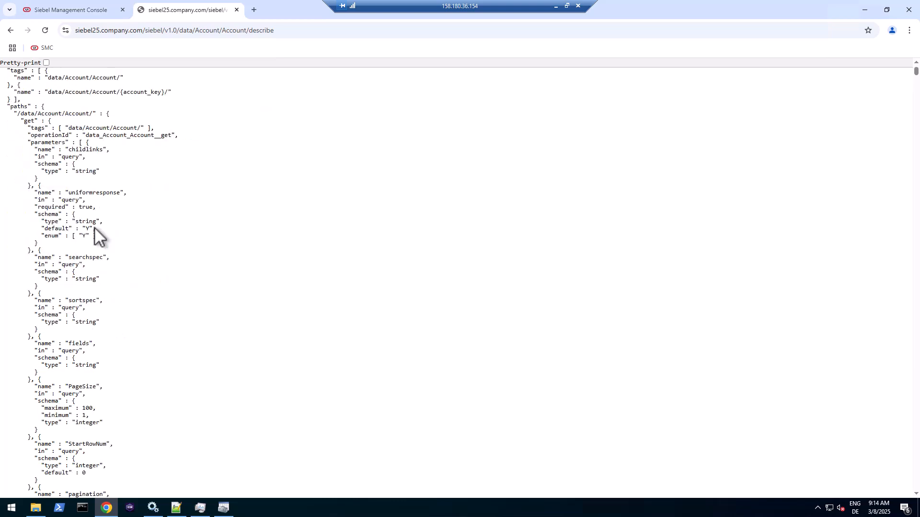
{"action": "scroll", "coordinate": [94, 227], "scroll_direction": "down", "scroll_amount": 7}
{"action": "scroll", "coordinate": [94, 227], "scroll_direction": "down", "scroll_amount": 11}
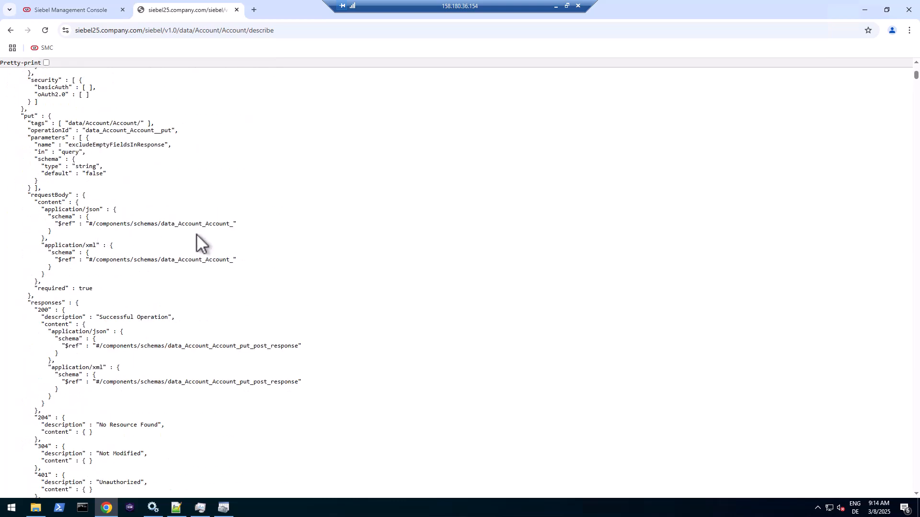
{"action": "scroll", "coordinate": [196, 234], "scroll_direction": "down", "scroll_amount": 4}
{"action": "scroll", "coordinate": [197, 234], "scroll_direction": "down", "scroll_amount": 4}
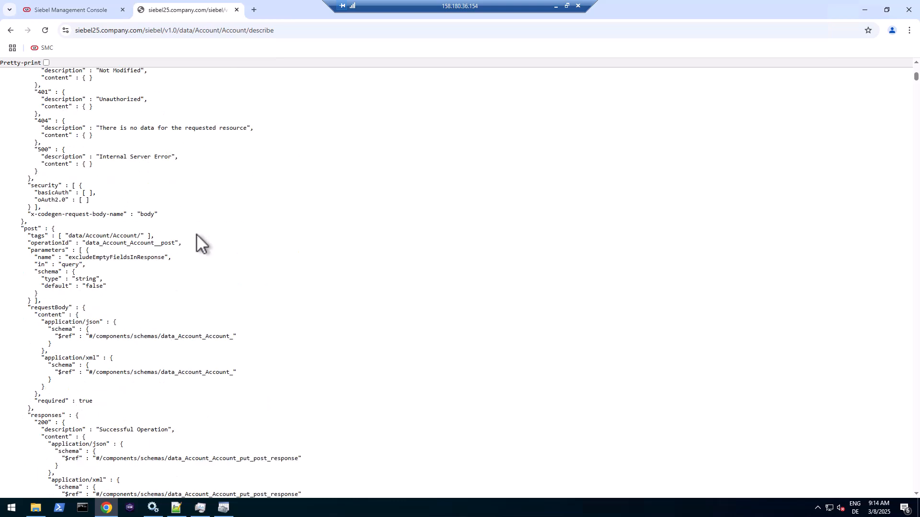
{"action": "scroll", "coordinate": [196, 233], "scroll_direction": "up", "scroll_amount": 5}
{"action": "left_click_drag", "start_coordinate": [916, 79], "coordinate": [916, 48]}
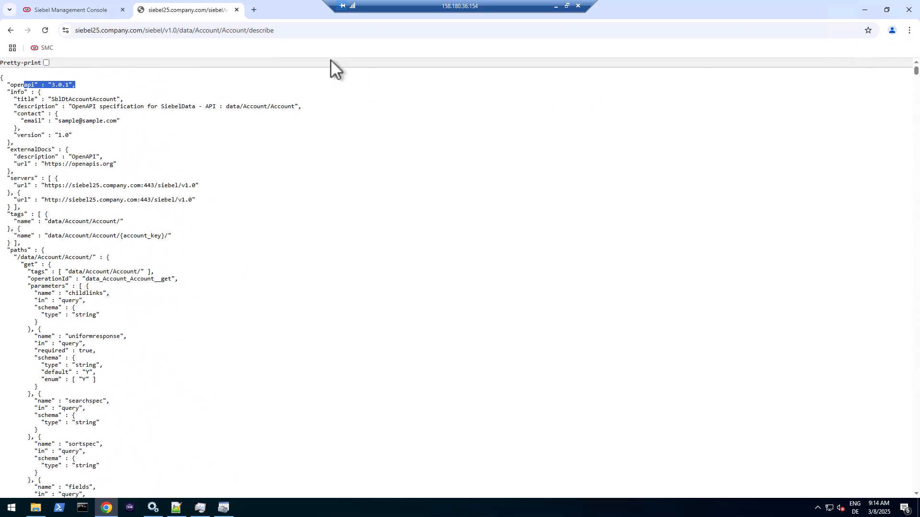
{"action": "left_click", "coordinate": [304, 30]}
{"action": "left_click", "coordinate": [50, 11]}
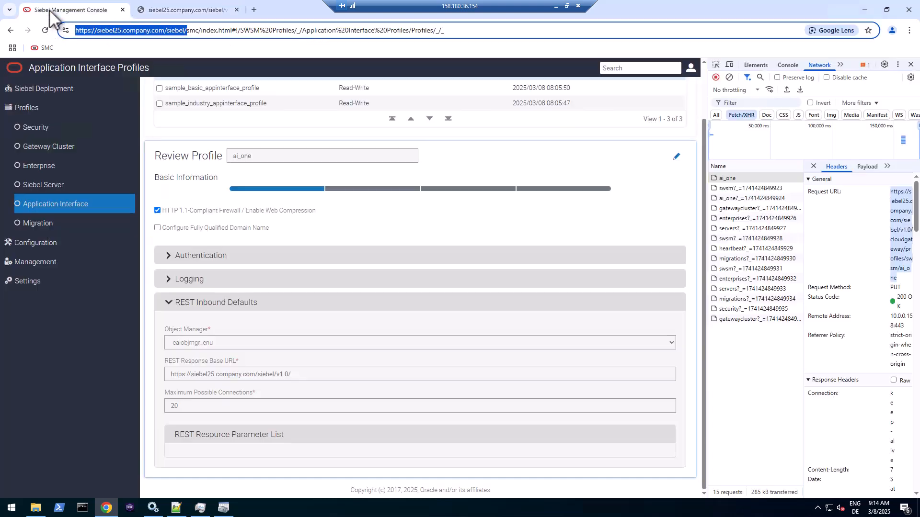
- Edit ai_one, uncheck Allow anonymous inbound REST requests under REST Inbound Authentication, and submit
{"action": "left_click", "coordinate": [676, 156]}
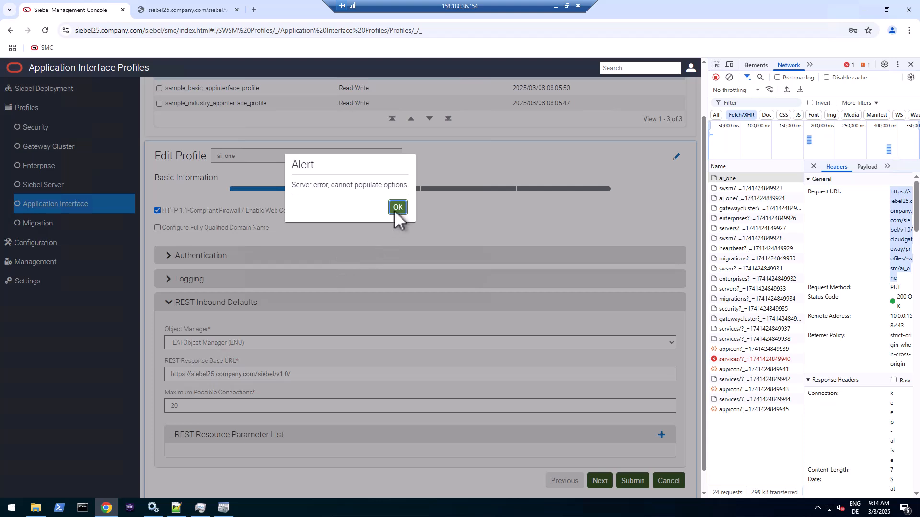
{"action": "left_click", "coordinate": [398, 207]}
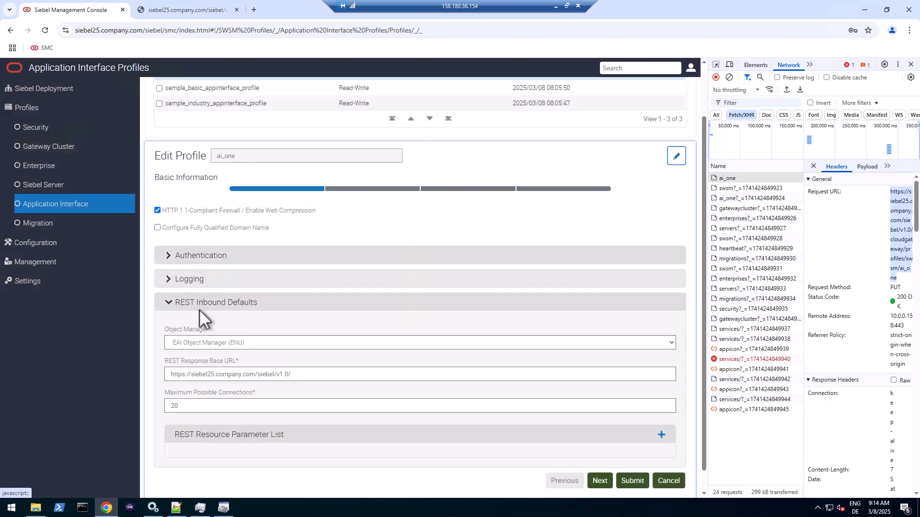
{"action": "left_click", "coordinate": [194, 259]}
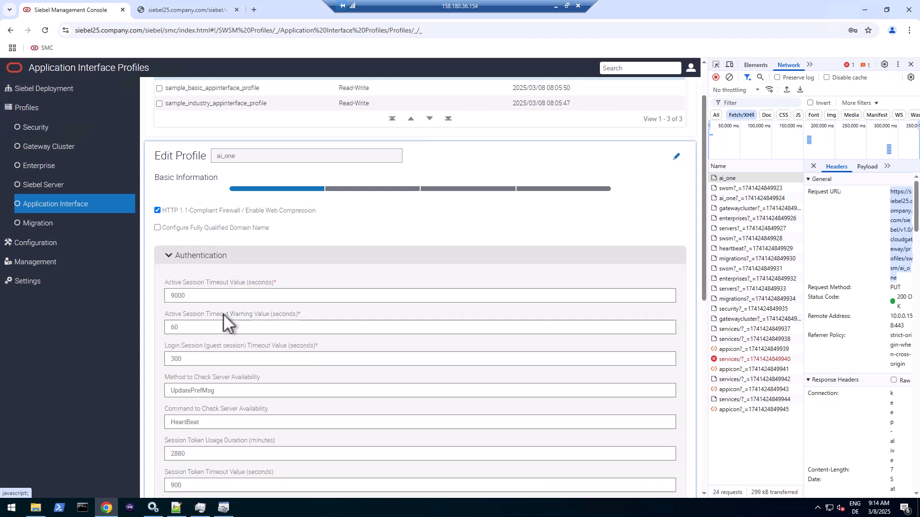
{"action": "scroll", "coordinate": [223, 355], "scroll_direction": "down", "scroll_amount": 1}
{"action": "scroll", "coordinate": [220, 374], "scroll_direction": "down", "scroll_amount": 3}
{"action": "left_click", "coordinate": [213, 436]}
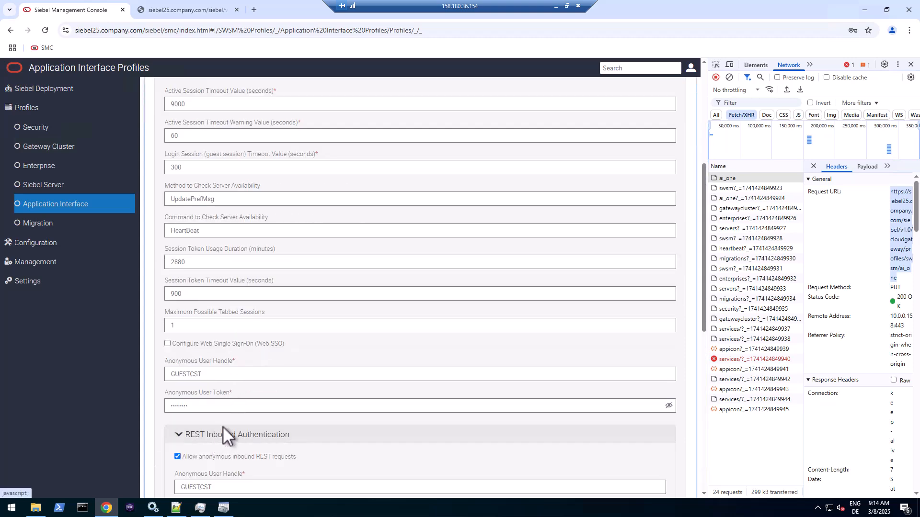
{"action": "scroll", "coordinate": [222, 426], "scroll_direction": "down", "scroll_amount": 3}
{"action": "left_click", "coordinate": [177, 312]}
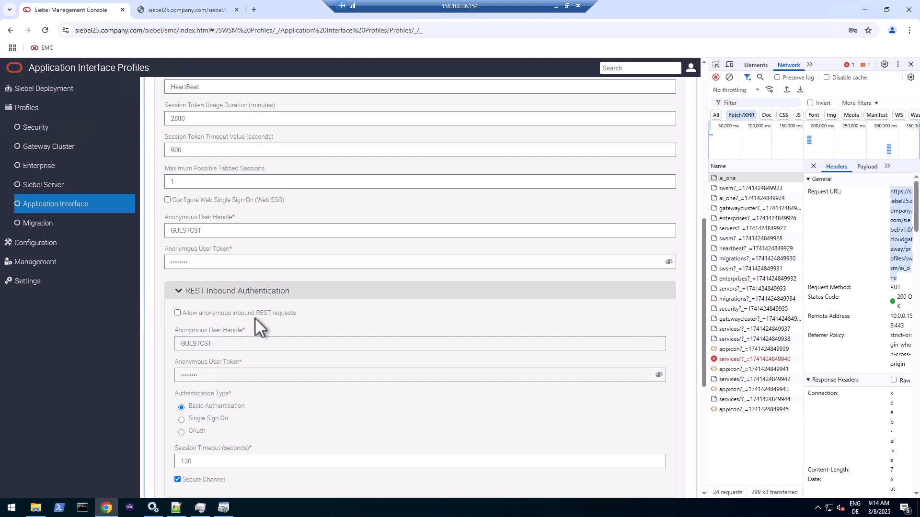
{"action": "scroll", "coordinate": [315, 309], "scroll_direction": "down", "scroll_amount": 2}
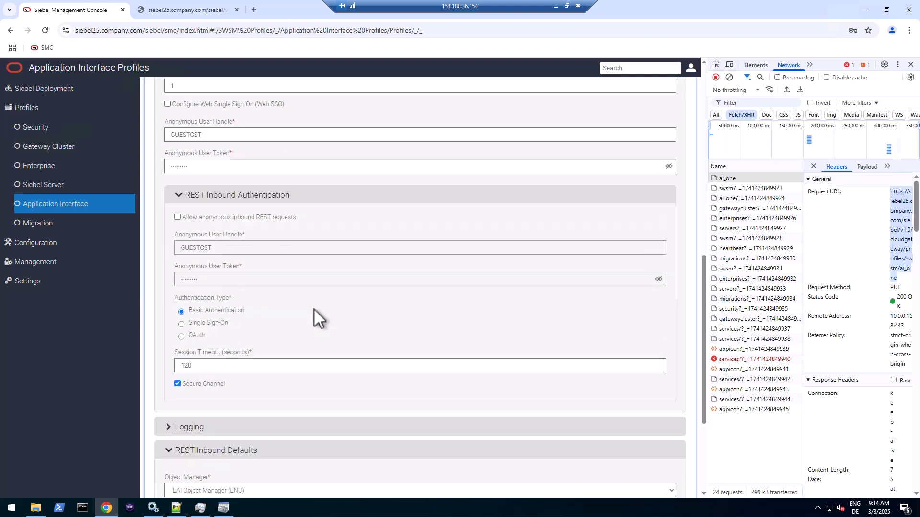
{"action": "scroll", "coordinate": [611, 407], "scroll_direction": "down", "scroll_amount": 3}
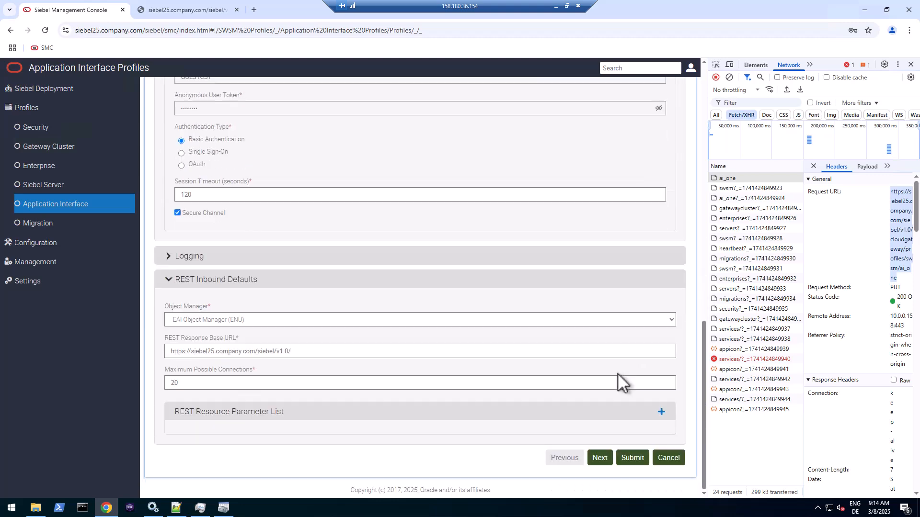
{"action": "left_click", "coordinate": [637, 457]}
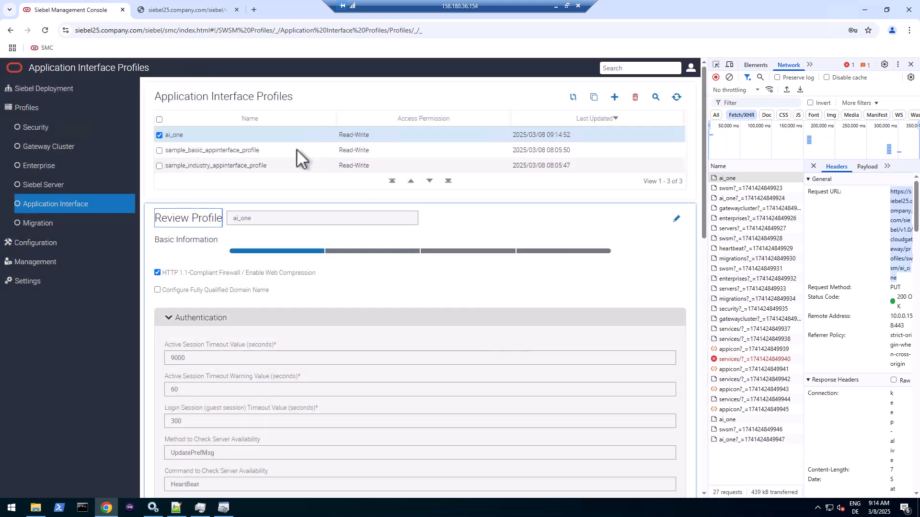
- Reload the Account describe page and confirm it now returns HTTP ERROR 401
{"action": "left_click", "coordinate": [206, 9]}
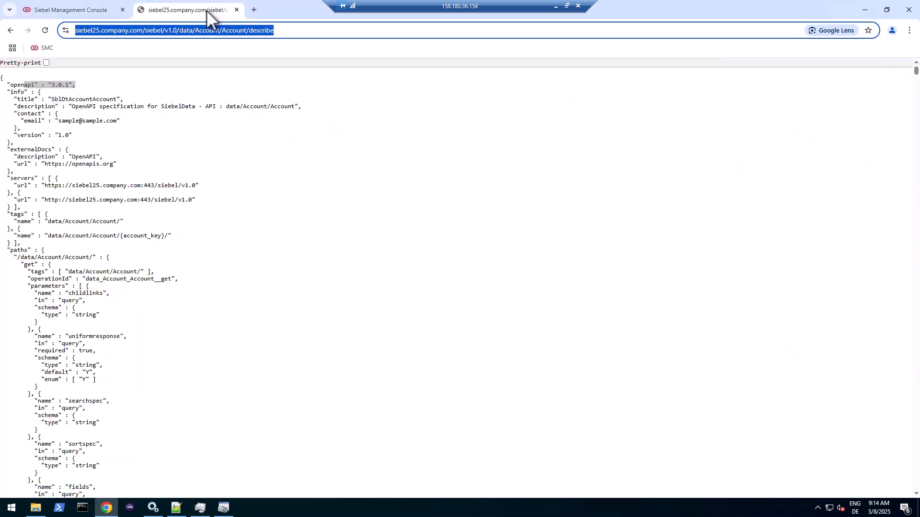
{"action": "left_click", "coordinate": [45, 31]}
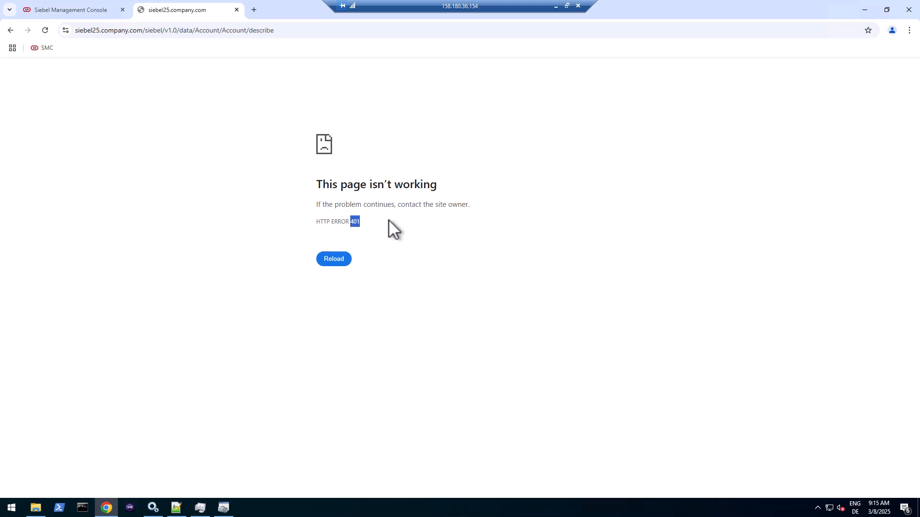
{"action": "left_click_drag", "start_coordinate": [357, 222], "coordinate": [328, 222]}
{"action": "left_click", "coordinate": [199, 33]}
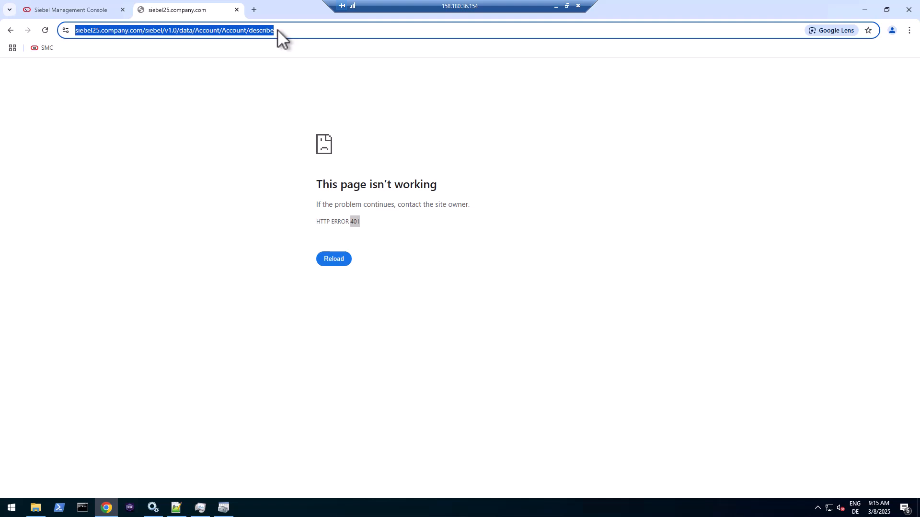
- Scroll through the saved ai_one Review Profile settings in the console
{"action": "left_click", "coordinate": [84, 12]}
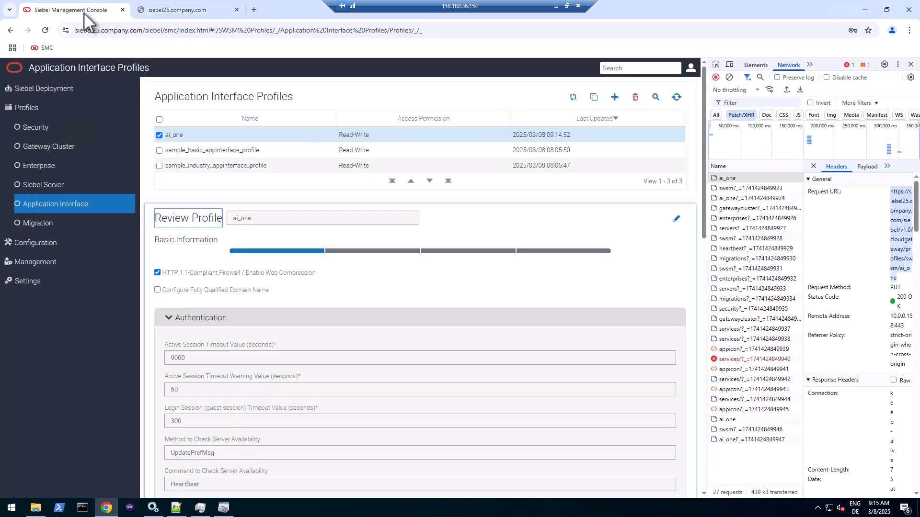
{"action": "scroll", "coordinate": [260, 276], "scroll_direction": "down", "scroll_amount": 4}
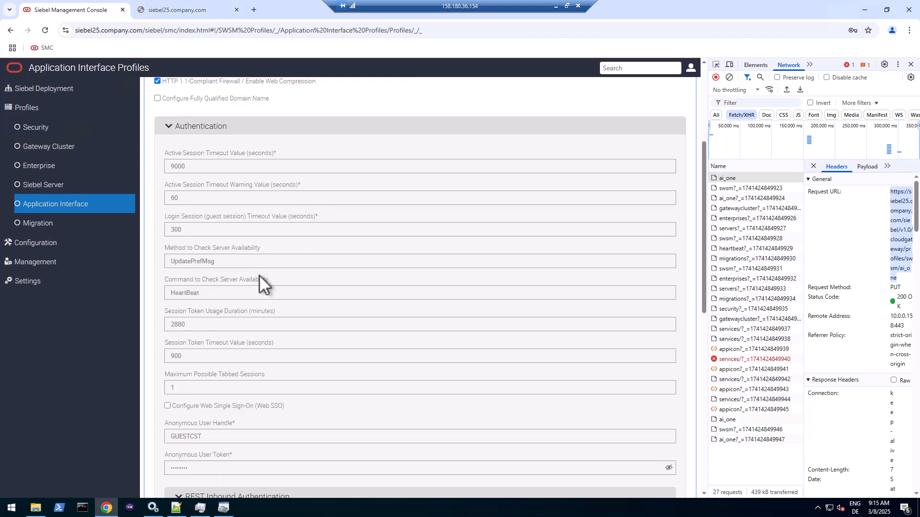
{"action": "scroll", "coordinate": [259, 275], "scroll_direction": "down", "scroll_amount": 3}
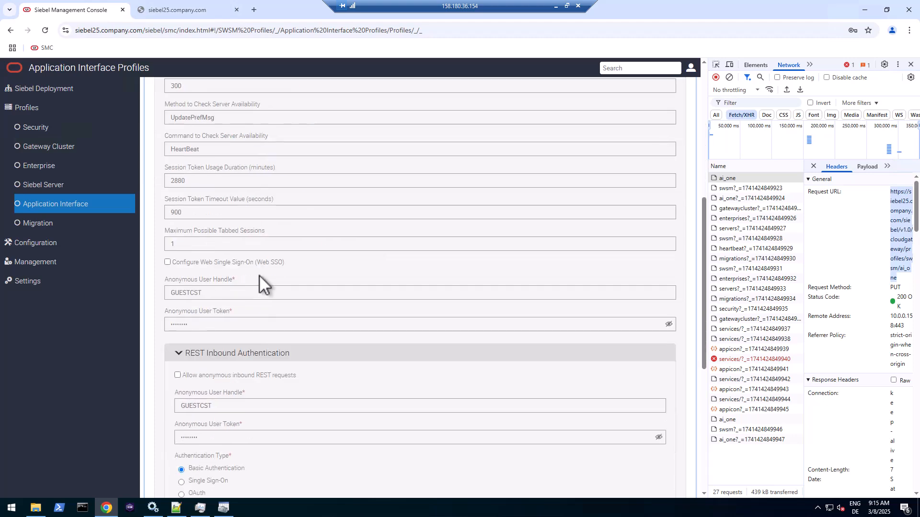
{"action": "scroll", "coordinate": [260, 275], "scroll_direction": "up", "scroll_amount": 6}
{"action": "scroll", "coordinate": [259, 276], "scroll_direction": "up", "scroll_amount": 1}
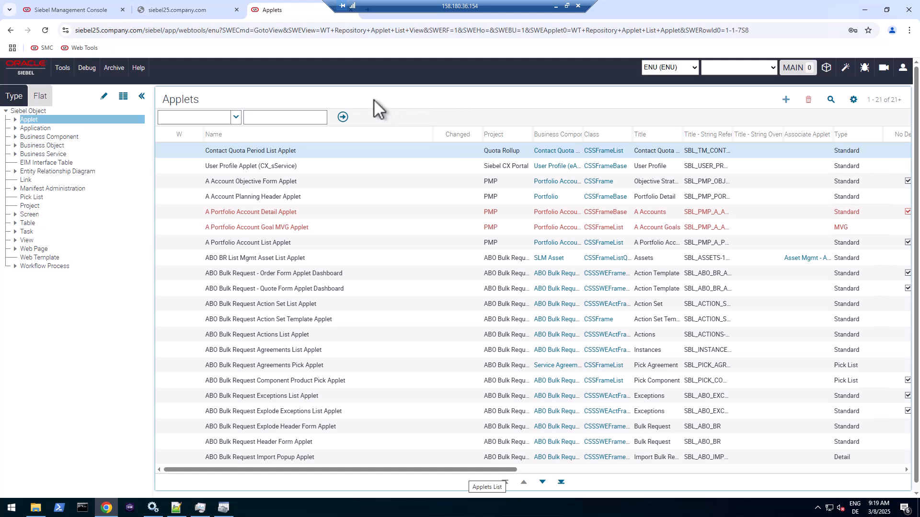
- Check Symbolic String in the Object Explorer's type list and save the selection
{"action": "left_click", "coordinate": [104, 97]}
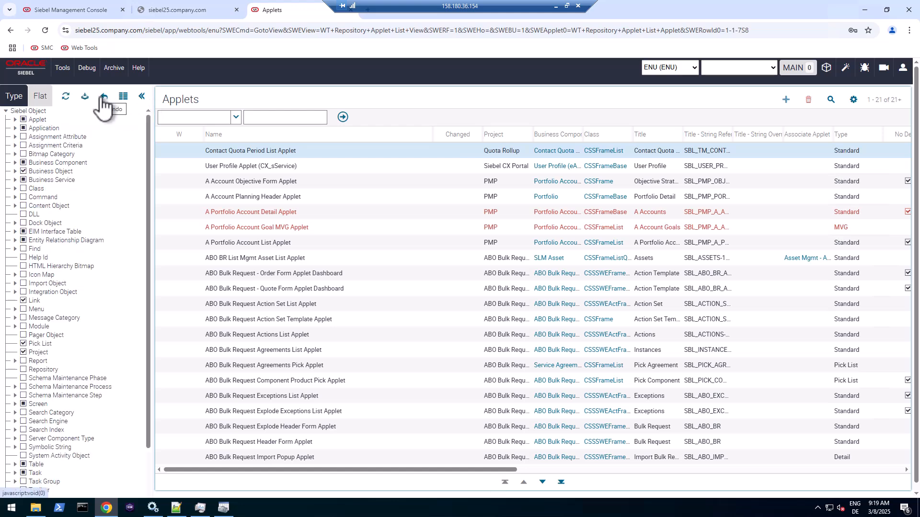
{"action": "scroll", "coordinate": [90, 220], "scroll_direction": "down", "scroll_amount": 1}
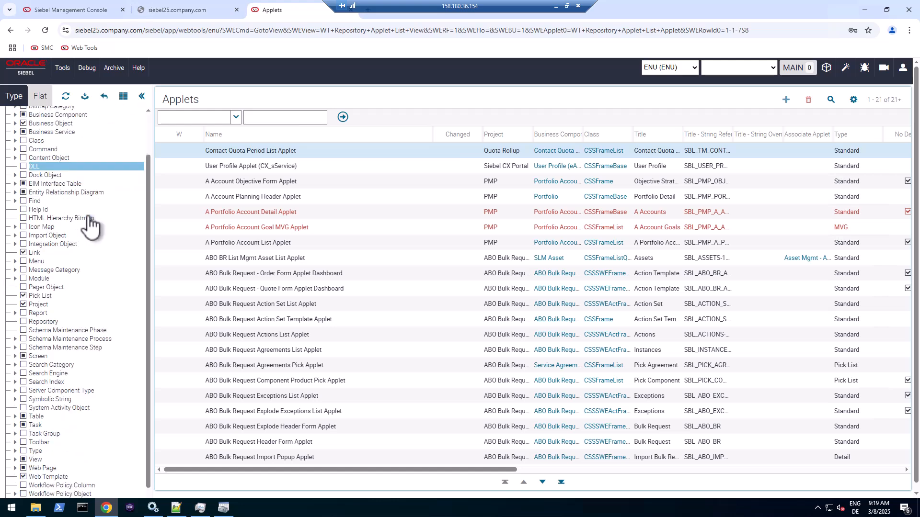
{"action": "left_click", "coordinate": [22, 390]}
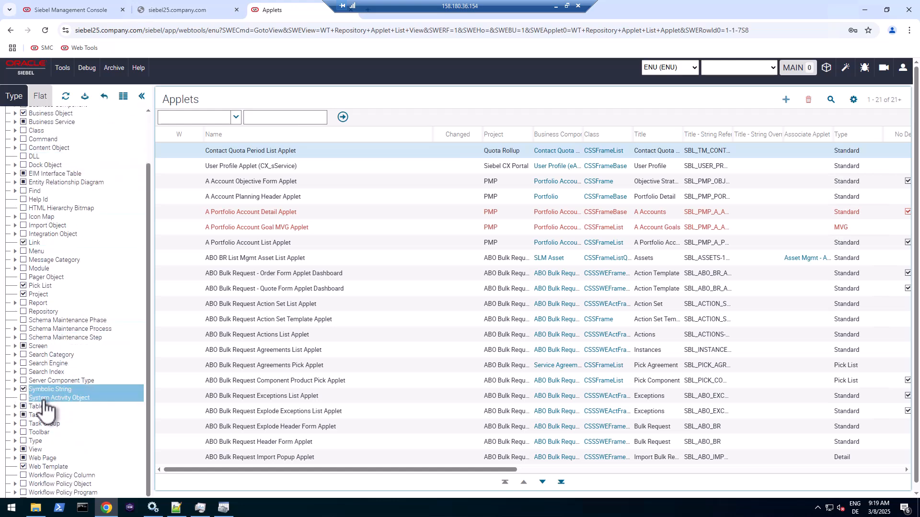
{"action": "left_click", "coordinate": [85, 97]}
- Open the Symbolic String Locale view and select the first string's ENU Language cell
{"action": "left_click", "coordinate": [47, 223]}
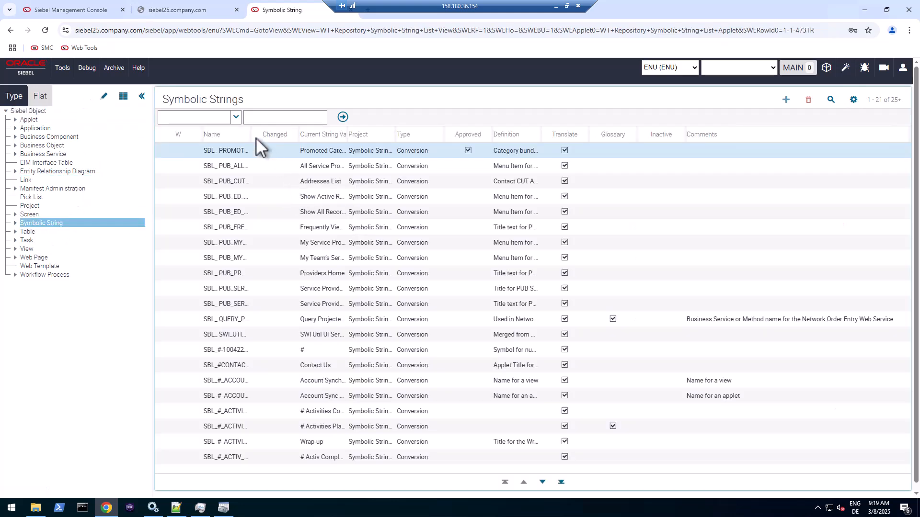
{"action": "left_click_drag", "start_coordinate": [249, 134], "coordinate": [425, 134]}
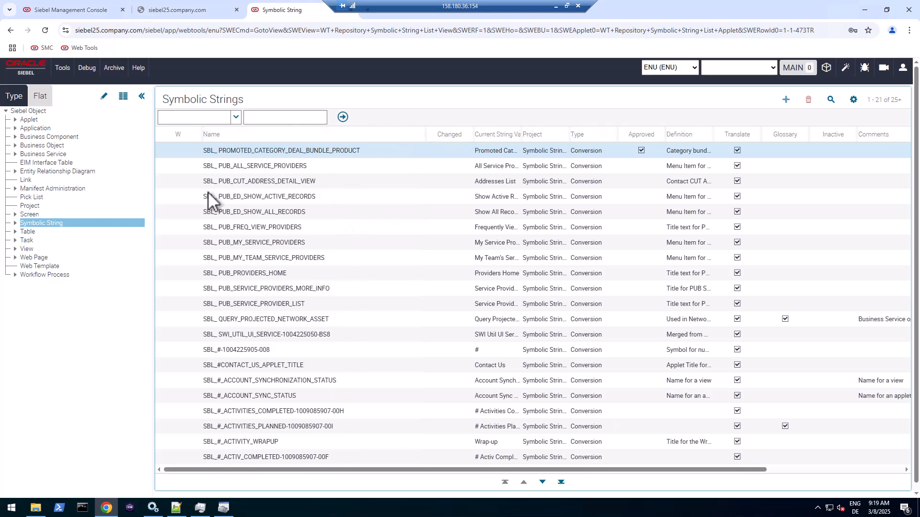
{"action": "left_click", "coordinate": [16, 223]}
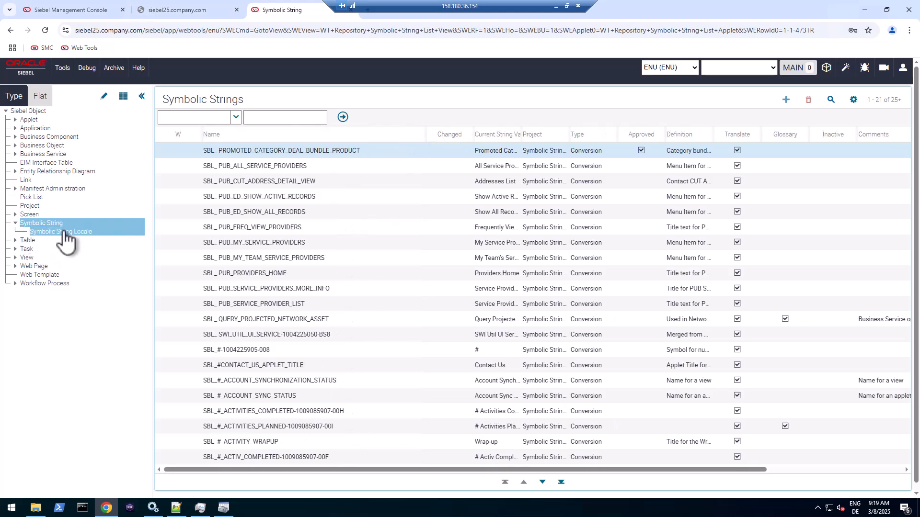
{"action": "left_click", "coordinate": [63, 232]}
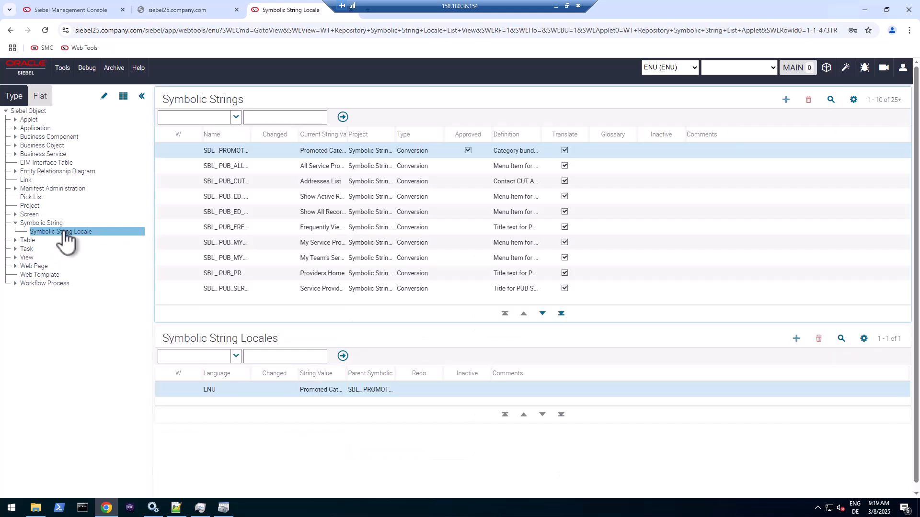
{"action": "left_click", "coordinate": [216, 391]}
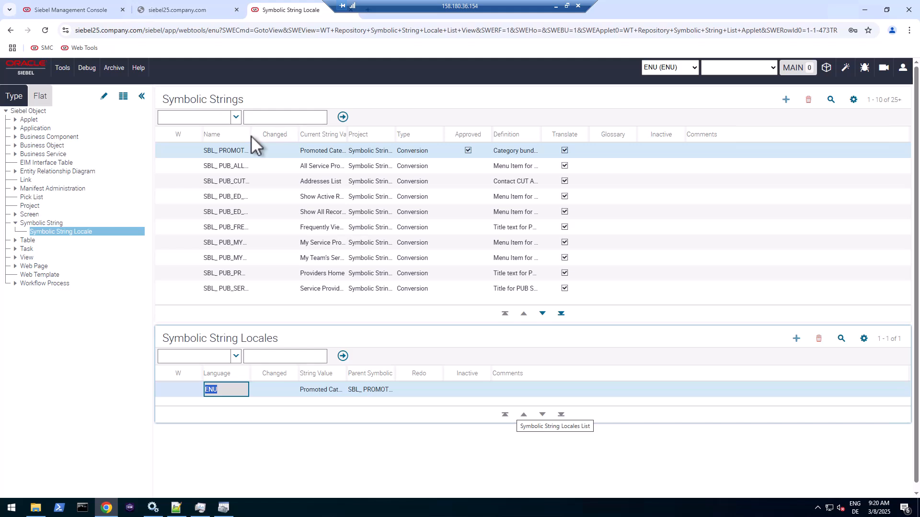
- Launch Database Server Configuration from the Siebel Enterprise Start menu group
{"action": "left_click", "coordinate": [7, 511]}
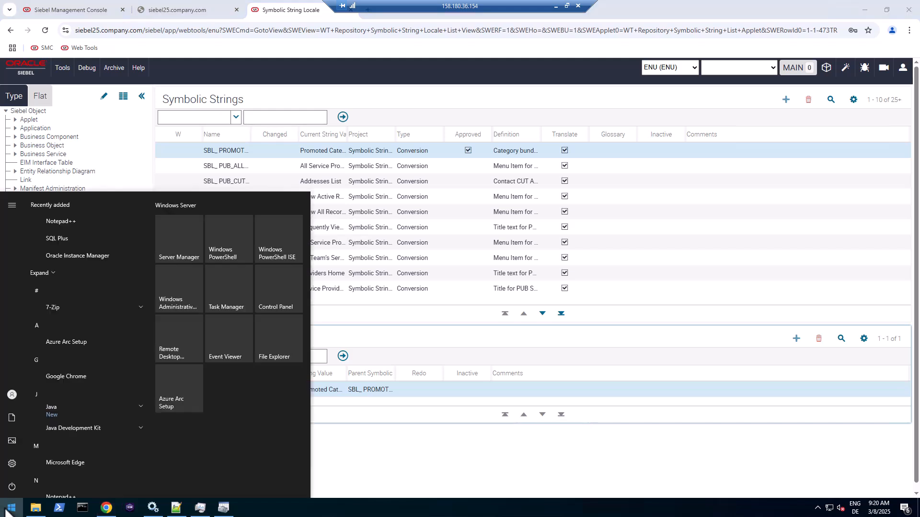
{"action": "scroll", "coordinate": [85, 426], "scroll_direction": "down", "scroll_amount": 3}
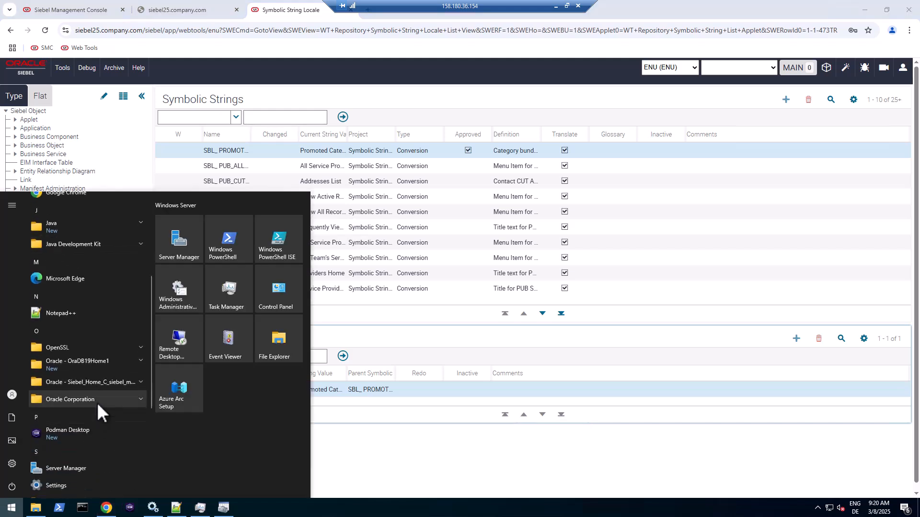
{"action": "scroll", "coordinate": [94, 404], "scroll_direction": "down", "scroll_amount": 2}
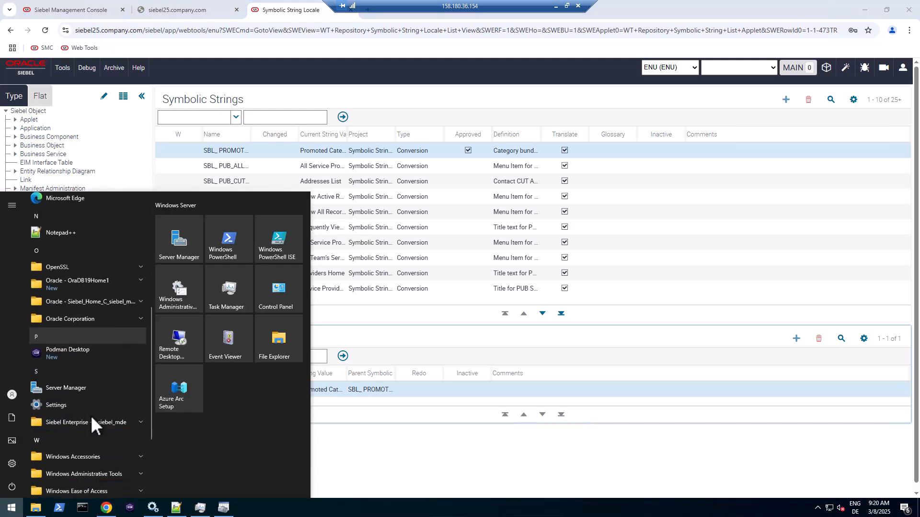
{"action": "left_click", "coordinate": [96, 408]}
{"action": "left_click", "coordinate": [90, 426]}
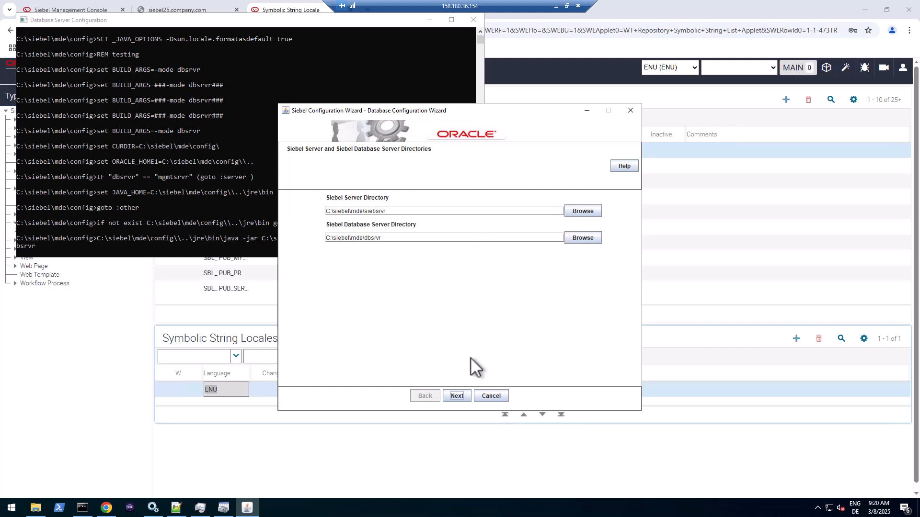
- Accept the directories and Oracle Enterprise Edition platform, then choose Import/Export Repository
{"action": "left_click", "coordinate": [458, 396]}
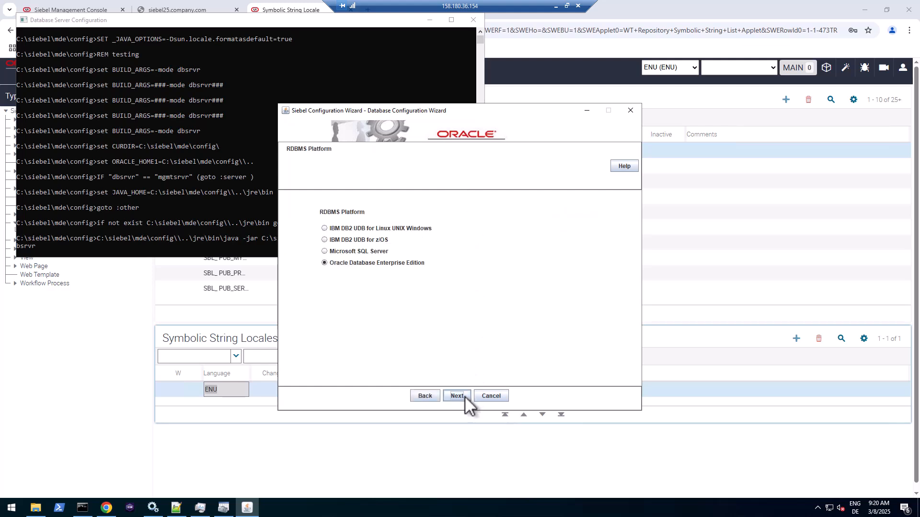
{"action": "left_click", "coordinate": [460, 395]}
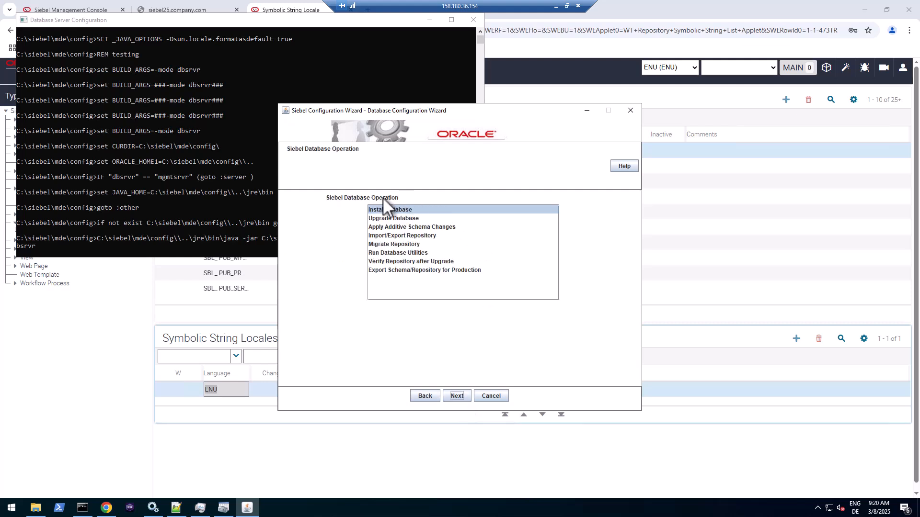
{"action": "left_click", "coordinate": [399, 208]}
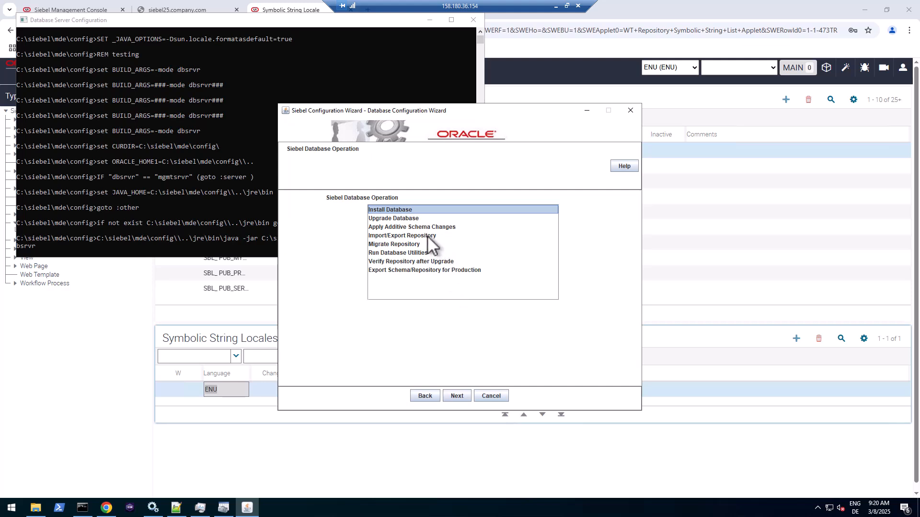
{"action": "left_click", "coordinate": [405, 235]}
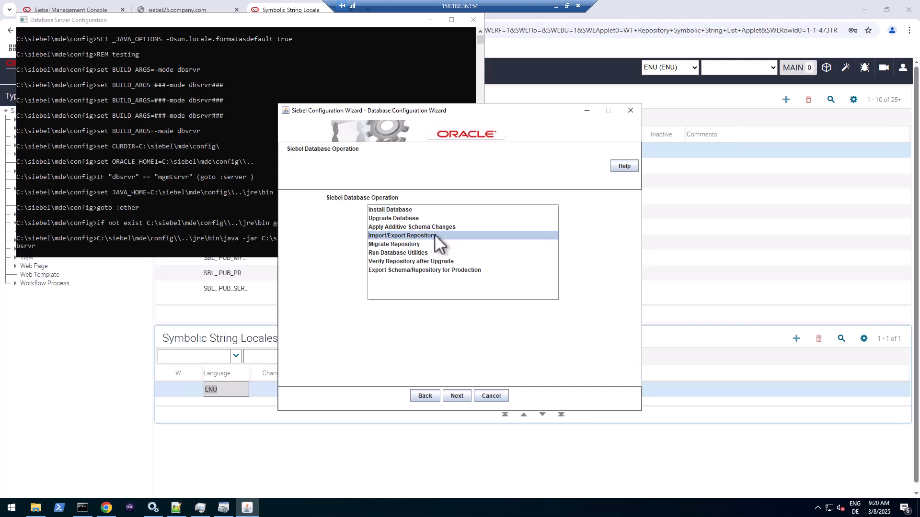
{"action": "left_click", "coordinate": [404, 210]}
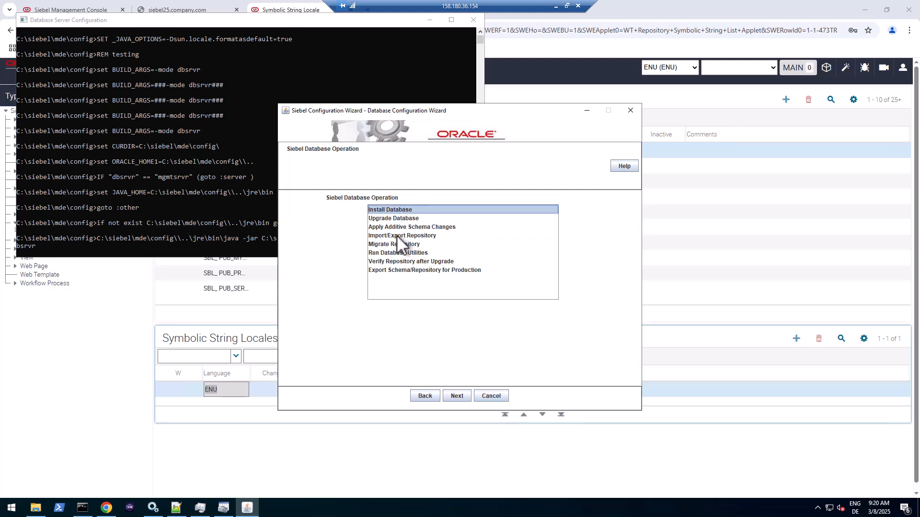
{"action": "left_click", "coordinate": [397, 235]}
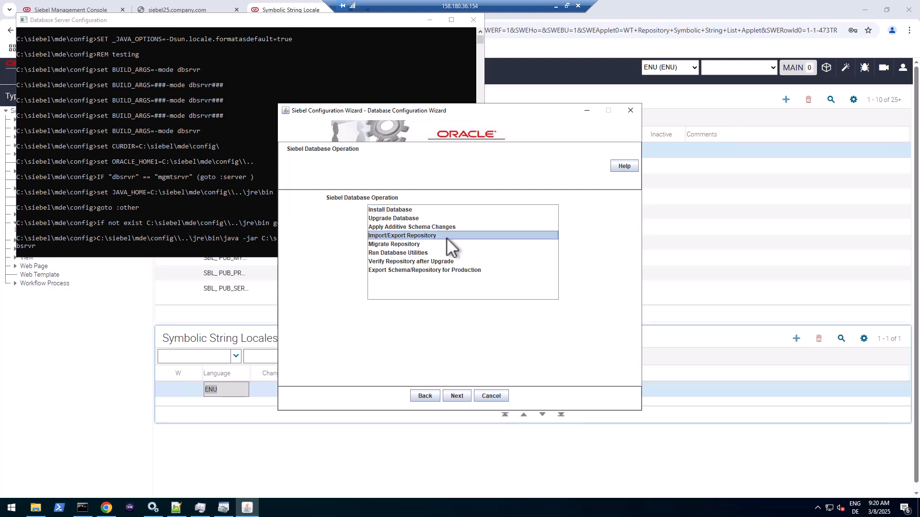
- Choose to add French (Standard) as a language to the existing Siebel Repository
{"action": "left_click", "coordinate": [457, 395]}
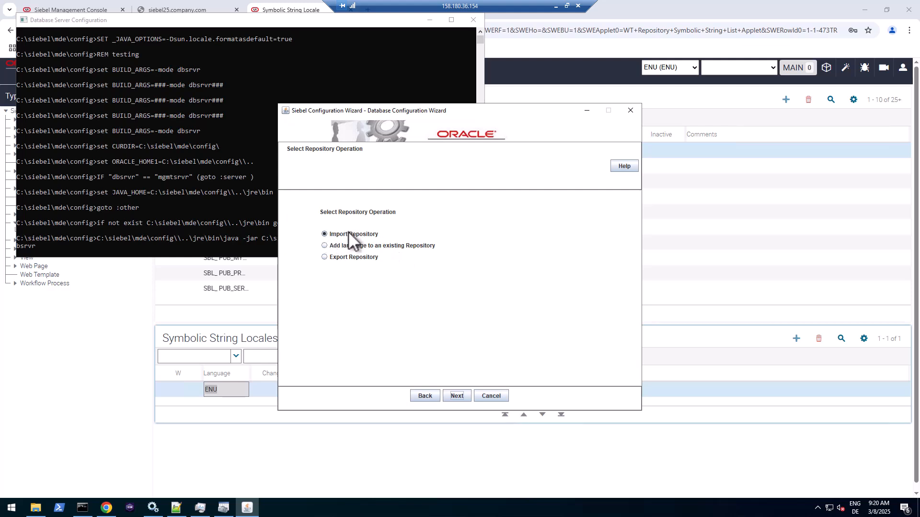
{"action": "left_click", "coordinate": [350, 245]}
{"action": "left_click", "coordinate": [457, 396]}
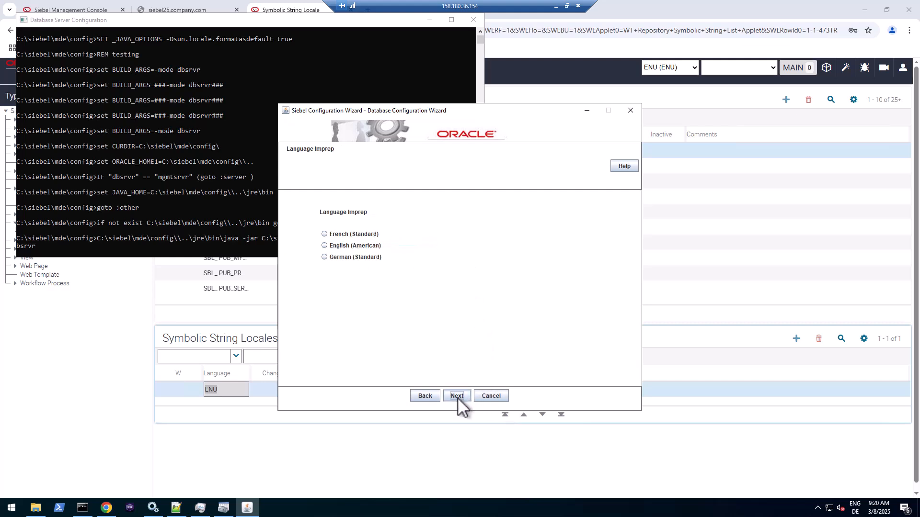
{"action": "left_click", "coordinate": [324, 234]}
{"action": "left_click", "coordinate": [456, 395]}
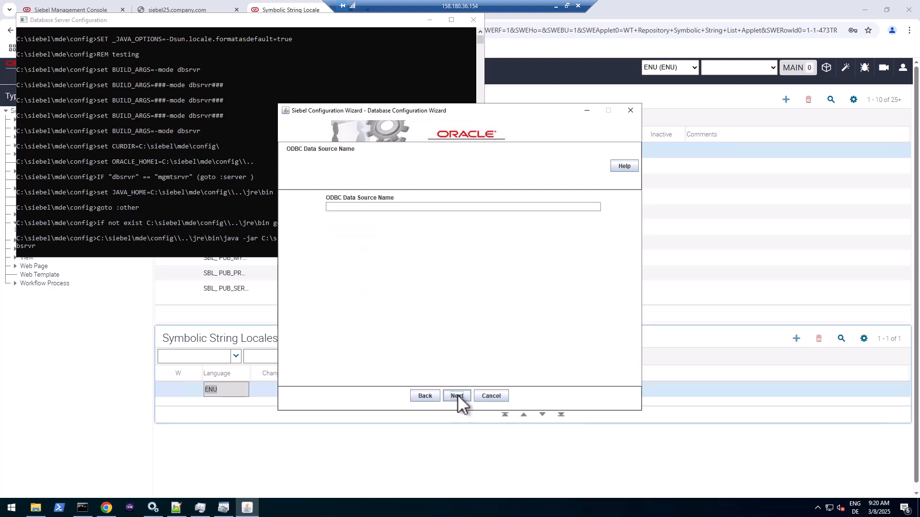
- Set the ODBC data source to SiebelInstall_DSN, copied from the ODBC Data Source Administrator
{"action": "left_click", "coordinate": [412, 207]}
{"action": "left_click", "coordinate": [223, 508]}
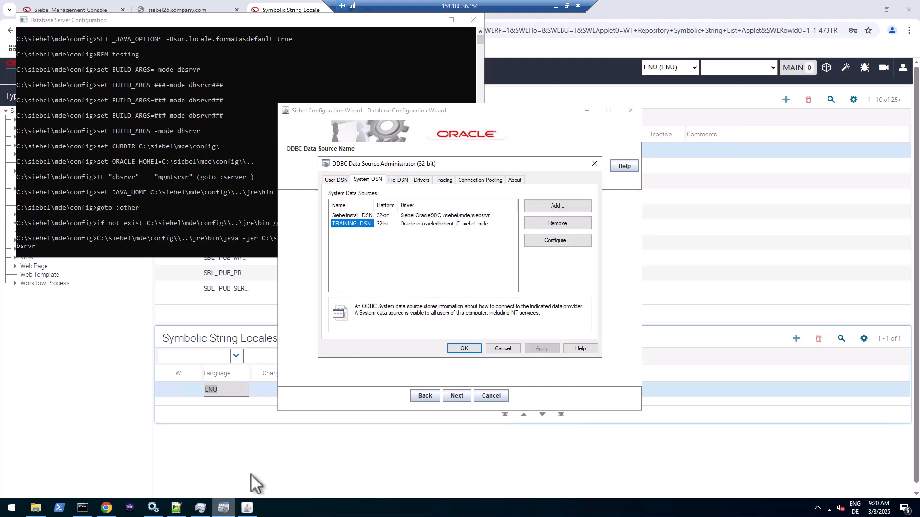
{"action": "left_click", "coordinate": [356, 224]}
{"action": "double_click", "coordinate": [358, 216]}
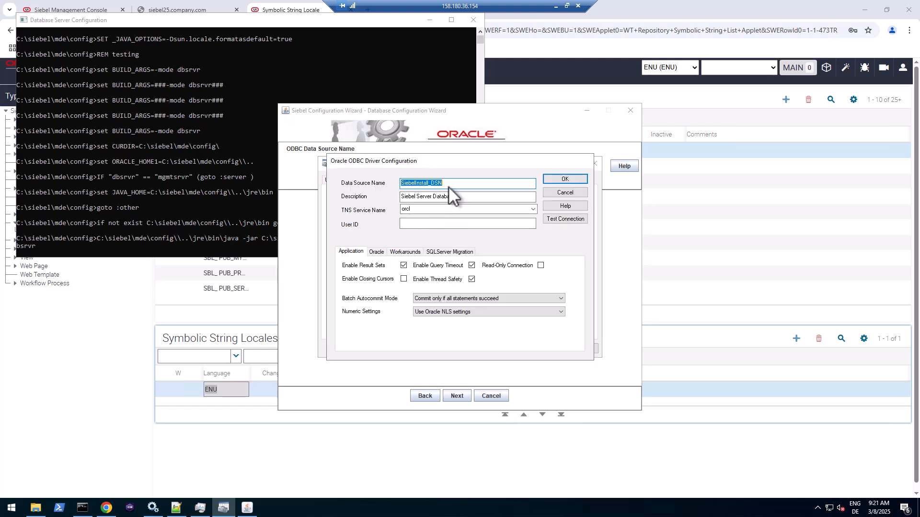
{"action": "left_click", "coordinate": [433, 111]}
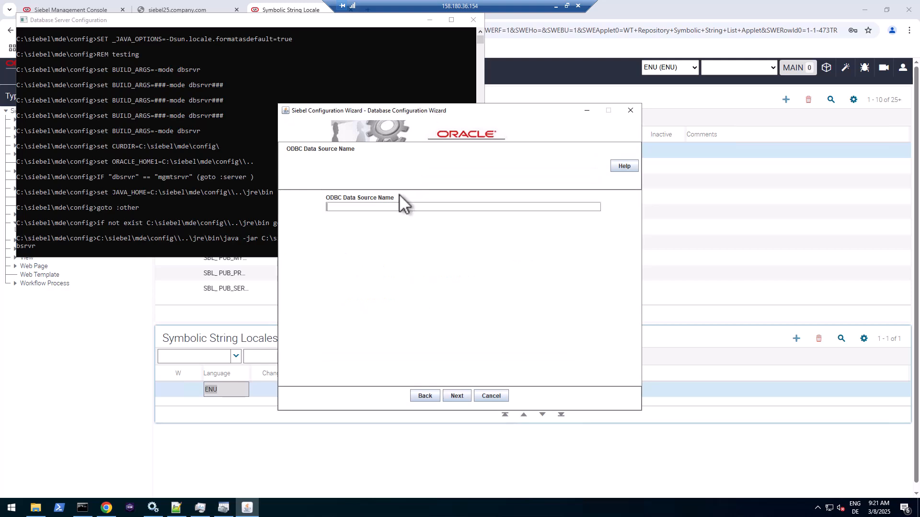
{"action": "left_click", "coordinate": [393, 207]}
{"action": "type", "text": "SiebelInstall_DSN"}
{"action": "left_click", "coordinate": [461, 396]}
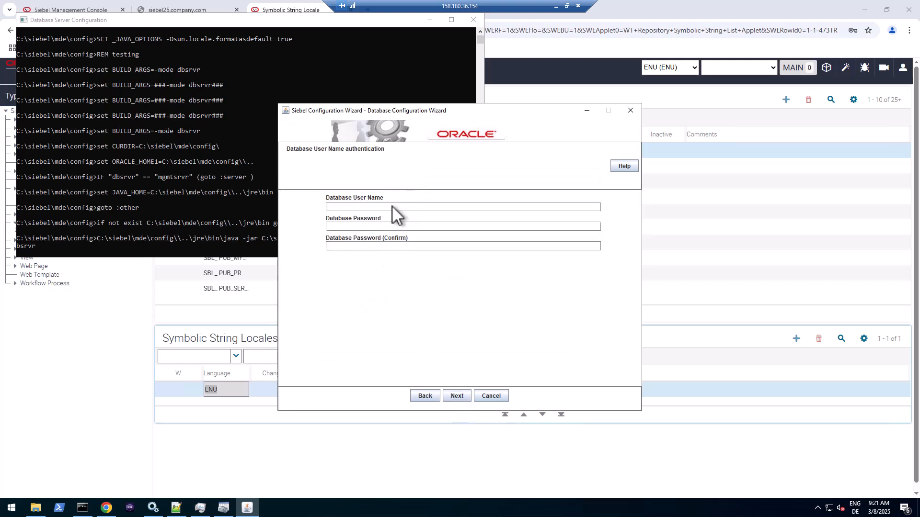
- Enter the database user and table owner login names and passwords
{"action": "type", "text": "SADMIN"}
{"action": "key", "text": "Tab"}
{"action": "type", "text": "Welcome1"}
{"action": "key", "text": "Tab"}
{"action": "type", "text": "Welcome1"}
{"action": "left_click", "coordinate": [457, 396]}
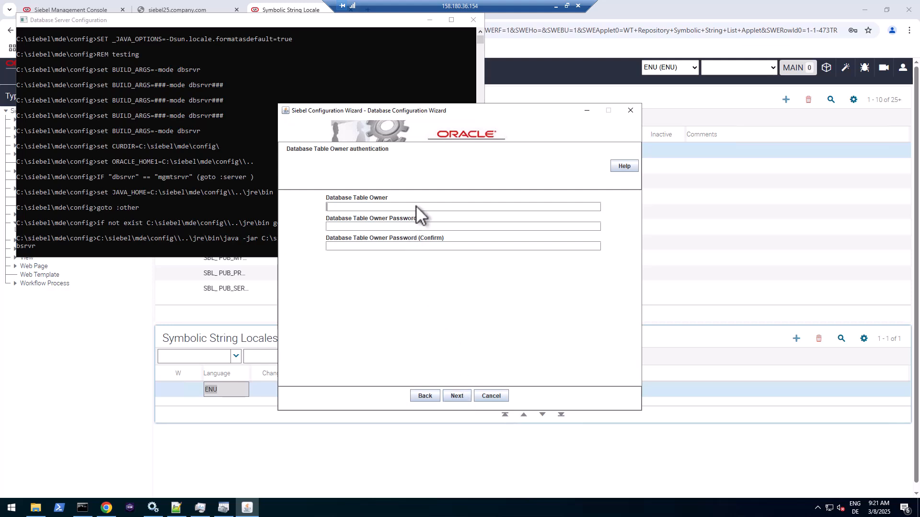
{"action": "type", "text": "SIEBEWelcome1"}
{"action": "key", "text": "Tab"}
{"action": "type", "text": "Welcome1"}
- Keep the UNICODE database, the Siebel Repository name and the mstrep.dat localized file
{"action": "left_click", "coordinate": [457, 396]}
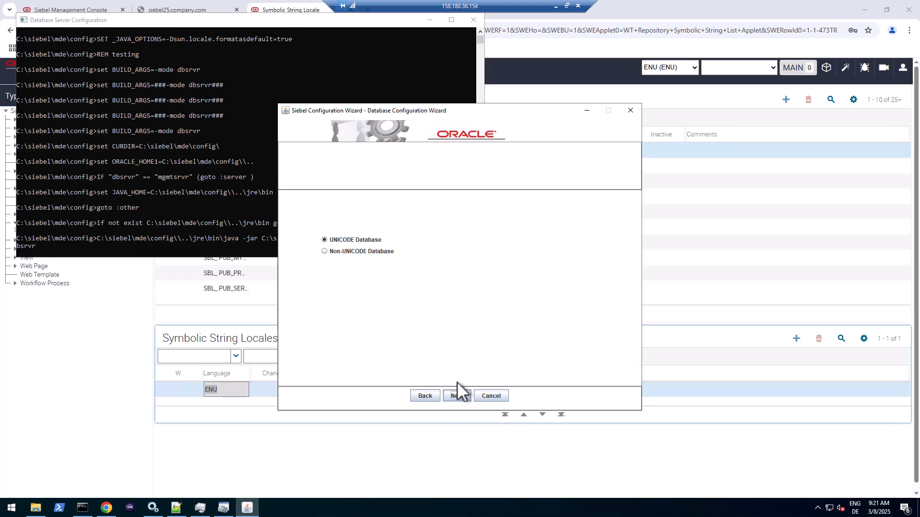
{"action": "left_click", "coordinate": [457, 396]}
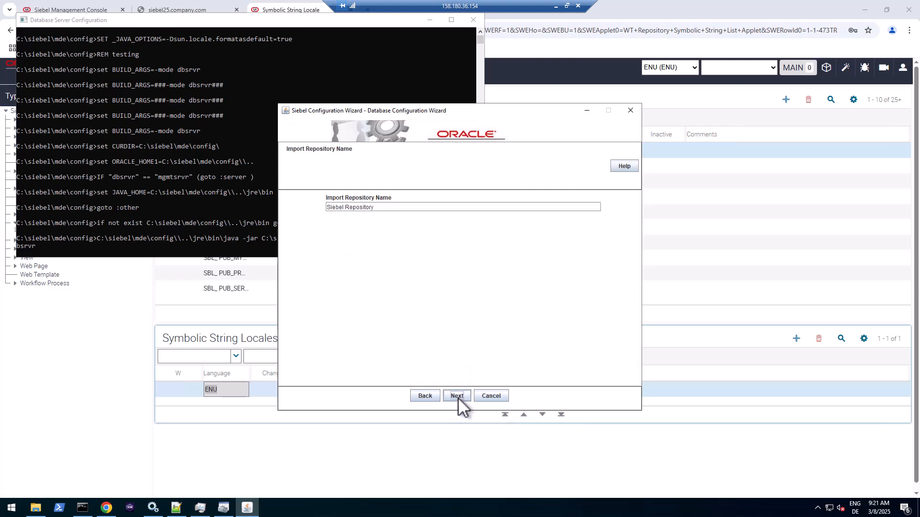
{"action": "left_click", "coordinate": [387, 207]}
{"action": "left_click", "coordinate": [457, 397]}
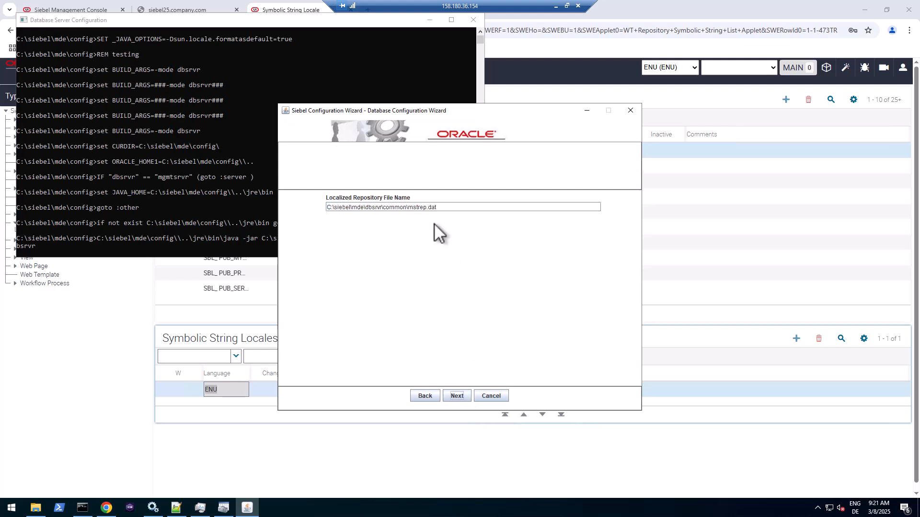
{"action": "left_click", "coordinate": [441, 208]}
{"action": "left_click_drag", "start_coordinate": [403, 207], "coordinate": [408, 207]}
{"action": "left_click_drag", "start_coordinate": [328, 208], "coordinate": [362, 206]}
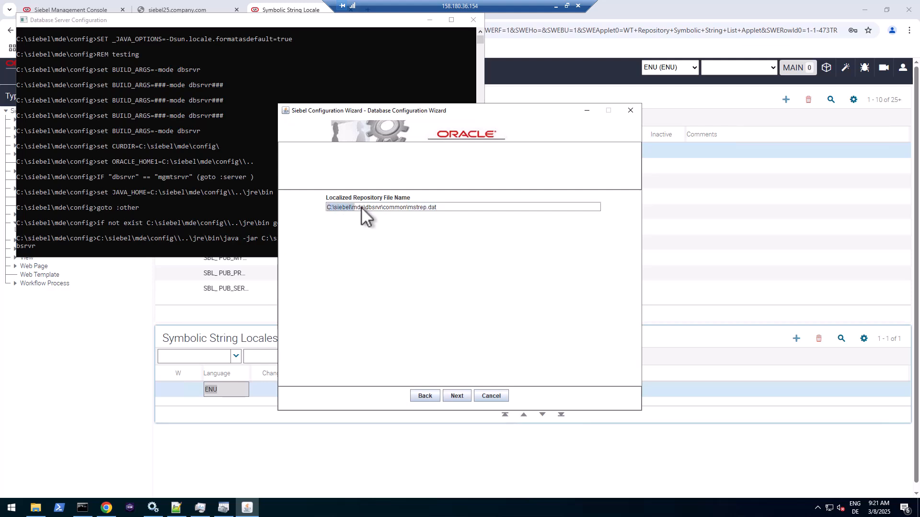
{"action": "left_click", "coordinate": [409, 206]}
{"action": "left_click_drag", "start_coordinate": [409, 206], "coordinate": [444, 208]}
- Leave parallel indexing off and change the log output directory to imprep_fra
{"action": "left_click", "coordinate": [456, 396]}
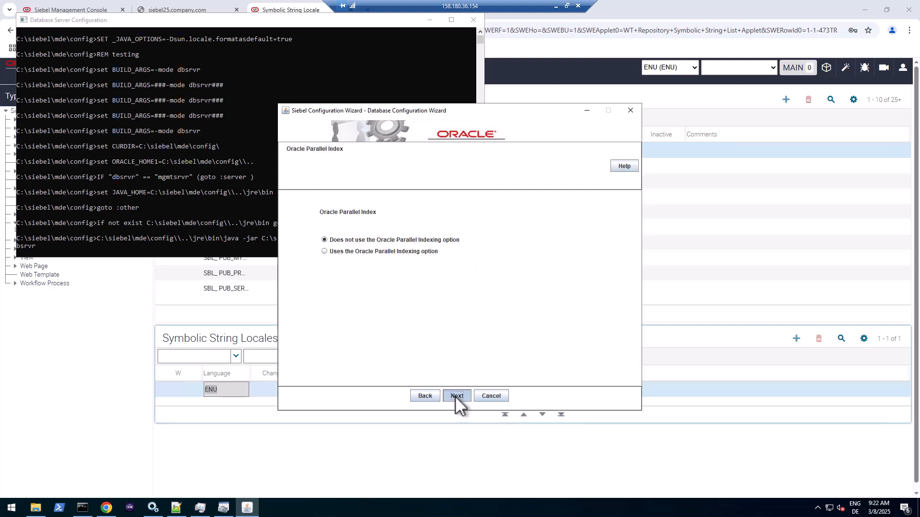
{"action": "left_click", "coordinate": [457, 396]}
{"action": "left_click", "coordinate": [456, 396]}
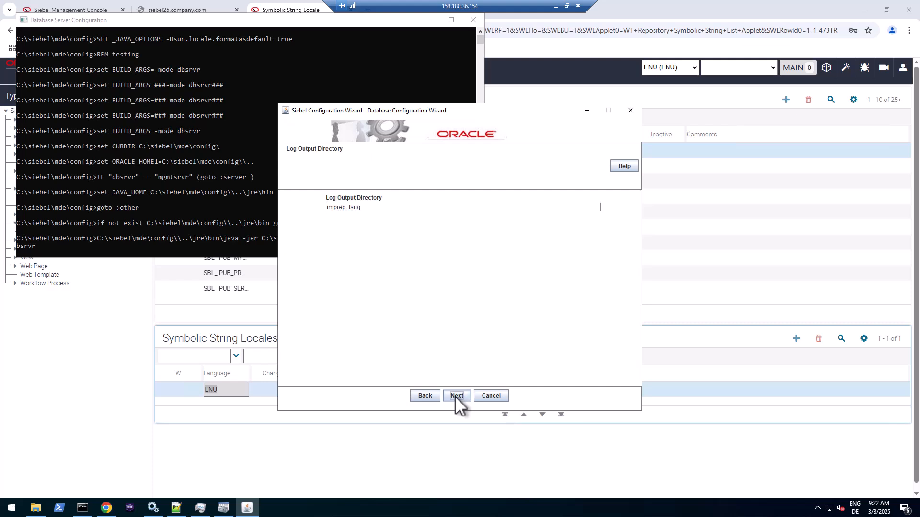
{"action": "left_click", "coordinate": [365, 205]}
{"action": "key", "text": "BackSpace"}
{"action": "key", "text": "BackSpace"}
{"action": "key", "text": "BackSpace"}
{"action": "type", "text": "fr"}
{"action": "left_click_drag", "start_coordinate": [378, 208], "coordinate": [323, 211]}
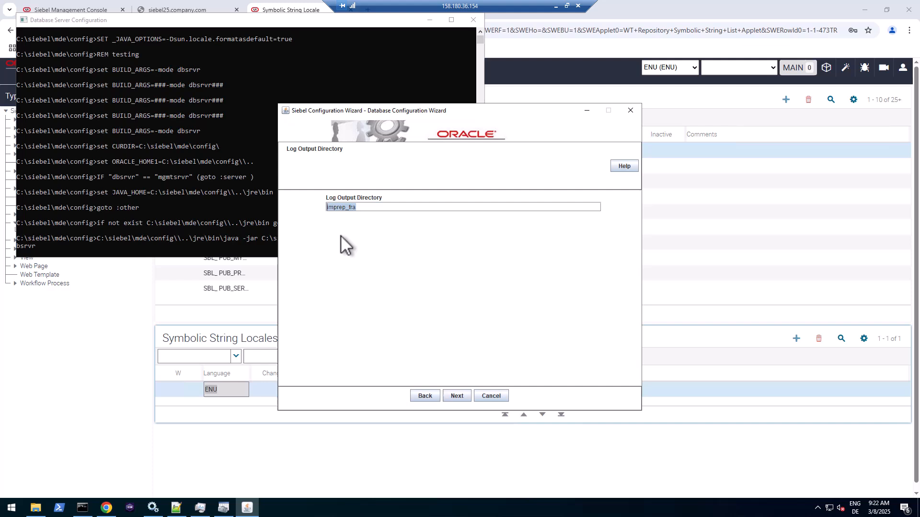
{"action": "left_click", "coordinate": [458, 396]}
{"action": "left_click", "coordinate": [461, 397]}
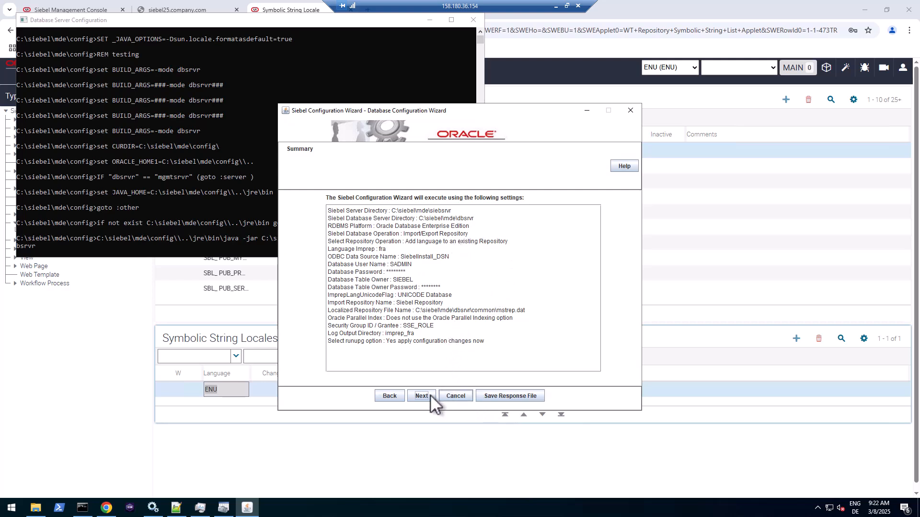
- Save the settings as response file imprep_fra.rsp in C:\_INSTALL
{"action": "left_click", "coordinate": [510, 393]}
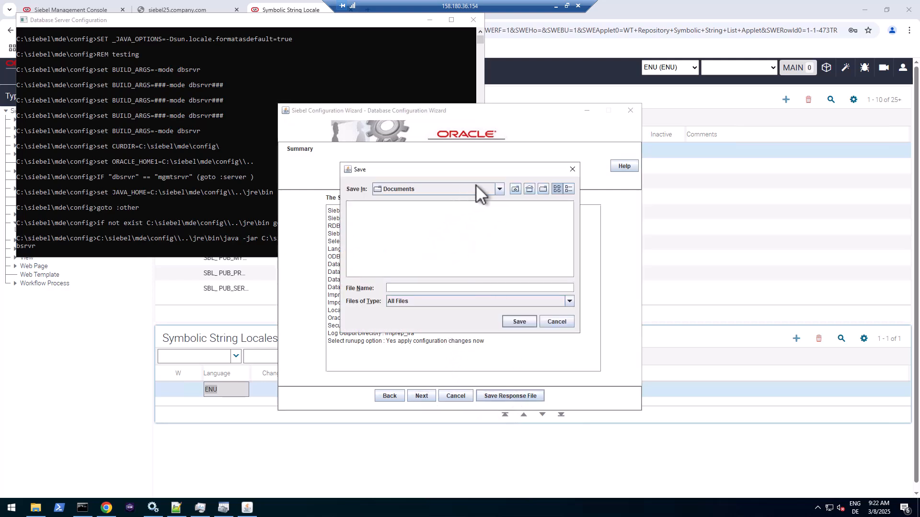
{"action": "left_click", "coordinate": [499, 189]}
{"action": "left_click", "coordinate": [407, 205]}
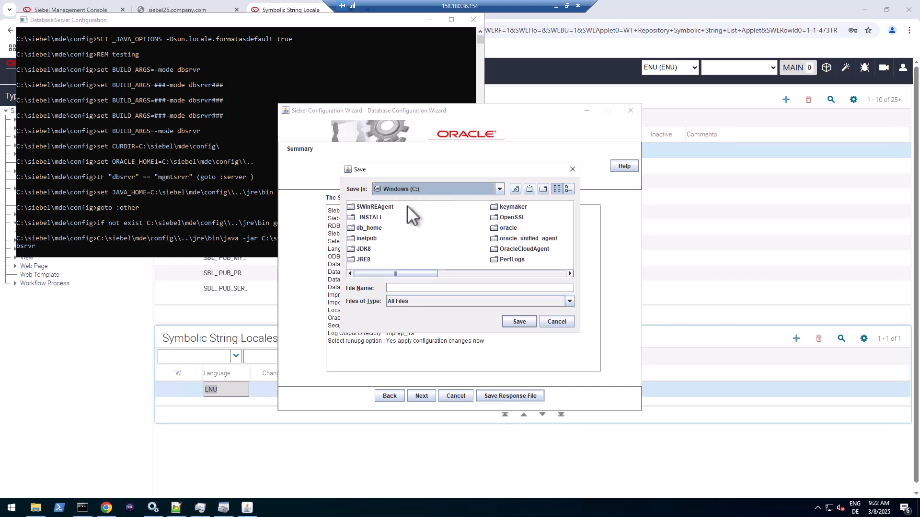
{"action": "double_click", "coordinate": [369, 217]}
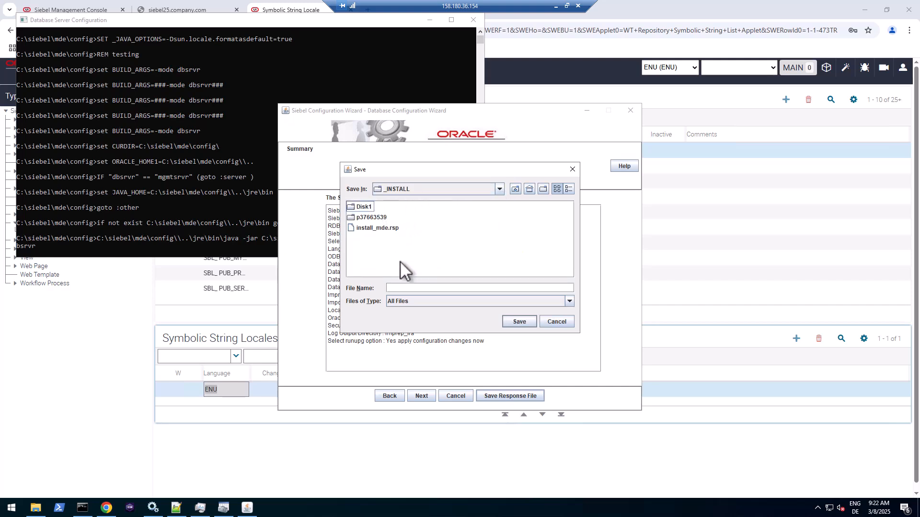
{"action": "left_click", "coordinate": [404, 287]}
{"action": "type", "text": "in"}
{"action": "type", "text": "prep_fra.rsp"}
{"action": "left_click", "coordinate": [508, 322]}
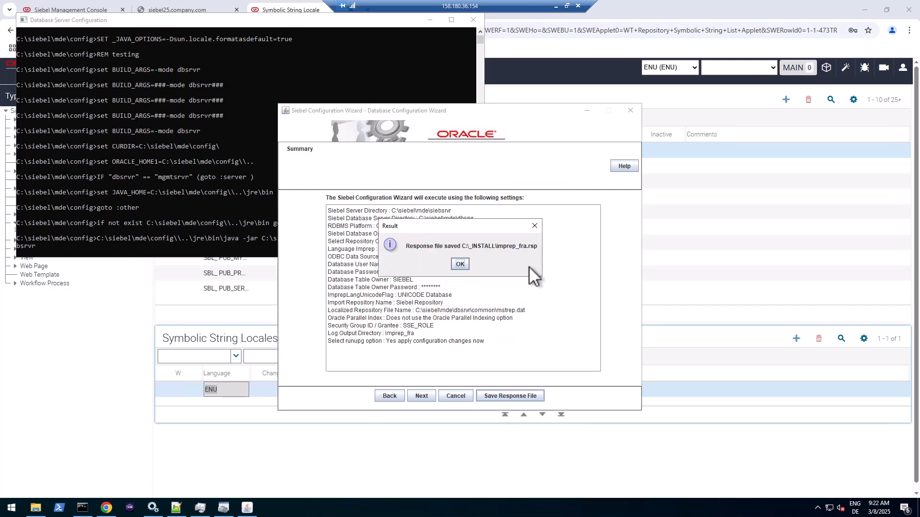
{"action": "left_click", "coordinate": [460, 264]}
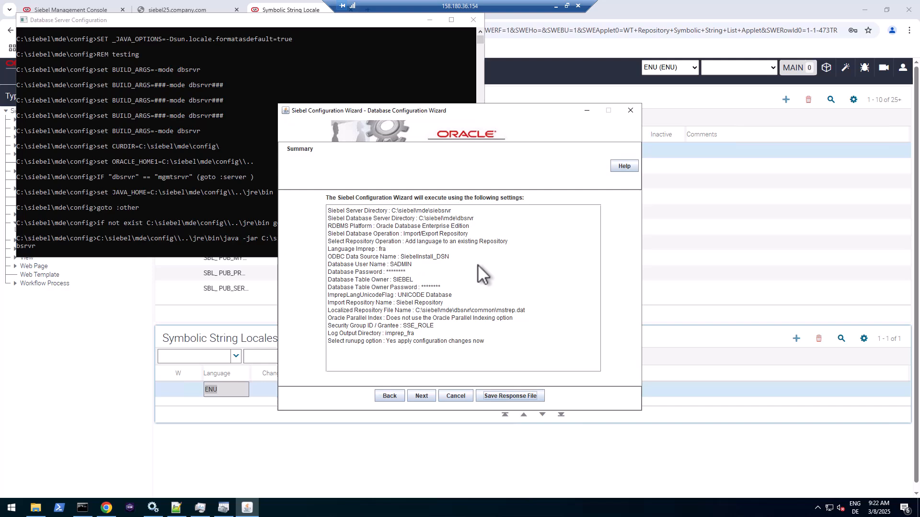
- Start the French repository import, then return to the Web Tools browser window
{"action": "left_click", "coordinate": [416, 398]}
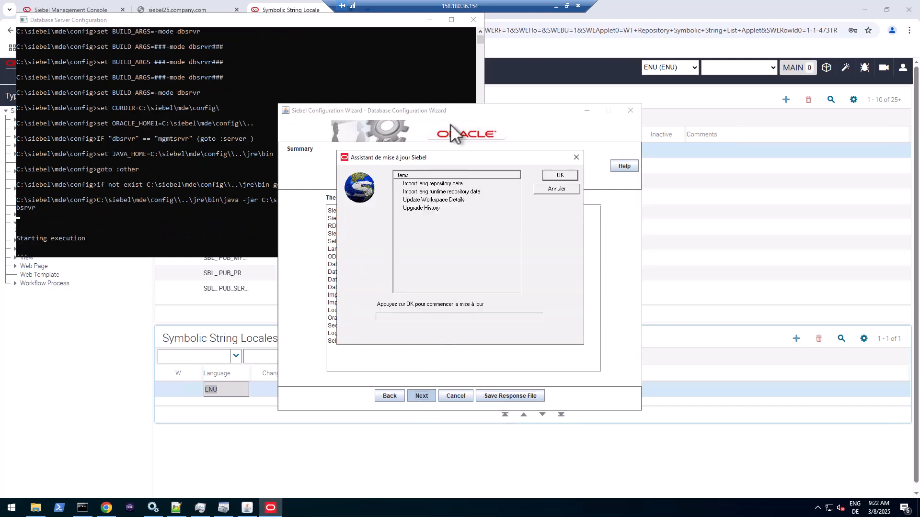
{"action": "left_click_drag", "start_coordinate": [415, 156], "coordinate": [436, 191]}
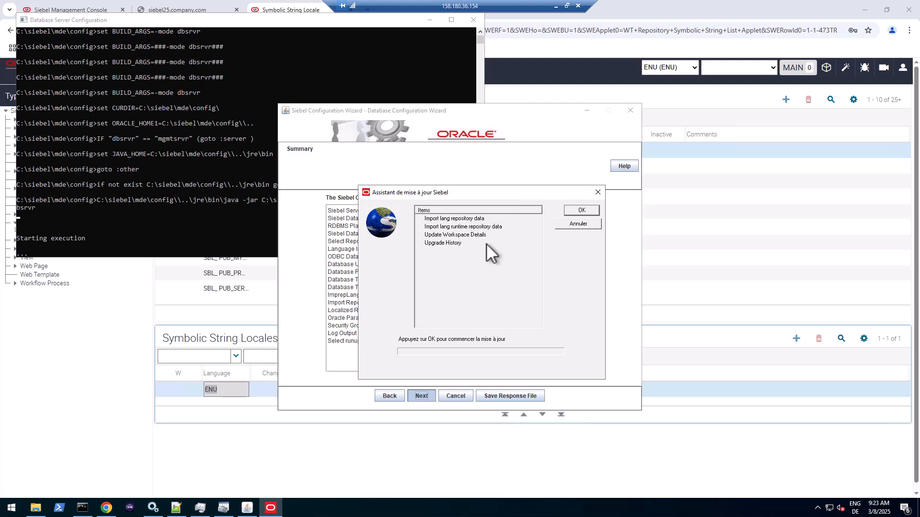
{"action": "left_click", "coordinate": [586, 210]}
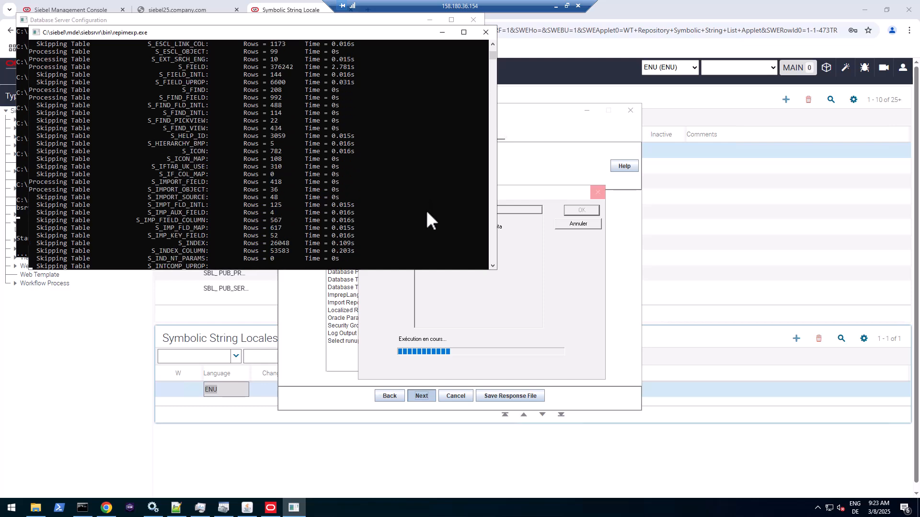
{"action": "left_click", "coordinate": [249, 338]}
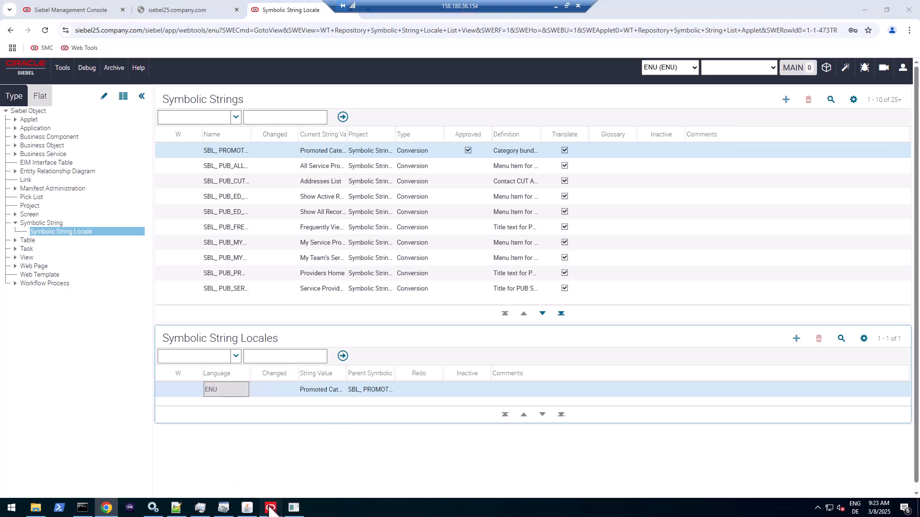
- Close the finished update, refresh Symbolic String Locales and view the French FRA string values
{"action": "left_click", "coordinate": [295, 508]}
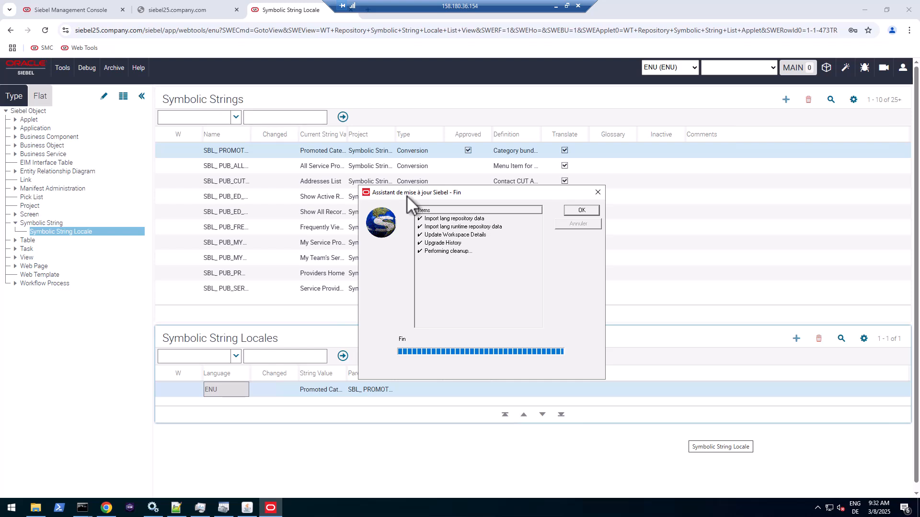
{"action": "left_click", "coordinate": [582, 211]}
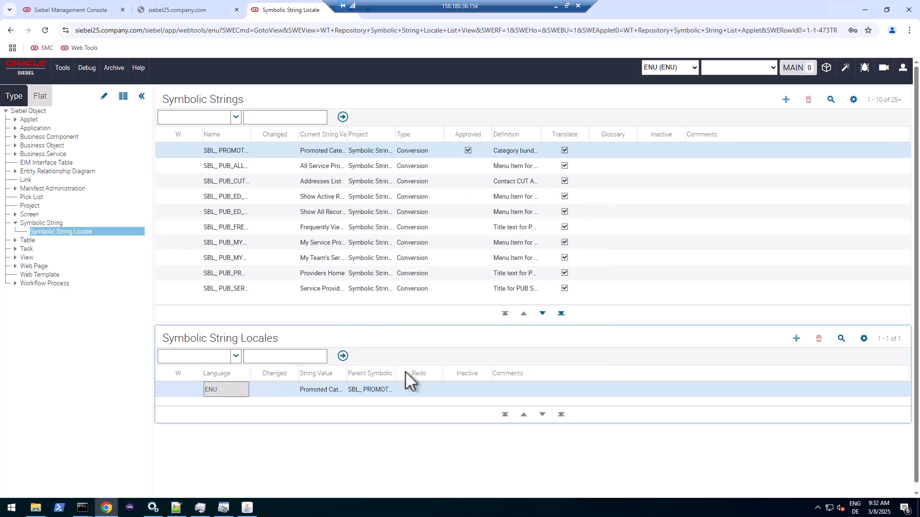
{"action": "left_click", "coordinate": [343, 356]}
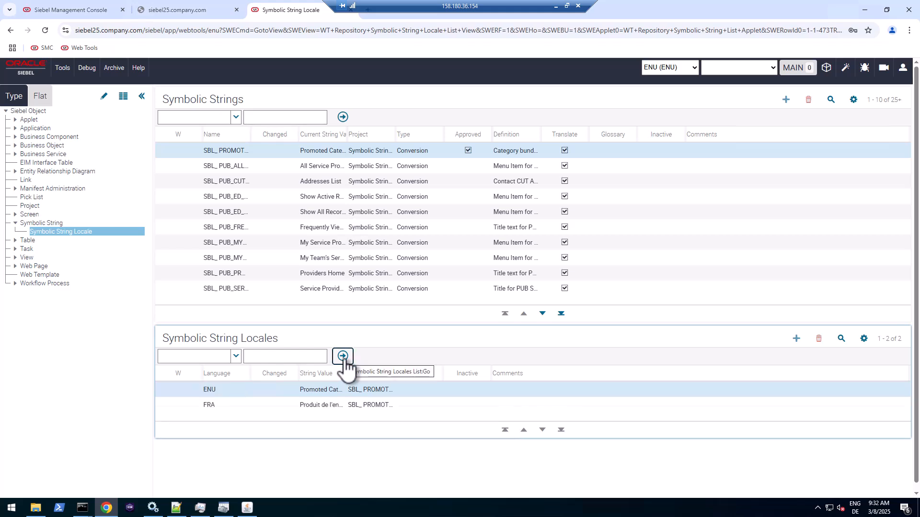
{"action": "left_click", "coordinate": [317, 406]}
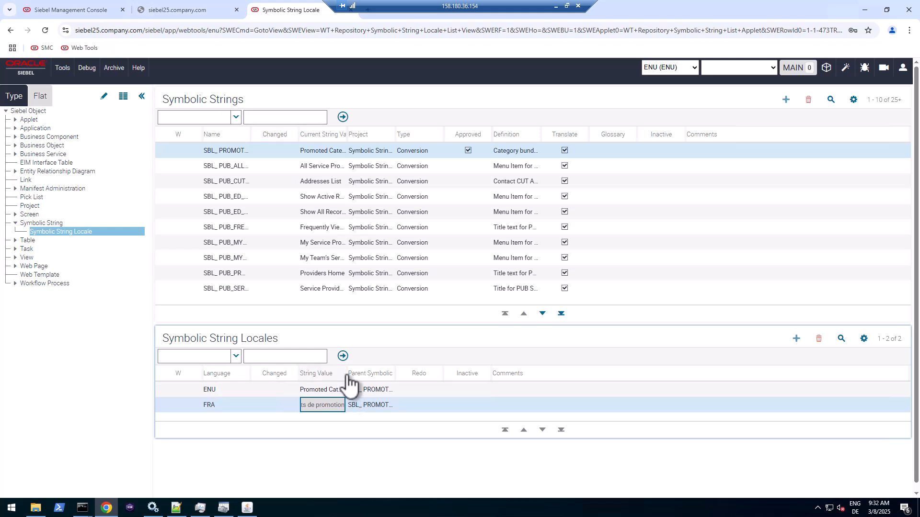
{"action": "left_click_drag", "start_coordinate": [346, 380], "coordinate": [447, 376]}
{"action": "left_click", "coordinate": [377, 288]}
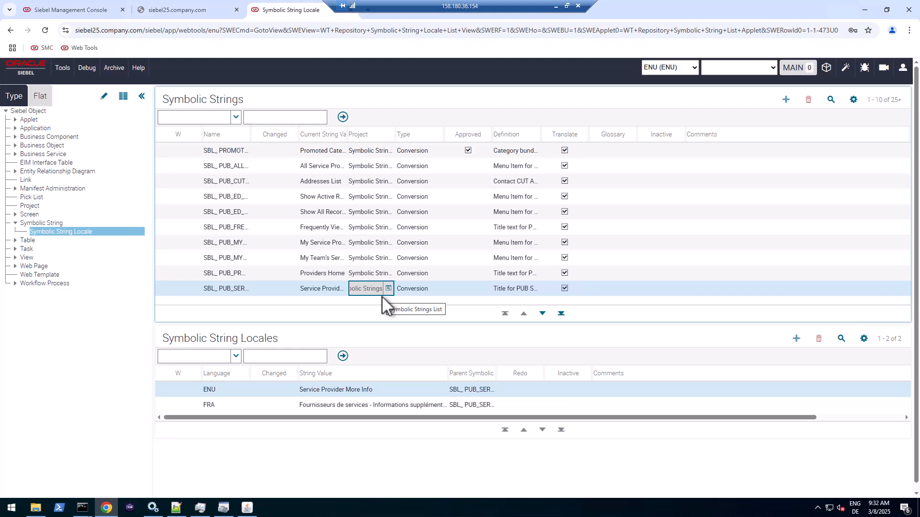
{"action": "left_click", "coordinate": [329, 409]}
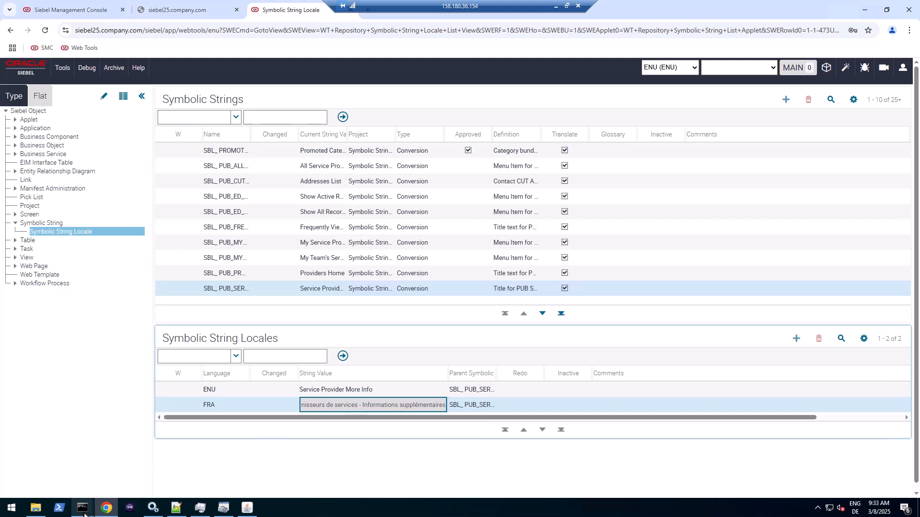
{"action": "mouse_move", "coordinate": [84, 515]}
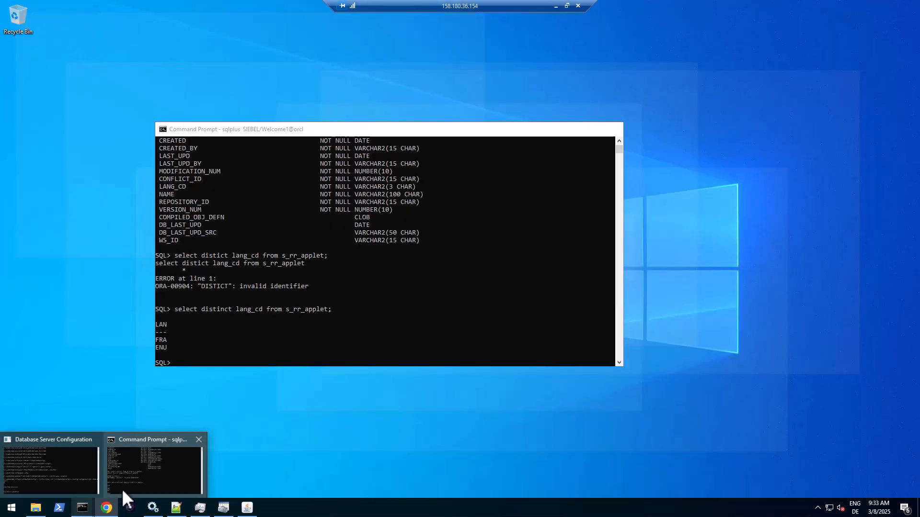
- Rerun the distinct lang_cd query on s_rr_applet and highlight FRA beside ENU
{"action": "left_click", "coordinate": [122, 487]}
{"action": "left_click_drag", "start_coordinate": [300, 131], "coordinate": [323, 102]}
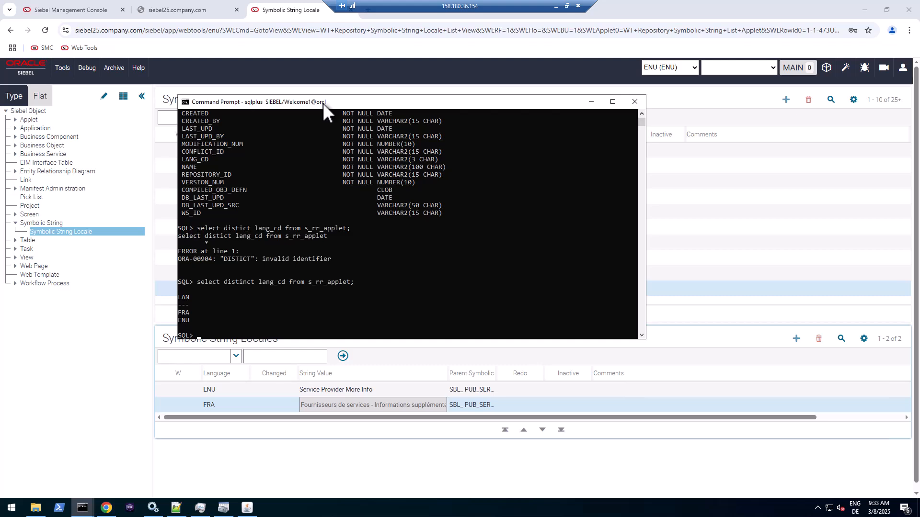
{"action": "key", "text": "Up"}
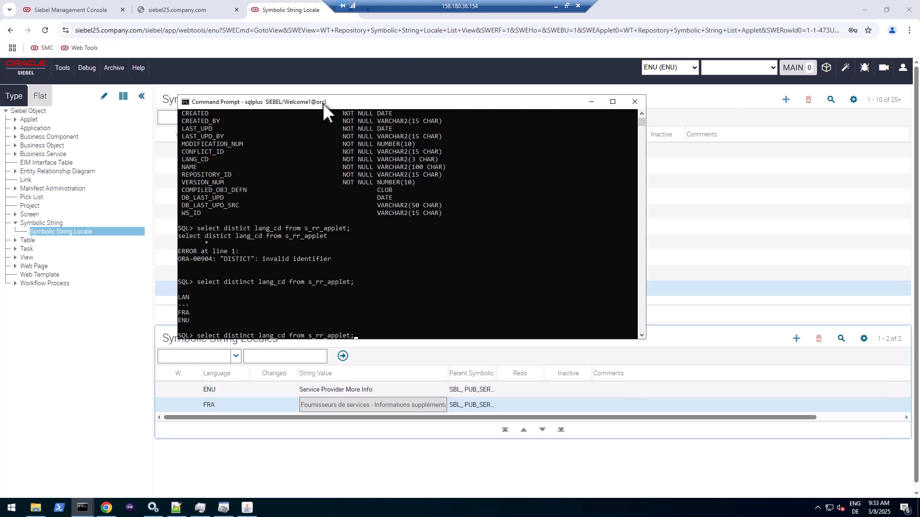
{"action": "key", "text": "Return"}
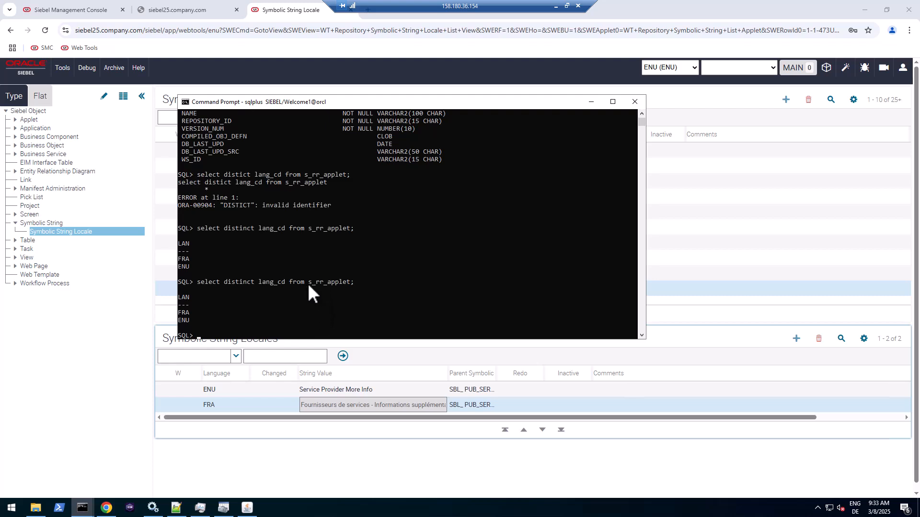
{"action": "left_click", "coordinate": [179, 314]}
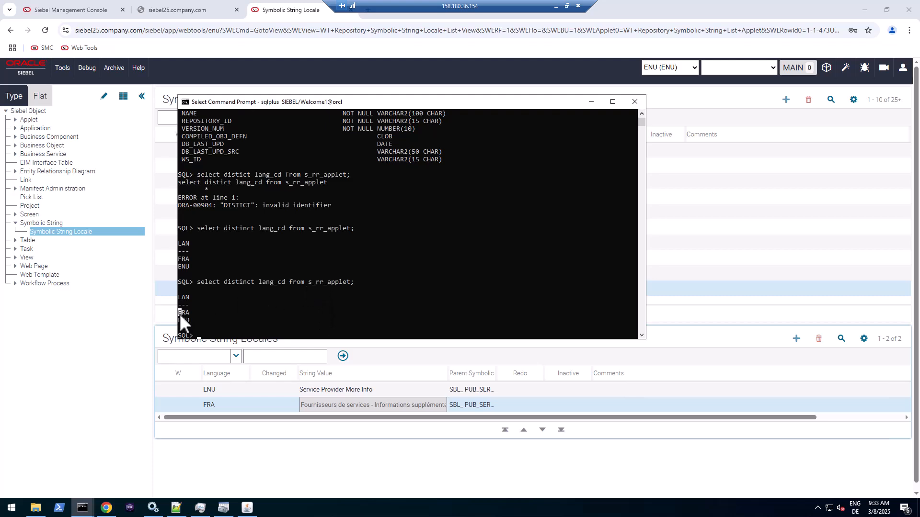
{"action": "left_click_drag", "start_coordinate": [194, 312], "coordinate": [191, 313]}
- Launch Database Server Configuration from the Siebel Enterprise program group
{"action": "left_click", "coordinate": [11, 509]}
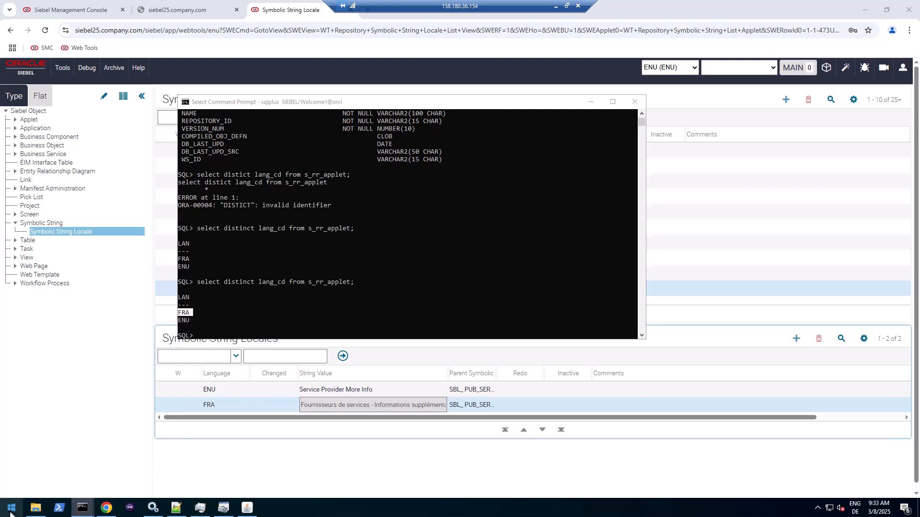
{"action": "scroll", "coordinate": [94, 428], "scroll_direction": "down", "scroll_amount": 3}
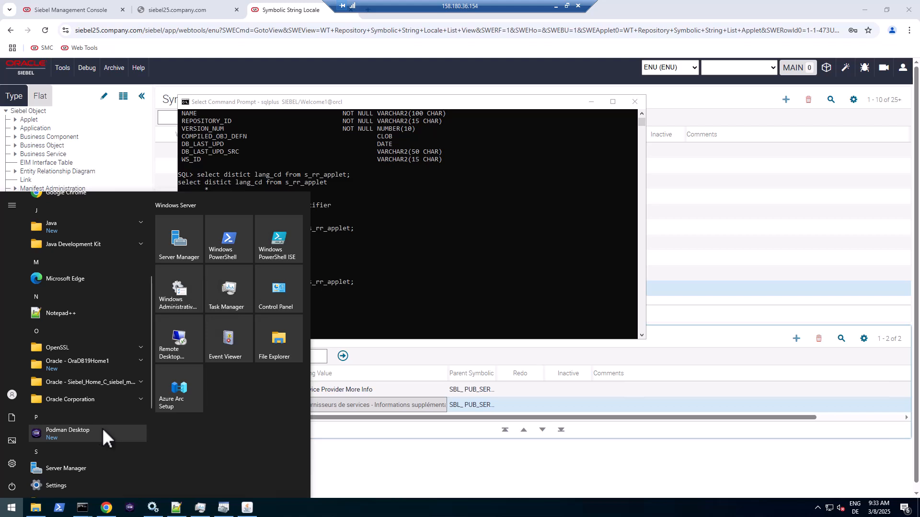
{"action": "scroll", "coordinate": [97, 427], "scroll_direction": "down", "scroll_amount": 3}
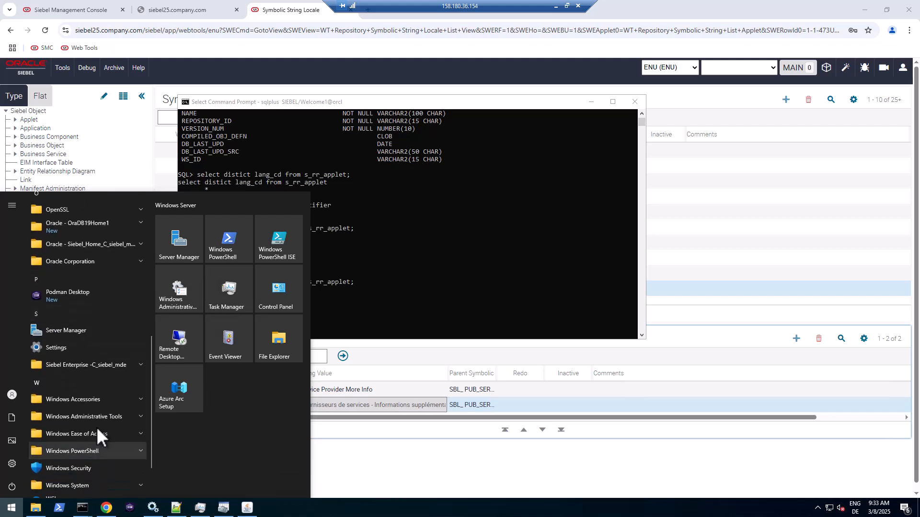
{"action": "left_click", "coordinate": [103, 365]}
{"action": "left_click", "coordinate": [90, 382]}
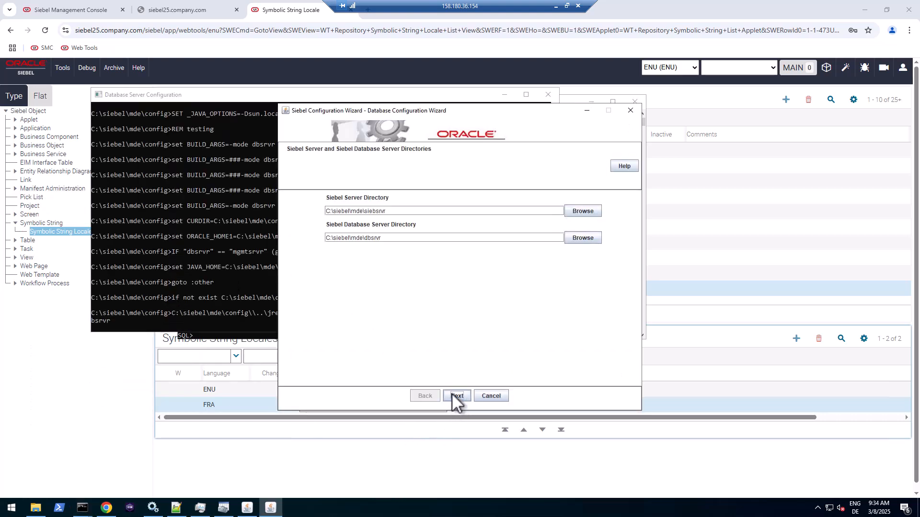
{"action": "left_click", "coordinate": [452, 394]}
{"action": "left_click", "coordinate": [452, 394]}
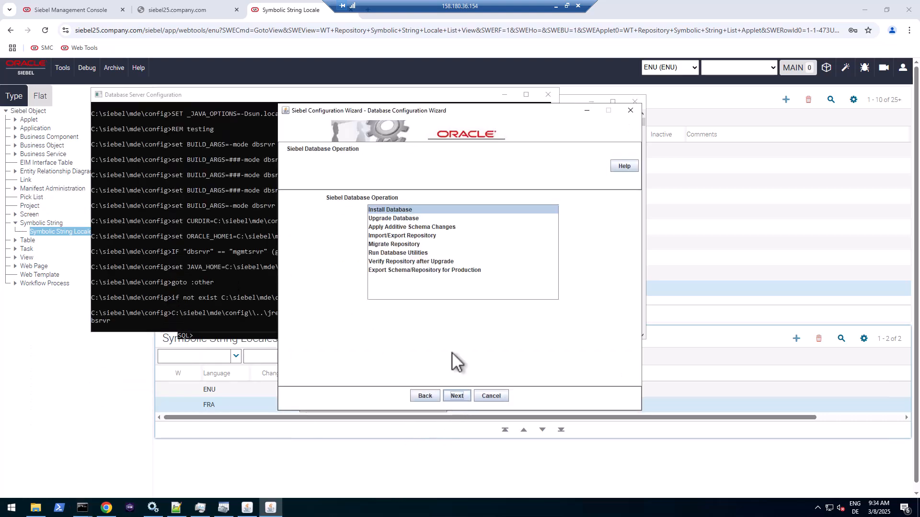
- Add German (Standard) to the existing repository via Import/Export Repository and start the import
{"action": "left_click", "coordinate": [426, 236]}
{"action": "left_click", "coordinate": [456, 395]}
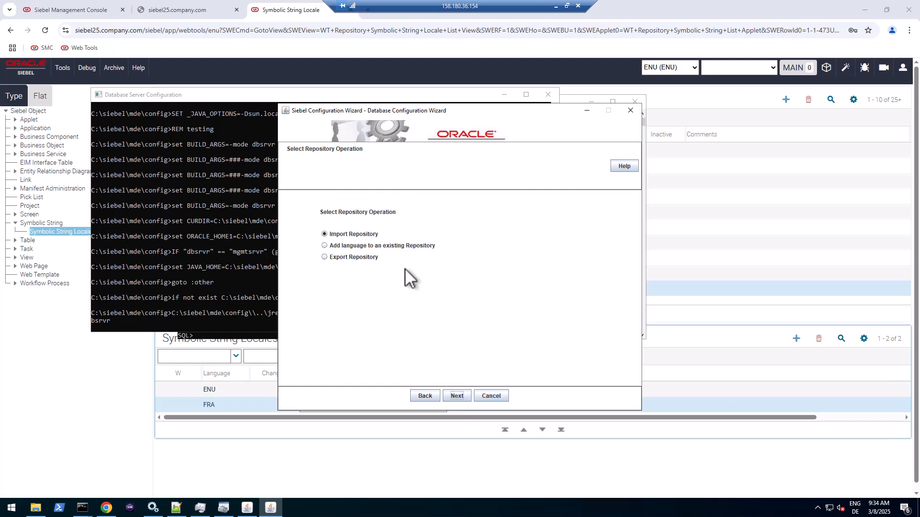
{"action": "left_click", "coordinate": [408, 245]}
{"action": "left_click", "coordinate": [459, 398]}
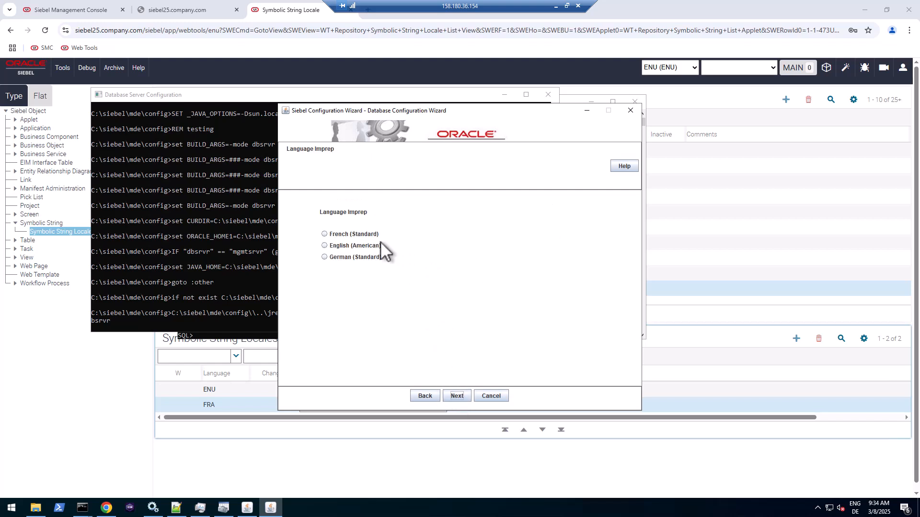
{"action": "left_click", "coordinate": [355, 257]}
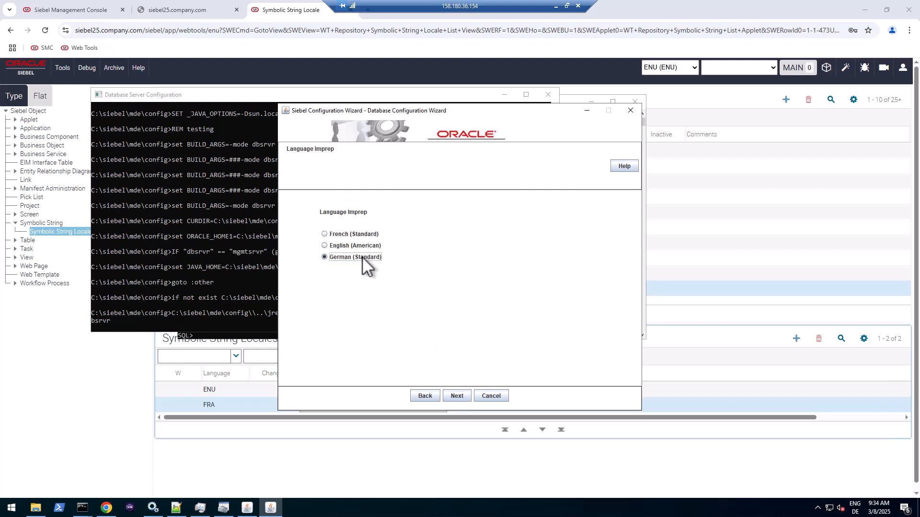
{"action": "left_click", "coordinate": [459, 396]}
{"action": "left_click", "coordinate": [407, 206]}
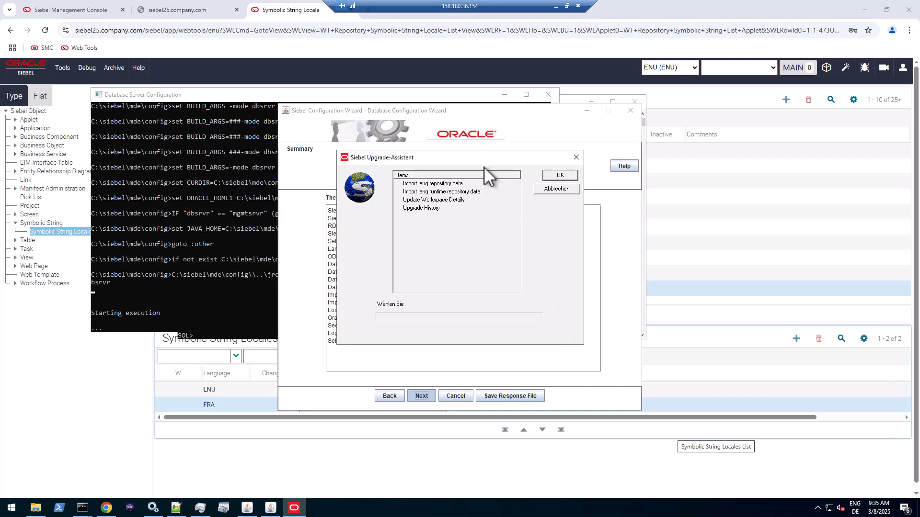
{"action": "left_click_drag", "start_coordinate": [490, 157], "coordinate": [516, 148]}
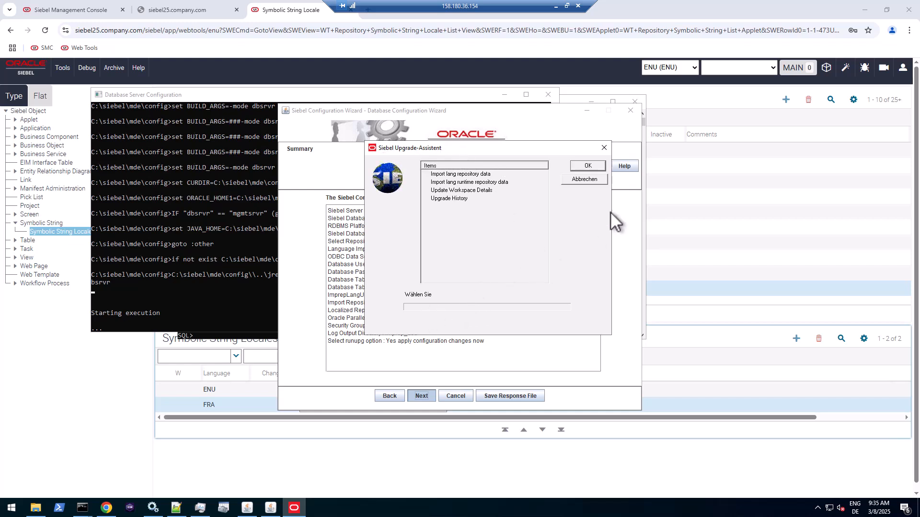
{"action": "left_click", "coordinate": [587, 164]}
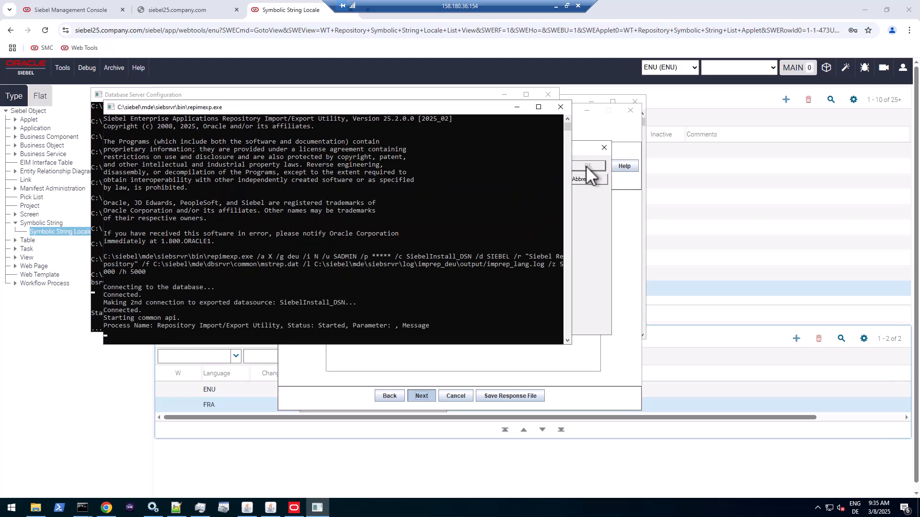
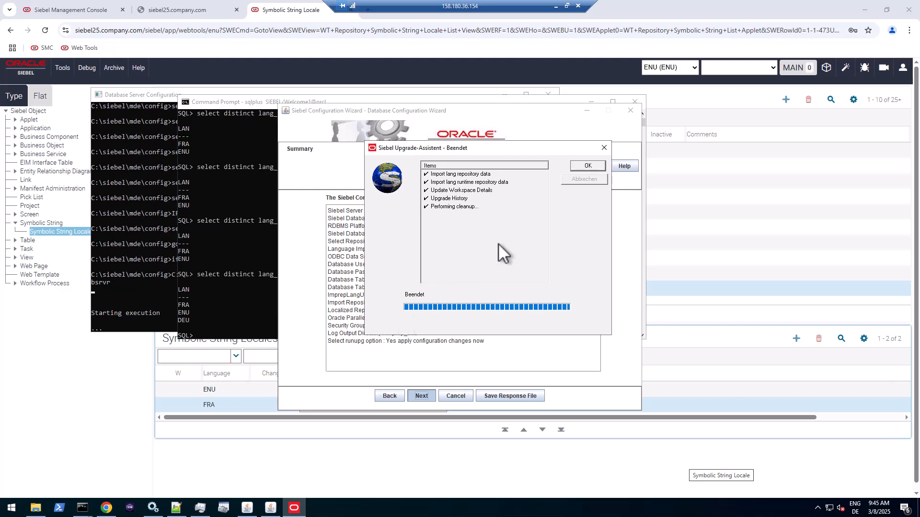
- Acknowledge the finished German repository import and close the Configuration Wizard
{"action": "left_click", "coordinate": [594, 166]}
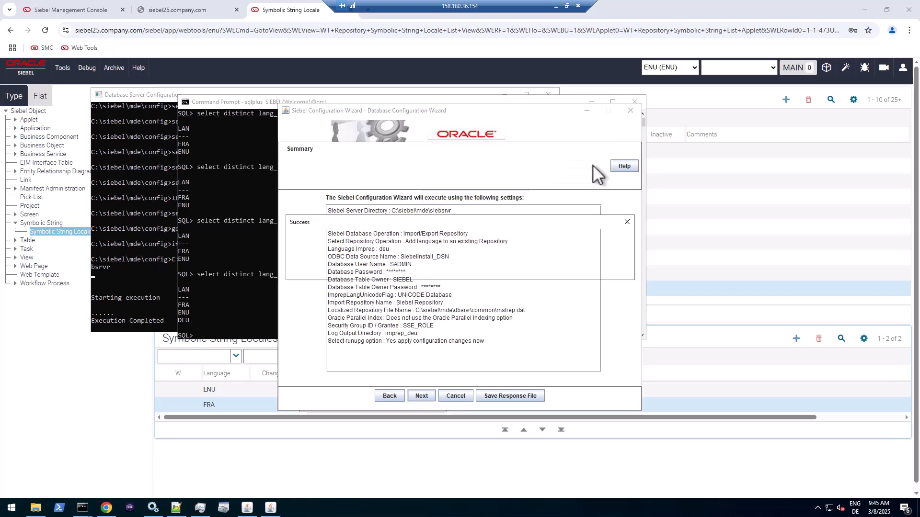
{"action": "left_click", "coordinate": [460, 267]}
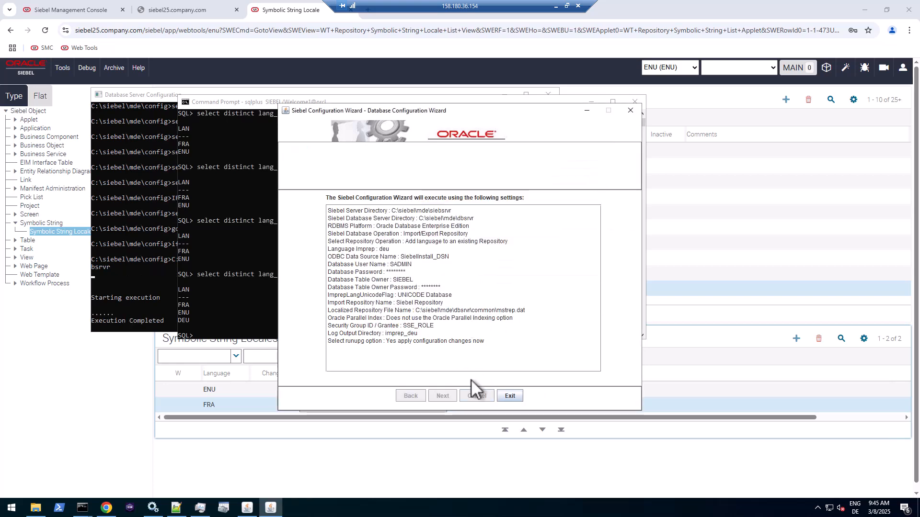
{"action": "left_click", "coordinate": [501, 397]}
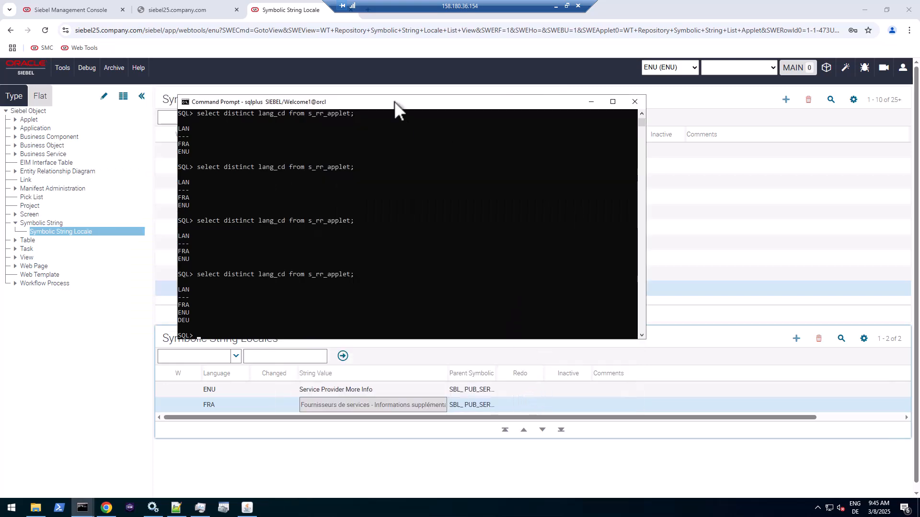
- Rerun the distinct lang_cd query and highlight DEU alongside FRA and ENU
{"action": "key", "text": "Up"}
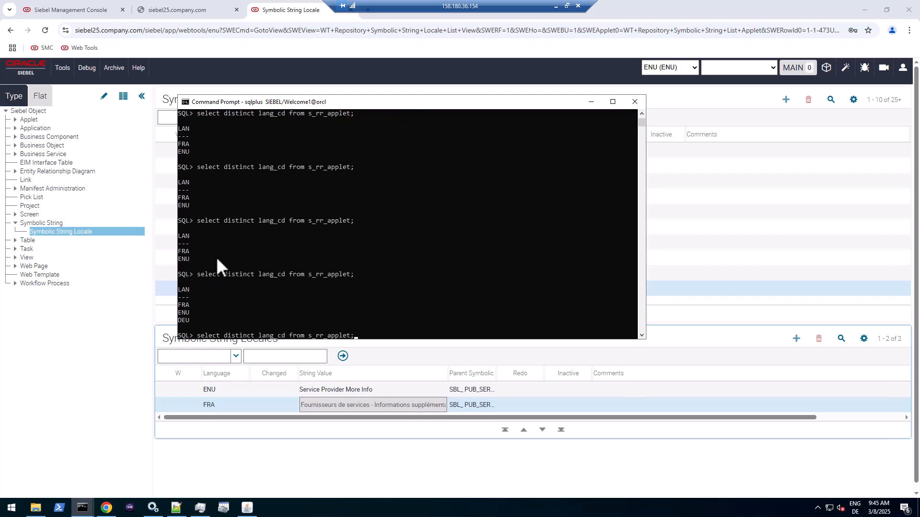
{"action": "key", "text": "Return"}
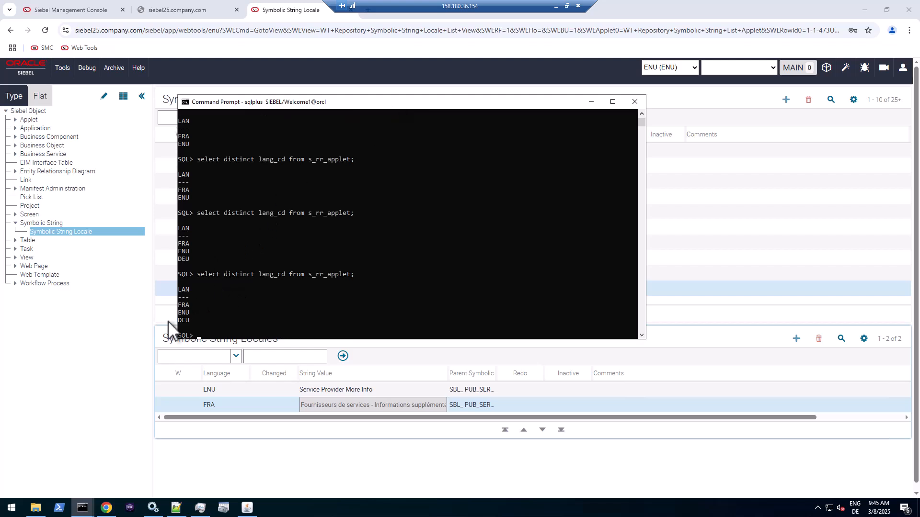
{"action": "left_click_drag", "start_coordinate": [178, 318], "coordinate": [186, 320]}
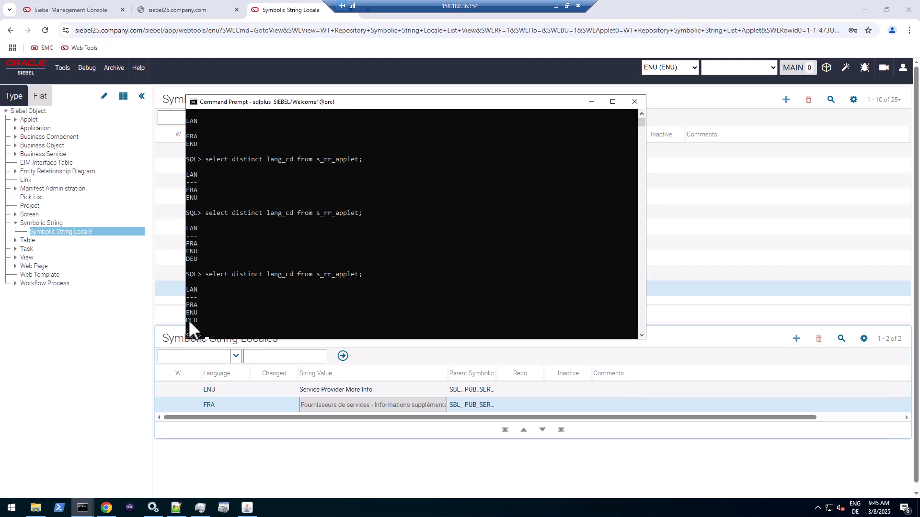
{"action": "left_click", "coordinate": [190, 319]}
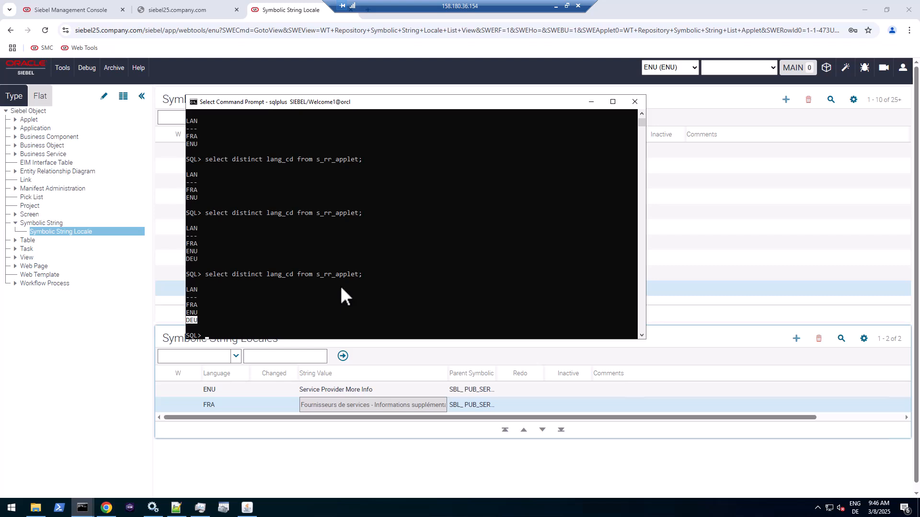
- Requery the symbolic string locales and check the DEU value 'Dienstanbieter - Weitere Informationen'
{"action": "left_click", "coordinate": [367, 347]}
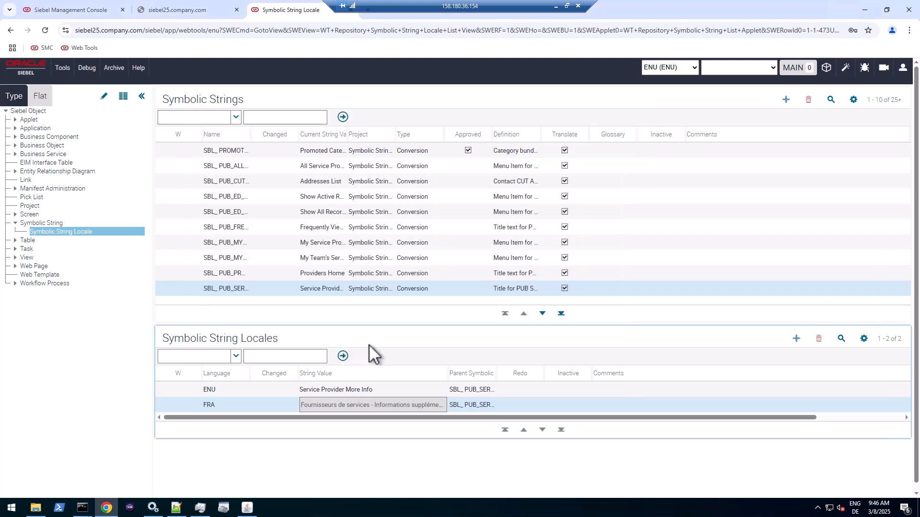
{"action": "left_click", "coordinate": [343, 356]}
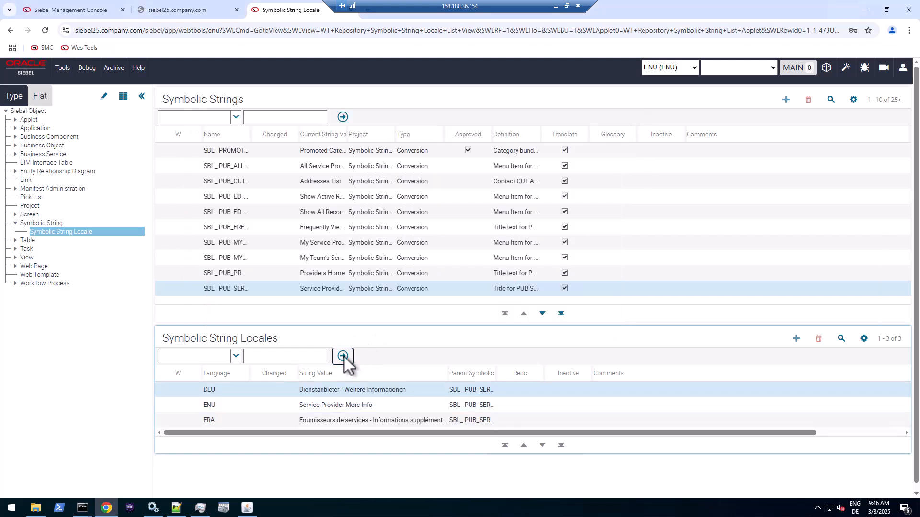
{"action": "left_click", "coordinate": [356, 406]}
{"action": "left_click", "coordinate": [367, 393]}
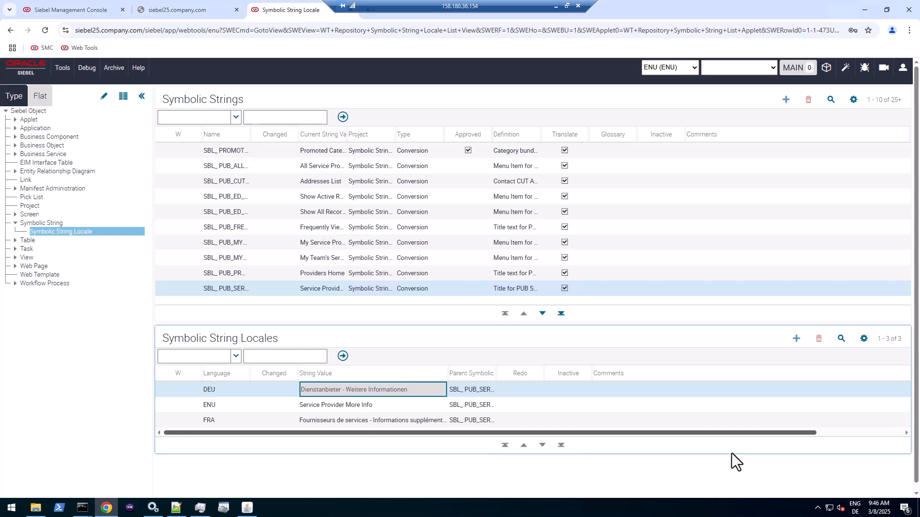
{"action": "key", "text": "ctrl+1"}
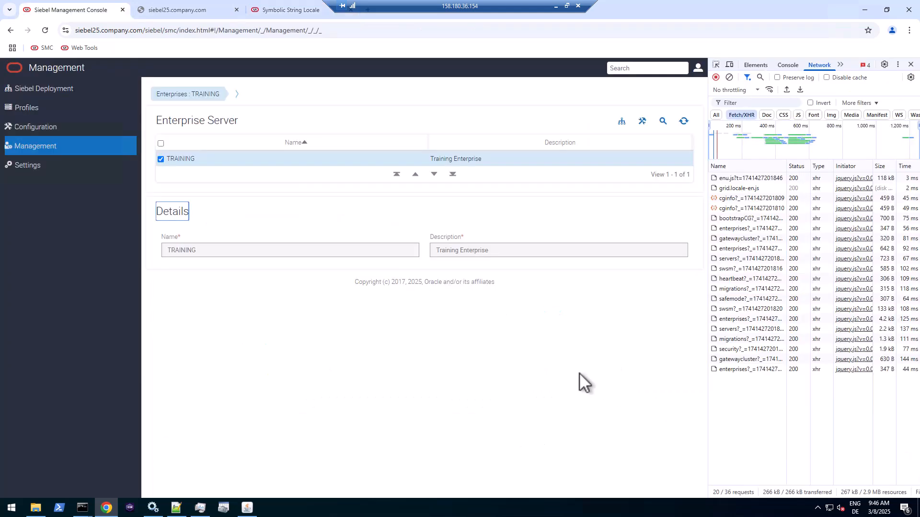
- Navigate via the breadcrumb to server01's components list and widen the Component column
{"action": "left_click", "coordinate": [237, 94]}
{"action": "left_click", "coordinate": [239, 122]}
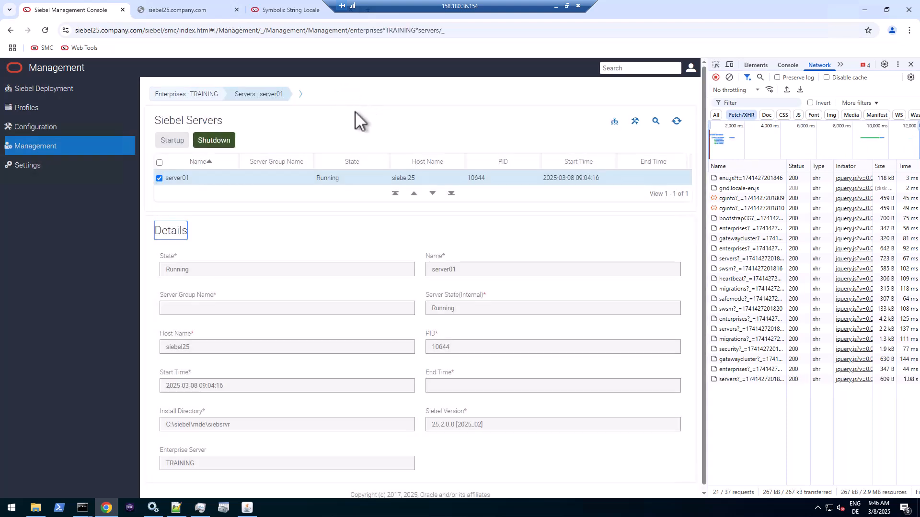
{"action": "left_click", "coordinate": [300, 96]}
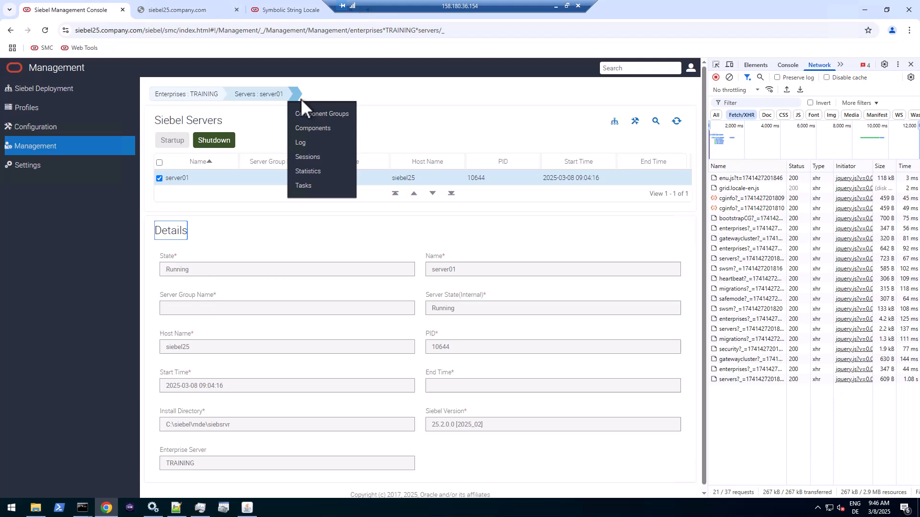
{"action": "left_click", "coordinate": [307, 126]}
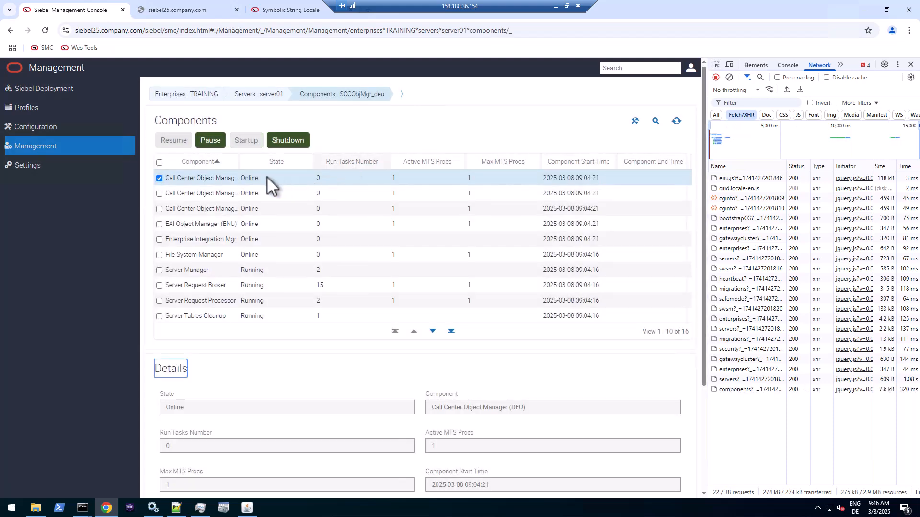
{"action": "left_click_drag", "start_coordinate": [239, 164], "coordinate": [318, 157]}
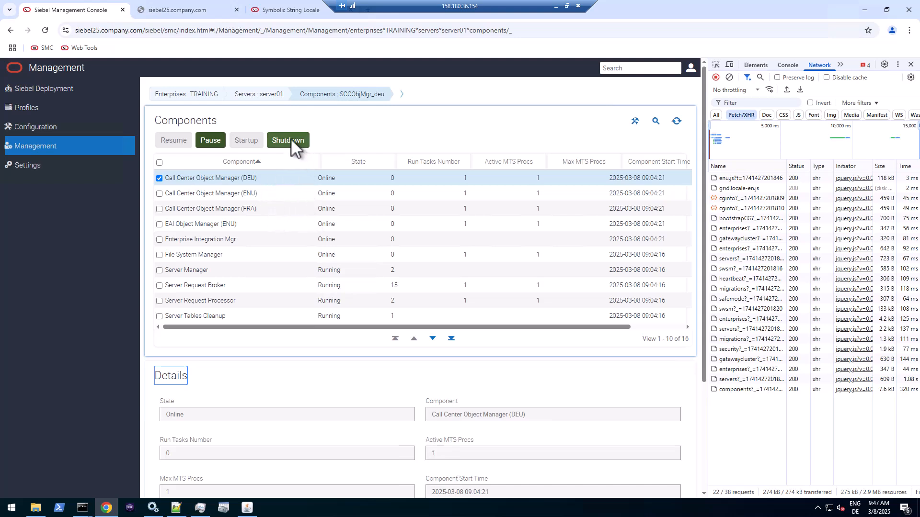
- Shut down Call Center Object Manager (DEU) and copy the shutdown request URL from DevTools
{"action": "left_click", "coordinate": [728, 78]}
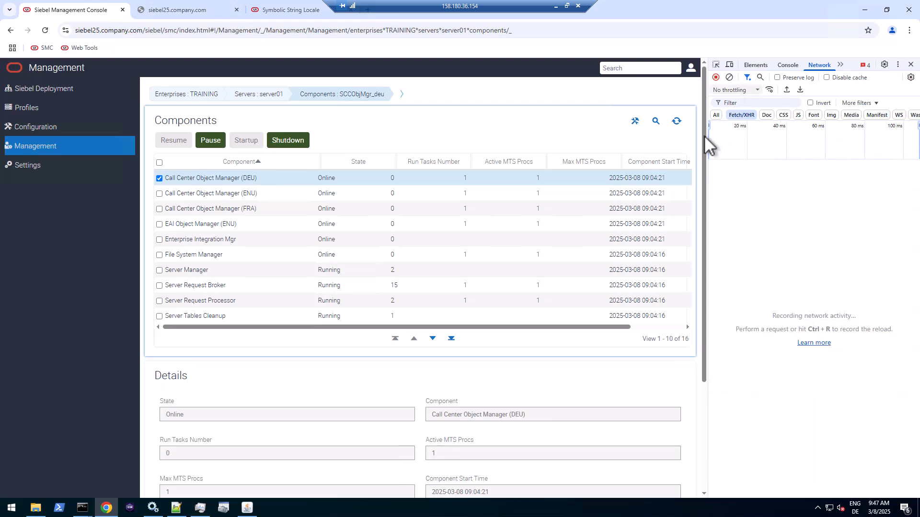
{"action": "left_click", "coordinate": [294, 141]}
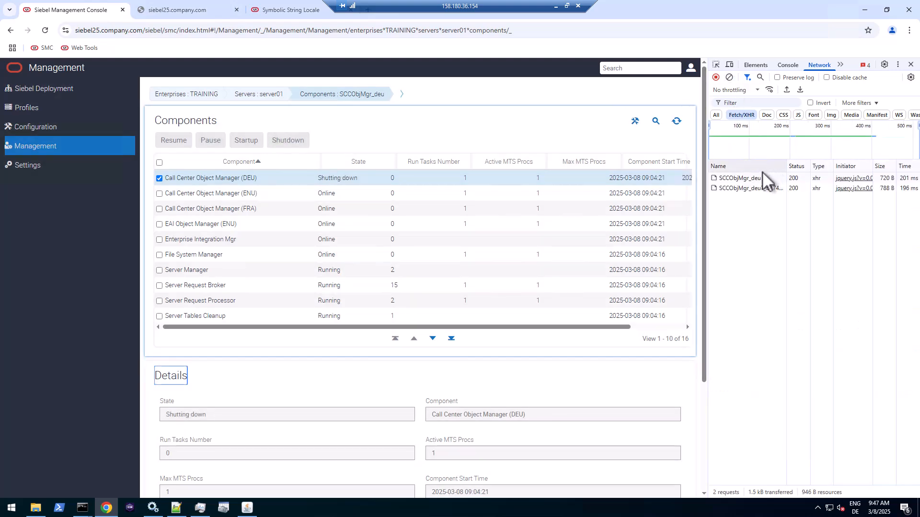
{"action": "left_click", "coordinate": [755, 179]}
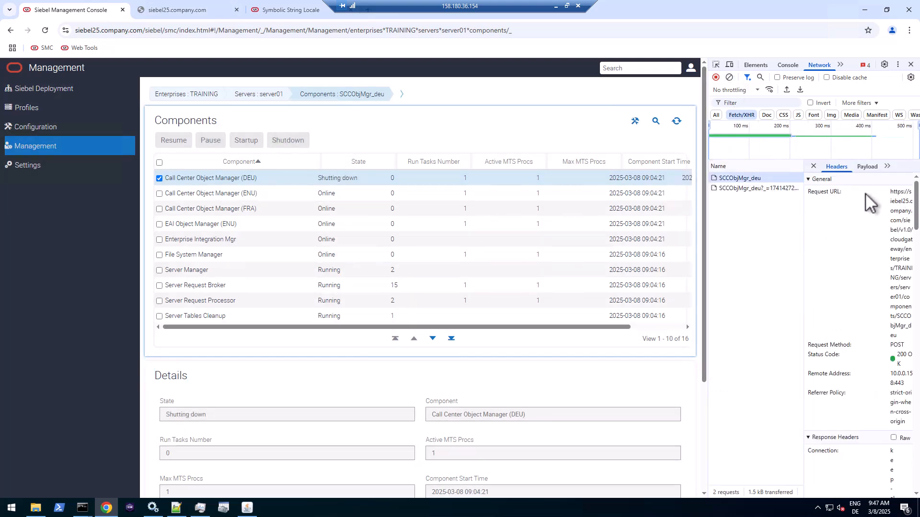
{"action": "left_click_drag", "start_coordinate": [891, 192], "coordinate": [900, 337]}
{"action": "key", "text": "ctrl+c"}
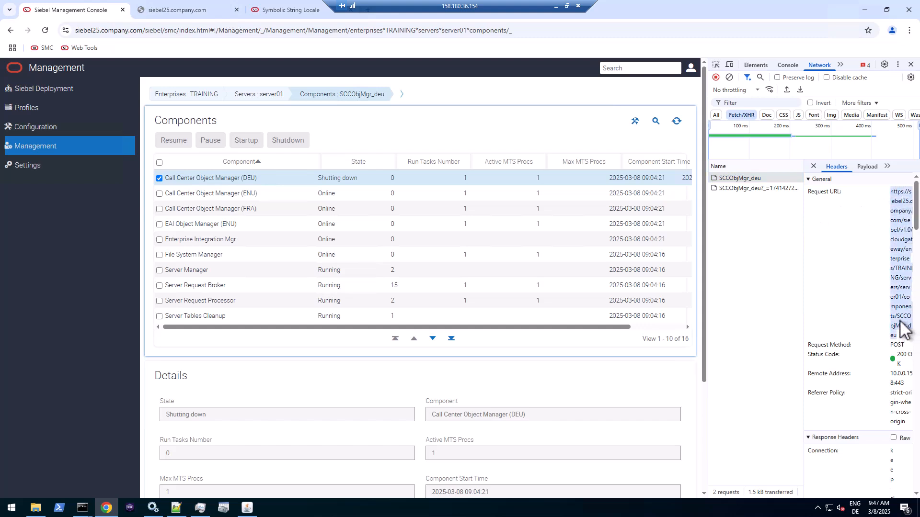
{"action": "right_click", "coordinate": [900, 322]}
{"action": "left_click", "coordinate": [767, 343]}
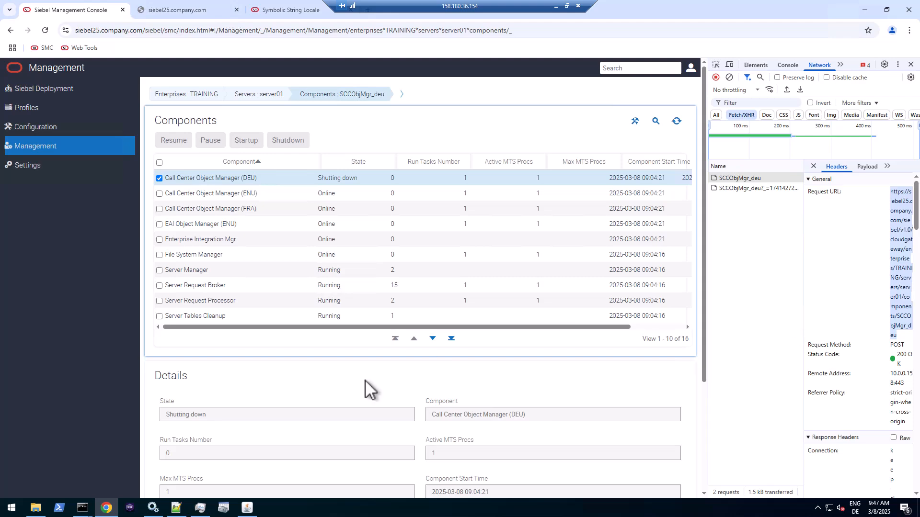
- Paste the shutdown URL on a new line in cgw_rest_templates.txt, prefixed with POST
{"action": "left_click", "coordinate": [177, 509]}
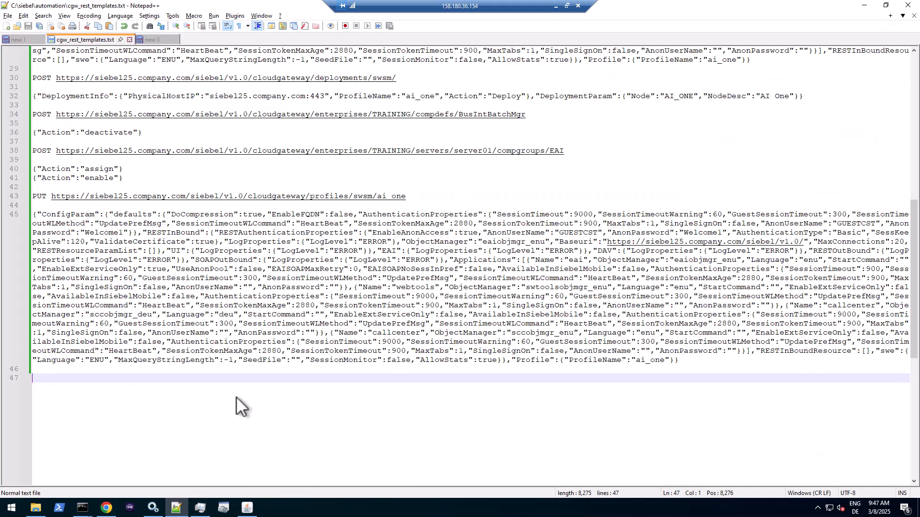
{"action": "key", "text": "Return"}
{"action": "key", "text": "ctrl+v"}
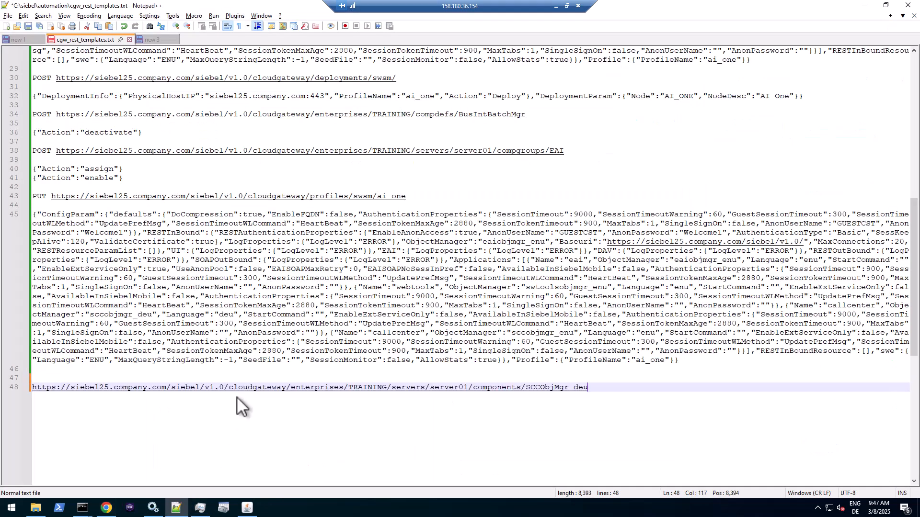
{"action": "key", "text": "Home"}
{"action": "type", "text": "POST"}
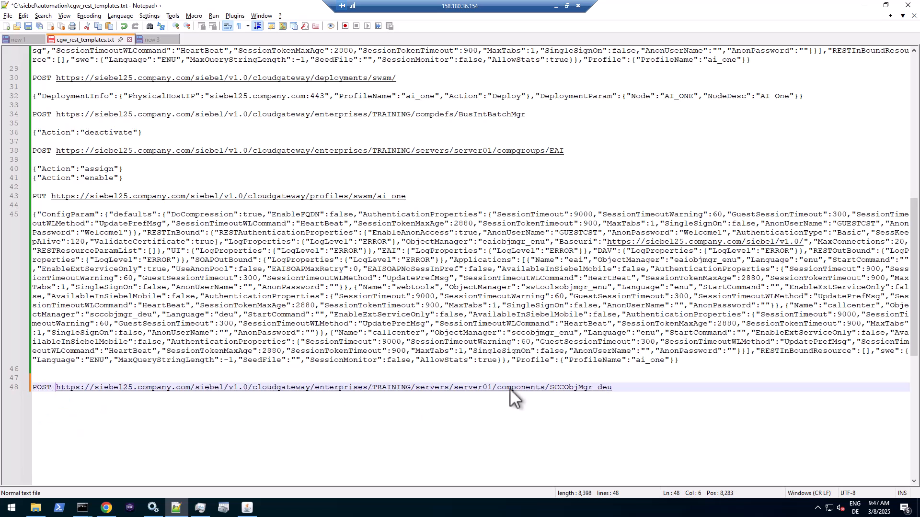
{"action": "left_click", "coordinate": [629, 386]}
{"action": "key", "text": "Return"}
{"action": "key", "text": "Return"}
- Copy the raw {"Action":"Shutdown"} payload from DevTools and paste it beneath the URL
{"action": "key", "text": "alt+Tab"}
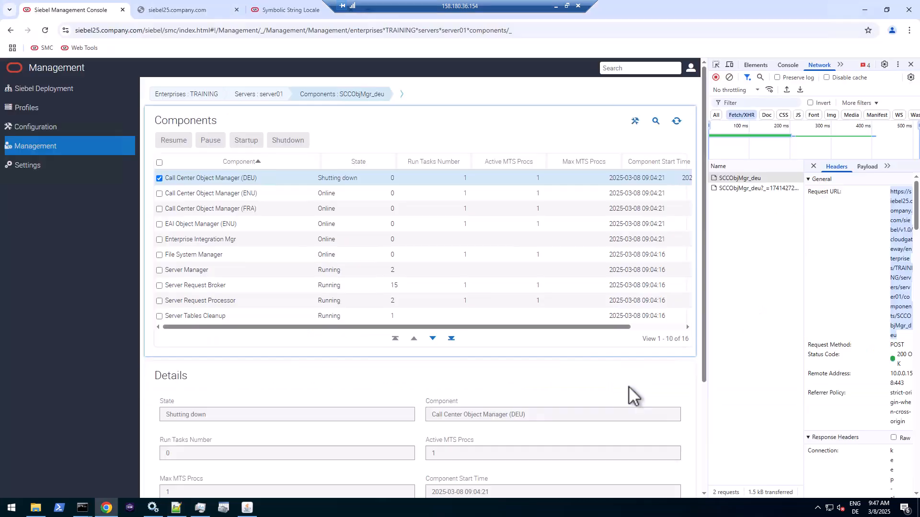
{"action": "left_click", "coordinate": [867, 167]}
{"action": "left_click", "coordinate": [887, 180]}
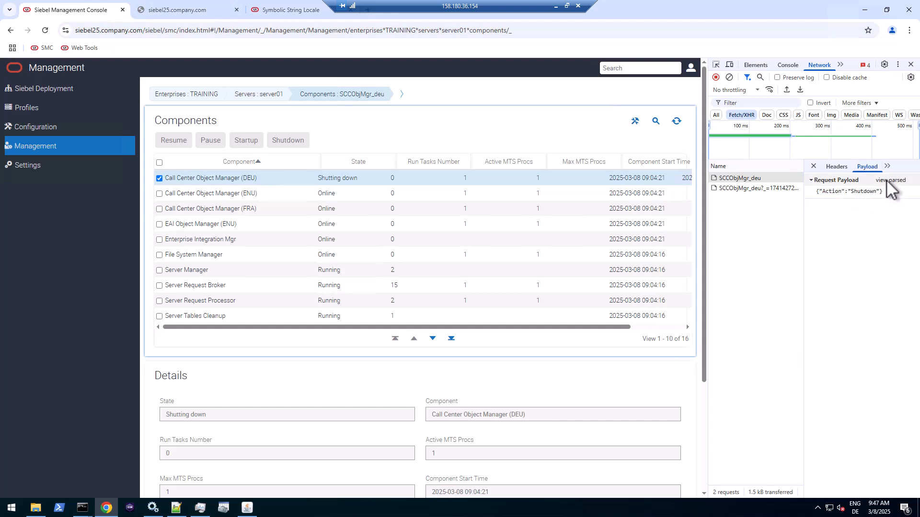
{"action": "right_click", "coordinate": [868, 192]}
{"action": "left_click", "coordinate": [879, 206]}
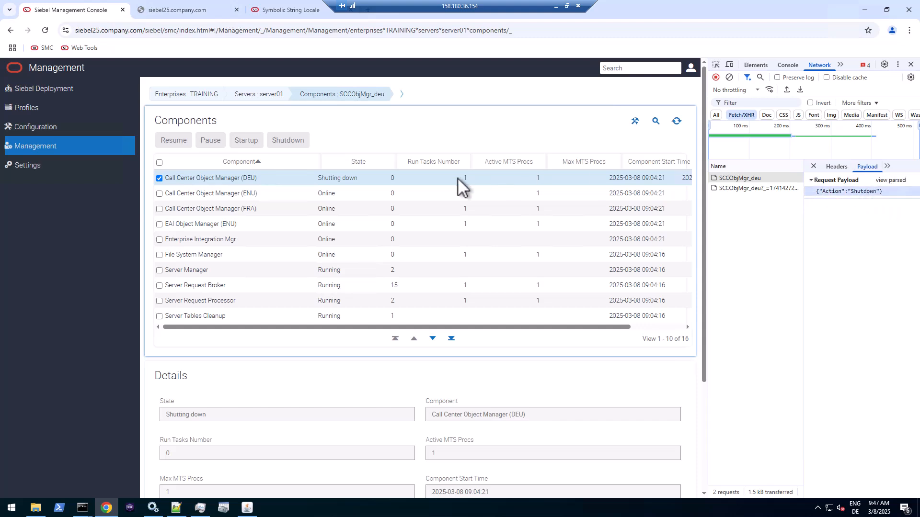
{"action": "left_click", "coordinate": [176, 509]}
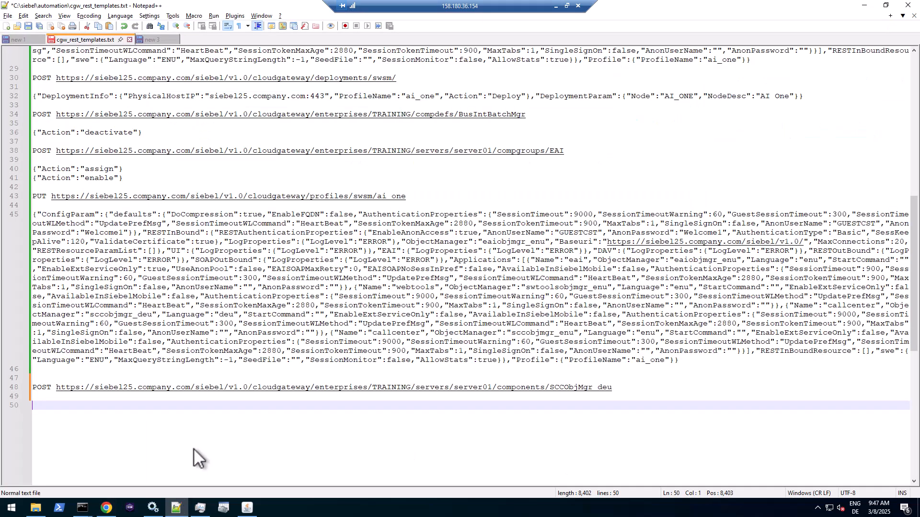
{"action": "type", "text": "{\"Action\":\"Shutdown\"}"}
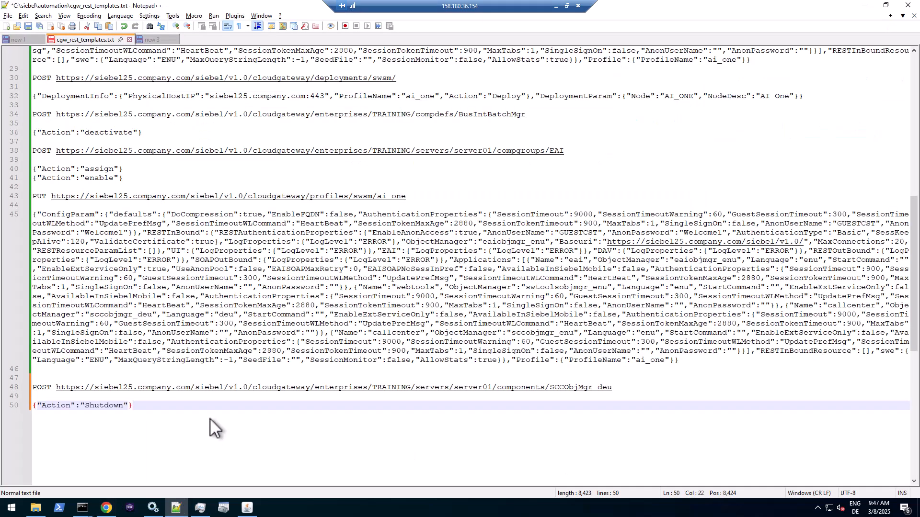
{"action": "key", "text": "Return"}
{"action": "key", "text": "Return"}
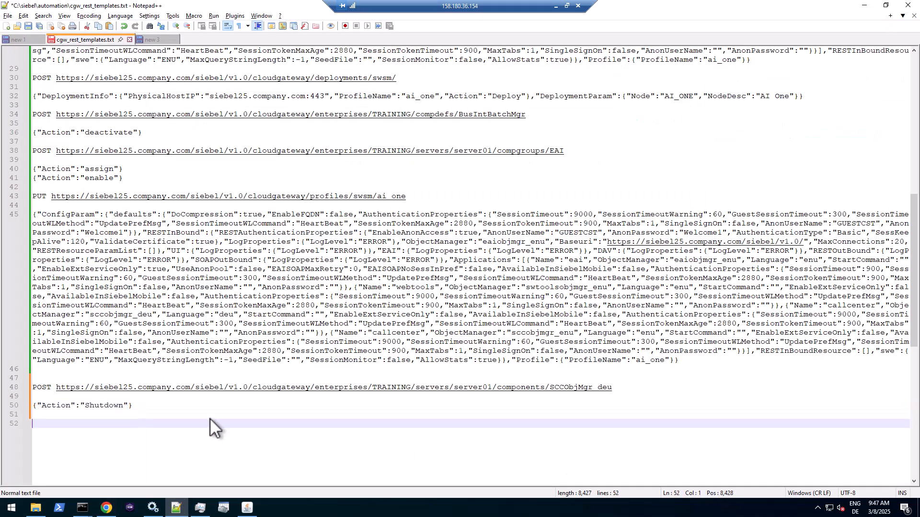
{"action": "key", "text": "alt+Tab"}
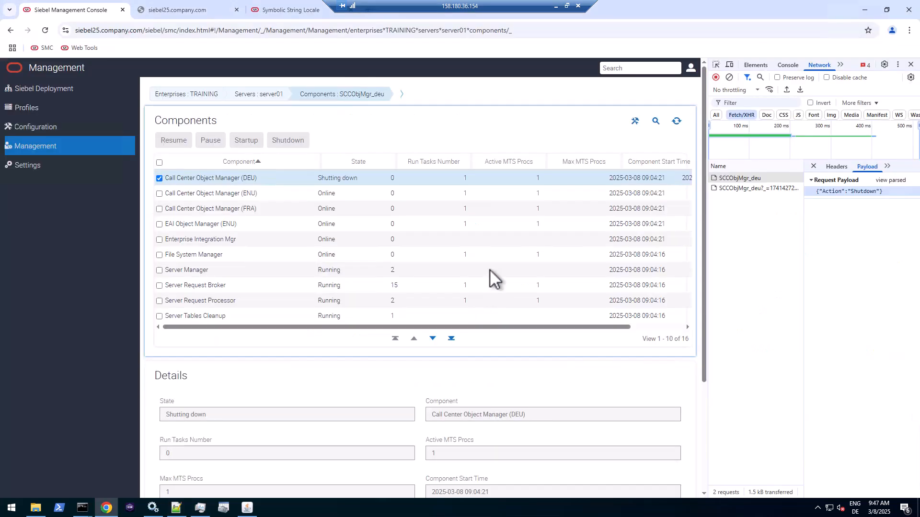
- Start up Call Center Object Manager (DEU) and copy the Startup request's raw payload
{"action": "left_click", "coordinate": [678, 122]}
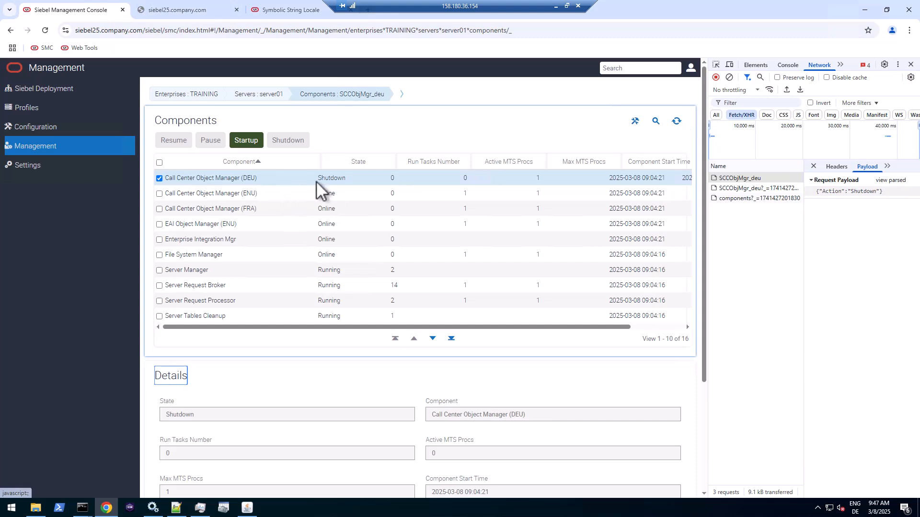
{"action": "left_click", "coordinate": [246, 140]}
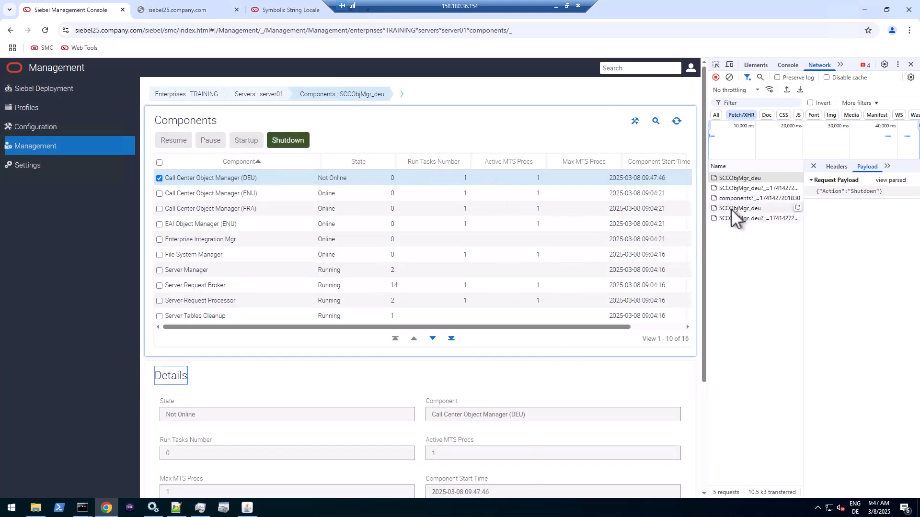
{"action": "left_click", "coordinate": [731, 209]}
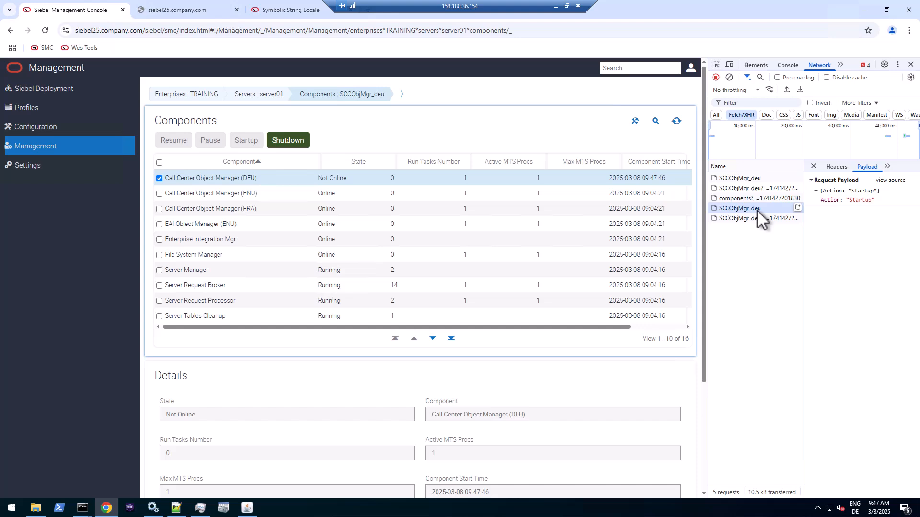
{"action": "right_click", "coordinate": [850, 191]}
{"action": "left_click", "coordinate": [882, 181]}
{"action": "right_click", "coordinate": [870, 191]}
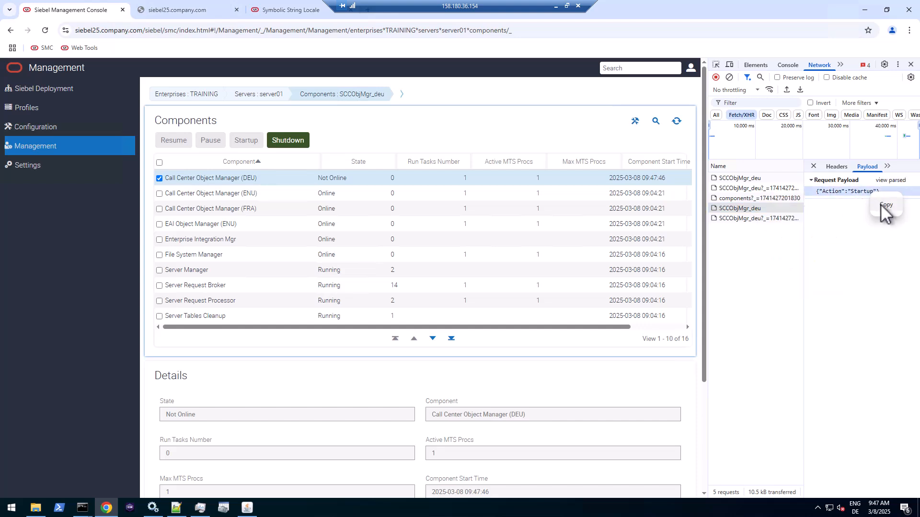
{"action": "left_click", "coordinate": [882, 205]}
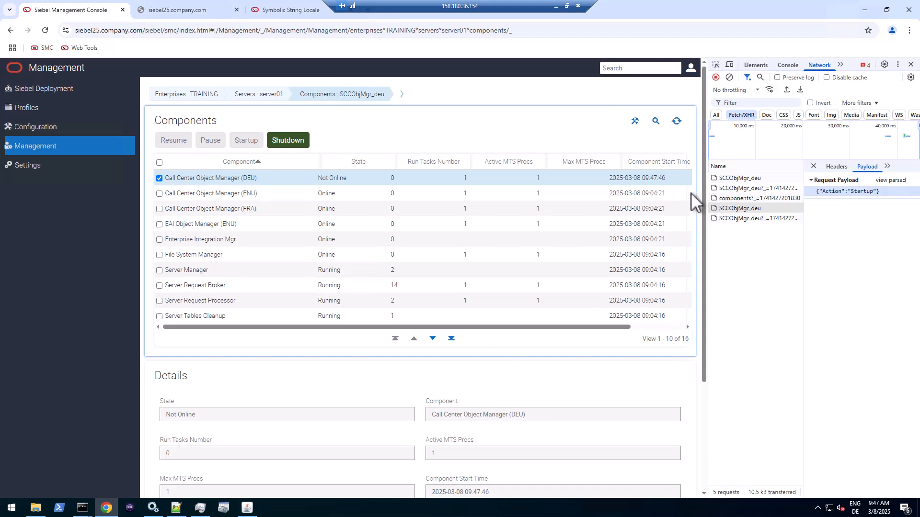
{"action": "left_click", "coordinate": [837, 167]}
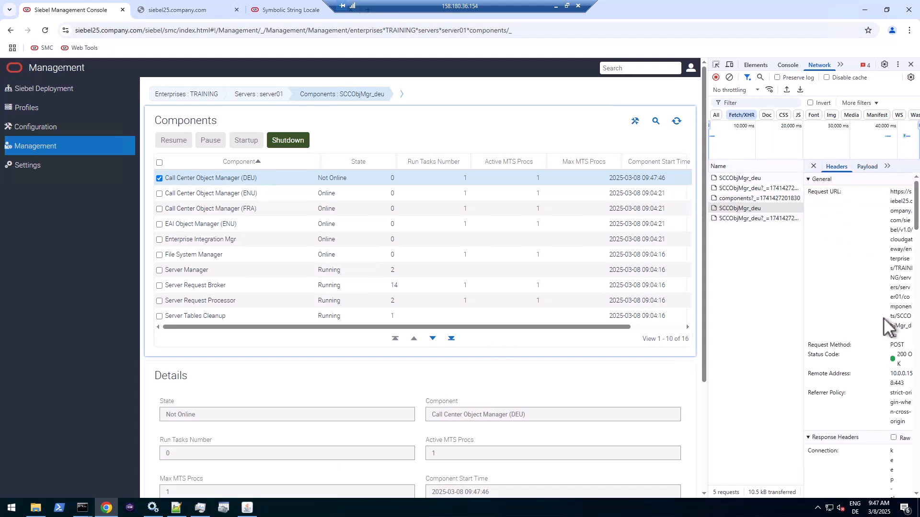
- Paste the Startup payload under the Shutdown one, save the file, and refresh components
{"action": "left_click", "coordinate": [176, 508]}
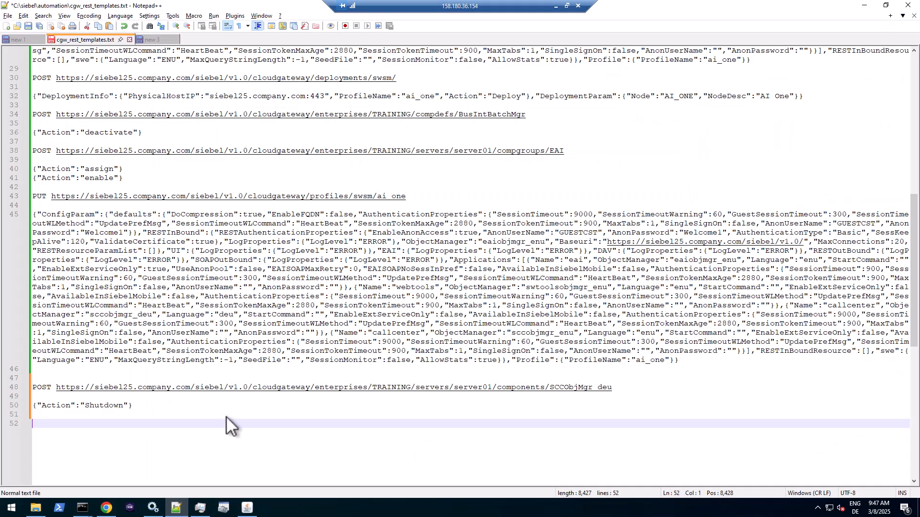
{"action": "left_click", "coordinate": [156, 416]}
{"action": "type", "text": "{\"Action\":\"Startup\"}"}
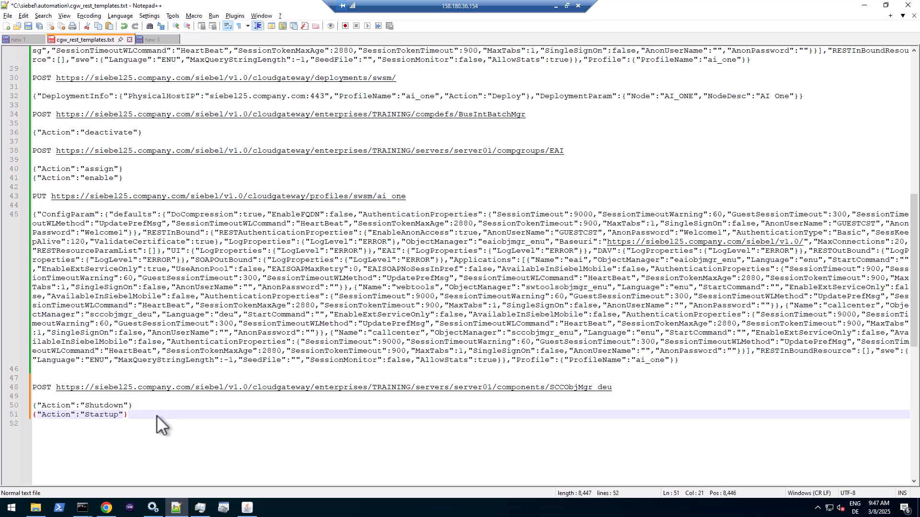
{"action": "key", "text": "Return"}
{"action": "key", "text": "Return"}
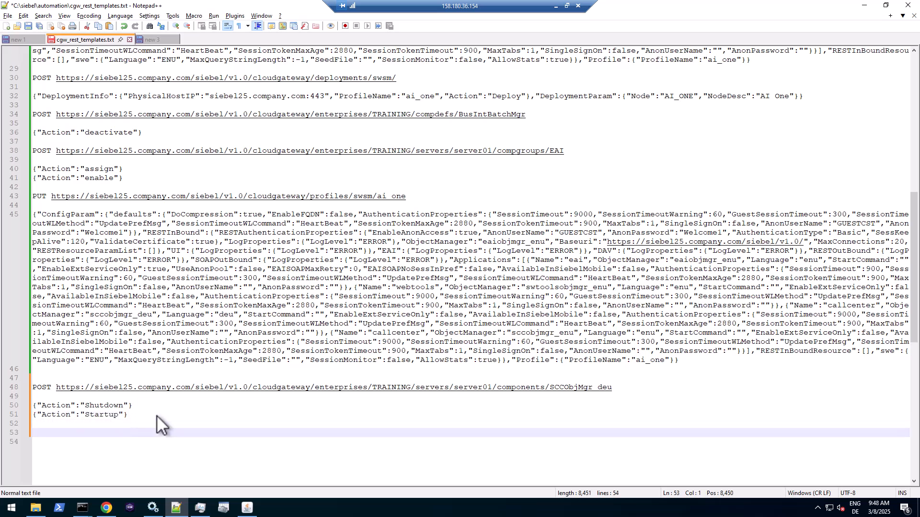
{"action": "key", "text": "ctrl+s"}
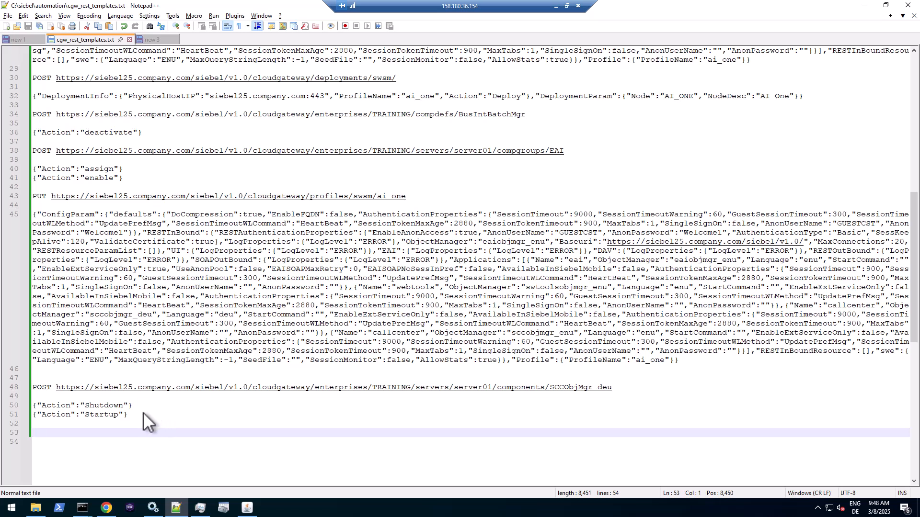
{"action": "left_click", "coordinate": [107, 508]}
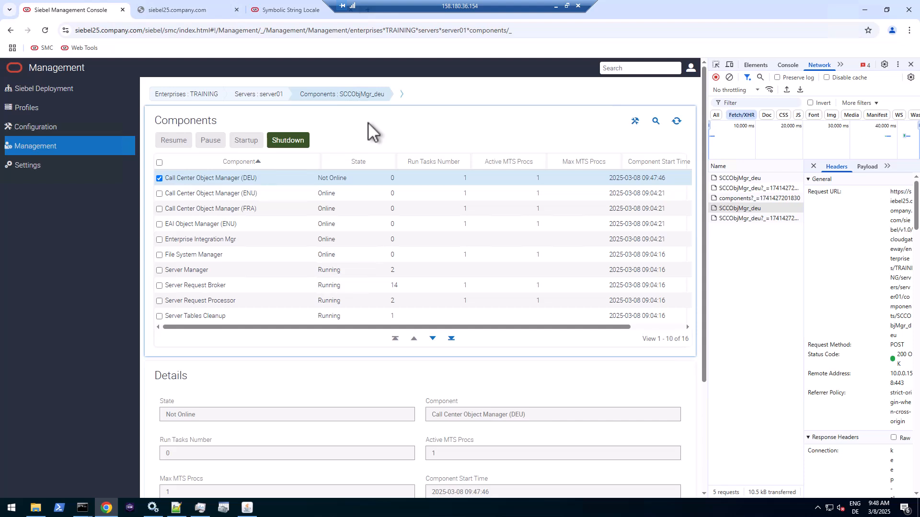
{"action": "left_click", "coordinate": [676, 121]}
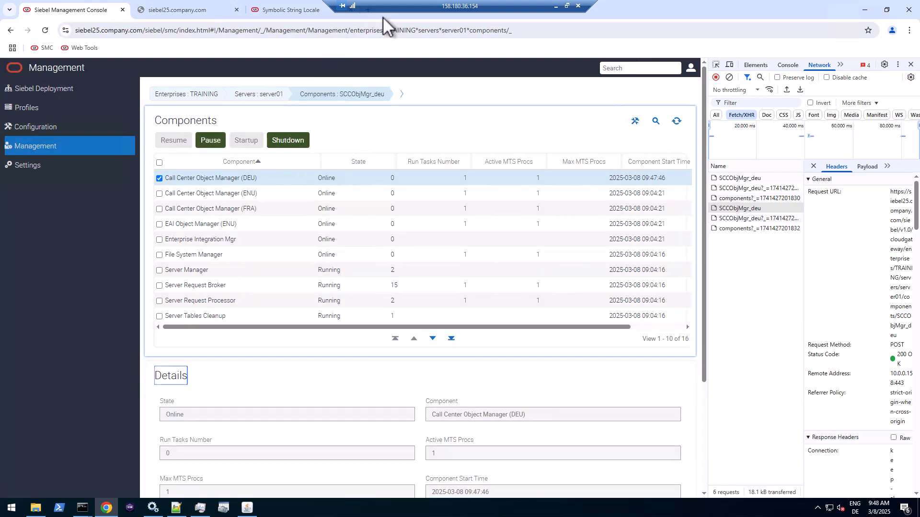
- In the siebel25.company.com tab, change the address path to app/callcenter/deu
{"action": "left_click_drag", "start_coordinate": [389, 6], "coordinate": [490, 5]}
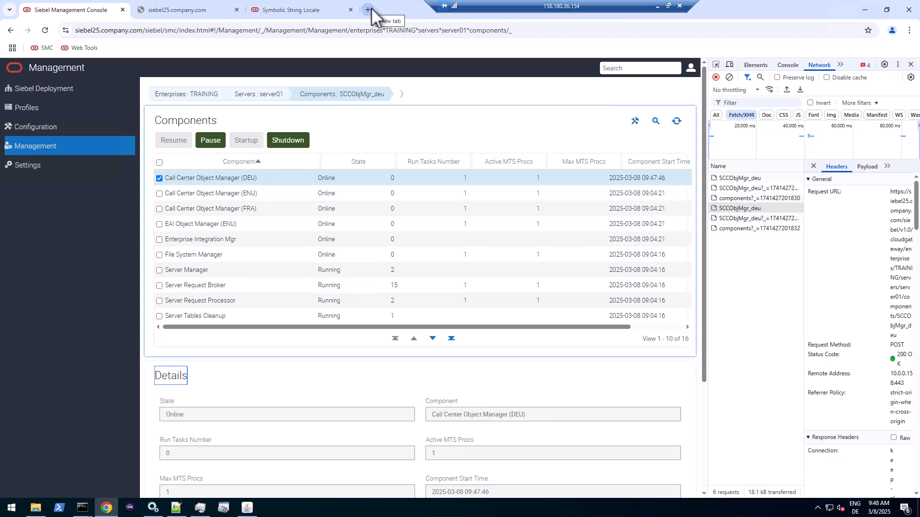
{"action": "left_click", "coordinate": [198, 12]}
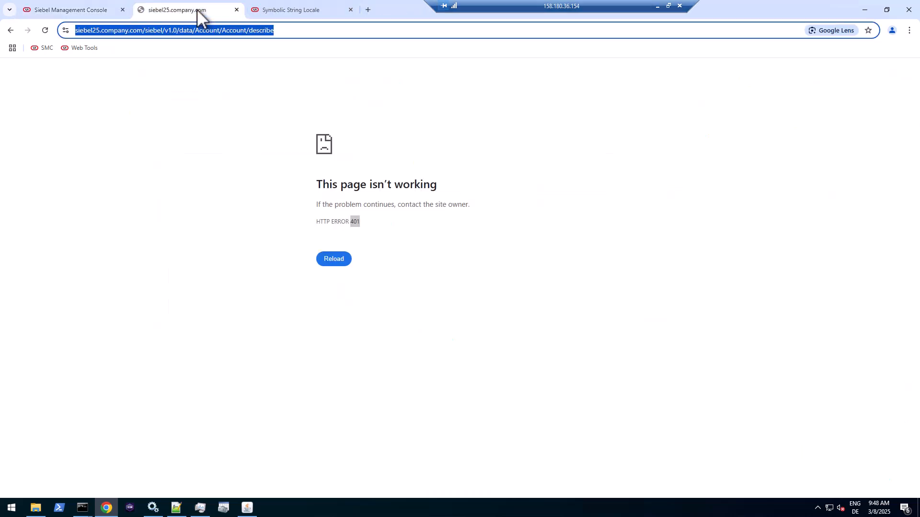
{"action": "left_click", "coordinate": [195, 30]}
{"action": "left_click_drag", "start_coordinate": [187, 30], "coordinate": [380, 35]}
{"action": "type", "text": "app"}
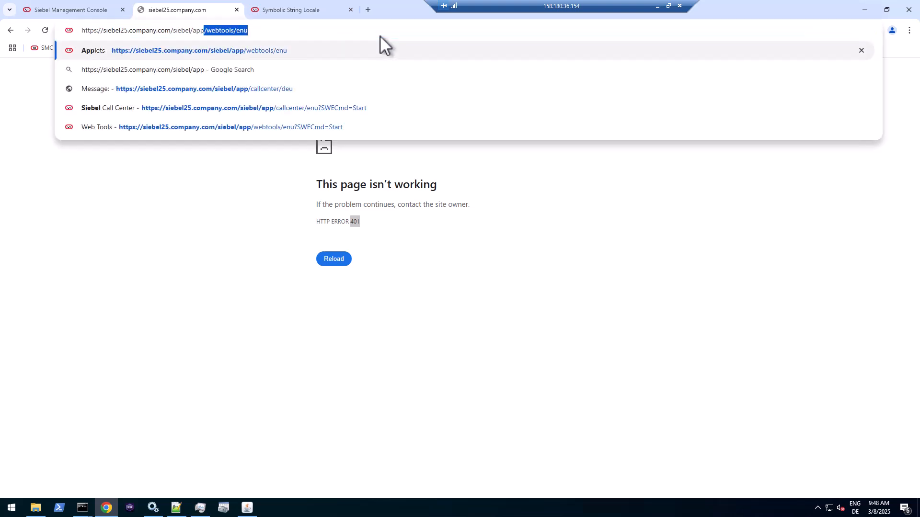
{"action": "type", "text": "/call"}
{"action": "key", "text": "Return"}
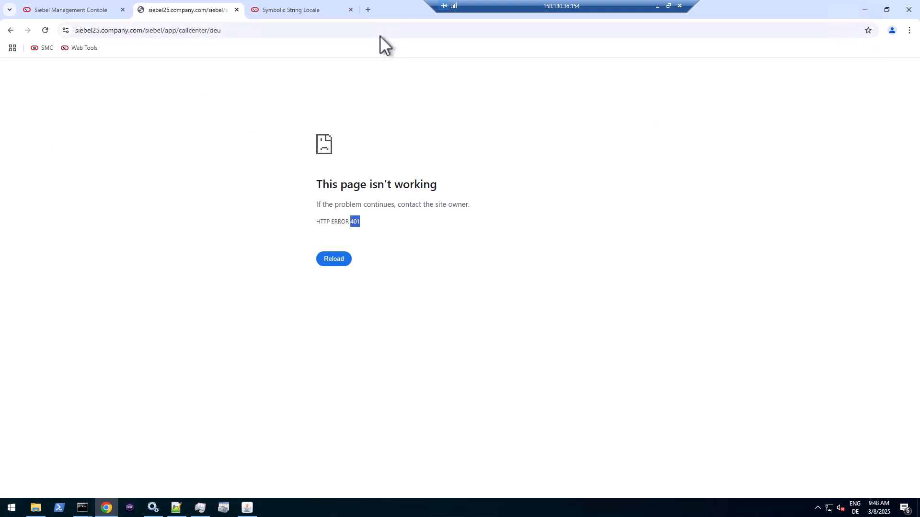
- Reload the German Call Center page several times and select the server-busy error text
{"action": "left_click", "coordinate": [269, 30]}
{"action": "left_click", "coordinate": [45, 30]}
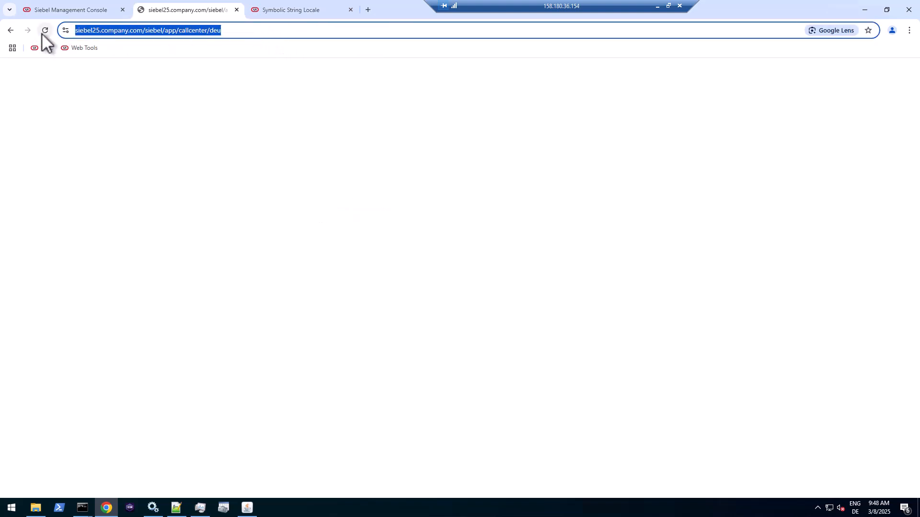
{"action": "left_click", "coordinate": [232, 30]}
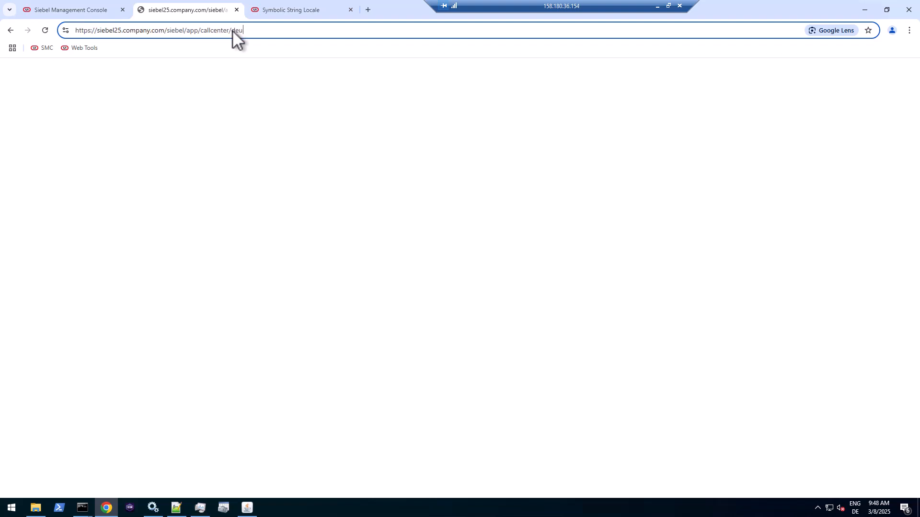
{"action": "left_click", "coordinate": [44, 31]}
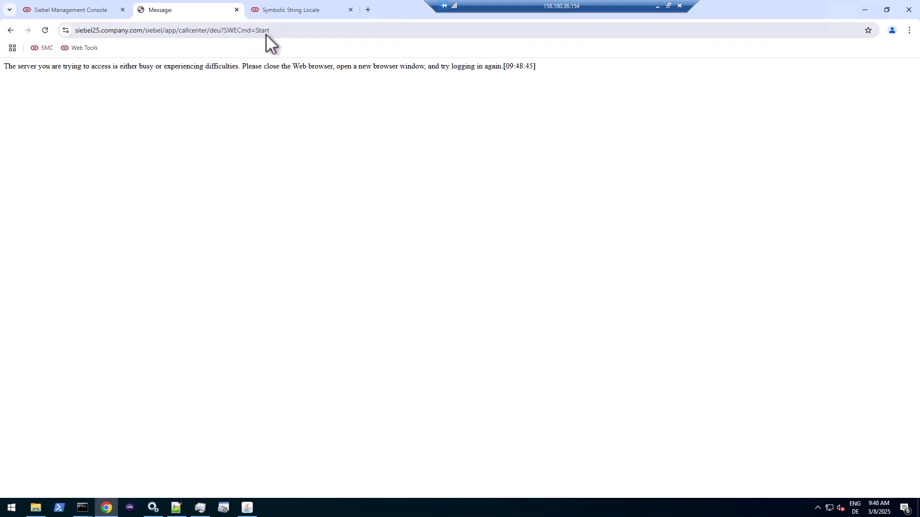
{"action": "left_click", "coordinate": [280, 33]}
{"action": "left_click", "coordinate": [47, 32]}
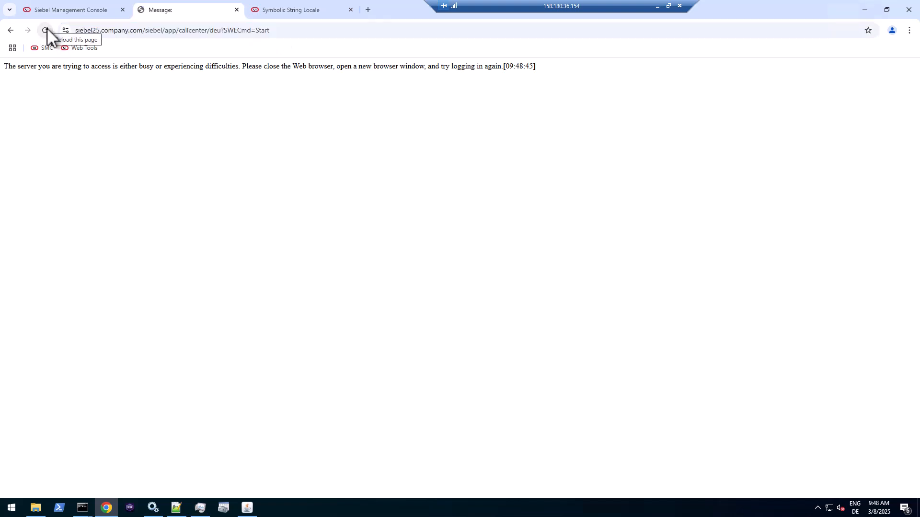
{"action": "left_click_drag", "start_coordinate": [150, 67], "coordinate": [533, 68]}
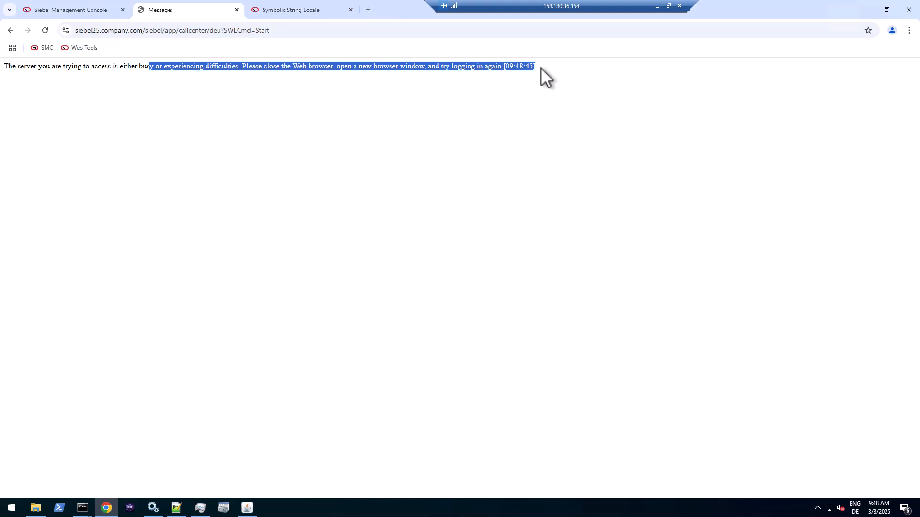
- Open the List of Values screen in Web Tools and widen the Language Name column
{"action": "left_click", "coordinate": [288, 9]}
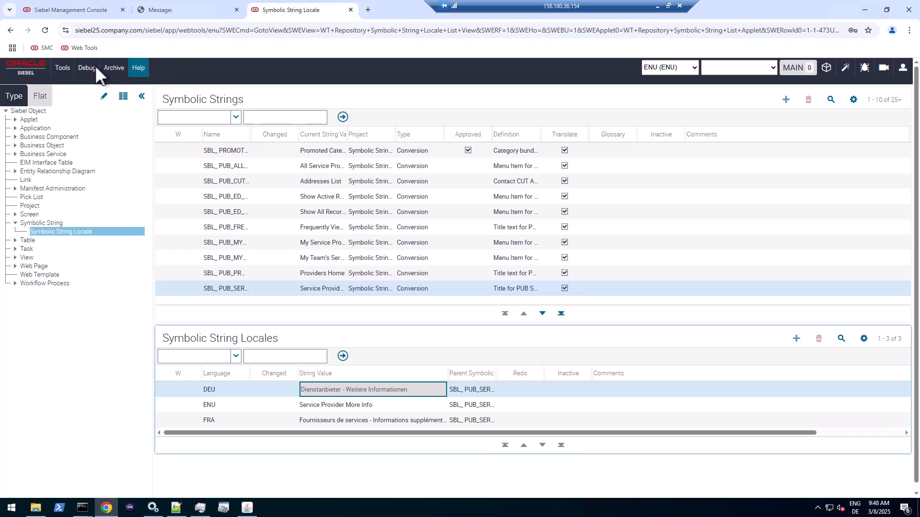
{"action": "left_click", "coordinate": [70, 68]}
{"action": "left_click", "coordinate": [71, 84]}
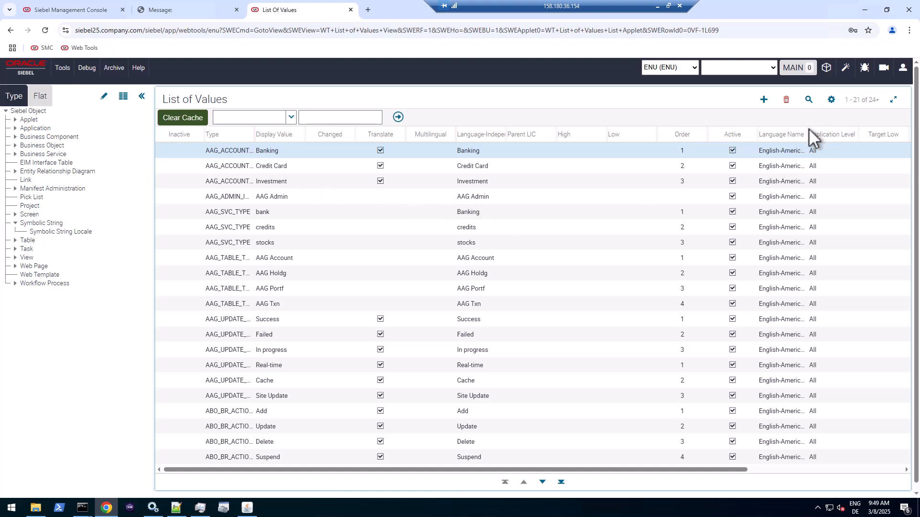
{"action": "left_click_drag", "start_coordinate": [809, 137], "coordinate": [864, 134]}
{"action": "left_click", "coordinate": [829, 150]}
{"action": "left_click", "coordinate": [826, 165]}
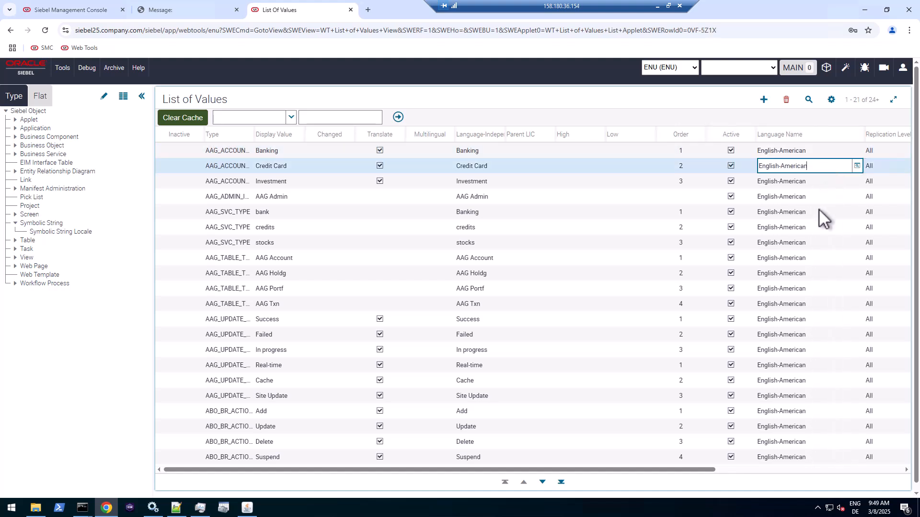
- Query the List of Values with Language Name set to German
{"action": "left_click", "coordinate": [809, 100]}
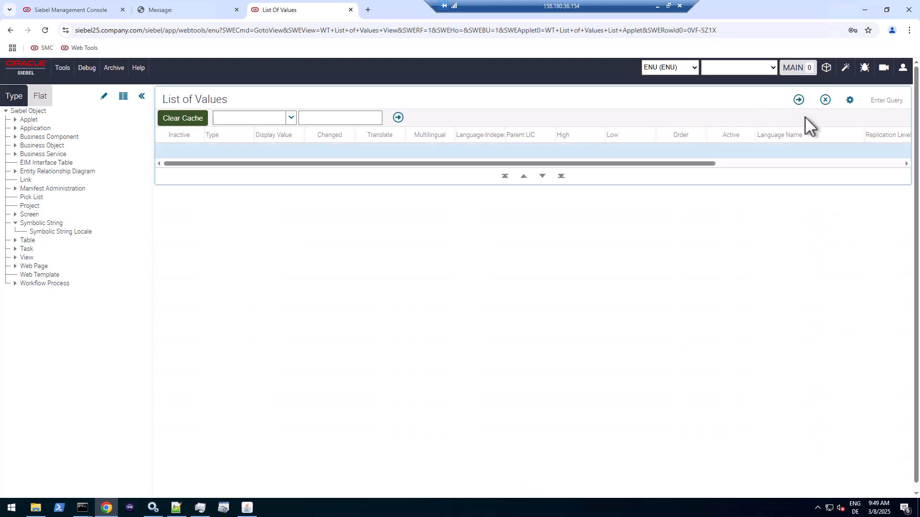
{"action": "left_click", "coordinate": [793, 156]}
{"action": "left_click", "coordinate": [856, 152]}
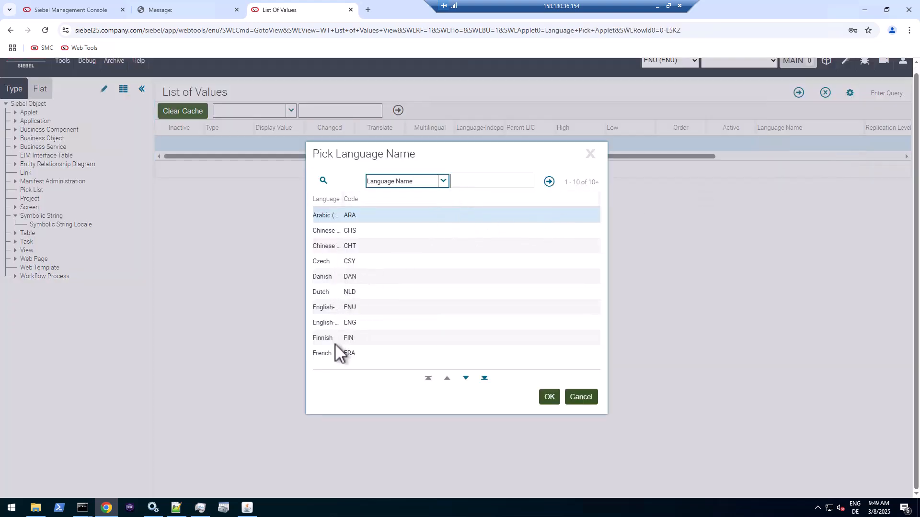
{"action": "left_click", "coordinate": [466, 378]}
{"action": "left_click", "coordinate": [326, 232]}
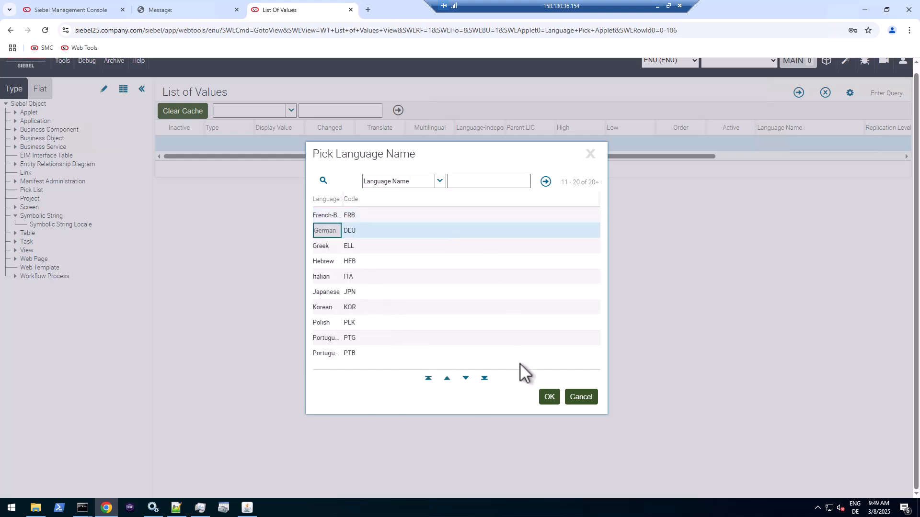
{"action": "left_click", "coordinate": [549, 397]}
{"action": "left_click", "coordinate": [797, 92]}
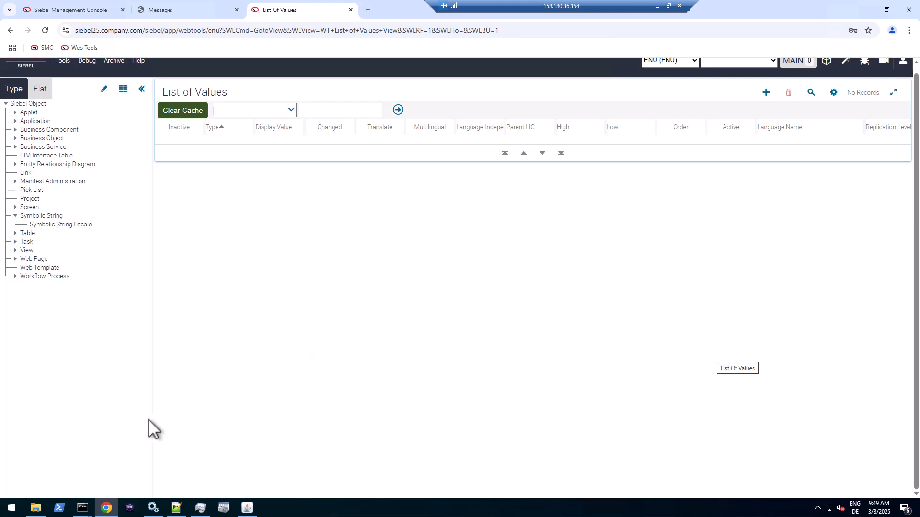
- Launch Database Server Configuration with Oracle as the platform and Install Database as the operation
{"action": "left_click", "coordinate": [17, 513]}
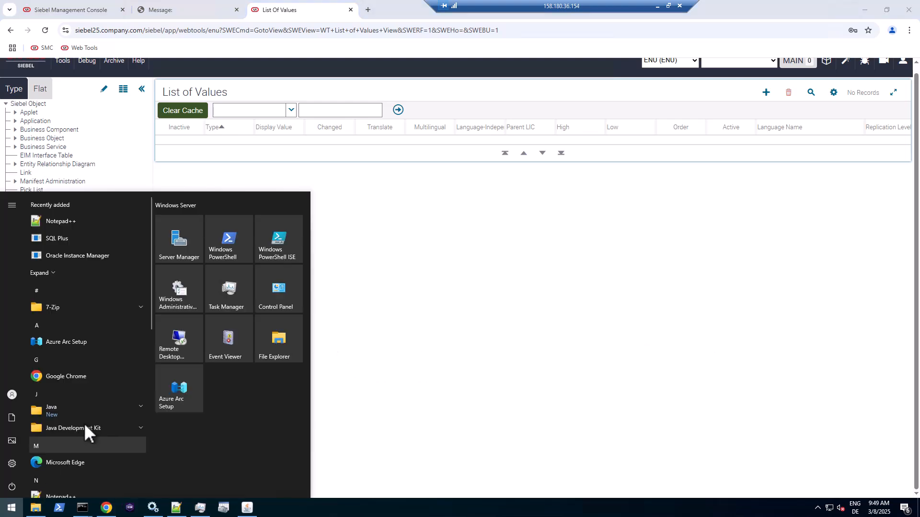
{"action": "scroll", "coordinate": [85, 423], "scroll_direction": "down", "scroll_amount": 5}
{"action": "left_click", "coordinate": [93, 410]}
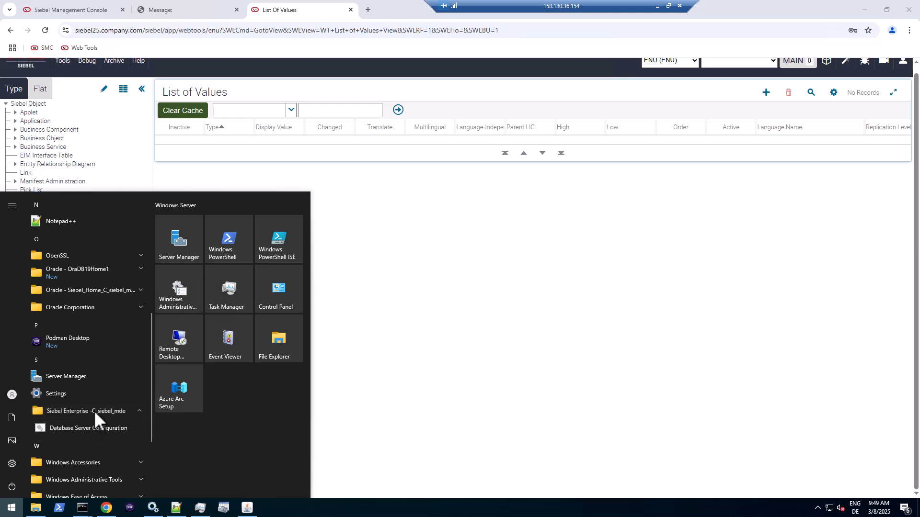
{"action": "left_click", "coordinate": [85, 427]}
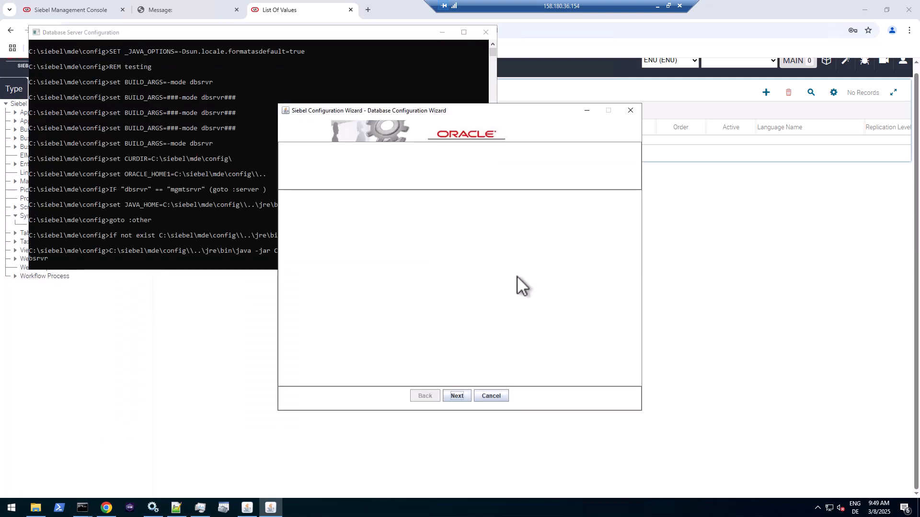
{"action": "left_click", "coordinate": [459, 395]}
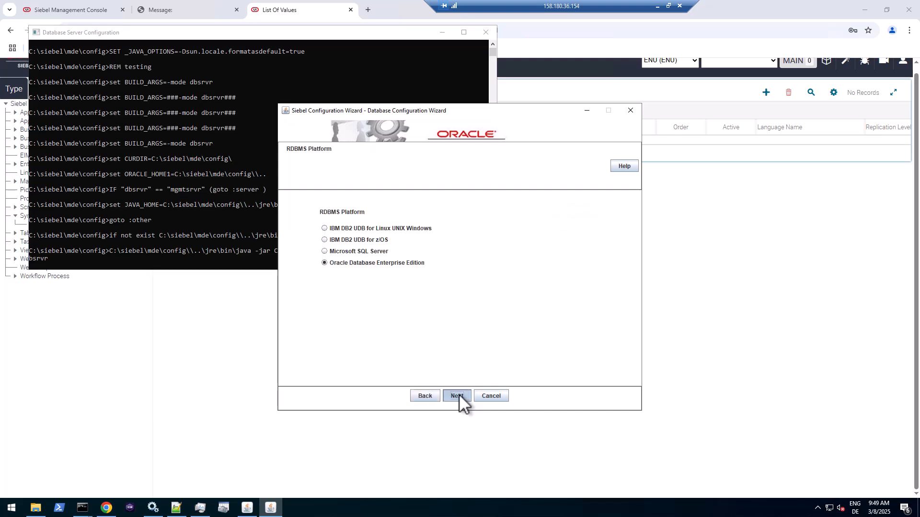
{"action": "left_click", "coordinate": [459, 395]}
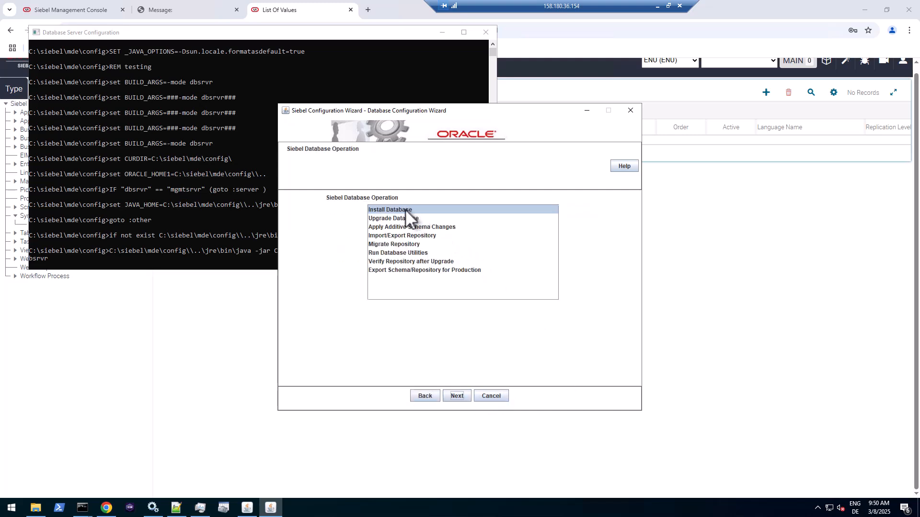
{"action": "left_click", "coordinate": [405, 209]}
{"action": "left_click", "coordinate": [462, 398]}
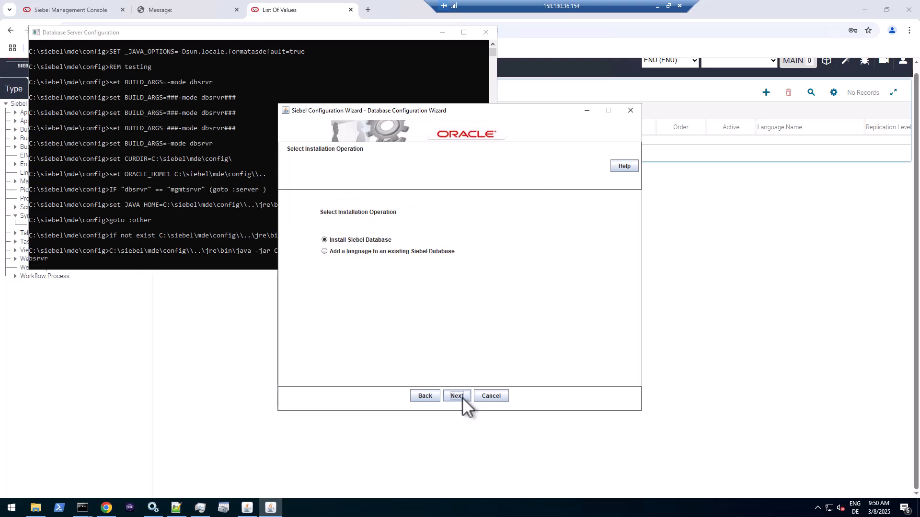
- Choose 'Add a language', mark GRANTUSR.SQL as already run, and enter connect string orcl
{"action": "left_click", "coordinate": [337, 250]}
{"action": "left_click", "coordinate": [455, 394]}
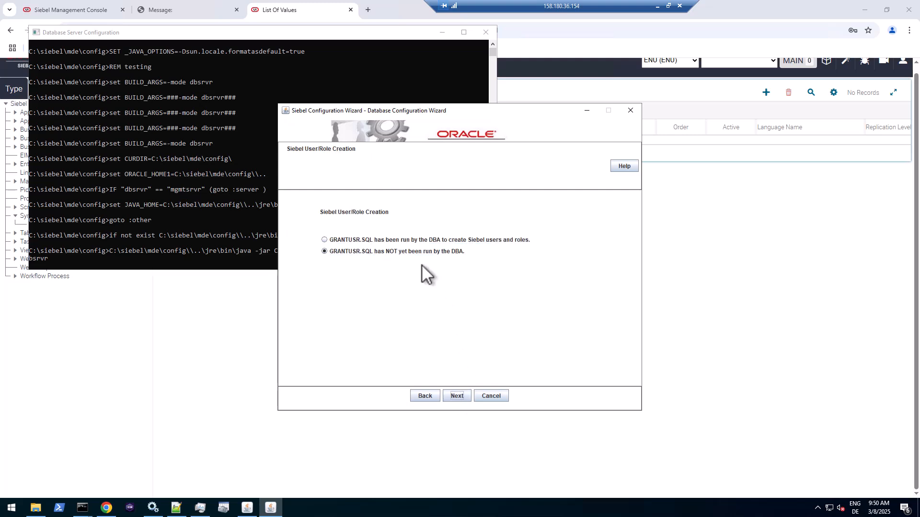
{"action": "left_click", "coordinate": [417, 240]}
{"action": "left_click", "coordinate": [457, 395]}
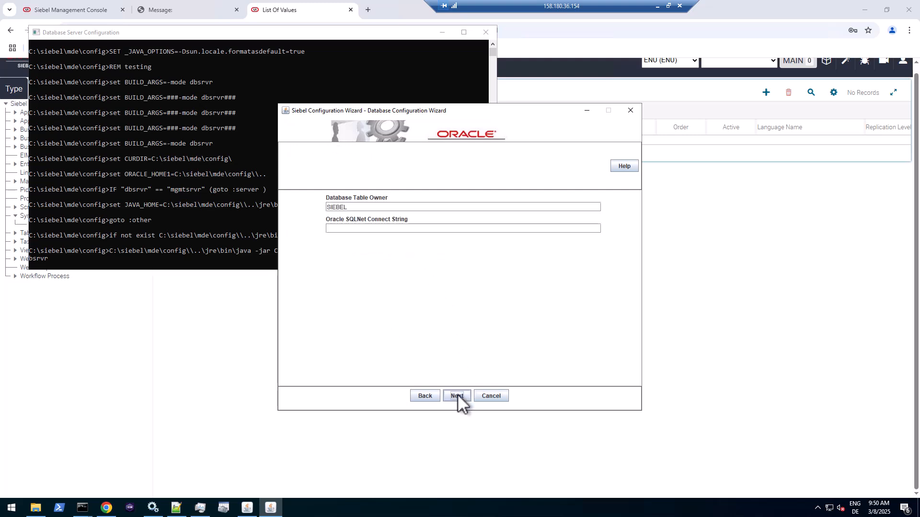
{"action": "left_click", "coordinate": [376, 228]}
{"action": "type", "text": "orcl"}
- Pick English (American) as base language and French (Standard) as the language to add
{"action": "left_click", "coordinate": [457, 396]}
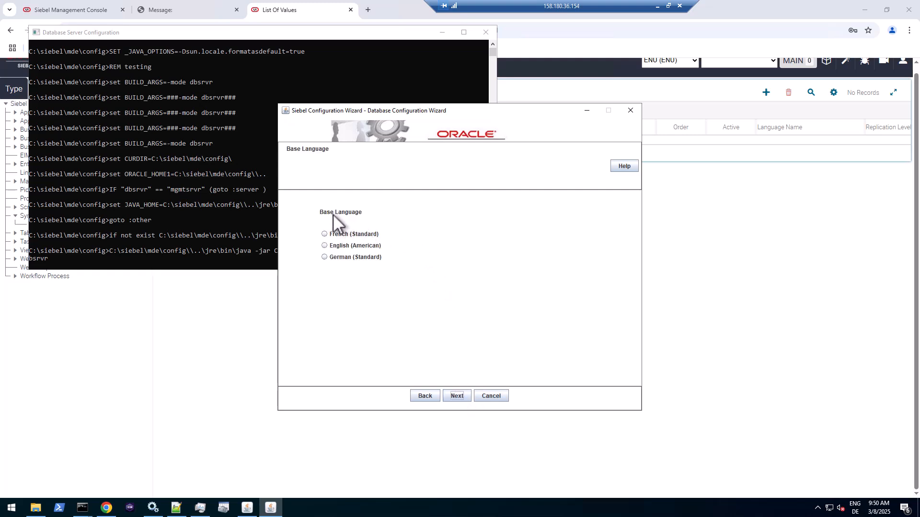
{"action": "left_click", "coordinate": [324, 246]}
{"action": "left_click", "coordinate": [457, 396]}
{"action": "left_click", "coordinate": [325, 234]}
- Enter the SADMIN database user name and its password, confirmed
{"action": "left_click", "coordinate": [460, 396]}
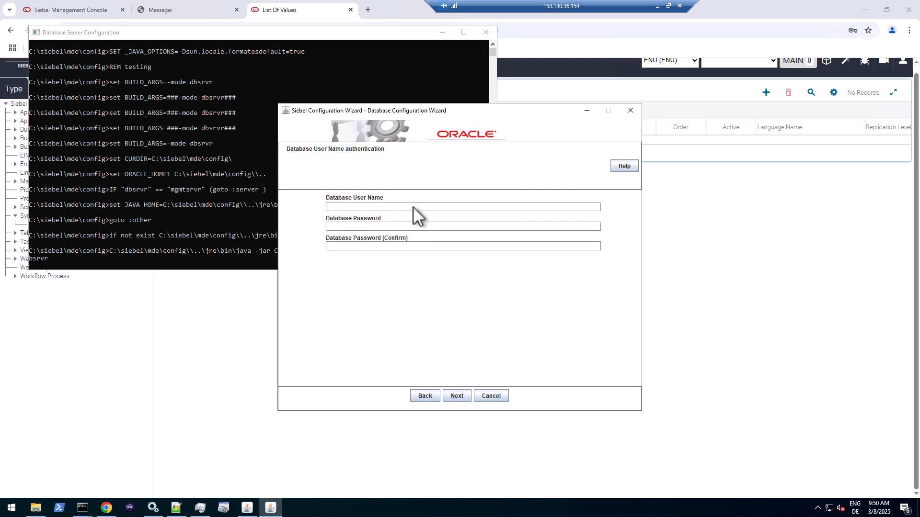
{"action": "type", "text": "SADMINWelcome1"}
{"action": "key", "text": "shift+Left"}
{"action": "key", "text": "shift+Left"}
{"action": "key", "text": "shift+Left"}
{"action": "key", "text": "shift+Left"}
{"action": "key", "text": "shift+Left"}
{"action": "key", "text": "shift+Left"}
{"action": "key", "text": "shift+Left"}
{"action": "key", "text": "shift+Left"}
{"action": "key", "text": "ctrl+x"}
{"action": "key", "text": "Tab"}
{"action": "key", "text": "ctrl+v"}
{"action": "key", "text": "Tab"}
{"action": "key", "text": "ctrl+v"}
- Enter table owner SIEBEL with its password, confirmed
{"action": "left_click", "coordinate": [457, 396]}
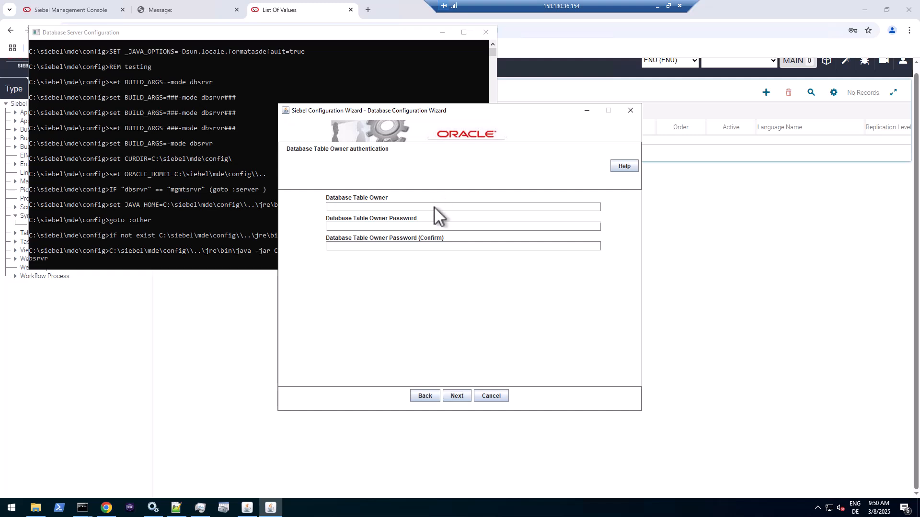
{"action": "type", "text": "SIEBEL"}
{"action": "key", "text": "ctrl+v"}
{"action": "key", "text": "Tab"}
{"action": "key", "text": "ctrl+v"}
- Accept ODBC registration, repository name, no parallel indexing, SSE_ROLE grantee, and log directory install_fra
{"action": "left_click", "coordinate": [461, 396]}
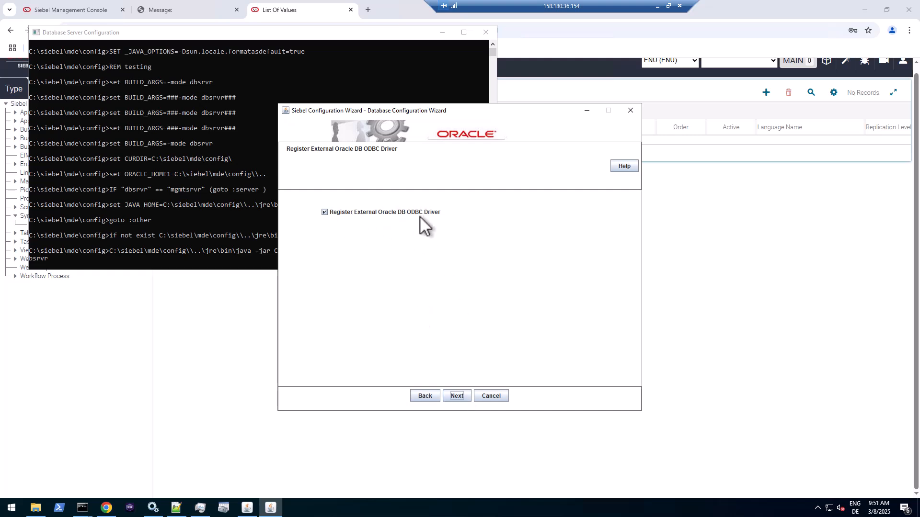
{"action": "left_click", "coordinate": [461, 396]}
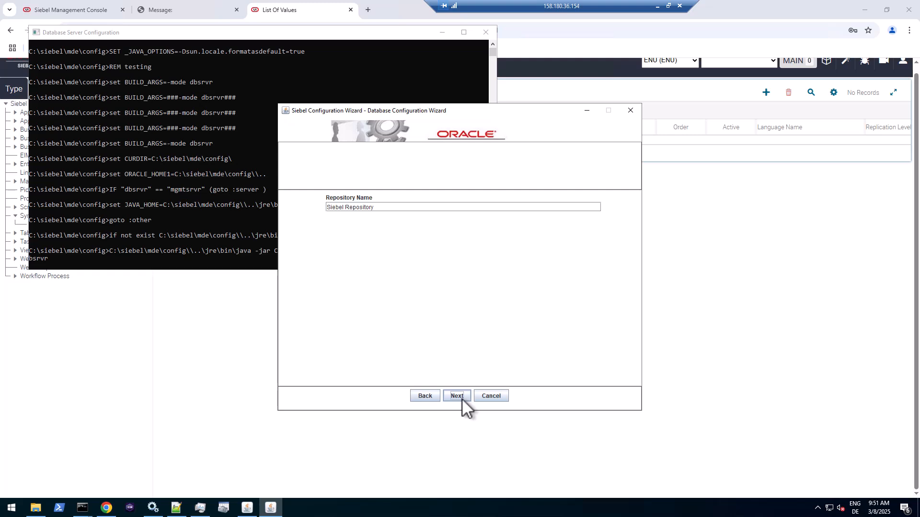
{"action": "left_click", "coordinate": [462, 398]}
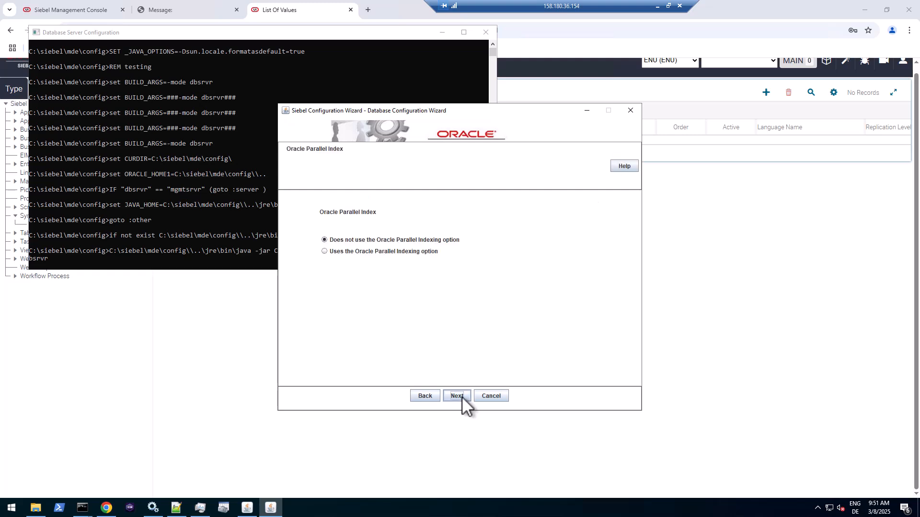
{"action": "left_click", "coordinate": [461, 396]}
{"action": "left_click", "coordinate": [462, 396]}
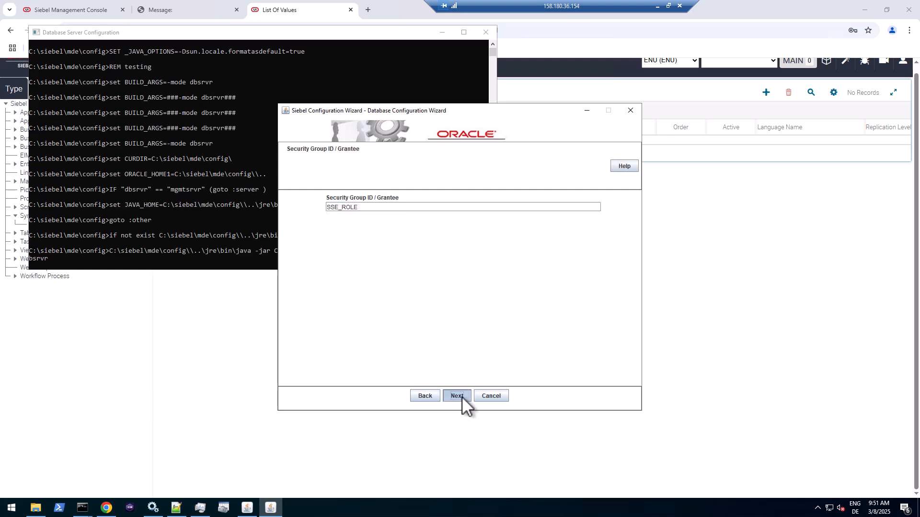
{"action": "left_click", "coordinate": [353, 208]}
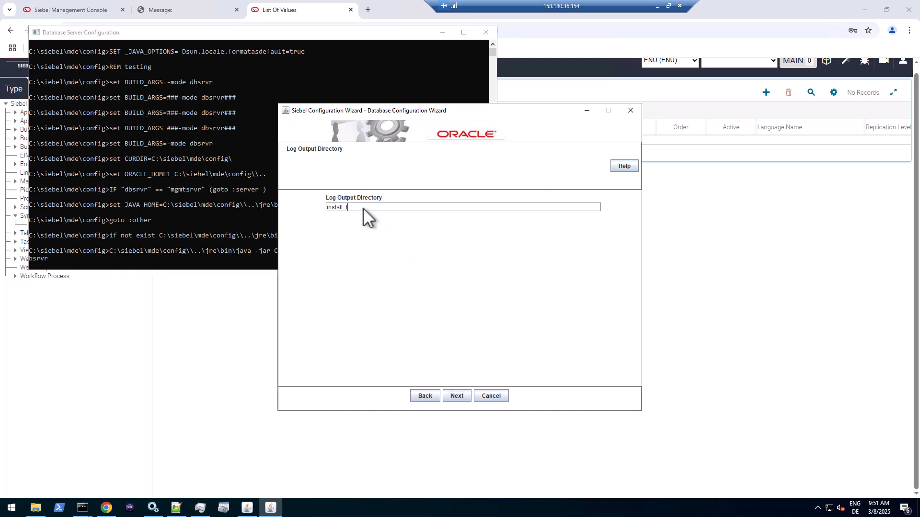
{"action": "left_click", "coordinate": [452, 395]}
- Save the settings as C:\_INSTALL\install_fra.rsp and start the French language install
{"action": "left_click", "coordinate": [453, 395]}
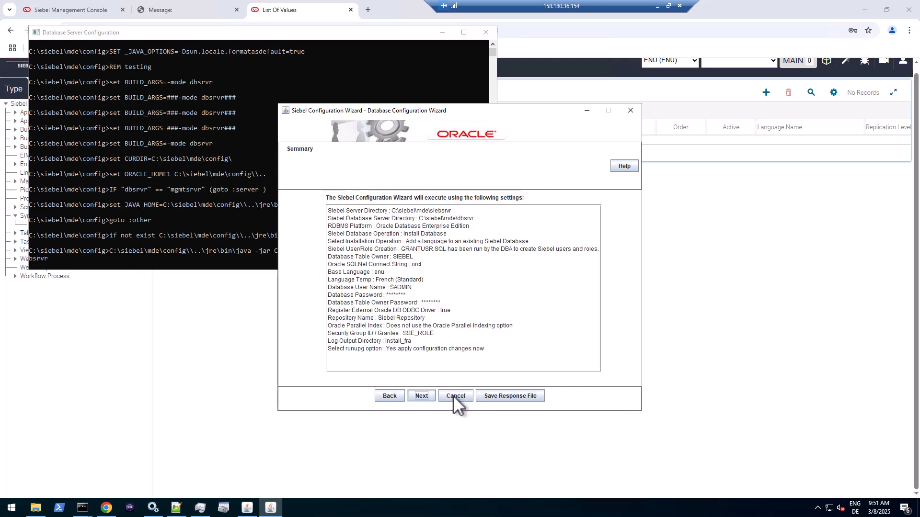
{"action": "left_click", "coordinate": [504, 396]}
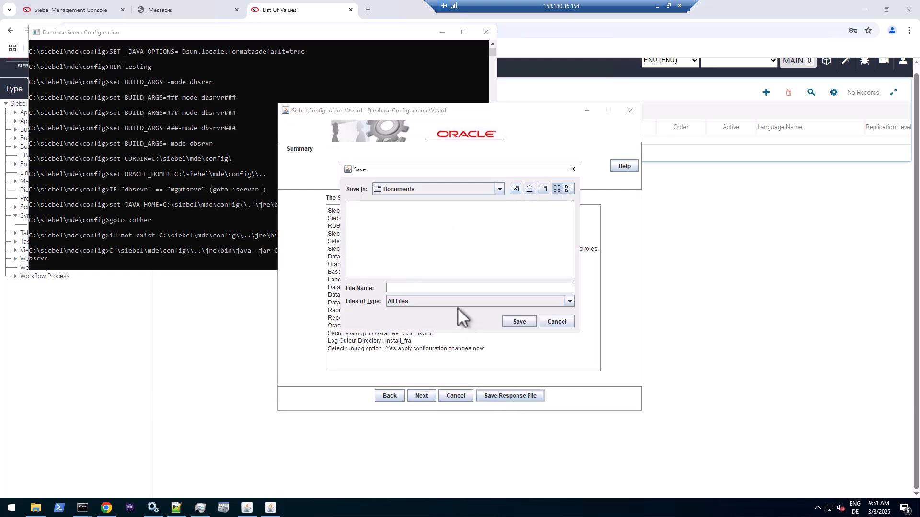
{"action": "left_click", "coordinate": [499, 189]}
{"action": "left_click", "coordinate": [423, 206]}
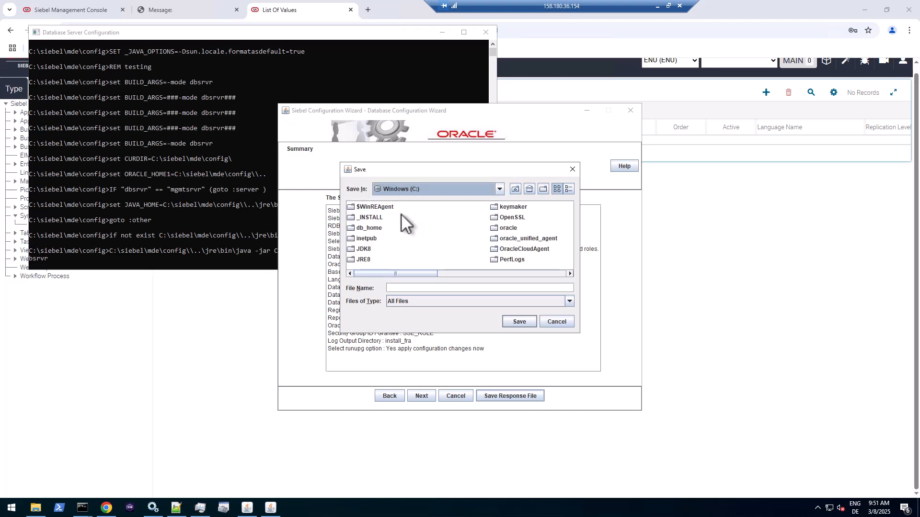
{"action": "double_click", "coordinate": [370, 216]}
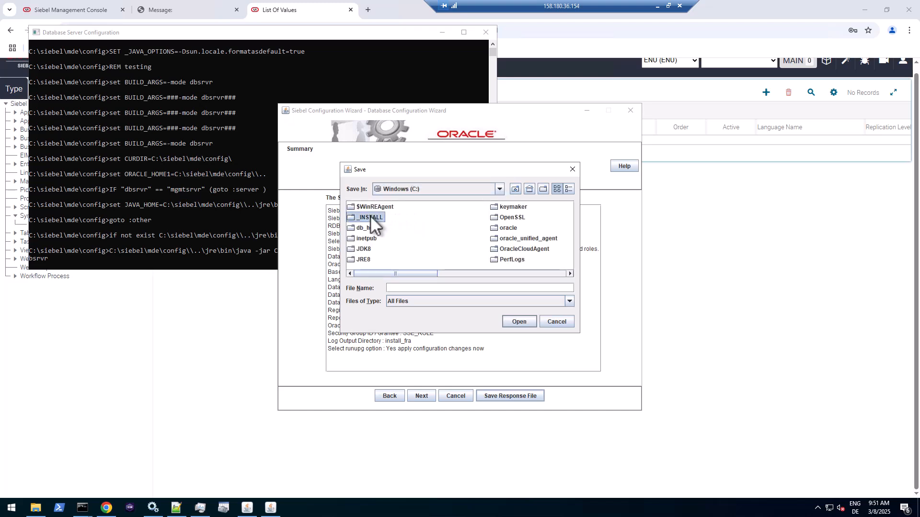
{"action": "left_click", "coordinate": [398, 289]}
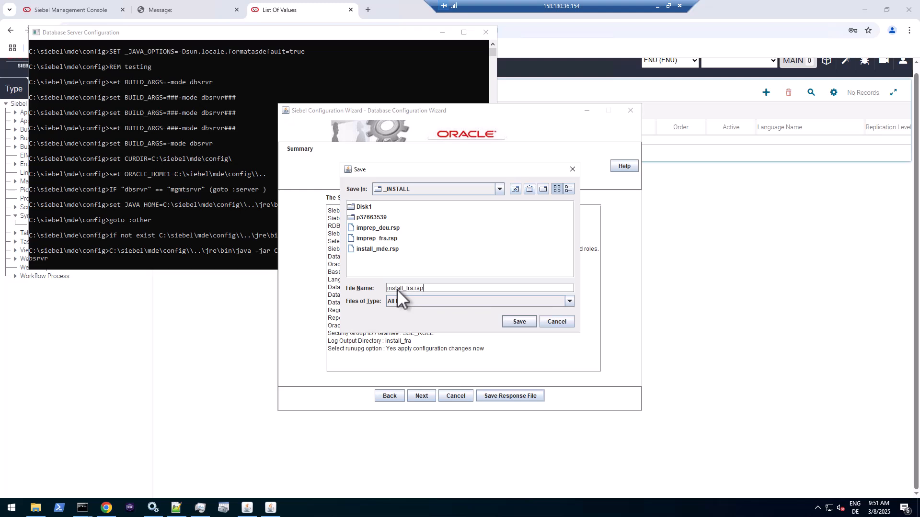
{"action": "left_click", "coordinate": [519, 321]}
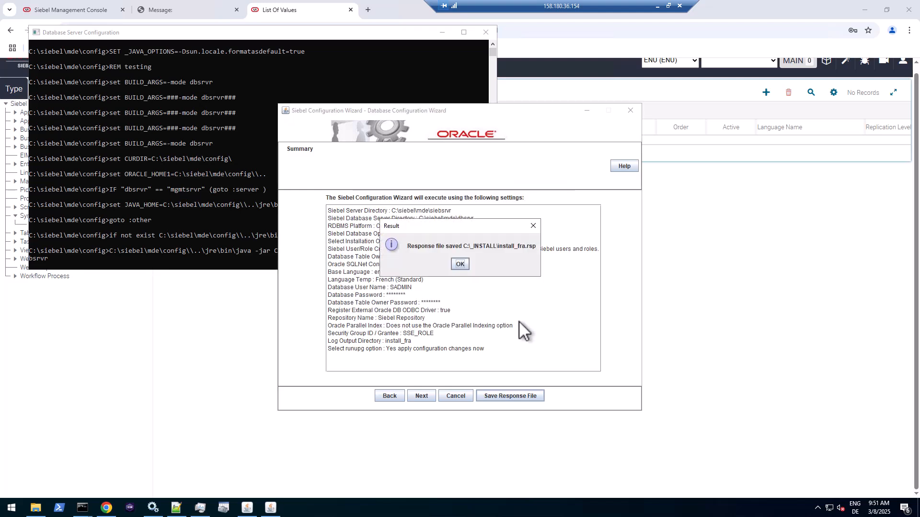
{"action": "left_click", "coordinate": [463, 265]}
{"action": "left_click", "coordinate": [421, 397]}
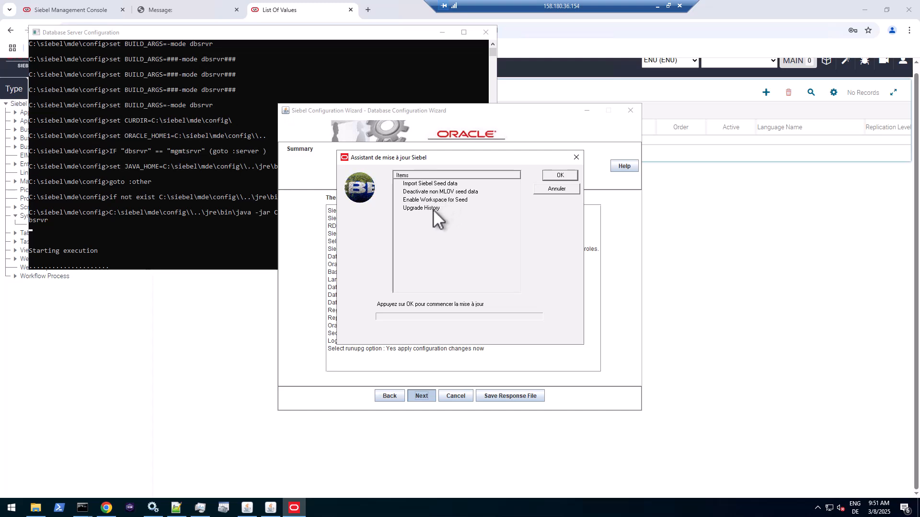
- Start the upgrade run and let seed data import, MLOV deactivation, workspace enabling and history steps finish
{"action": "left_click", "coordinate": [566, 175]}
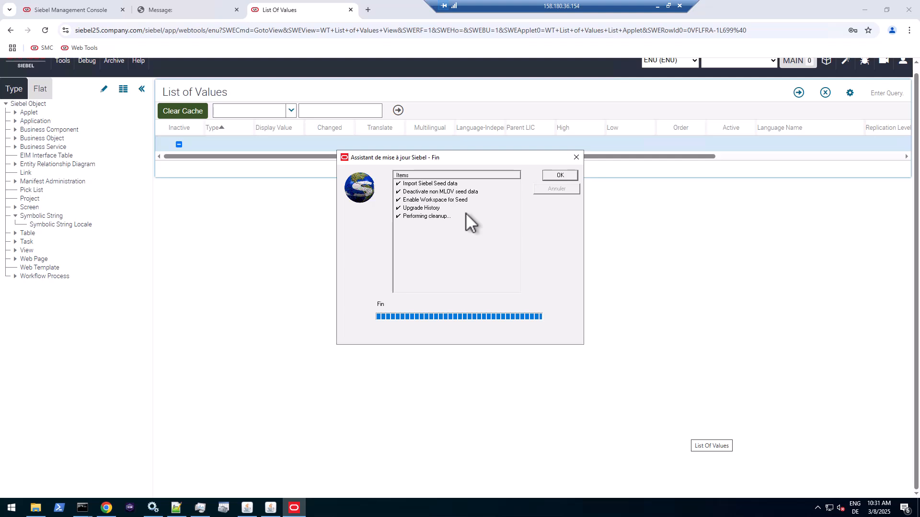
- Query List of Values for Language Name French, page through the record sets, then return to SMC
{"action": "left_click", "coordinate": [561, 175]}
{"action": "left_click", "coordinate": [840, 143]}
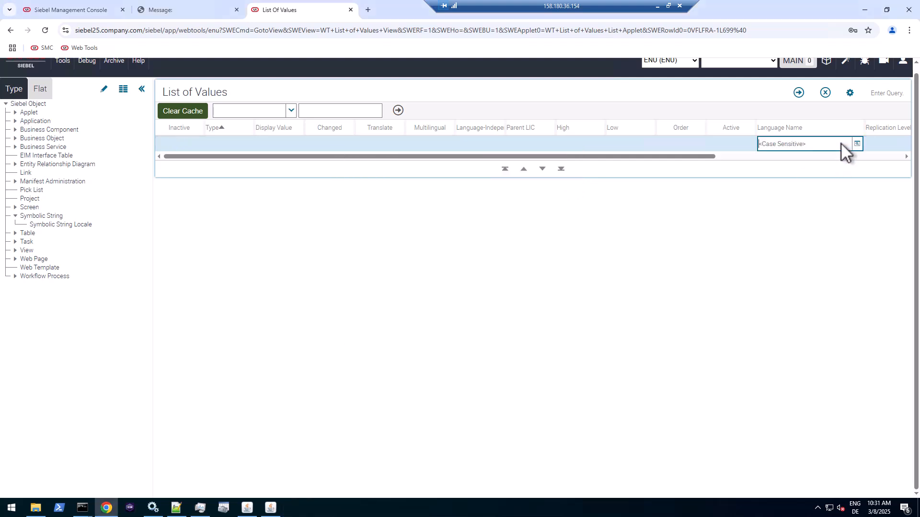
{"action": "type", "text": "French"}
{"action": "key", "text": "Return"}
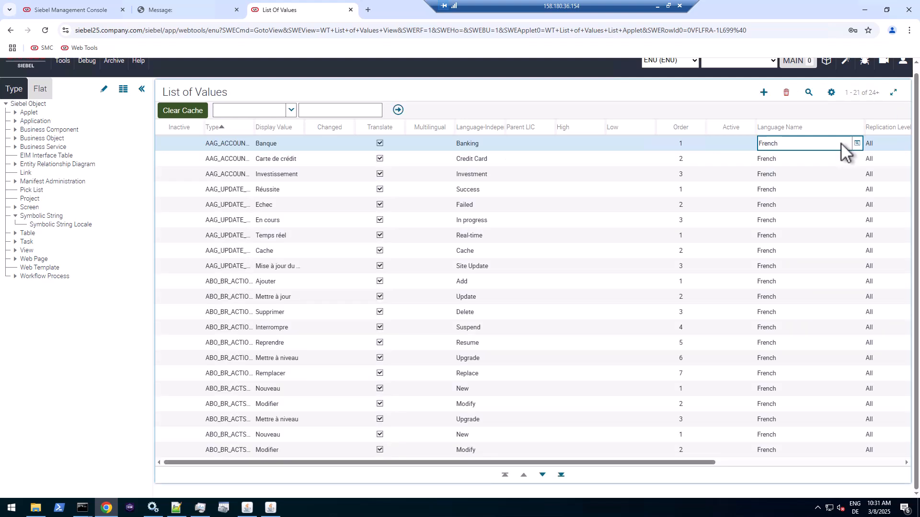
{"action": "left_click", "coordinate": [544, 475]}
{"action": "left_click", "coordinate": [543, 474]}
{"action": "left_click", "coordinate": [543, 475]}
{"action": "left_click", "coordinate": [544, 475]}
{"action": "left_click", "coordinate": [544, 475]}
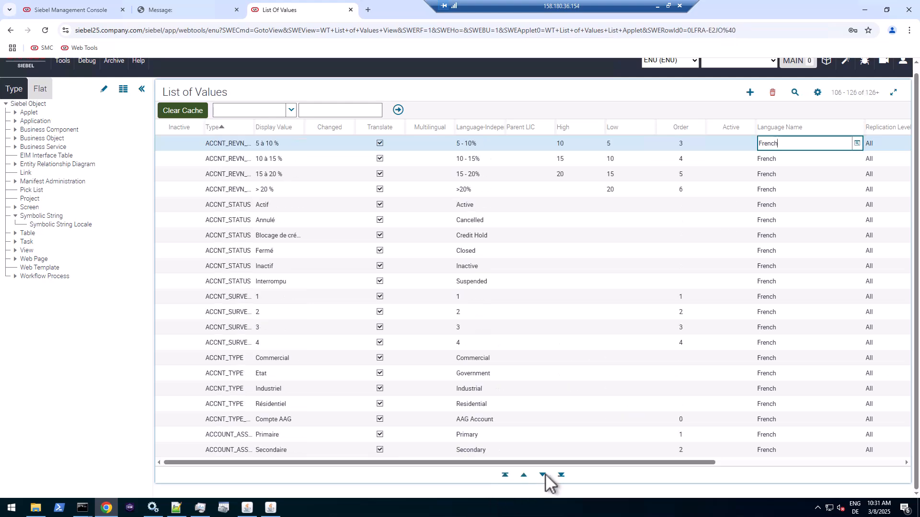
{"action": "left_click", "coordinate": [543, 475]}
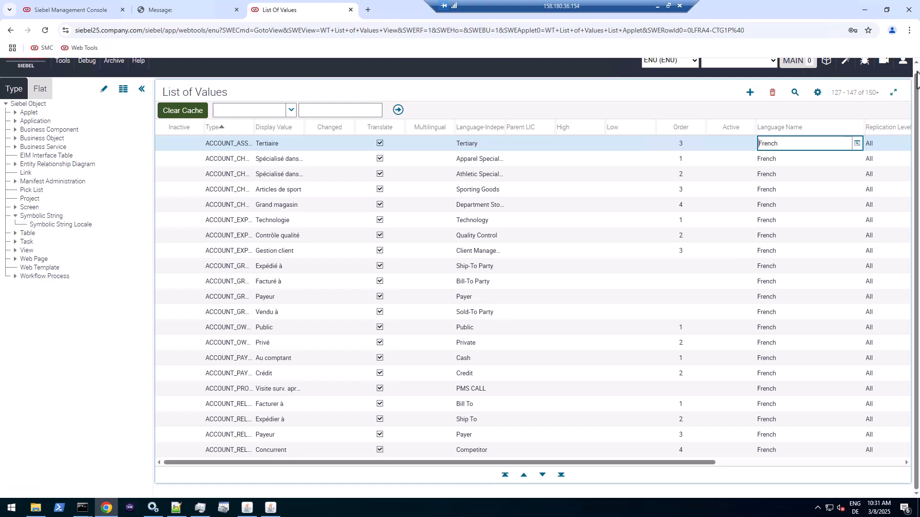
{"action": "scroll", "coordinate": [837, 70], "scroll_direction": "up", "scroll_amount": 1}
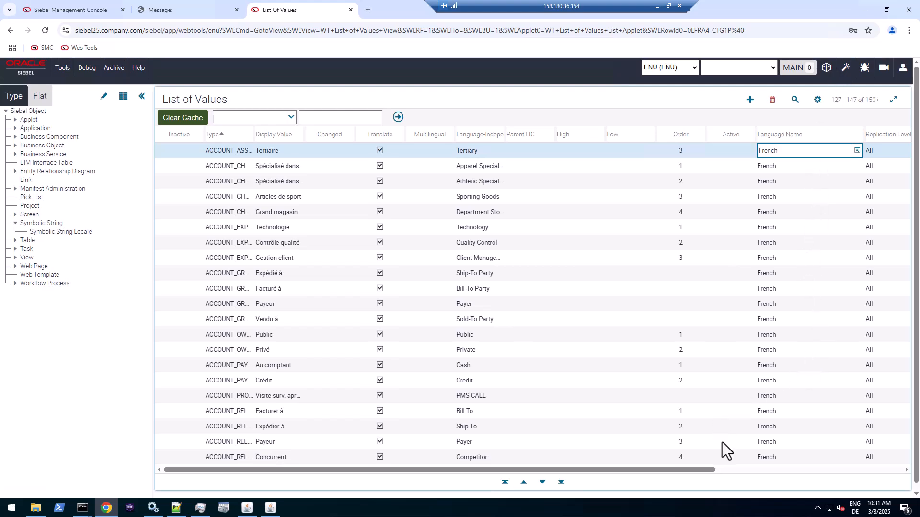
{"action": "key", "text": "ctrl+Tab"}
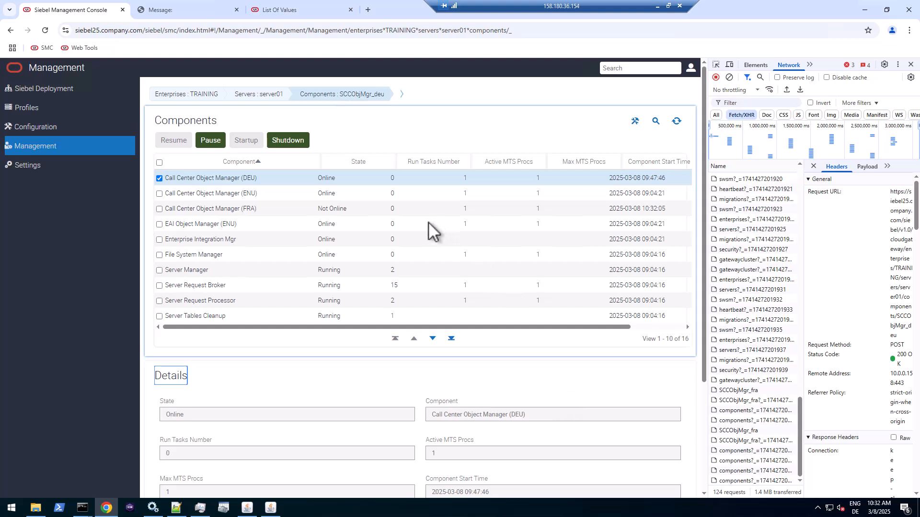
- Refresh the component states so Call Center Object Manager (FRA) shows Online, after checking the German login page
{"action": "left_click", "coordinate": [352, 211]}
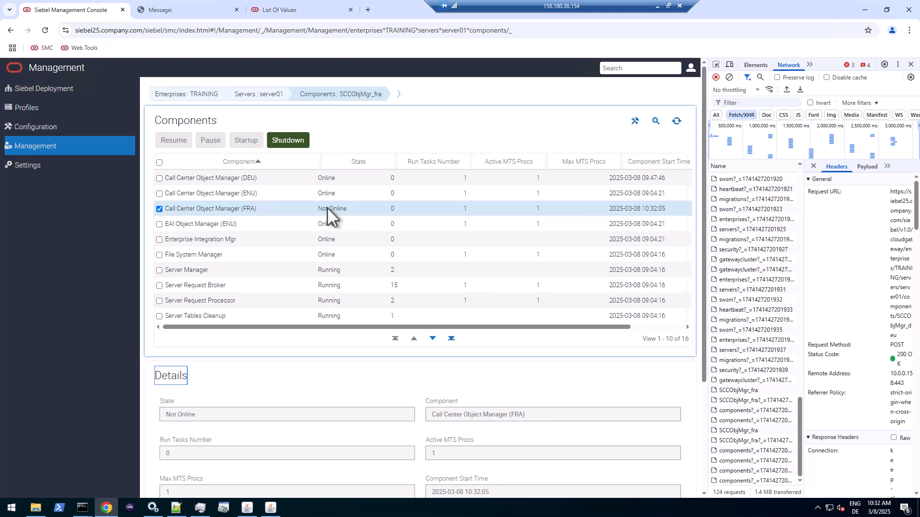
{"action": "left_click", "coordinate": [677, 122]}
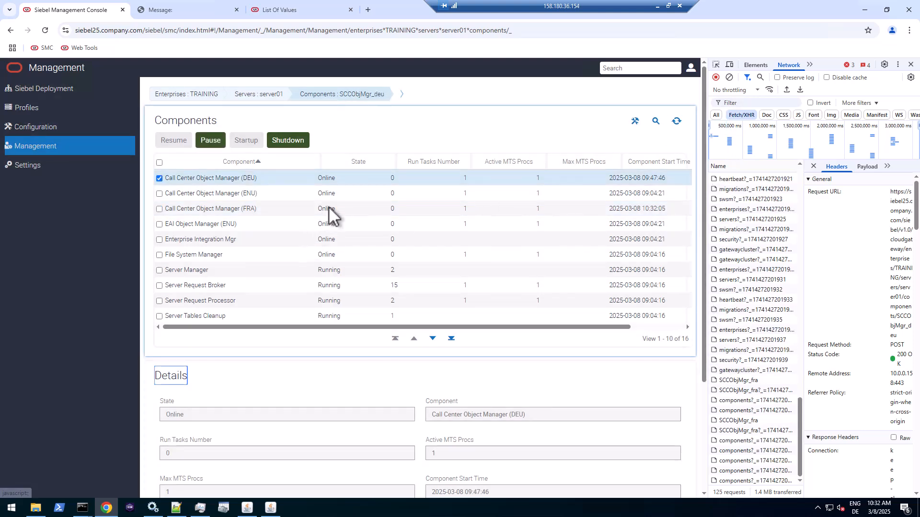
{"action": "left_click", "coordinate": [210, 10]}
{"action": "left_click", "coordinate": [174, 31]}
{"action": "left_click", "coordinate": [217, 29]}
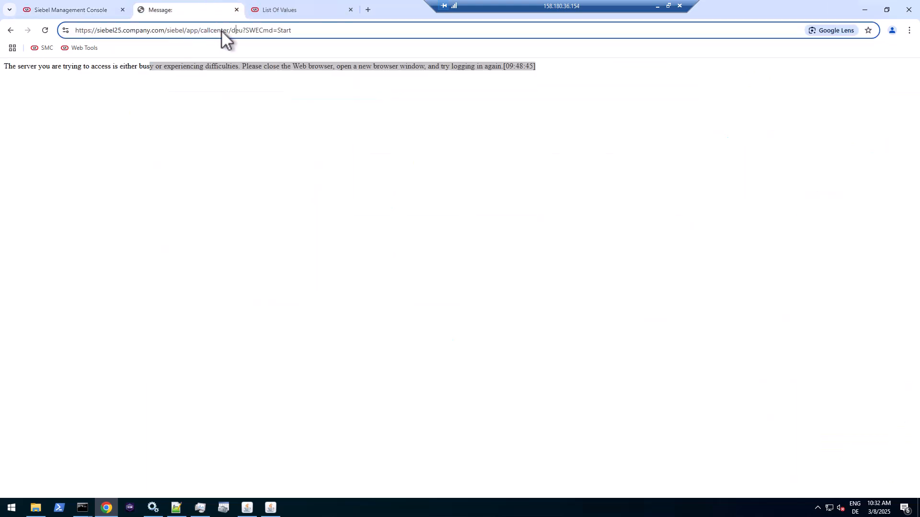
{"action": "left_click", "coordinate": [105, 15]}
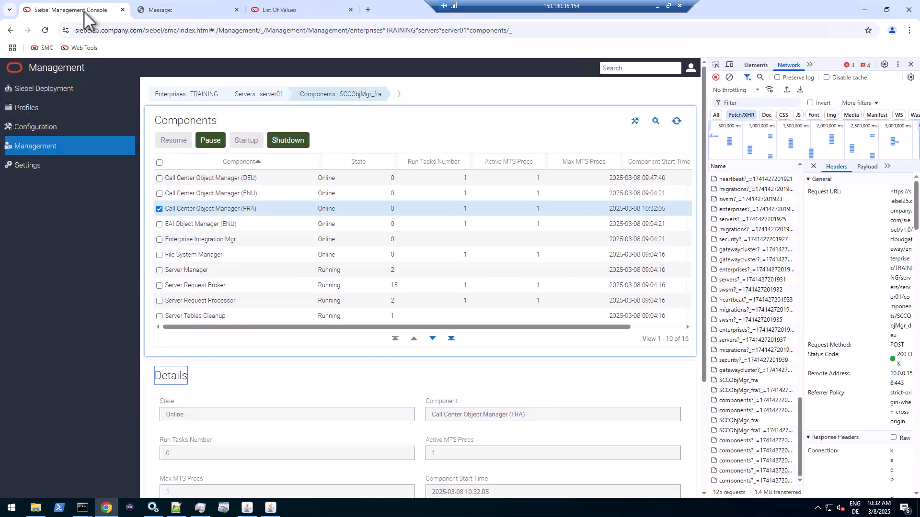
{"action": "left_click", "coordinate": [36, 107]}
- Open the ai_one application interface profile for editing and clone its callcenter (deu) application
{"action": "left_click", "coordinate": [53, 204]}
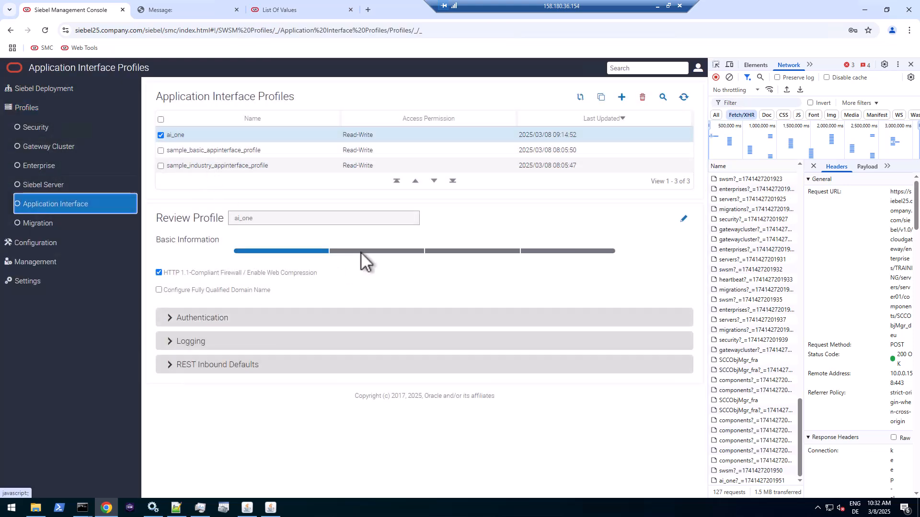
{"action": "left_click", "coordinate": [361, 251]}
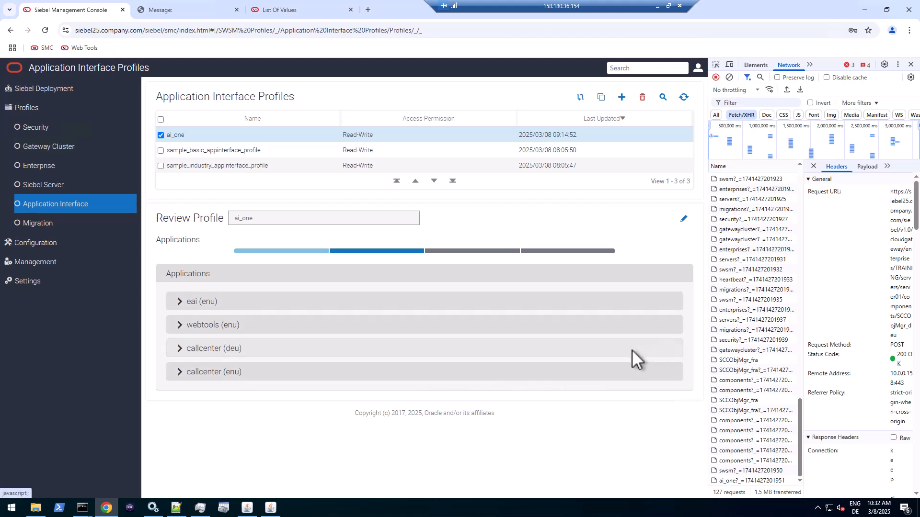
{"action": "left_click", "coordinate": [683, 219]}
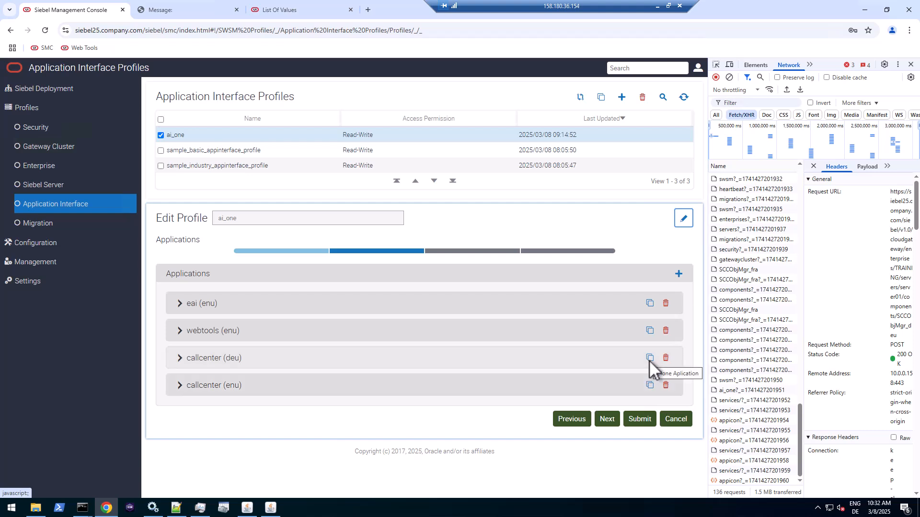
{"action": "left_click", "coordinate": [649, 358]}
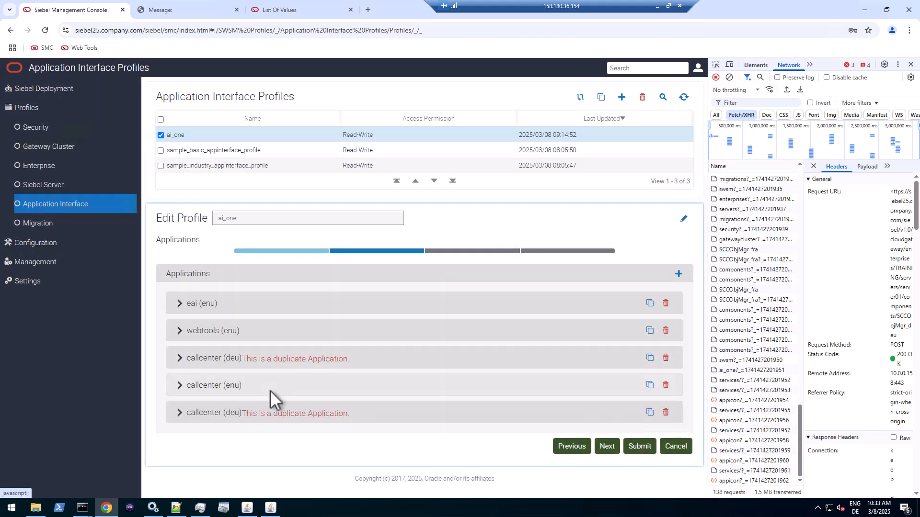
- Set the copy's Object Manager to Call Center Object Manager (FRA) and language to fra, then save
{"action": "left_click", "coordinate": [435, 415]}
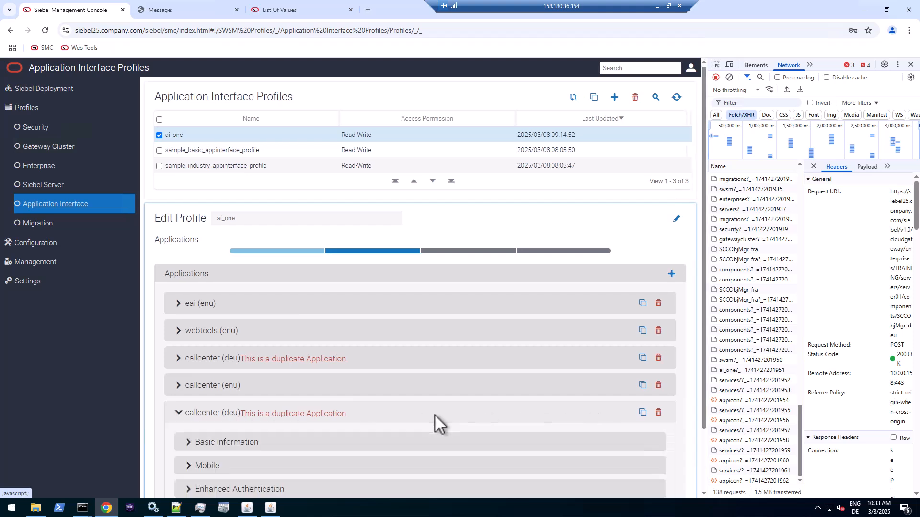
{"action": "scroll", "coordinate": [364, 415], "scroll_direction": "down", "scroll_amount": 2}
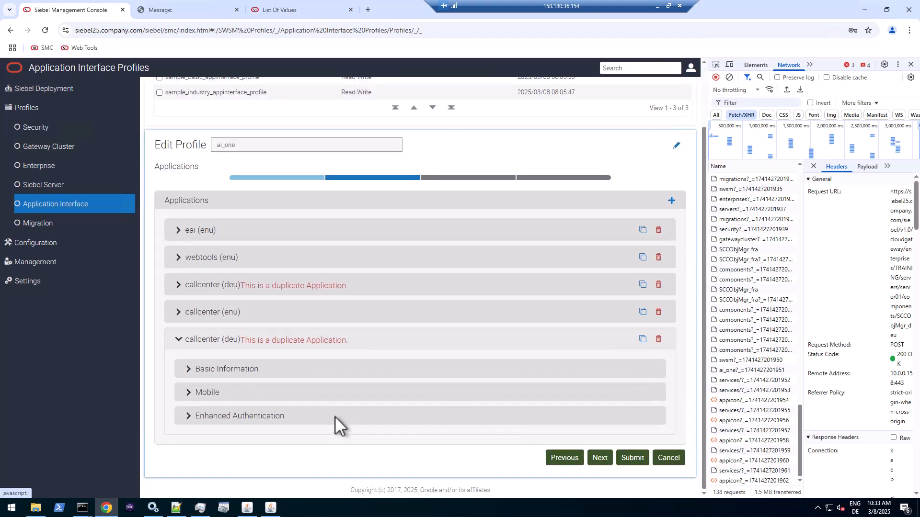
{"action": "left_click", "coordinate": [231, 367]}
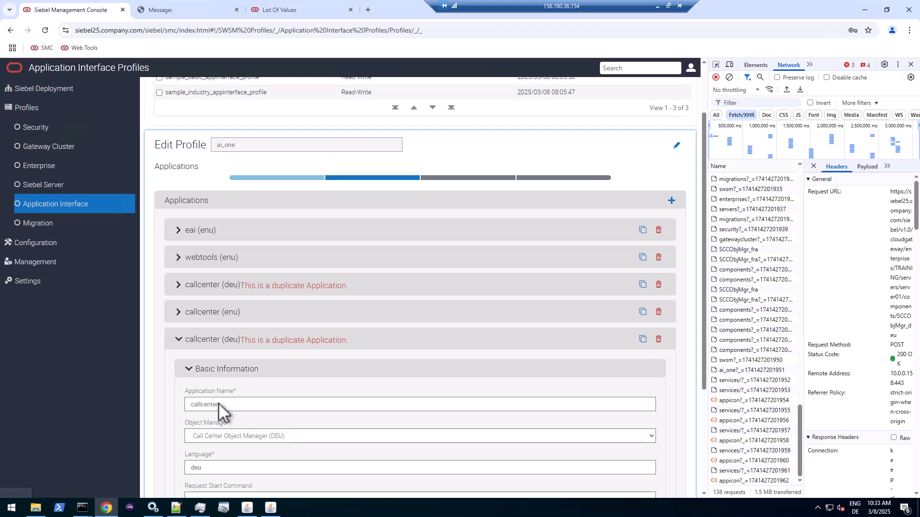
{"action": "left_click", "coordinate": [261, 437]}
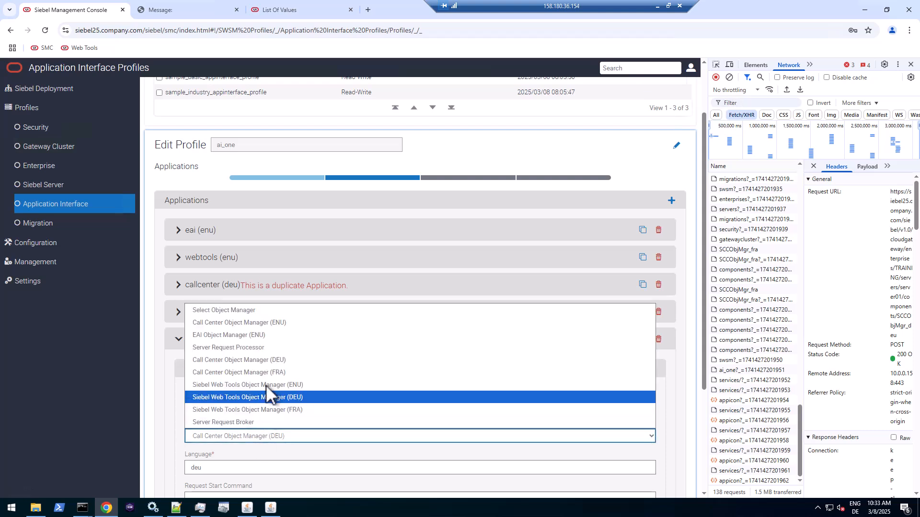
{"action": "left_click", "coordinate": [267, 373]}
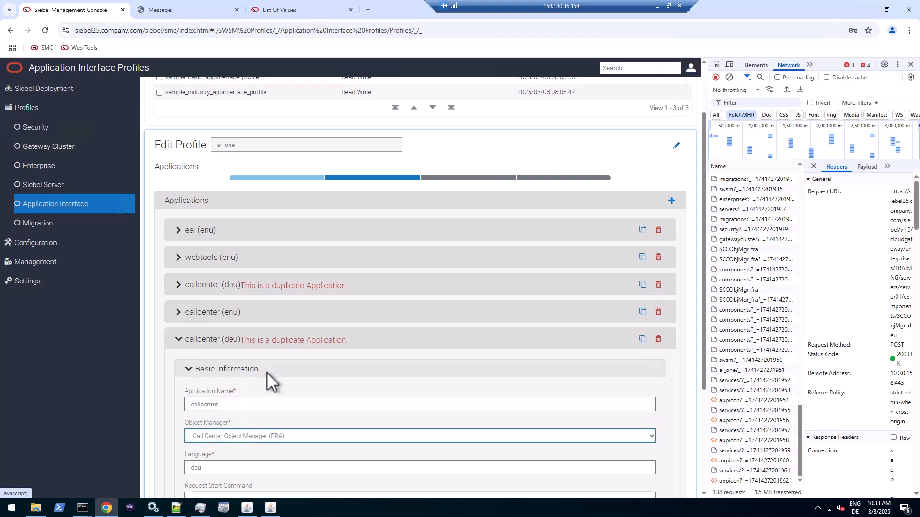
{"action": "left_click_drag", "start_coordinate": [250, 465], "coordinate": [169, 464]}
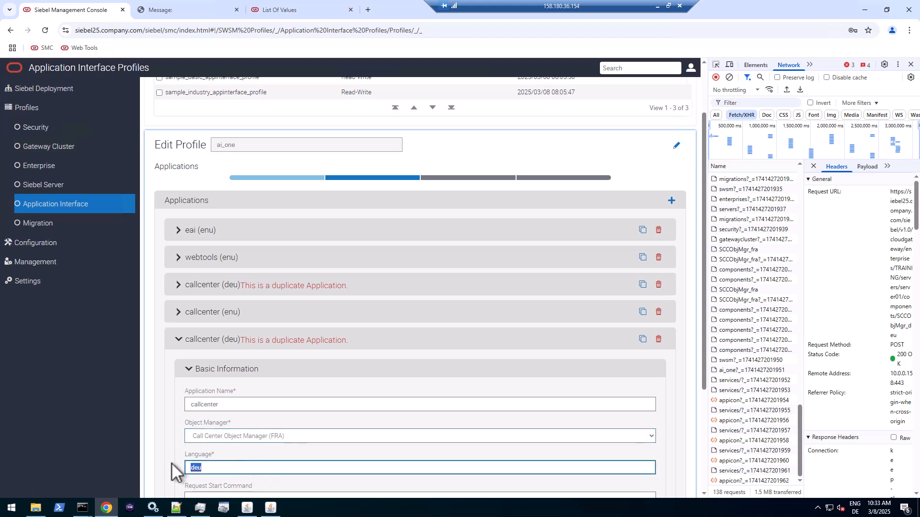
{"action": "type", "text": "fra"}
{"action": "scroll", "coordinate": [298, 436], "scroll_direction": "down", "scroll_amount": 1}
{"action": "scroll", "coordinate": [312, 426], "scroll_direction": "down", "scroll_amount": 2}
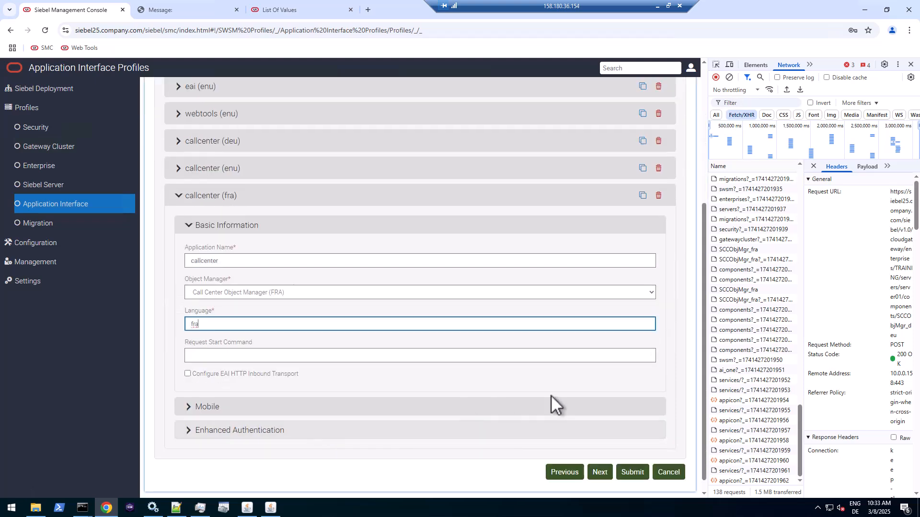
{"action": "left_click", "coordinate": [629, 472]}
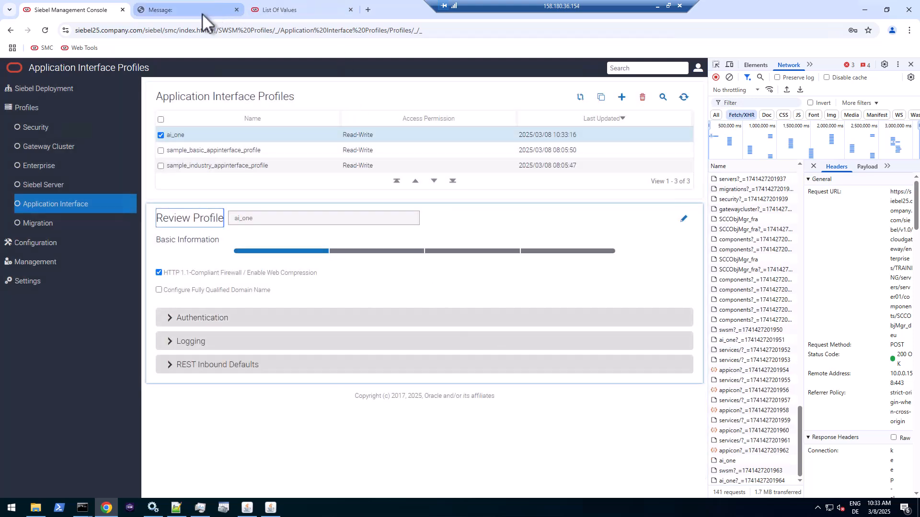
- Change the Call Center address from callcenter/deu to callcenter/fra and load it
{"action": "left_click", "coordinate": [202, 14]}
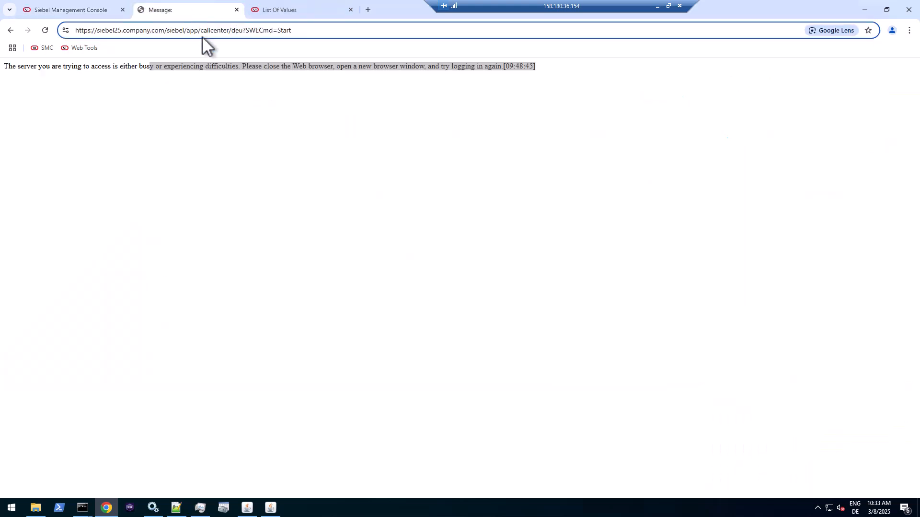
{"action": "left_click_drag", "start_coordinate": [229, 30], "coordinate": [392, 30]}
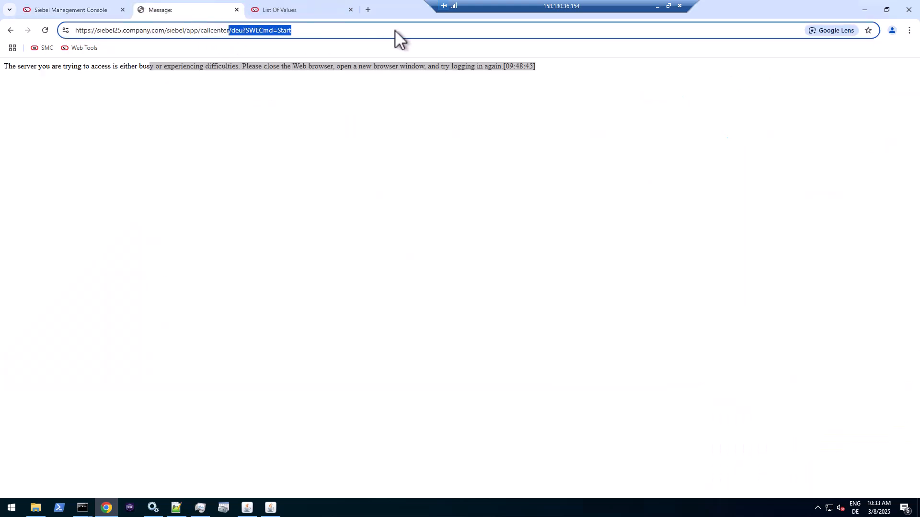
{"action": "type", "text": "/fra"}
{"action": "key", "text": "Return"}
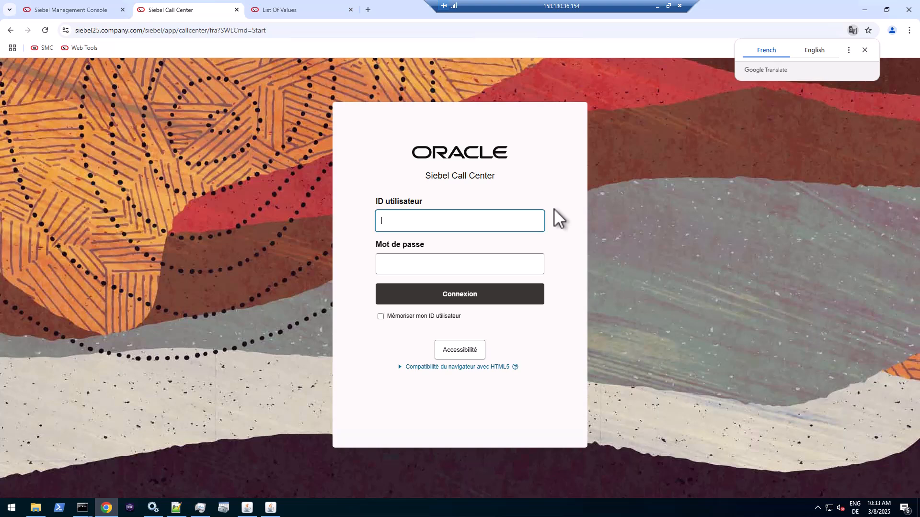
- Log in with the saved administrator user ID and password, dismissing the password breach warning
{"action": "left_click", "coordinate": [461, 225]}
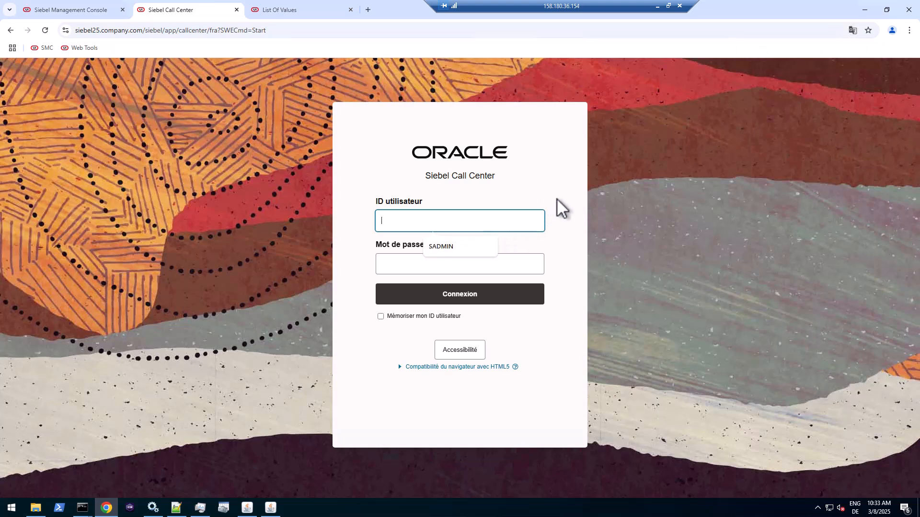
{"action": "left_click", "coordinate": [465, 245]}
{"action": "left_click", "coordinate": [450, 264]}
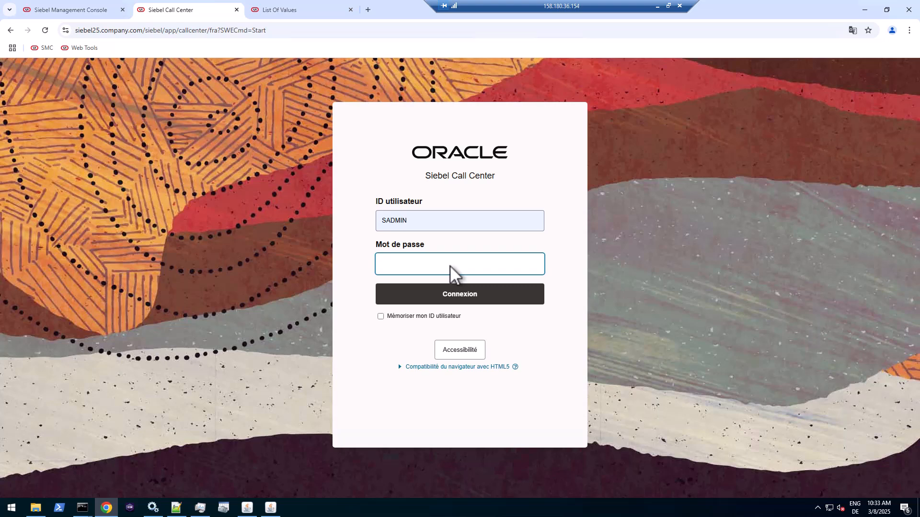
{"action": "type", "text": "•••••••"}
{"action": "left_click", "coordinate": [464, 294]}
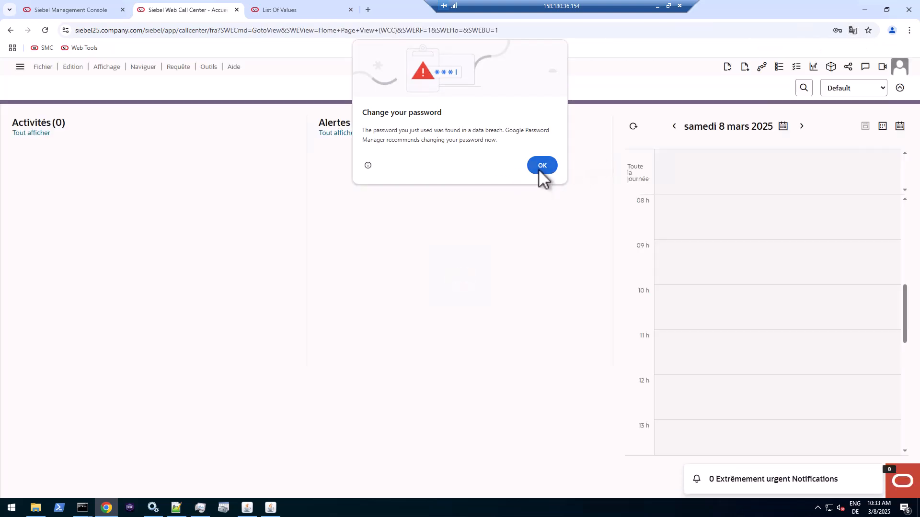
{"action": "left_click", "coordinate": [540, 167]}
{"action": "left_click", "coordinate": [21, 66]}
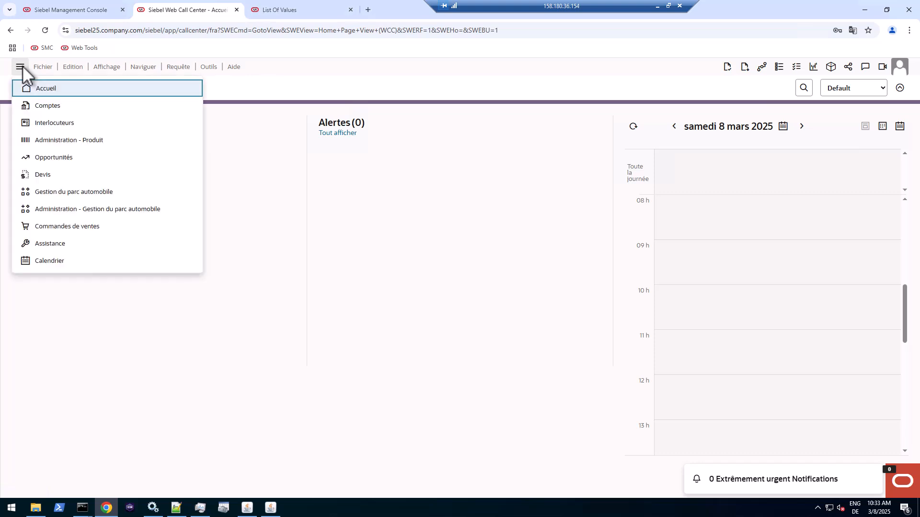
- Open the French Comptes screen, check its visibility options, and consult the Web Tools List of Values
{"action": "left_click", "coordinate": [43, 107]}
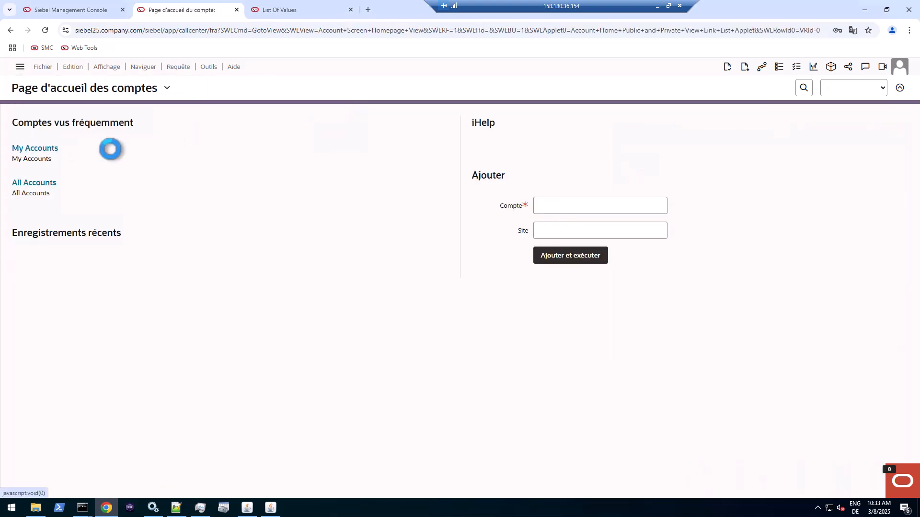
{"action": "left_click", "coordinate": [152, 125]}
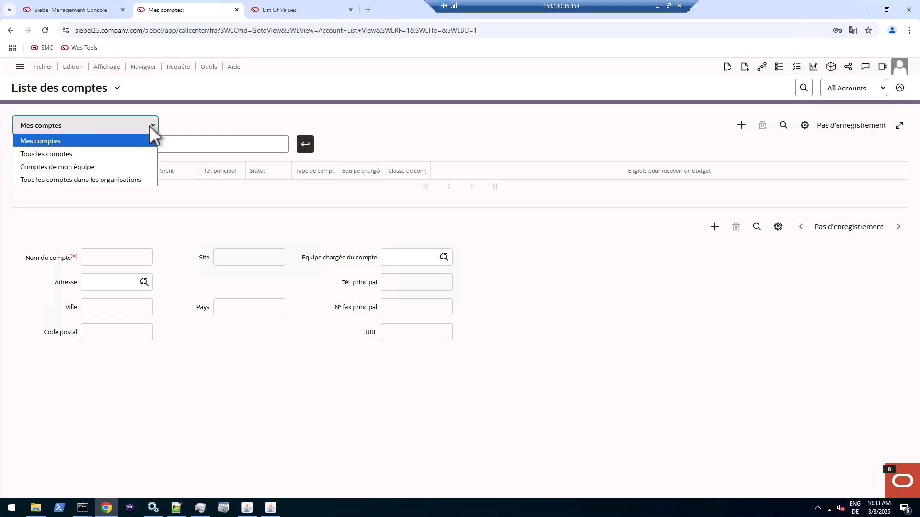
{"action": "left_click", "coordinate": [293, 123]}
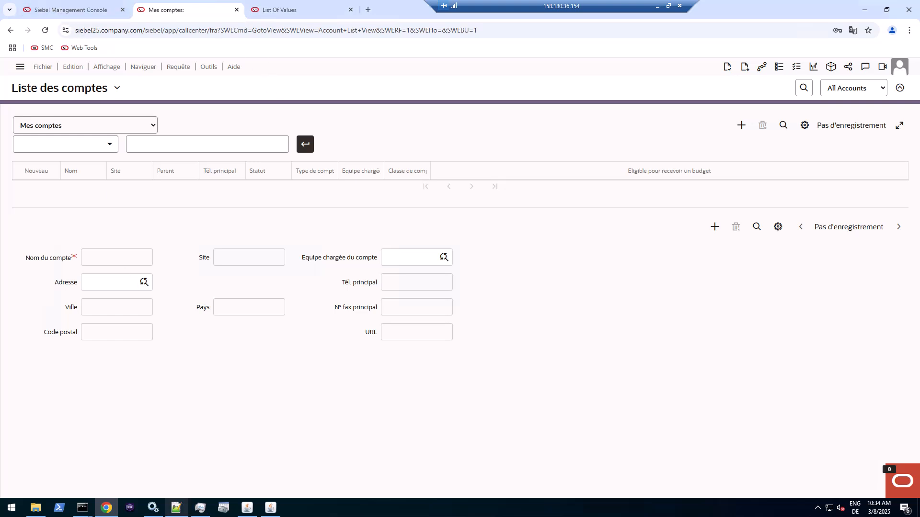
{"action": "left_click", "coordinate": [292, 14]}
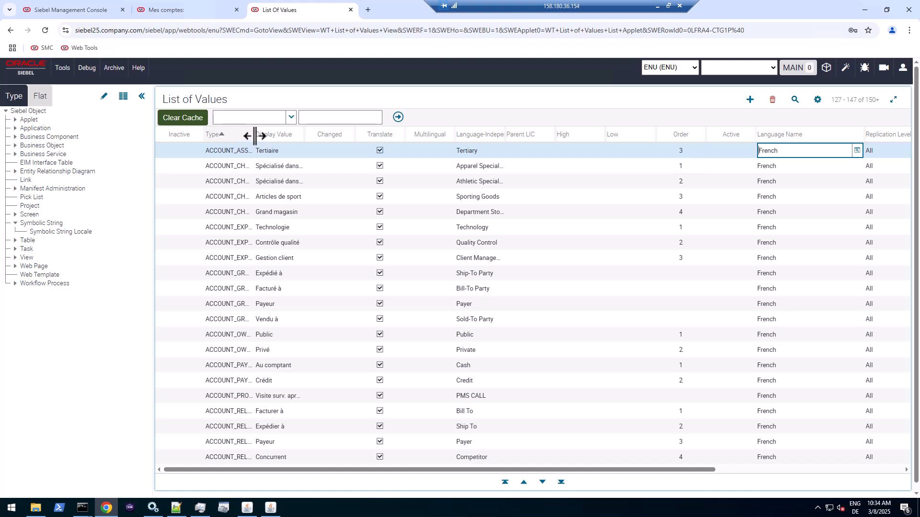
{"action": "left_click_drag", "start_coordinate": [252, 136], "coordinate": [352, 133]}
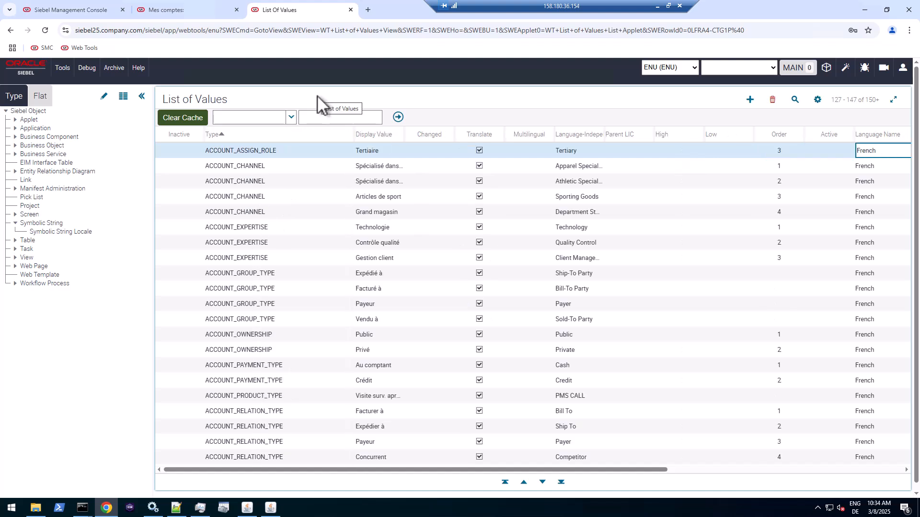
{"action": "left_click", "coordinate": [177, 9]}
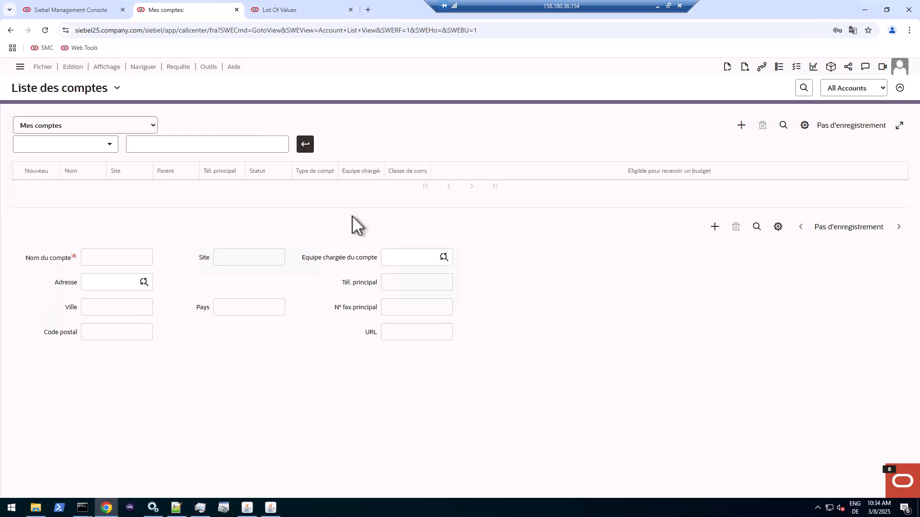
- Create a new account, browse its Statut picklist values keeping Active, then discard the unsaved record
{"action": "left_click", "coordinate": [741, 125]}
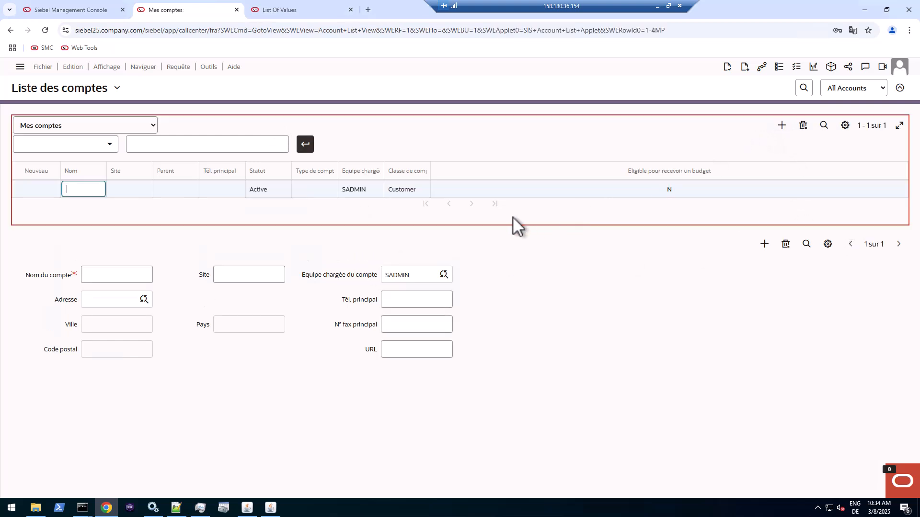
{"action": "left_click", "coordinate": [282, 188]}
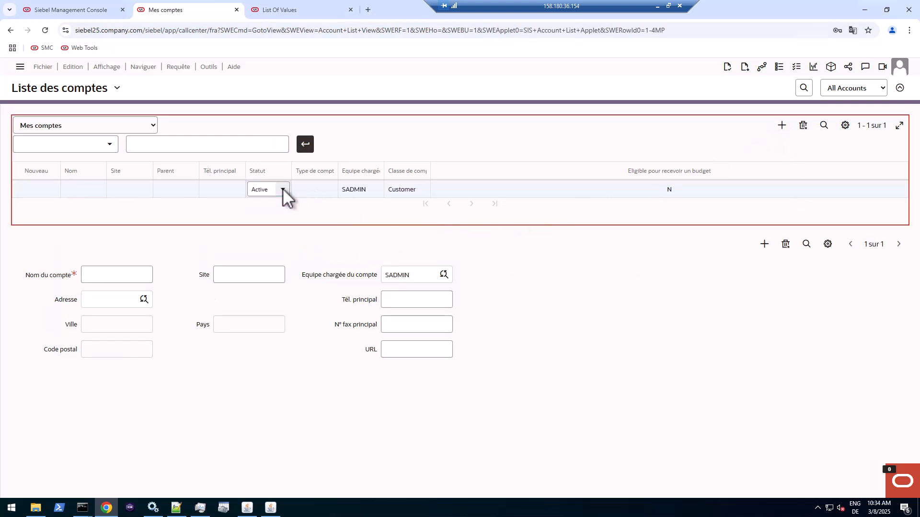
{"action": "left_click", "coordinate": [283, 188]}
{"action": "scroll", "coordinate": [293, 252], "scroll_direction": "down", "scroll_amount": 6}
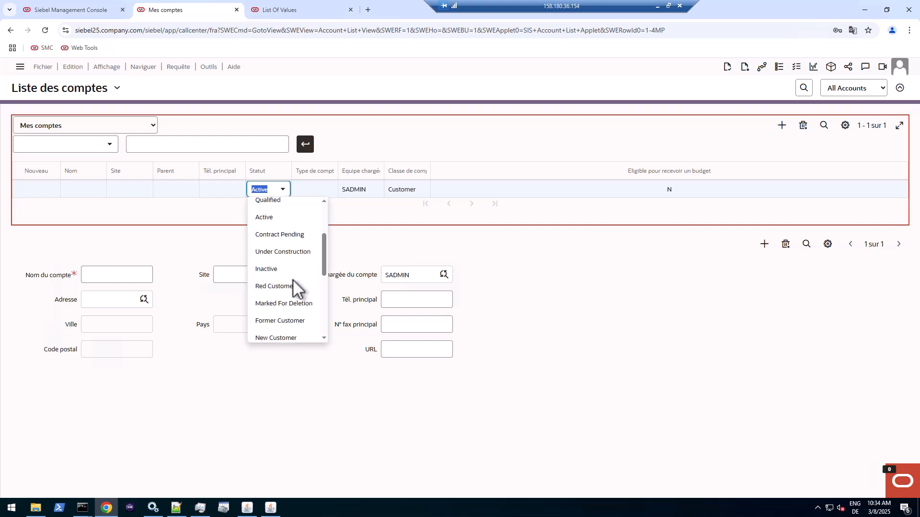
{"action": "scroll", "coordinate": [293, 282], "scroll_direction": "up", "scroll_amount": 6}
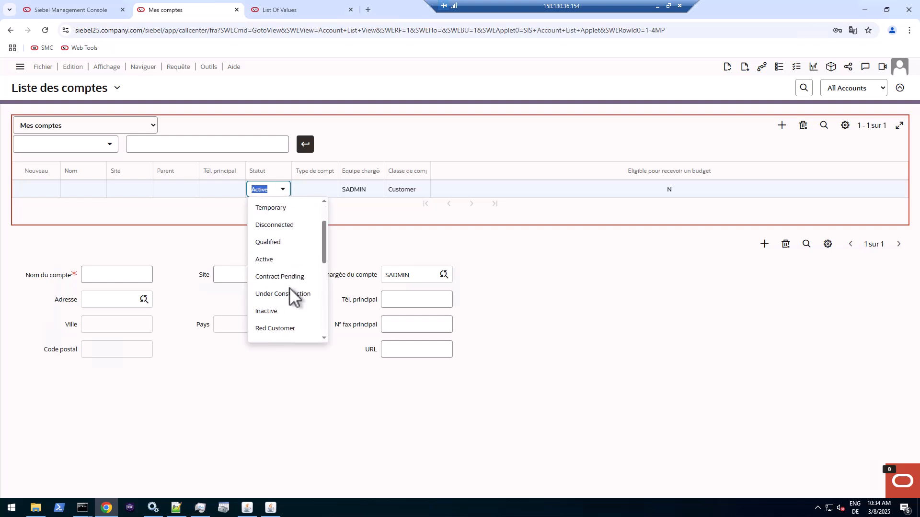
{"action": "left_click", "coordinate": [369, 242]}
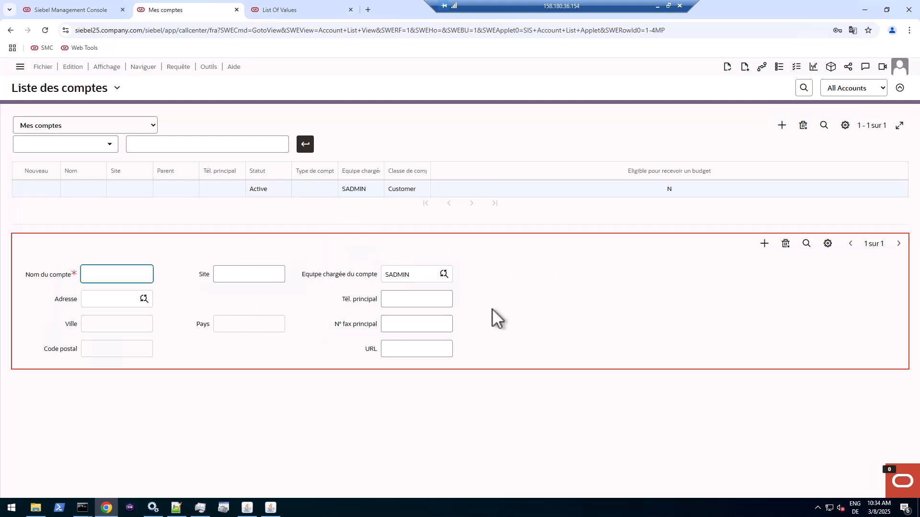
{"action": "key", "text": "Escape"}
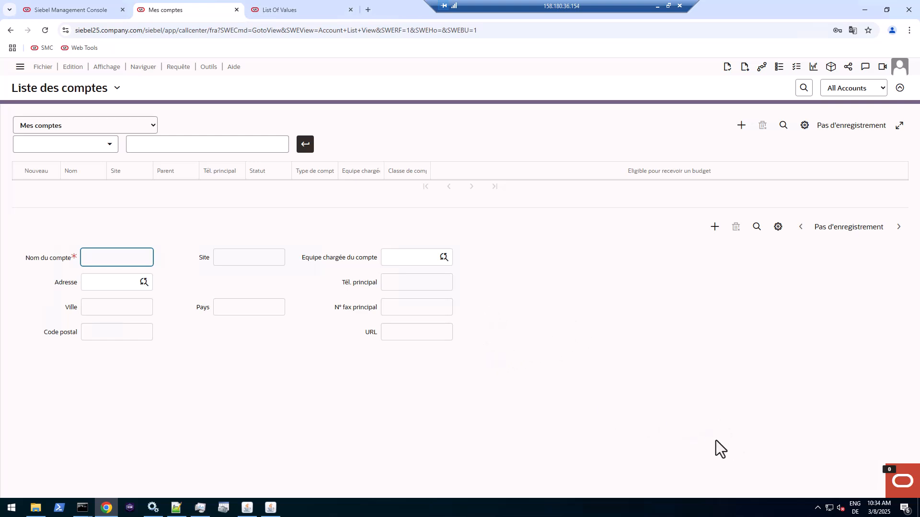
- Launch Siebel Enterprise Database Server Configuration, accept directories and Oracle platform, and choose Run Database Utilities
{"action": "left_click", "coordinate": [12, 509]}
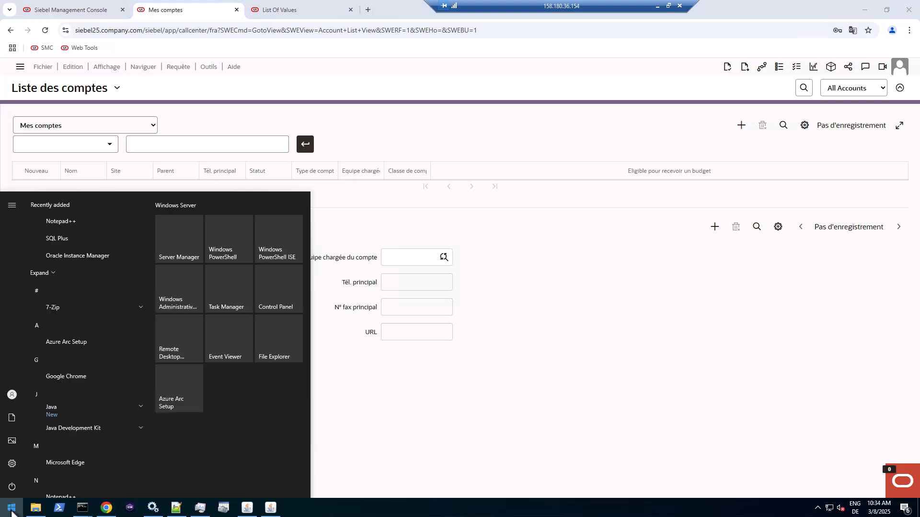
{"action": "scroll", "coordinate": [61, 452], "scroll_direction": "down", "scroll_amount": 4}
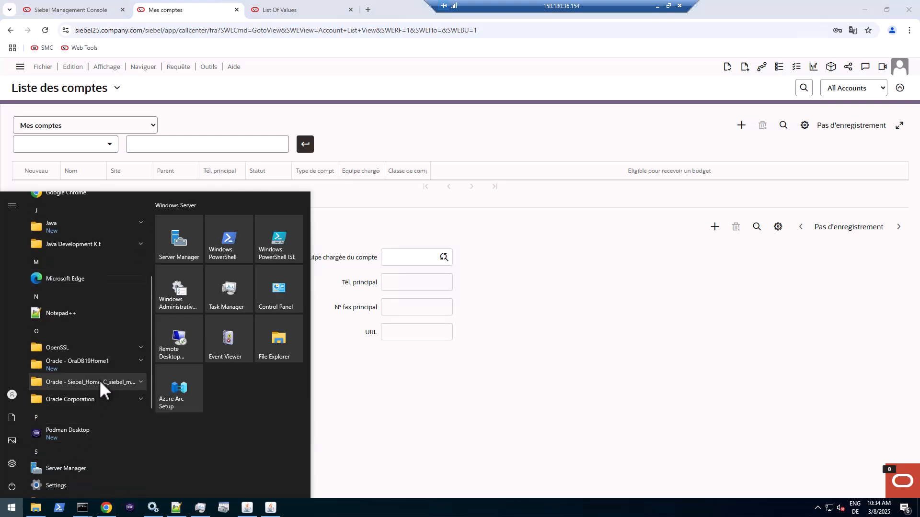
{"action": "scroll", "coordinate": [101, 383], "scroll_direction": "down", "scroll_amount": 3}
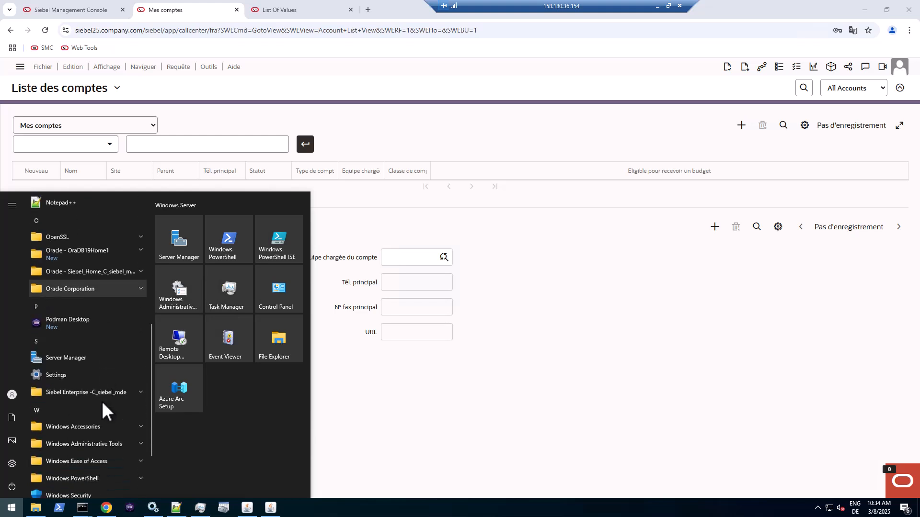
{"action": "left_click", "coordinate": [116, 364]}
{"action": "left_click", "coordinate": [101, 383]}
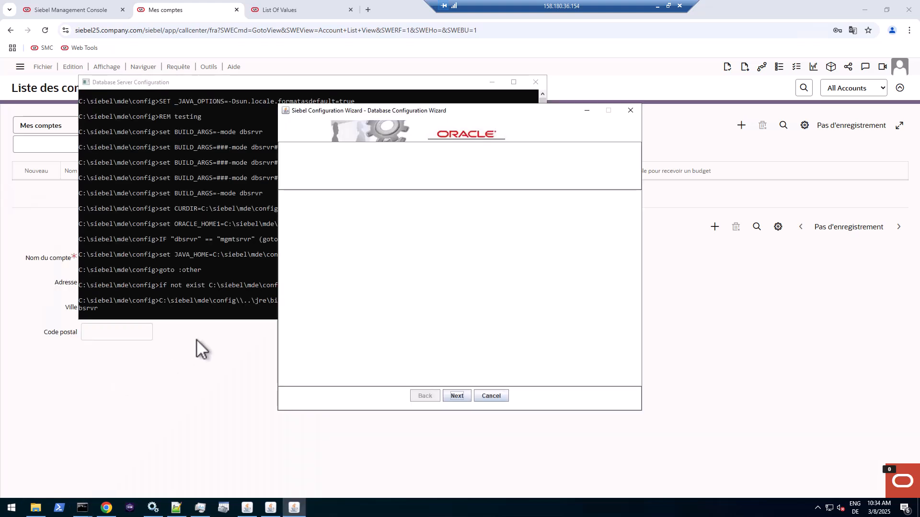
{"action": "left_click", "coordinate": [456, 397]}
{"action": "left_click", "coordinate": [455, 397]}
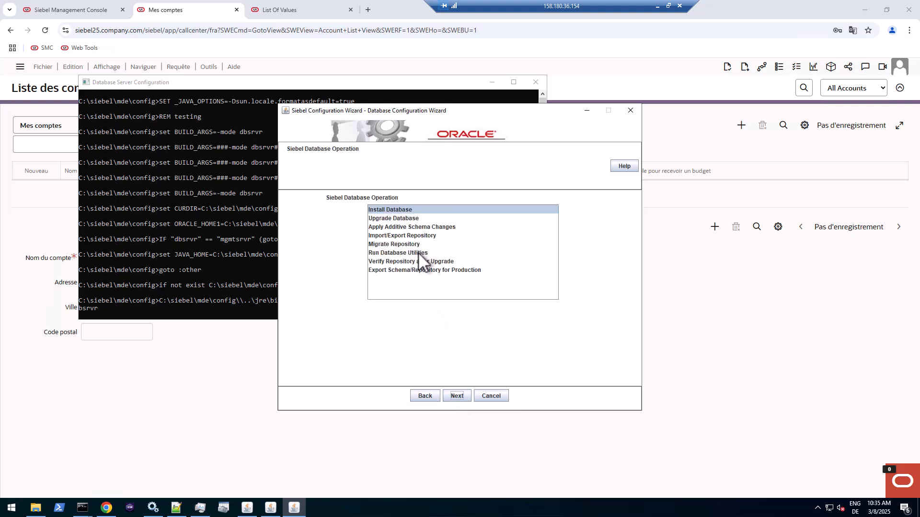
{"action": "left_click", "coordinate": [418, 252]}
- Choose Multilingual List of Value Conversion with the Translate operation and English (American) base language
{"action": "left_click", "coordinate": [463, 395]}
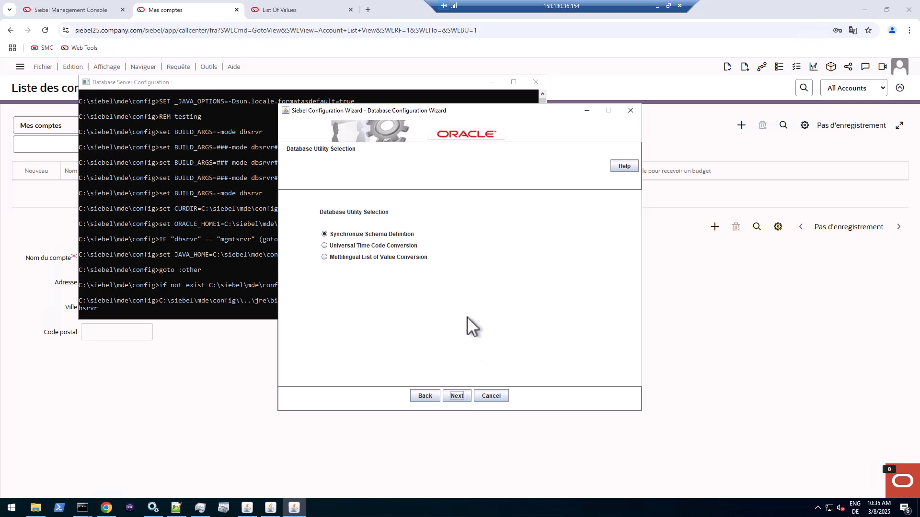
{"action": "left_click", "coordinate": [390, 259]}
{"action": "left_click", "coordinate": [461, 396]}
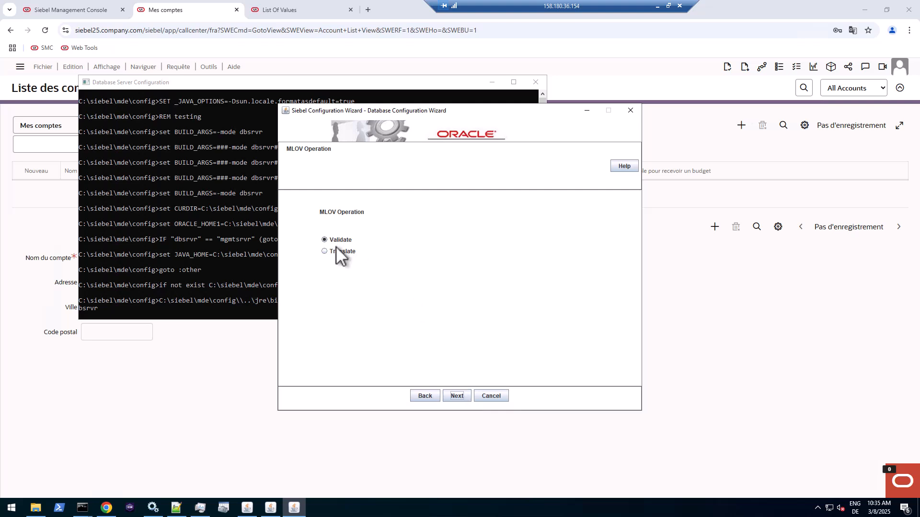
{"action": "left_click", "coordinate": [325, 251]}
{"action": "left_click", "coordinate": [456, 397]}
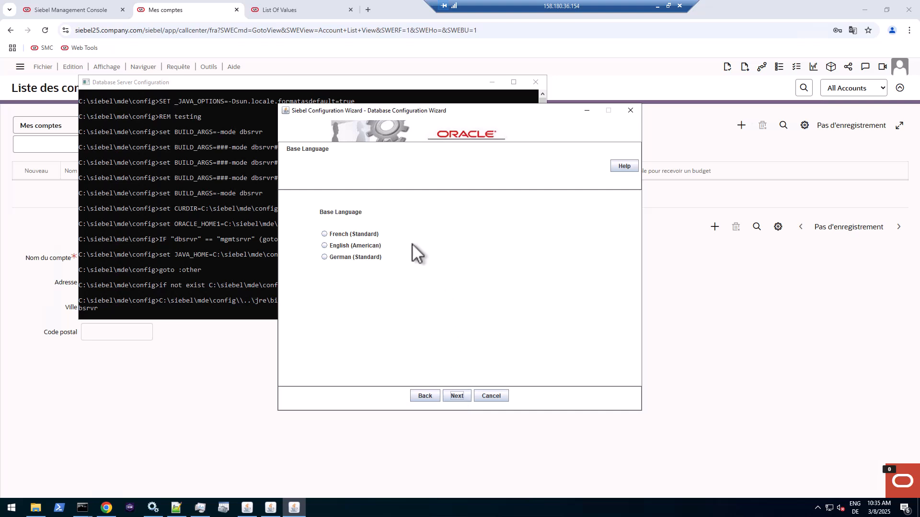
{"action": "left_click", "coordinate": [325, 246]}
{"action": "left_click", "coordinate": [456, 397]}
- Copy SiebelInstall_DSN from the ODBC Data Source Administrator into the wizard's data source field and continue
{"action": "left_click", "coordinate": [410, 206]}
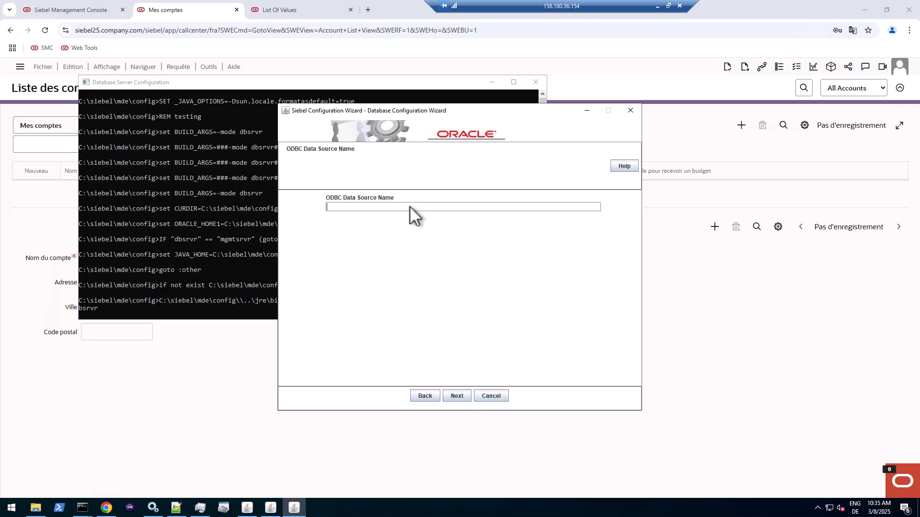
{"action": "left_click", "coordinate": [223, 508]}
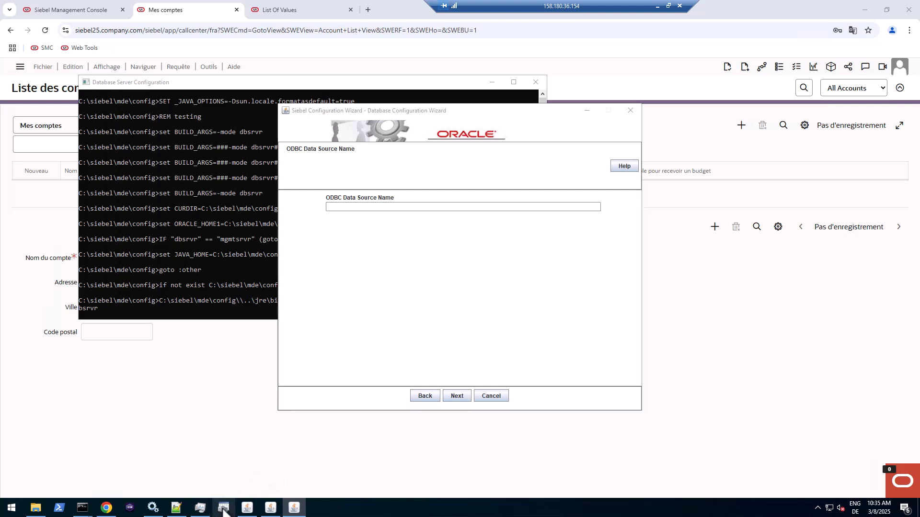
{"action": "left_click", "coordinate": [375, 181]}
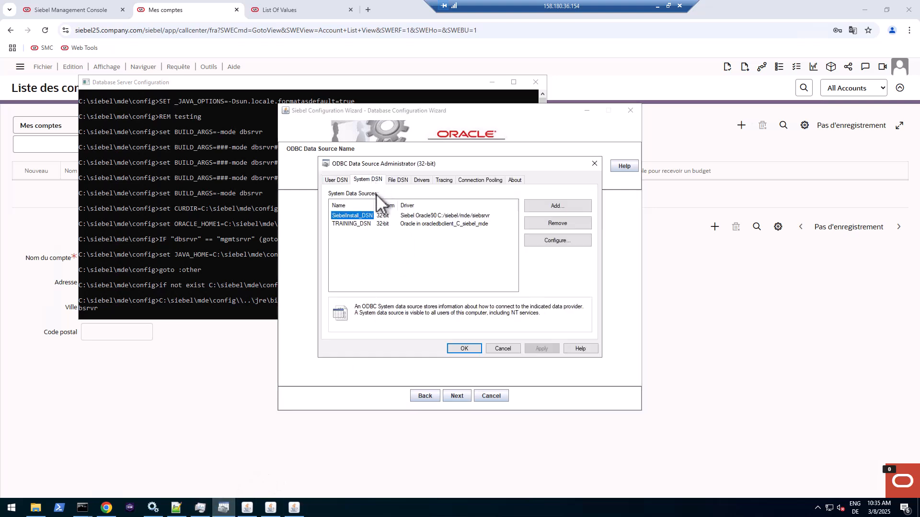
{"action": "double_click", "coordinate": [355, 216]}
{"action": "key", "text": "Tab"}
{"action": "double_click", "coordinate": [457, 182]}
{"action": "key", "text": "ctrl+c"}
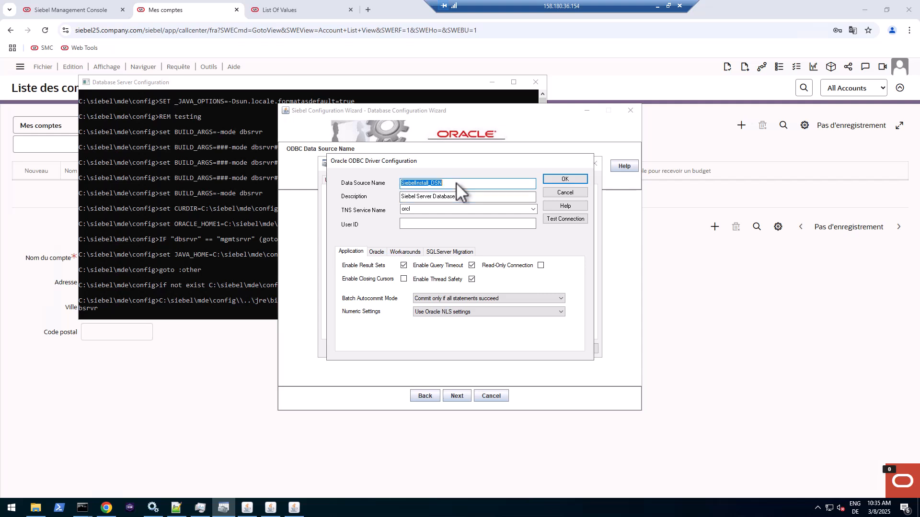
{"action": "left_click", "coordinate": [299, 249]}
{"action": "left_click", "coordinate": [386, 206]}
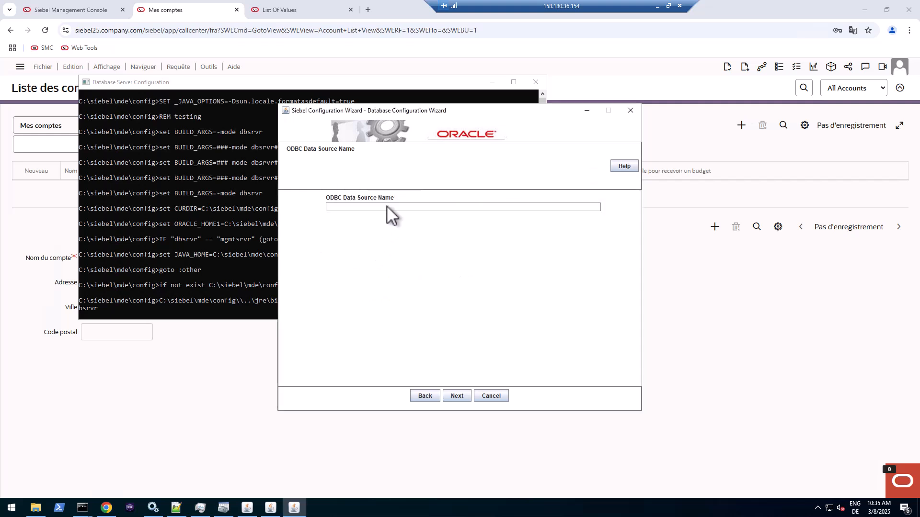
{"action": "key", "text": "ctrl+v"}
{"action": "left_click", "coordinate": [461, 400]}
- Enter the database user name, password and password confirmation
{"action": "left_click", "coordinate": [404, 208]}
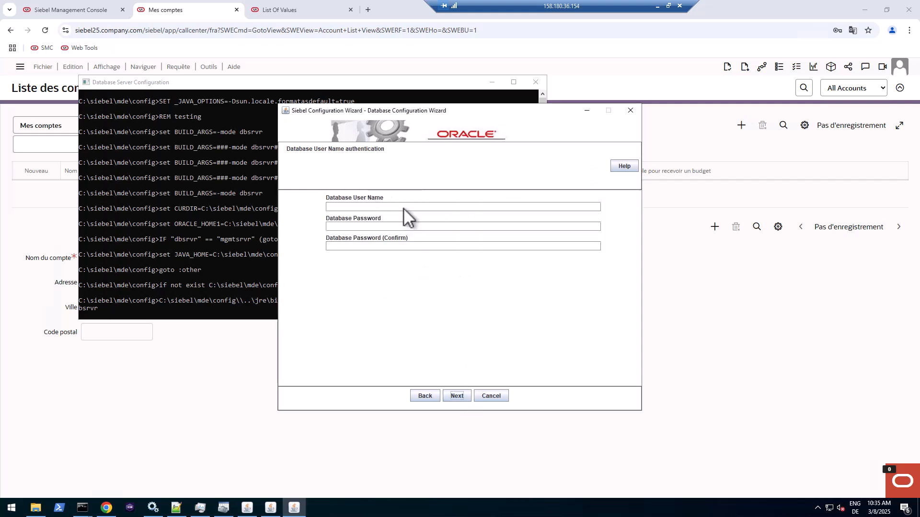
{"action": "type", "text": "SADMINWelcome1"}
{"action": "key", "text": "shift+Left"}
{"action": "key", "text": "shift+Left"}
{"action": "key", "text": "shift+Left"}
{"action": "key", "text": "shift+Left"}
{"action": "key", "text": "shift+Left"}
{"action": "key", "text": "shift+Left"}
{"action": "key", "text": "shift+Left"}
{"action": "key", "text": "shift+Left"}
{"action": "key", "text": "shift+Left"}
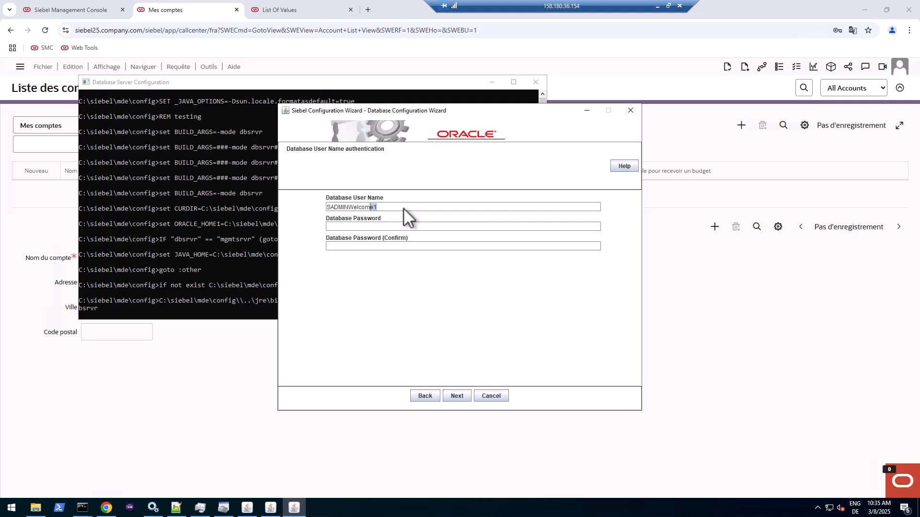
{"action": "key", "text": "shift+Right"}
{"action": "key", "text": "shift+Right"}
{"action": "key", "text": "ctrl+x"}
{"action": "key", "text": "Tab"}
{"action": "key", "text": "ctrl+v"}
{"action": "key", "text": "BackSpace"}
{"action": "key", "text": "ctrl+v"}
{"action": "left_click", "coordinate": [458, 395]}
- Enter table owner SIEBEL with its password, accept Siebel Repository, SSE_ROLE and mlov_translate defaults through Summary
{"action": "left_click", "coordinate": [414, 206]}
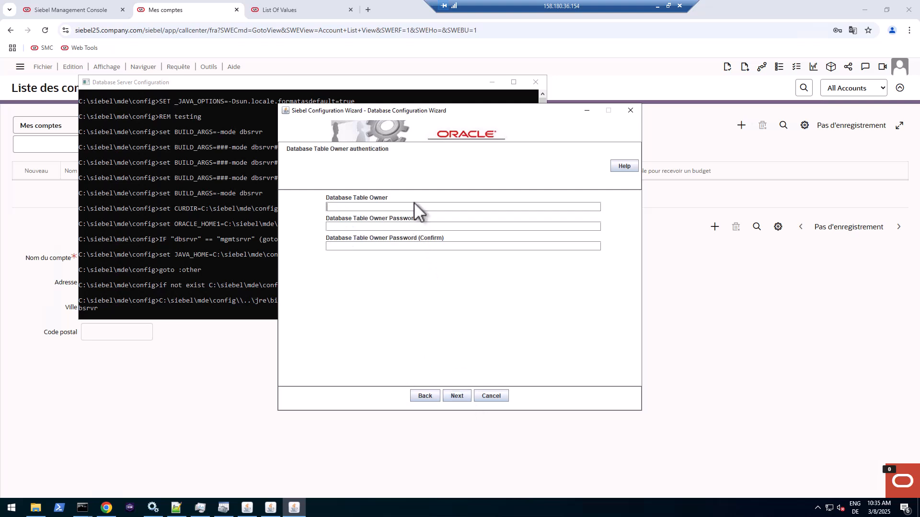
{"action": "type", "text": "SIEBEL"}
{"action": "key", "text": "ctrl+v"}
{"action": "key", "text": "ctrl+v"}
{"action": "left_click", "coordinate": [461, 395]}
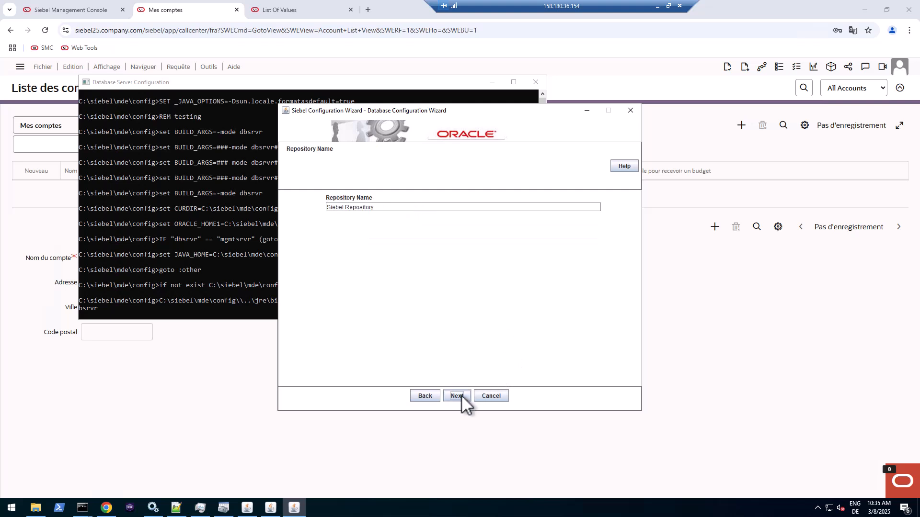
{"action": "left_click", "coordinate": [460, 395]}
{"action": "left_click", "coordinate": [461, 394]}
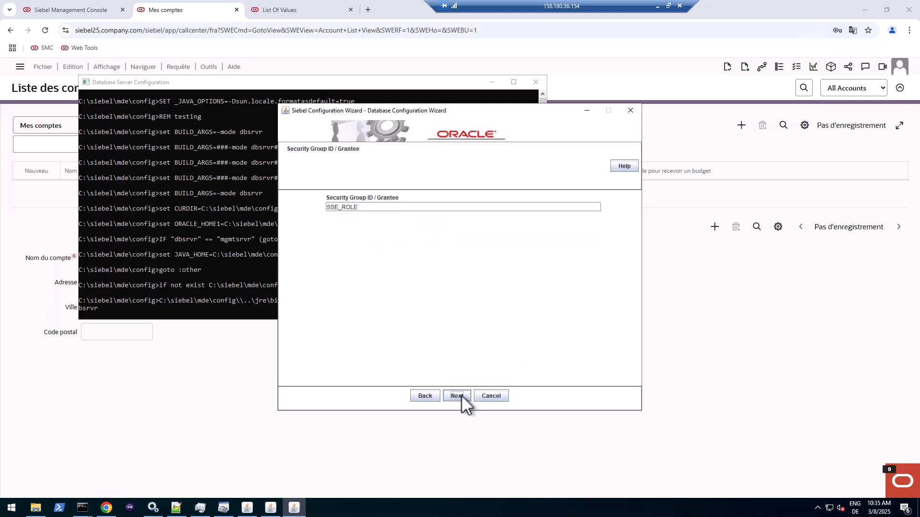
{"action": "left_click", "coordinate": [461, 394]}
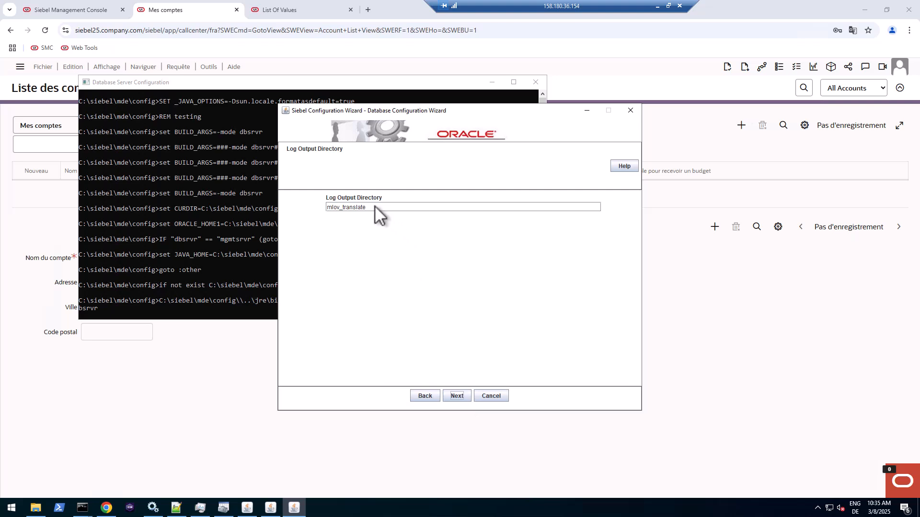
{"action": "left_click", "coordinate": [457, 395]}
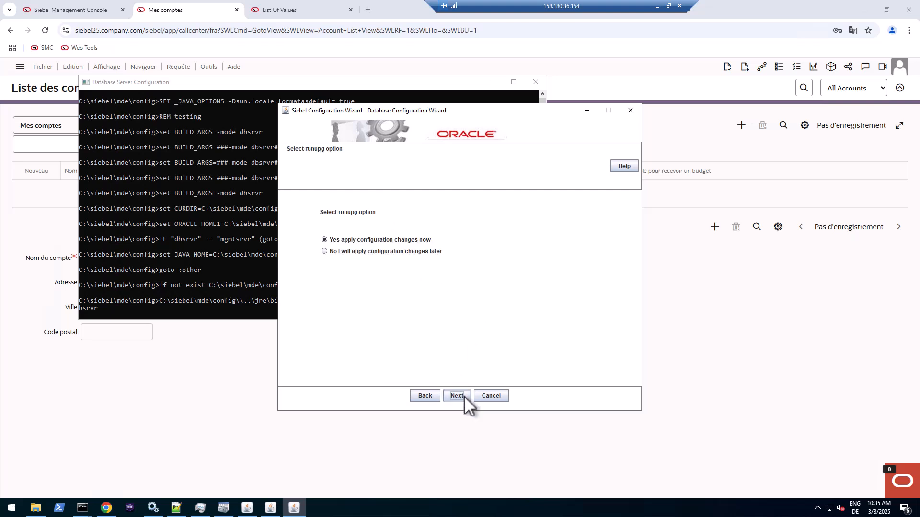
{"action": "left_click", "coordinate": [459, 395]}
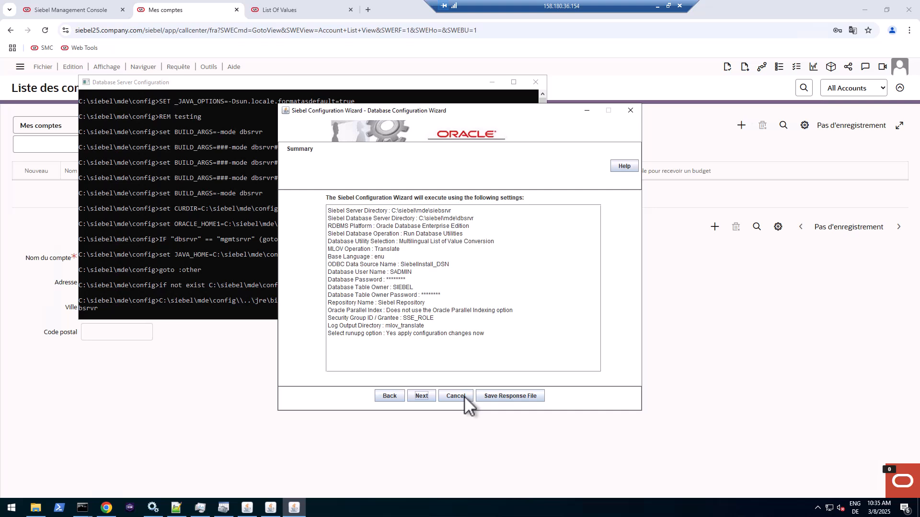
- Run the MLOV translation upgrade until Execution Completed and dismiss the completion messages
{"action": "left_click", "coordinate": [427, 397]}
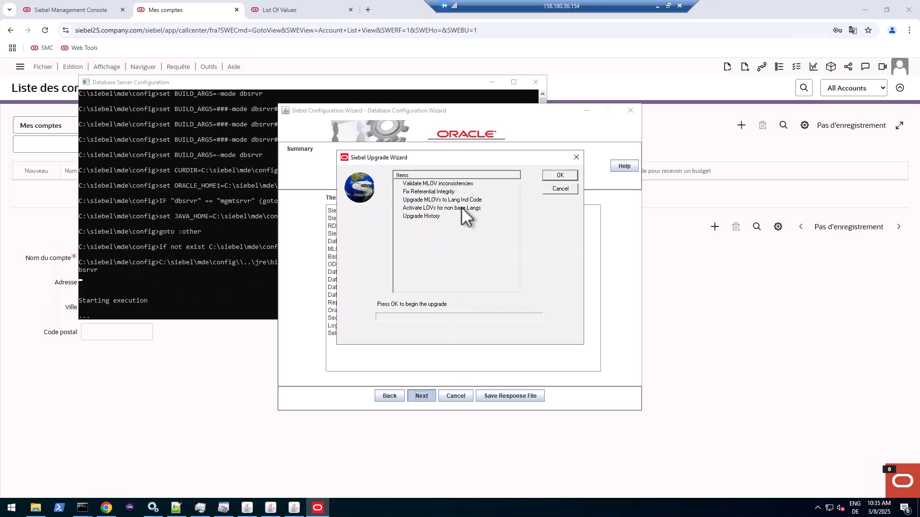
{"action": "left_click", "coordinate": [550, 174]}
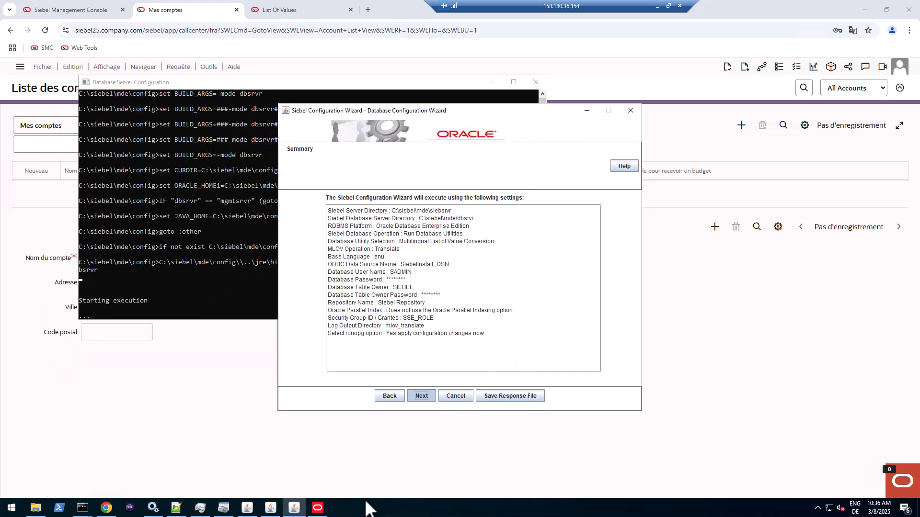
{"action": "left_click", "coordinate": [317, 507]}
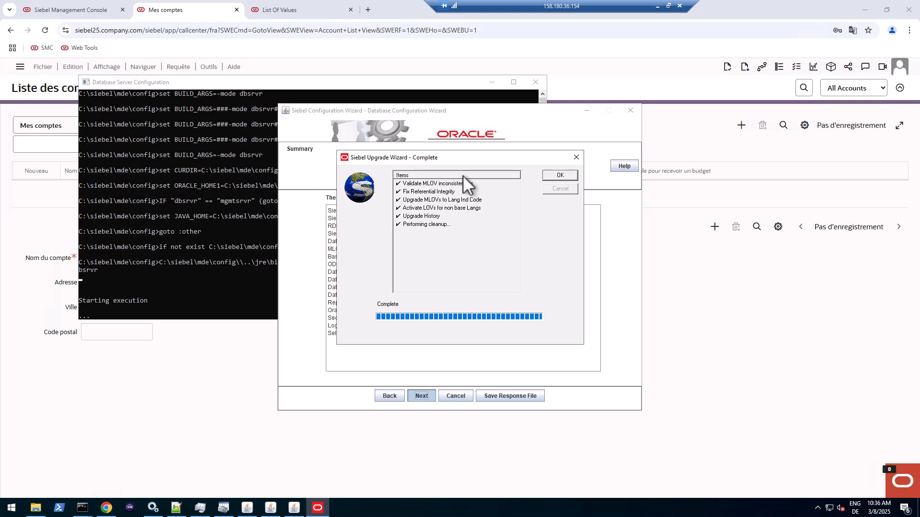
{"action": "left_click", "coordinate": [568, 175]}
{"action": "left_click", "coordinate": [460, 268]}
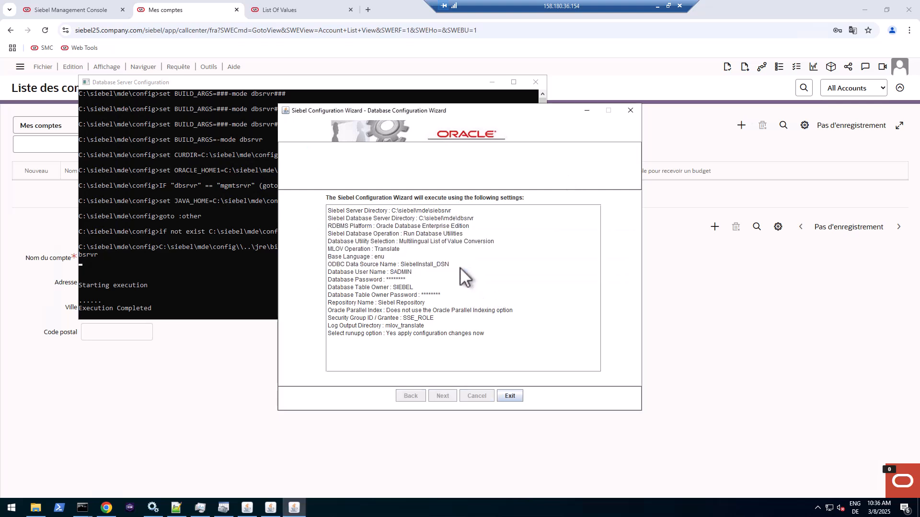
- Close the wizard and relaunch the database server configuration from the programs list
{"action": "left_click", "coordinate": [510, 395]}
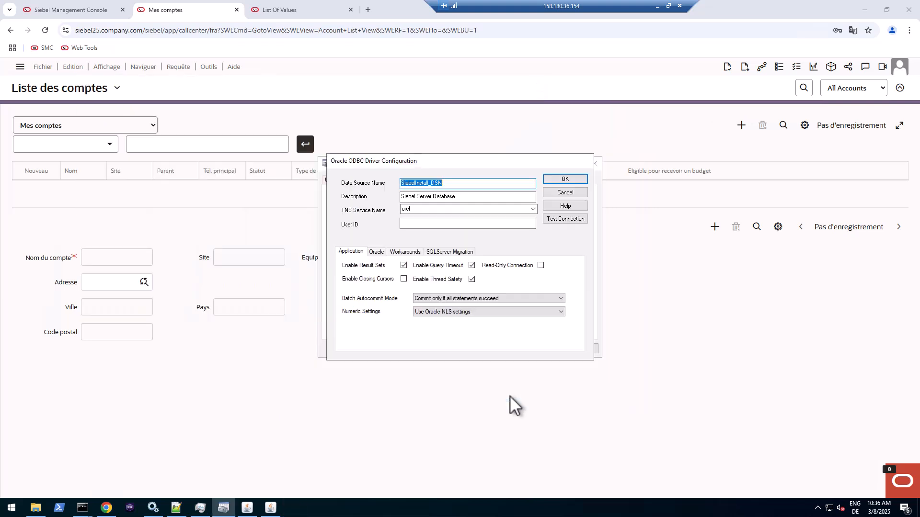
{"action": "left_click", "coordinate": [12, 507]}
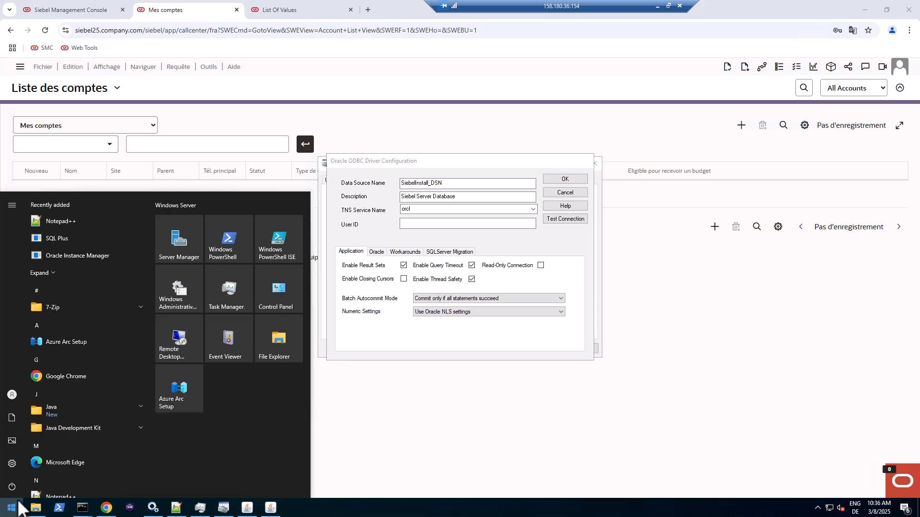
{"action": "scroll", "coordinate": [102, 444], "scroll_direction": "down", "scroll_amount": 8}
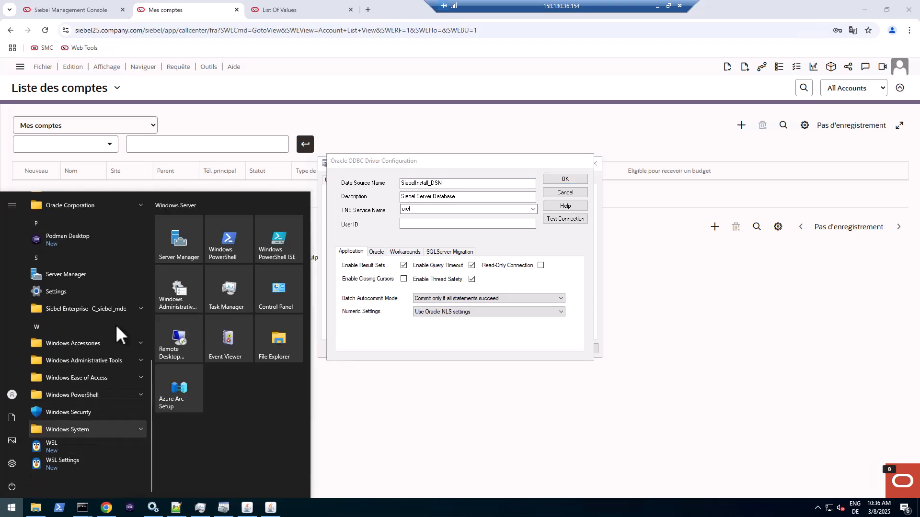
{"action": "left_click", "coordinate": [105, 314]}
{"action": "left_click", "coordinate": [96, 328]}
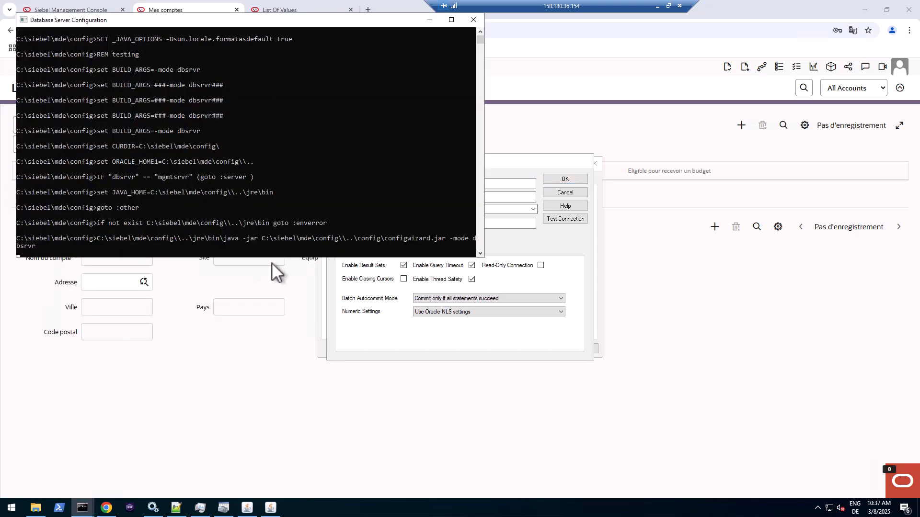
- Accept the server directories and Oracle platform, and choose adding a language to the existing database
{"action": "left_click", "coordinate": [456, 396]}
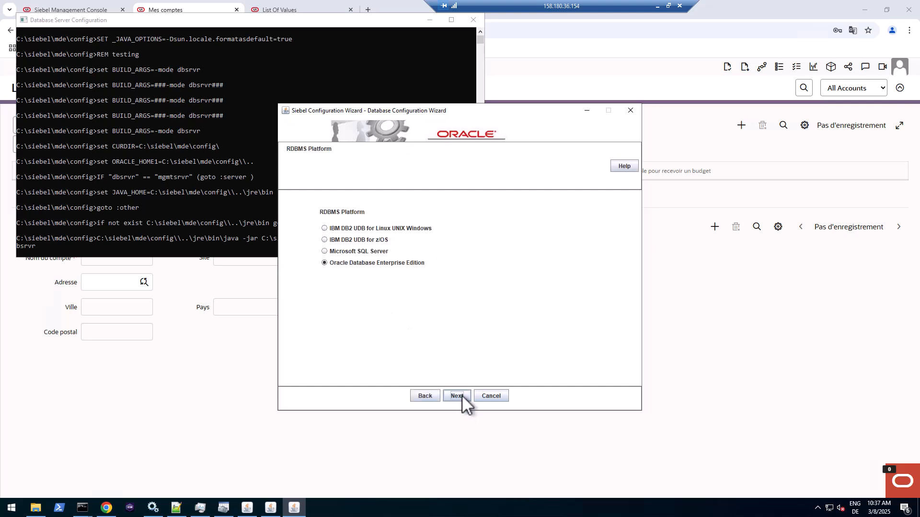
{"action": "left_click", "coordinate": [457, 396]}
{"action": "left_click", "coordinate": [461, 395]}
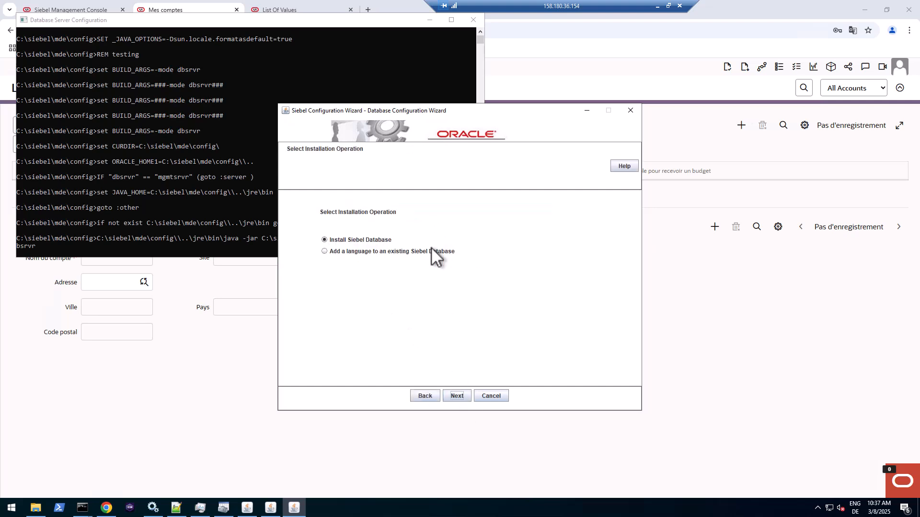
{"action": "left_click", "coordinate": [431, 249]}
{"action": "left_click", "coordinate": [457, 396]}
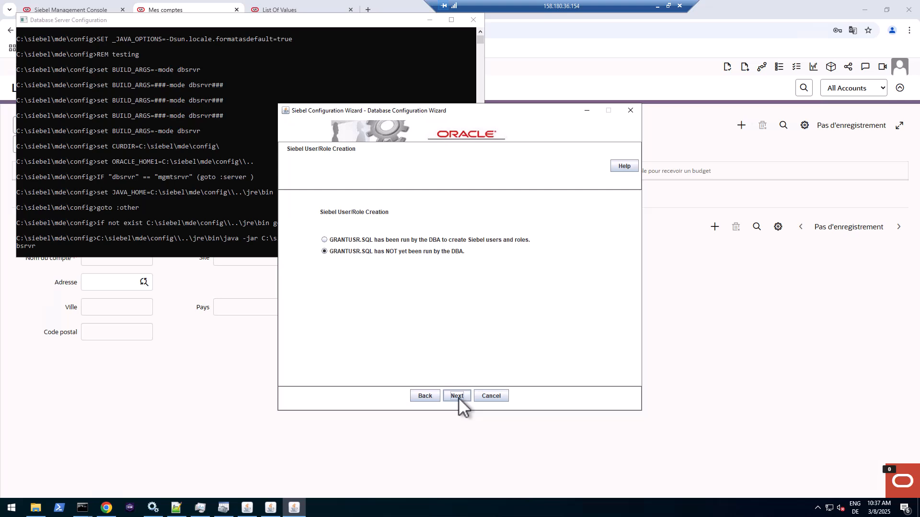
- Mark GRANTUSR.SQL as already run and enter orcl as the SQLNet connect string
{"action": "left_click", "coordinate": [427, 240]}
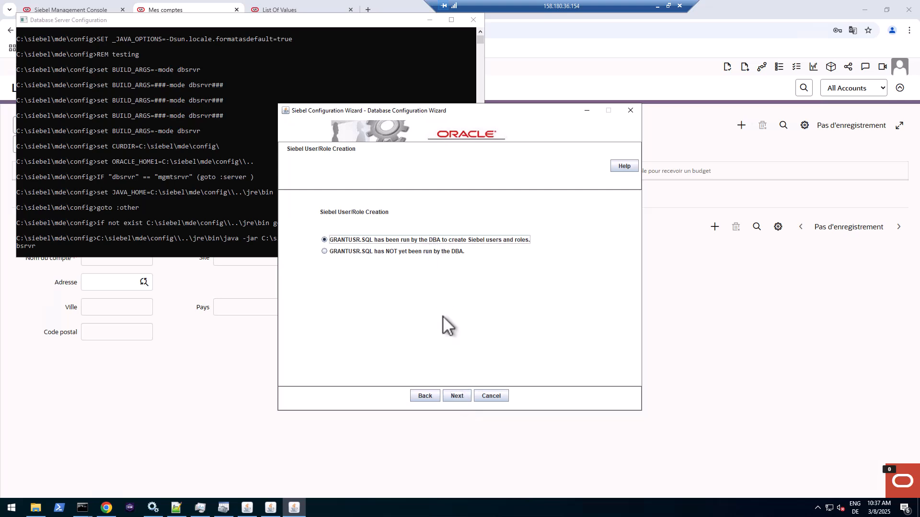
{"action": "left_click", "coordinate": [462, 395]}
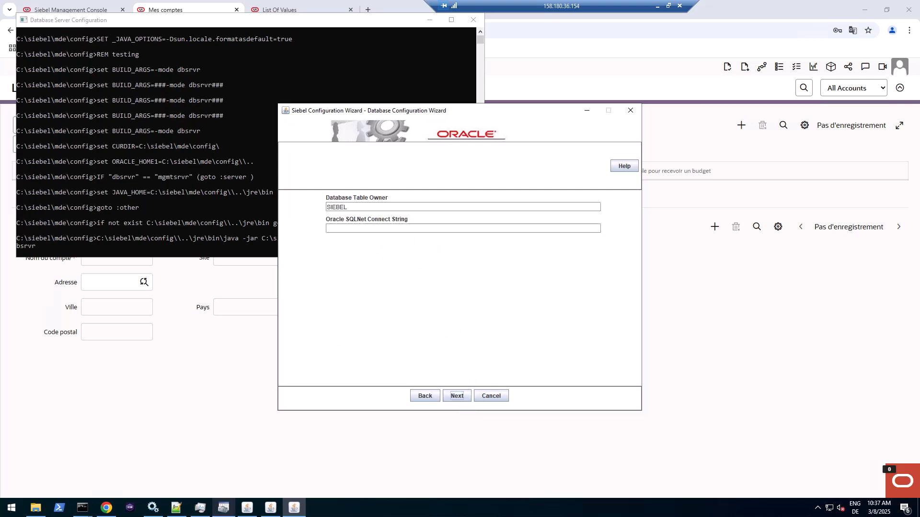
{"action": "left_click", "coordinate": [224, 508]}
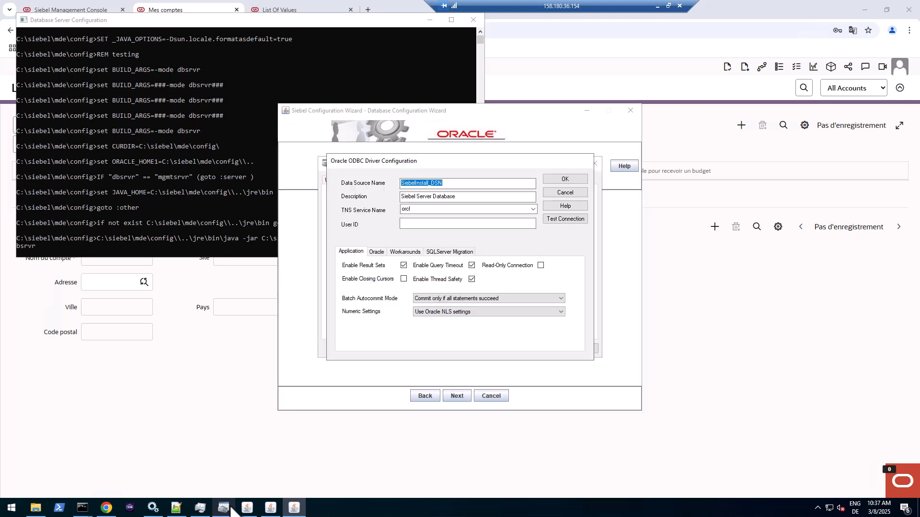
{"action": "left_click", "coordinate": [283, 308]}
{"action": "left_click", "coordinate": [380, 227]}
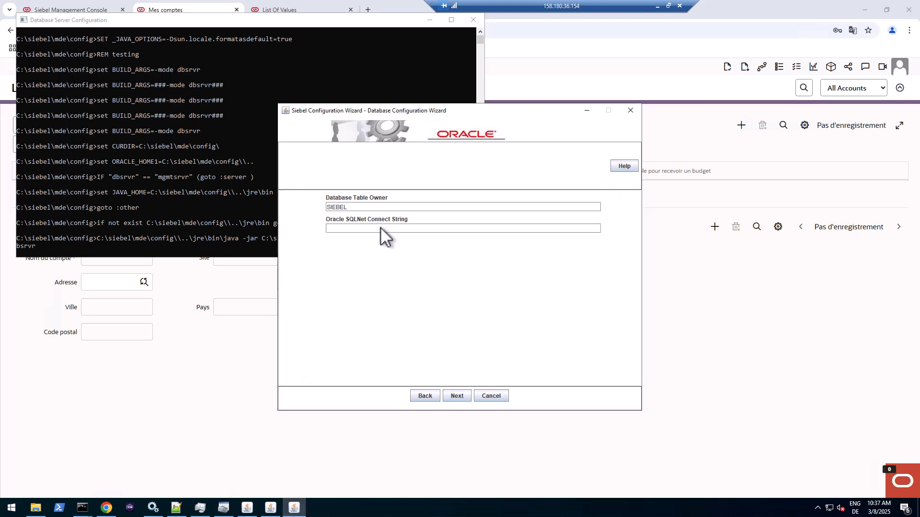
{"action": "type", "text": "orcl"}
- Choose English (American) as the base language and German (Standard) as the language to add
{"action": "left_click", "coordinate": [456, 396]}
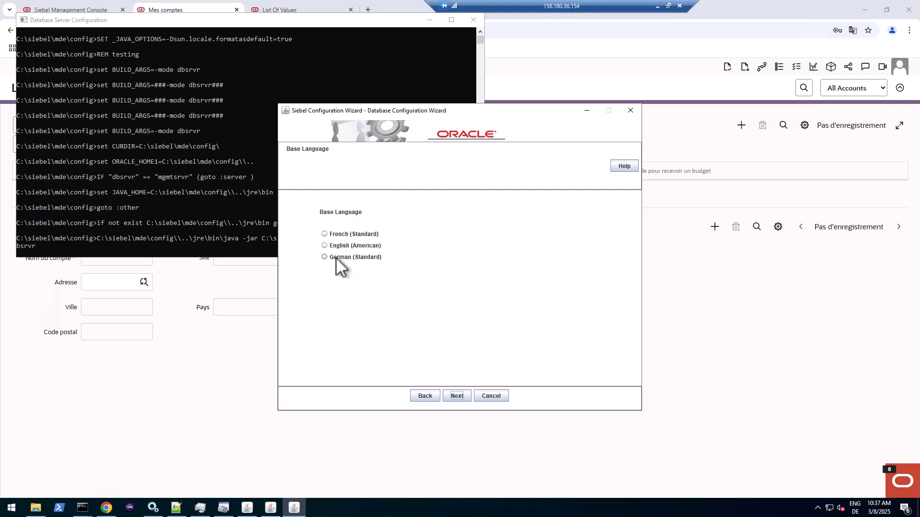
{"action": "left_click", "coordinate": [332, 249]}
{"action": "left_click", "coordinate": [453, 397]}
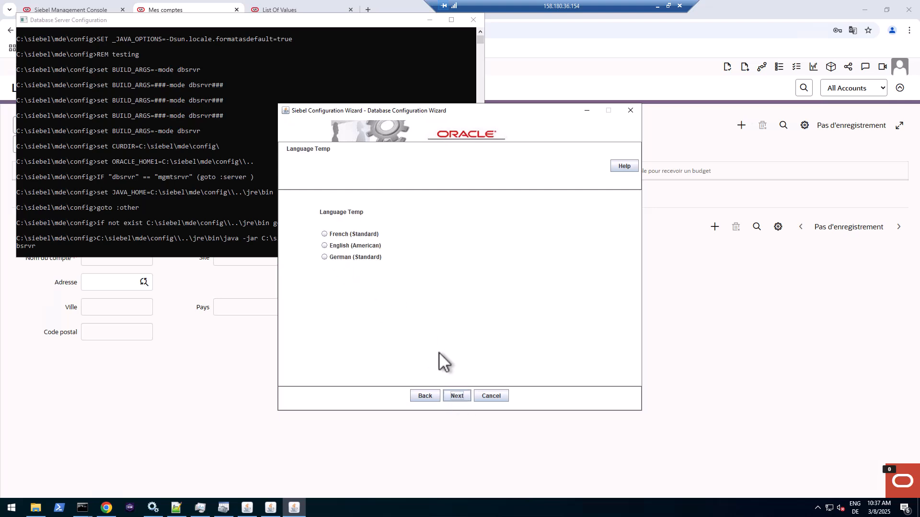
{"action": "left_click", "coordinate": [325, 257]}
- Enter SADM as the database user name and fill in and confirm its password
{"action": "left_click", "coordinate": [458, 396]}
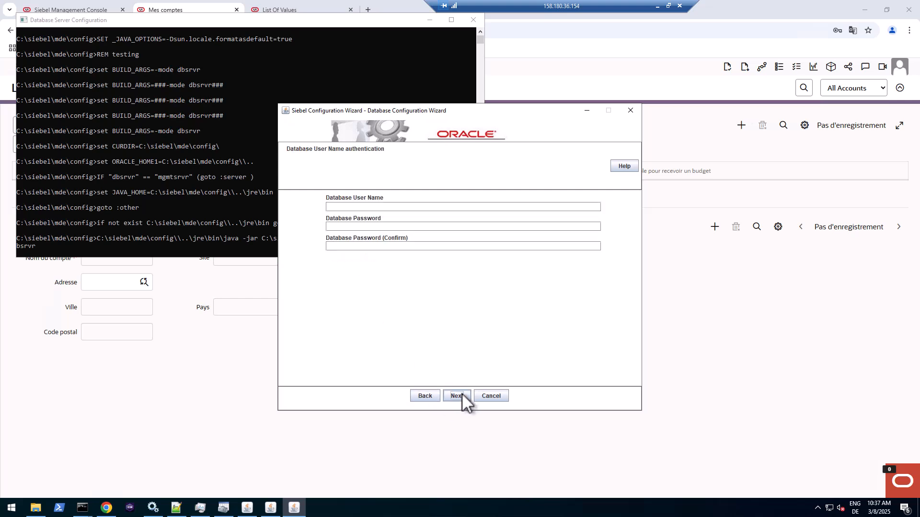
{"action": "left_click", "coordinate": [412, 207]}
{"action": "type", "text": "SADM"}
{"action": "type", "text": "Welcome1"}
{"action": "key", "text": "shift+Left"}
{"action": "key", "text": "shift+Left"}
{"action": "key", "text": "shift+Left"}
{"action": "key", "text": "shift+Left"}
{"action": "key", "text": "shift+Left"}
{"action": "key", "text": "shift+Left"}
{"action": "key", "text": "shift+Left"}
{"action": "key", "text": "shift+Left"}
{"action": "key", "text": "ctrl+x"}
{"action": "key", "text": "Tab"}
{"action": "key", "text": "ctrl+v"}
{"action": "key", "text": "Tab"}
{"action": "key", "text": "ctrl+v"}
{"action": "key", "text": "Return"}
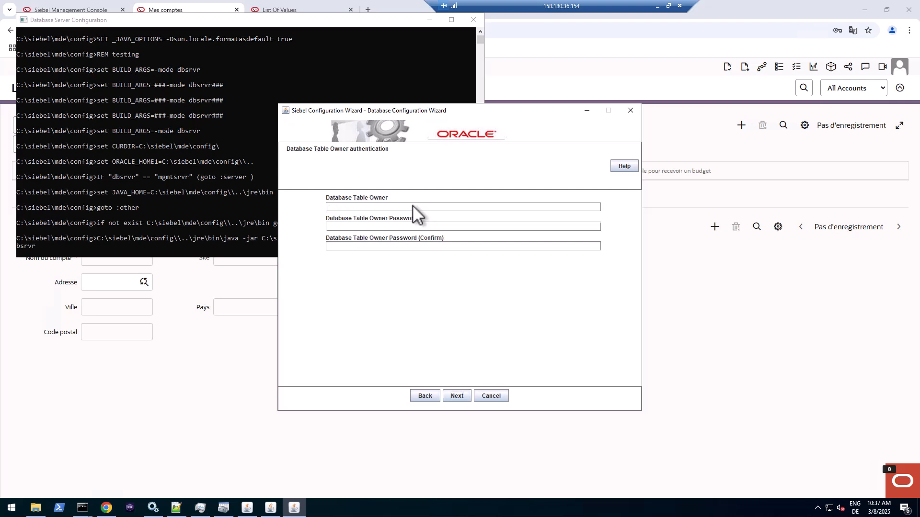
- Enter SIEBEL as the table owner and fill in and confirm its password
{"action": "type", "text": "SIEBEL"}
{"action": "key", "text": "Tab"}
{"action": "key", "text": "ctrl+v"}
{"action": "key", "text": "Tab"}
{"action": "key", "text": "ctrl+v"}
- Keep the ODBC driver, repository name, parallel index setting and SSE_ROLE grantee defaults
{"action": "left_click", "coordinate": [457, 396]}
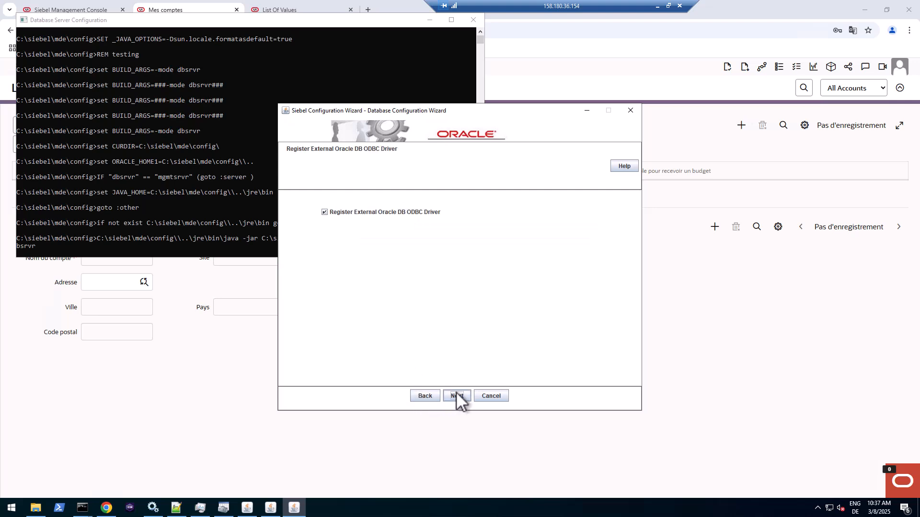
{"action": "left_click", "coordinate": [457, 396]}
{"action": "left_click", "coordinate": [456, 396]}
{"action": "left_click", "coordinate": [456, 396]}
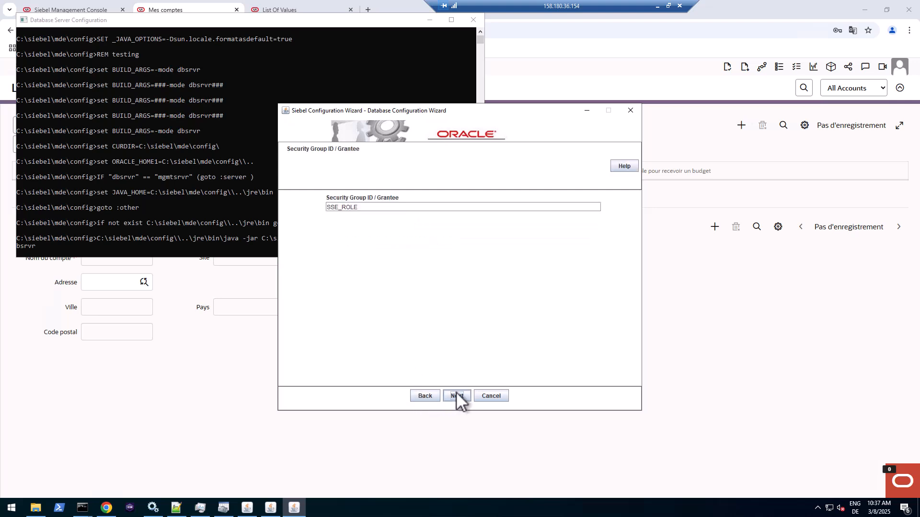
{"action": "left_click", "coordinate": [457, 395]}
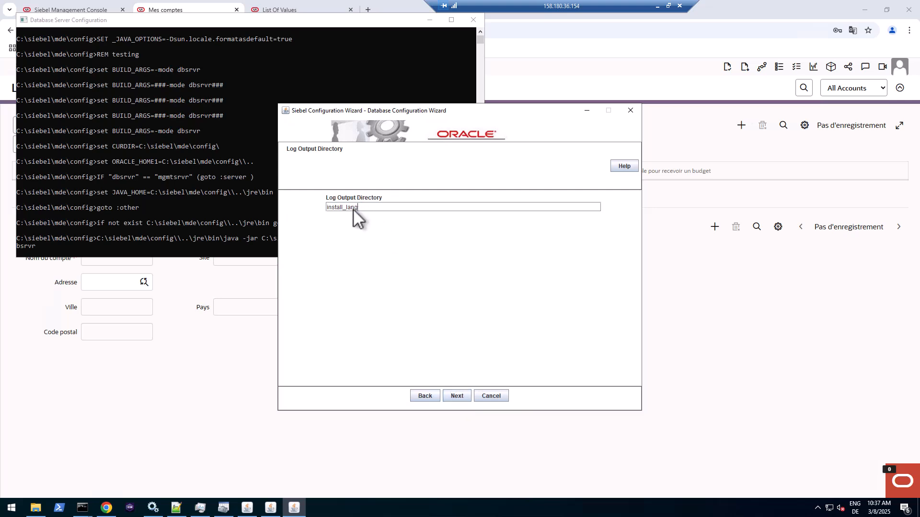
- Set the log output directory to install_deu and keep applying changes now
{"action": "left_click_drag", "start_coordinate": [370, 208], "coordinate": [377, 206]}
{"action": "type", "text": "deu"}
{"action": "left_click", "coordinate": [463, 391]}
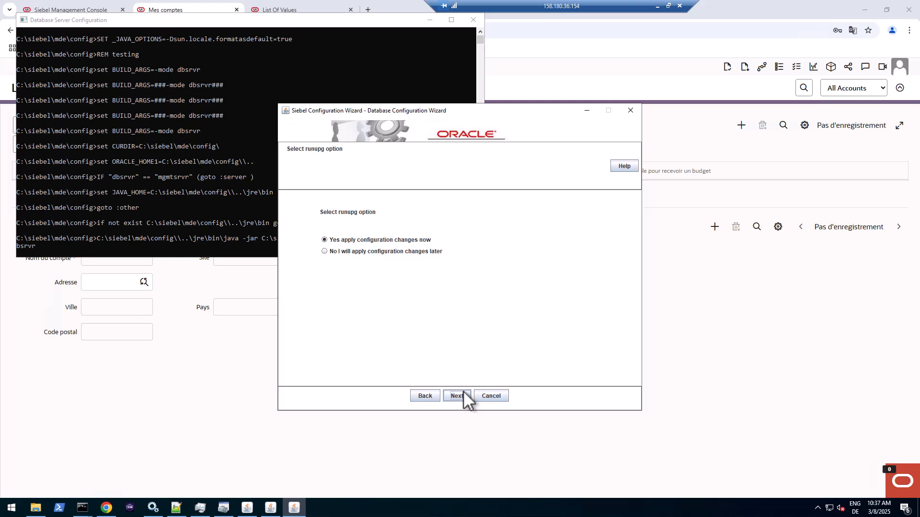
{"action": "left_click", "coordinate": [456, 396]}
- Launch the German language install from the Summary page and confirm to start the table import
{"action": "left_click", "coordinate": [417, 397]}
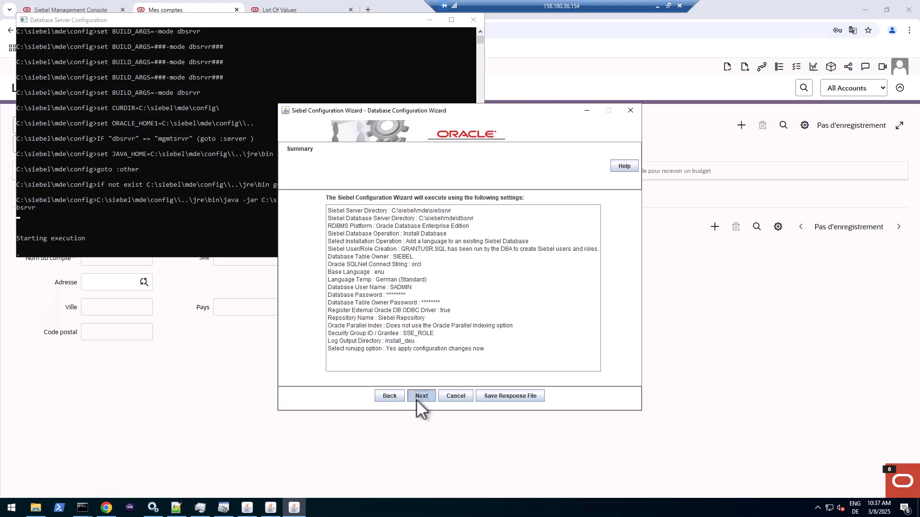
{"action": "left_click", "coordinate": [560, 178]}
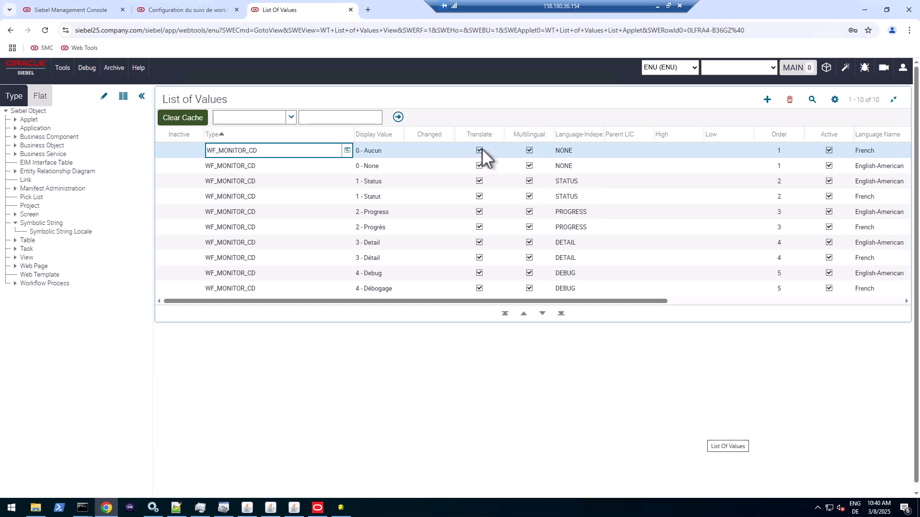
{"action": "left_click", "coordinate": [530, 151]}
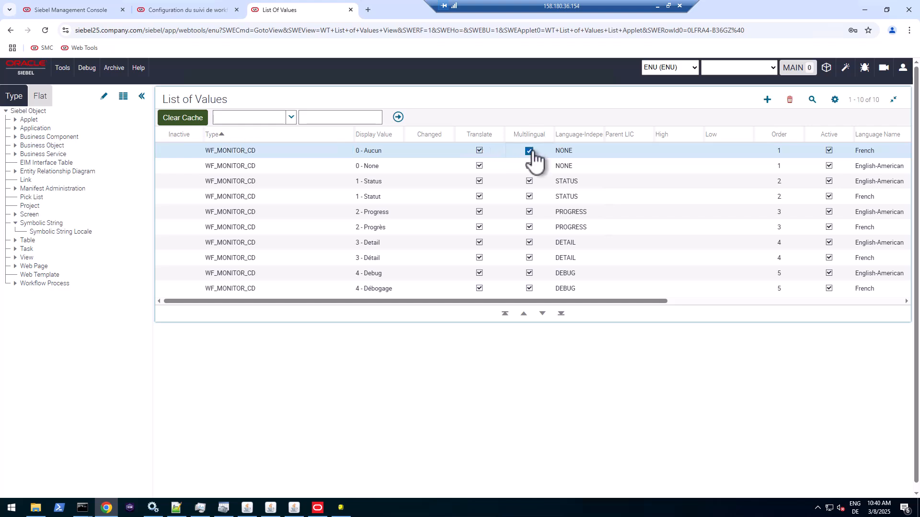
{"action": "left_click", "coordinate": [531, 152]}
{"action": "left_click", "coordinate": [531, 151]}
{"action": "left_click", "coordinate": [269, 150]}
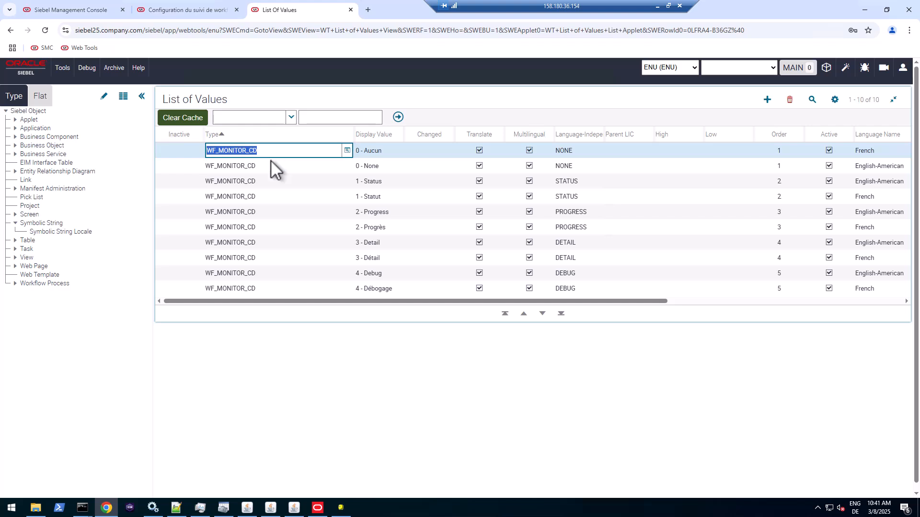
{"action": "left_click", "coordinate": [385, 165]}
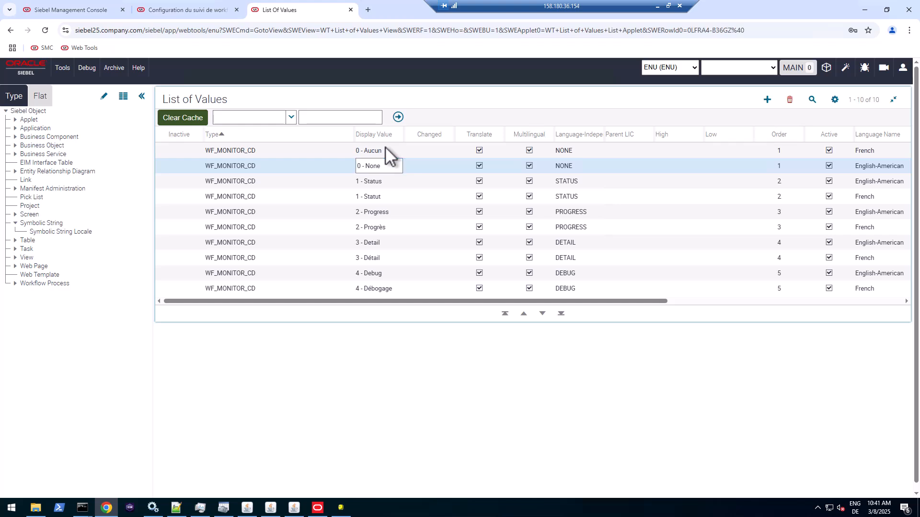
{"action": "left_click", "coordinate": [385, 149]}
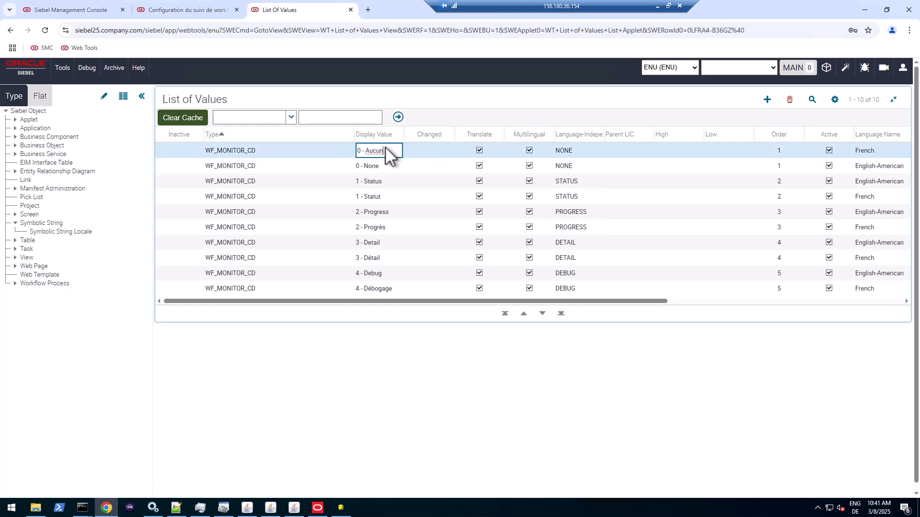
{"action": "left_click", "coordinate": [542, 169]}
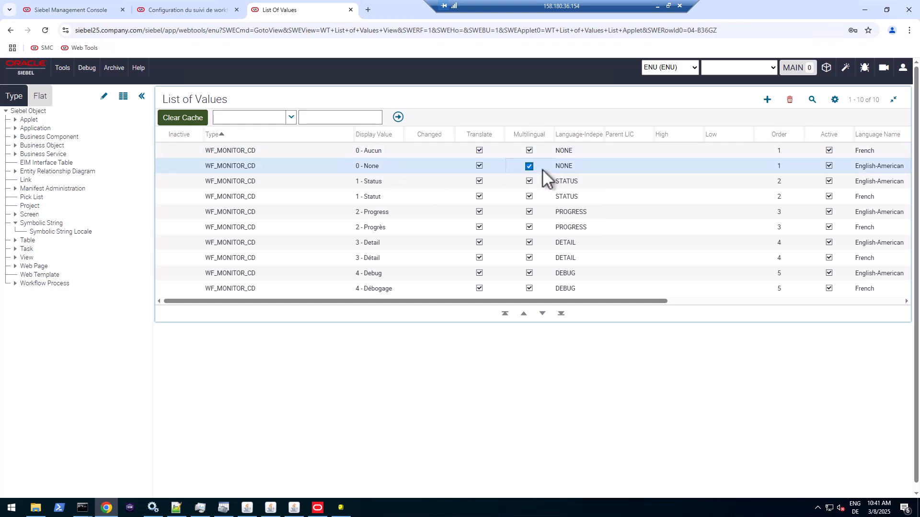
{"action": "left_click", "coordinate": [582, 166]}
{"action": "left_click", "coordinate": [580, 151], "text": "shift"}
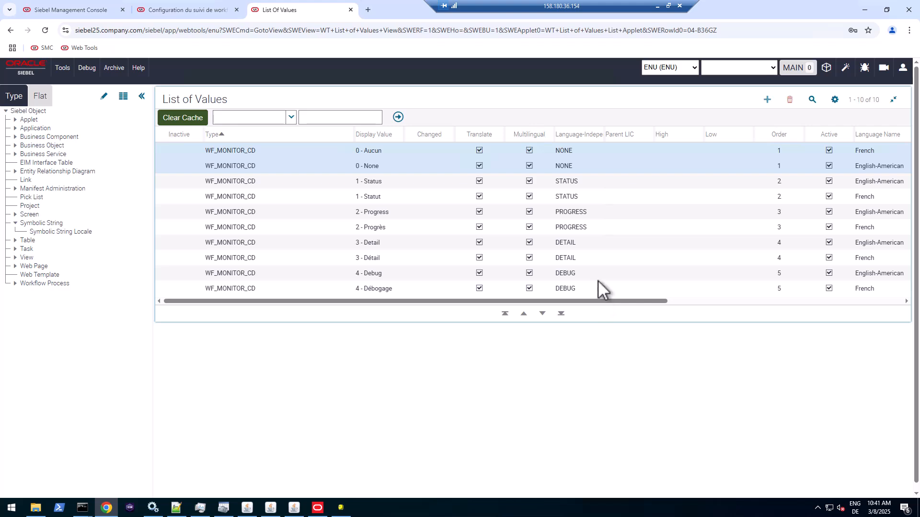
{"action": "left_click", "coordinate": [381, 152]}
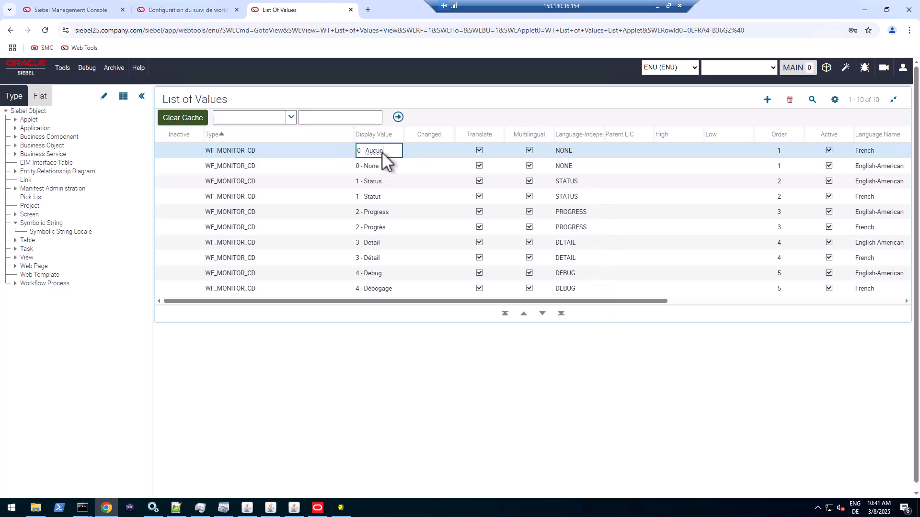
{"action": "left_click", "coordinate": [388, 168]}
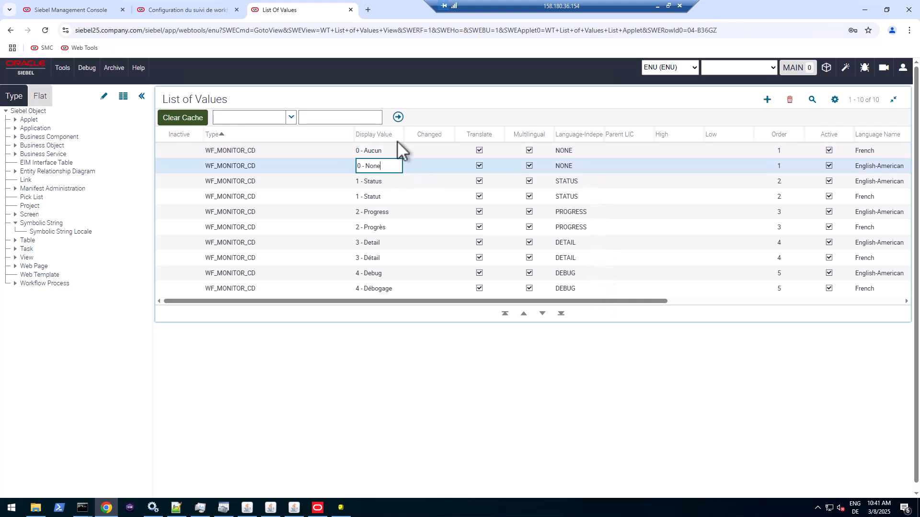
{"action": "left_click", "coordinate": [198, 11]}
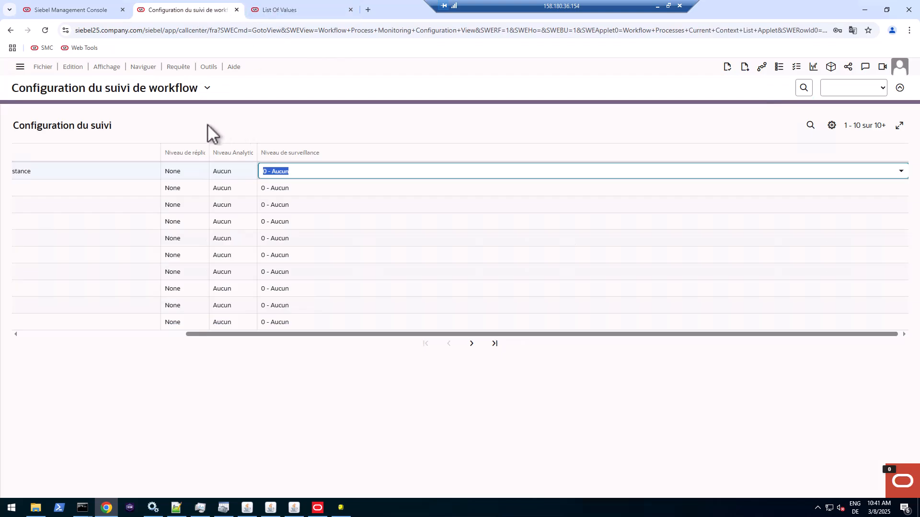
{"action": "left_click_drag", "start_coordinate": [213, 334], "coordinate": [0, 338]}
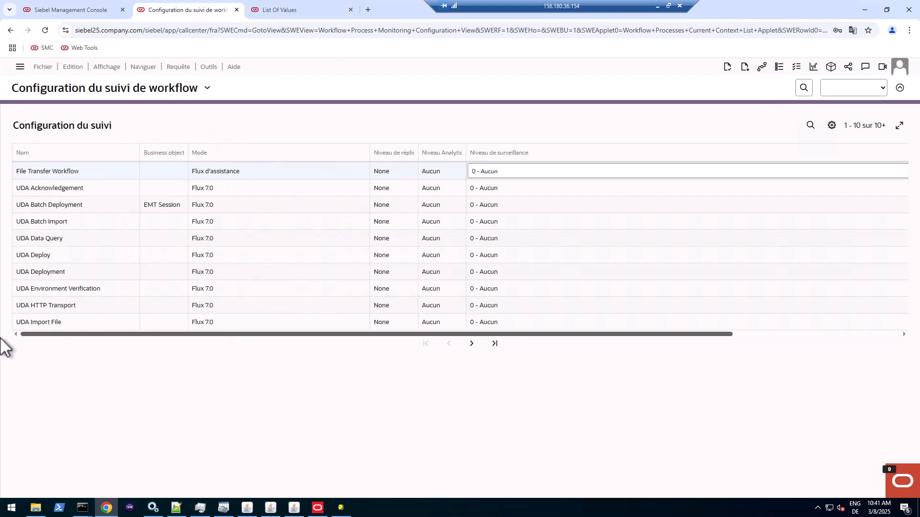
{"action": "left_click_drag", "start_coordinate": [125, 343], "coordinate": [265, 345]}
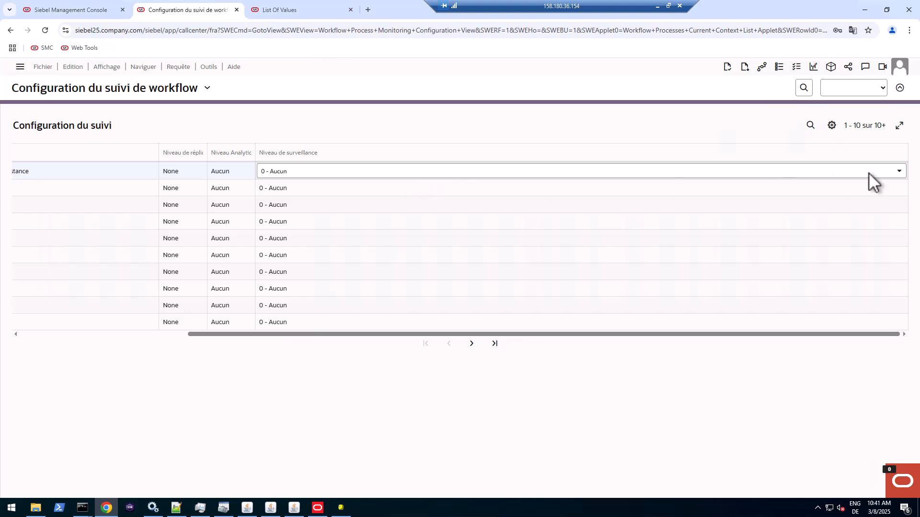
{"action": "left_click", "coordinate": [899, 173]}
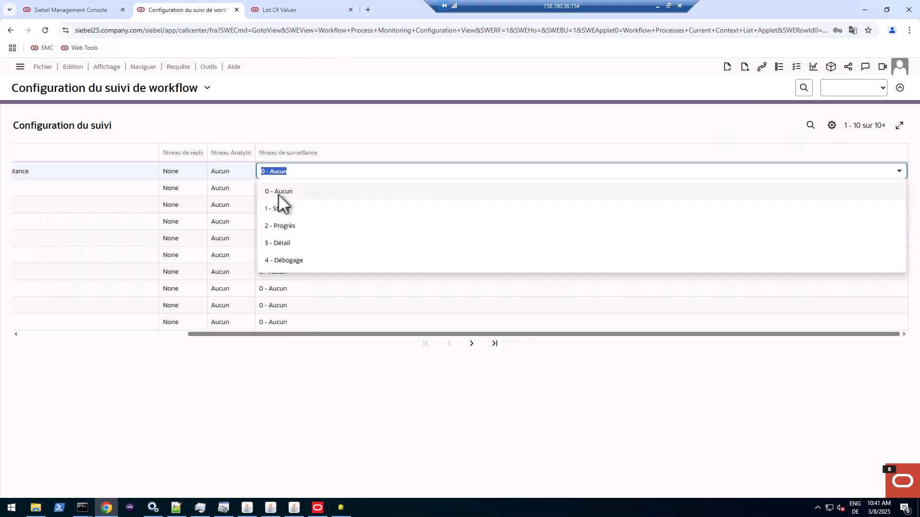
{"action": "left_click", "coordinate": [283, 245]}
{"action": "left_click", "coordinate": [310, 188]}
{"action": "left_click", "coordinate": [306, 173]}
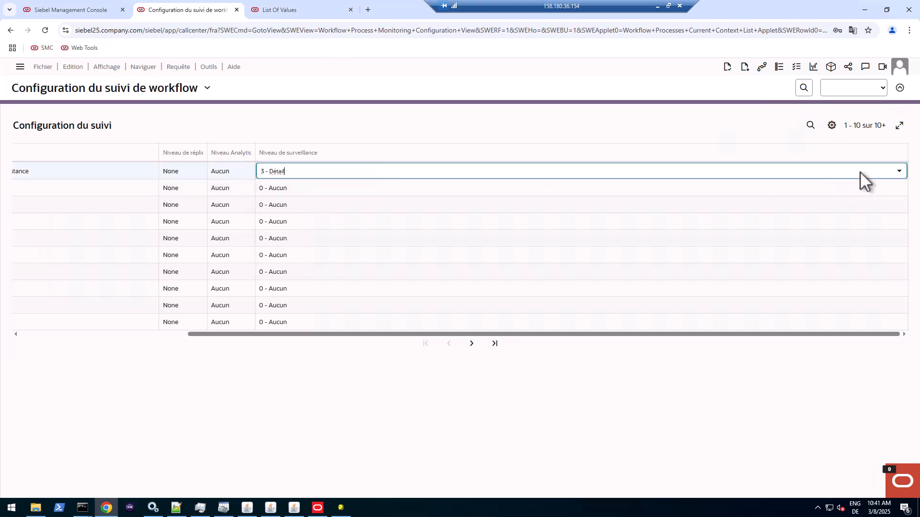
{"action": "left_click", "coordinate": [897, 178]}
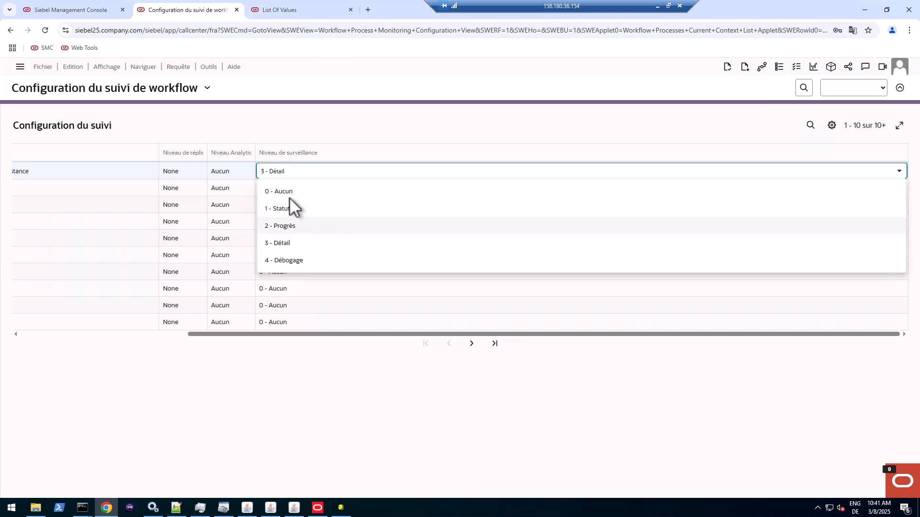
{"action": "left_click", "coordinate": [309, 190]}
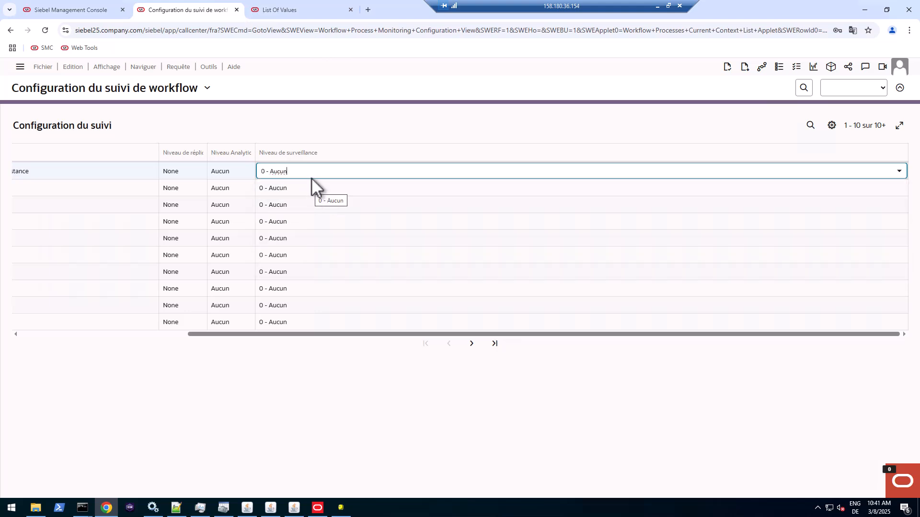
{"action": "left_click", "coordinate": [898, 175]}
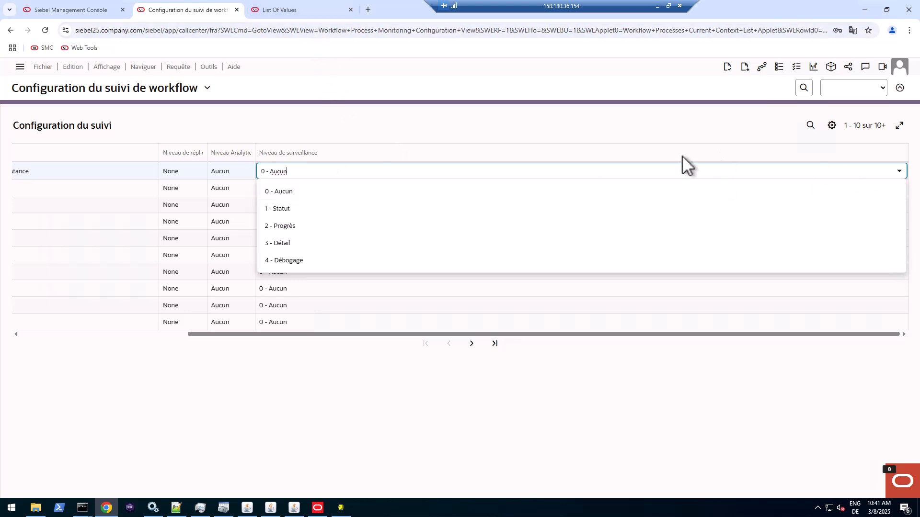
{"action": "left_click", "coordinate": [614, 134]}
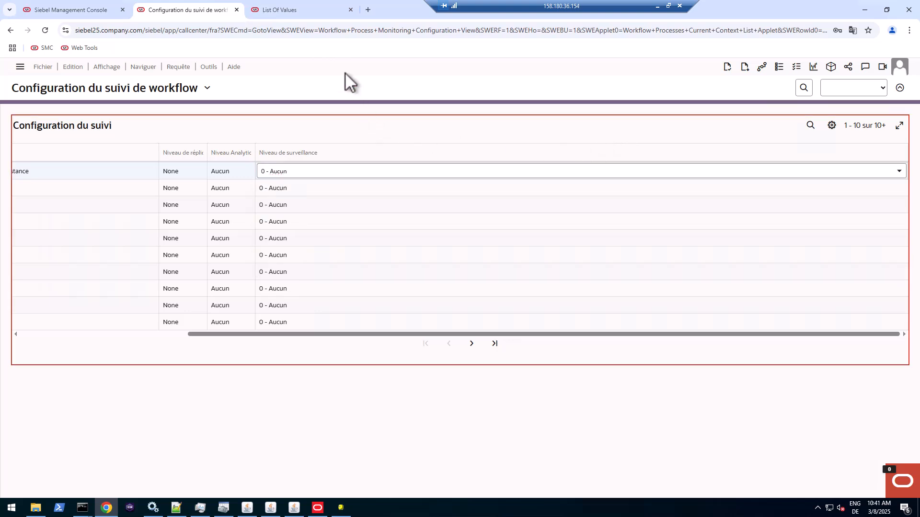
{"action": "left_click", "coordinate": [309, 14]}
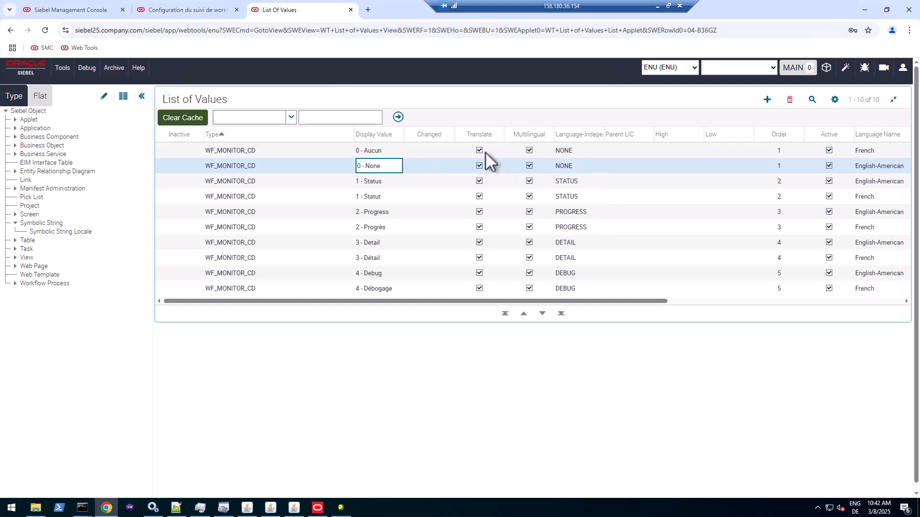
- Close the upgrade wizard and re-query WF_MONITOR_CD values, showing German entries like 0 - Kein
{"action": "left_click", "coordinate": [584, 151]}
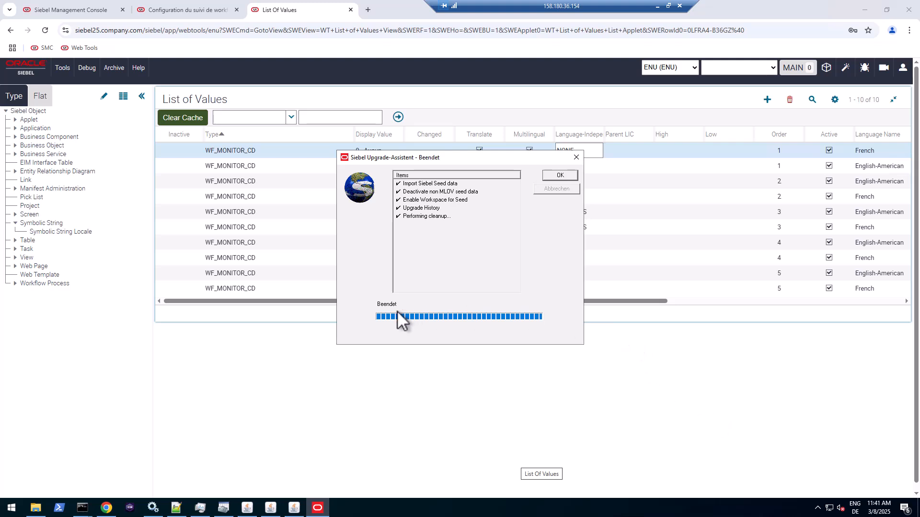
{"action": "left_click", "coordinate": [567, 175]}
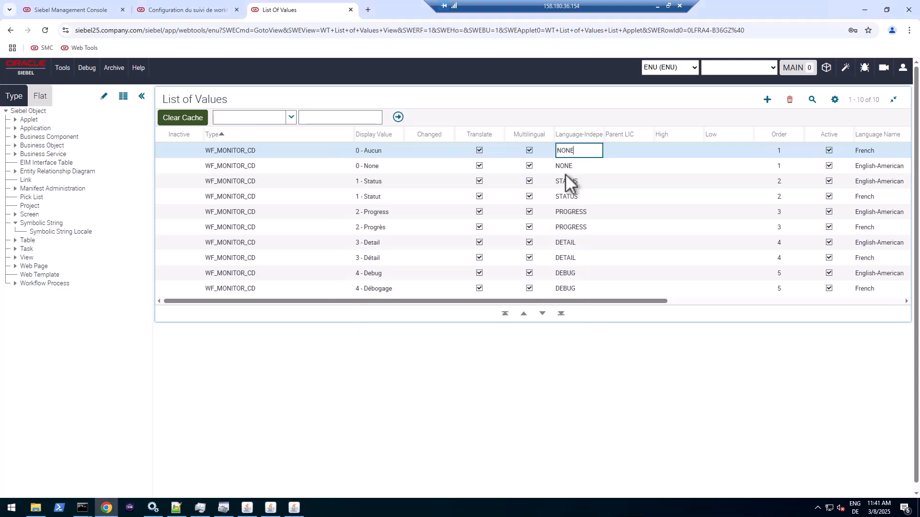
{"action": "left_click", "coordinate": [812, 99]}
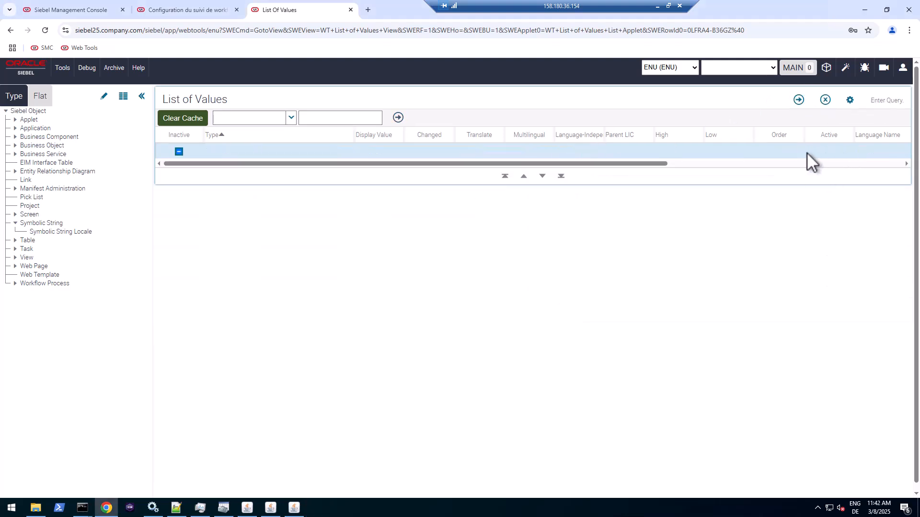
{"action": "key", "text": "Return"}
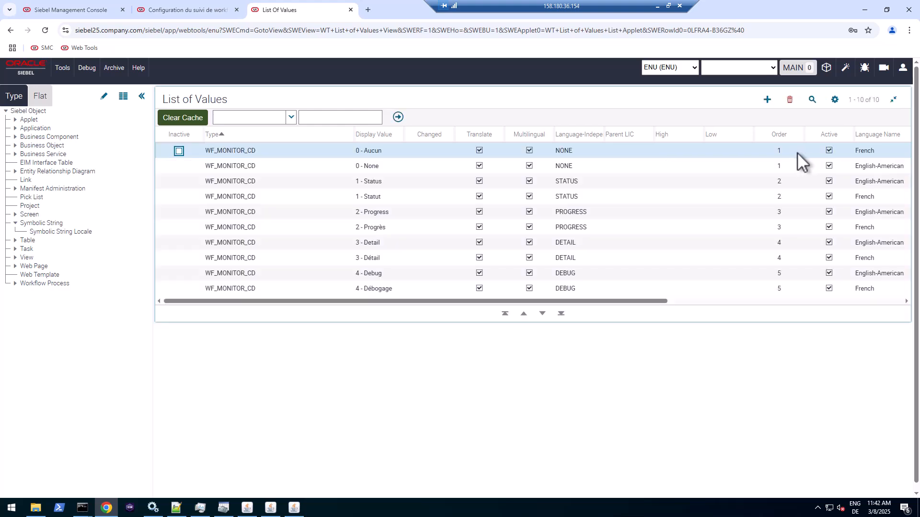
{"action": "key", "text": "alt+q"}
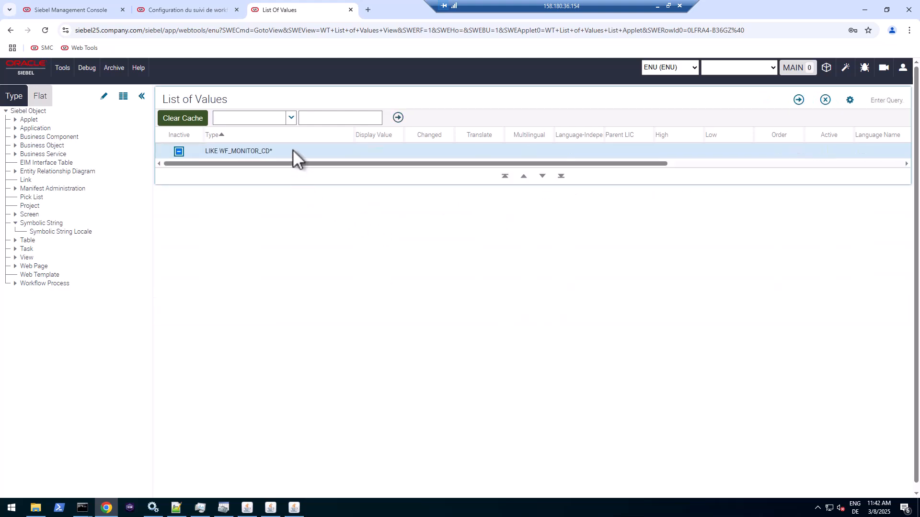
{"action": "left_click", "coordinate": [292, 149]}
{"action": "left_click", "coordinate": [797, 99]}
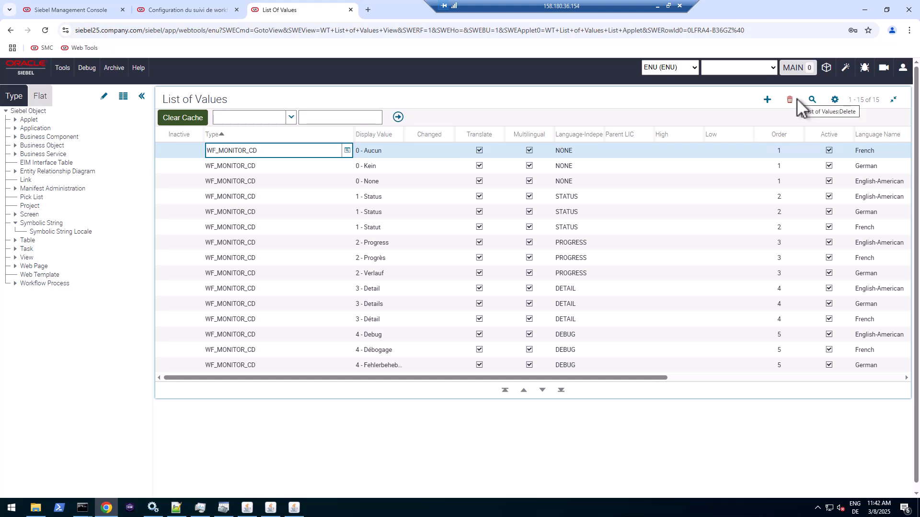
{"action": "left_click", "coordinate": [577, 166]}
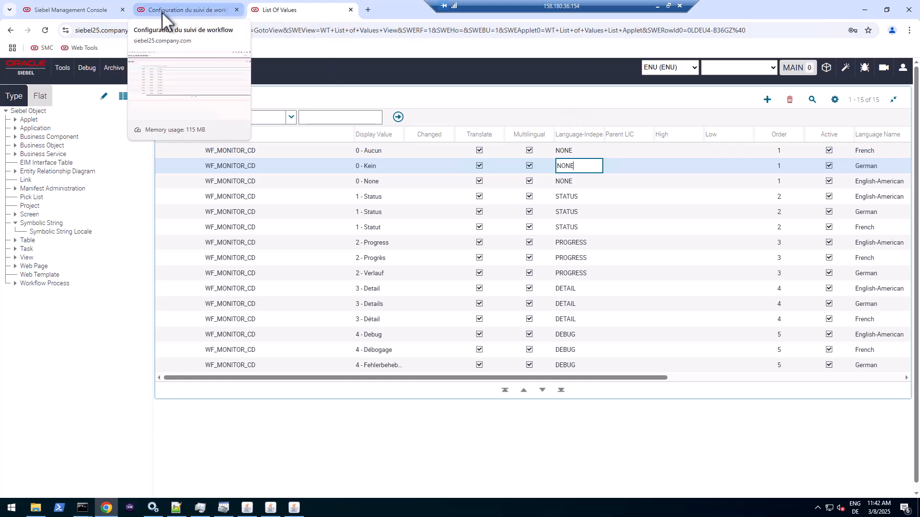
- Bring up the component list for server01 in the TRAINING enterprise
{"action": "left_click", "coordinate": [110, 11]}
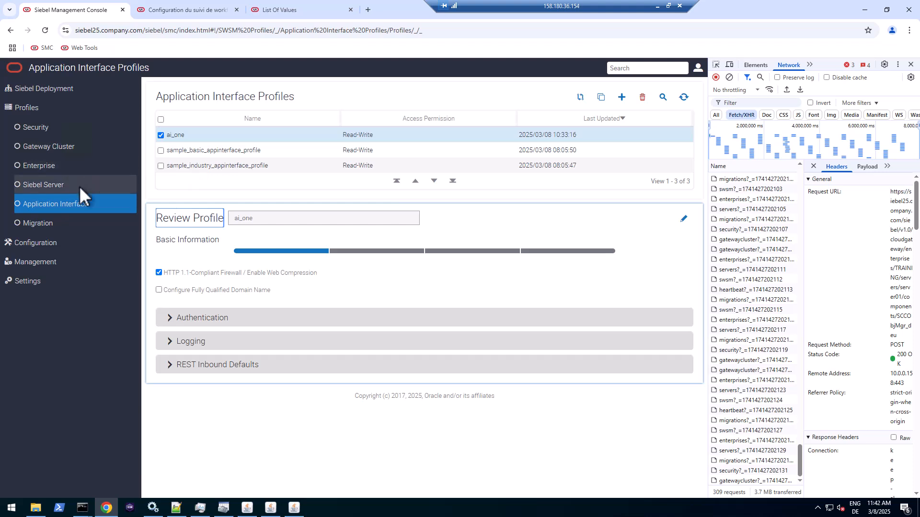
{"action": "left_click", "coordinate": [30, 263]}
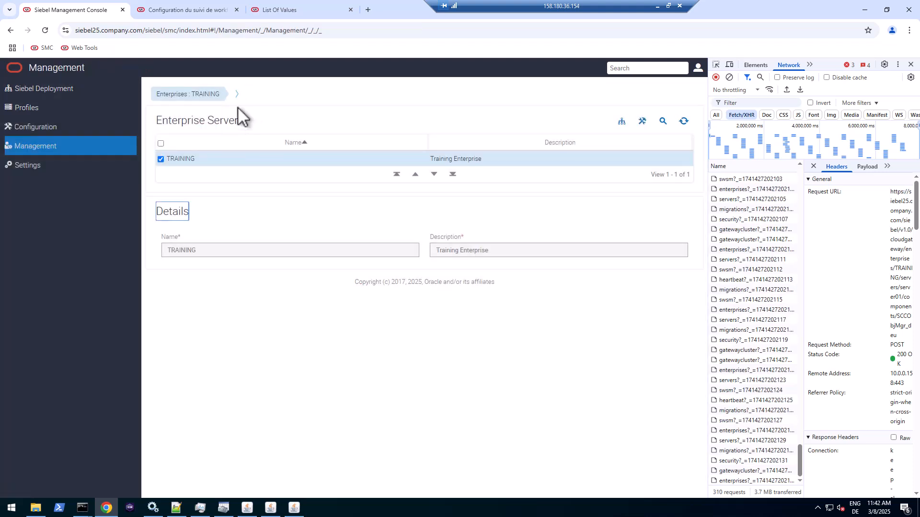
{"action": "left_click", "coordinate": [236, 113]}
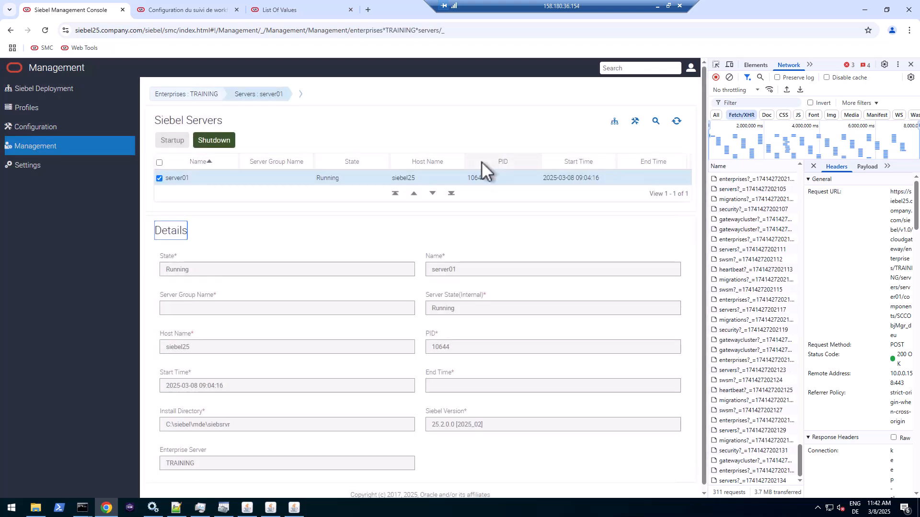
{"action": "mouse_move", "coordinate": [259, 99]}
{"action": "mouse_move", "coordinate": [301, 101]}
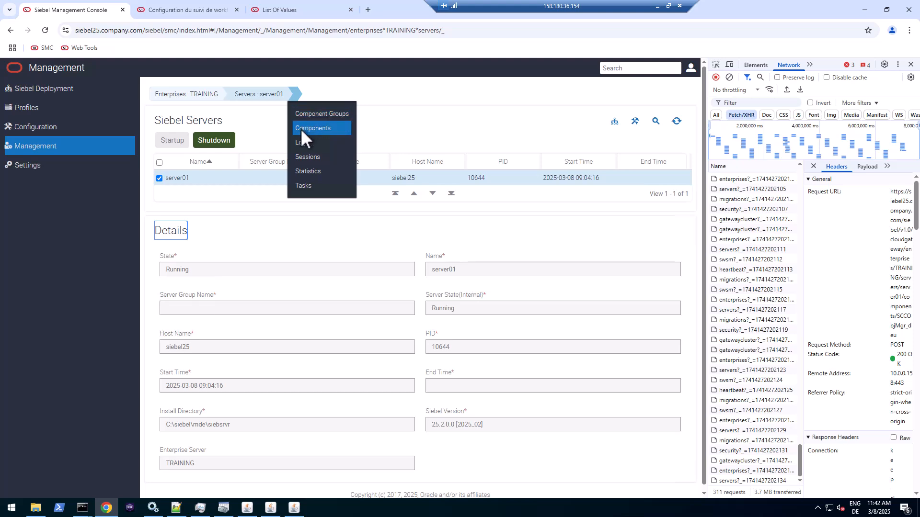
{"action": "left_click", "coordinate": [300, 128]}
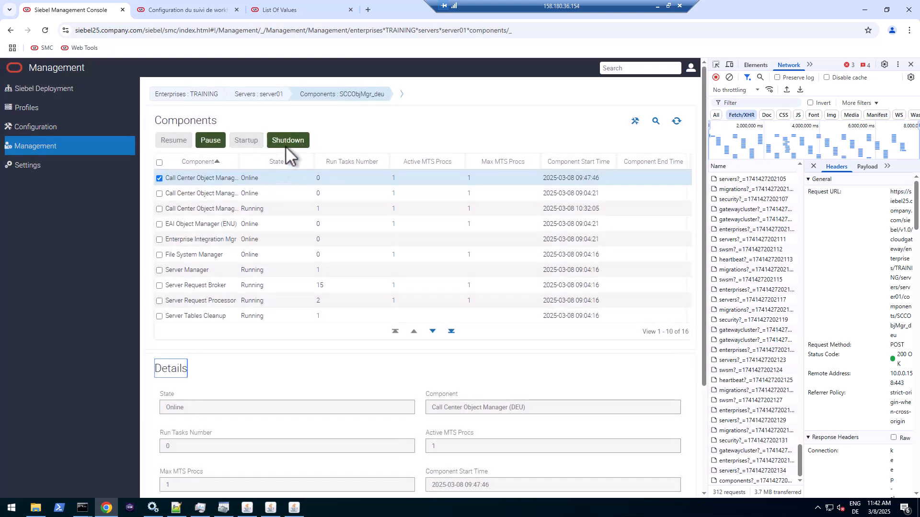
{"action": "left_click_drag", "start_coordinate": [241, 166], "coordinate": [304, 163]}
- Shut down and restart Call Center Object Manager (DEU), refreshing its status after each
{"action": "left_click", "coordinate": [292, 140]}
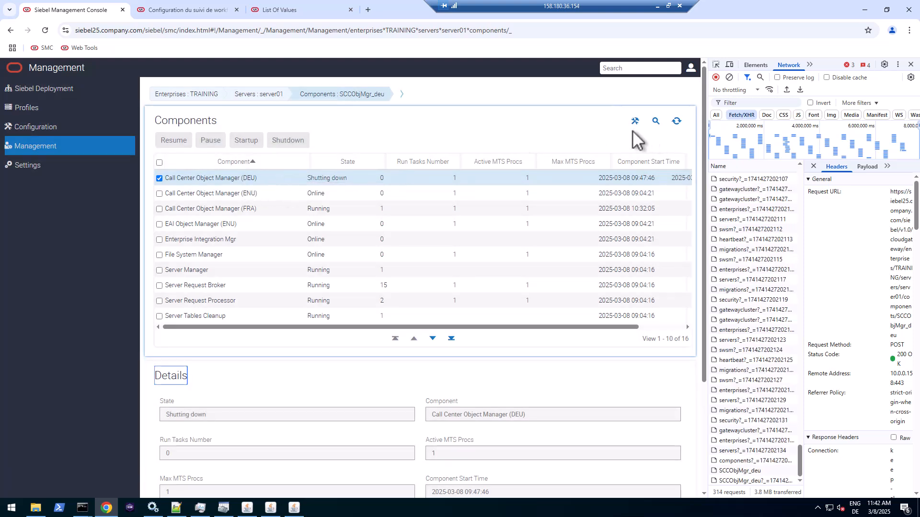
{"action": "left_click", "coordinate": [676, 122]}
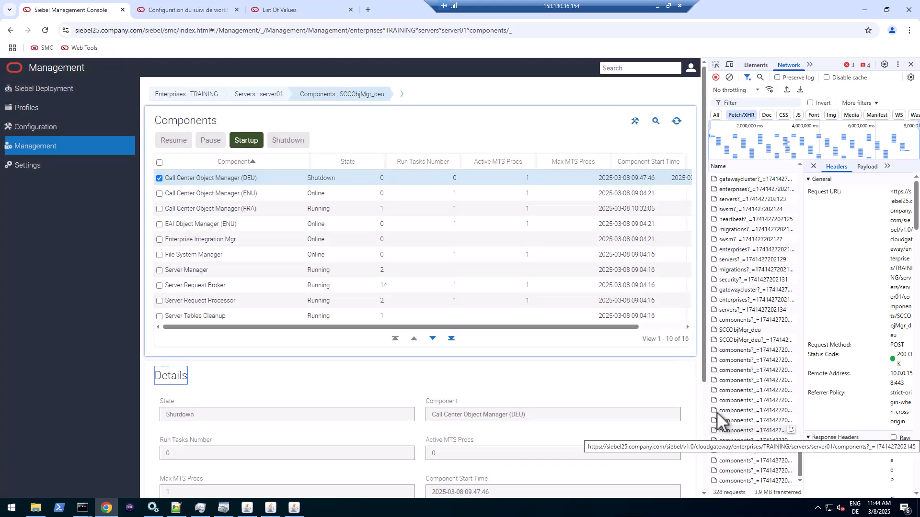
{"action": "left_click", "coordinate": [246, 140]}
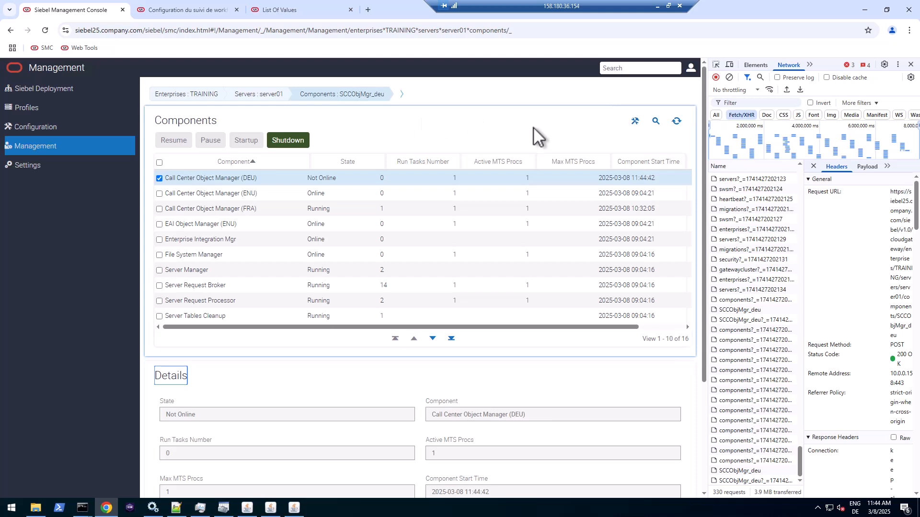
{"action": "left_click", "coordinate": [676, 121]}
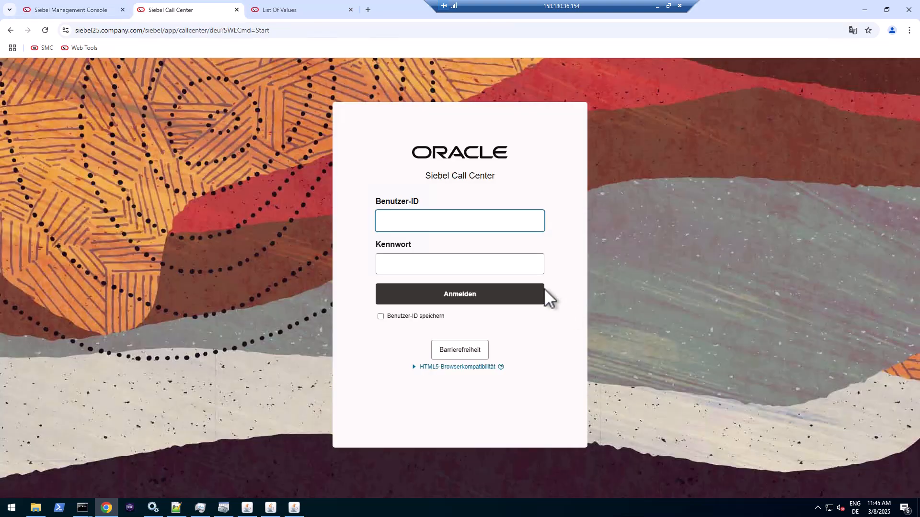
- Sign in to the German Call Center with the saved administrator user ID and password
{"action": "left_click", "coordinate": [465, 220]}
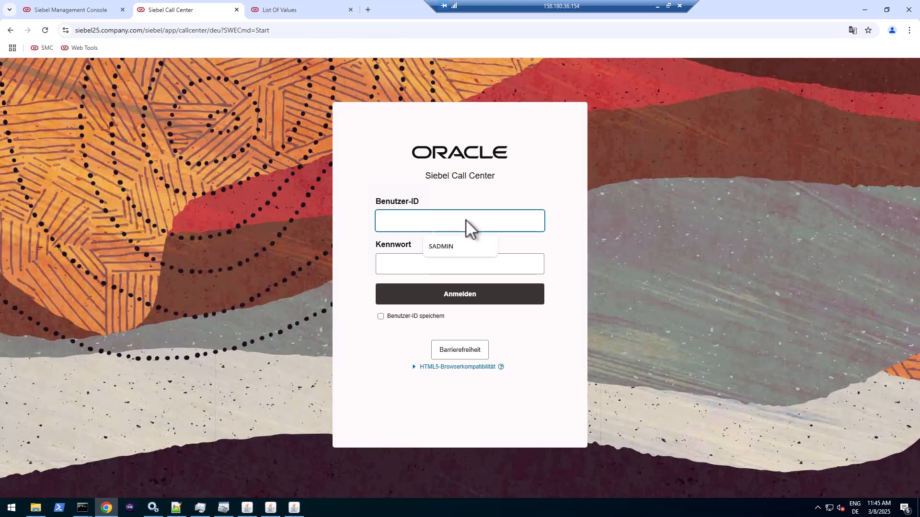
{"action": "left_click", "coordinate": [464, 250]}
{"action": "left_click", "coordinate": [464, 260]}
{"action": "type", "text": "•"}
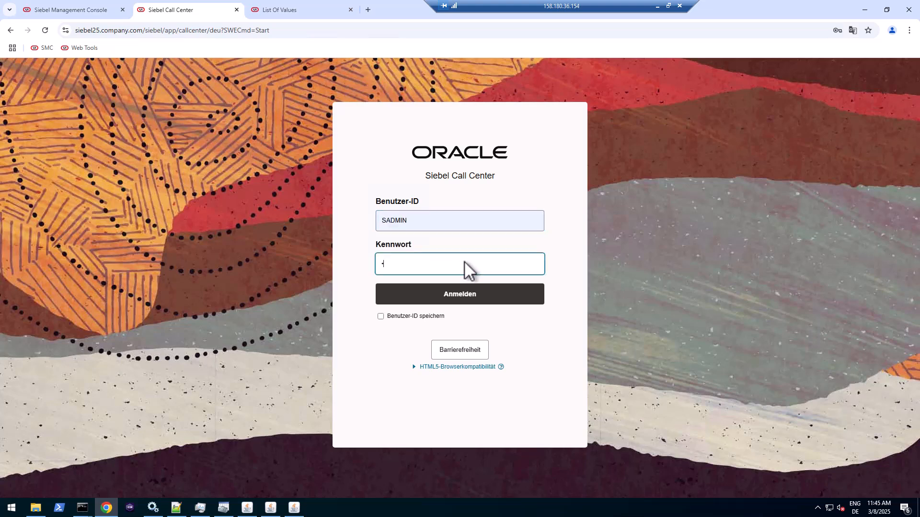
{"action": "type", "text": "••••"}
{"action": "key", "text": "BackSpace"}
{"action": "key", "text": "BackSpace"}
{"action": "key", "text": "BackSpace"}
{"action": "type", "text": "••••"}
{"action": "left_click", "coordinate": [466, 294]}
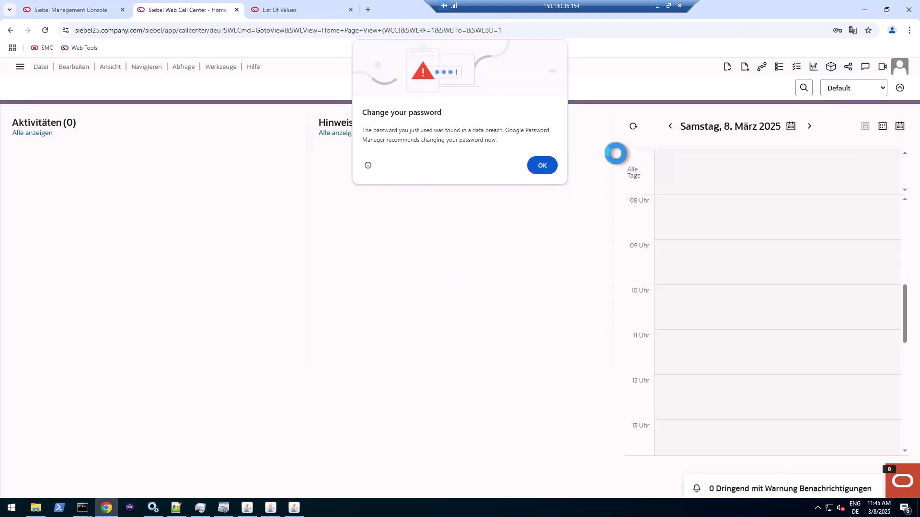
{"action": "left_click", "coordinate": [542, 166]}
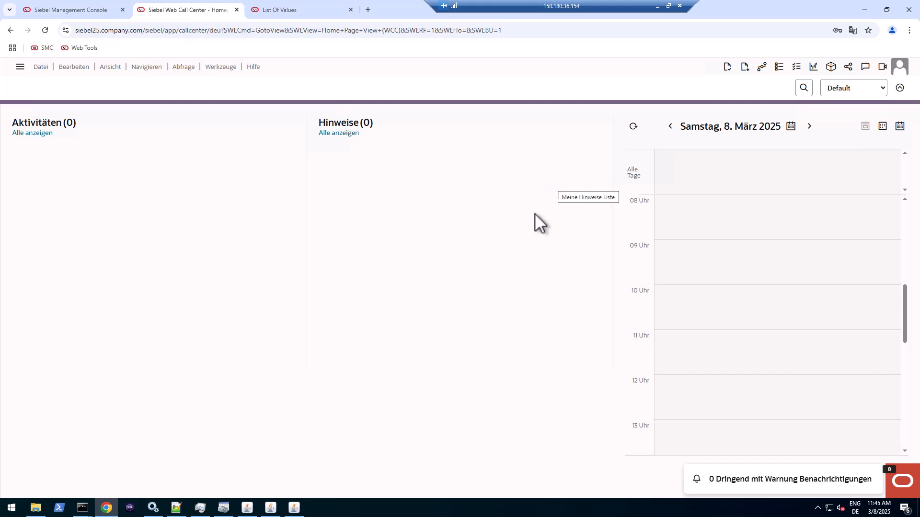
- Sign out of the German Call Center via the user account menu
{"action": "left_click", "coordinate": [21, 67]}
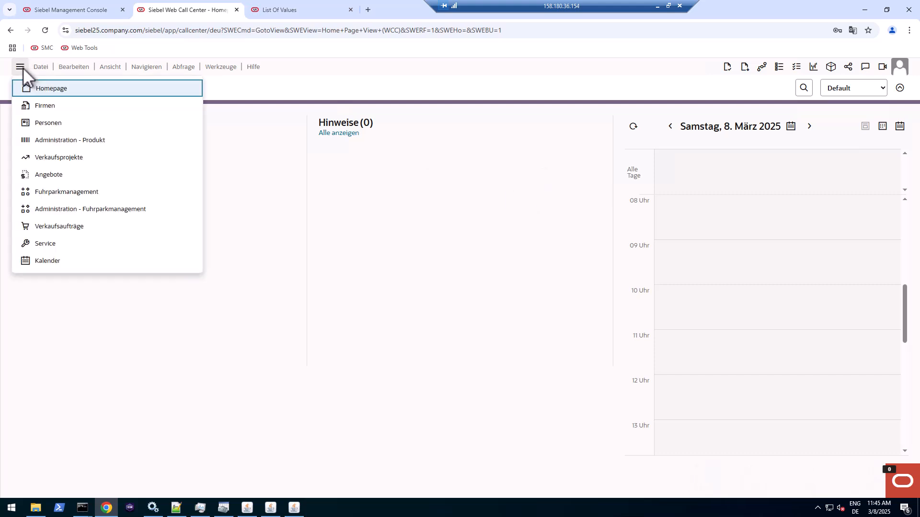
{"action": "left_click", "coordinate": [904, 68]}
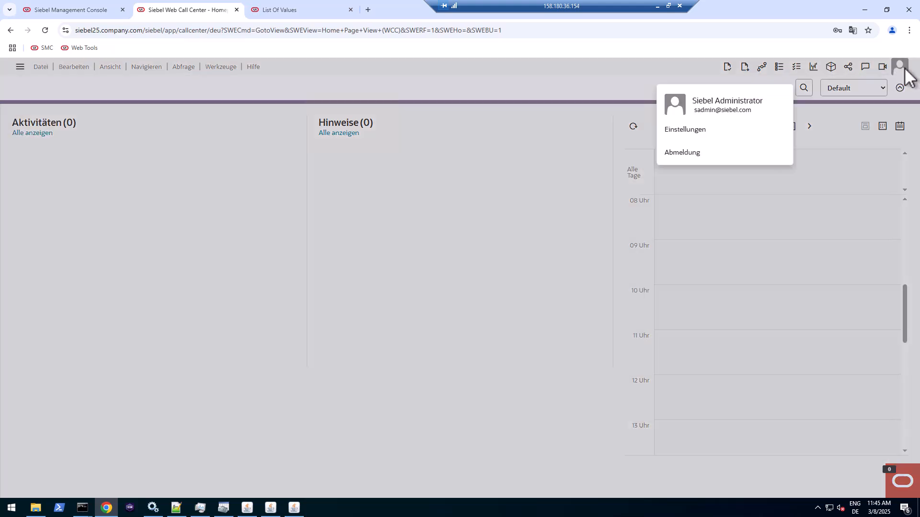
{"action": "left_click", "coordinate": [674, 153]}
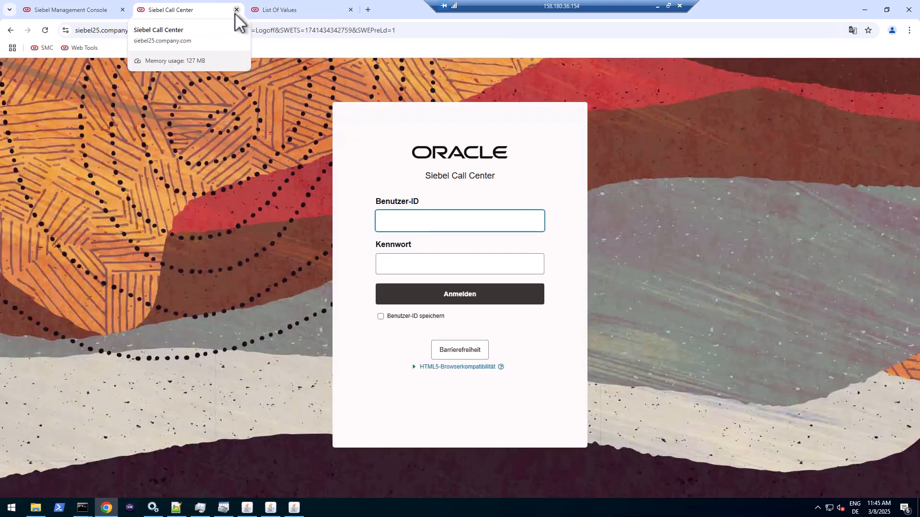
- Return to List of Values and open the Workspaces dashboard showing MAIN with base version 0
{"action": "left_click", "coordinate": [262, 10]}
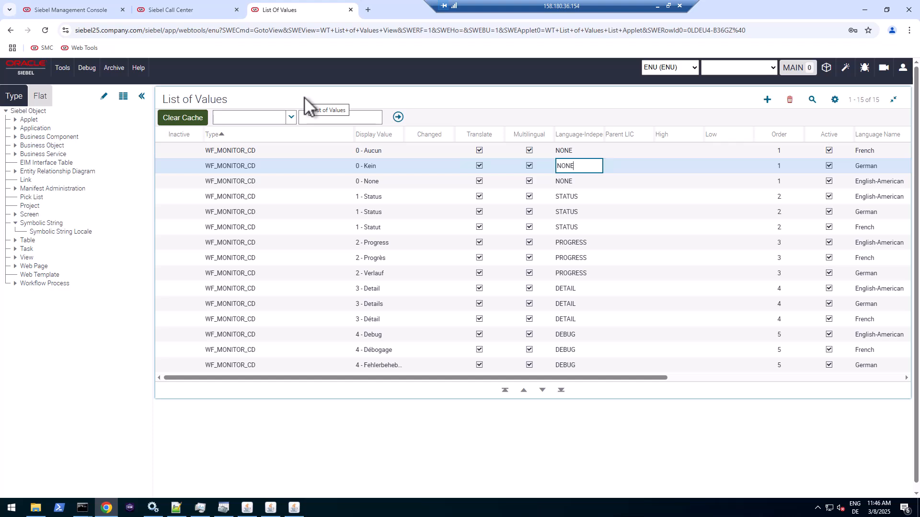
{"action": "left_click", "coordinate": [833, 68]}
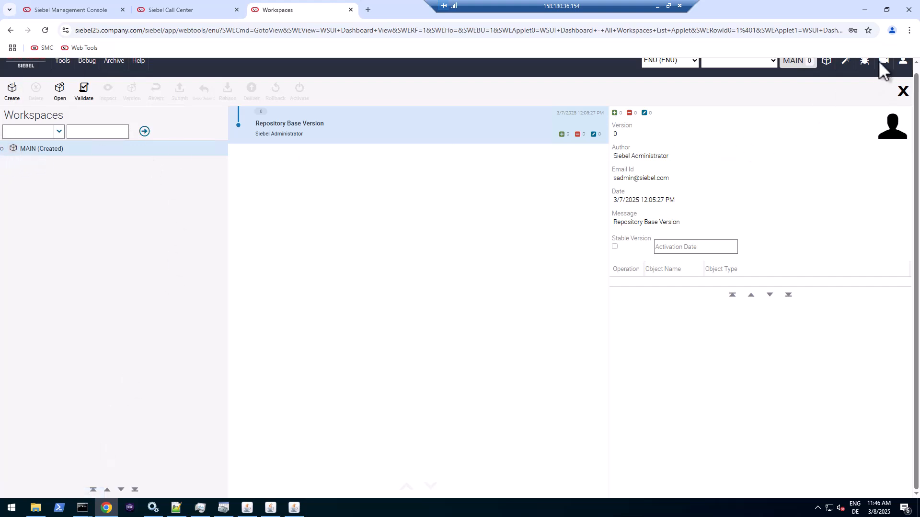
{"action": "scroll", "coordinate": [916, 77], "scroll_direction": "up", "scroll_amount": 1}
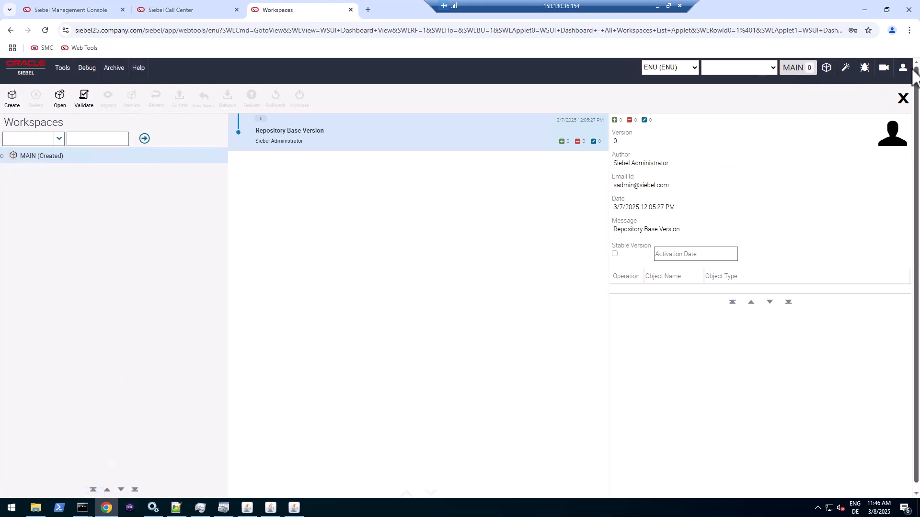
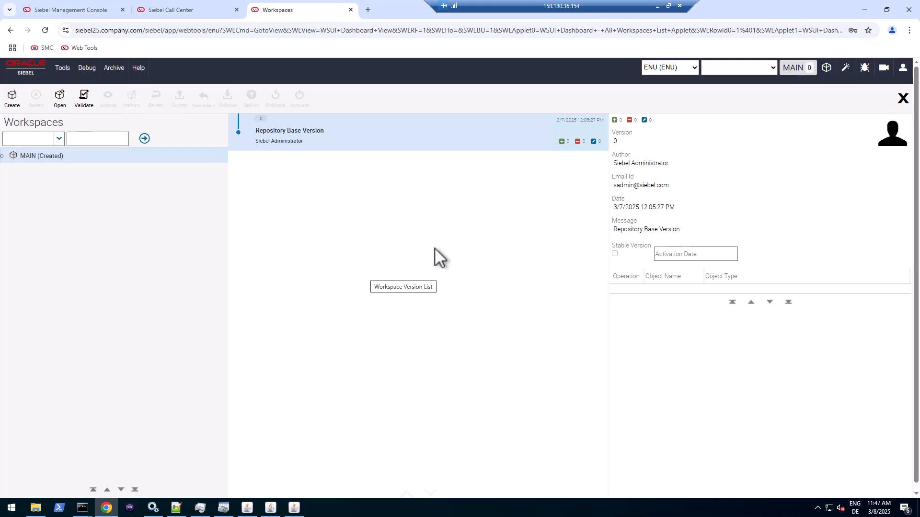
- Open File Explorer and browse from the siebel folder through mde and siebsrvr into BIN
{"action": "right_click", "coordinate": [83, 509]}
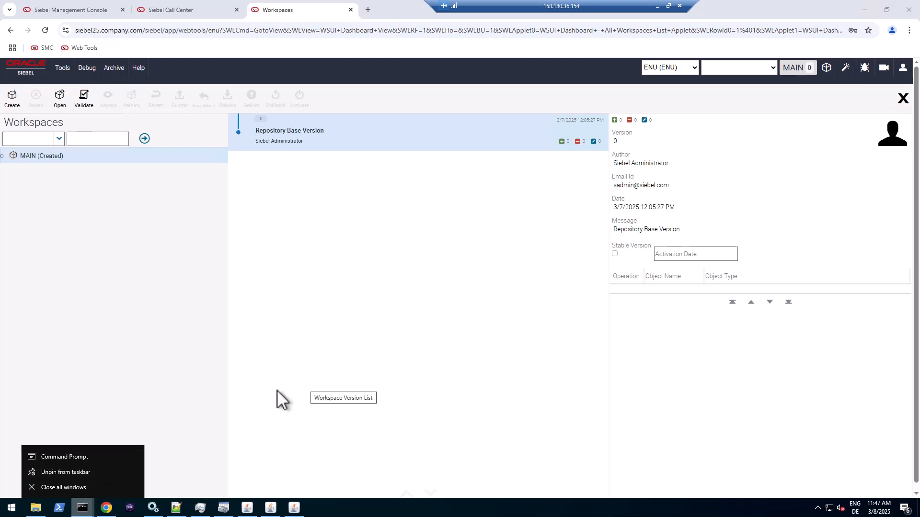
{"action": "left_click", "coordinate": [38, 510]}
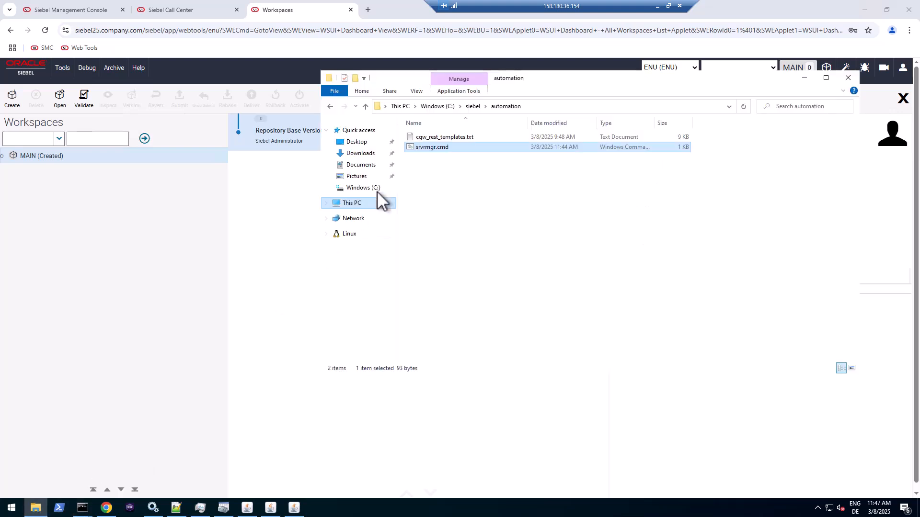
{"action": "left_click", "coordinate": [474, 106]}
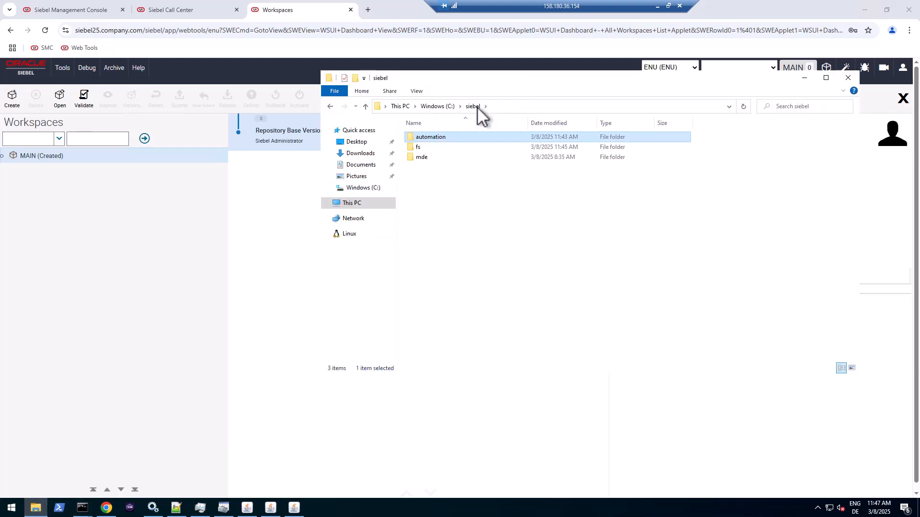
{"action": "double_click", "coordinate": [435, 158]}
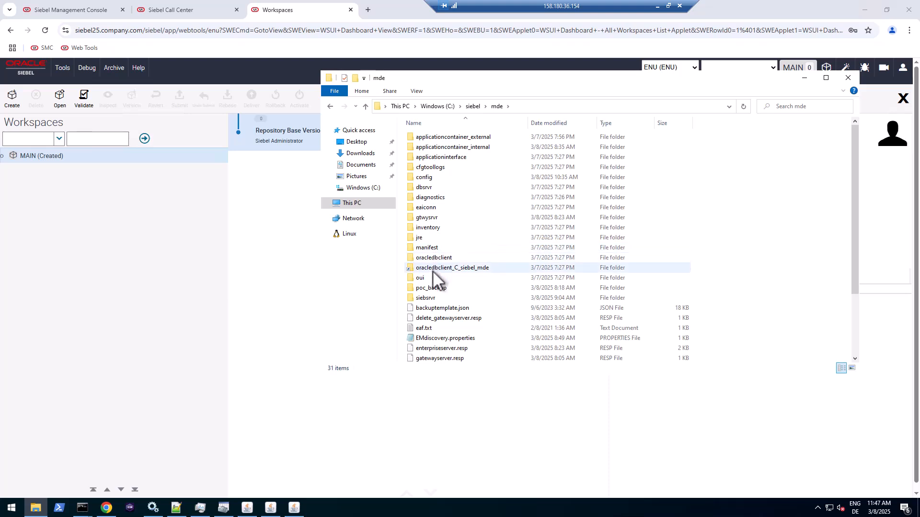
{"action": "double_click", "coordinate": [434, 298]}
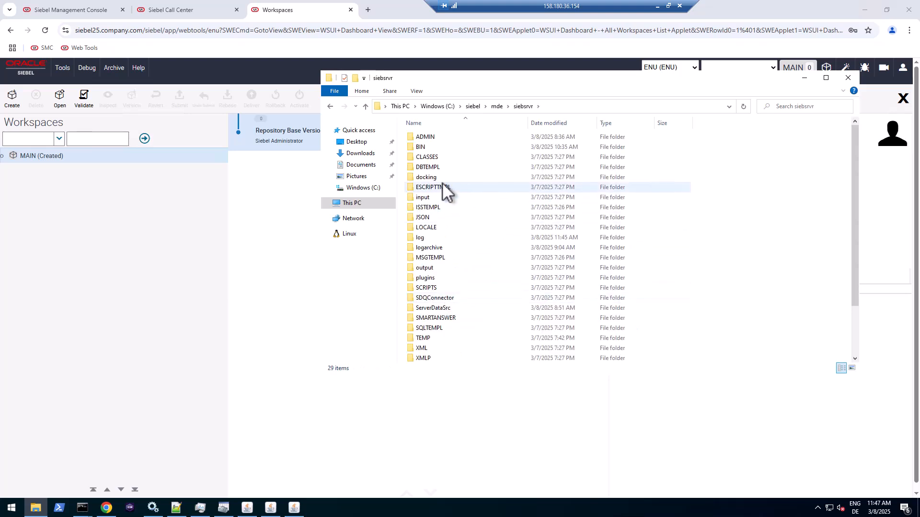
{"action": "double_click", "coordinate": [430, 147]}
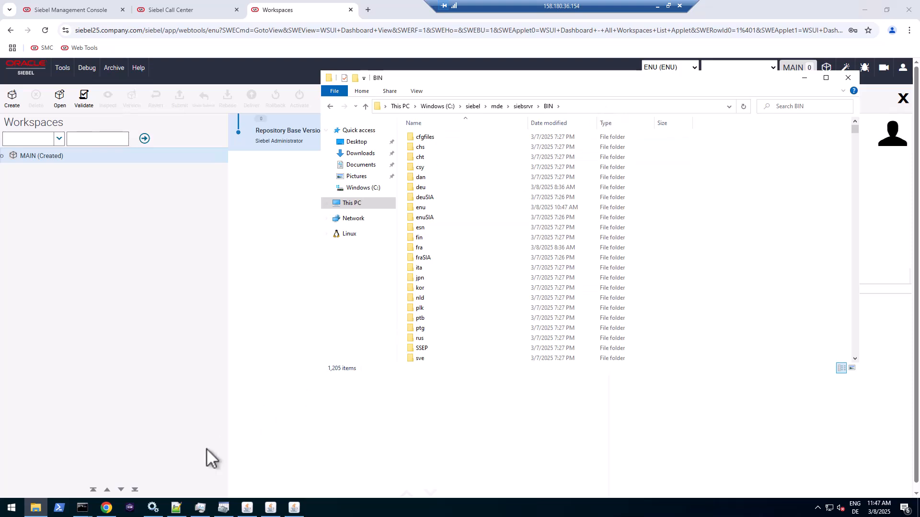
{"action": "mouse_move", "coordinate": [86, 514]}
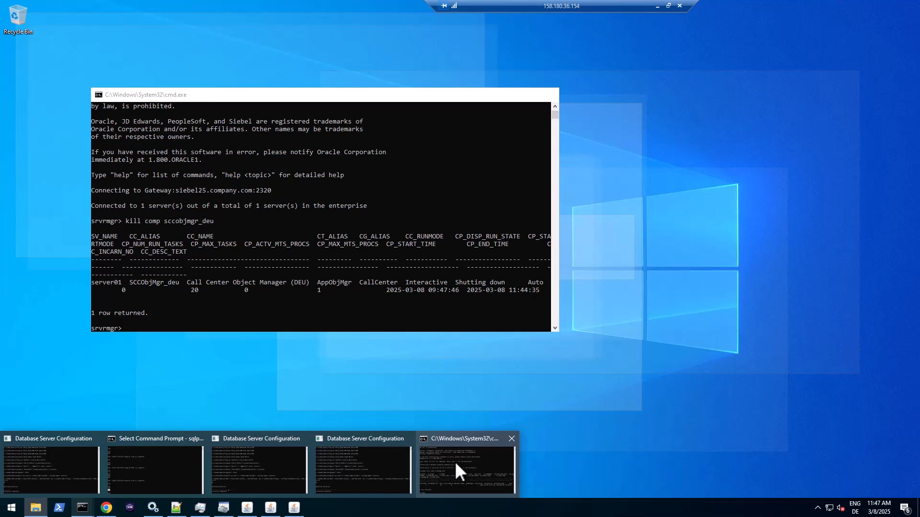
- Close the server manager console and exit the finished German language configuration wizard
{"action": "left_click", "coordinate": [456, 472]}
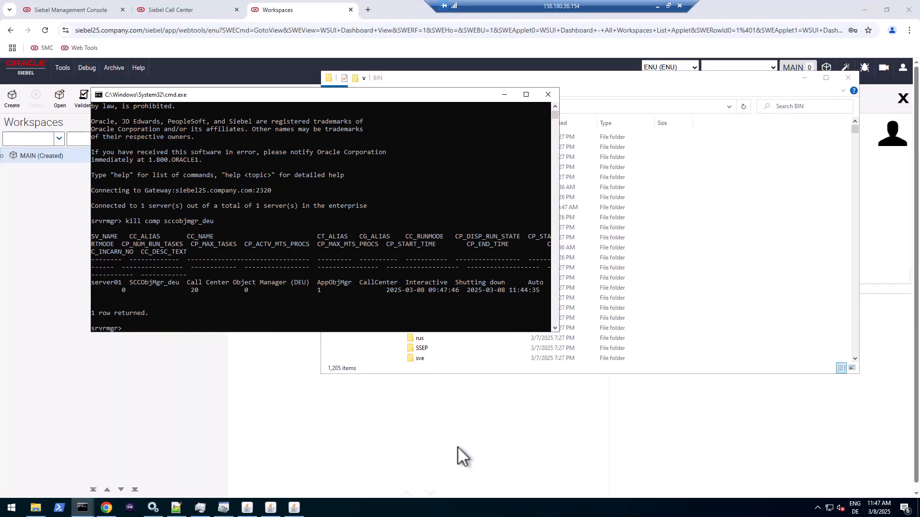
{"action": "left_click", "coordinate": [547, 94]}
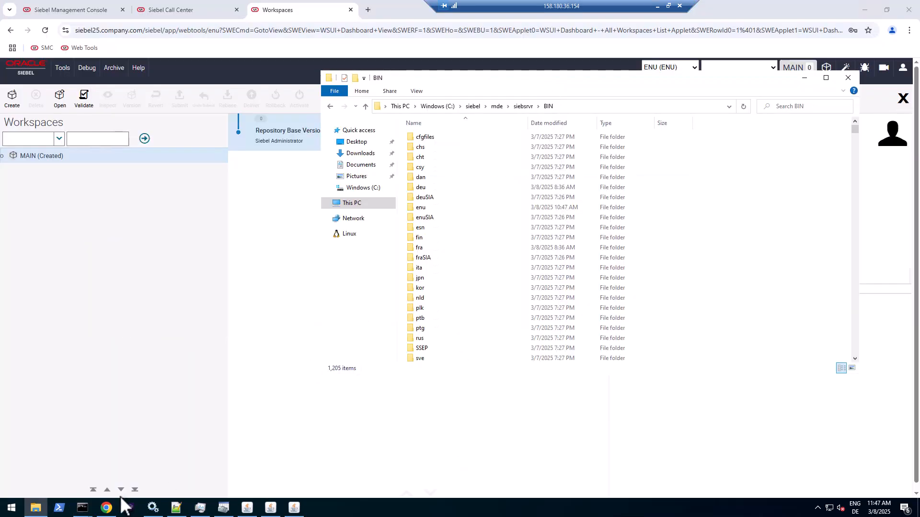
{"action": "mouse_move", "coordinate": [85, 513]}
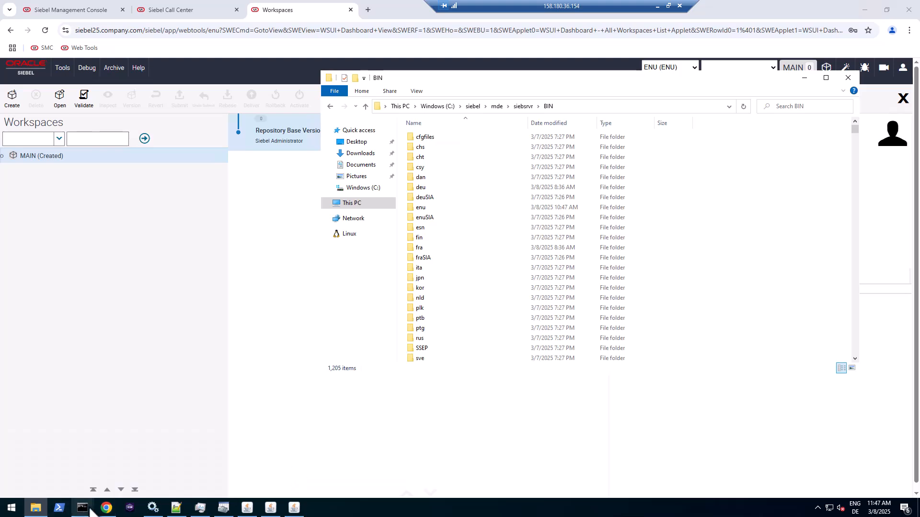
{"action": "left_click", "coordinate": [294, 507]}
{"action": "left_click", "coordinate": [459, 267]}
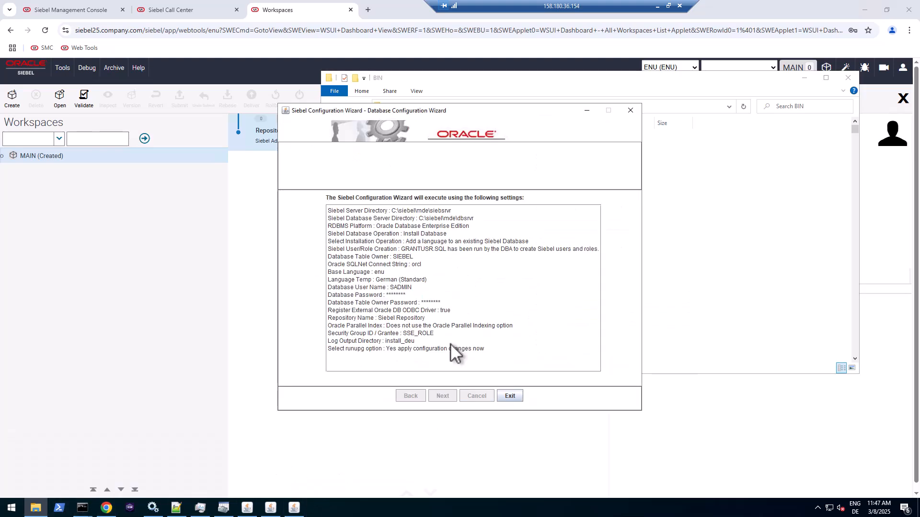
{"action": "left_click", "coordinate": [514, 398]}
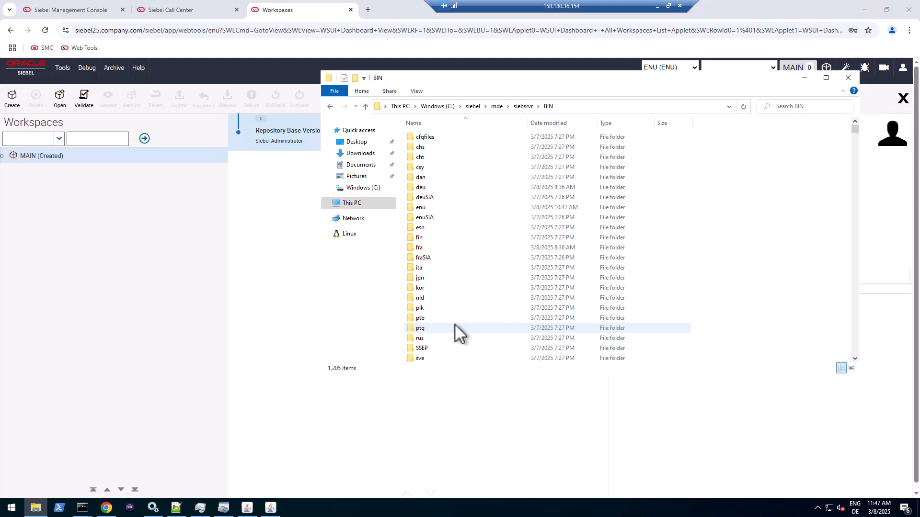
- Exit the completed French and remaining language wizards, then close the SQL*Plus console
{"action": "left_click", "coordinate": [271, 508]}
{"action": "left_click", "coordinate": [474, 269]}
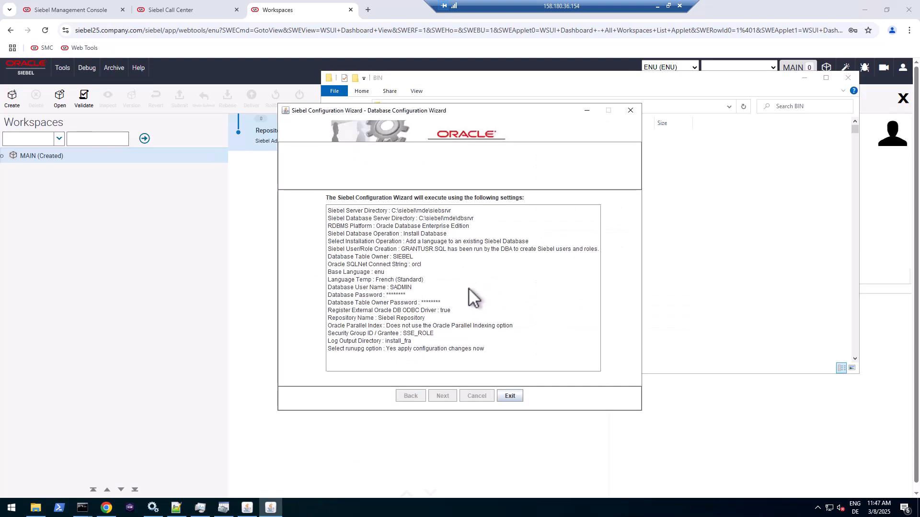
{"action": "left_click", "coordinate": [509, 397]}
{"action": "left_click", "coordinate": [247, 508]}
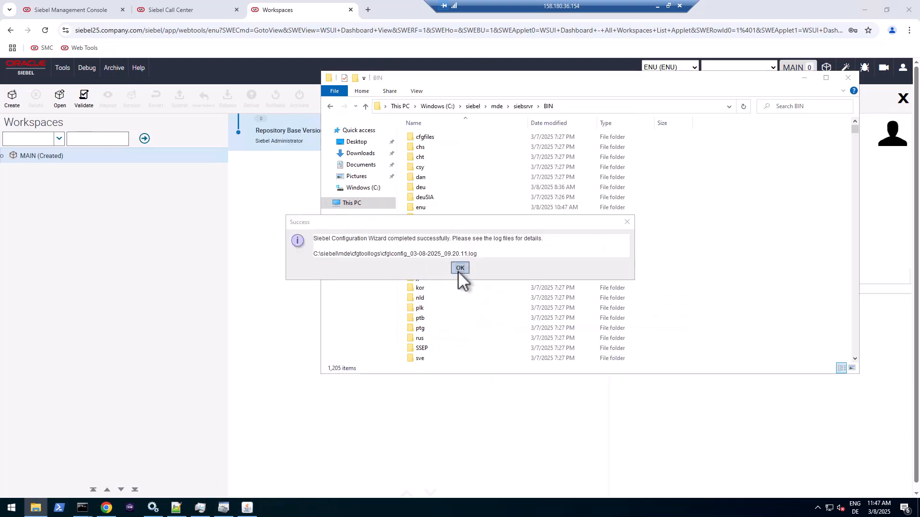
{"action": "left_click", "coordinate": [460, 269]}
{"action": "left_click", "coordinate": [510, 398]}
{"action": "left_click", "coordinate": [82, 508]}
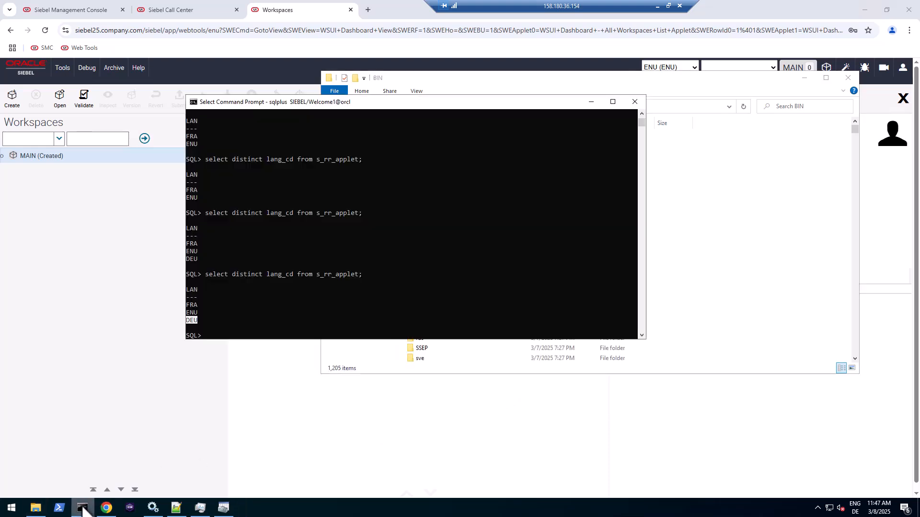
{"action": "left_click", "coordinate": [635, 101]}
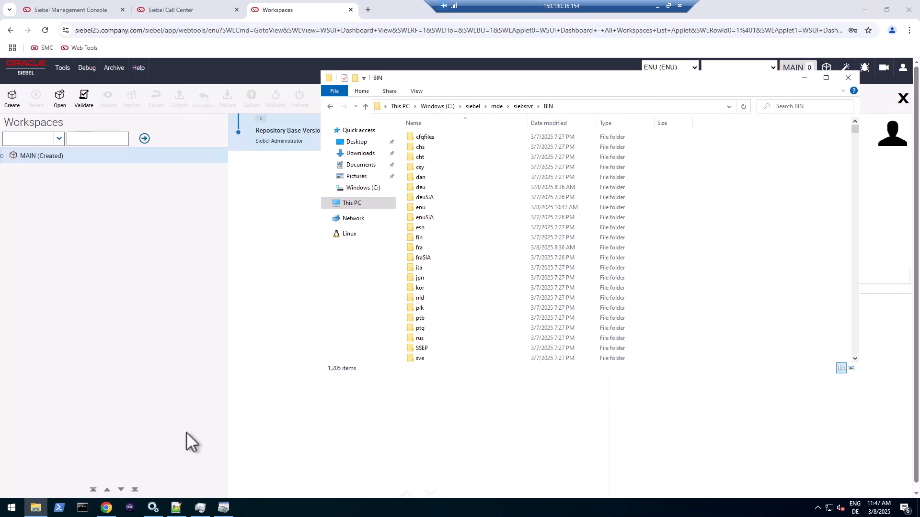
- In a command prompt, change to c:\siebel\mde\siebsrvr\bin and run siebdevcli to show its usage
{"action": "left_click", "coordinate": [82, 508]}
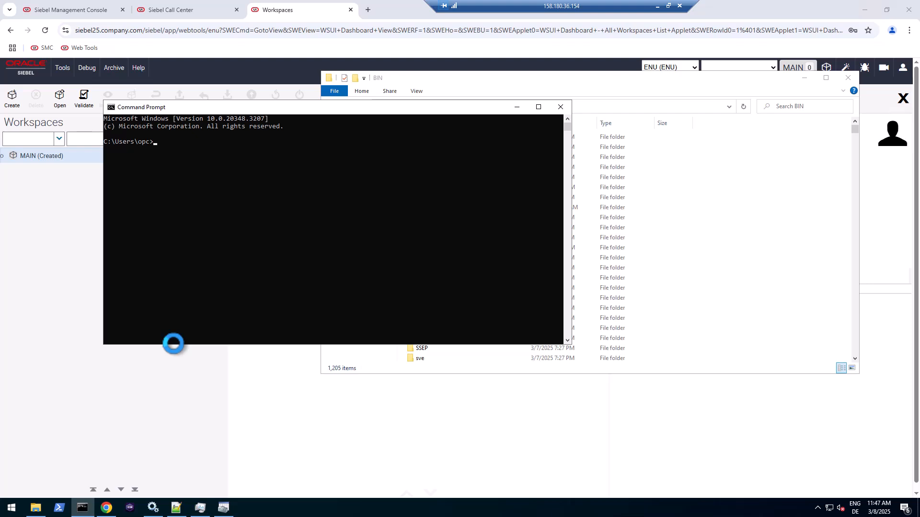
{"action": "type", "text": "cd c:\\siebel\\mde\\siebsrvr\\bin"}
{"action": "key", "text": "Return"}
{"action": "type", "text": "sieb"}
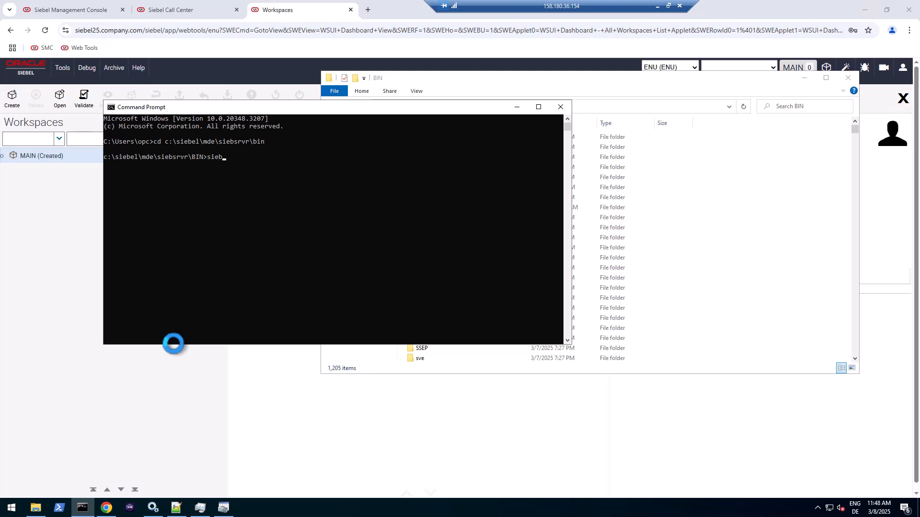
{"action": "type", "text": "devcli.exe"}
{"action": "key", "text": "BackSpace"}
{"action": "key", "text": "BackSpace"}
{"action": "key", "text": "BackSpace"}
{"action": "key", "text": "BackSpace"}
{"action": "key", "text": "Return"}
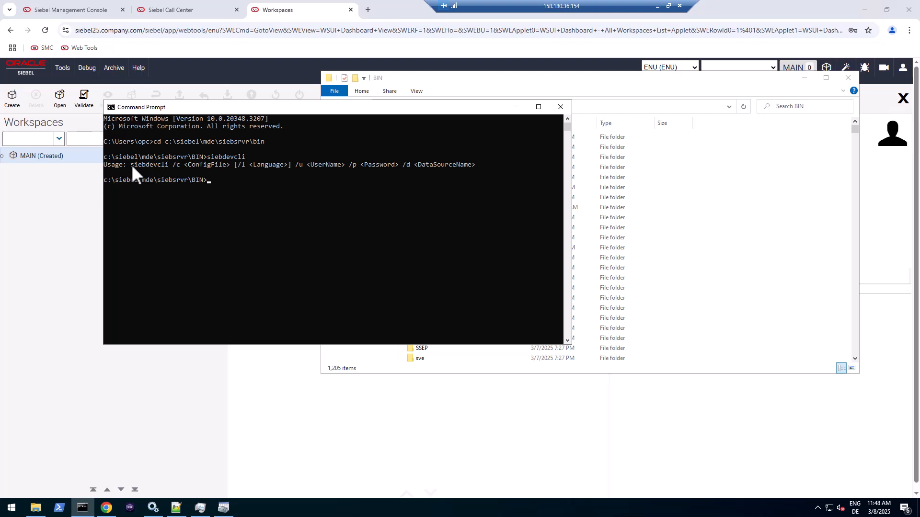
- Select the siebdevcli name and its usage syntax /c <ConfigFile> [/l <Language>] /u /p /d
{"action": "left_click_drag", "start_coordinate": [131, 164], "coordinate": [171, 163]}
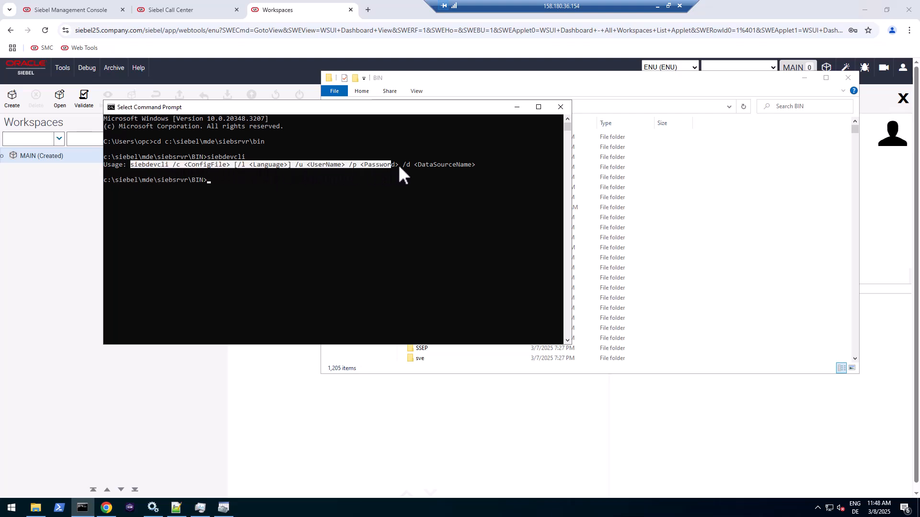
{"action": "left_click_drag", "start_coordinate": [398, 165], "coordinate": [477, 164]}
{"action": "double_click", "coordinate": [153, 168]}
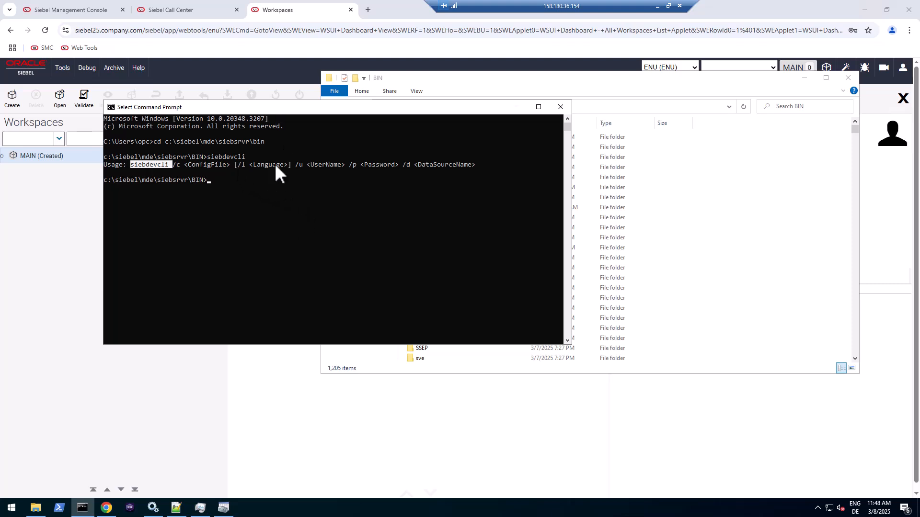
{"action": "left_click", "coordinate": [488, 78]}
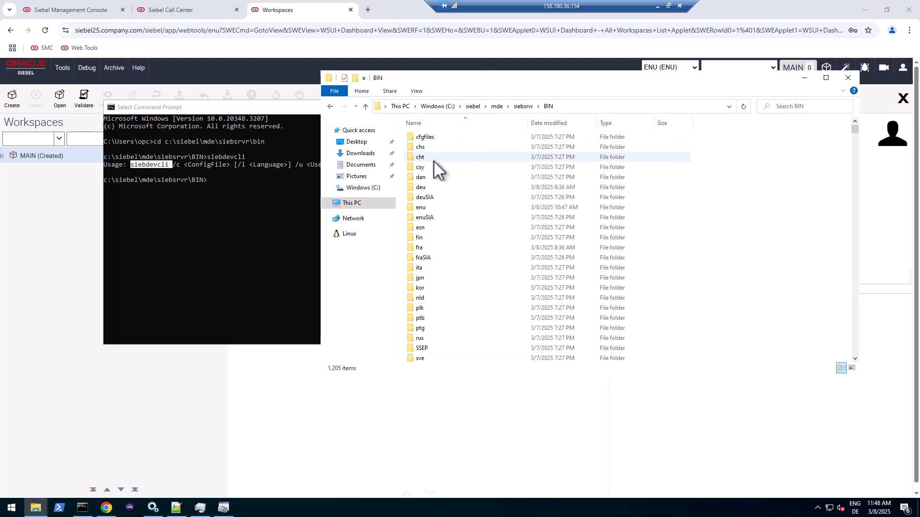
- Open the BIN\enu folder and locate siebdevcli.cfg by jumping through the file list by letter
{"action": "double_click", "coordinate": [421, 207]}
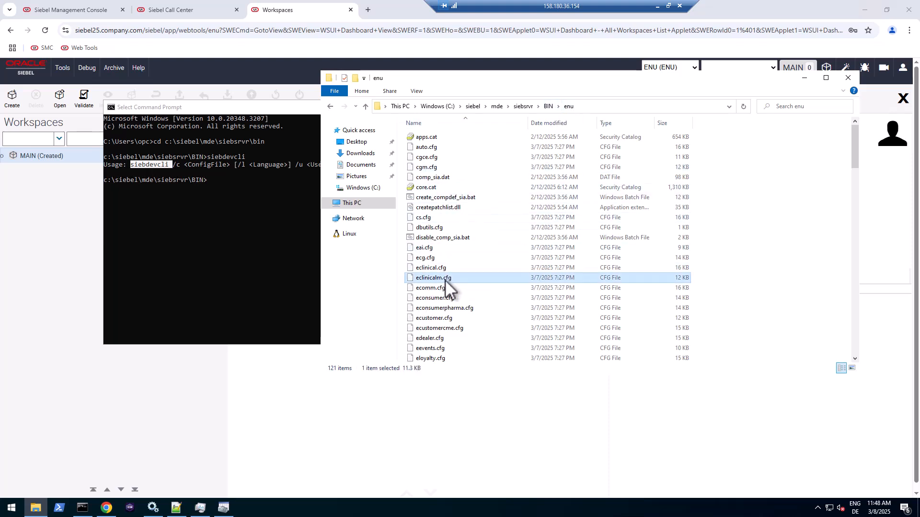
{"action": "key", "text": "s"}
{"action": "key", "text": "w"}
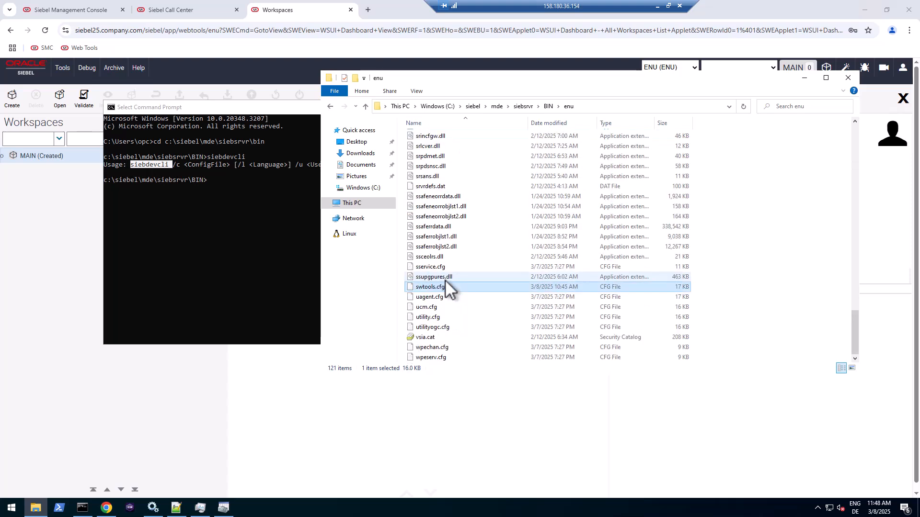
{"action": "left_click", "coordinate": [436, 287]}
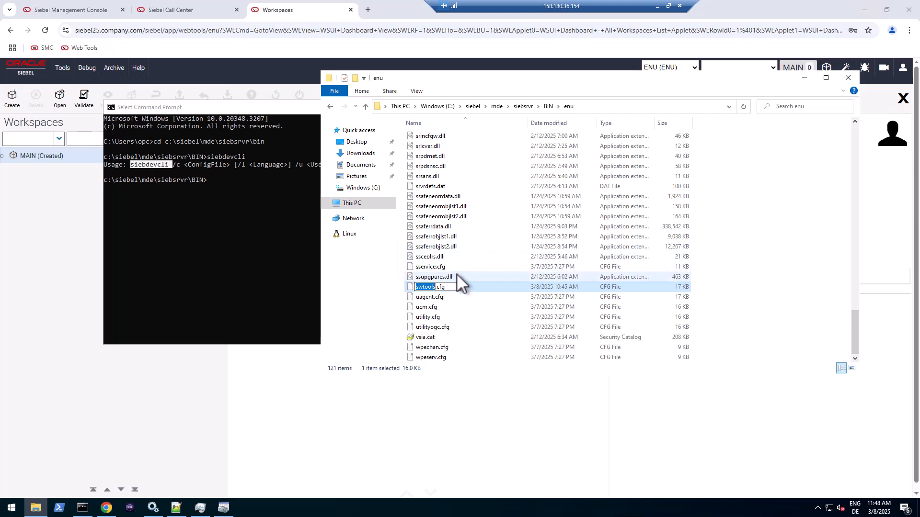
{"action": "left_click", "coordinate": [447, 245]}
{"action": "key", "text": "s"}
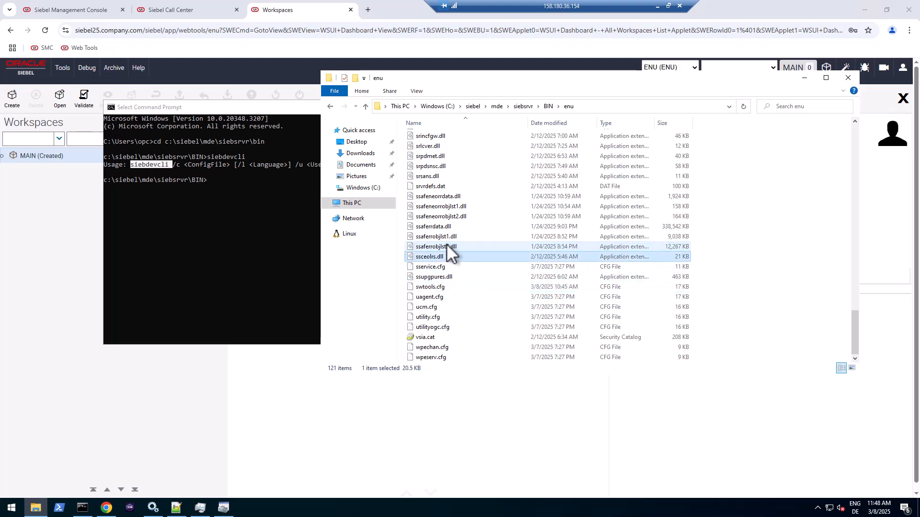
{"action": "key", "text": "i"}
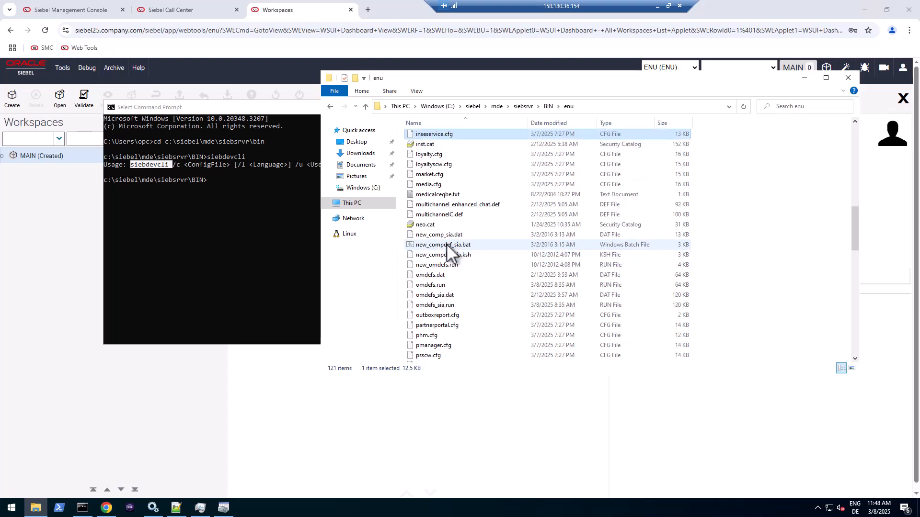
{"action": "key", "text": "s"}
{"action": "key", "text": "i"}
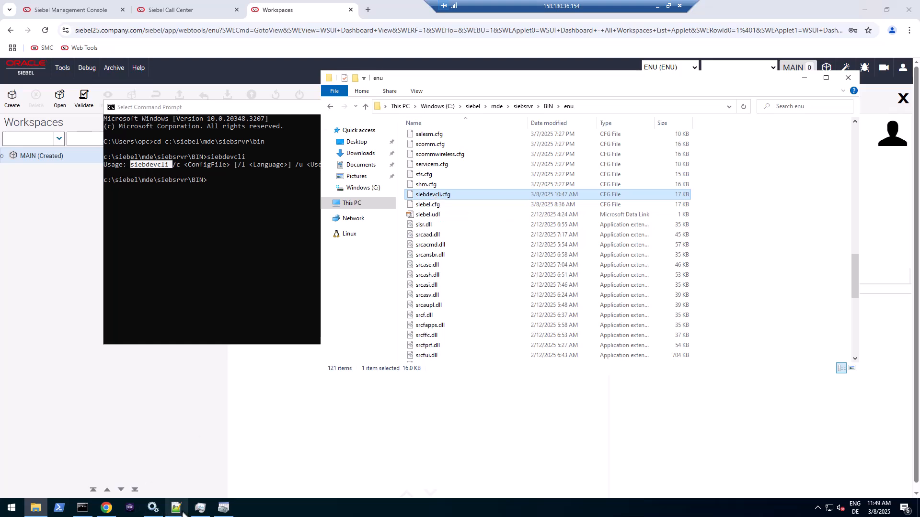
{"action": "mouse_move", "coordinate": [181, 514]}
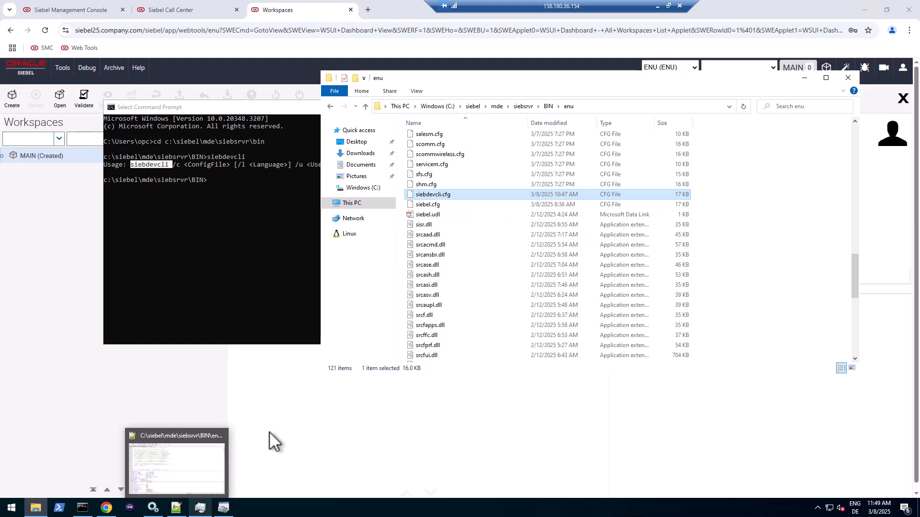
{"action": "left_click", "coordinate": [178, 510]}
{"action": "scroll", "coordinate": [248, 168], "scroll_direction": "up", "scroll_amount": 2}
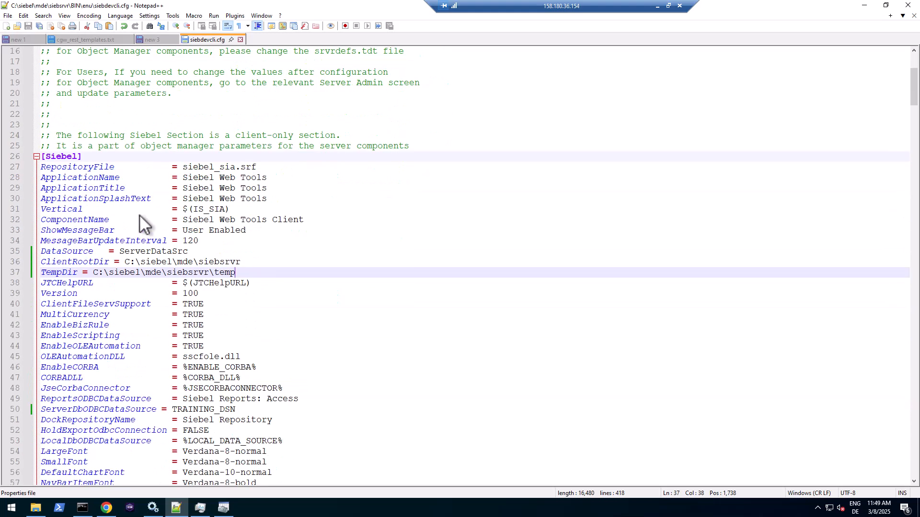
{"action": "left_click", "coordinate": [139, 220]}
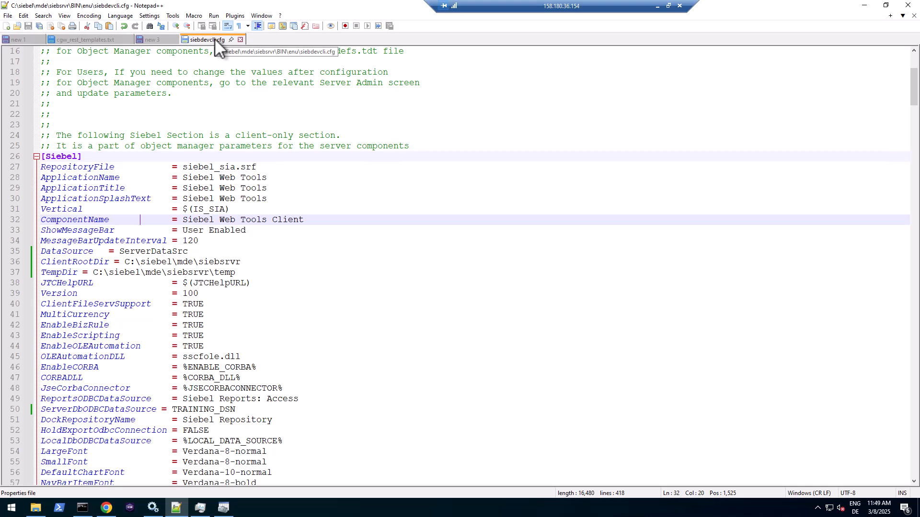
{"action": "left_click_drag", "start_coordinate": [182, 178], "coordinate": [271, 194]}
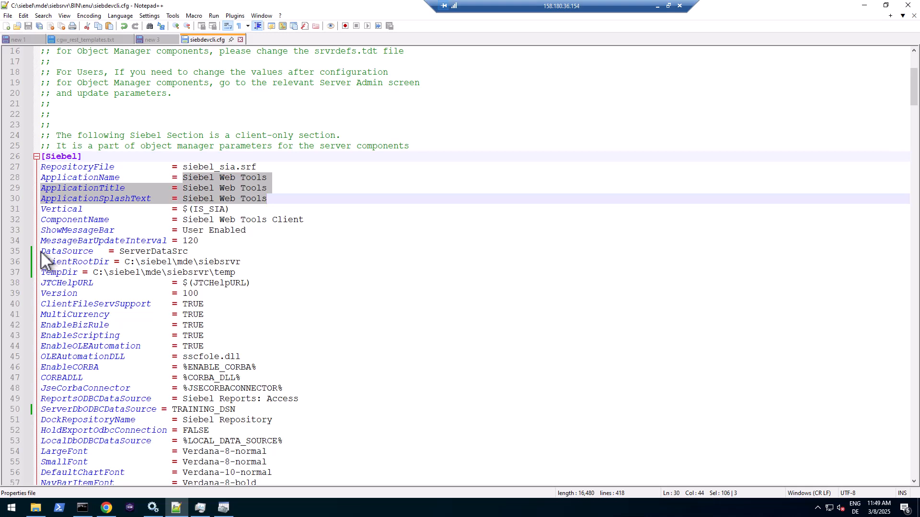
{"action": "left_click_drag", "start_coordinate": [41, 252], "coordinate": [198, 253]}
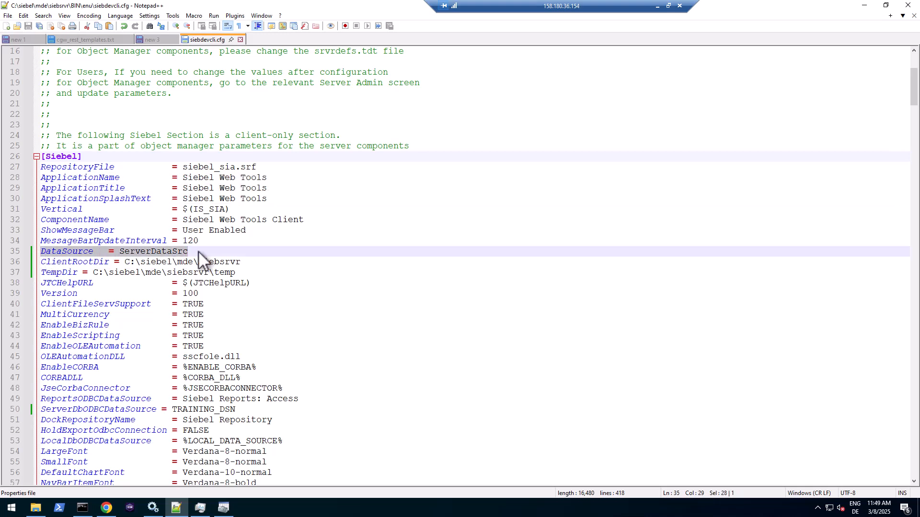
{"action": "double_click", "coordinate": [180, 251]}
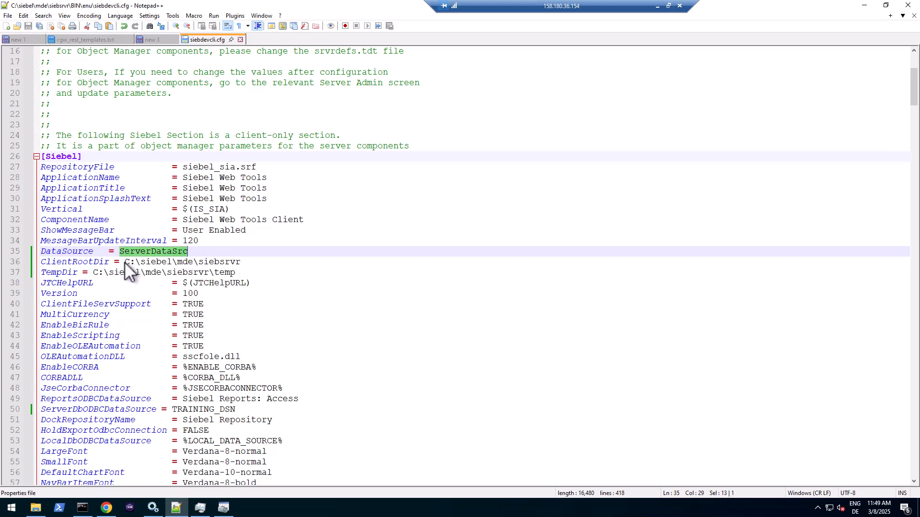
{"action": "left_click_drag", "start_coordinate": [125, 262], "coordinate": [194, 261]}
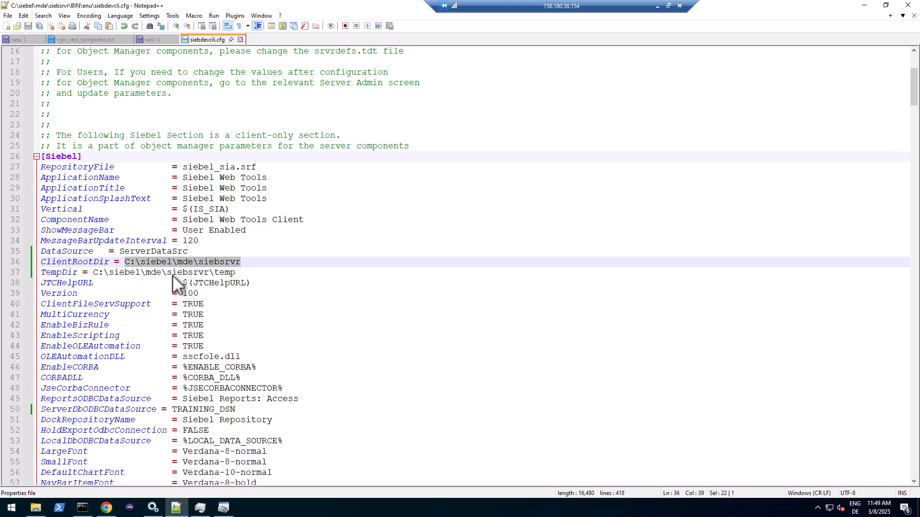
{"action": "left_click_drag", "start_coordinate": [93, 272], "coordinate": [246, 271]}
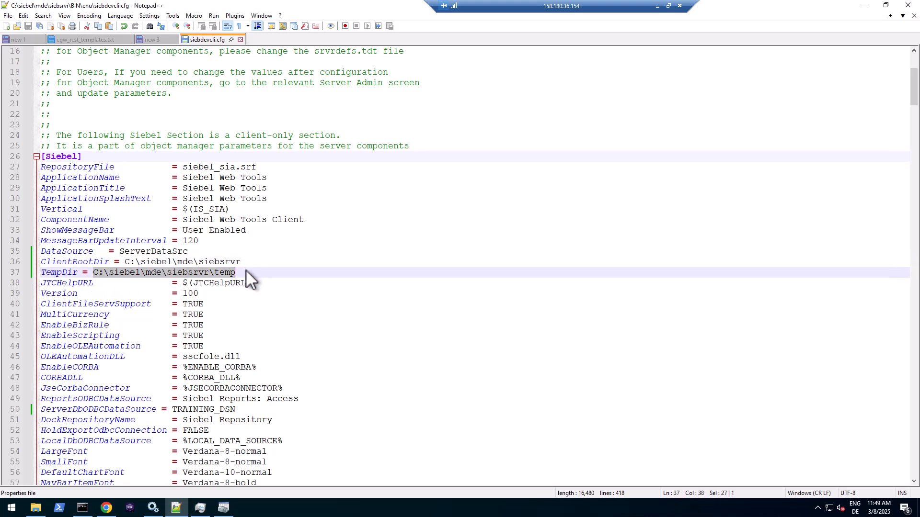
{"action": "scroll", "coordinate": [246, 269], "scroll_direction": "down", "scroll_amount": 4}
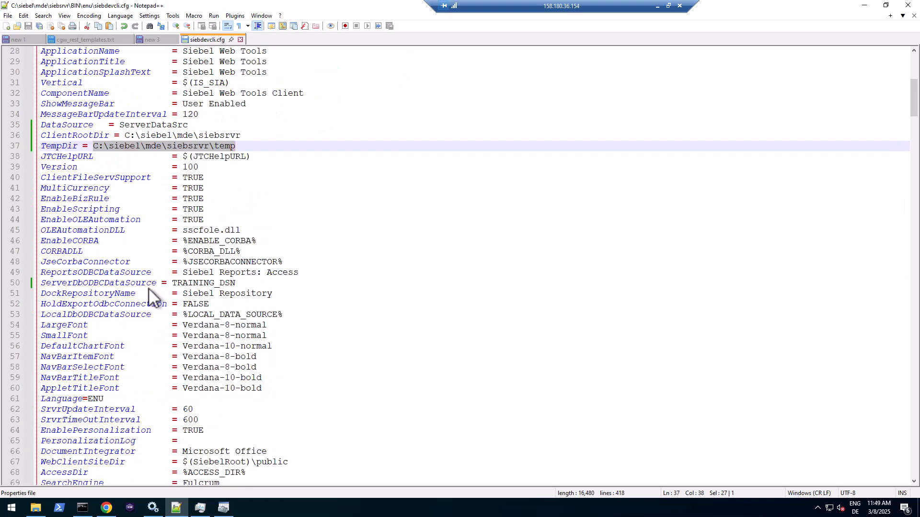
{"action": "double_click", "coordinate": [186, 285]}
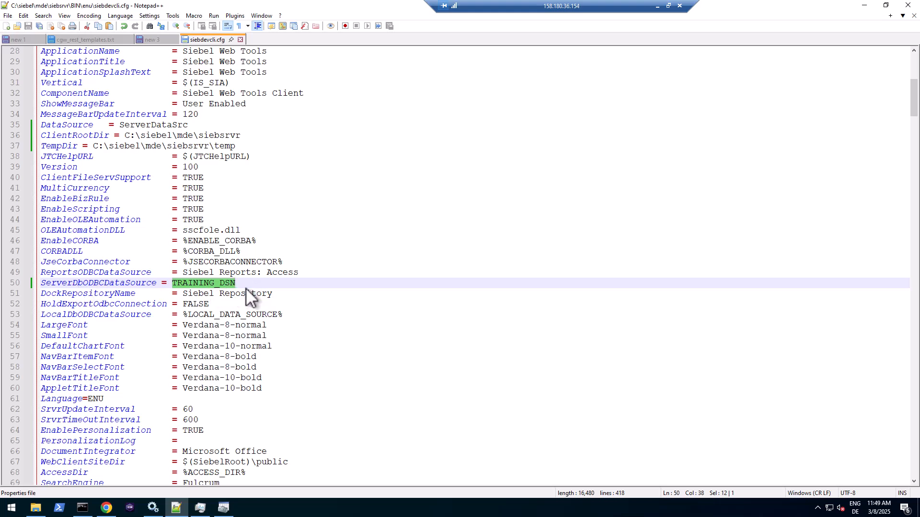
{"action": "scroll", "coordinate": [246, 292], "scroll_direction": "down", "scroll_amount": 2}
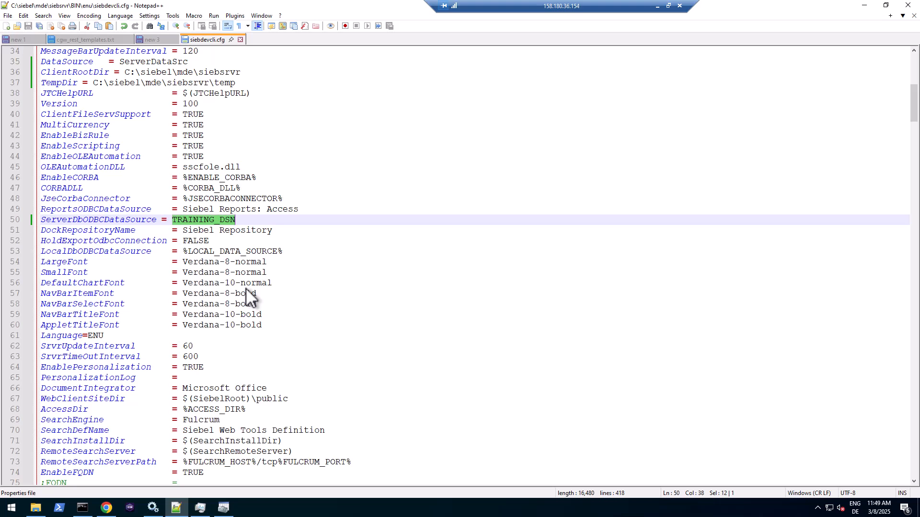
{"action": "scroll", "coordinate": [246, 288], "scroll_direction": "down", "scroll_amount": 3}
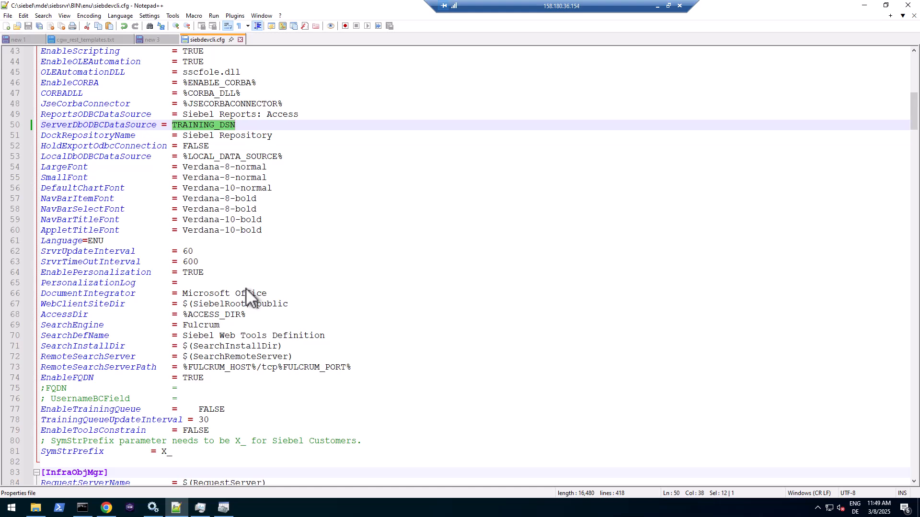
{"action": "scroll", "coordinate": [246, 288], "scroll_direction": "down", "scroll_amount": 3}
{"action": "scroll", "coordinate": [189, 289], "scroll_direction": "down", "scroll_amount": 5}
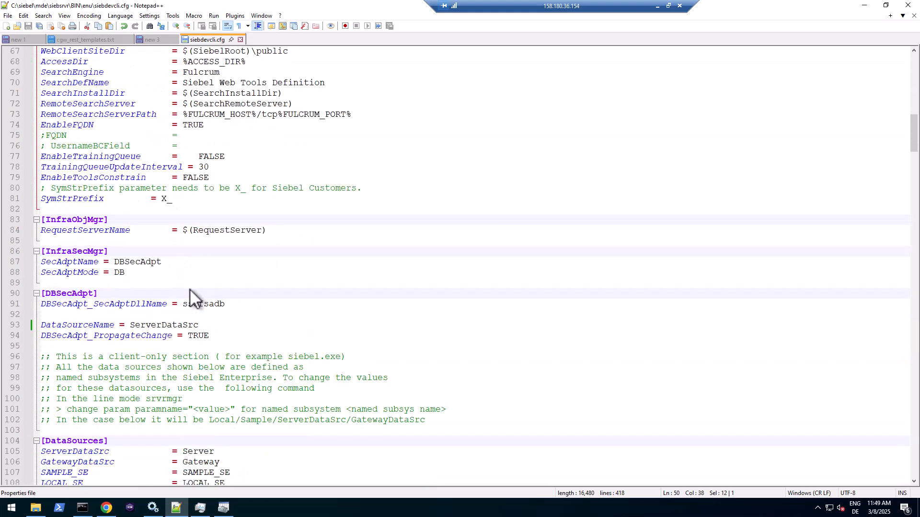
{"action": "scroll", "coordinate": [188, 288], "scroll_direction": "down", "scroll_amount": 1}
{"action": "left_click", "coordinate": [147, 294]}
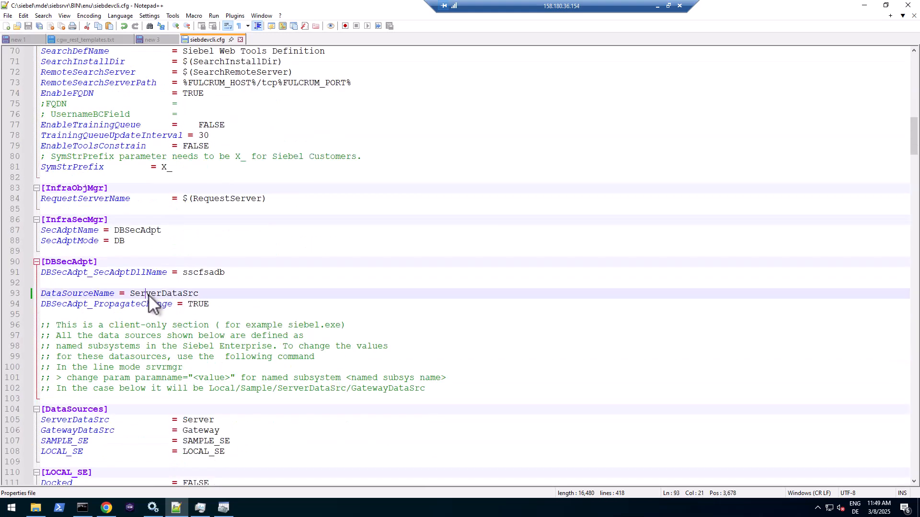
{"action": "double_click", "coordinate": [148, 294]}
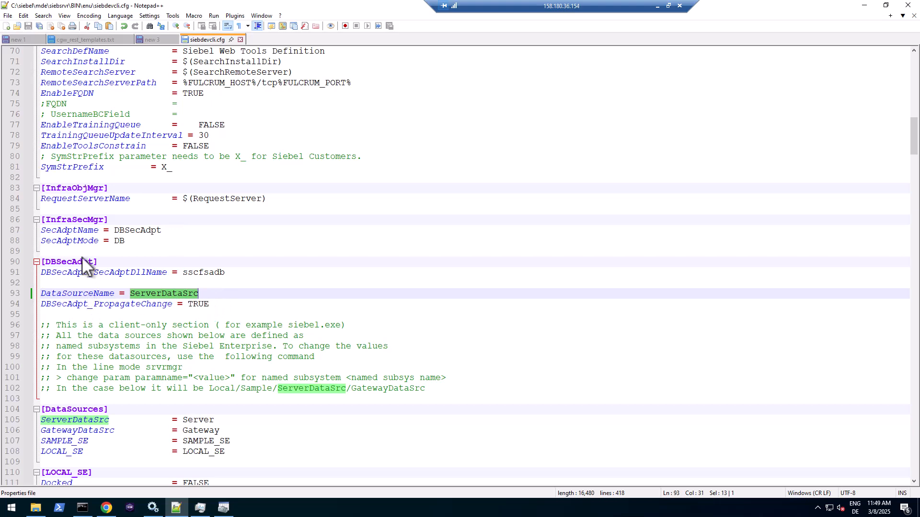
{"action": "scroll", "coordinate": [160, 352], "scroll_direction": "down", "scroll_amount": 4}
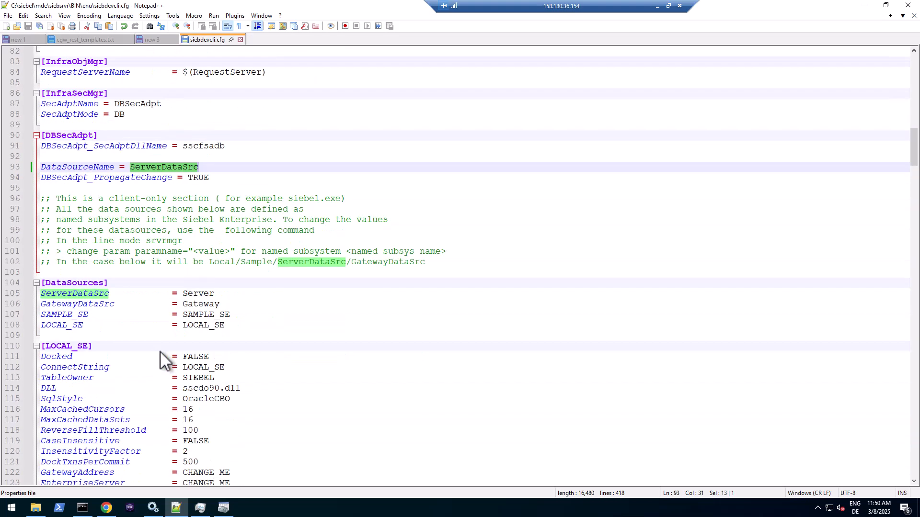
{"action": "double_click", "coordinate": [96, 293]}
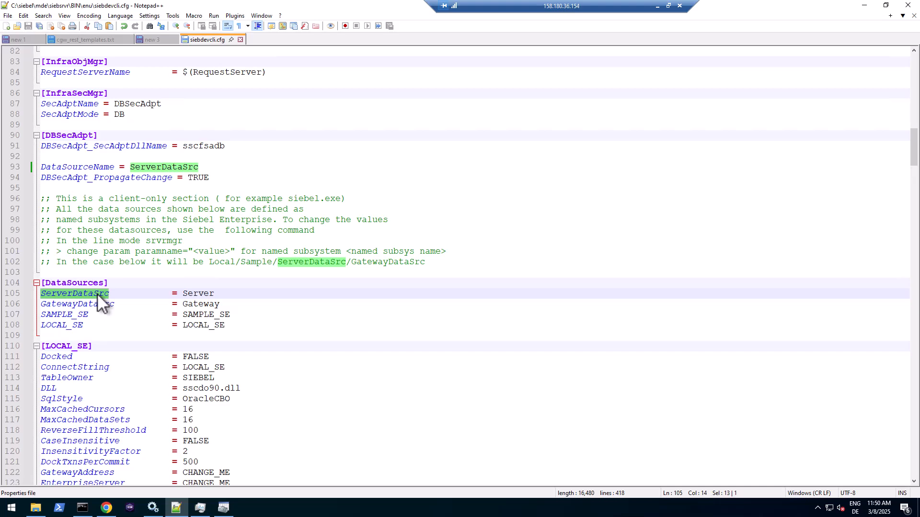
{"action": "scroll", "coordinate": [96, 293], "scroll_direction": "down", "scroll_amount": 4}
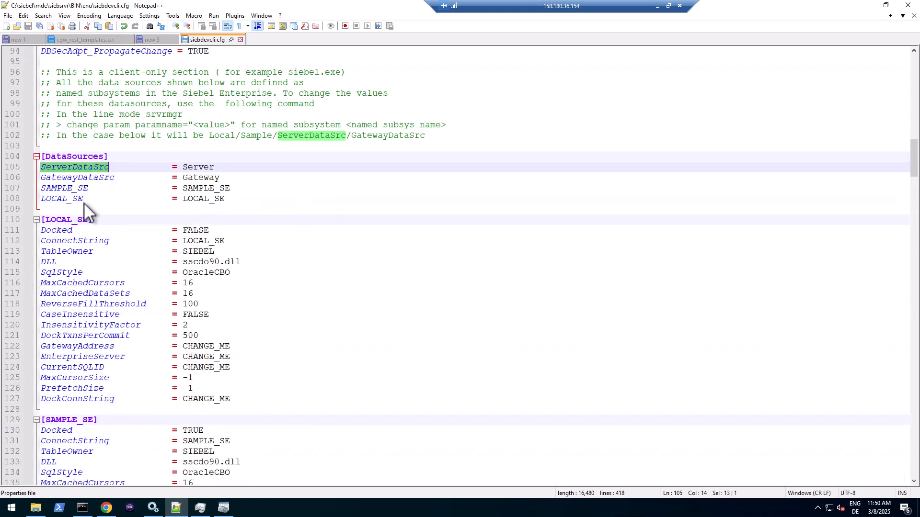
{"action": "left_click", "coordinate": [76, 166]}
{"action": "double_click", "coordinate": [76, 166]}
{"action": "scroll", "coordinate": [128, 231], "scroll_direction": "down", "scroll_amount": 12}
{"action": "scroll", "coordinate": [129, 231], "scroll_direction": "down", "scroll_amount": 3}
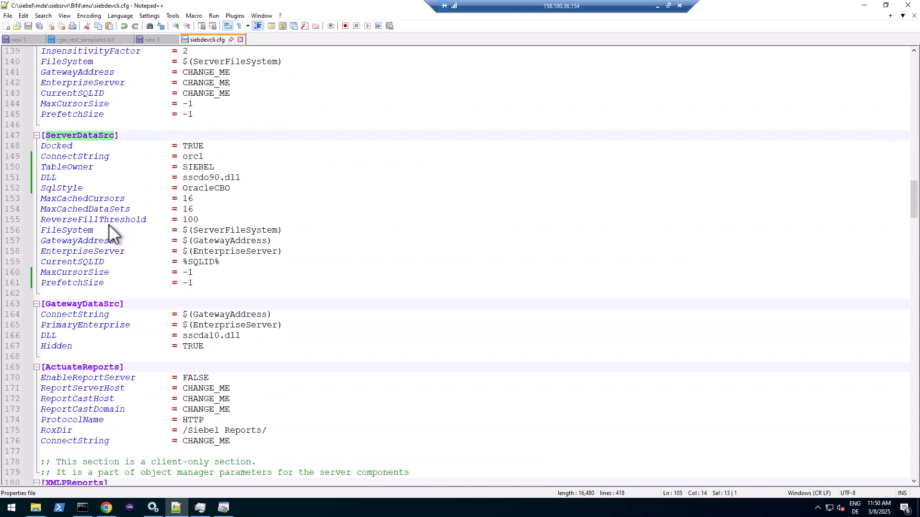
{"action": "left_click_drag", "start_coordinate": [42, 157], "coordinate": [248, 189]}
{"action": "scroll", "coordinate": [353, 199], "scroll_direction": "up", "scroll_amount": 4}
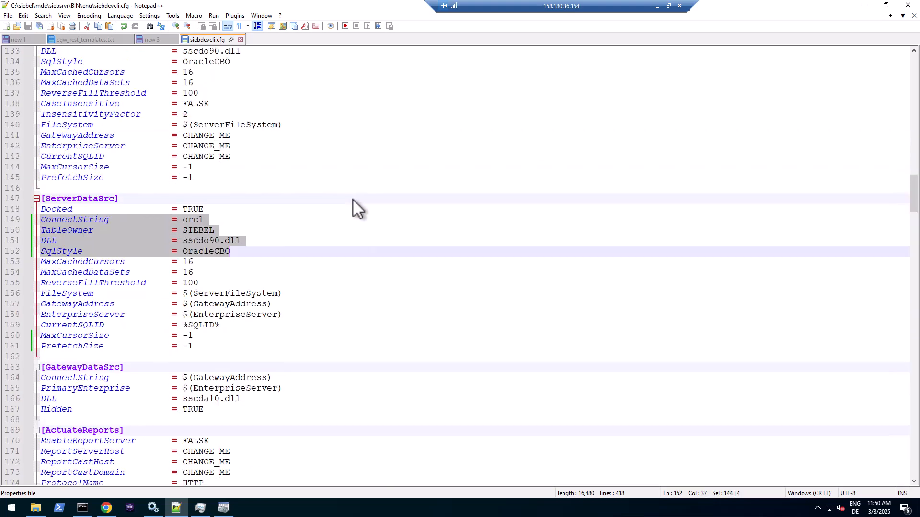
{"action": "left_click_drag", "start_coordinate": [245, 127], "coordinate": [140, 102]}
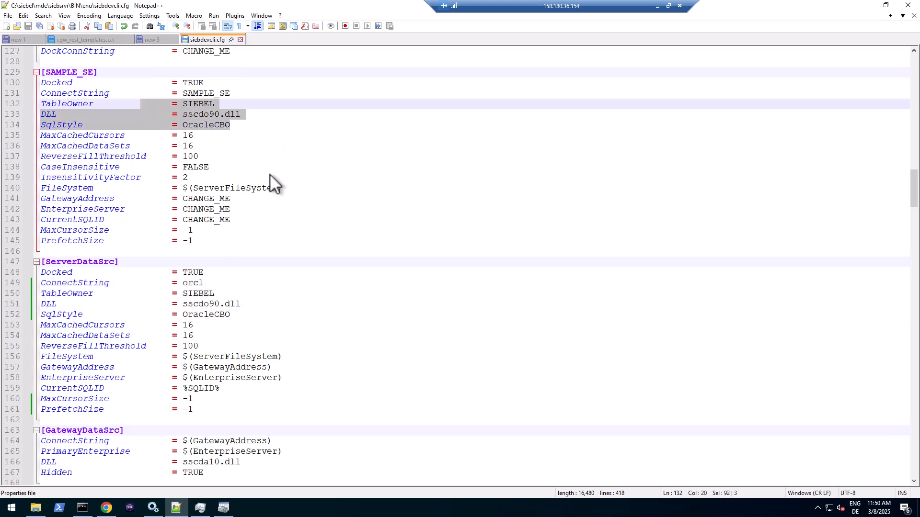
{"action": "scroll", "coordinate": [258, 313], "scroll_direction": "down", "scroll_amount": 1}
{"action": "left_click_drag", "start_coordinate": [217, 381], "coordinate": [7, 367]}
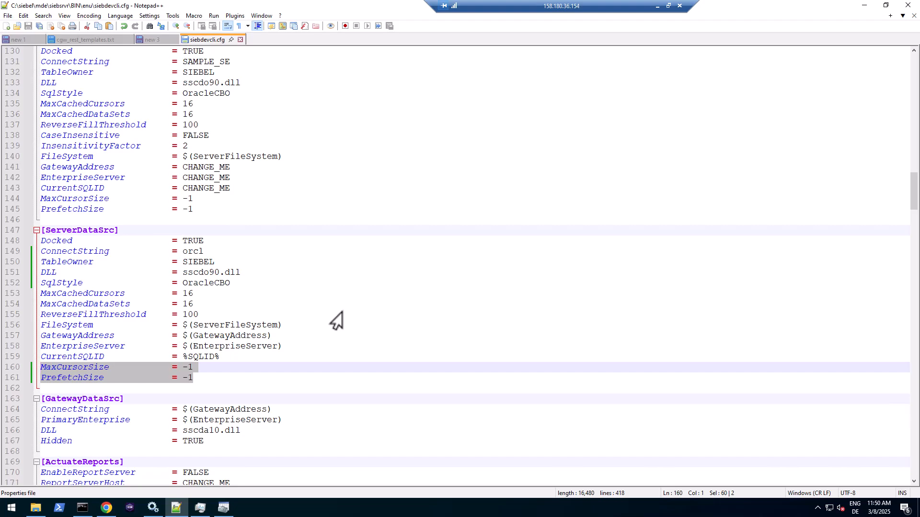
{"action": "scroll", "coordinate": [336, 320], "scroll_direction": "down", "scroll_amount": 14}
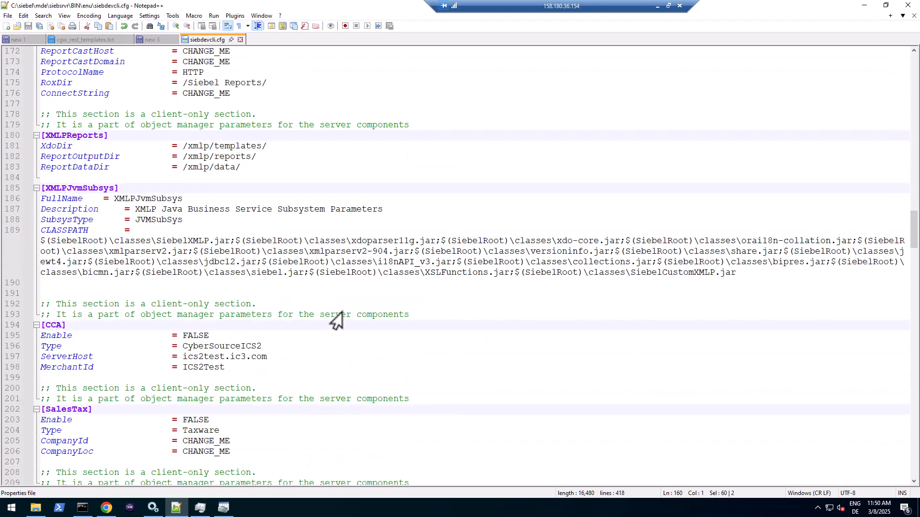
- Run siebdevcli /c <BIN>\enu\siebdevcli.cfg with the admin user, password and /d ServerDataSrc
{"action": "left_click", "coordinate": [80, 511]}
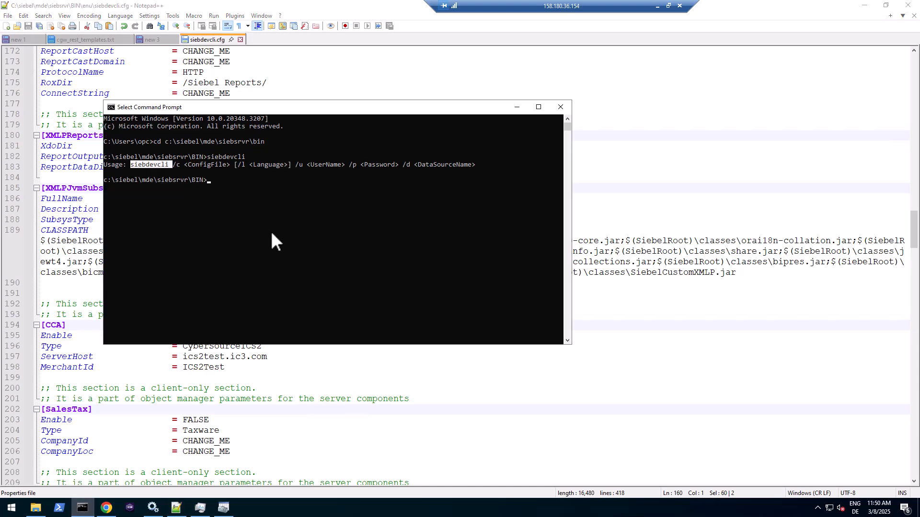
{"action": "key", "text": "ctrl+c"}
{"action": "key", "text": "ctrl+v"}
{"action": "type", "text": "/c"}
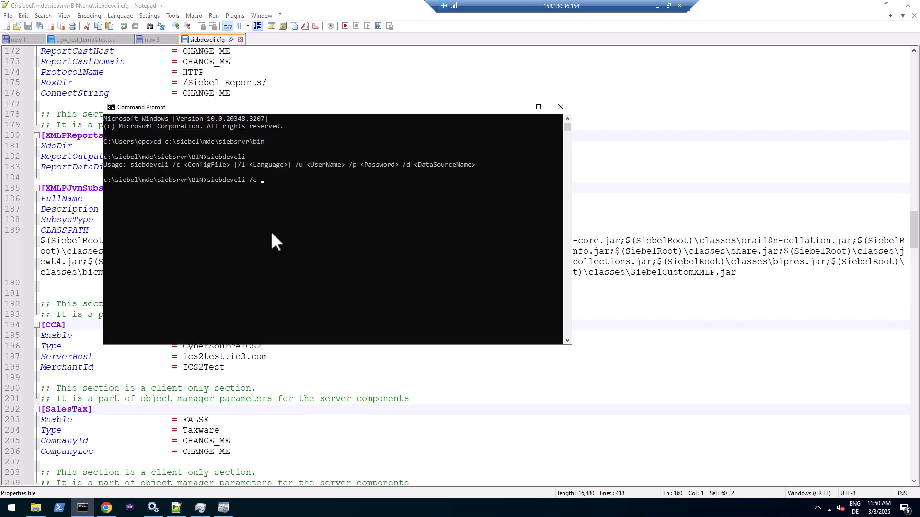
{"action": "left_click", "coordinate": [105, 179]}
{"action": "key", "text": "ctrl+c"}
{"action": "key", "text": "ctrl+v"}
{"action": "type", "text": "\\enu\\s"}
{"action": "type", "text": "iebdevcl"}
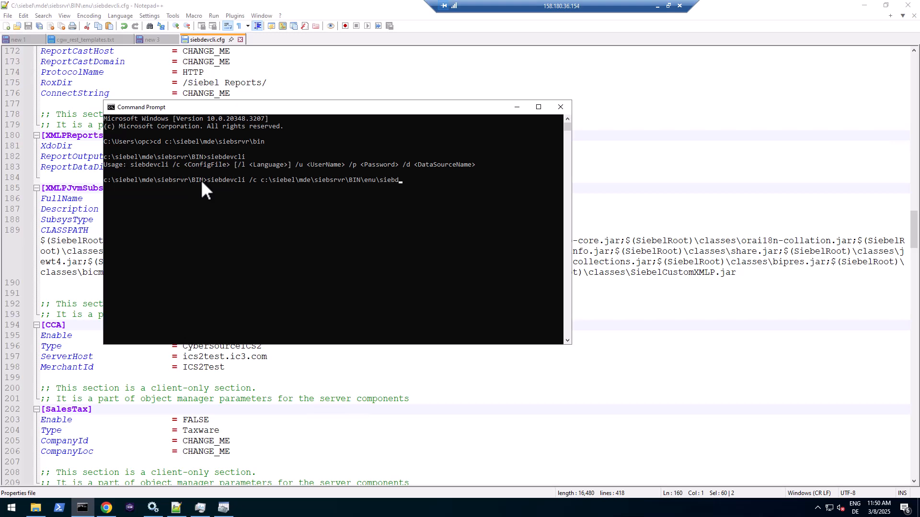
{"action": "type", "text": "i.cfg /u SADMIN /p Welcome1 /d ServerD"}
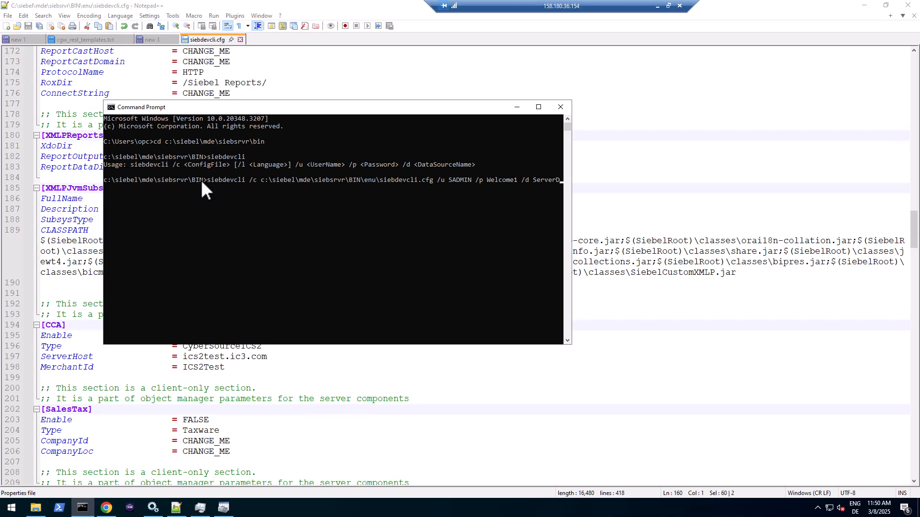
{"action": "type", "text": "ataSrc"}
{"action": "key", "text": "Return"}
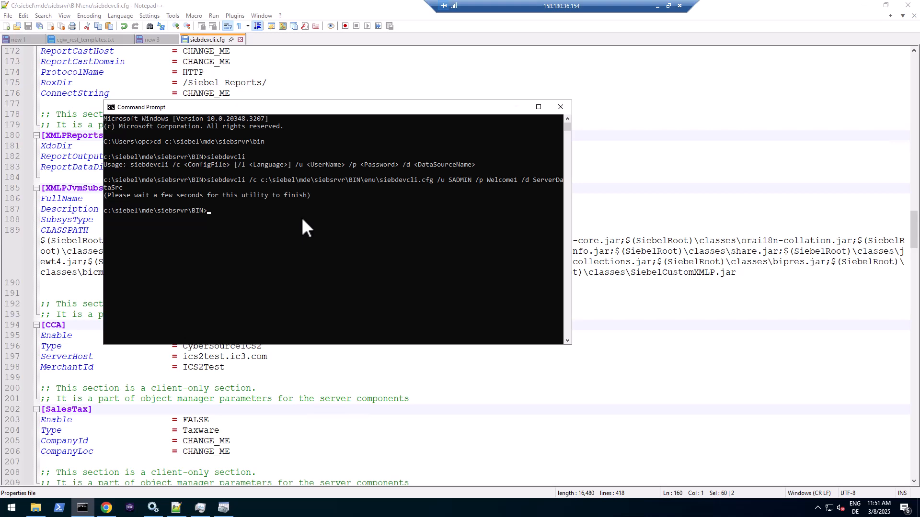
- Recall the siebdevcli command and append the /FlattenWorkspace option
{"action": "key", "text": "Up"}
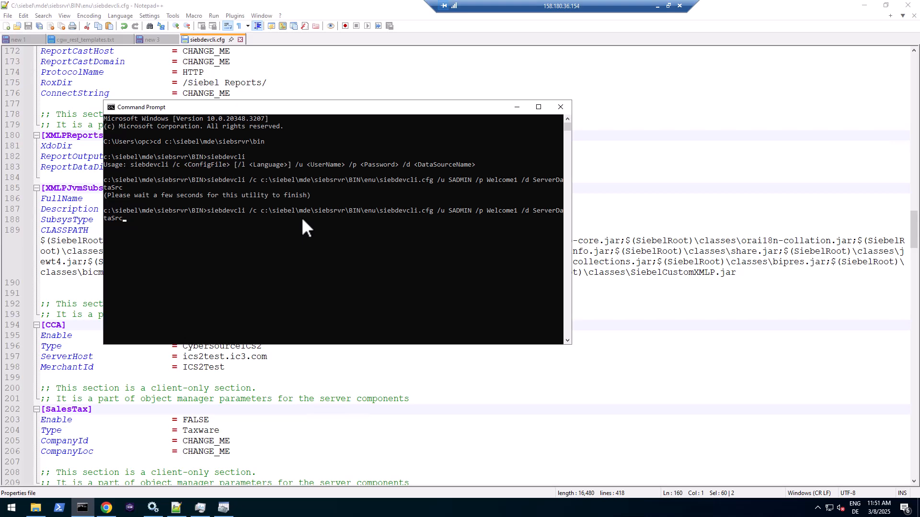
{"action": "type", "text": "/Flattwn"}
{"action": "key", "text": "BackSpace"}
{"action": "key", "text": "BackSpace"}
{"action": "type", "text": "enWorkspace"}
{"action": "key", "text": "alt+Tab"}
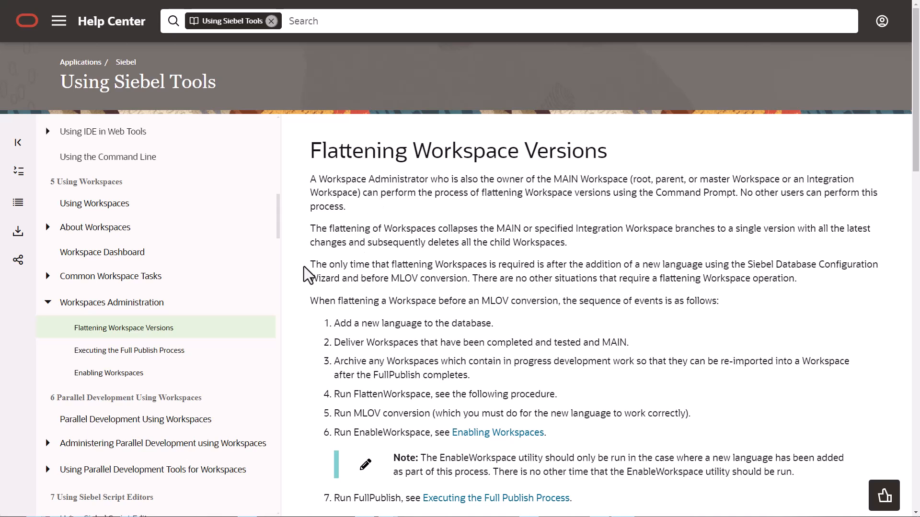
- Highlight the introduction stating flattening is required only after adding a new language
{"action": "left_click_drag", "start_coordinate": [311, 266], "coordinate": [468, 282]}
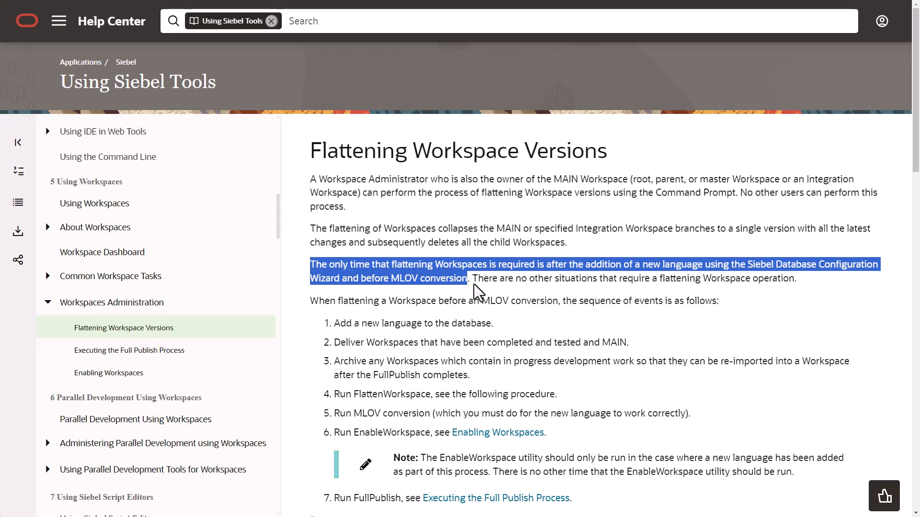
{"action": "left_click_drag", "start_coordinate": [473, 283], "coordinate": [794, 282]}
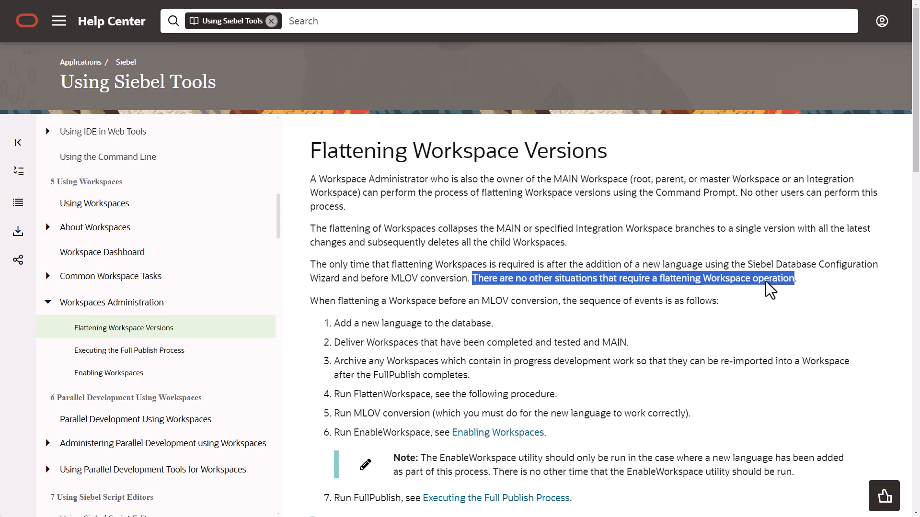
{"action": "left_click", "coordinate": [522, 272]}
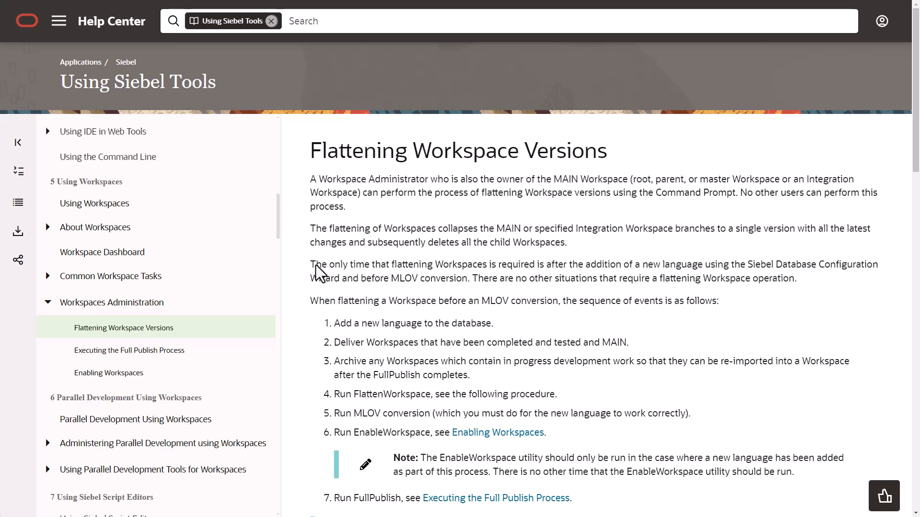
{"action": "left_click_drag", "start_coordinate": [311, 267], "coordinate": [482, 281]}
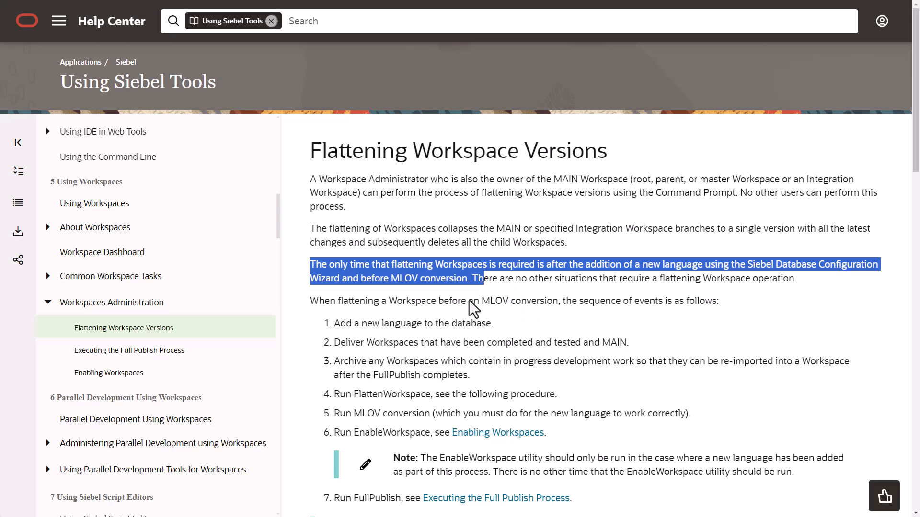
- Read steps 1–5: add language, deliver and archive Workspaces, FlattenWorkspace, MLOV conversion
{"action": "left_click_drag", "start_coordinate": [387, 329], "coordinate": [484, 323]}
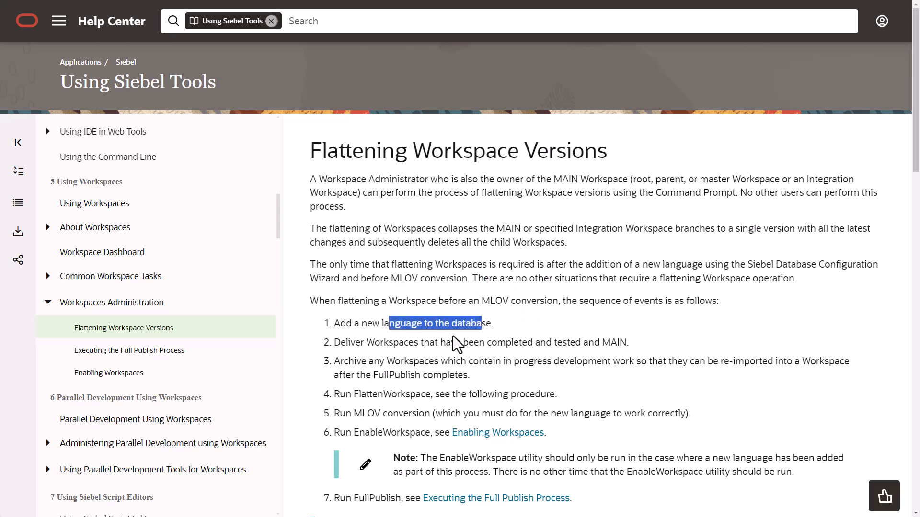
{"action": "left_click_drag", "start_coordinate": [385, 344], "coordinate": [620, 345]}
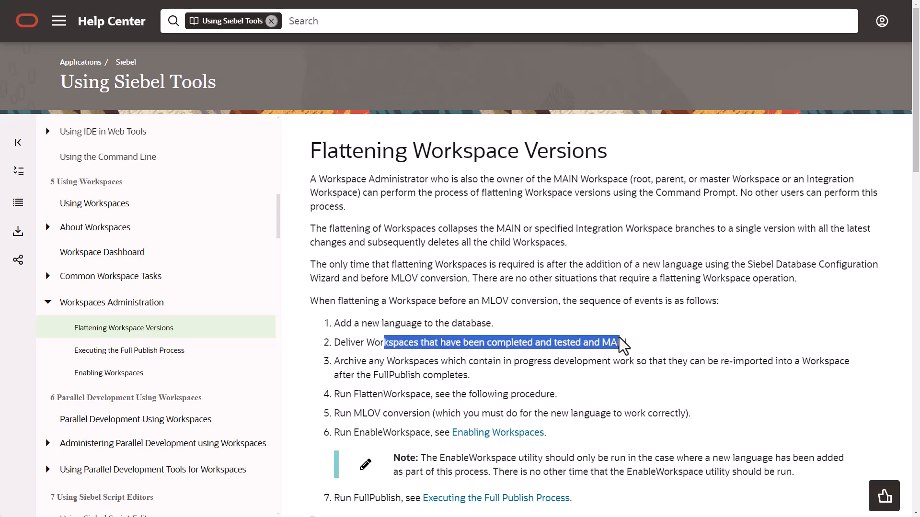
{"action": "left_click", "coordinate": [389, 364]}
{"action": "left_click_drag", "start_coordinate": [389, 363], "coordinate": [466, 376]}
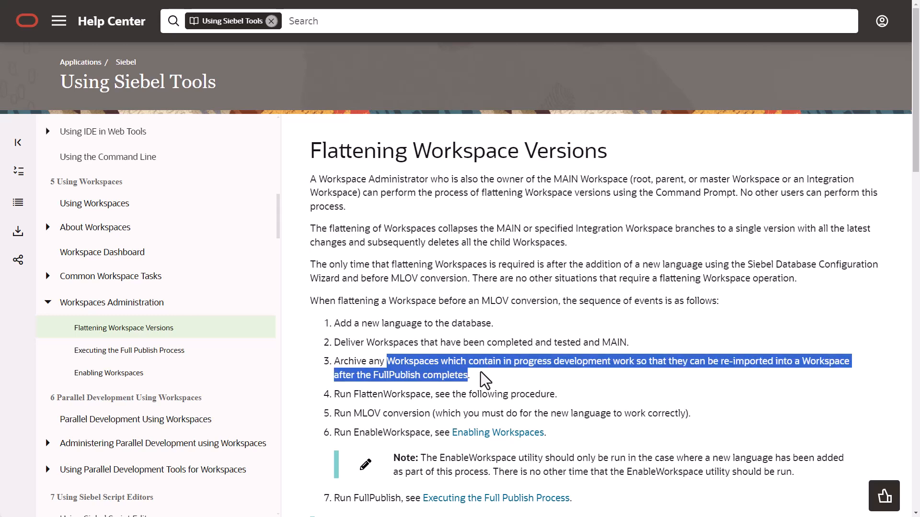
{"action": "scroll", "coordinate": [485, 380], "scroll_direction": "down", "scroll_amount": 2}
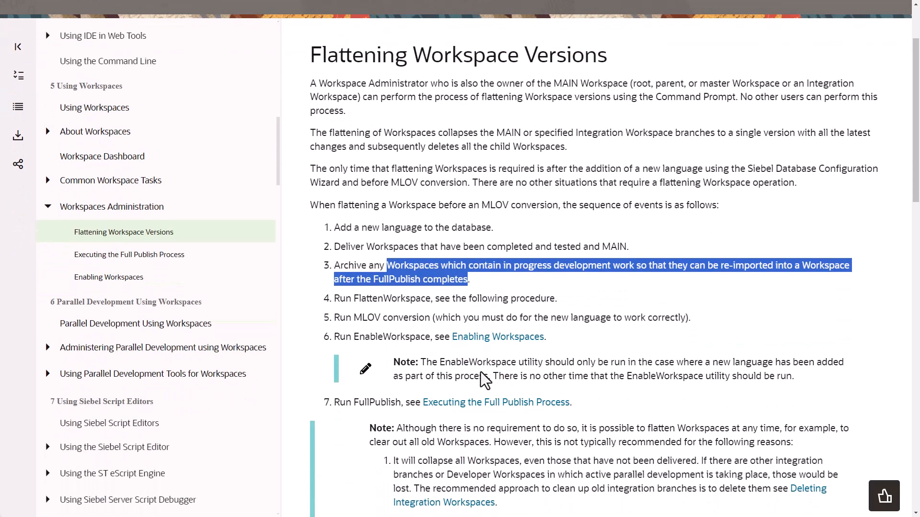
{"action": "double_click", "coordinate": [356, 303]}
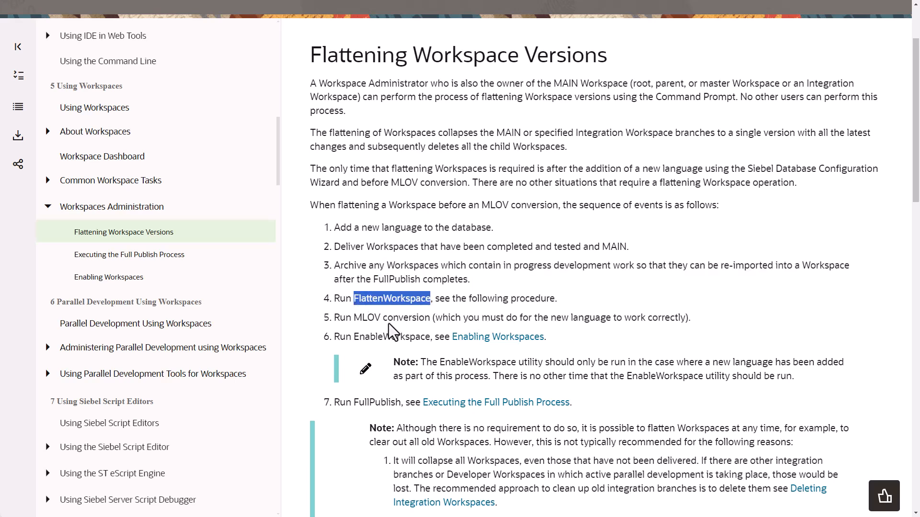
{"action": "double_click", "coordinate": [366, 319]}
{"action": "left_click_drag", "start_coordinate": [366, 320], "coordinate": [398, 321]}
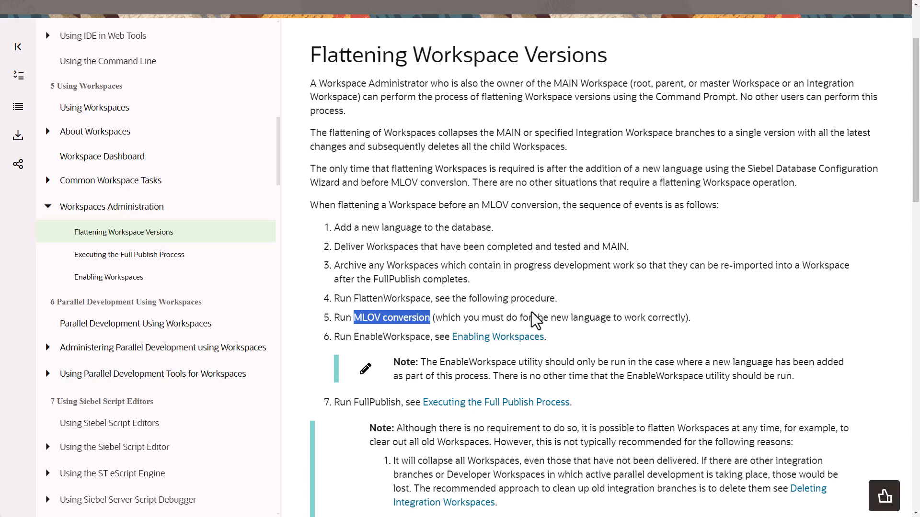
- Review step 6 EnableWorkspace and the notes on when it runs and optional flattening
{"action": "scroll", "coordinate": [405, 290], "scroll_direction": "down", "scroll_amount": 1}
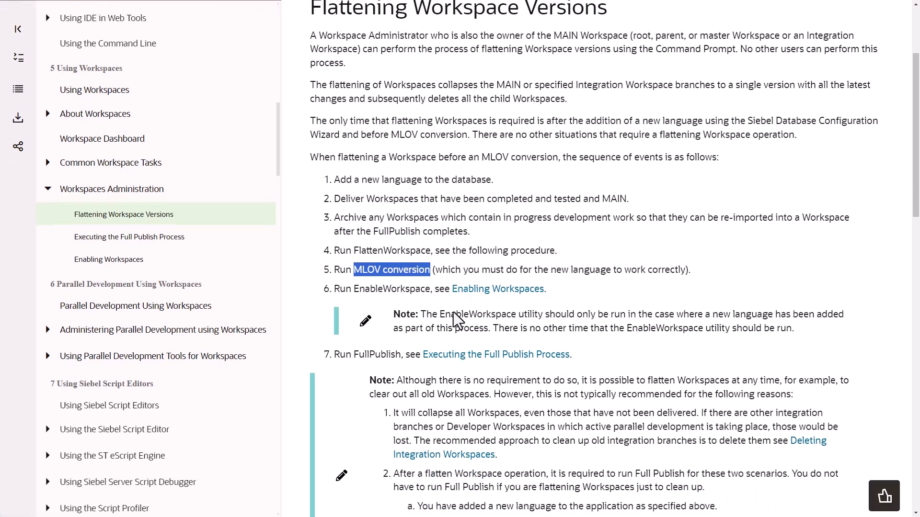
{"action": "left_click", "coordinate": [405, 289]}
{"action": "double_click", "coordinate": [405, 290]}
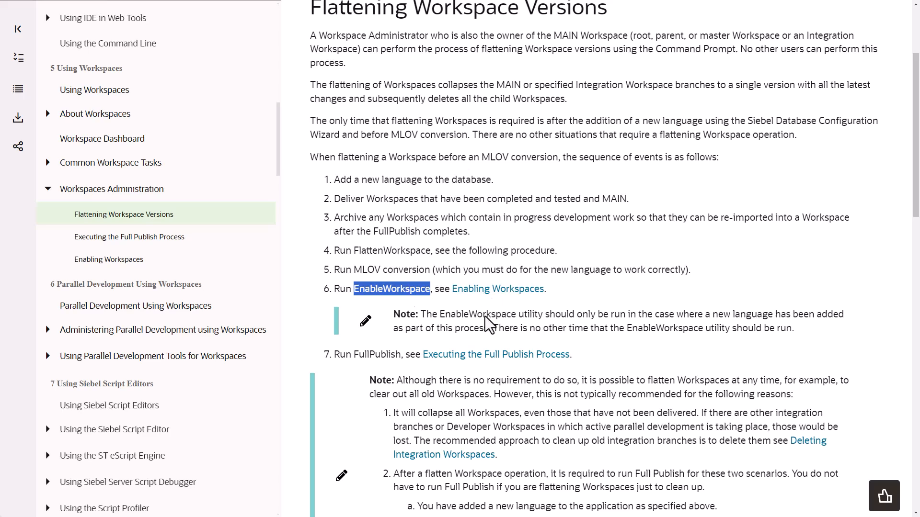
{"action": "left_click_drag", "start_coordinate": [487, 319], "coordinate": [713, 333]}
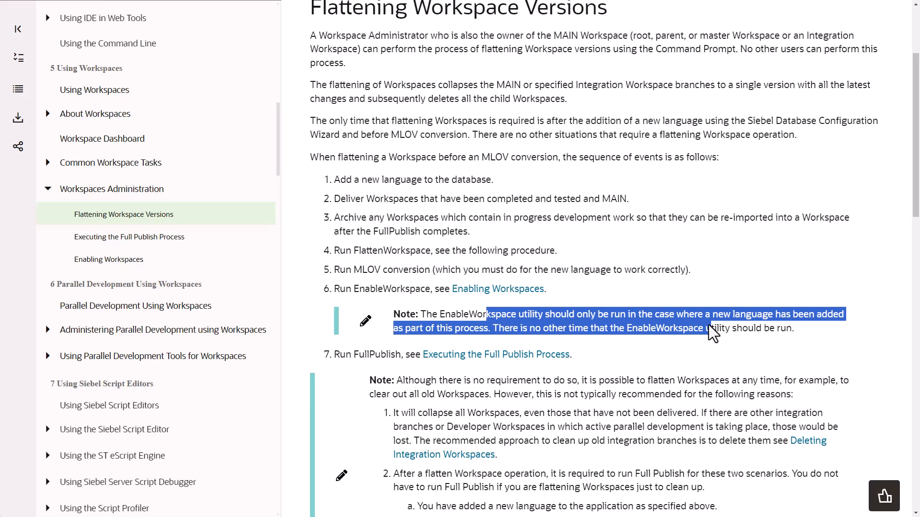
{"action": "scroll", "coordinate": [712, 333], "scroll_direction": "down", "scroll_amount": 2}
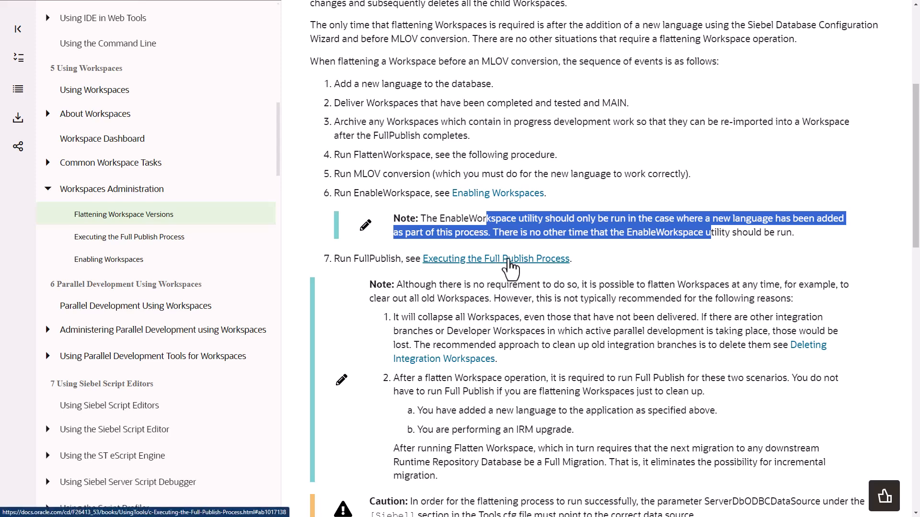
{"action": "left_click_drag", "start_coordinate": [513, 285], "coordinate": [621, 277]}
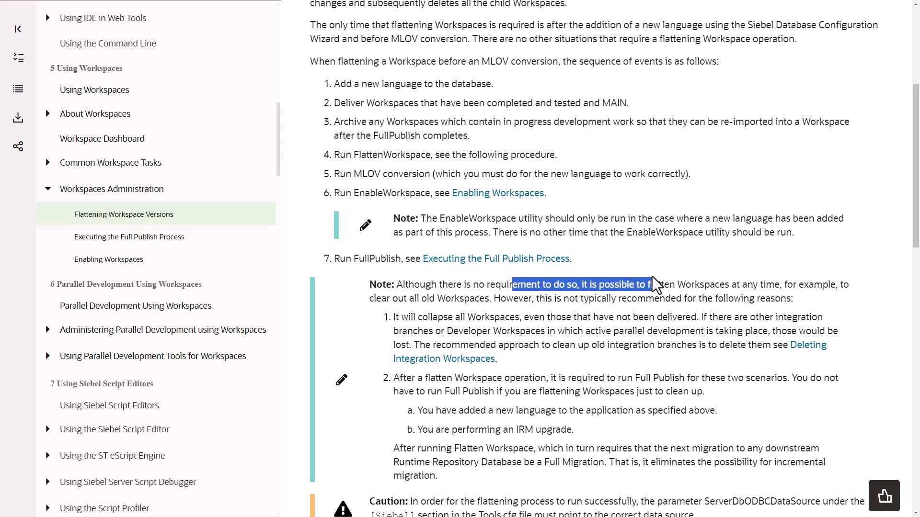
{"action": "left_click_drag", "start_coordinate": [652, 277], "coordinate": [648, 309]}
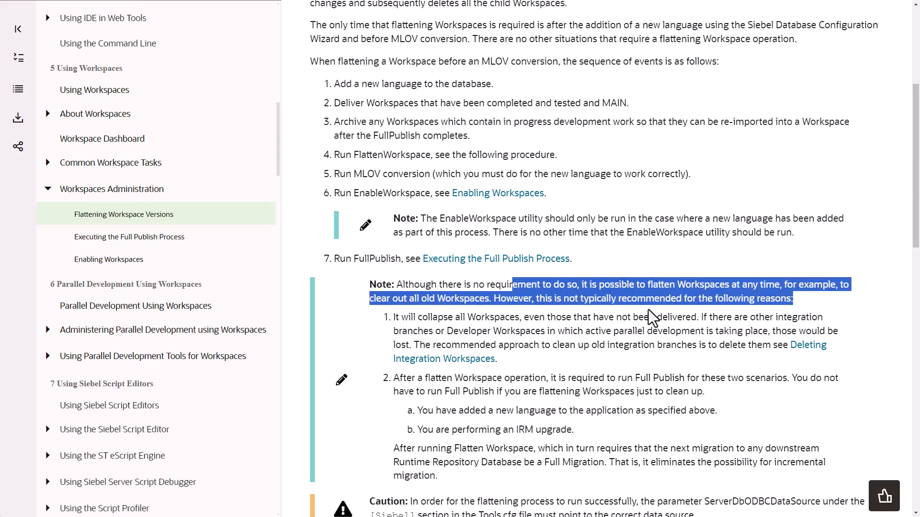
- Reach the Command Prompt procedure and note the ServerDbODBCDataSource parameter in tools.cfg
{"action": "scroll", "coordinate": [648, 310], "scroll_direction": "down", "scroll_amount": 2}
{"action": "scroll", "coordinate": [649, 309], "scroll_direction": "down", "scroll_amount": 1}
{"action": "scroll", "coordinate": [649, 310], "scroll_direction": "up", "scroll_amount": 1}
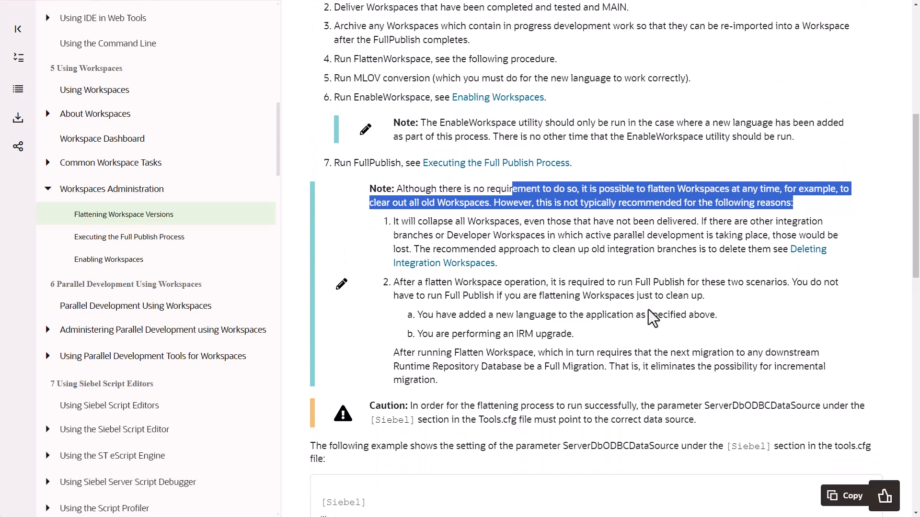
{"action": "scroll", "coordinate": [648, 310], "scroll_direction": "down", "scroll_amount": 2}
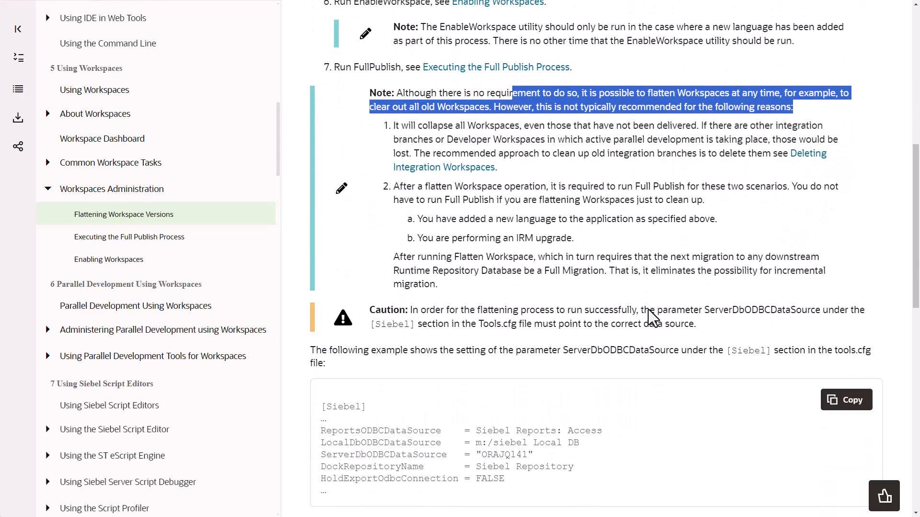
{"action": "scroll", "coordinate": [648, 309], "scroll_direction": "down", "scroll_amount": 4}
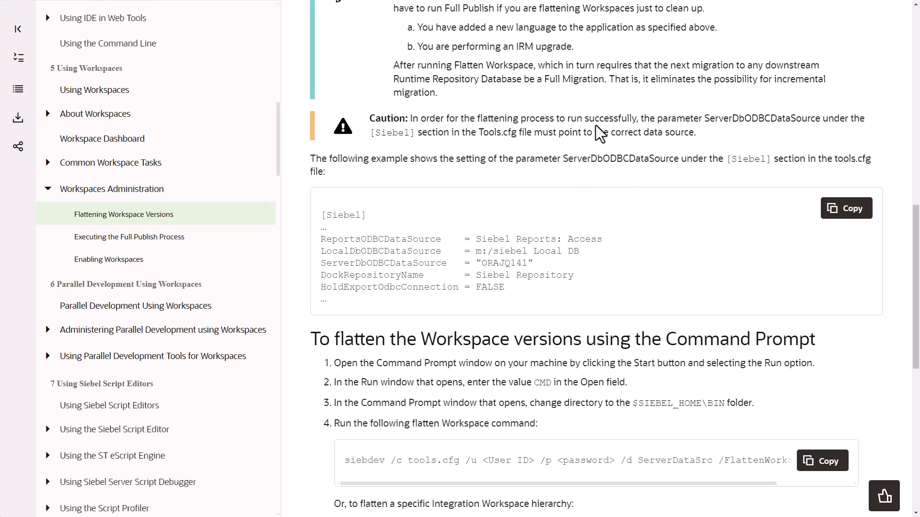
{"action": "double_click", "coordinate": [719, 120]}
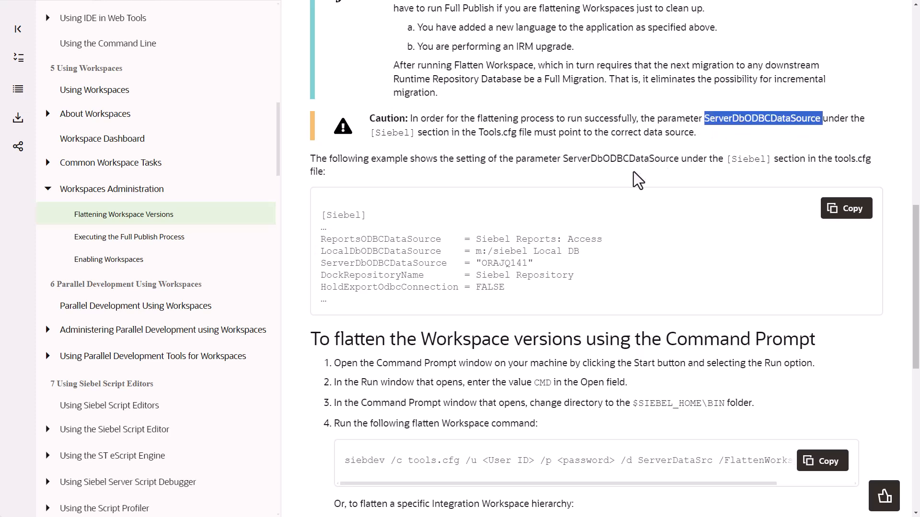
{"action": "scroll", "coordinate": [516, 274], "scroll_direction": "down", "scroll_amount": 3}
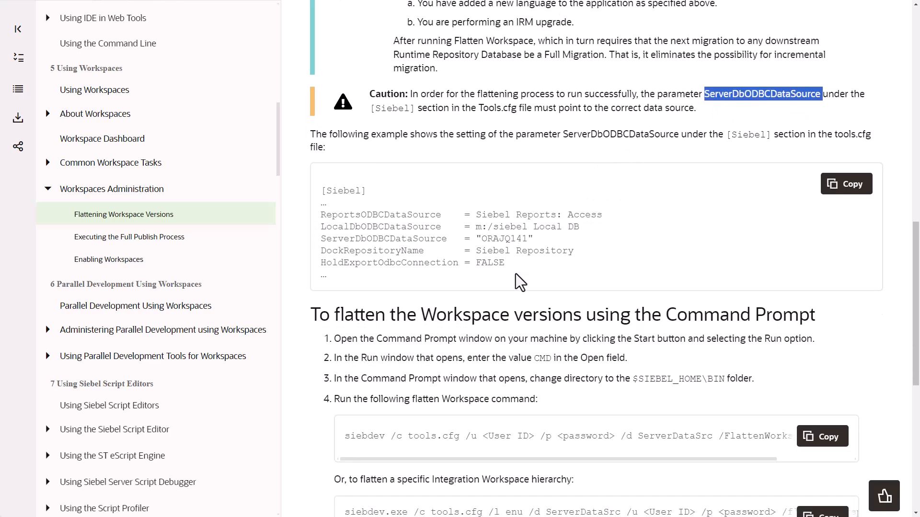
- Highlight the /FlattenWorkspace option at the end of the documented siebdev command
{"action": "scroll", "coordinate": [515, 274], "scroll_direction": "down", "scroll_amount": 1}
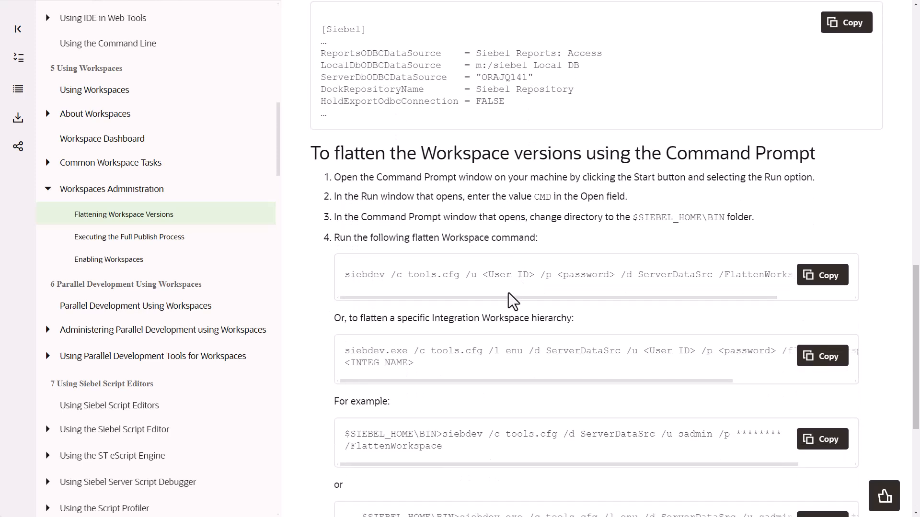
{"action": "left_click_drag", "start_coordinate": [505, 291], "coordinate": [485, 289]}
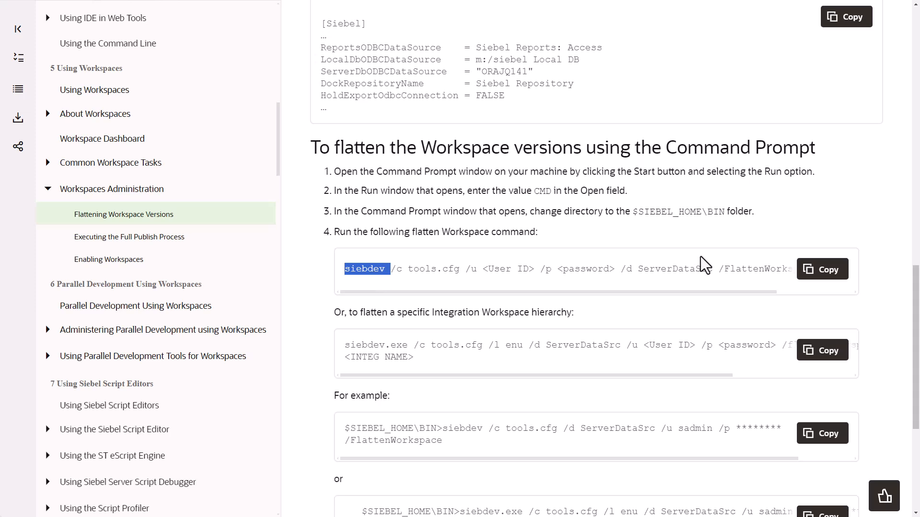
{"action": "left_click_drag", "start_coordinate": [720, 271], "coordinate": [780, 274]}
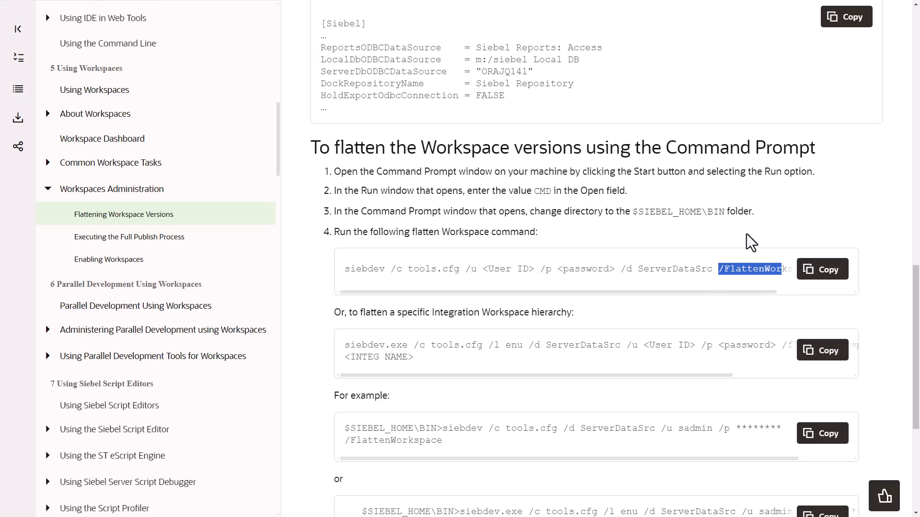
{"action": "left_click_drag", "start_coordinate": [731, 292], "coordinate": [849, 288]}
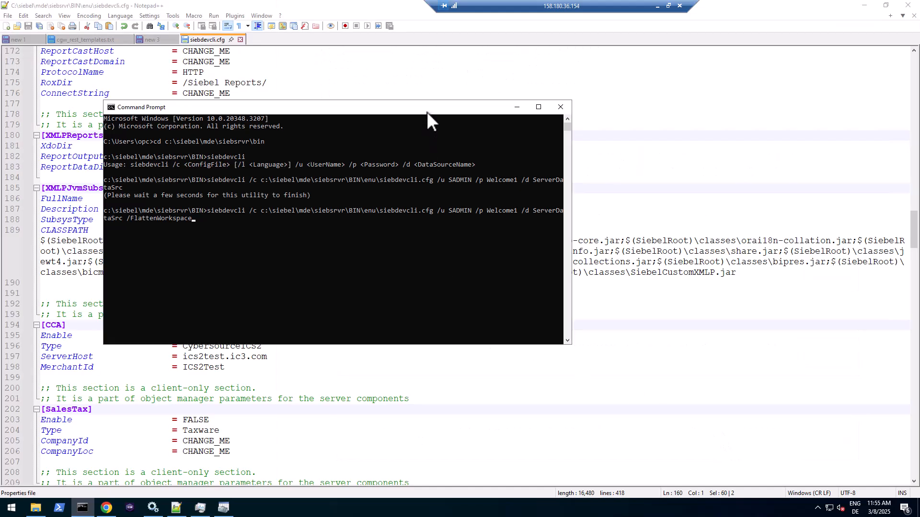
- Run the siebdevcli /FlattenWorkspace command and watch siebdevcli.exe in Task Manager until it ends
{"action": "key", "text": "Return"}
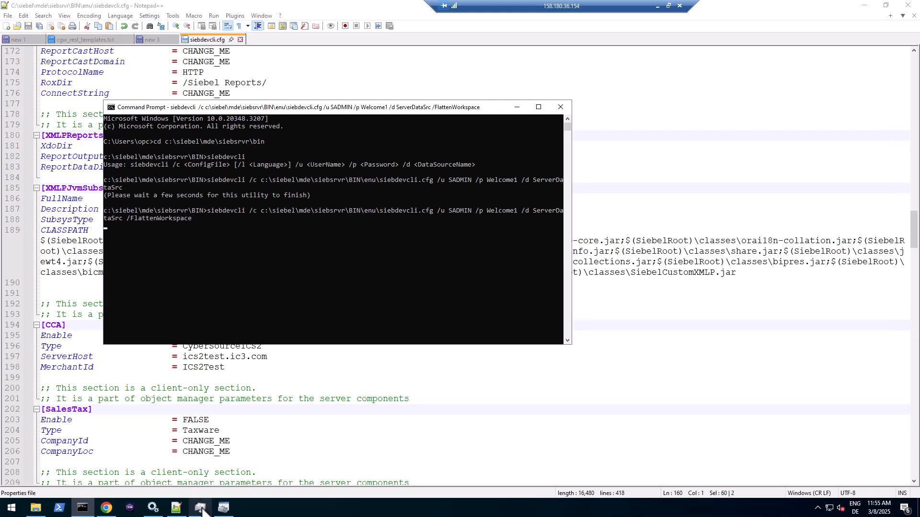
{"action": "left_click", "coordinate": [200, 508]}
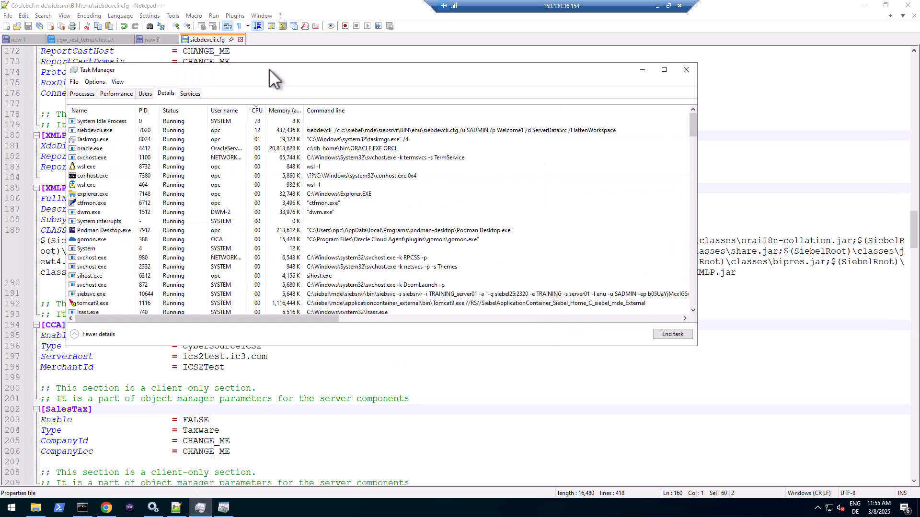
{"action": "left_click_drag", "start_coordinate": [269, 69], "coordinate": [464, 186]}
{"action": "left_click", "coordinate": [501, 237]}
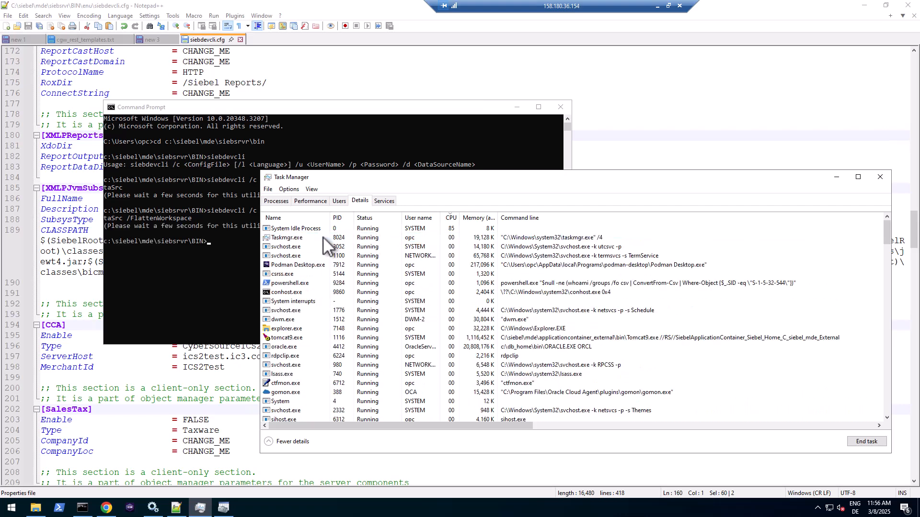
{"action": "left_click", "coordinate": [291, 114]}
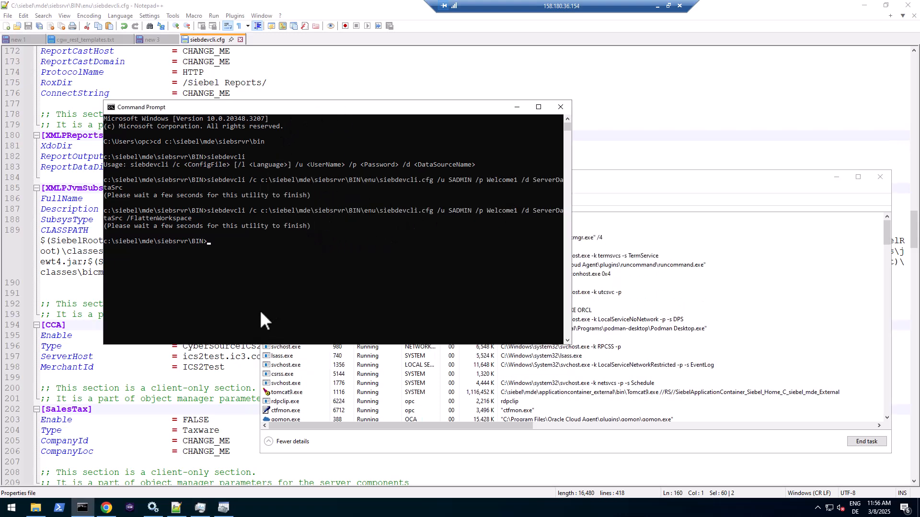
- Refresh the Workspaces list to confirm only MAIN at version 0 remains
{"action": "left_click", "coordinate": [106, 508]}
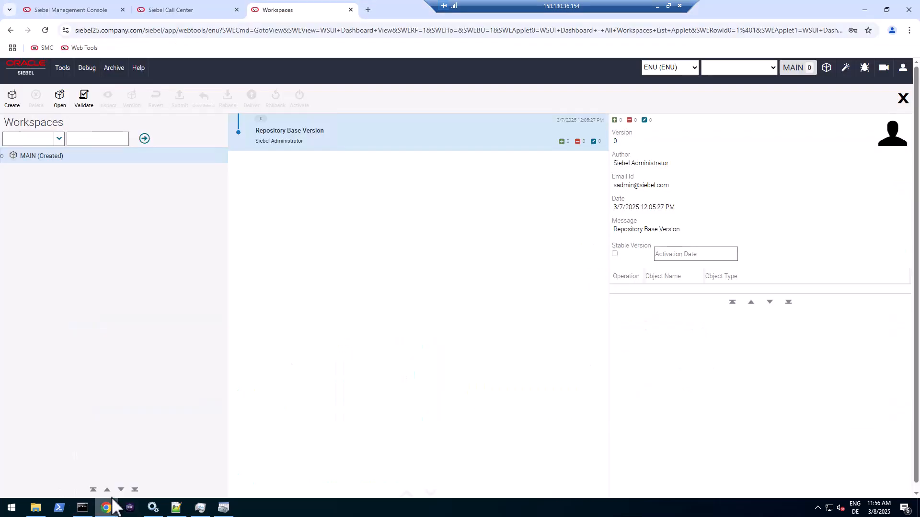
{"action": "left_click", "coordinate": [145, 139]}
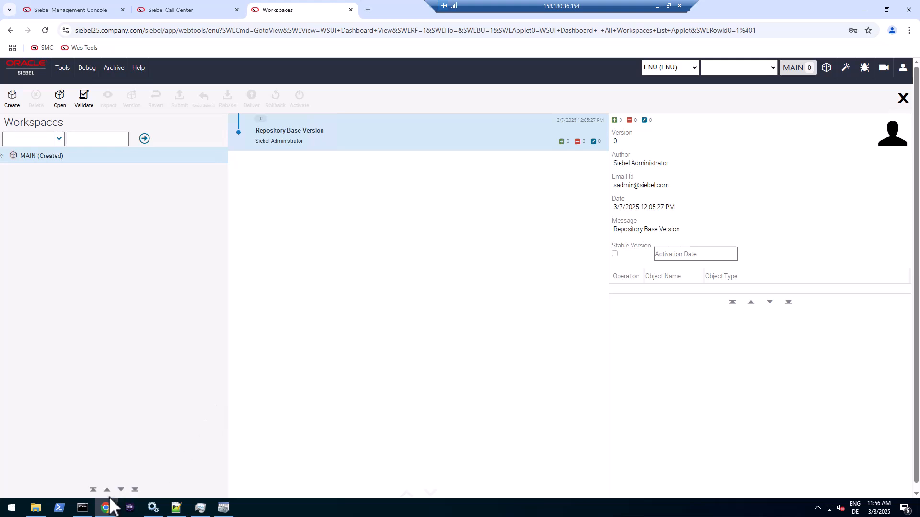
{"action": "left_click", "coordinate": [83, 507]}
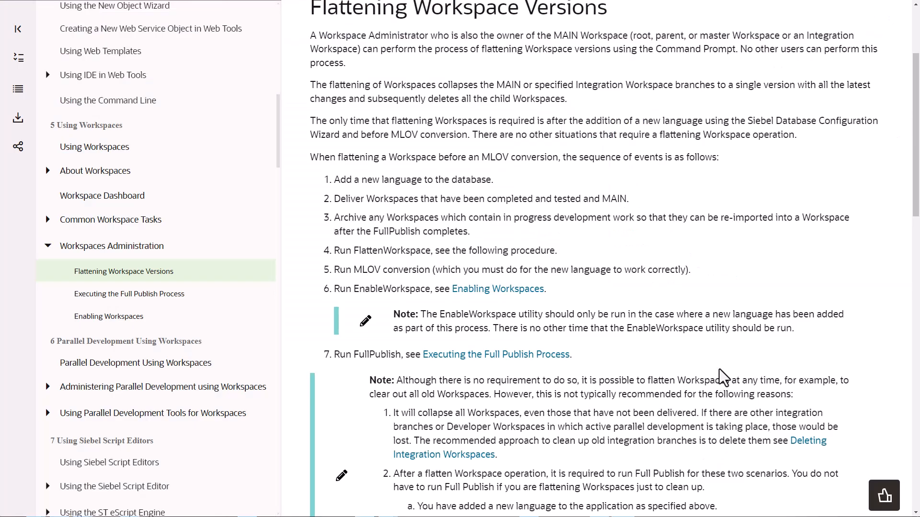
- Highlight the MLOV conversion step and the EnableWorkspace note on the Flattening Workspace Versions page
{"action": "left_click_drag", "start_coordinate": [355, 271], "coordinate": [404, 271]}
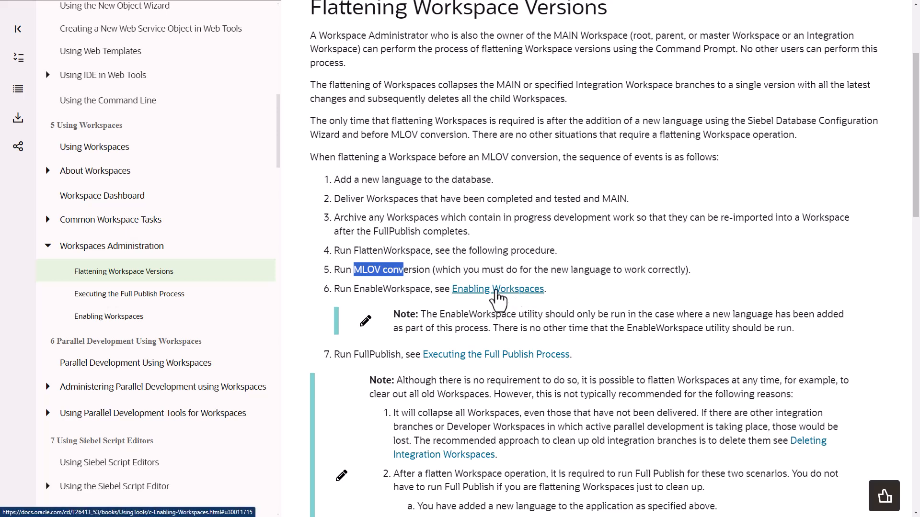
{"action": "left_click_drag", "start_coordinate": [438, 318], "coordinate": [521, 320]}
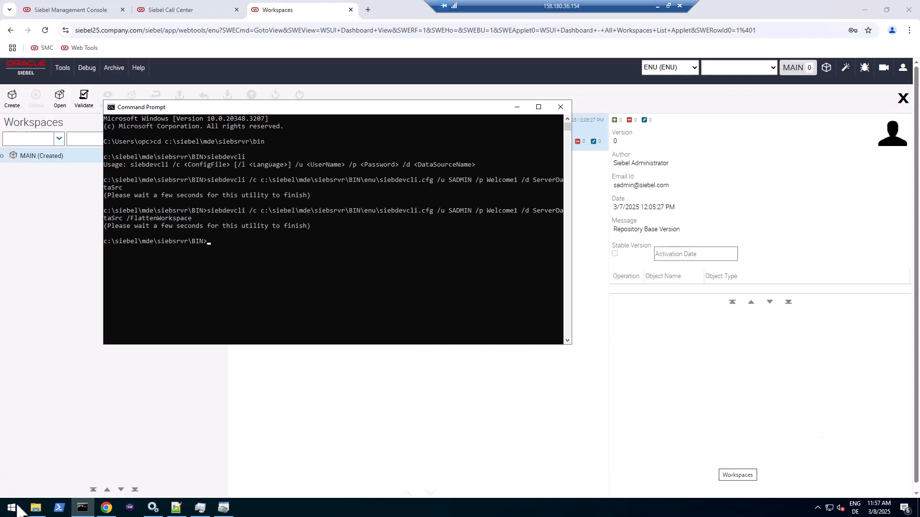
- Launch the Database Server Configuration wizard from the Siebel Enterprise program group
{"action": "left_click", "coordinate": [19, 509]}
{"action": "scroll", "coordinate": [83, 430], "scroll_direction": "down", "scroll_amount": 5}
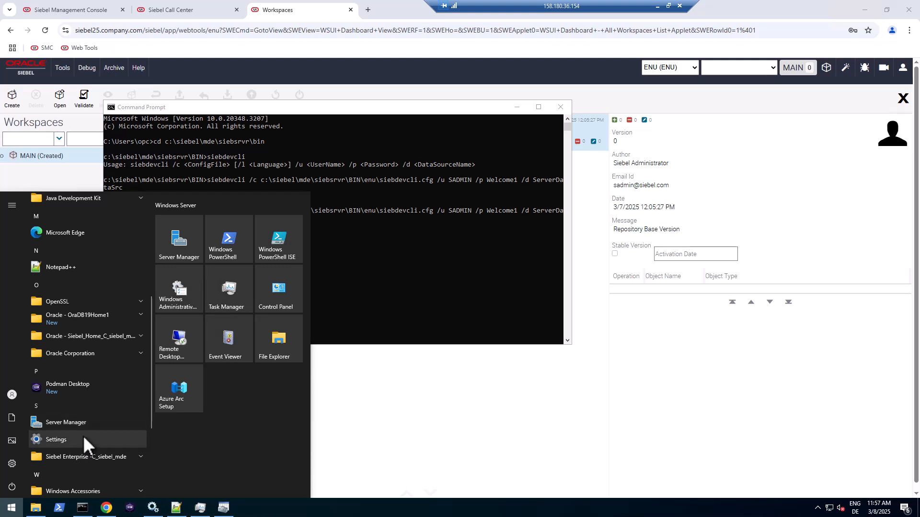
{"action": "left_click", "coordinate": [83, 458]}
{"action": "left_click", "coordinate": [82, 471]}
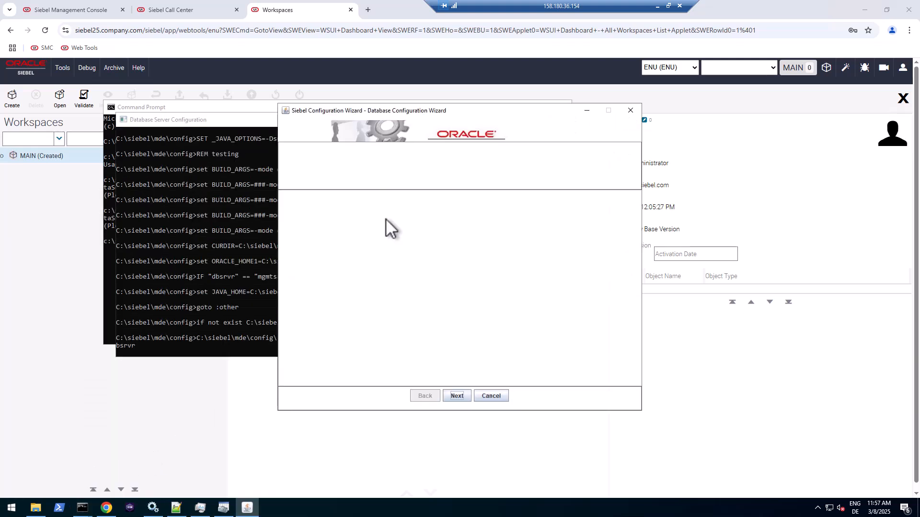
{"action": "left_click", "coordinate": [467, 394]}
{"action": "left_click", "coordinate": [465, 395]}
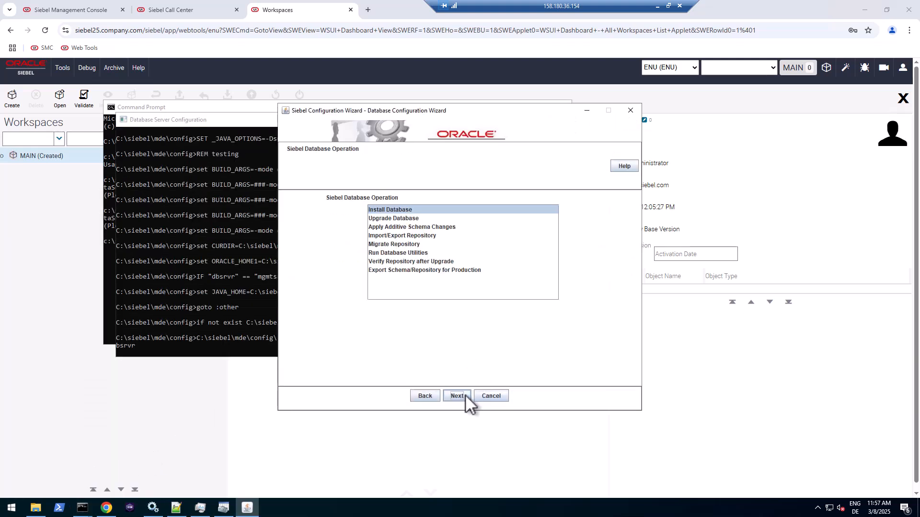
- Choose Run Database Utilities, MLOV Conversion, Translate mode and English (American) base language
{"action": "left_click", "coordinate": [418, 252]}
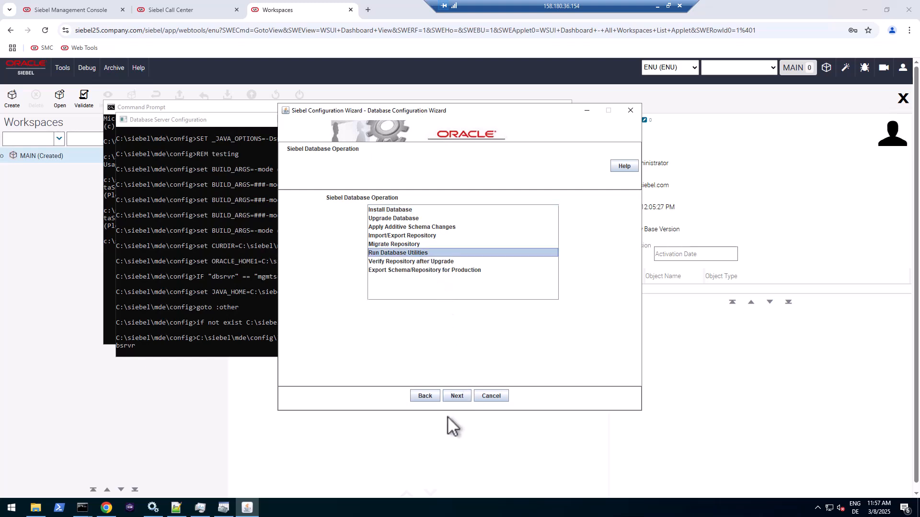
{"action": "left_click", "coordinate": [452, 394]}
{"action": "left_click", "coordinate": [385, 258]}
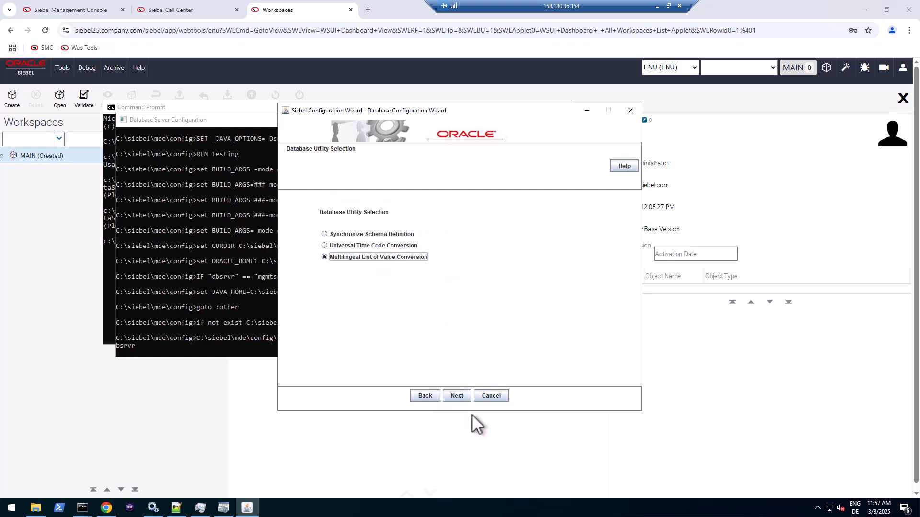
{"action": "left_click", "coordinate": [456, 395]}
{"action": "left_click", "coordinate": [335, 251]}
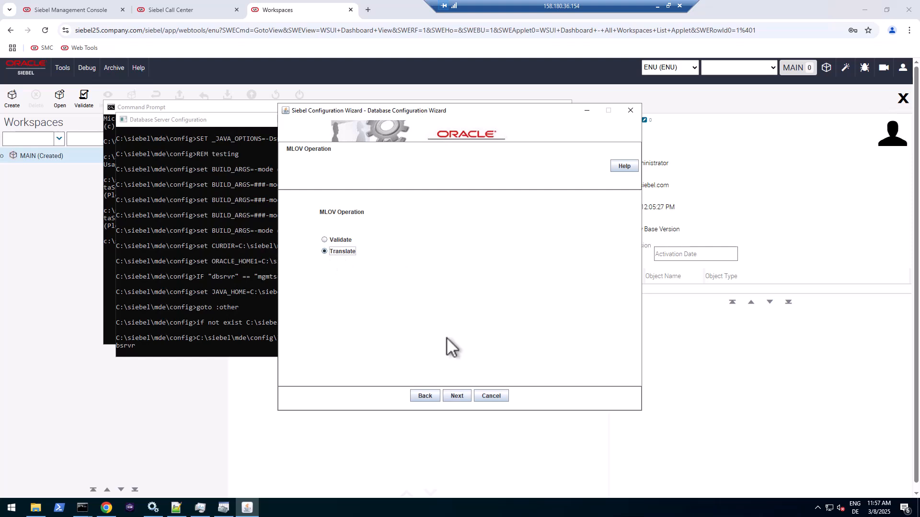
{"action": "left_click", "coordinate": [458, 396]}
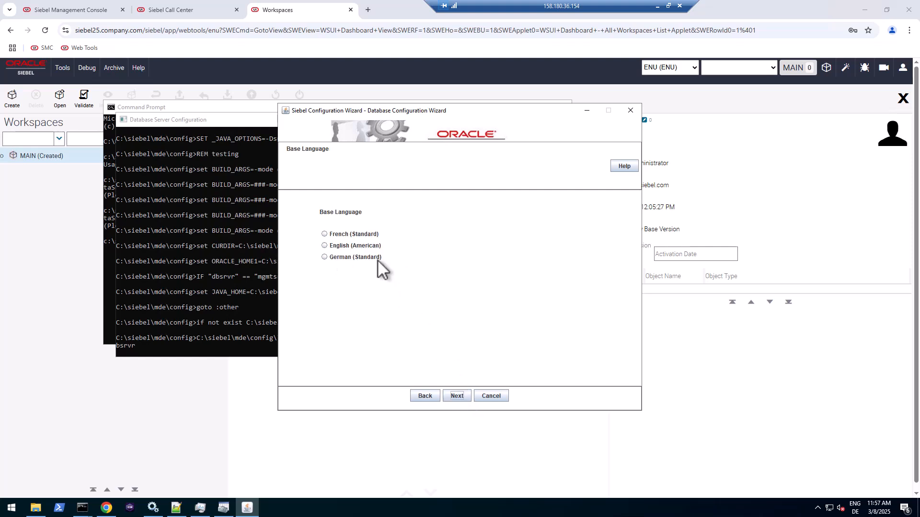
{"action": "left_click", "coordinate": [341, 247]}
{"action": "left_click", "coordinate": [459, 396]}
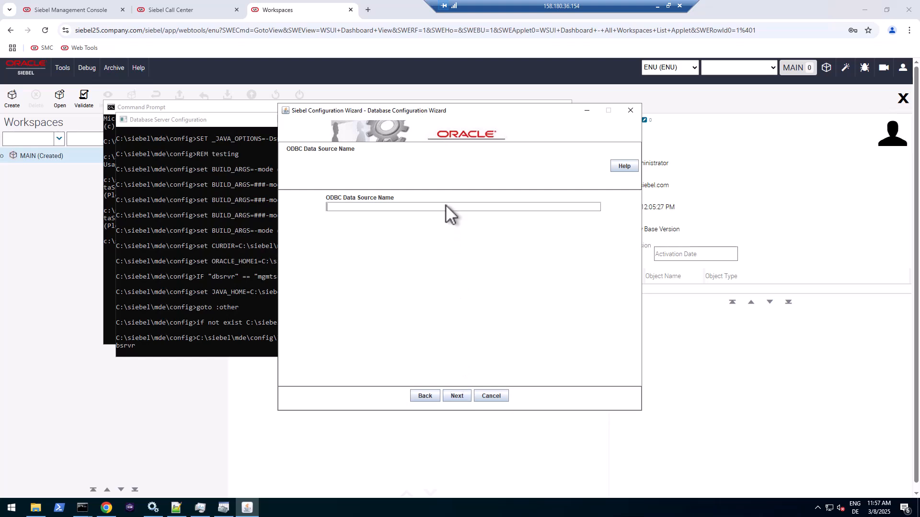
- Copy the SiebelInstall_DSN data source name from the ODBC settings into the wizard
{"action": "left_click", "coordinate": [223, 508]}
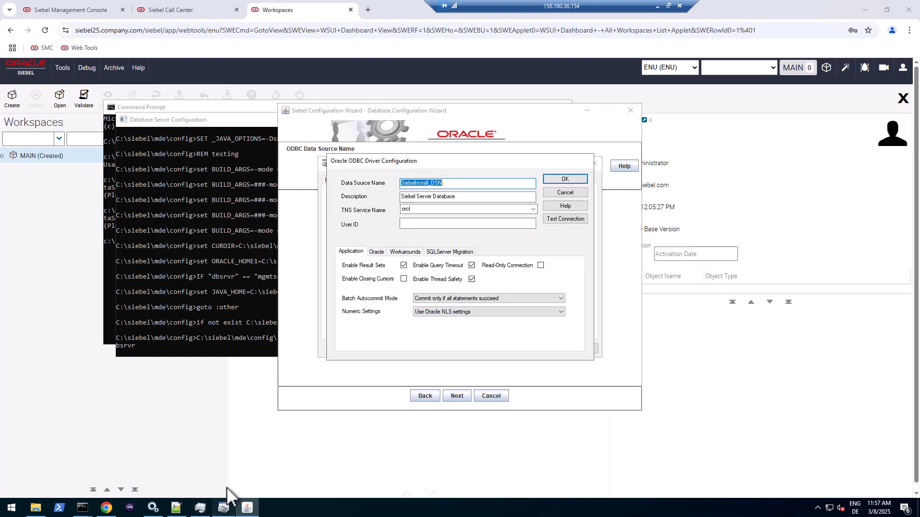
{"action": "key", "text": "ctrl+c"}
{"action": "left_click", "coordinate": [399, 215]}
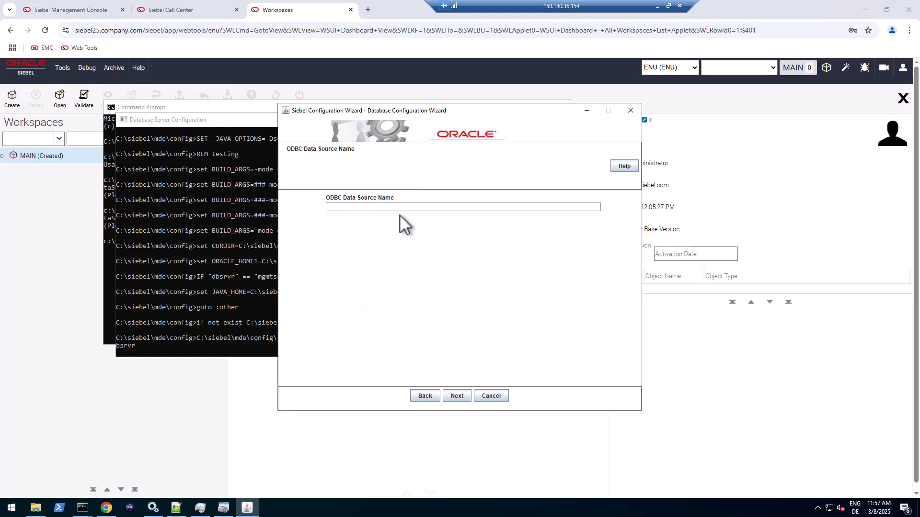
{"action": "key", "text": "ctrl+v"}
{"action": "left_click", "coordinate": [458, 396]}
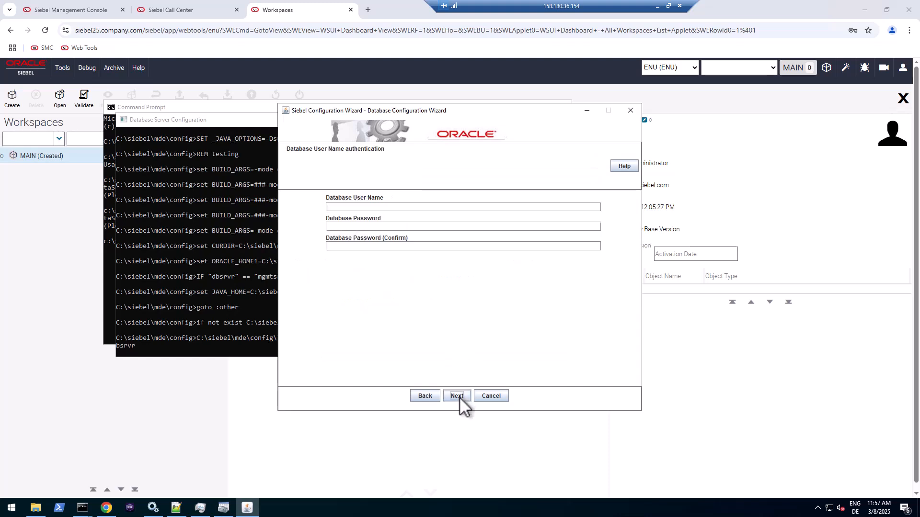
- Enter the database user name and its password with confirmation
{"action": "left_click", "coordinate": [412, 204]}
{"action": "type", "text": "SADMINWelcome1"}
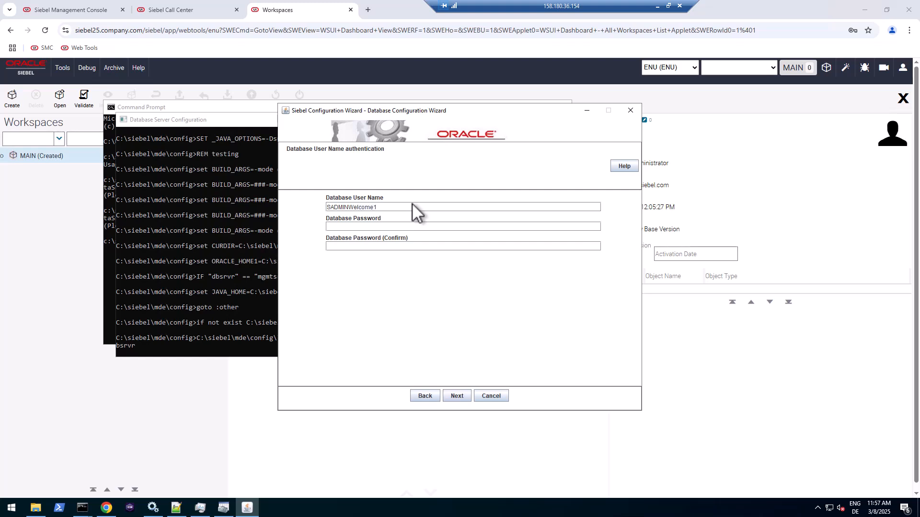
{"action": "key", "text": "shift+Left"}
{"action": "key", "text": "shift+Left"}
{"action": "key", "text": "shift+Left"}
{"action": "key", "text": "shift+Left"}
{"action": "key", "text": "shift+Left"}
{"action": "key", "text": "shift+Left"}
{"action": "key", "text": "shift+Left"}
{"action": "key", "text": "shift+Left"}
{"action": "key", "text": "BackSpace"}
{"action": "key", "text": "ctrl+v"}
{"action": "key", "text": "Tab"}
{"action": "key", "text": "ctrl+v"}
{"action": "key", "text": "Tab"}
{"action": "key", "text": "Tab"}
{"action": "key", "text": "Return"}
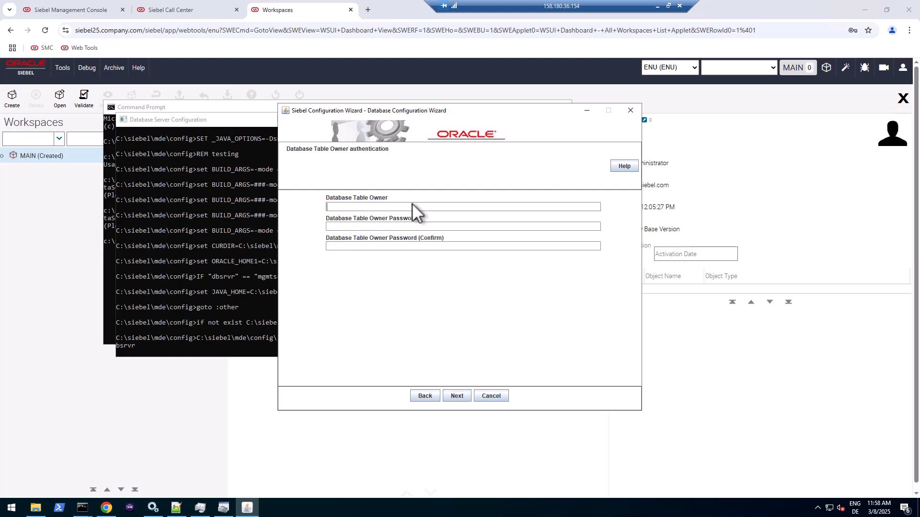
- Enter table owner SIEBEL and its password with confirmation
{"action": "type", "text": "SIEBEL"}
{"action": "key", "text": "Tab"}
{"action": "key", "text": "ctrl+v"}
{"action": "key", "text": "Tab"}
{"action": "key", "text": "ctrl+v"}
{"action": "key", "text": "Tab"}
{"action": "key", "text": "Tab"}
{"action": "key", "text": "Return"}
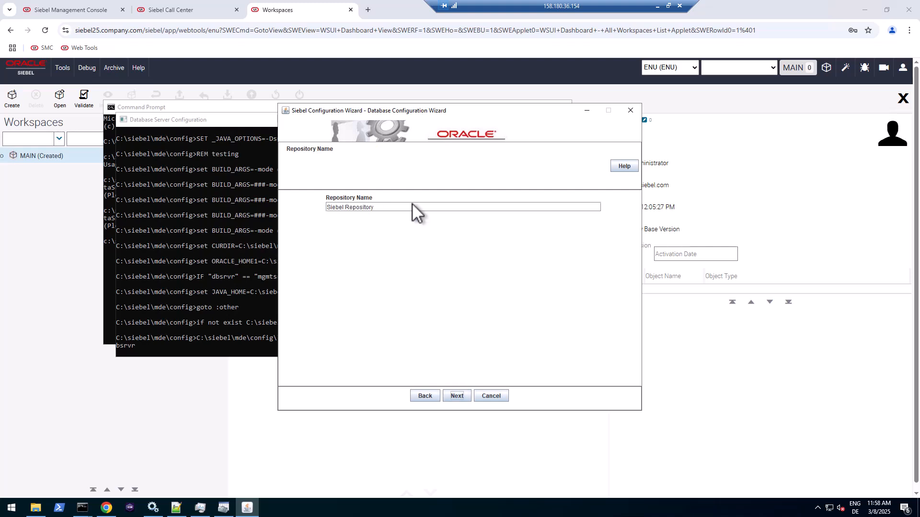
- Accept Siebel Repository, parallel indexing, SSE_ROLE and the log directory, then start the conversion
{"action": "left_click", "coordinate": [460, 398]}
{"action": "left_click", "coordinate": [460, 397]}
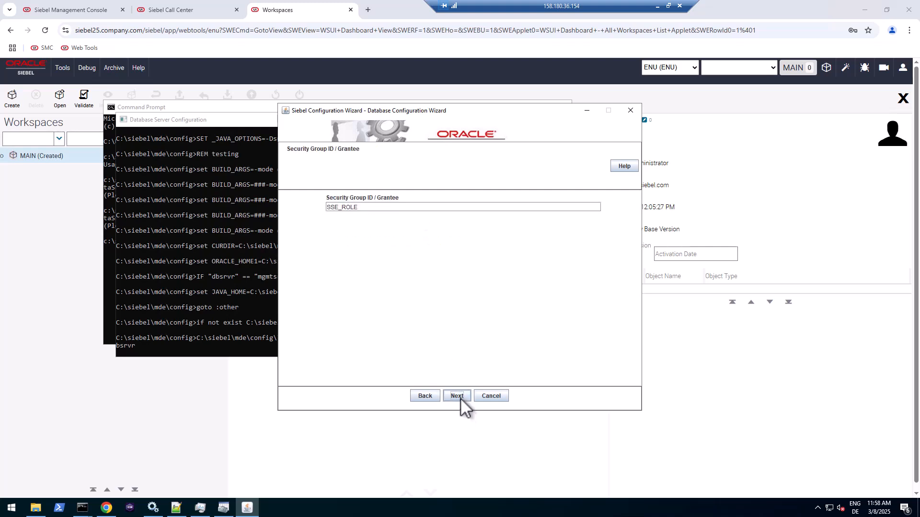
{"action": "left_click", "coordinate": [460, 398]}
{"action": "left_click", "coordinate": [460, 398]}
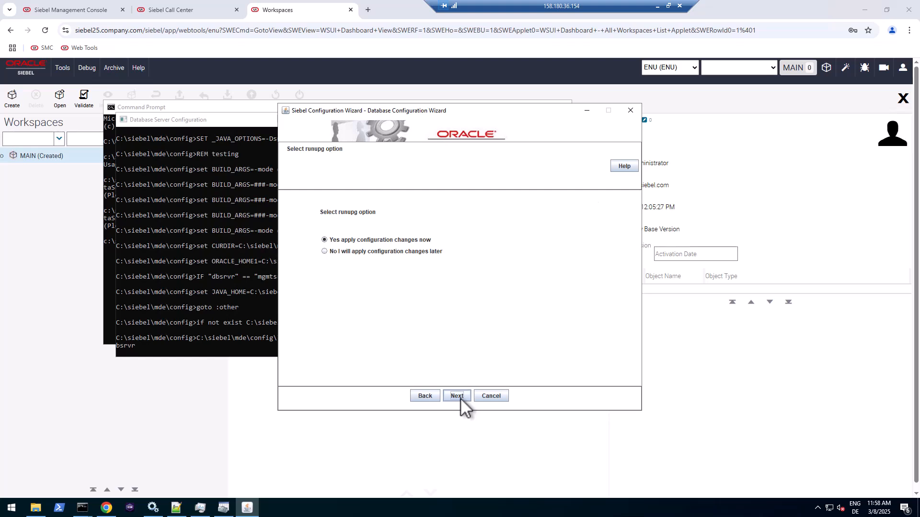
{"action": "left_click", "coordinate": [460, 397]}
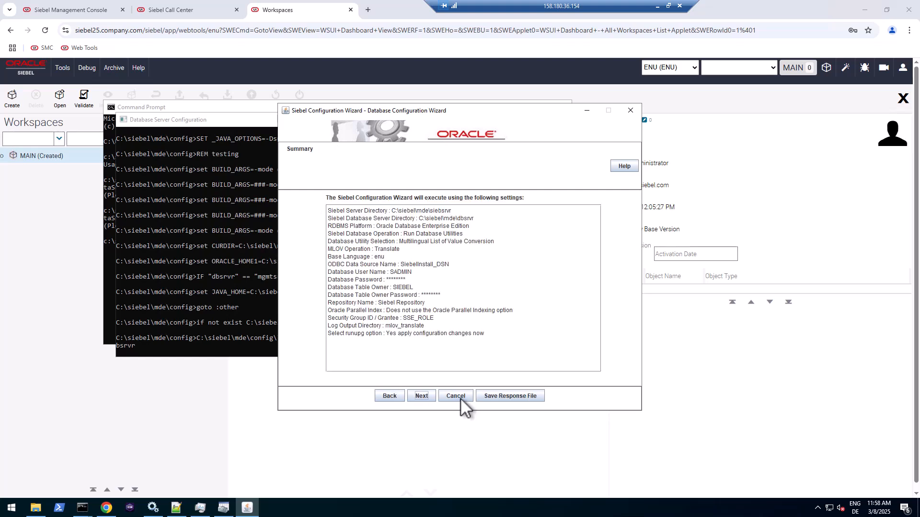
{"action": "left_click", "coordinate": [411, 397]}
- Let the MLOV upgrade steps finish, acknowledge the success message and exit the wizard
{"action": "left_click", "coordinate": [561, 175]}
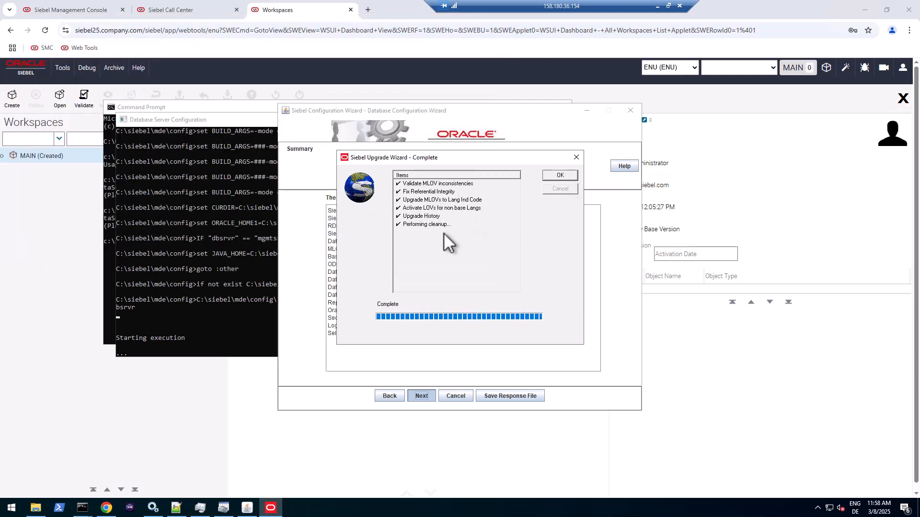
{"action": "left_click", "coordinate": [564, 176]}
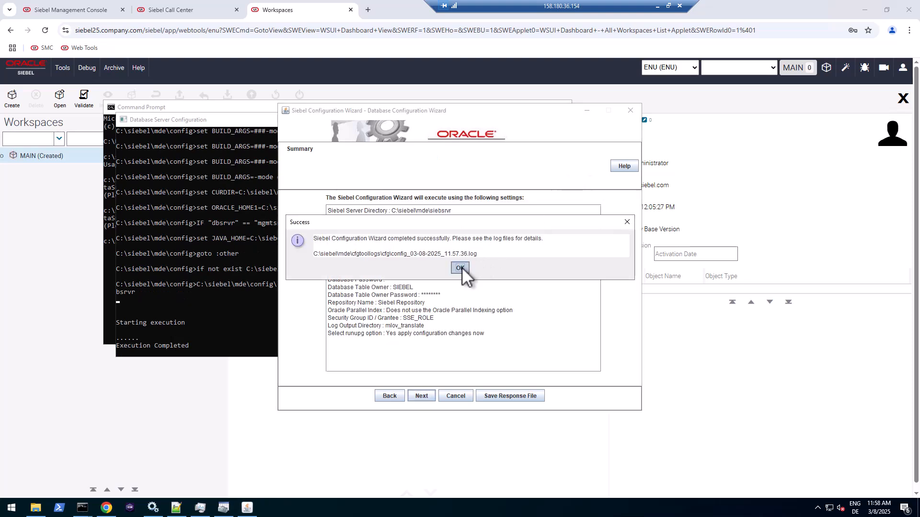
{"action": "left_click", "coordinate": [460, 267]}
{"action": "left_click", "coordinate": [510, 393]}
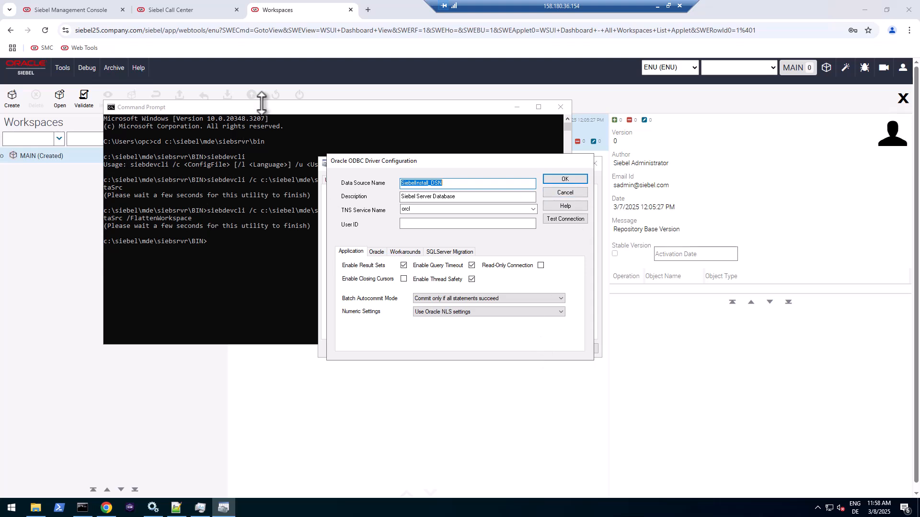
- Recall the previous siebdevcli command and change FlattenWorkspace to FullPublish
{"action": "left_click", "coordinate": [277, 120]}
{"action": "key", "text": "Up"}
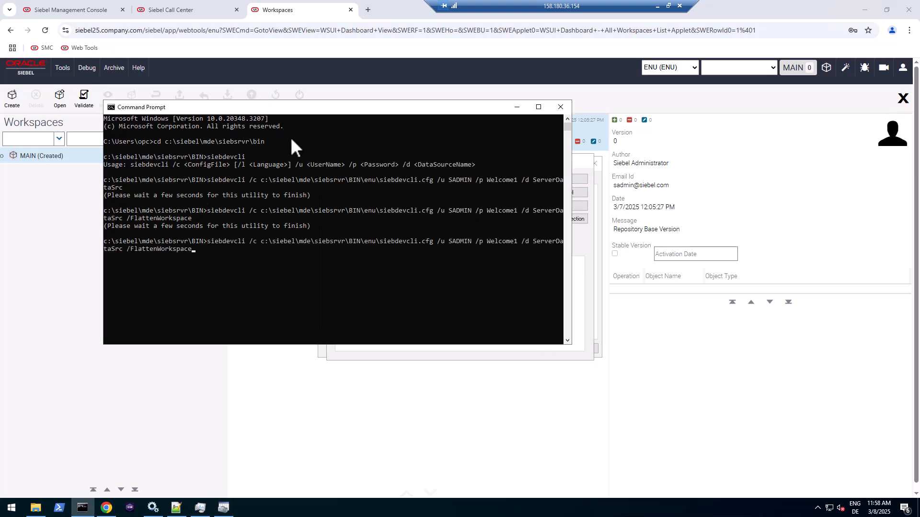
{"action": "key", "text": "BackSpace"}
{"action": "key", "text": "BackSpace"}
{"action": "key", "text": "BackSpace"}
{"action": "key", "text": "BackSpace"}
{"action": "key", "text": "BackSpace"}
{"action": "key", "text": "BackSpace"}
{"action": "key", "text": "BackSpace"}
{"action": "key", "text": "BackSpace"}
{"action": "key", "text": "BackSpace"}
{"action": "key", "text": "BackSpace"}
{"action": "key", "text": "BackSpace"}
{"action": "key", "text": "BackSpace"}
{"action": "key", "text": "BackSpace"}
{"action": "key", "text": "BackSpace"}
{"action": "key", "text": "BackSpace"}
{"action": "type", "text": "ullPublish"}
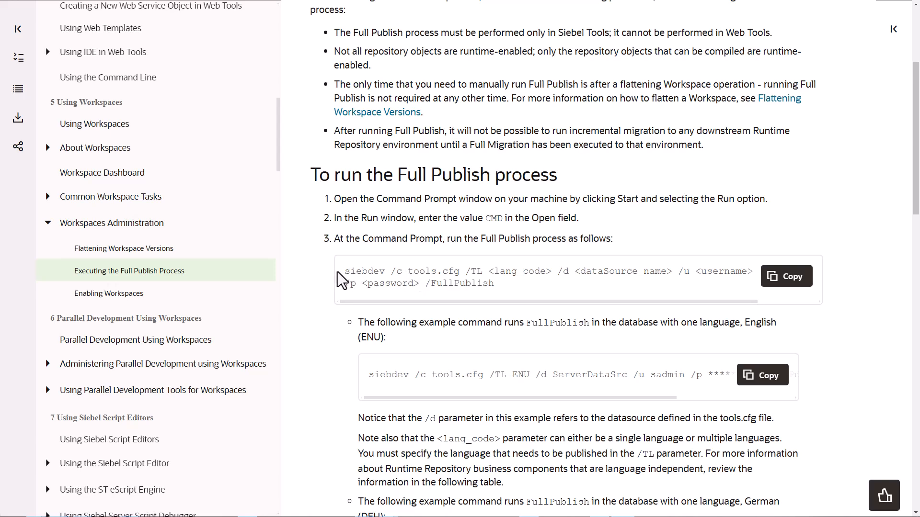
- Highlight the siebdev syntax and /TL parameter, then scroll to the multi-language Full Publish examples
{"action": "double_click", "coordinate": [361, 272]}
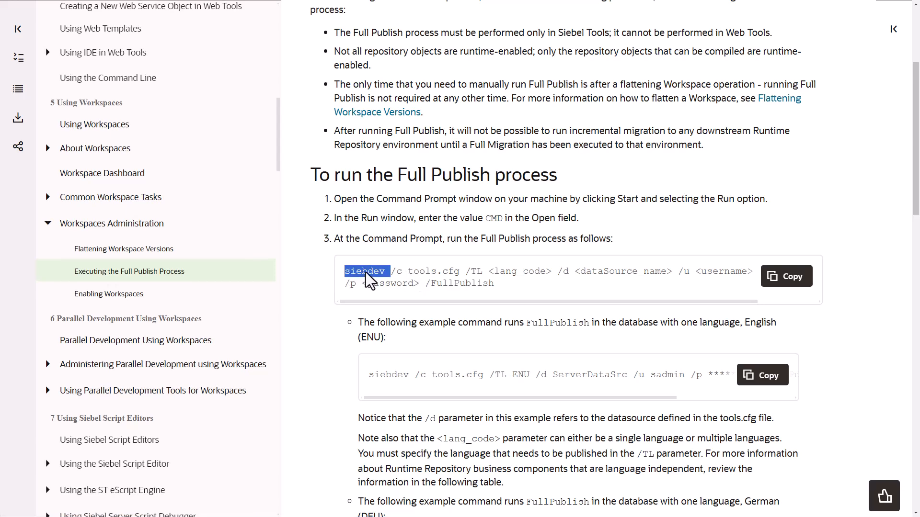
{"action": "left_click", "coordinate": [480, 281]}
{"action": "double_click", "coordinate": [478, 272]}
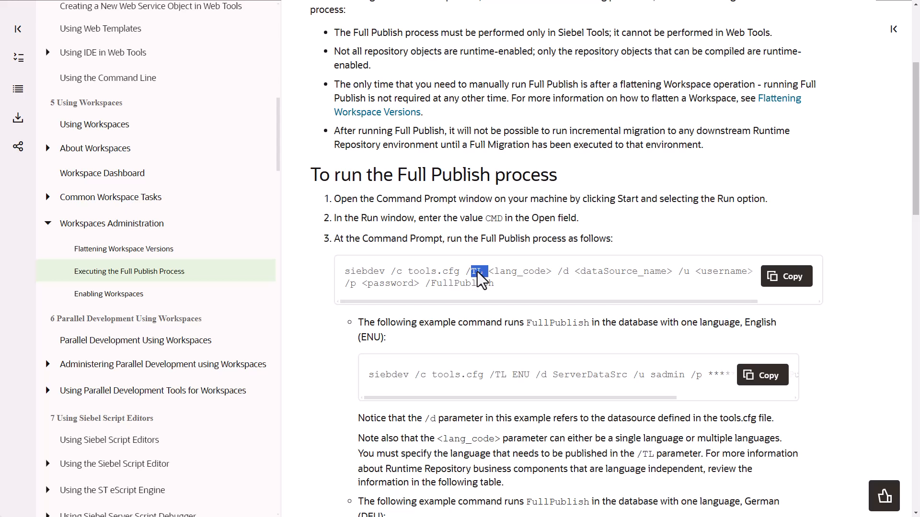
{"action": "left_click_drag", "start_coordinate": [509, 302], "coordinate": [481, 302]}
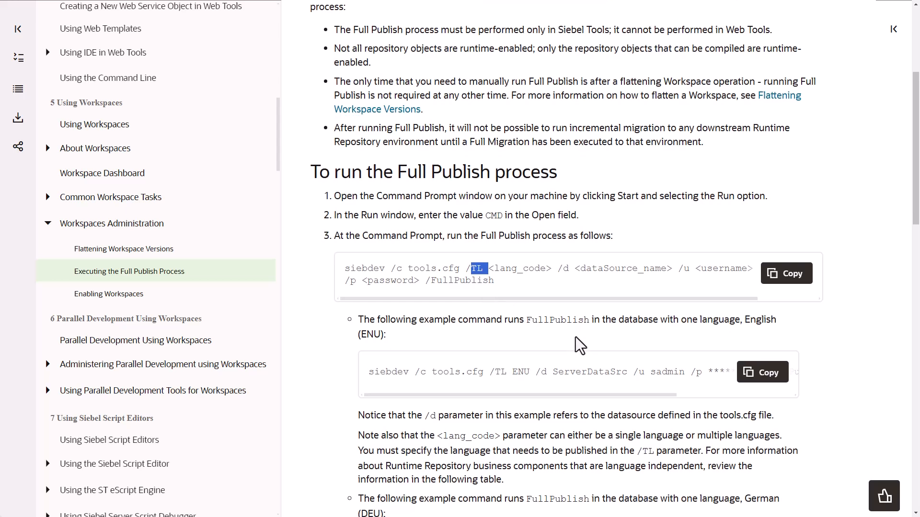
{"action": "scroll", "coordinate": [580, 345], "scroll_direction": "down", "scroll_amount": 3}
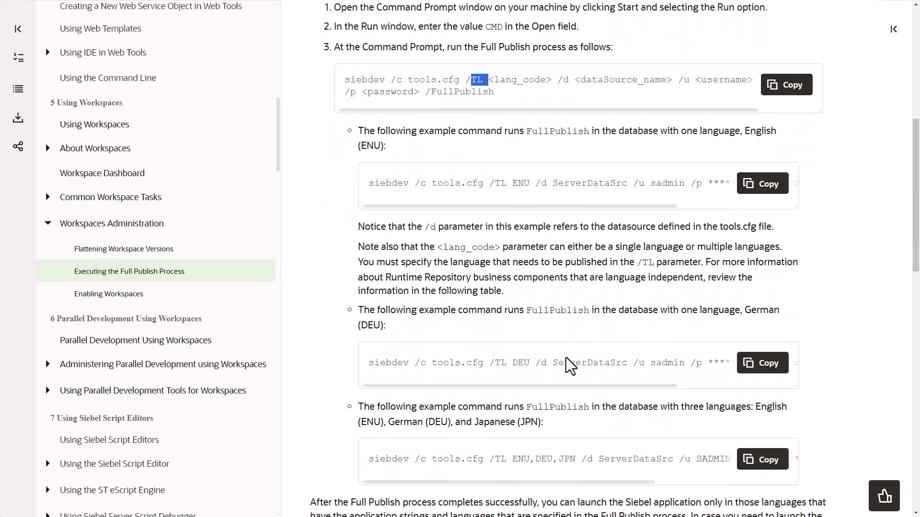
{"action": "scroll", "coordinate": [576, 290], "scroll_direction": "down", "scroll_amount": 1}
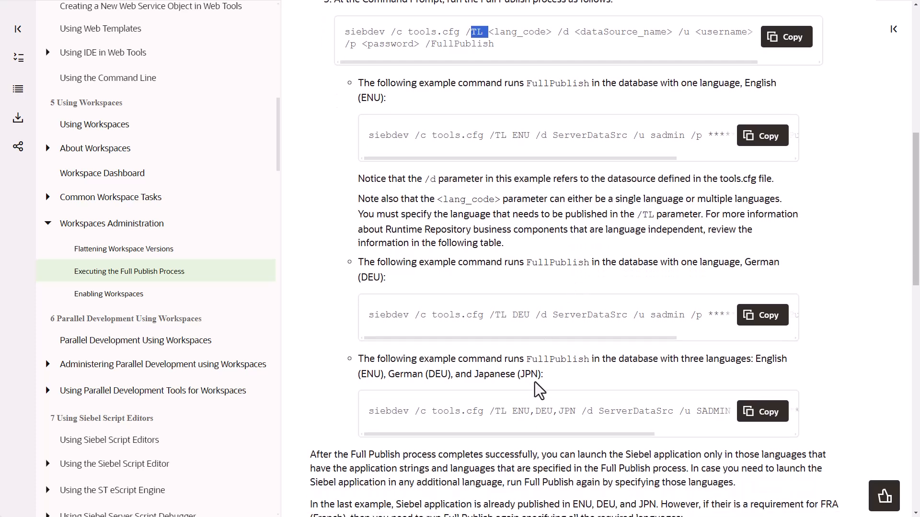
{"action": "left_click_drag", "start_coordinate": [519, 411], "coordinate": [582, 416]}
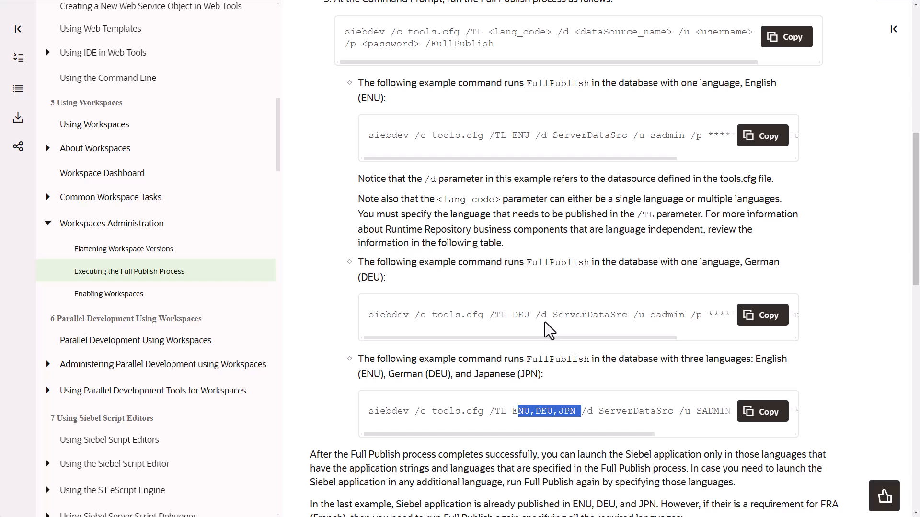
{"action": "scroll", "coordinate": [570, 369], "scroll_direction": "down", "scroll_amount": 3}
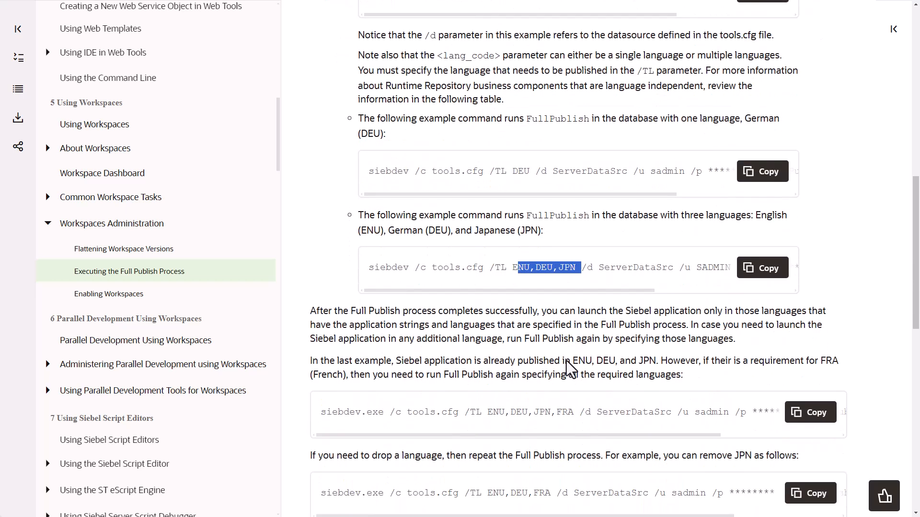
{"action": "scroll", "coordinate": [570, 369], "scroll_direction": "down", "scroll_amount": 3}
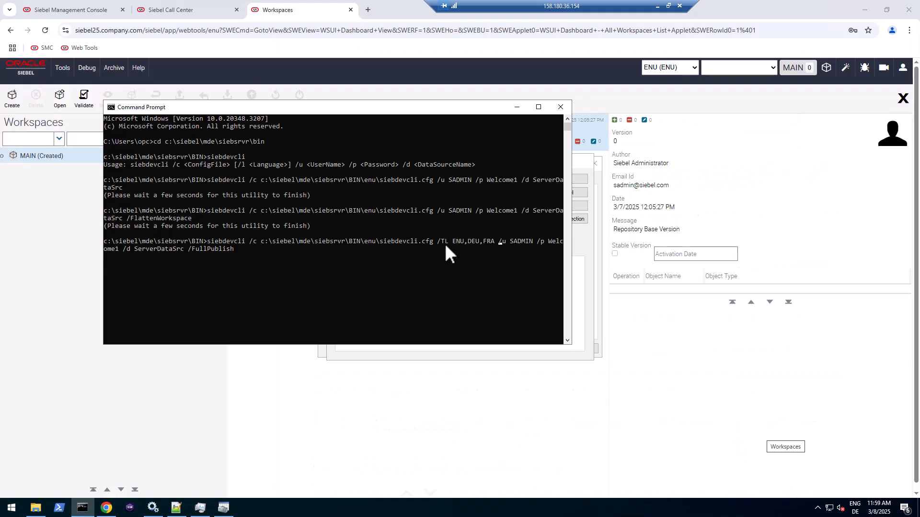
- Select and copy ' /TL ENU,DEU,FRA' from the Full Publish command
{"action": "left_click", "coordinate": [438, 242]}
{"action": "left_click_drag", "start_coordinate": [493, 243], "coordinate": [434, 241]}
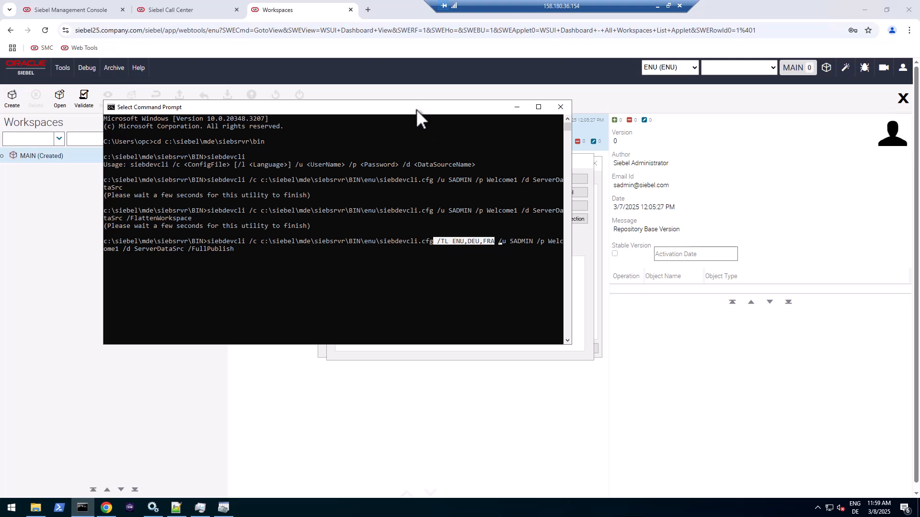
{"action": "key", "text": "ctrl+c"}
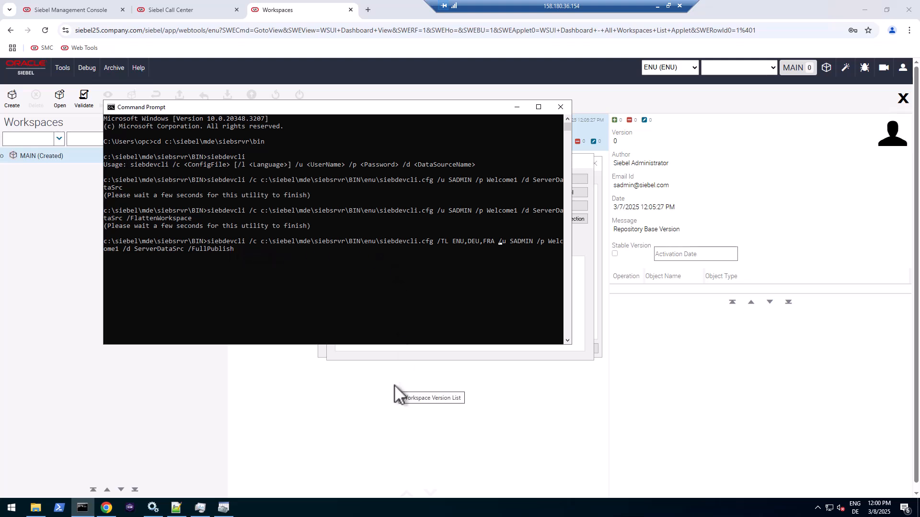
- Open Task Manager maximized on Details, sorting processes by Name, then by CPU
{"action": "left_click", "coordinate": [205, 513]}
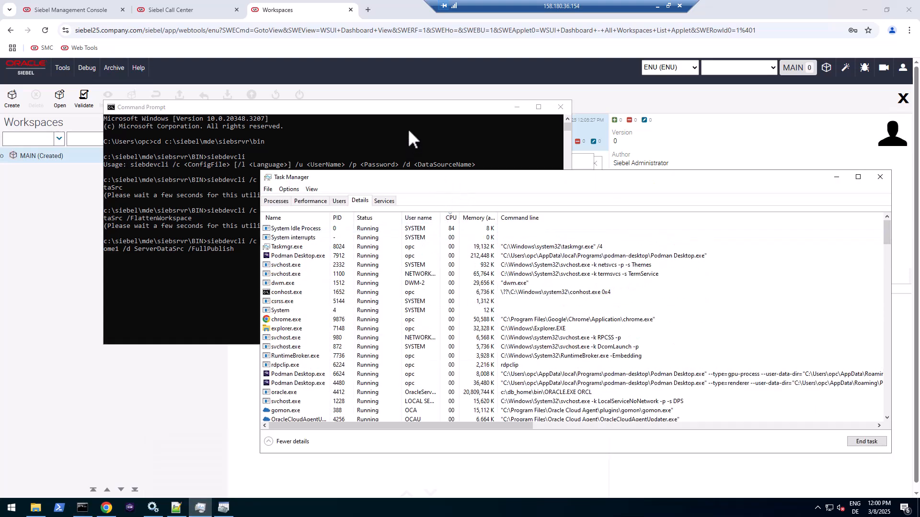
{"action": "left_click", "coordinate": [857, 178]}
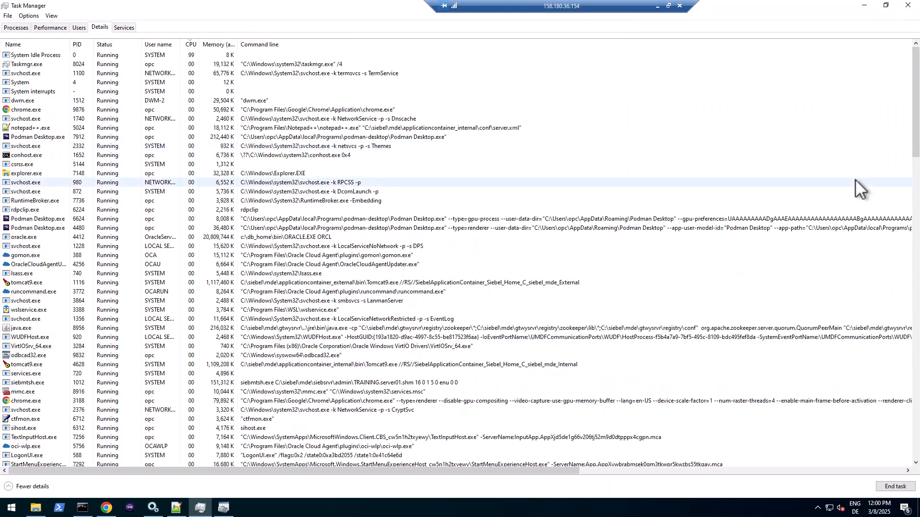
{"action": "left_click", "coordinate": [37, 44]}
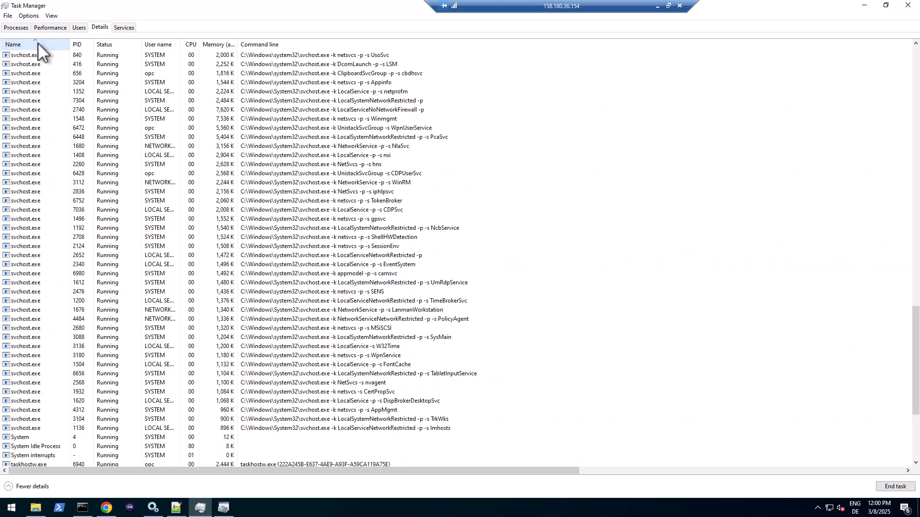
{"action": "scroll", "coordinate": [21, 383], "scroll_direction": "up", "scroll_amount": 11}
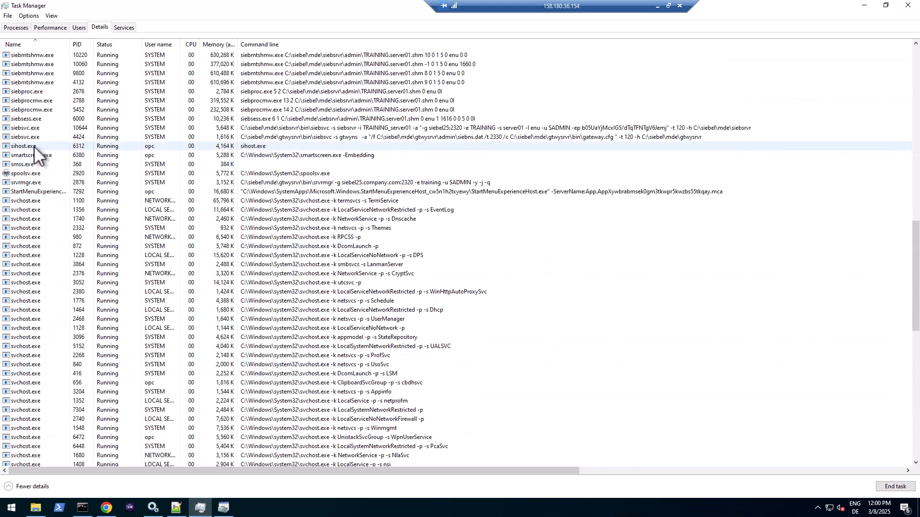
{"action": "scroll", "coordinate": [61, 166], "scroll_direction": "up", "scroll_amount": 5}
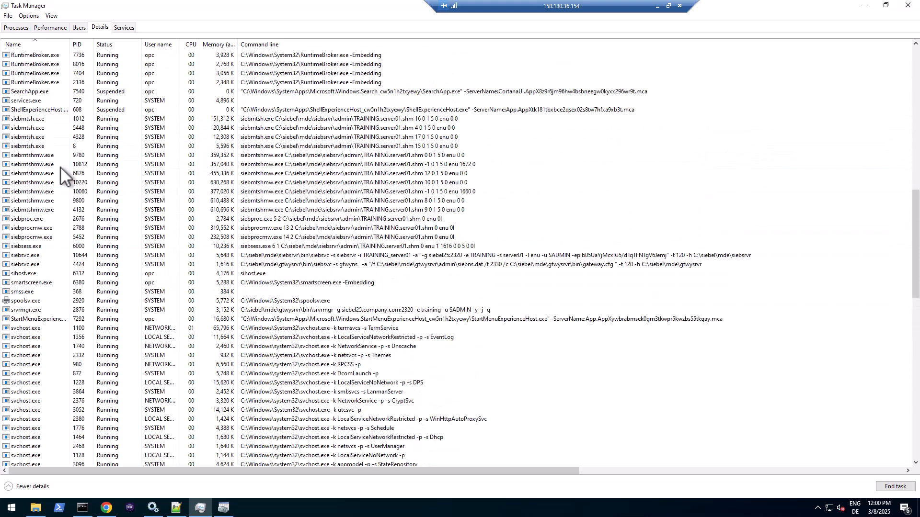
{"action": "scroll", "coordinate": [60, 167], "scroll_direction": "down", "scroll_amount": 1}
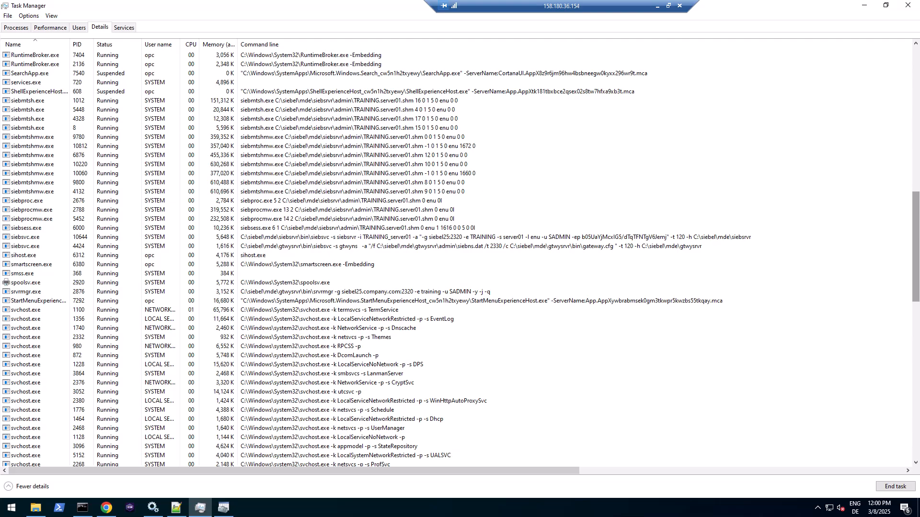
{"action": "left_click_drag", "start_coordinate": [915, 280], "coordinate": [916, 135]}
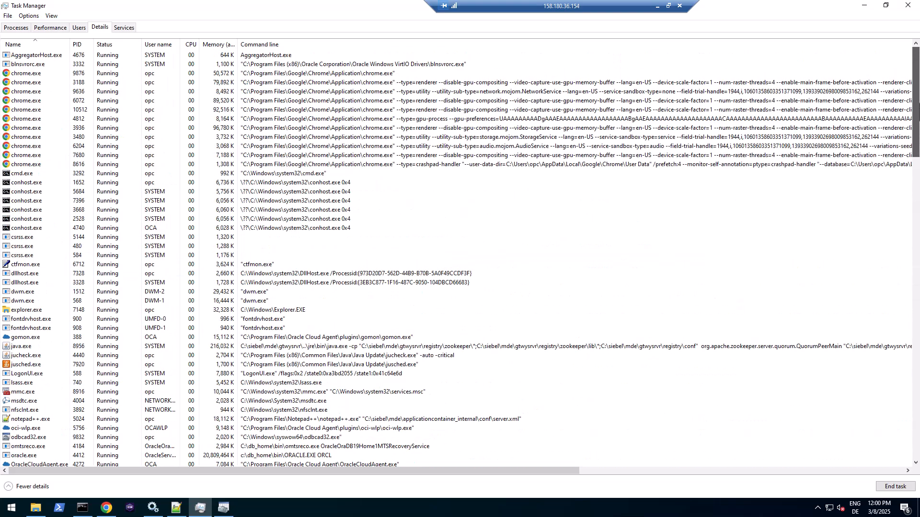
{"action": "left_click", "coordinate": [190, 44]}
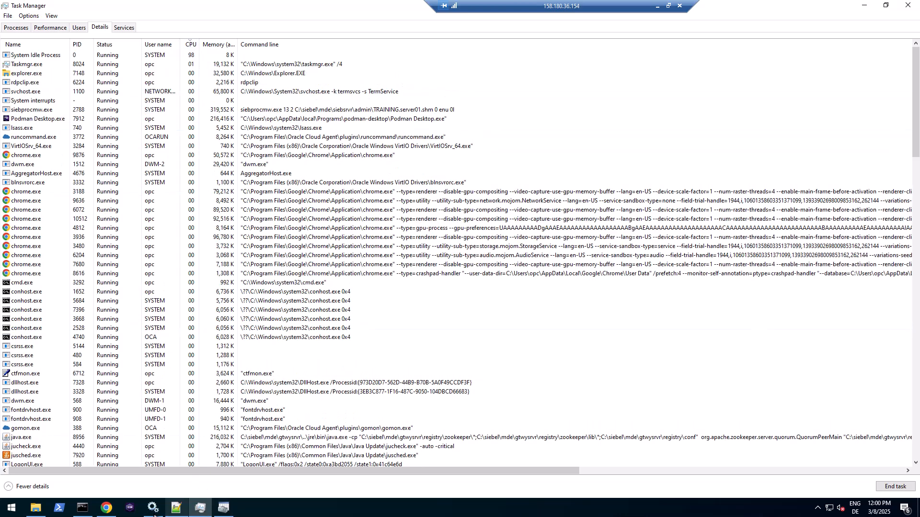
- Run the siebdevcli Full Publish for ENU, DEU and FRA and watch siebdev.exe in Task Manager
{"action": "left_click", "coordinate": [83, 508]}
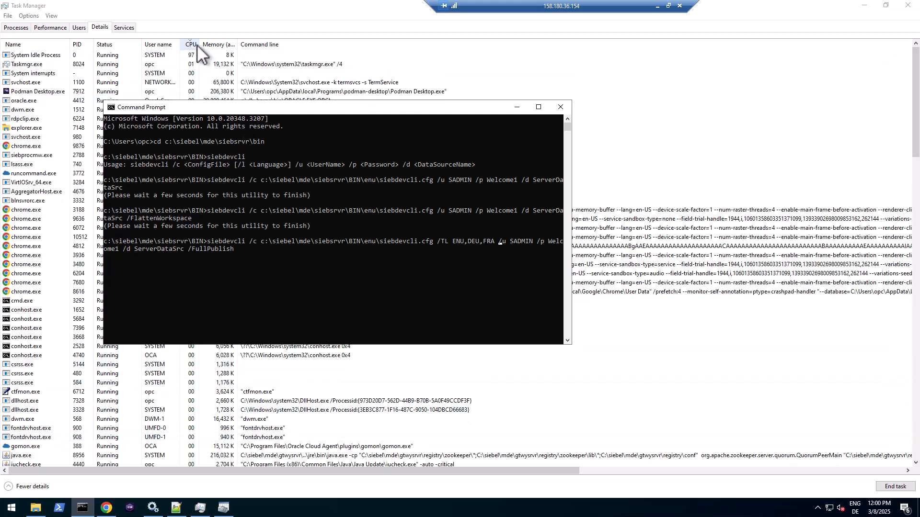
{"action": "key", "text": "Return"}
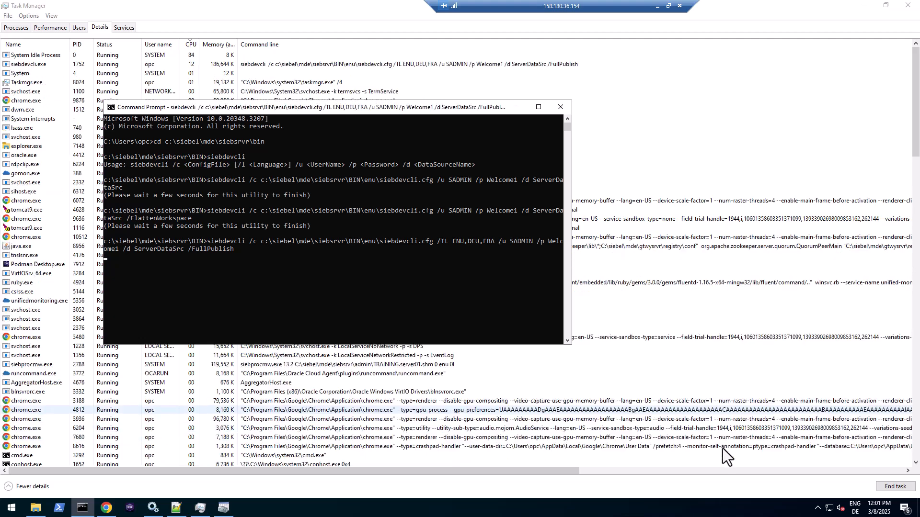
{"action": "left_click", "coordinate": [432, 66]}
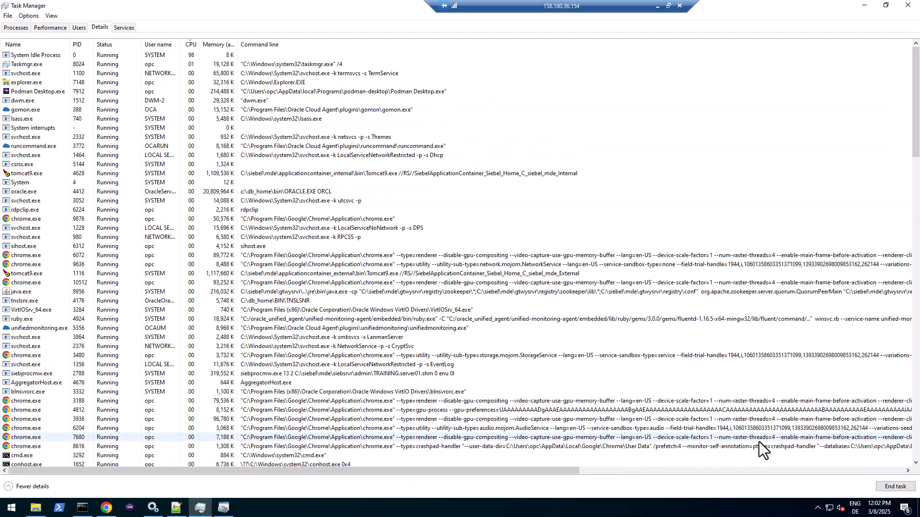
{"action": "key", "text": "alt+Tab"}
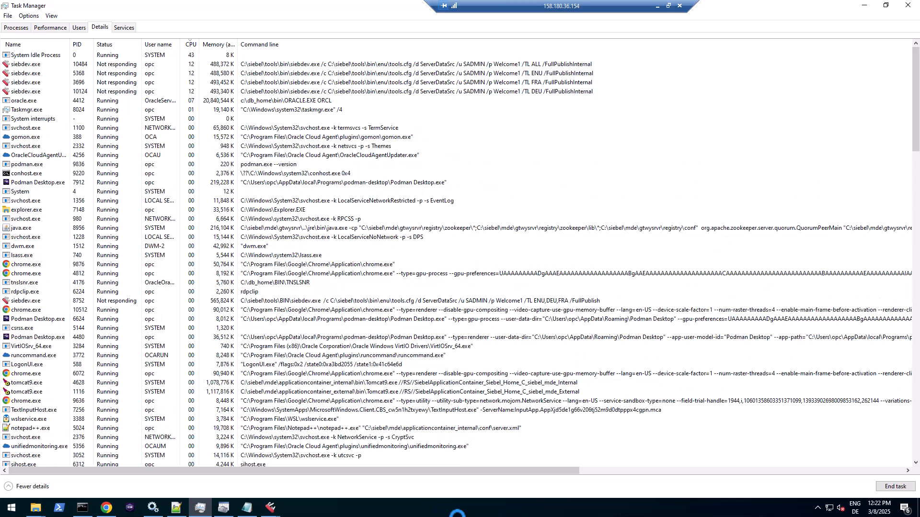
{"action": "left_click", "coordinate": [273, 513]}
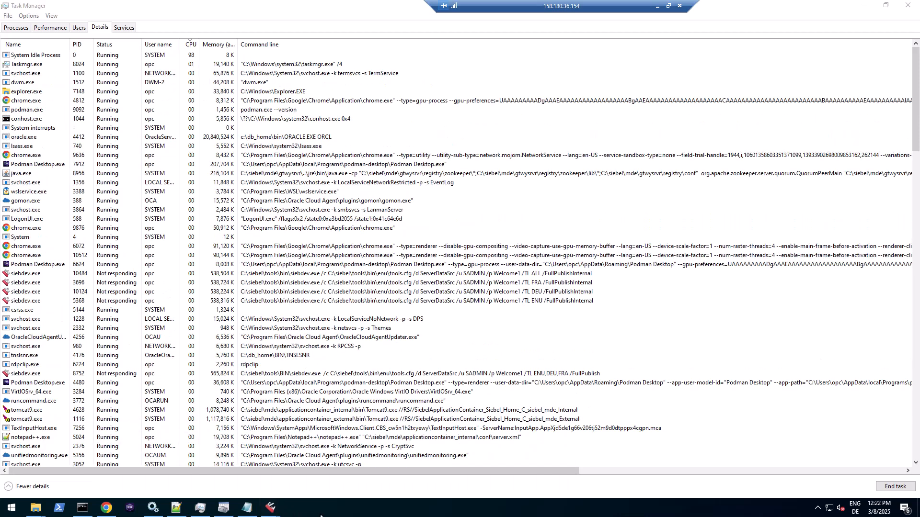
{"action": "left_click", "coordinate": [276, 44]}
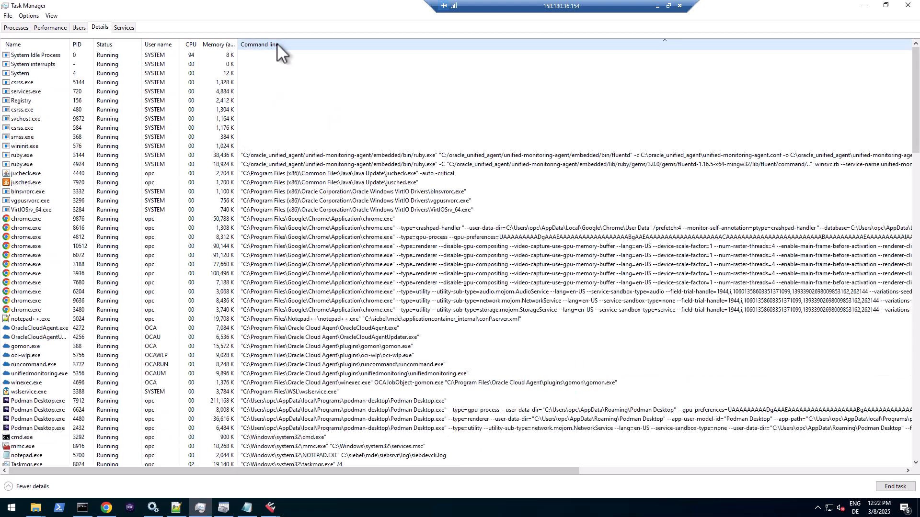
{"action": "scroll", "coordinate": [426, 294], "scroll_direction": "down", "scroll_amount": 4}
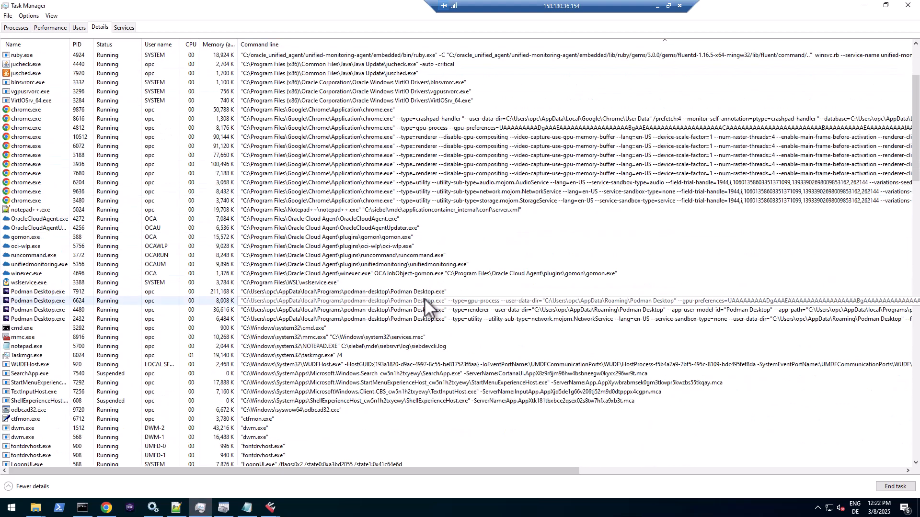
{"action": "scroll", "coordinate": [424, 300], "scroll_direction": "down", "scroll_amount": 4}
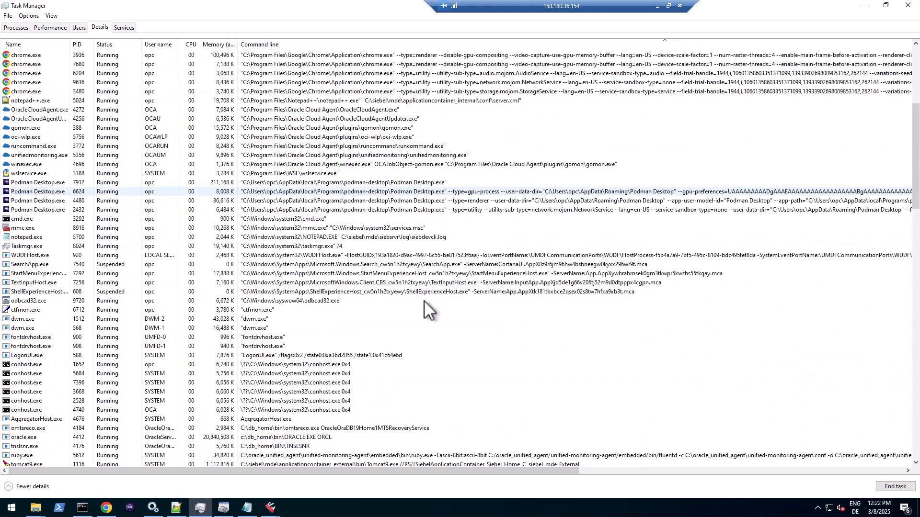
{"action": "scroll", "coordinate": [423, 300], "scroll_direction": "up", "scroll_amount": 3}
{"action": "left_click", "coordinate": [422, 301]}
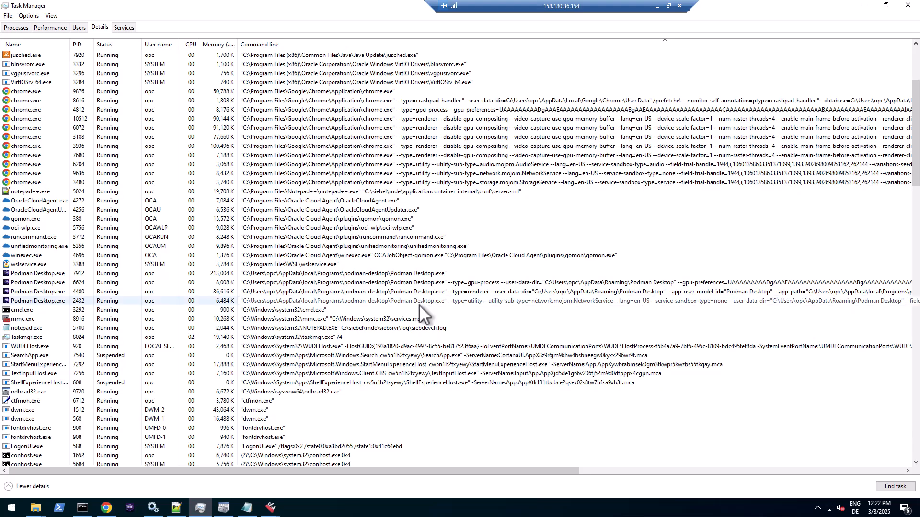
{"action": "scroll", "coordinate": [420, 303], "scroll_direction": "down", "scroll_amount": 6}
{"action": "scroll", "coordinate": [418, 305], "scroll_direction": "down", "scroll_amount": 5}
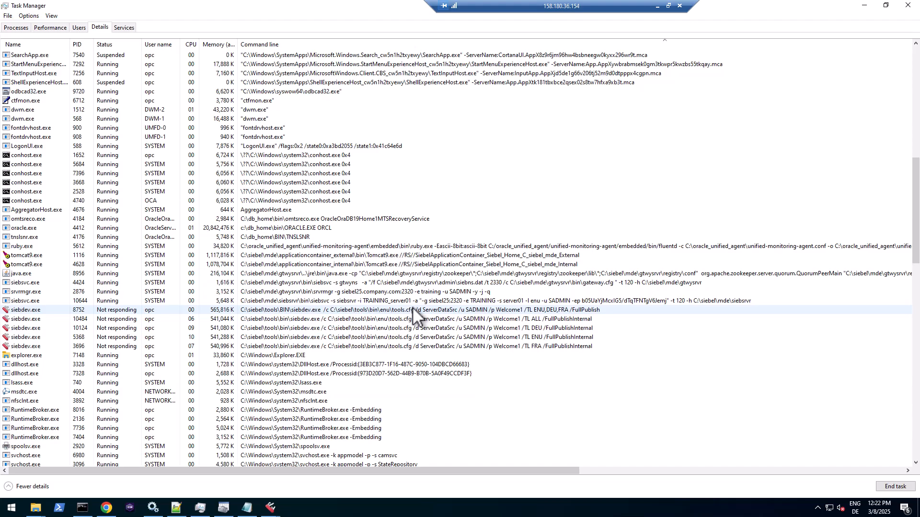
{"action": "scroll", "coordinate": [413, 307], "scroll_direction": "up", "scroll_amount": 15}
{"action": "left_click", "coordinate": [393, 346]}
{"action": "scroll", "coordinate": [393, 349], "scroll_direction": "down", "scroll_amount": 9}
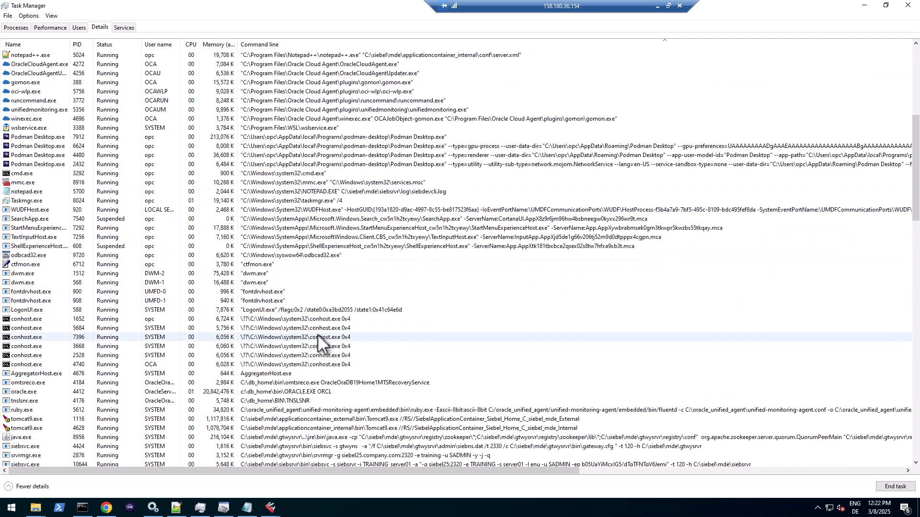
{"action": "scroll", "coordinate": [317, 334], "scroll_direction": "down", "scroll_amount": 3}
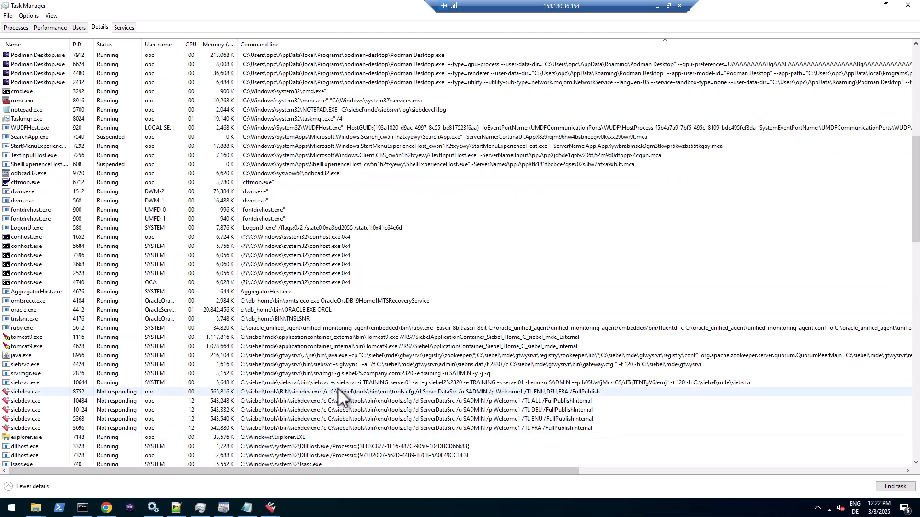
{"action": "scroll", "coordinate": [325, 390], "scroll_direction": "up", "scroll_amount": 12}
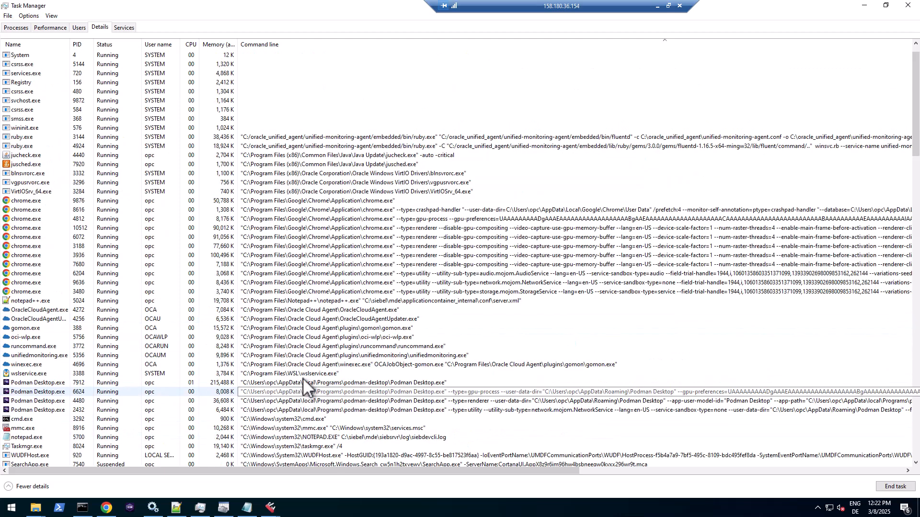
{"action": "left_click", "coordinate": [188, 43]}
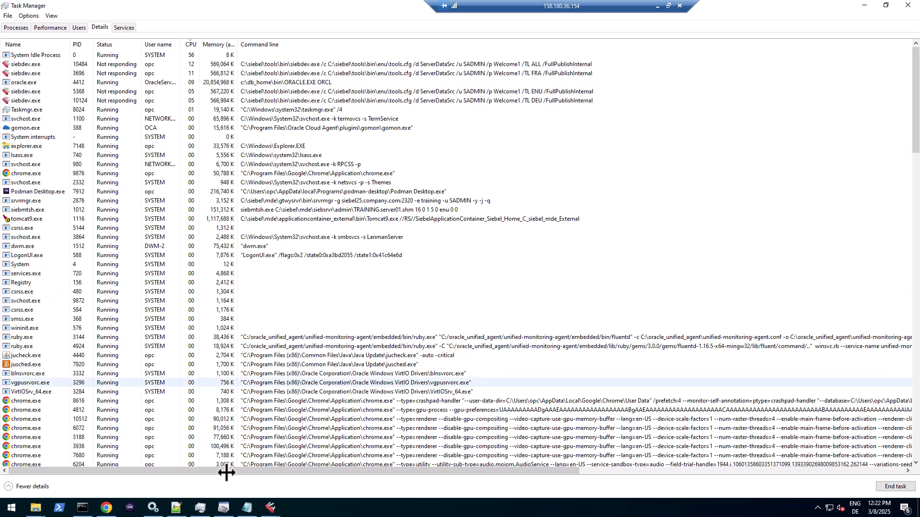
- Bring back the Command Prompt with the Full Publish command and select siebdev.exe in it
{"action": "left_click", "coordinate": [84, 508]}
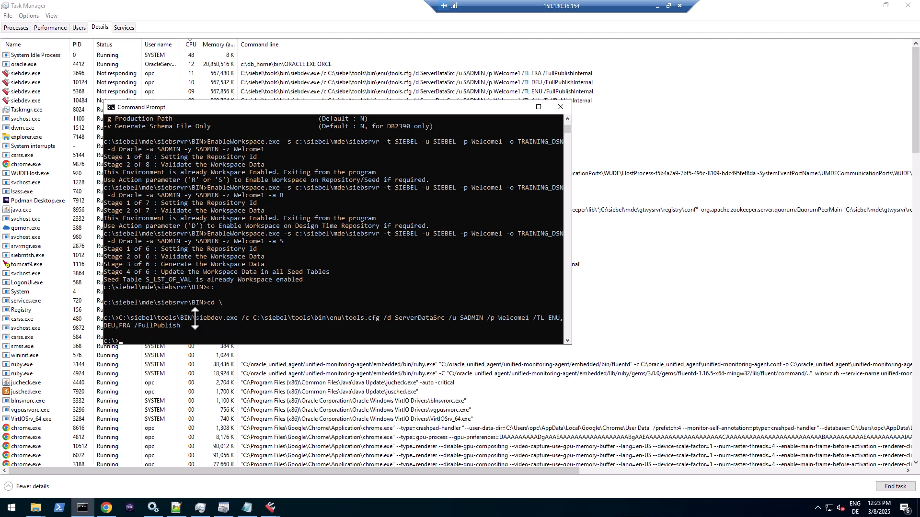
{"action": "mouse_move", "coordinate": [196, 319]}
{"action": "left_mouse_down"}
{"action": "mouse_move", "coordinate": [531, 317]}
{"action": "mouse_move", "coordinate": [539, 335]}
{"action": "mouse_move", "coordinate": [537, 322]}
{"action": "mouse_move", "coordinate": [257, 309]}
{"action": "mouse_move", "coordinate": [197, 324]}
{"action": "left_mouse_up"}
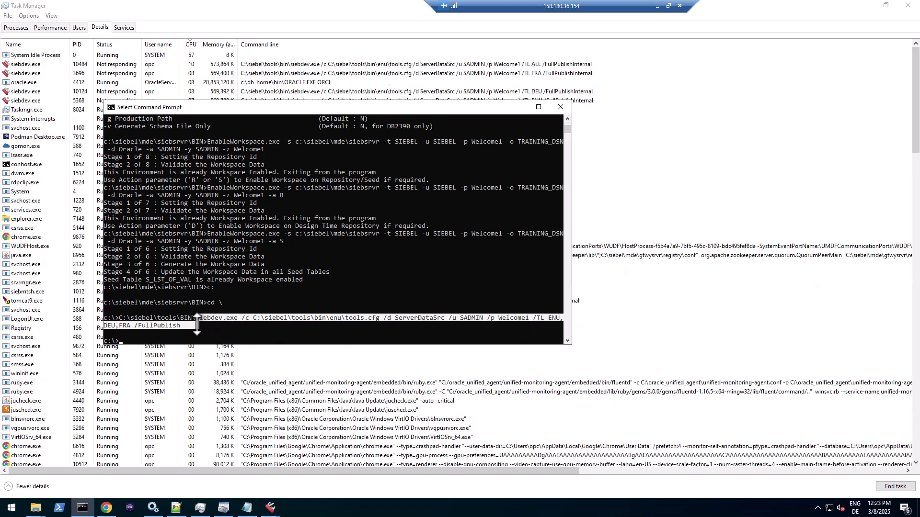